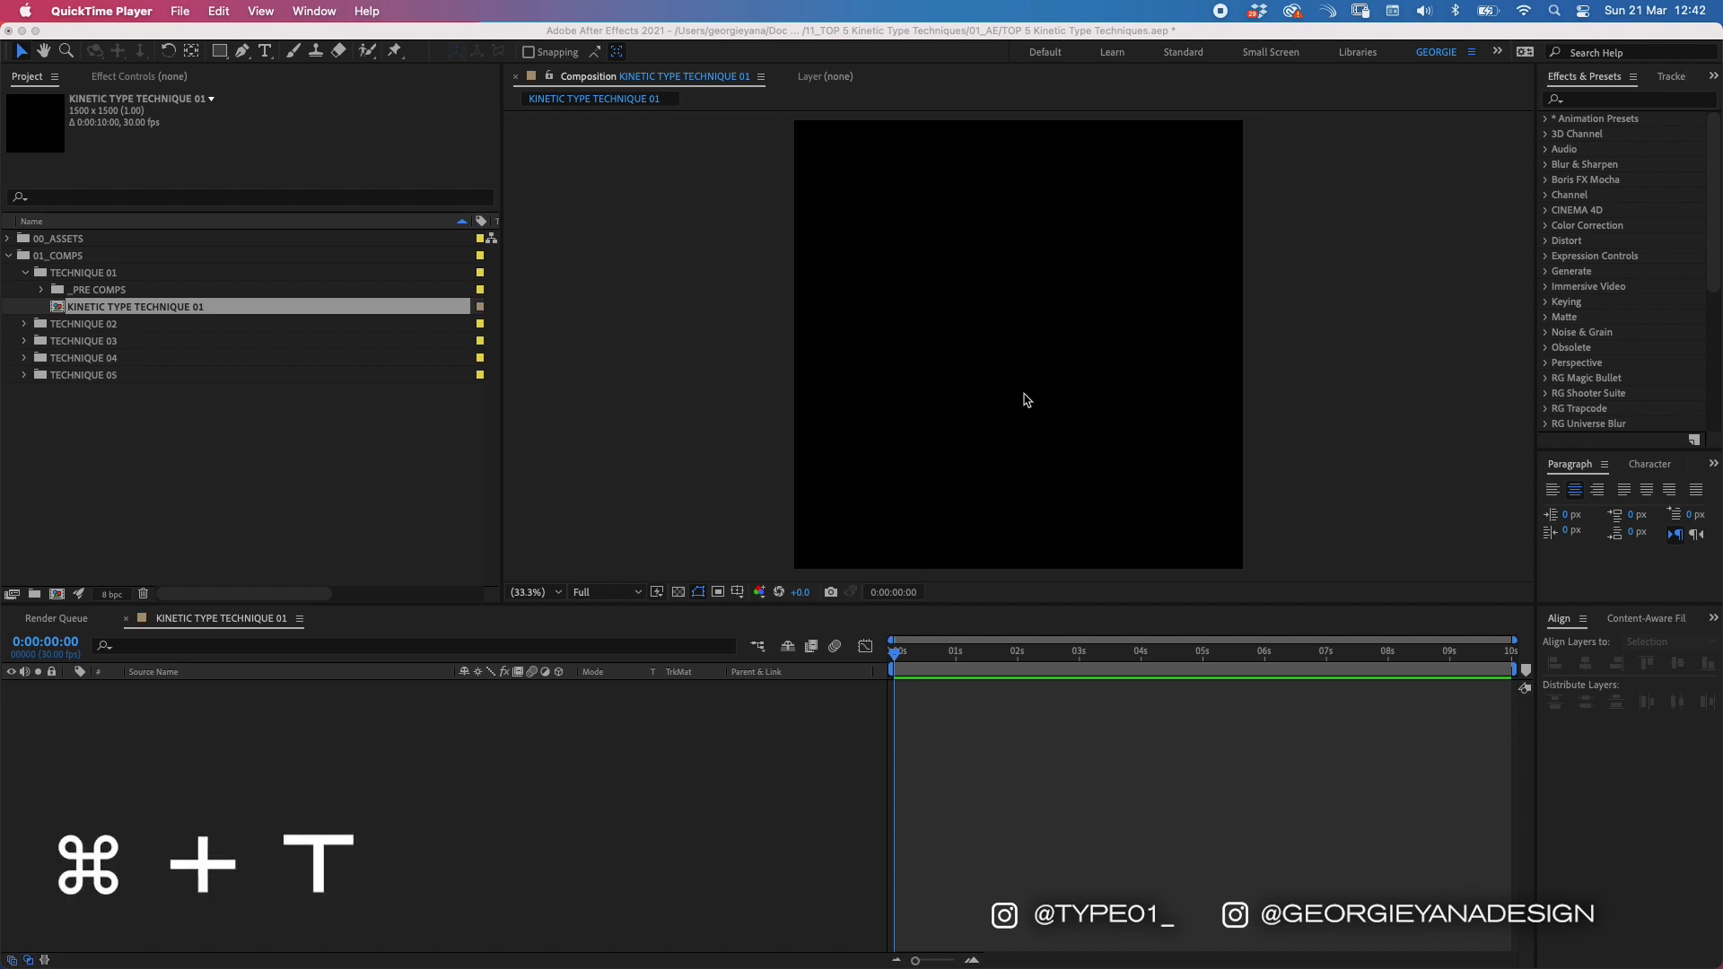
Step: Create a paragraph text box spanning nearly the full width of the composition and enter "TRACKING" in it
left_click(717, 703)
key("super+t")
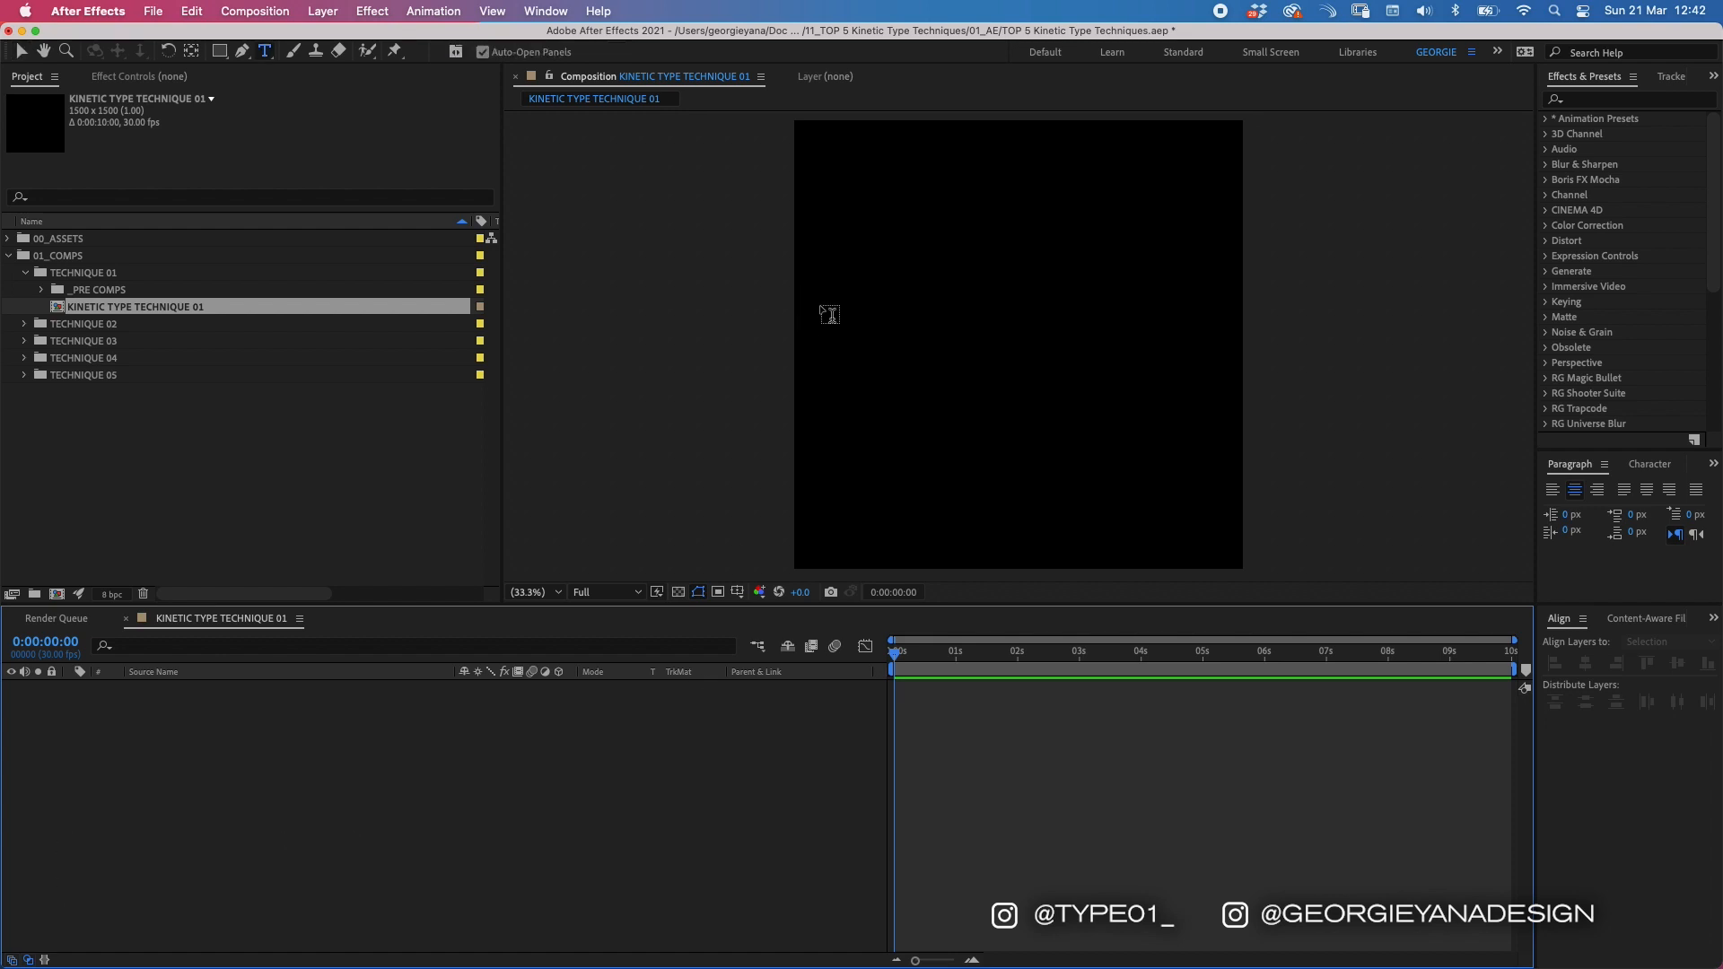
left_click(819, 315)
left_click_drag(810, 309, 1238, 427)
type("TRACKING")
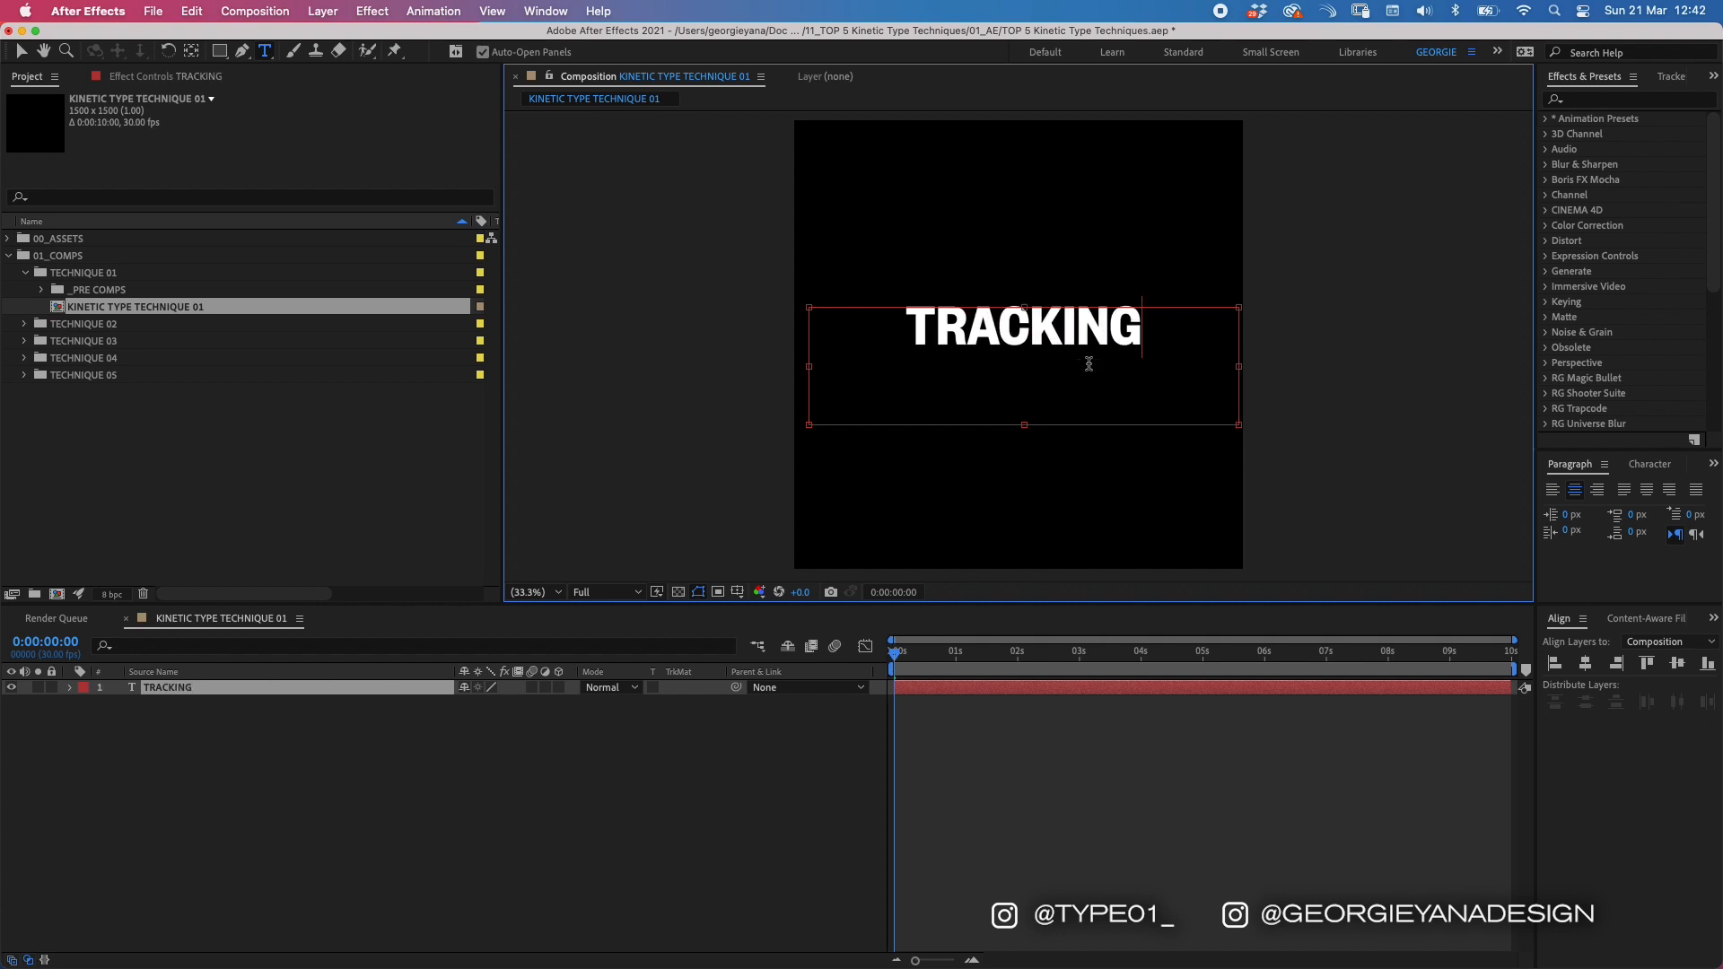
Step: Set the font size of the TRACKING text to 150 px and return to the Selection tool
left_click(1642, 465)
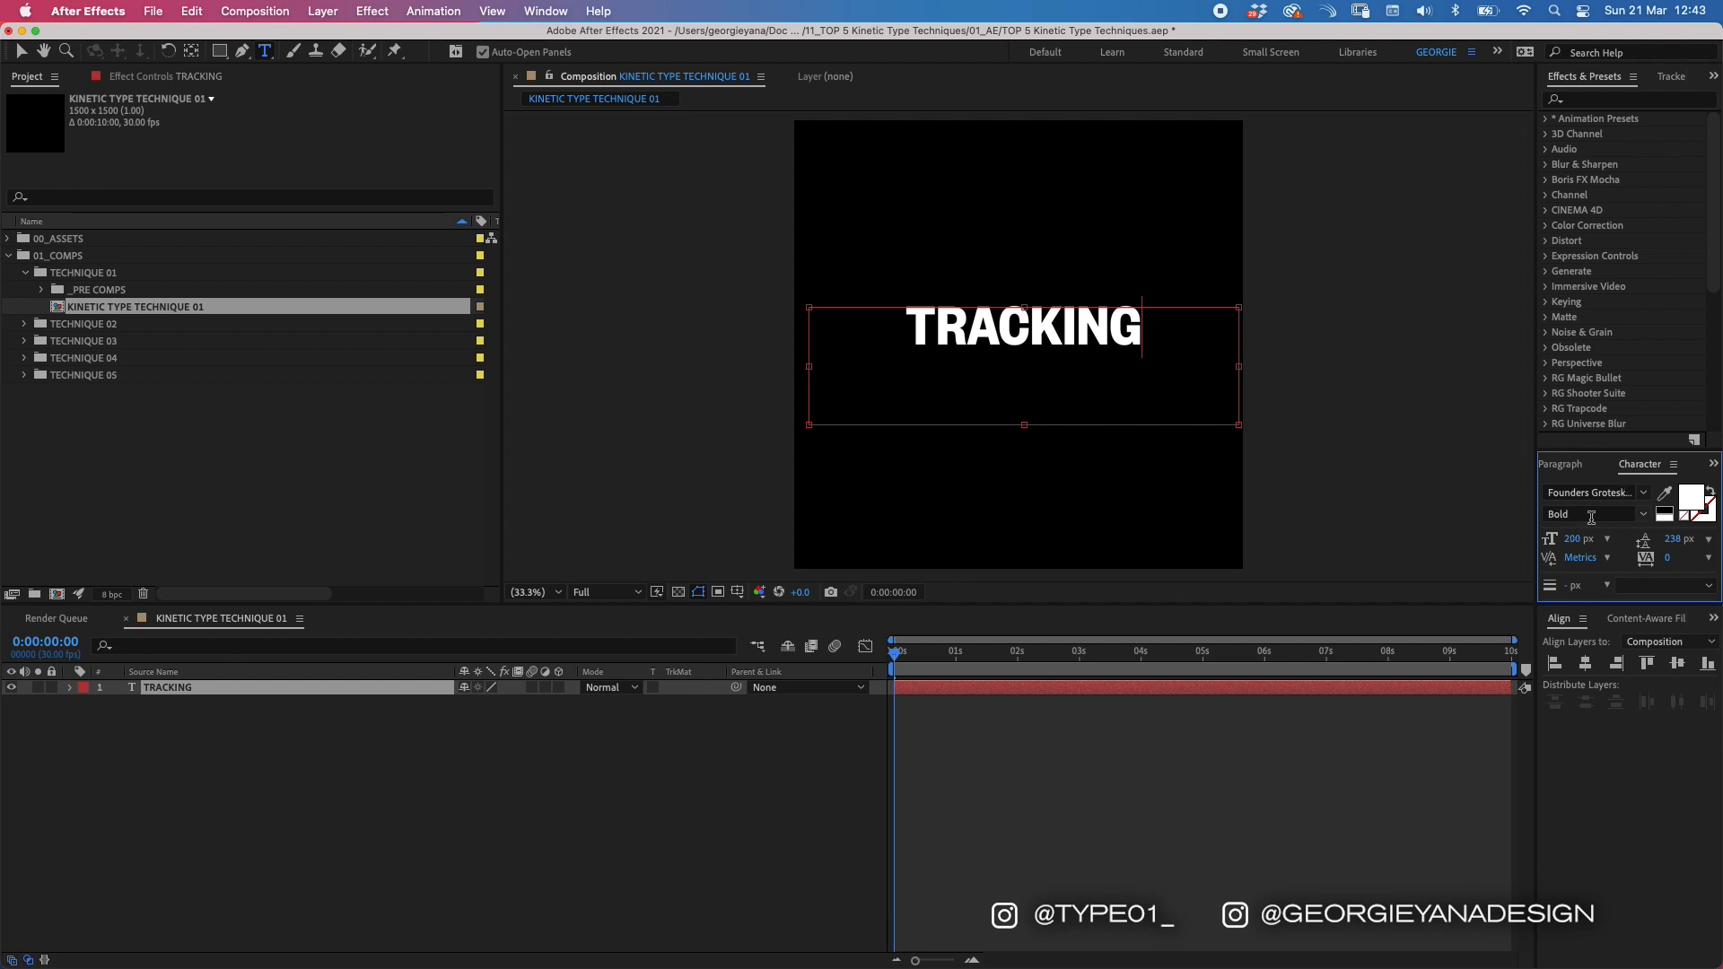
double_click(1064, 342)
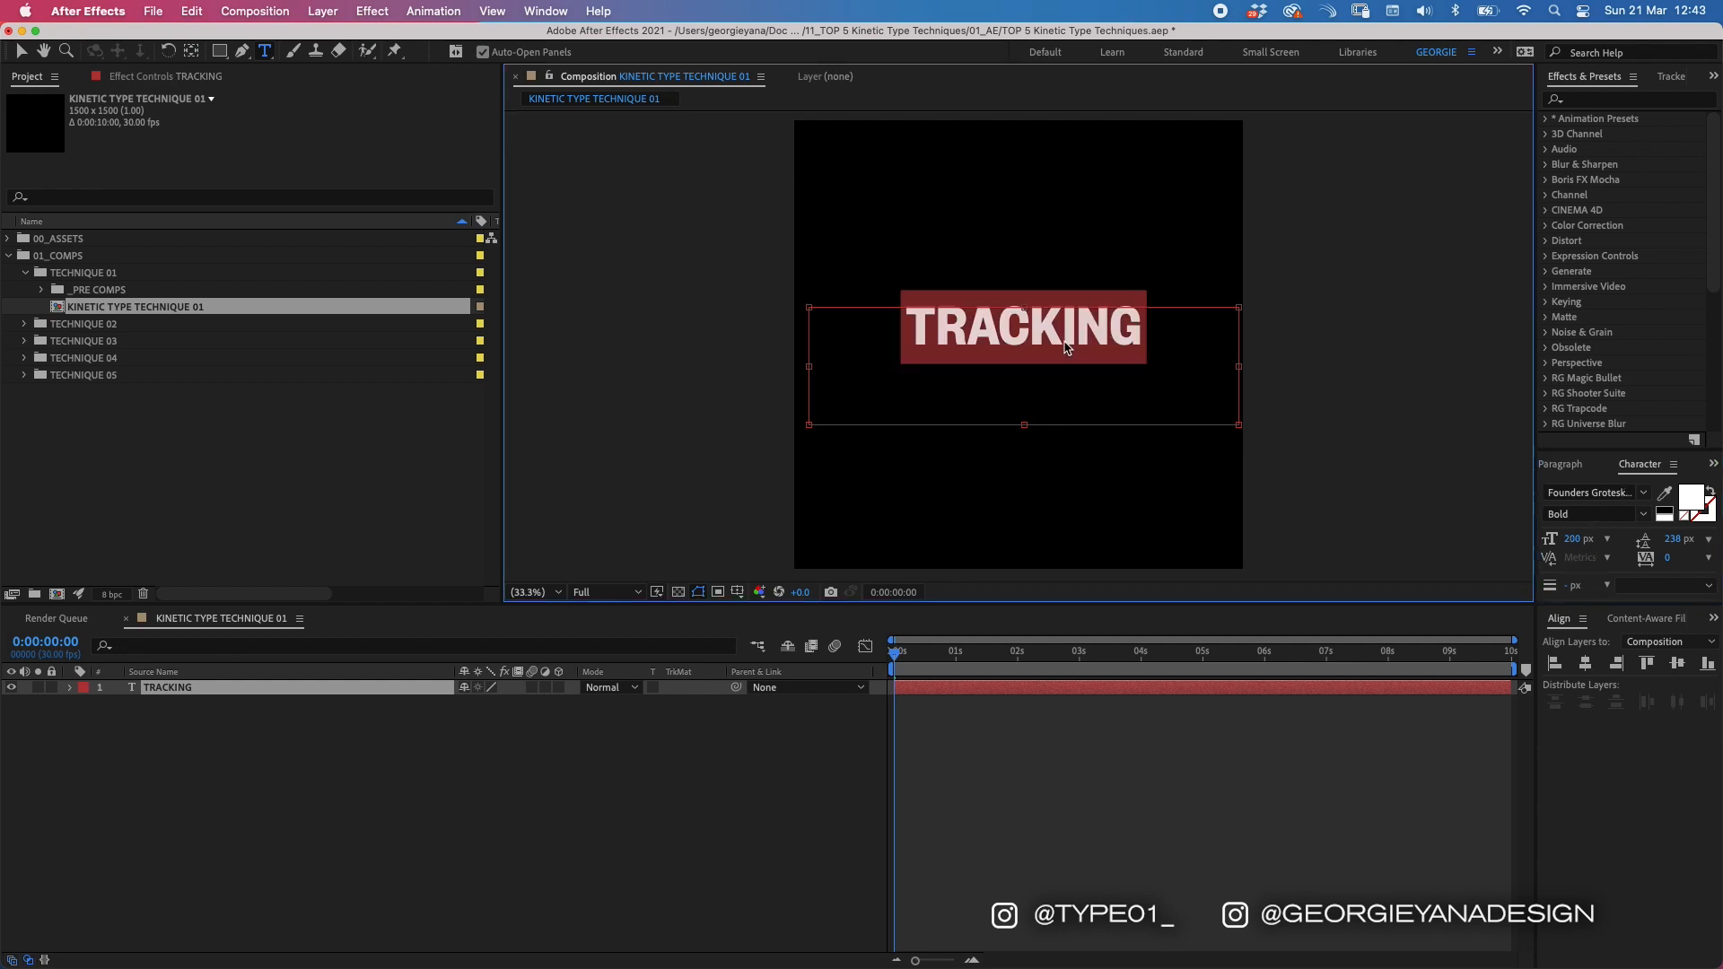
left_click(1579, 539)
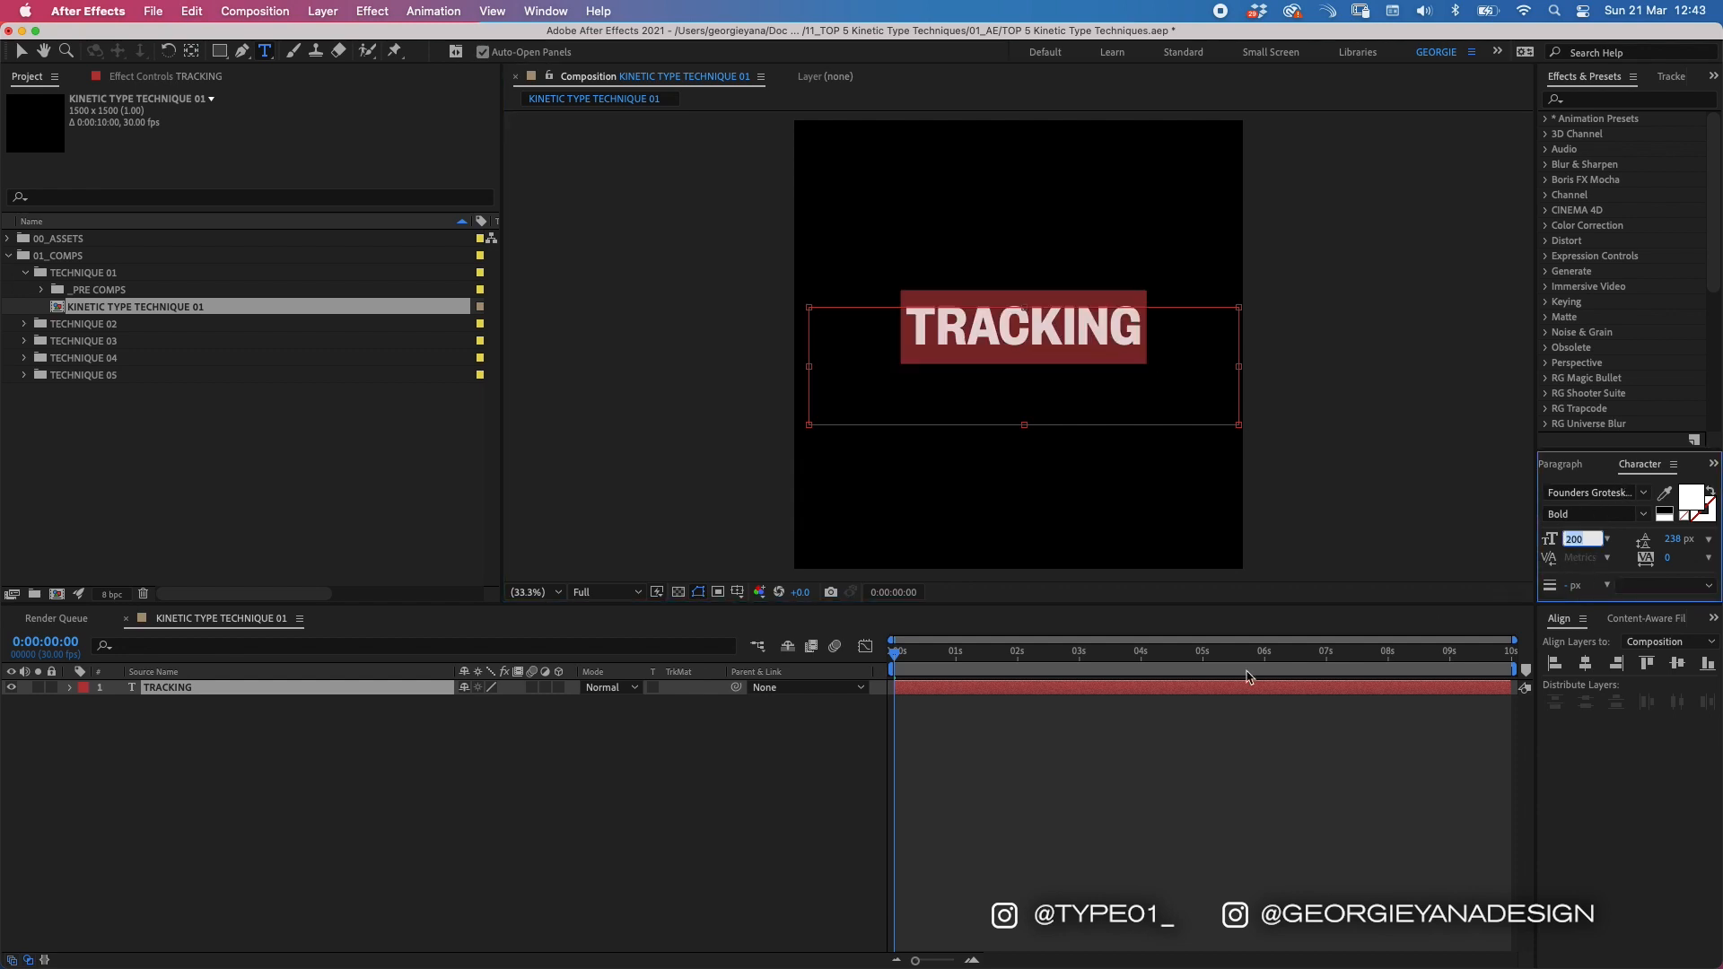
type("150")
key("Return")
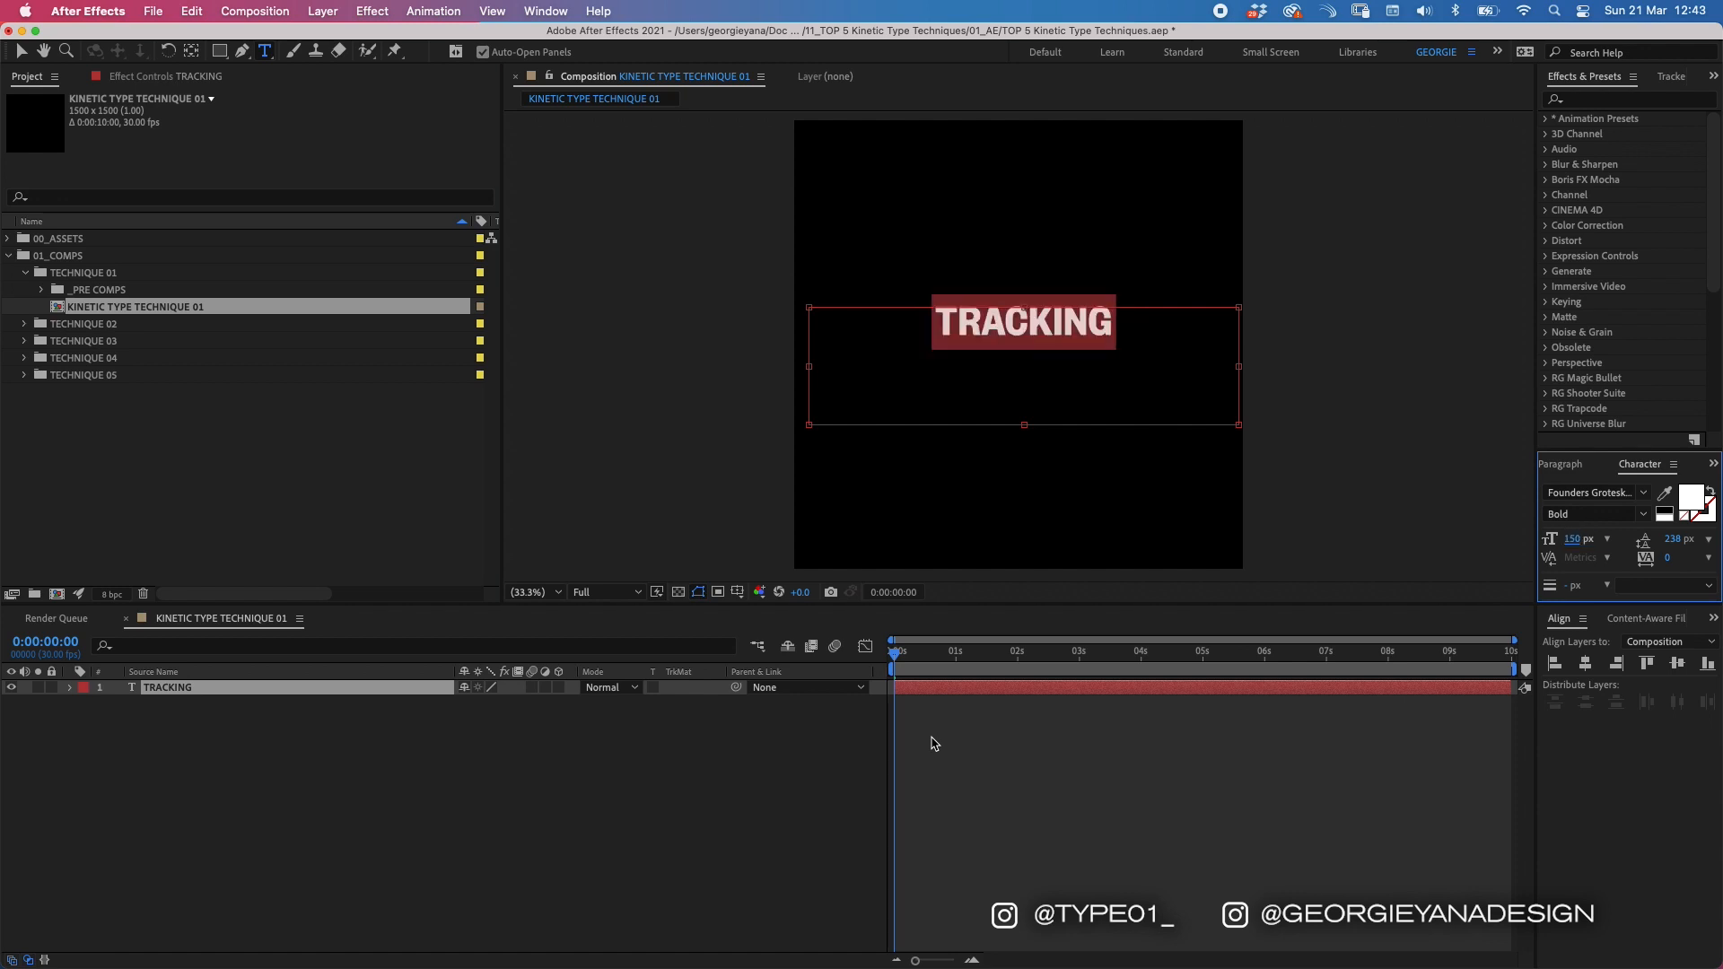
left_click(989, 700)
key("v")
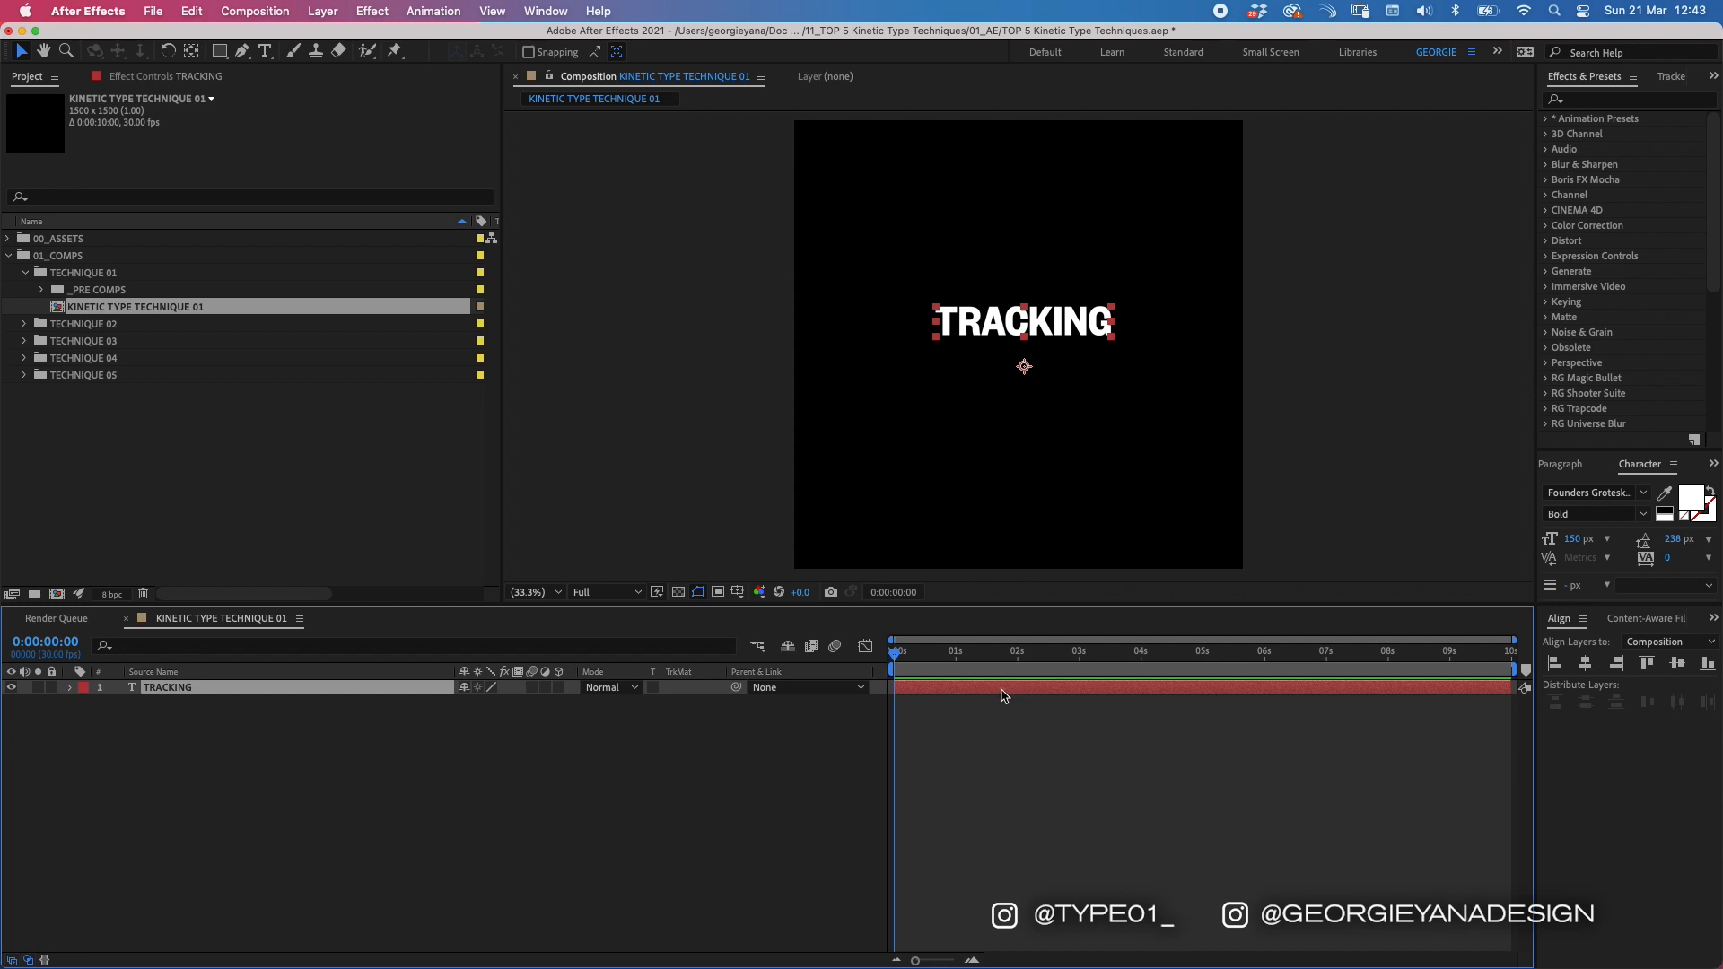
Step: Center the TRACKING layer horizontally and vertically in the composition and move its anchor point to the middle of the word
left_click(1585, 664)
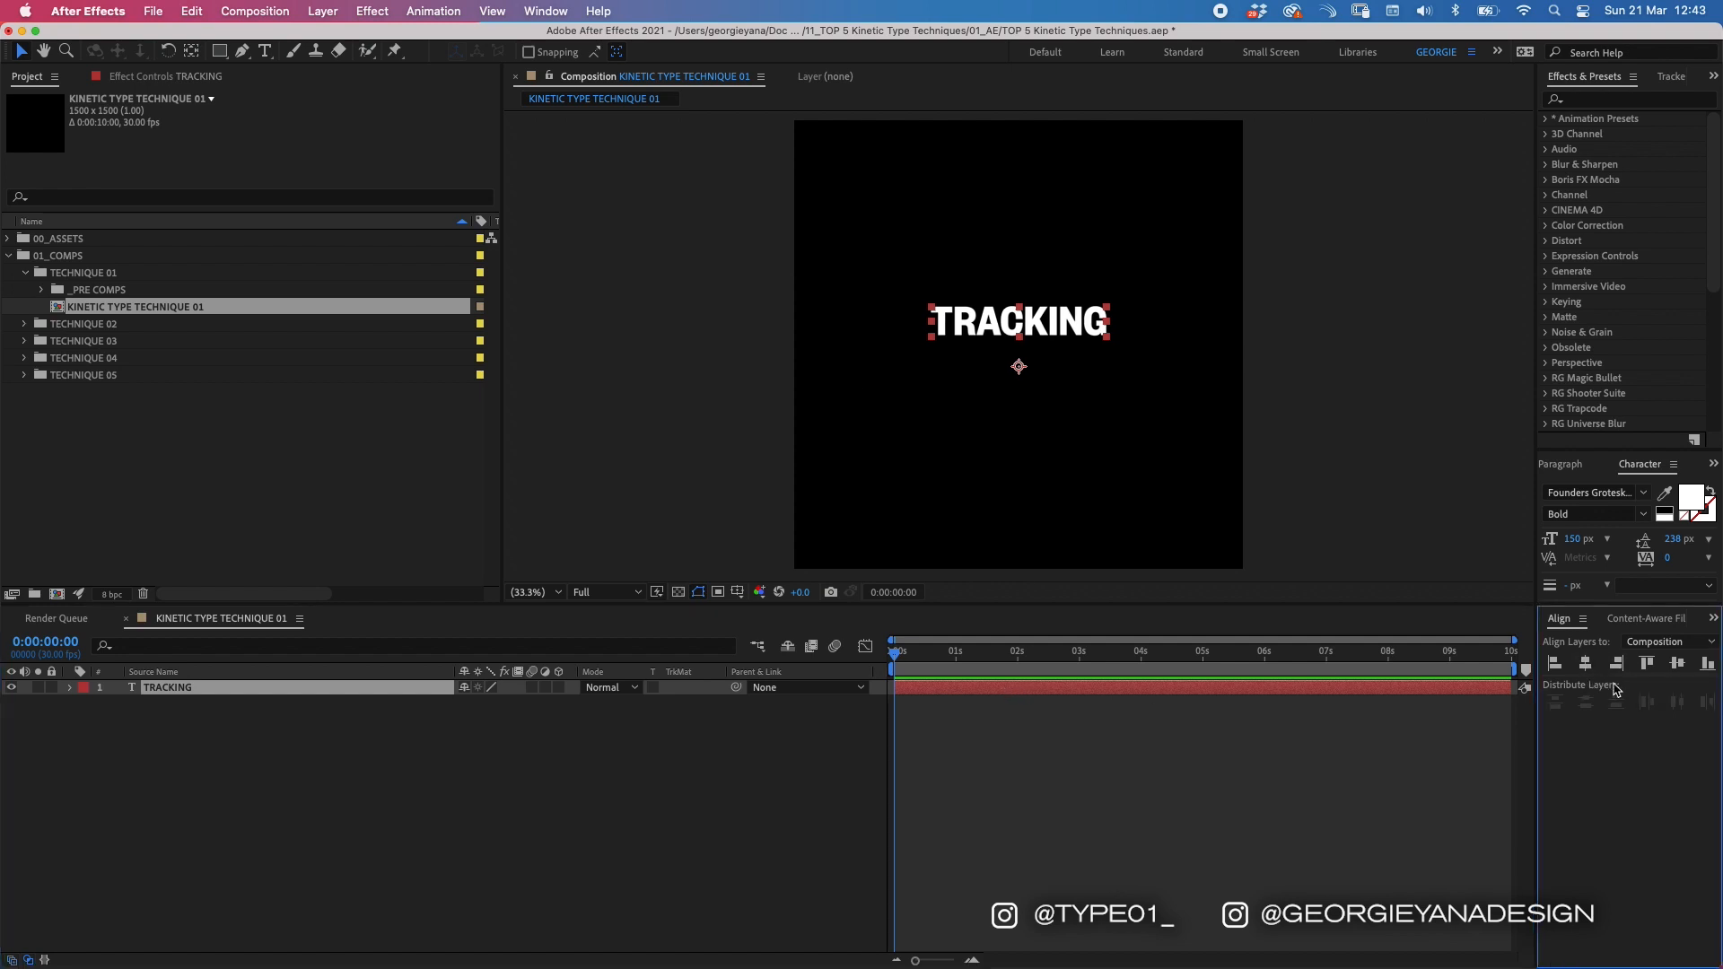
left_click(1677, 664)
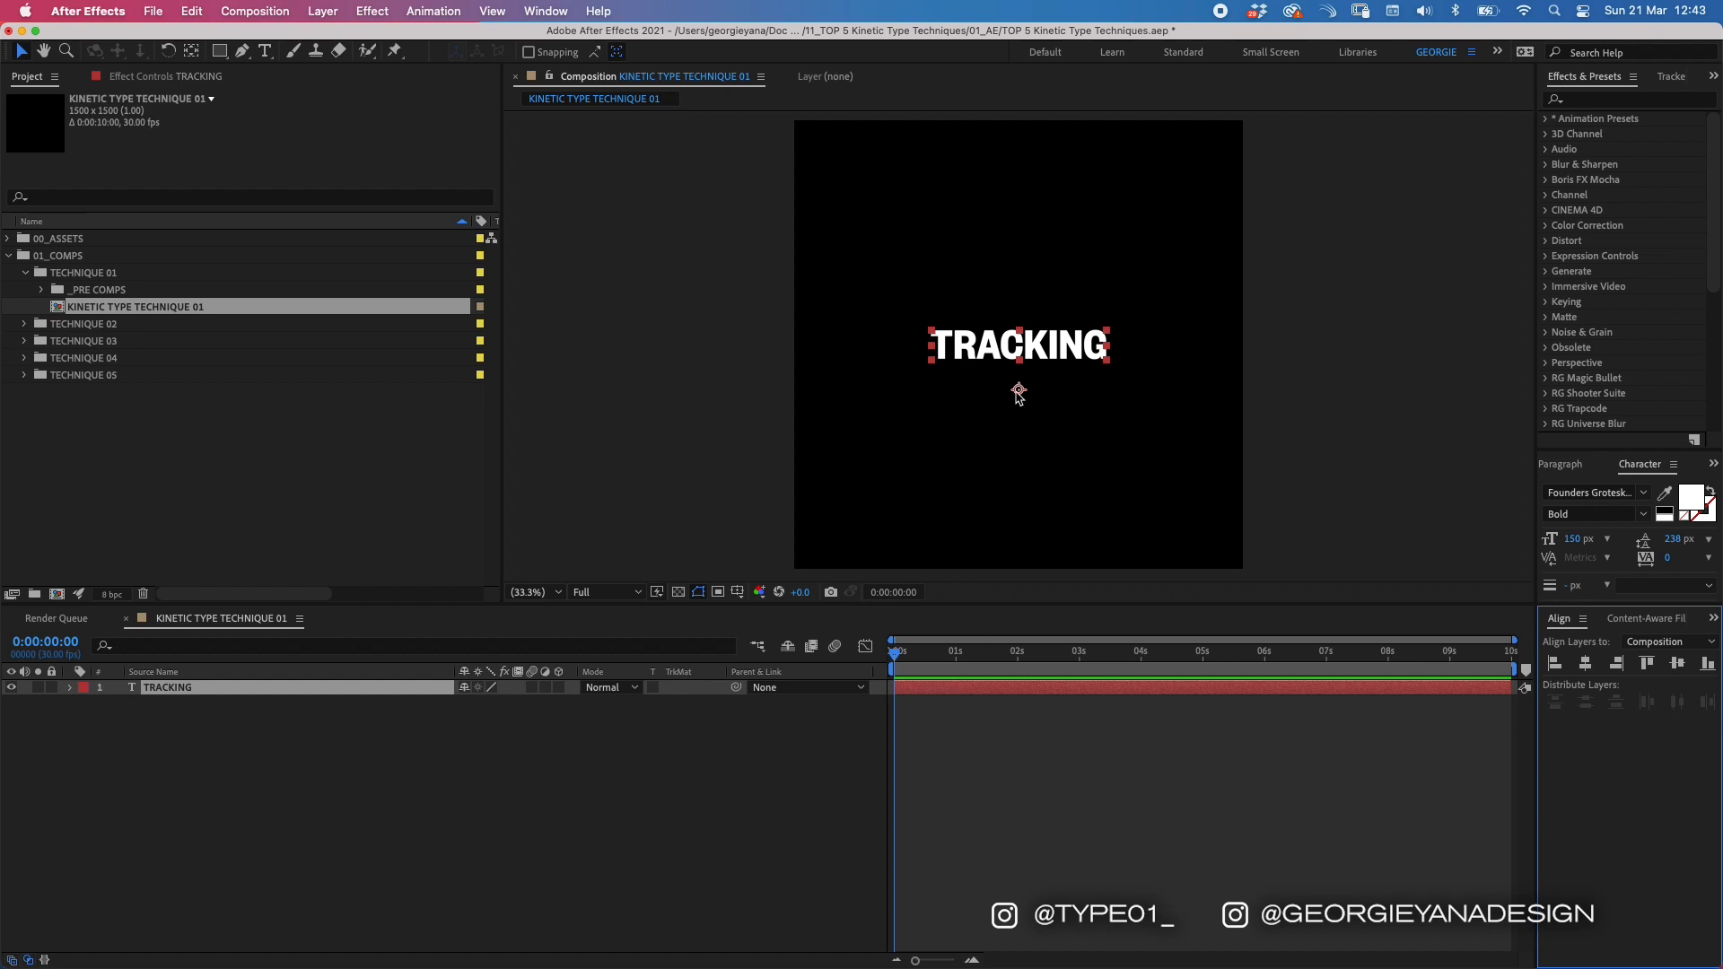
key("y")
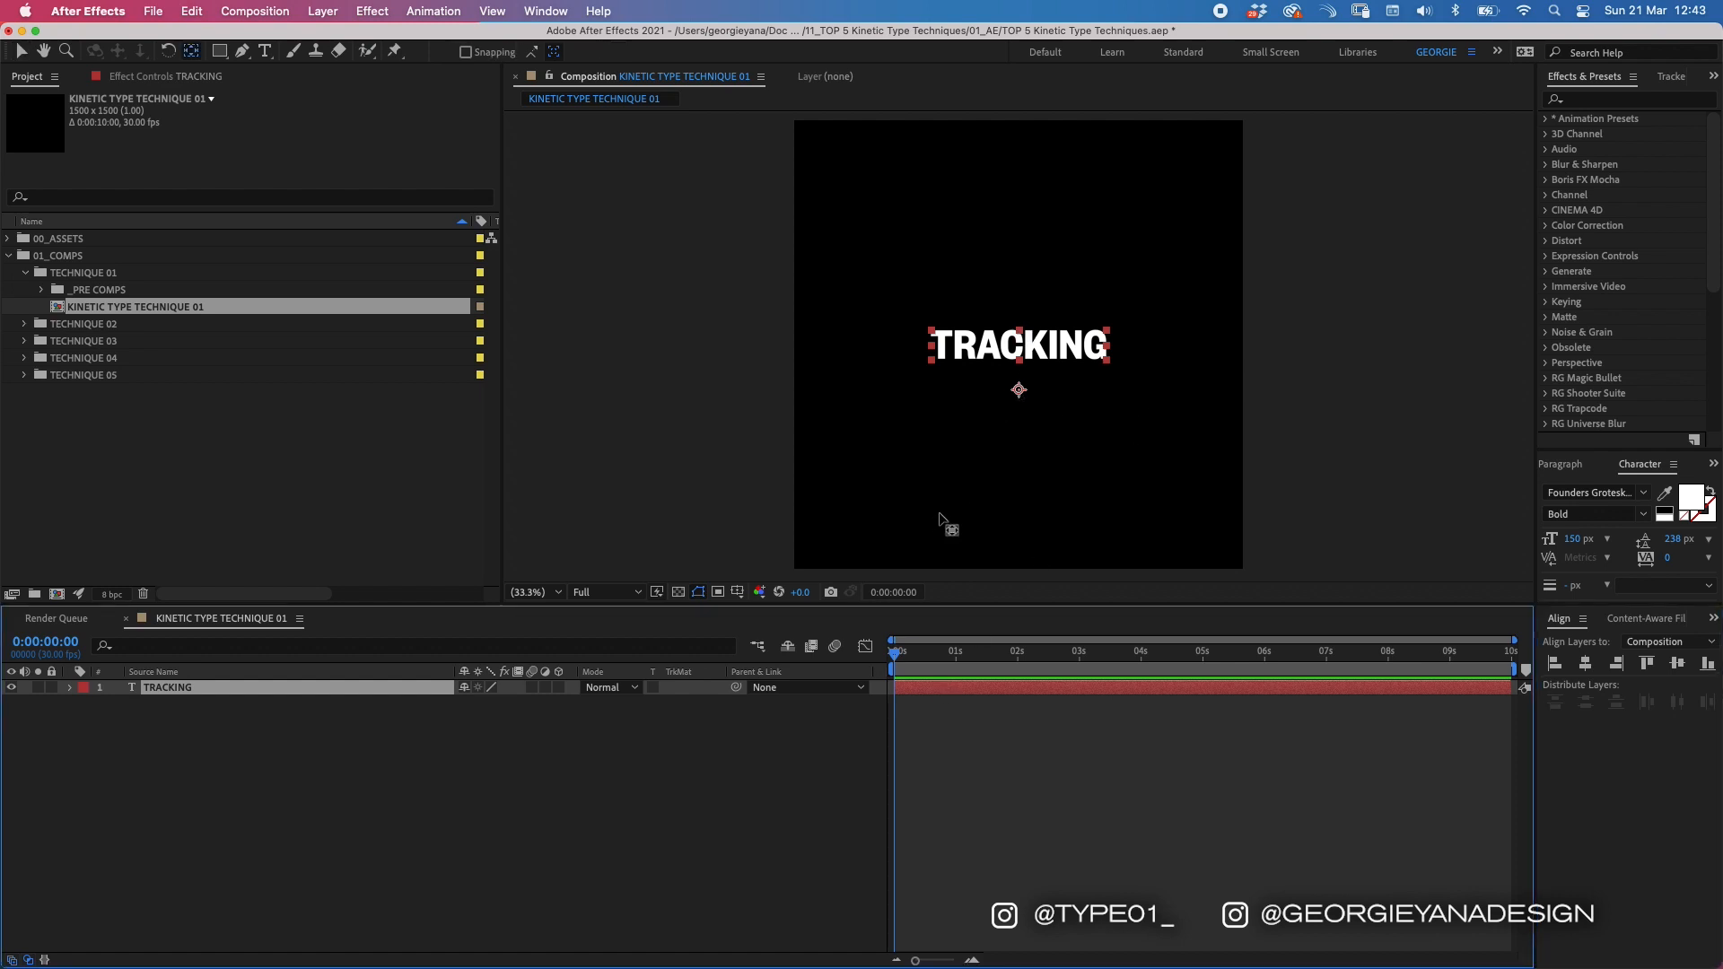
left_click_drag(1019, 390, 1019, 343)
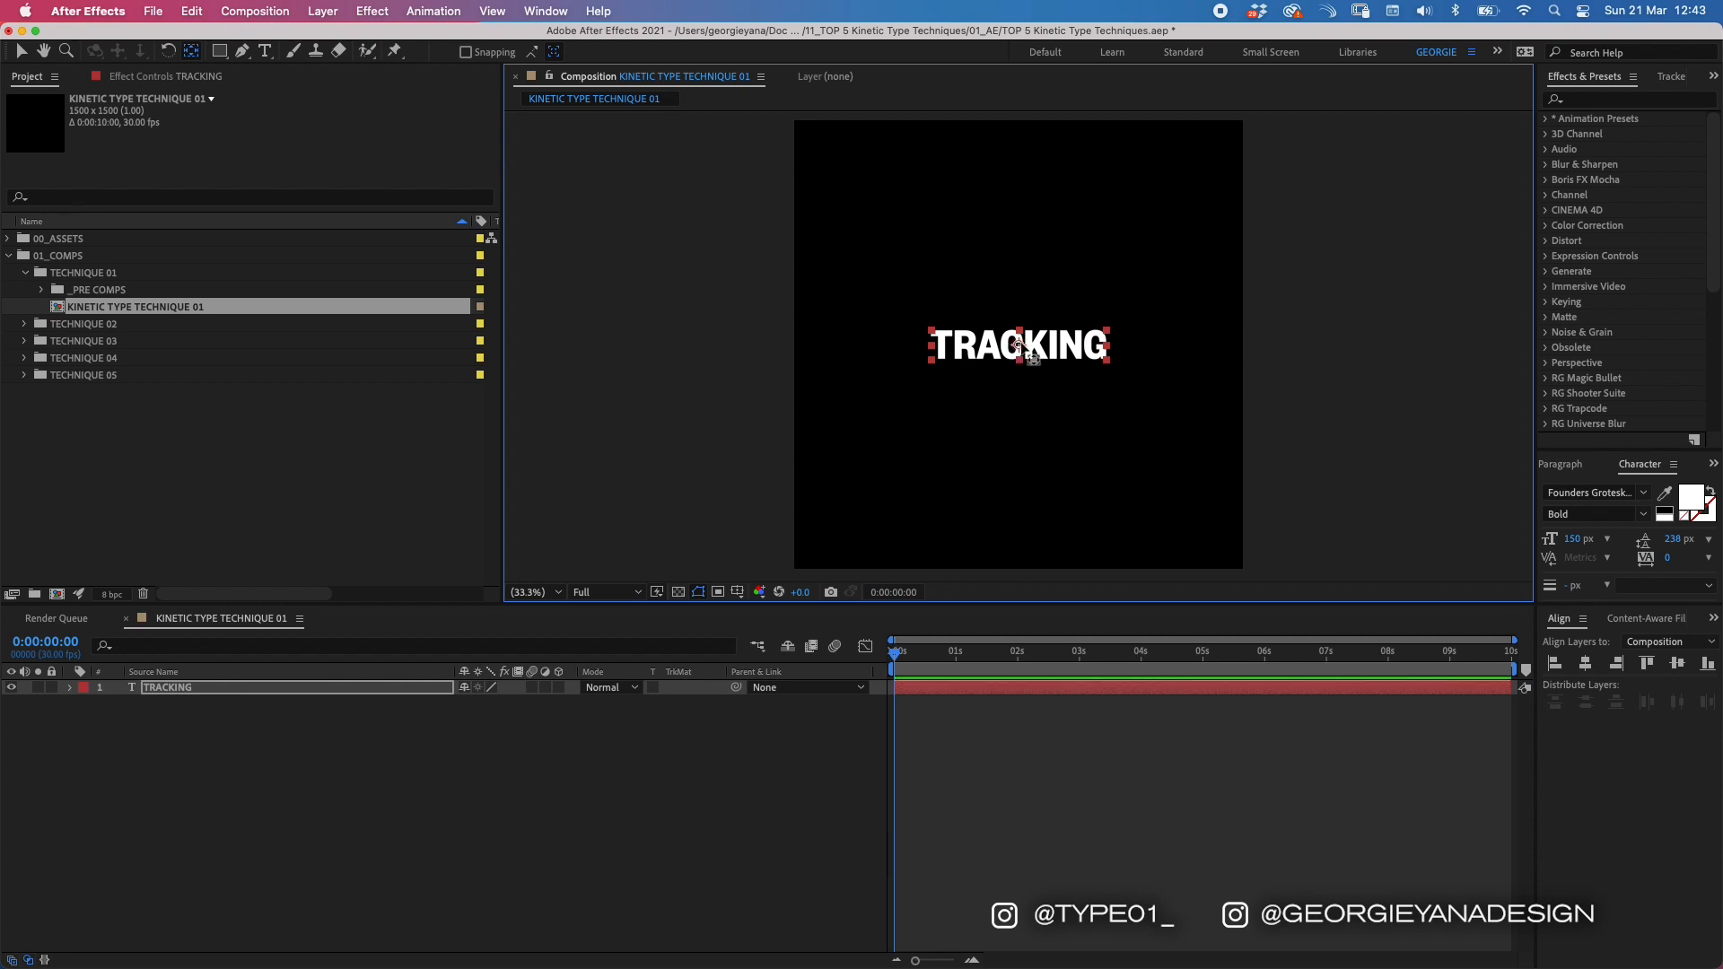
key("v")
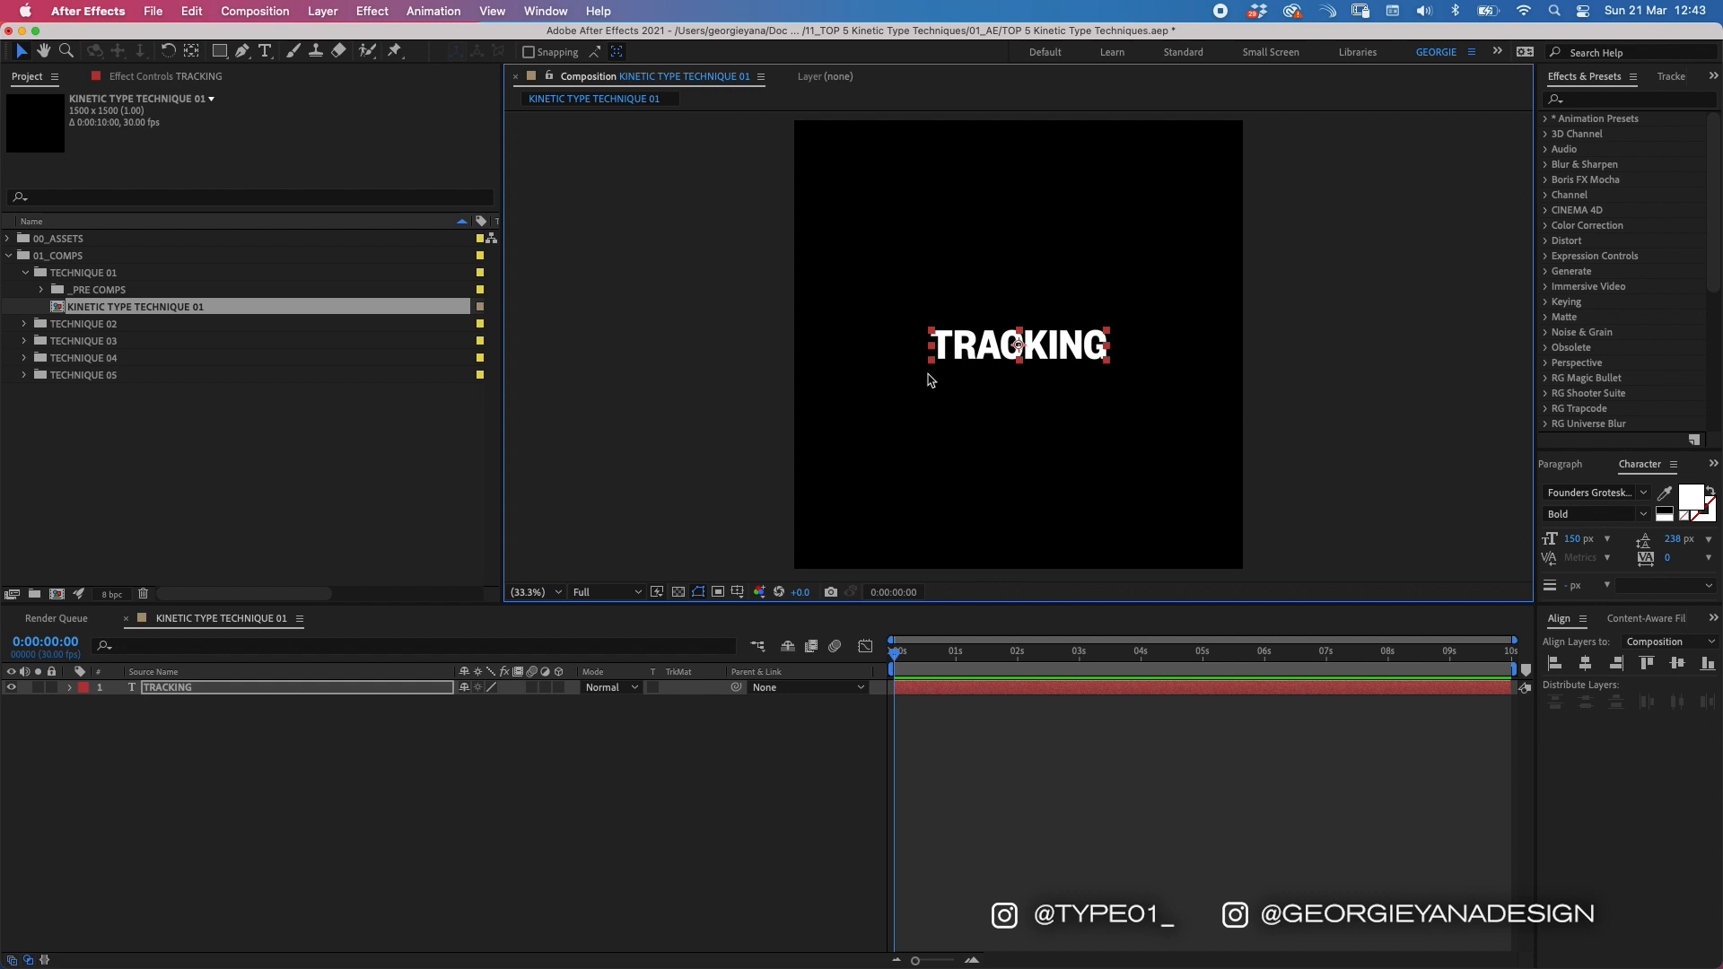
Step: Add a Tracking animator to the TRACKING text layer
left_click(71, 689)
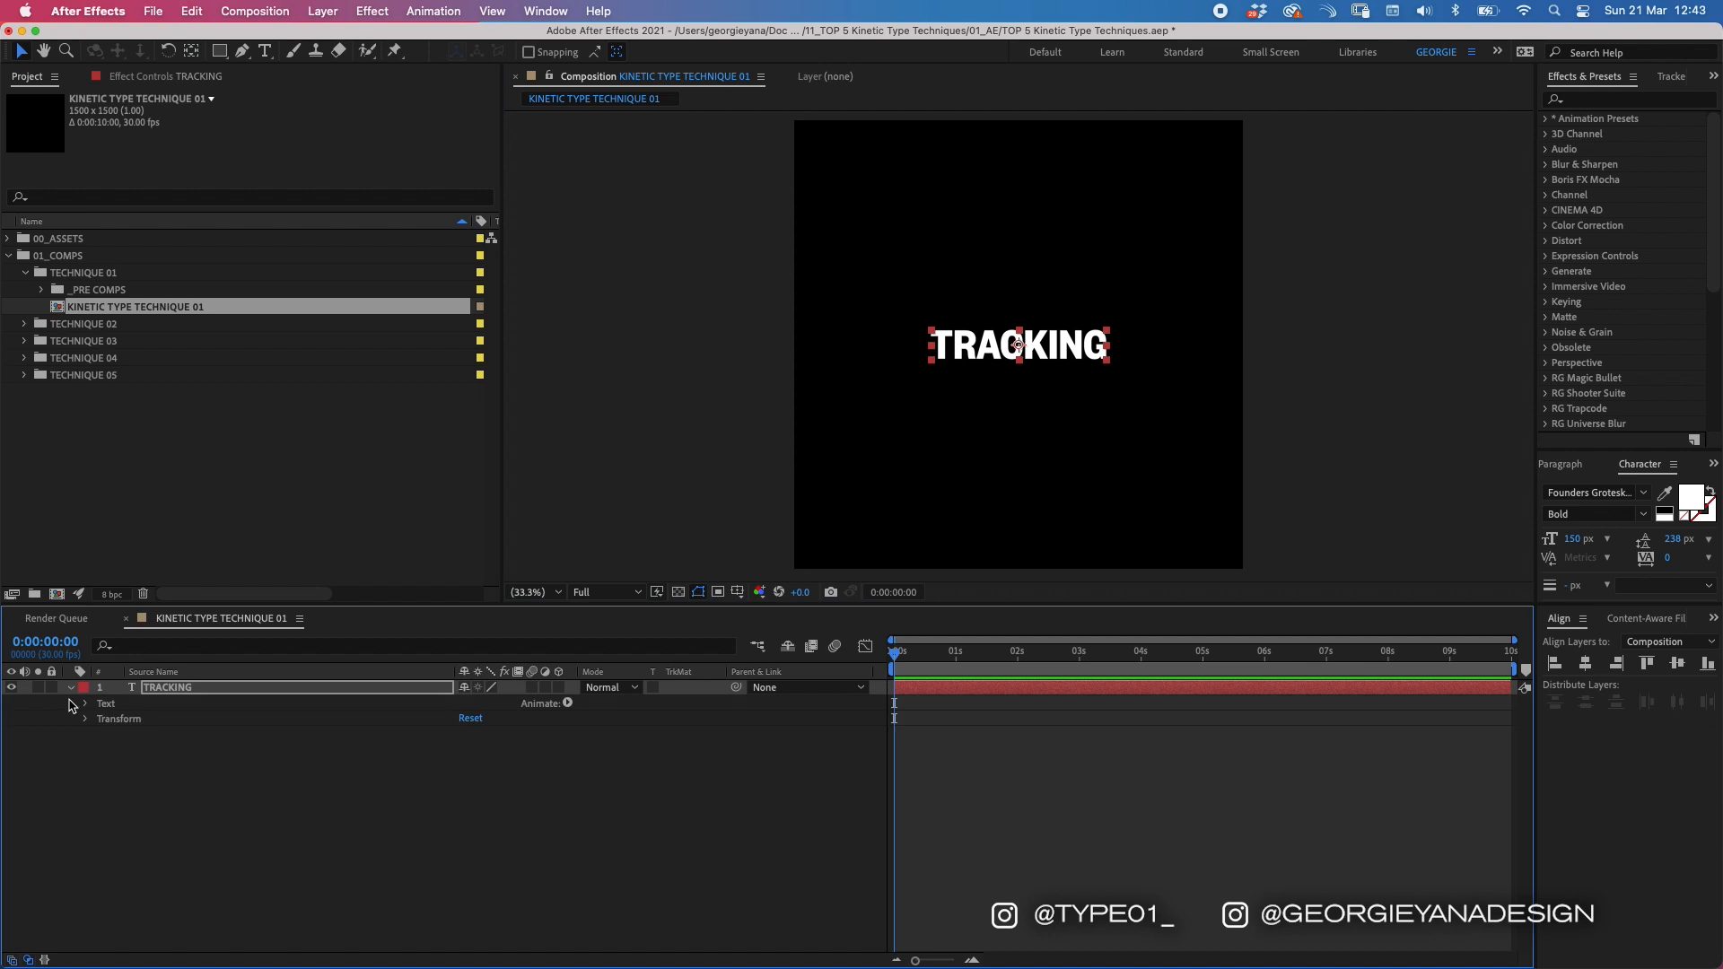
left_click(567, 704)
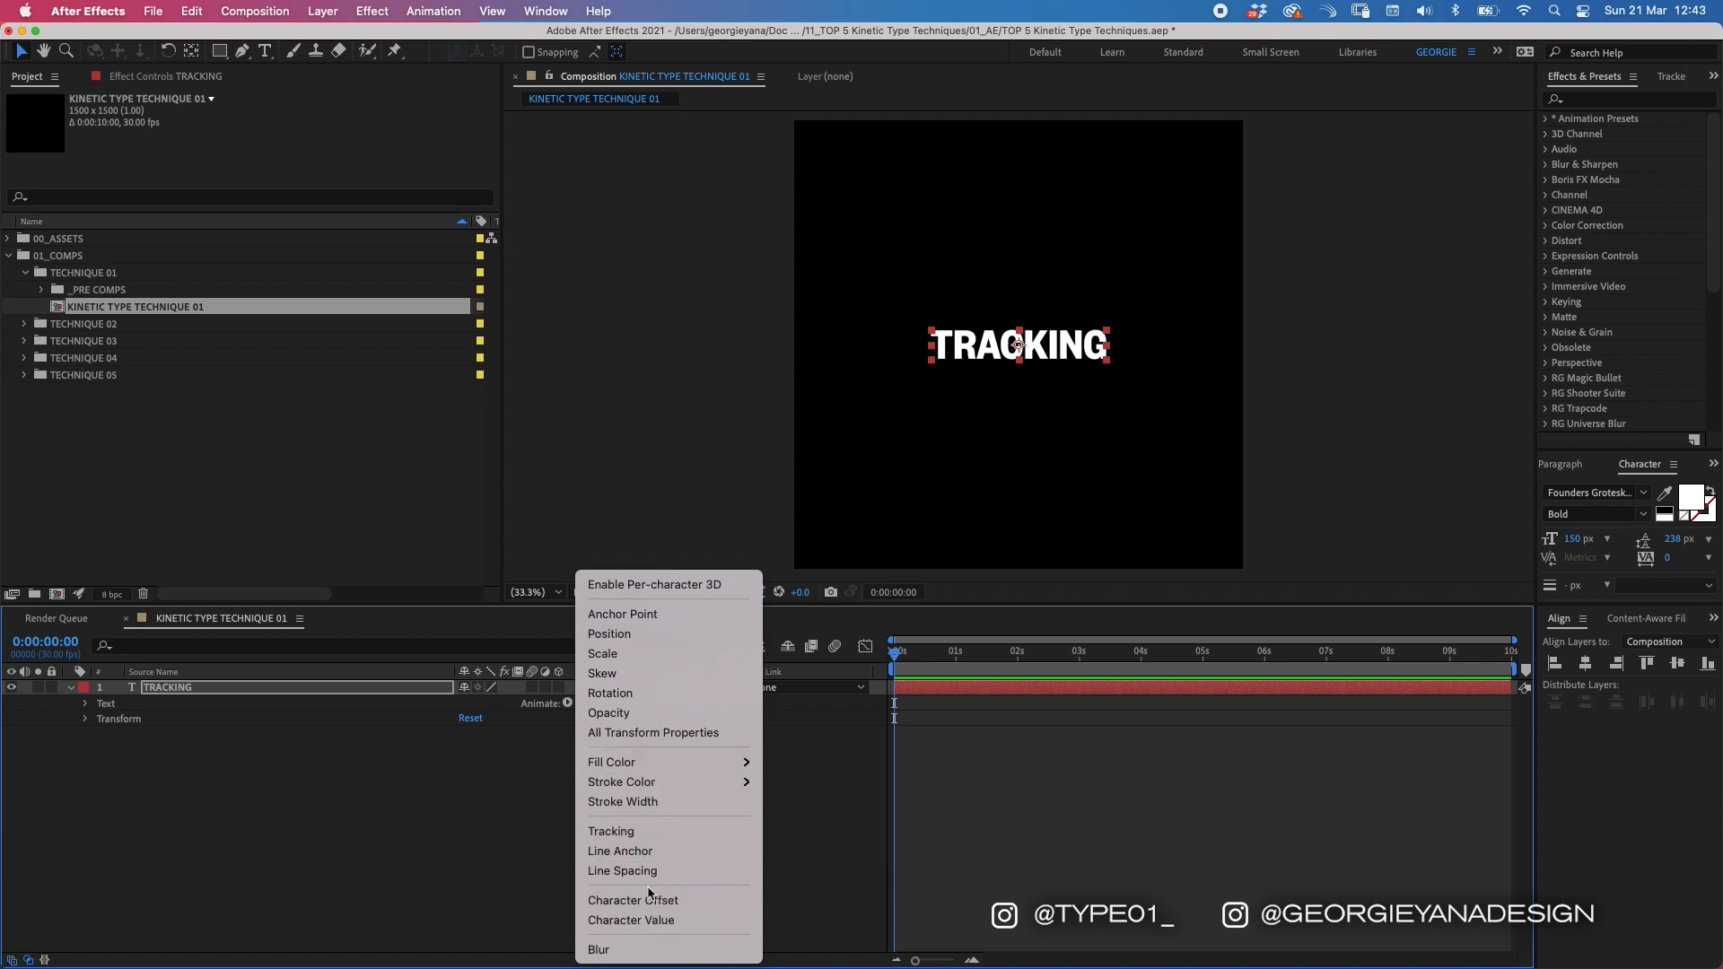
left_click(620, 832)
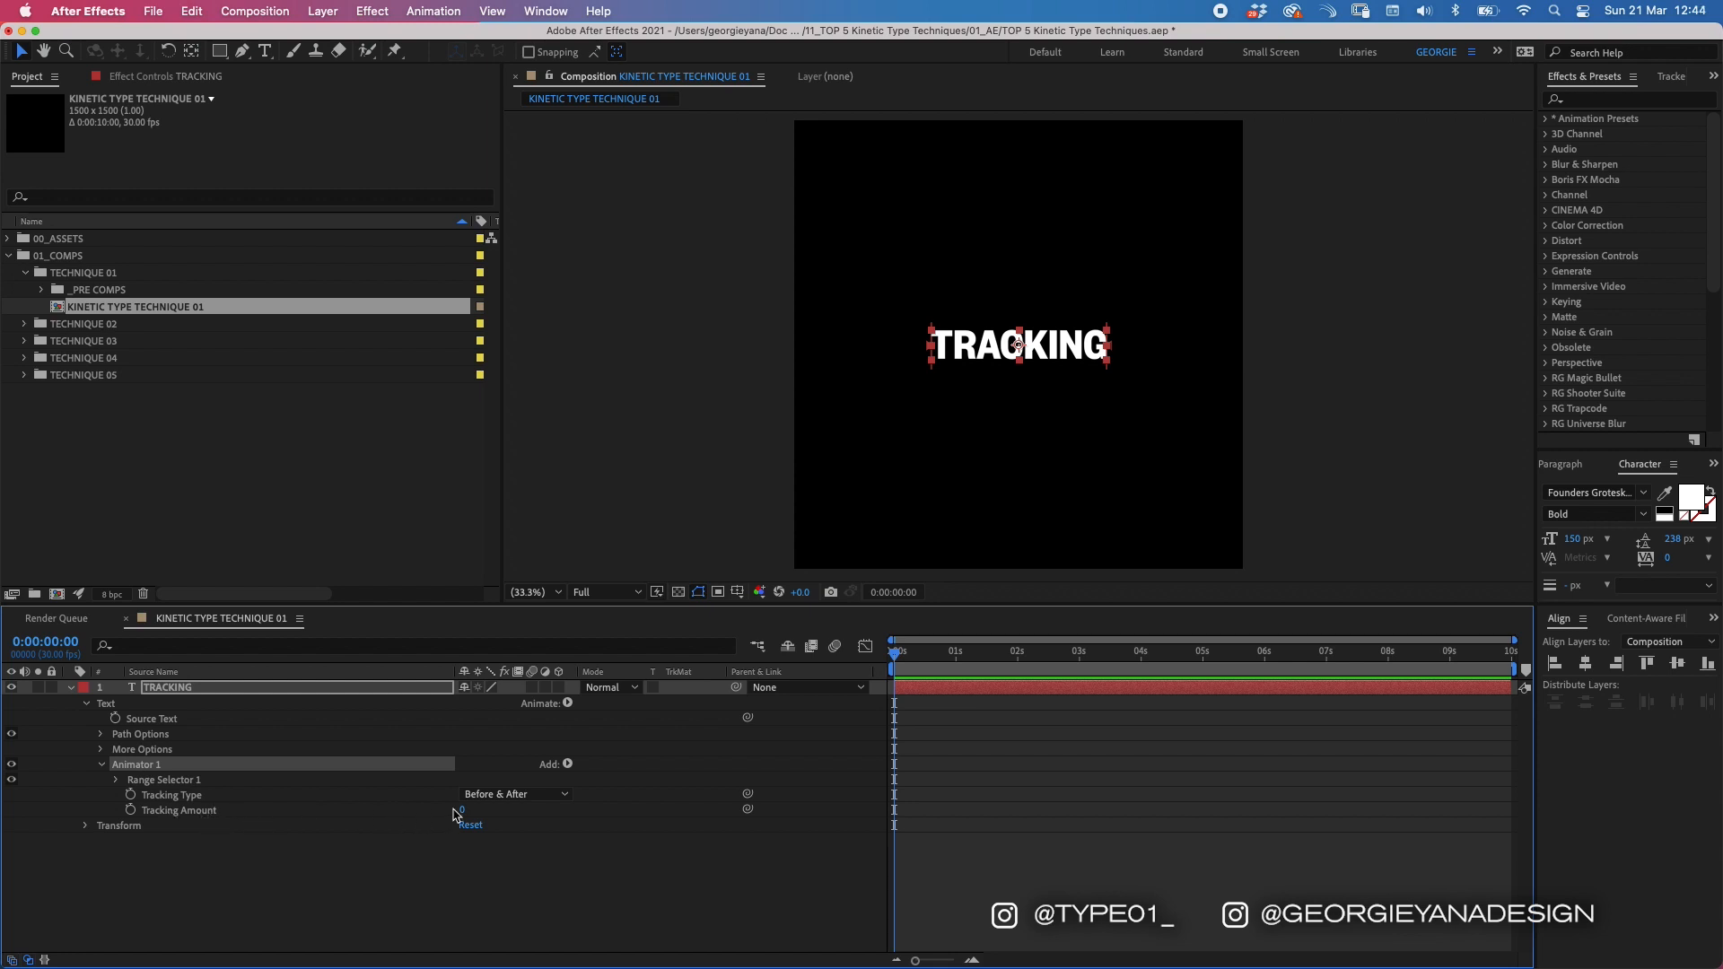
Step: Try a Tracking Amount of 75 with left-aligned text, and restore center alignment and a Tracking Amount of 0
mouse_move(462, 813)
left_mouse_down()
mouse_move(558, 803)
mouse_move(522, 805)
left_mouse_up()
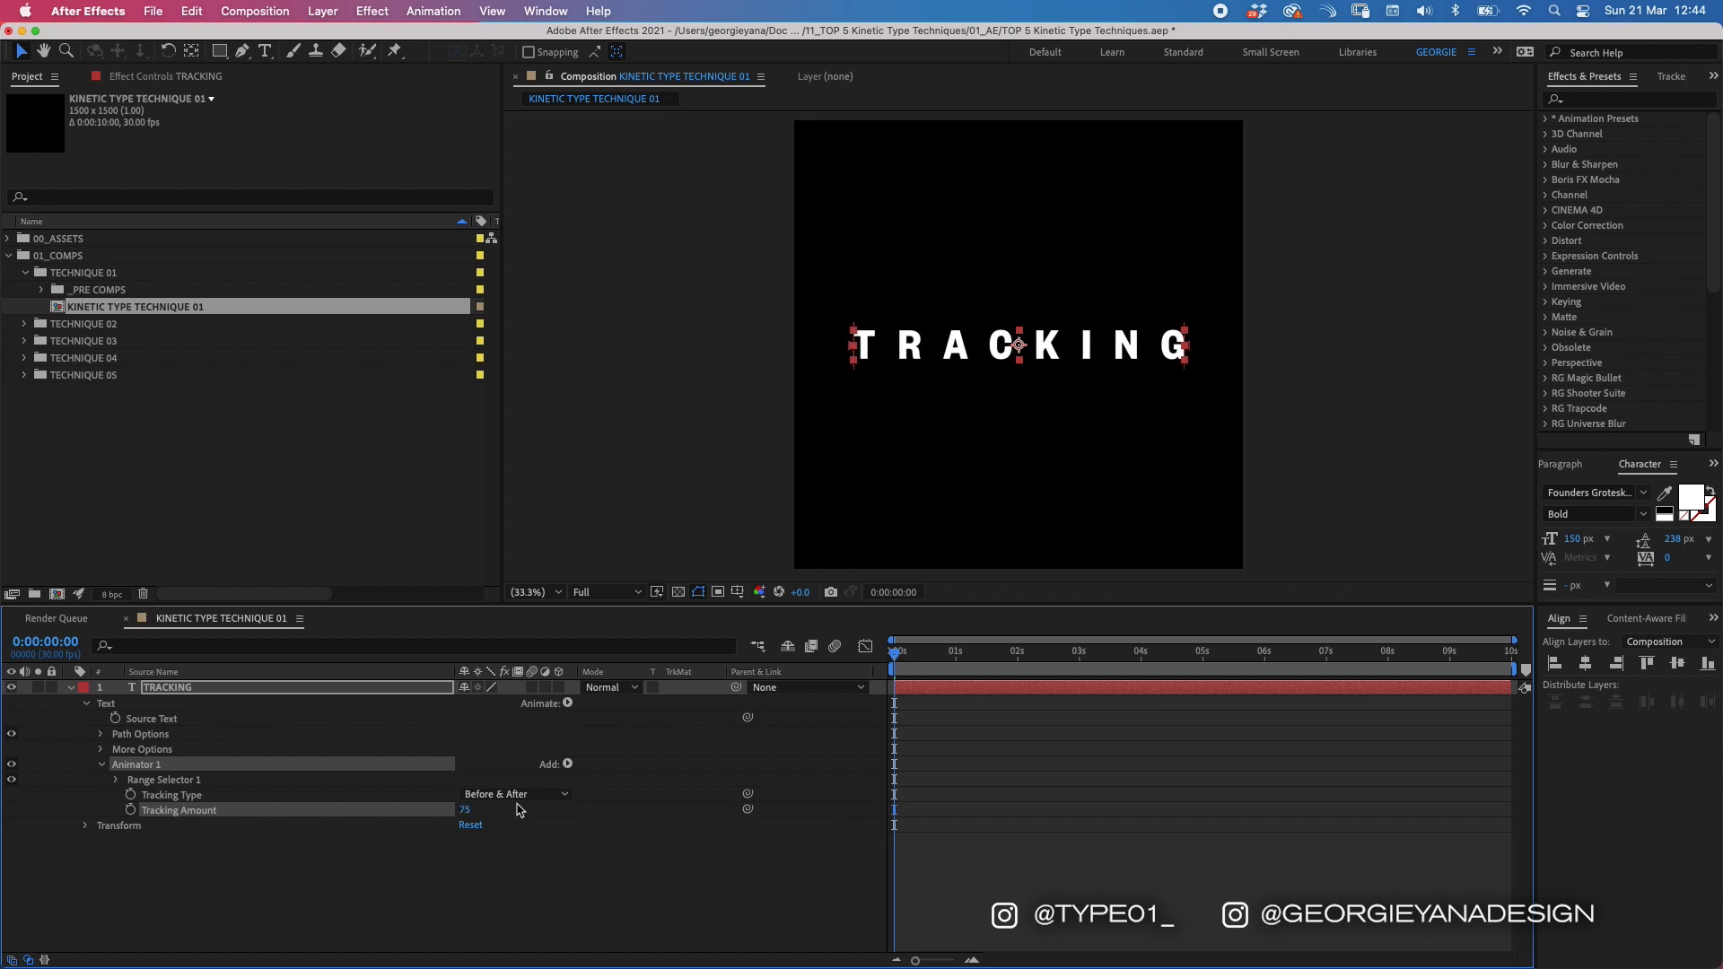
left_click(1566, 465)
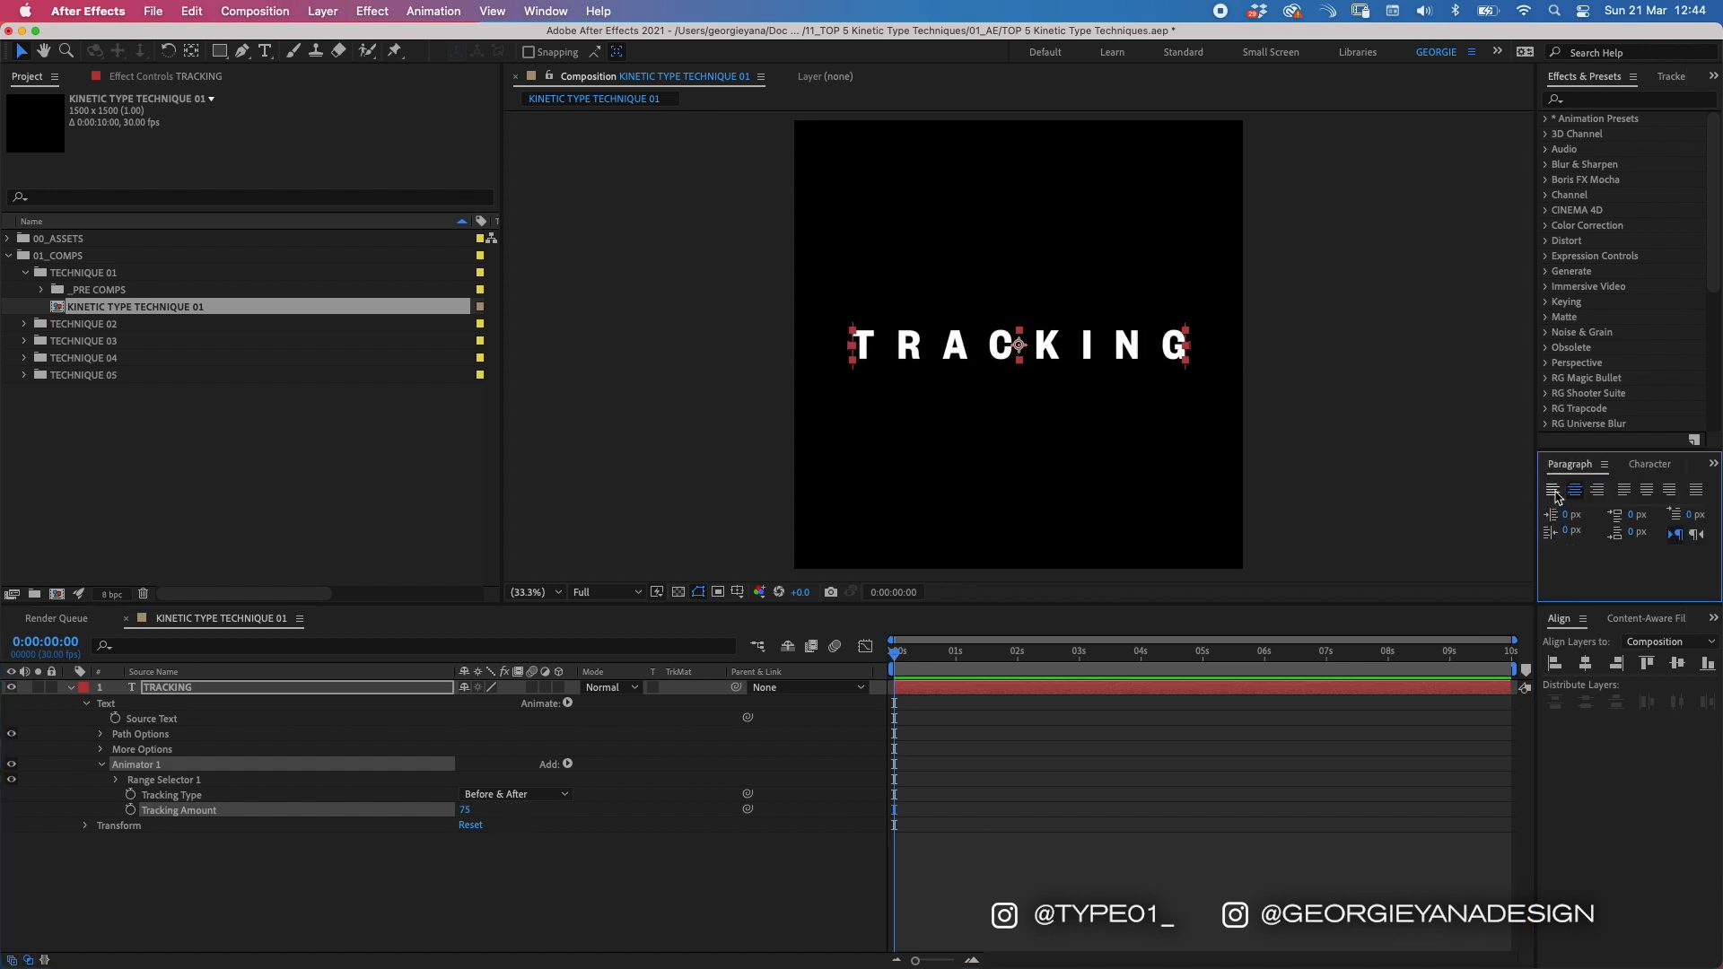
left_click(1556, 495)
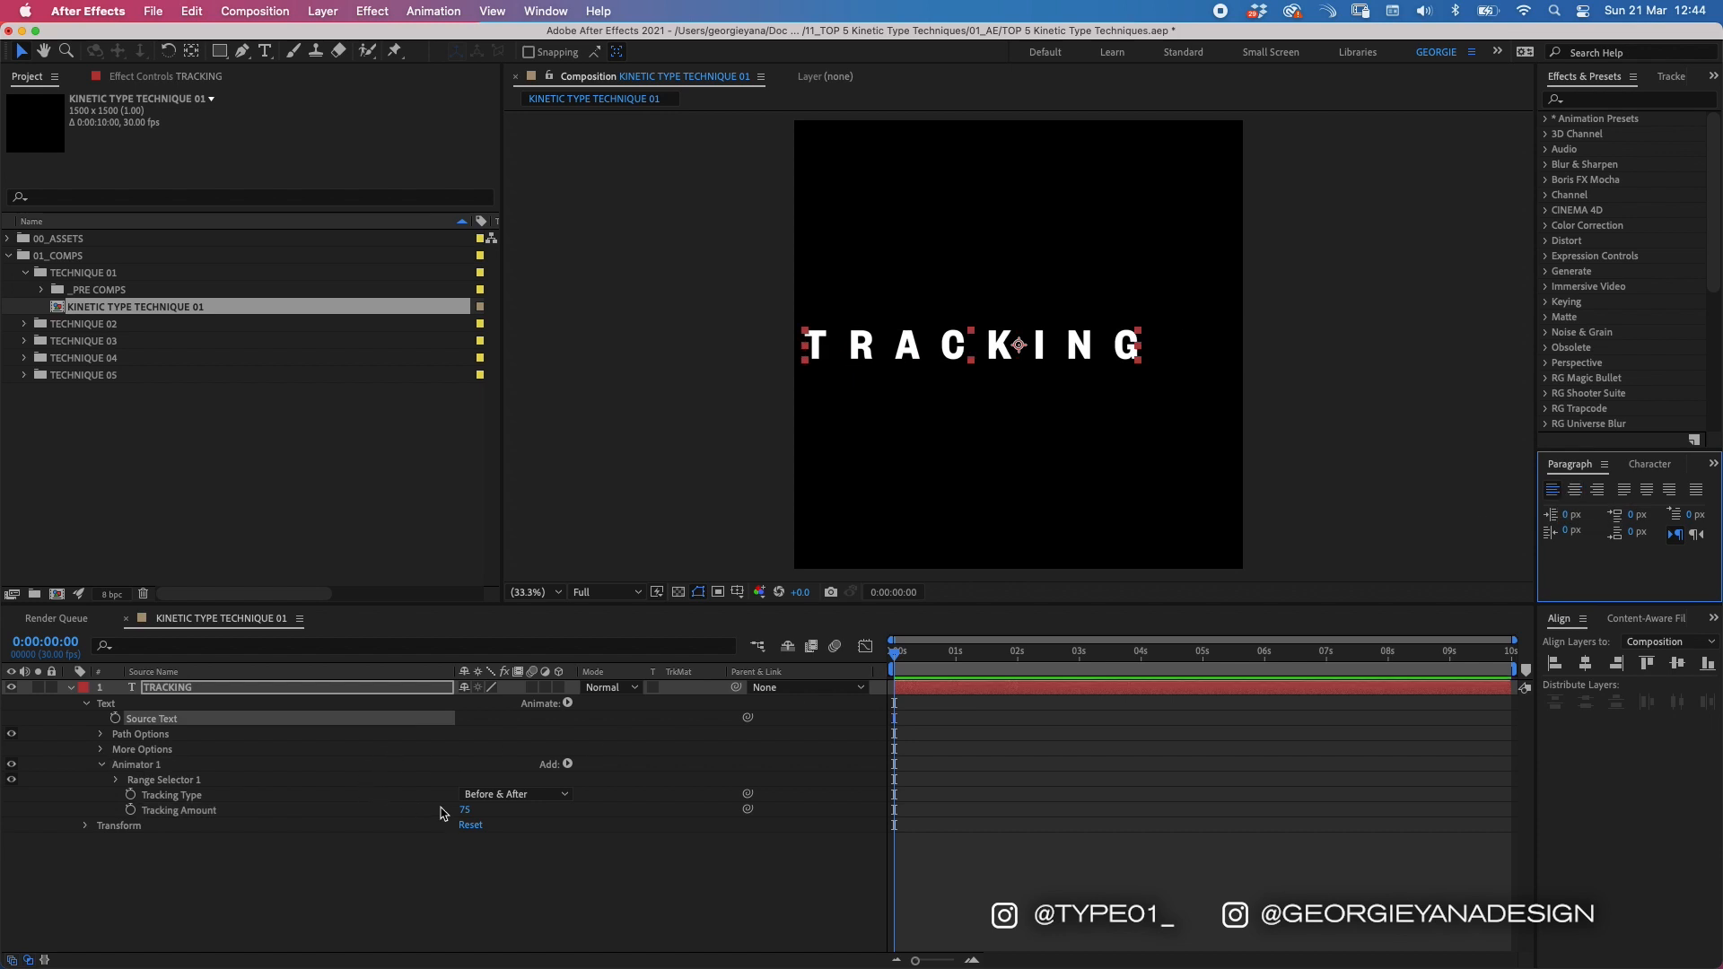
mouse_move(465, 815)
left_mouse_down()
mouse_move(502, 815)
mouse_move(417, 815)
mouse_move(512, 814)
mouse_move(431, 815)
mouse_move(468, 815)
left_mouse_up()
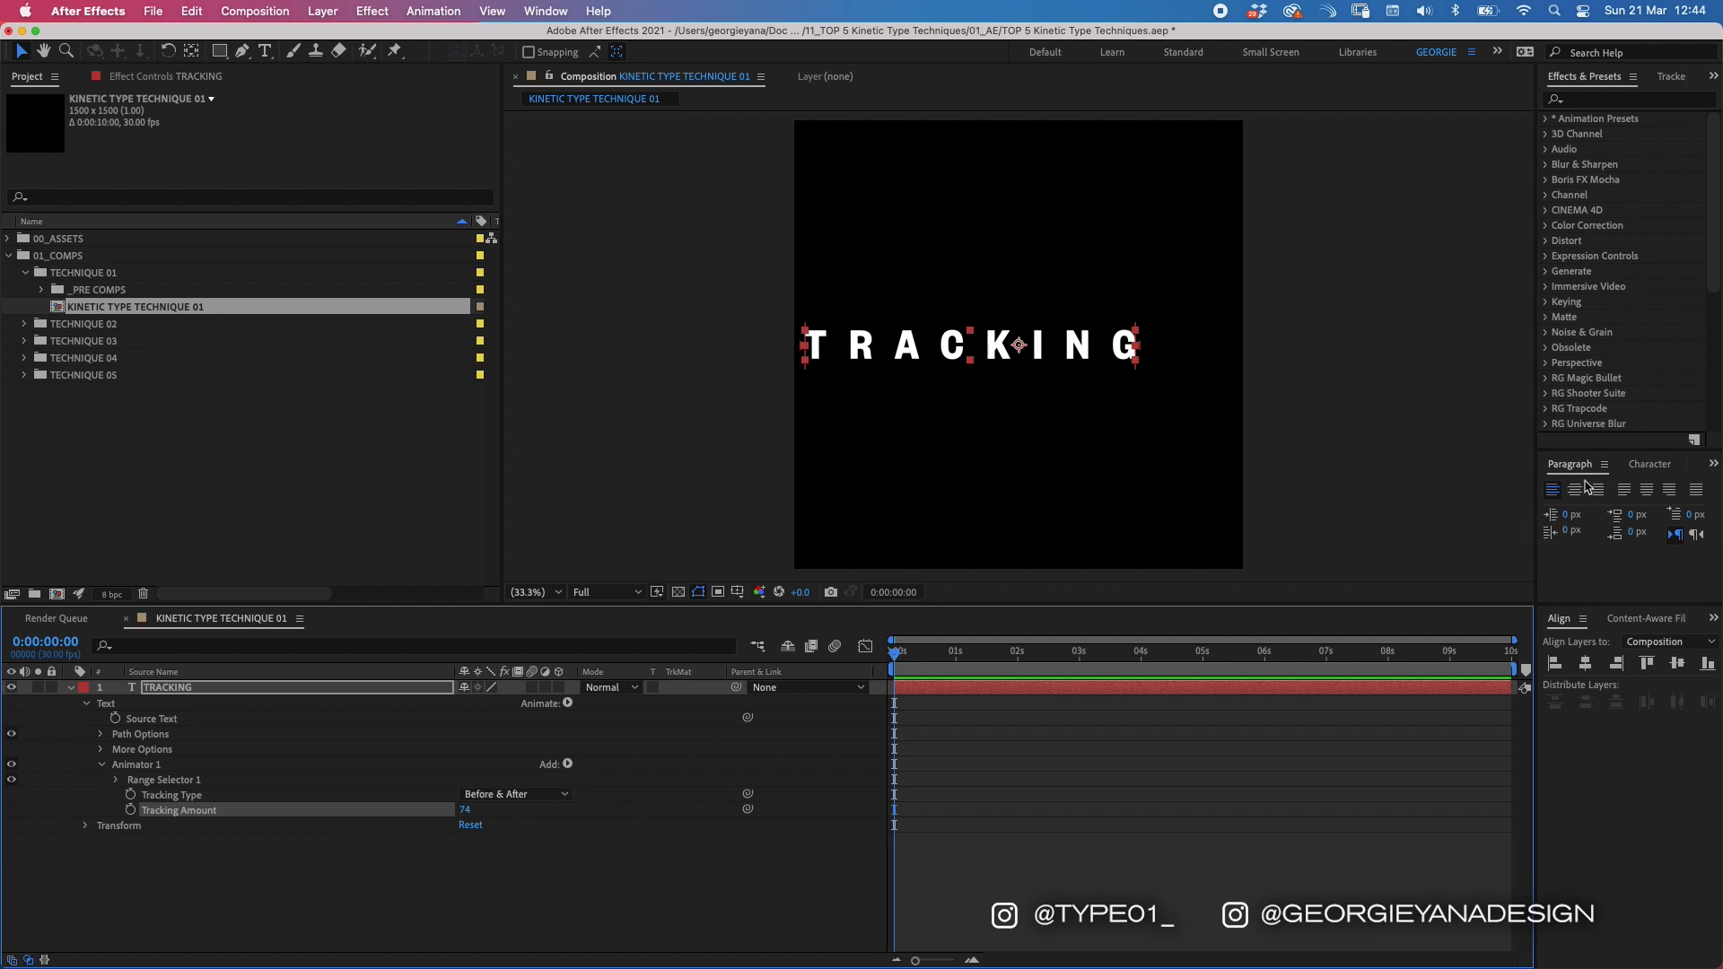
left_click(1577, 493)
left_click(466, 811)
type("0")
left_click(475, 773)
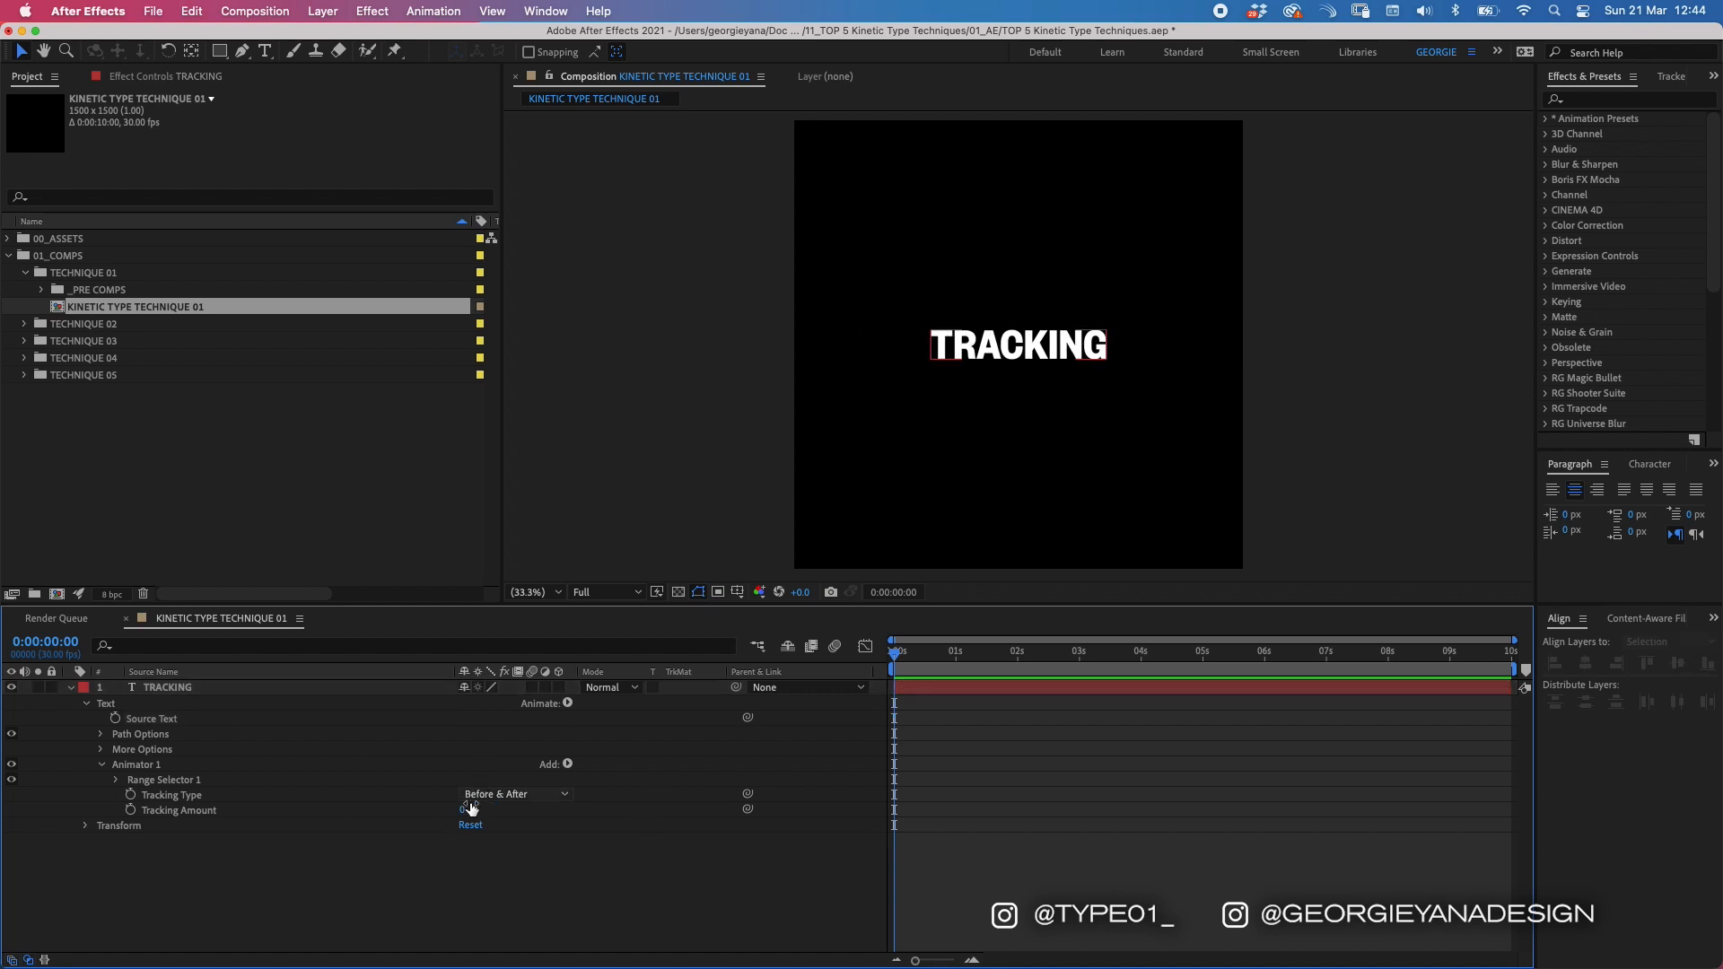
Step: Keyframe the Tracking Amount at 0 on the first frame, 121 about half a second in, and 0 at one second
left_click(130, 810)
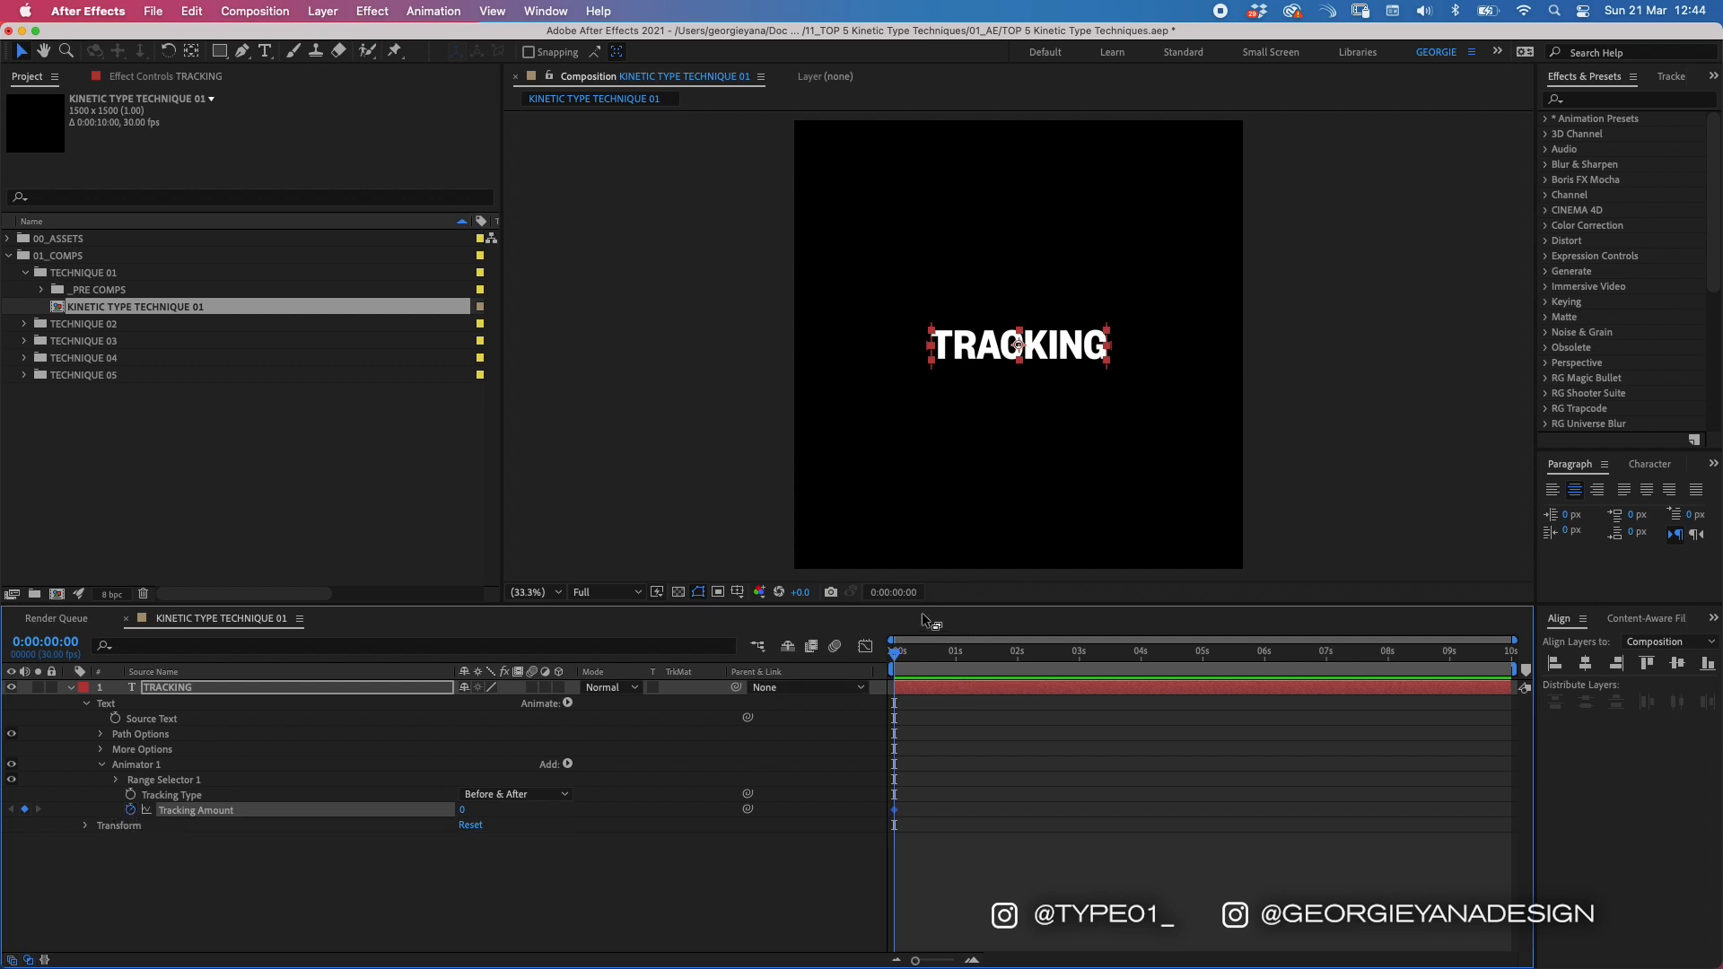
left_click_drag(895, 656, 921, 658)
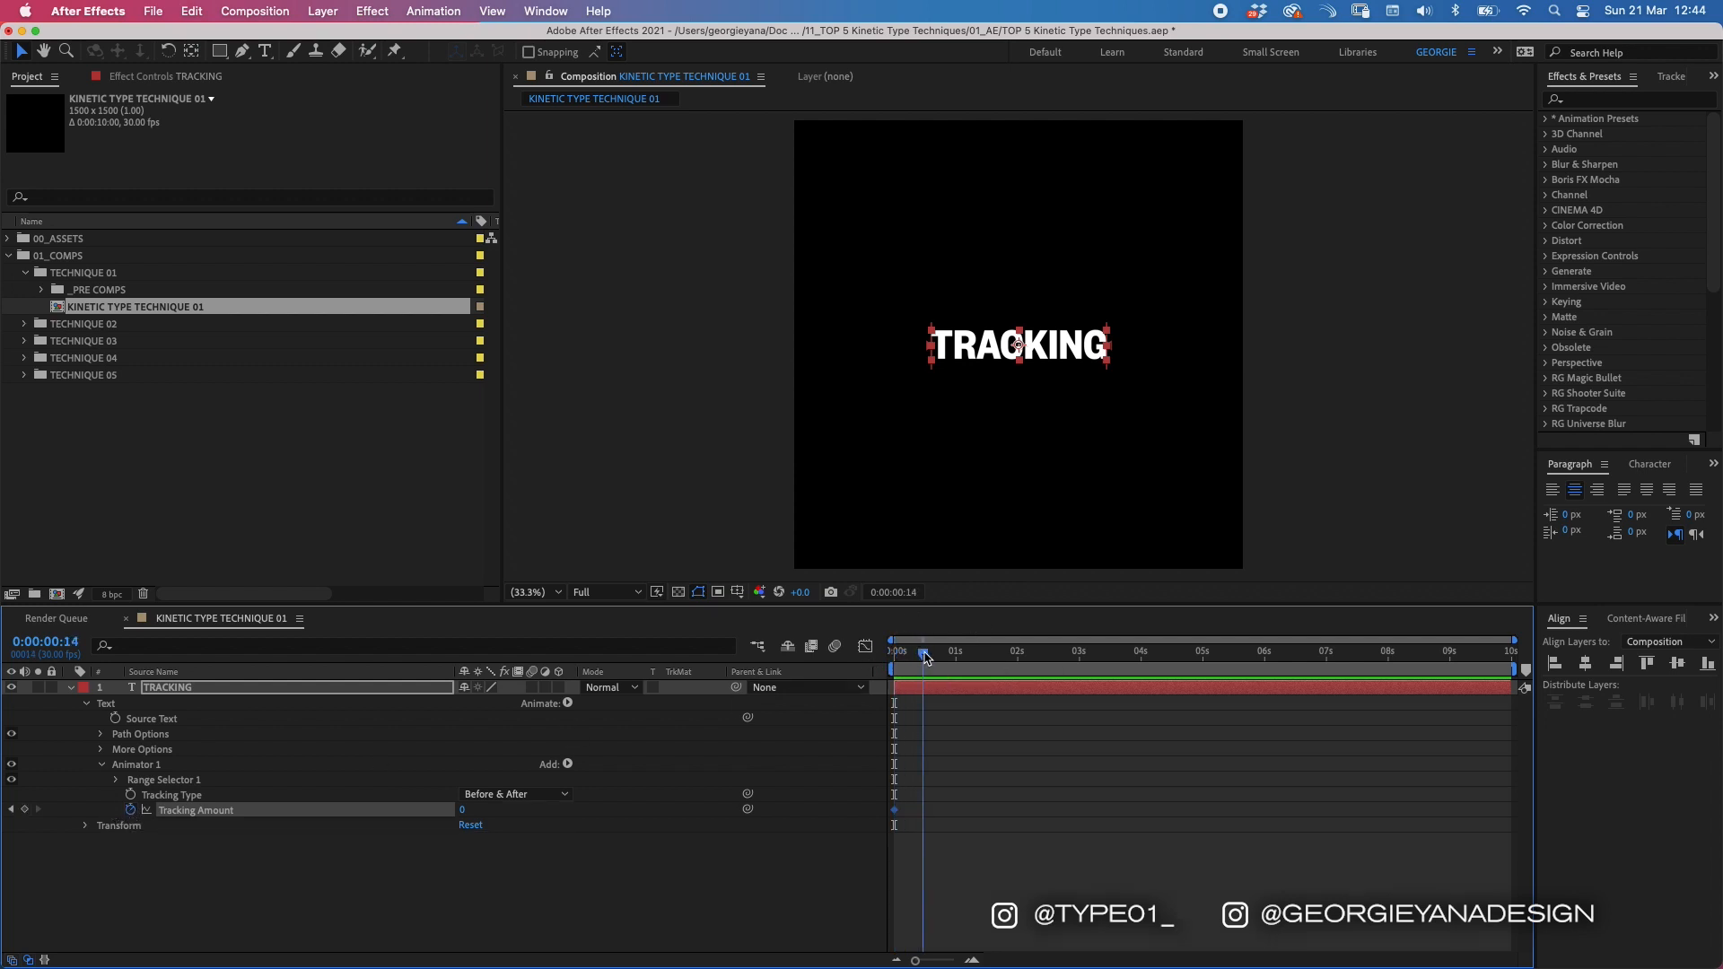
left_click_drag(462, 811, 555, 799)
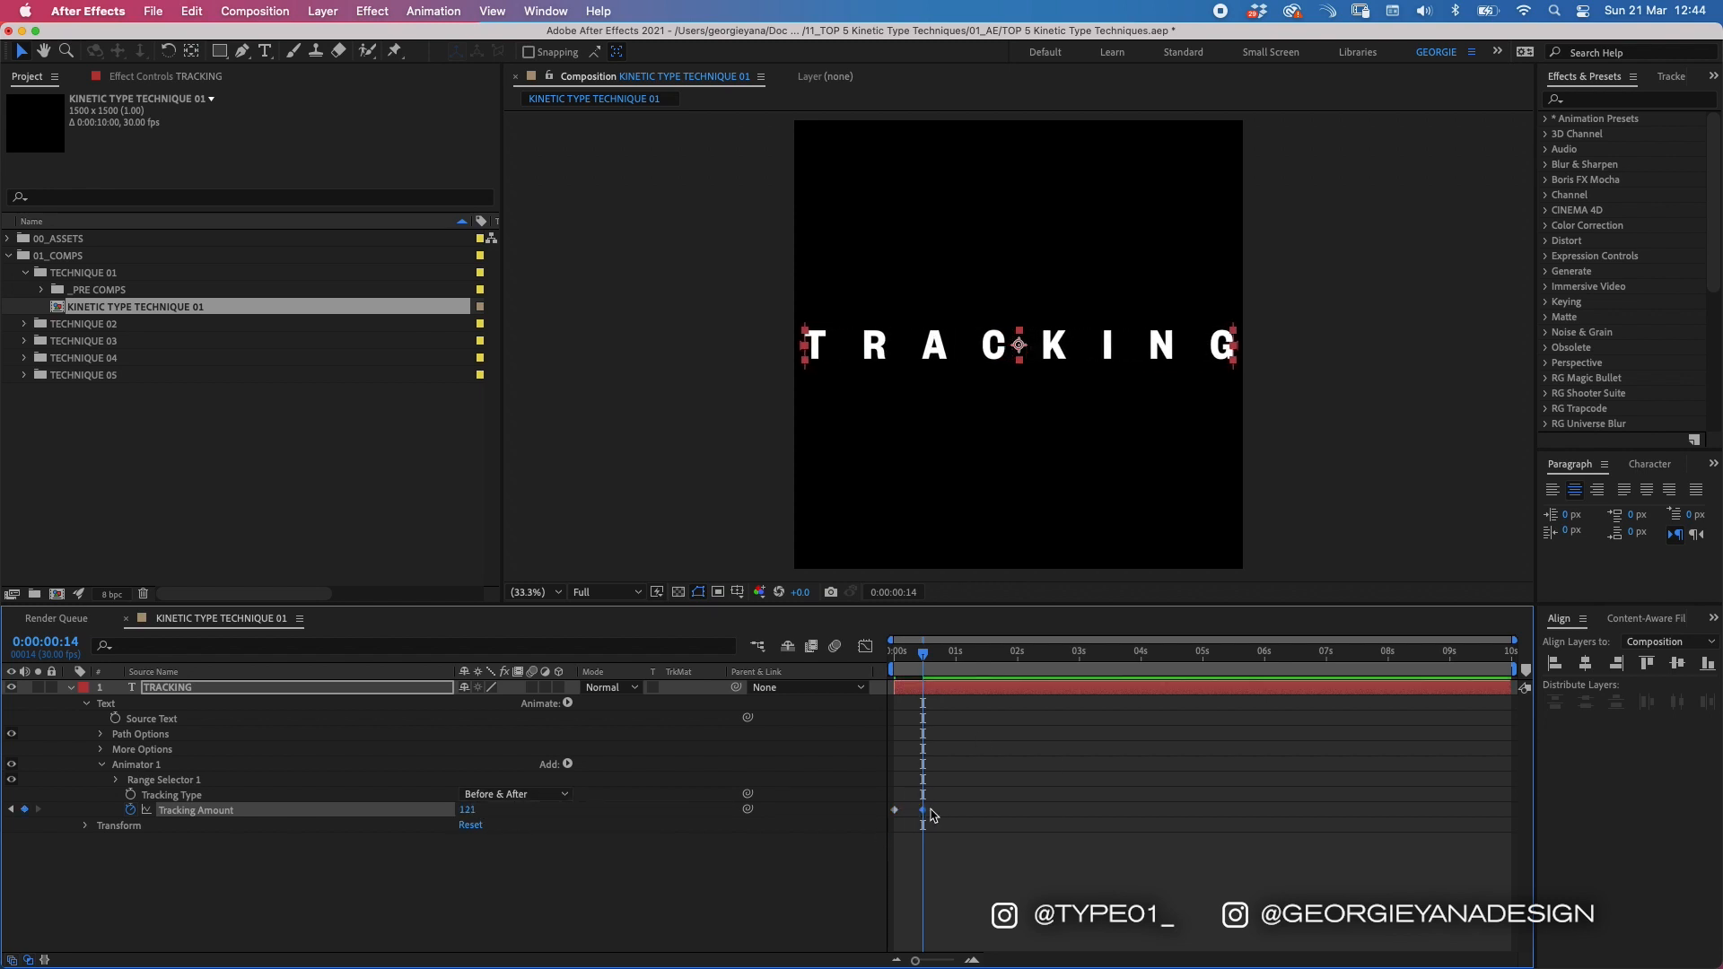
left_click_drag(927, 662, 955, 664)
left_click(467, 809)
type("0")
key("Return")
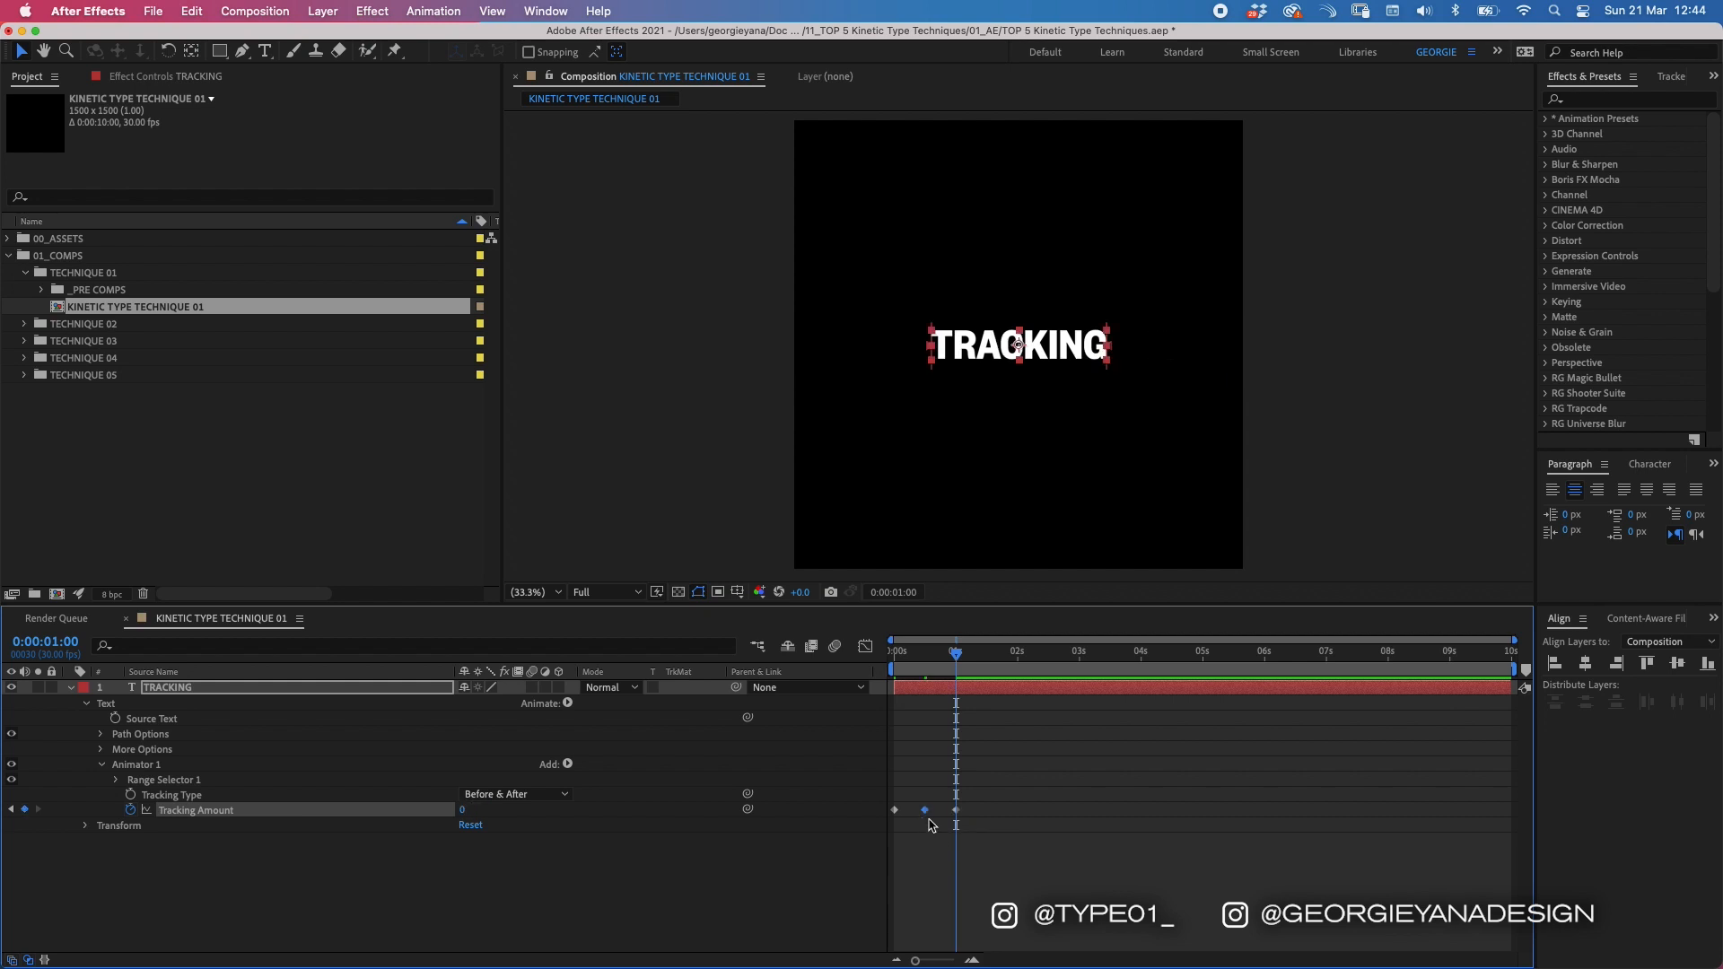
Step: Preview the tracking animation from the start of the composition and return to the first frame
left_click_drag(950, 646, 874, 666)
key("space")
left_click_drag(937, 666, 839, 717)
left_click(942, 903)
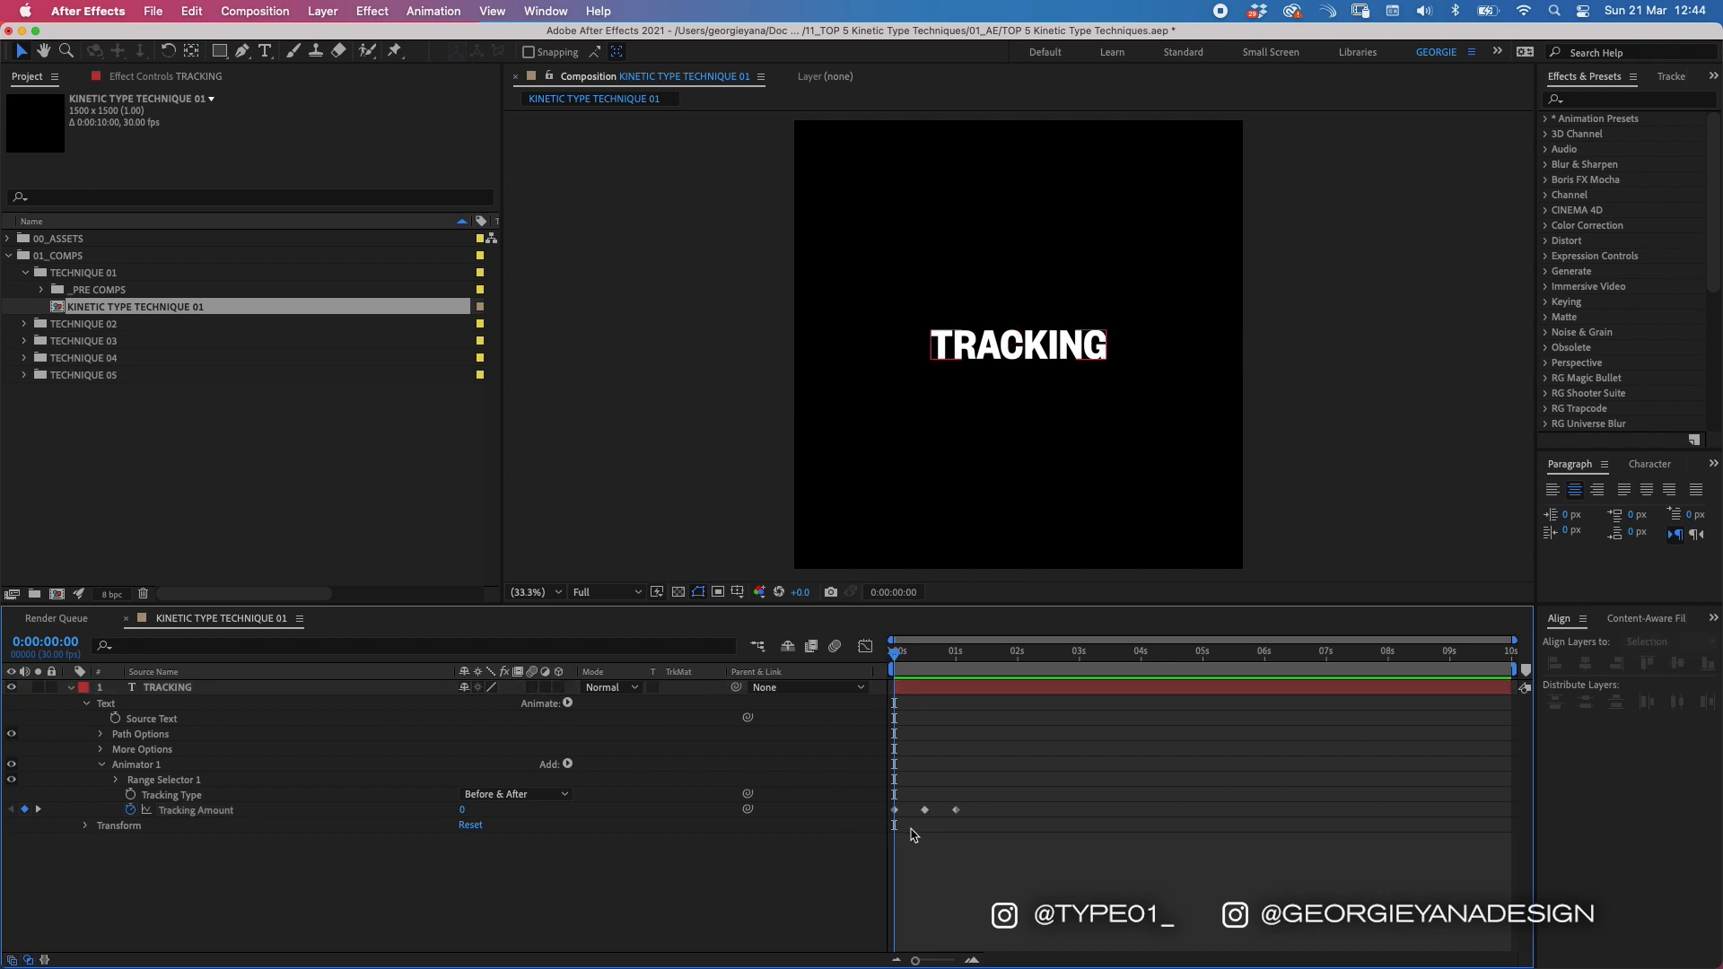
Step: In the Graph Editor, shape the Tracking Amount speed curve to ease out of and into every keyframe, with a steep peak mid-segment
left_click_drag(907, 797, 891, 825)
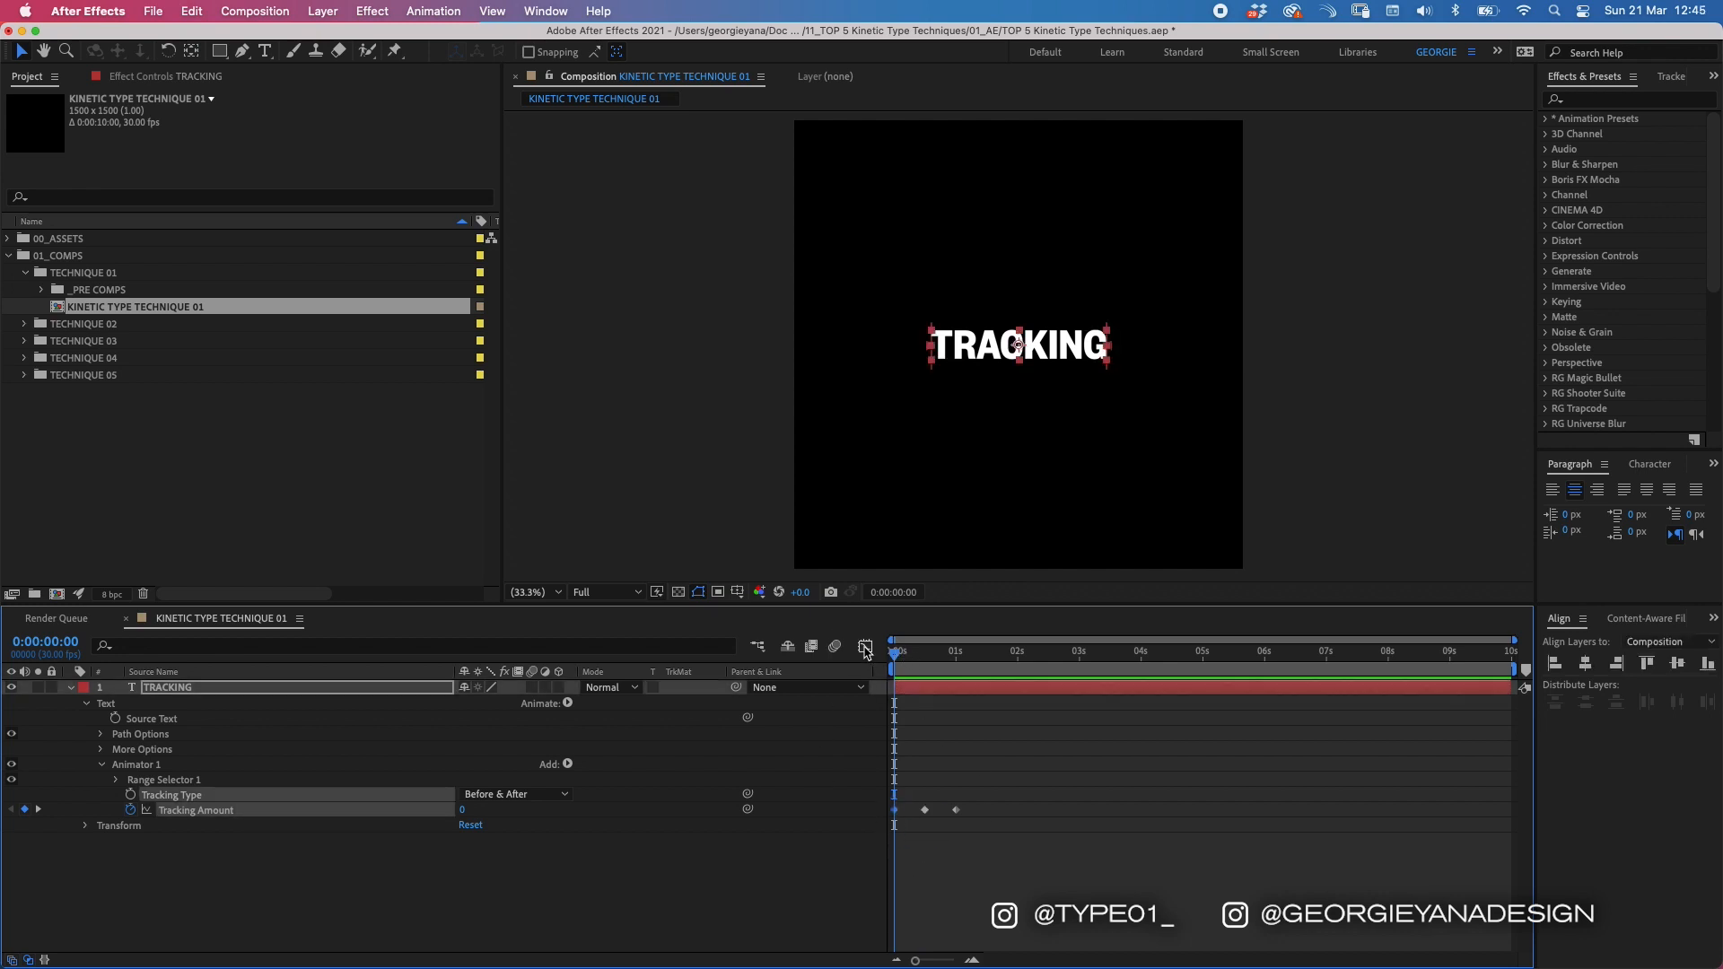
left_click(864, 646)
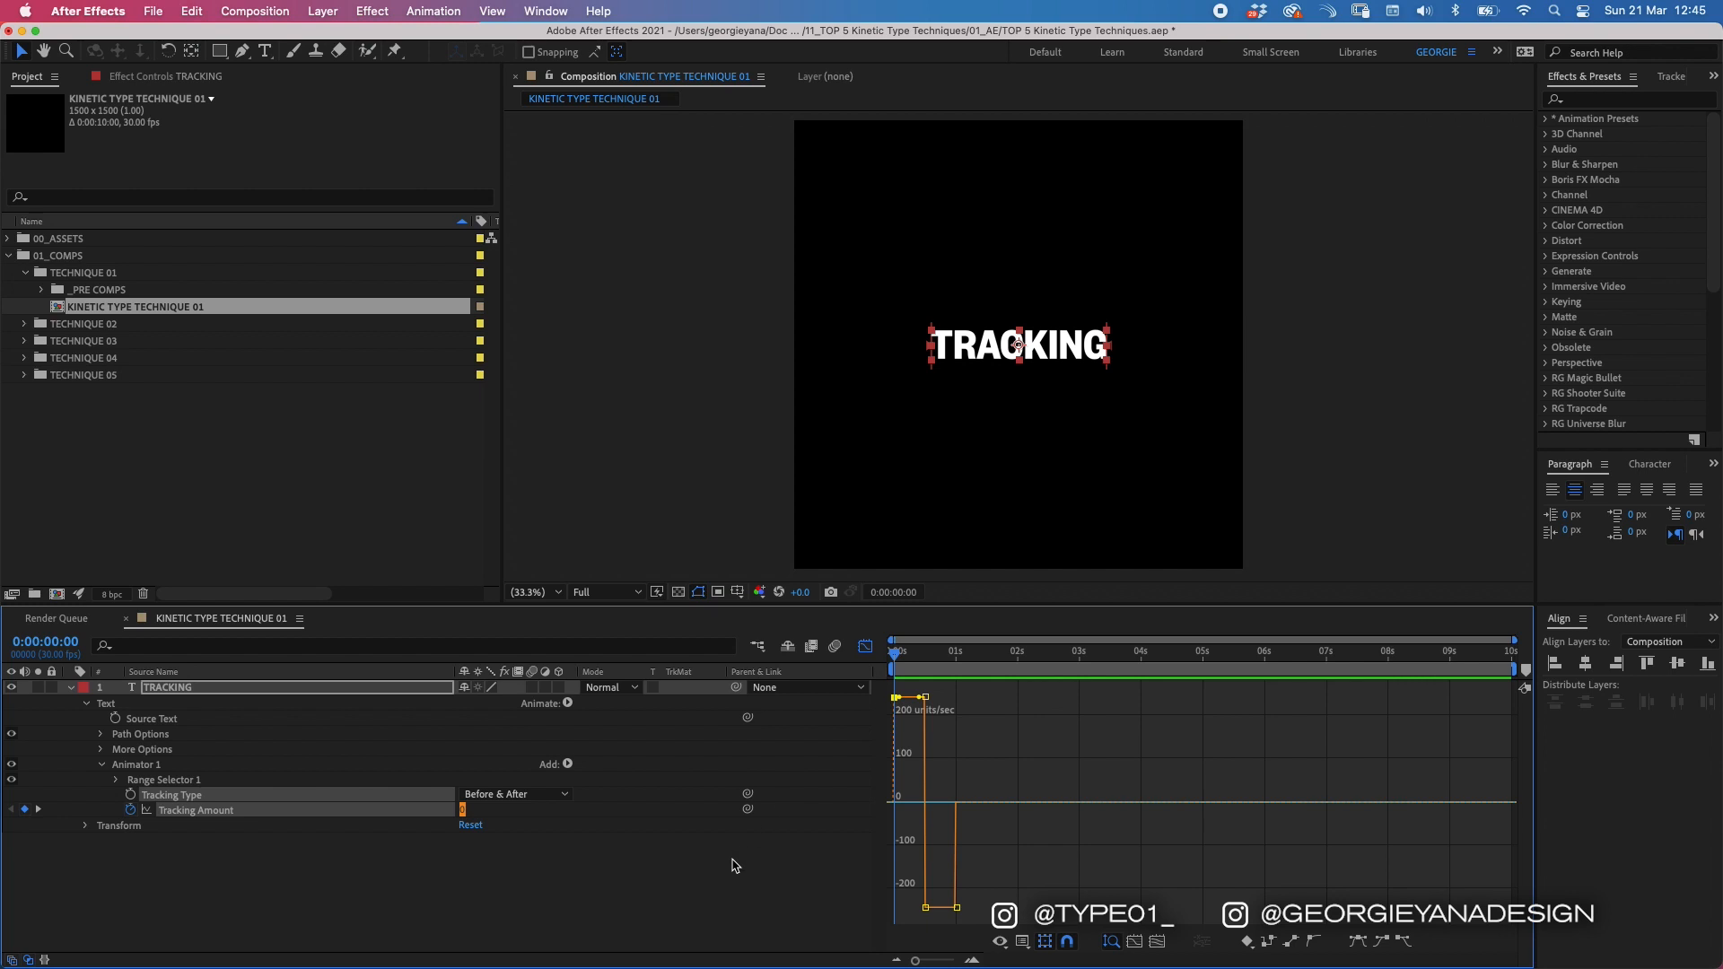
key("=")
key("=")
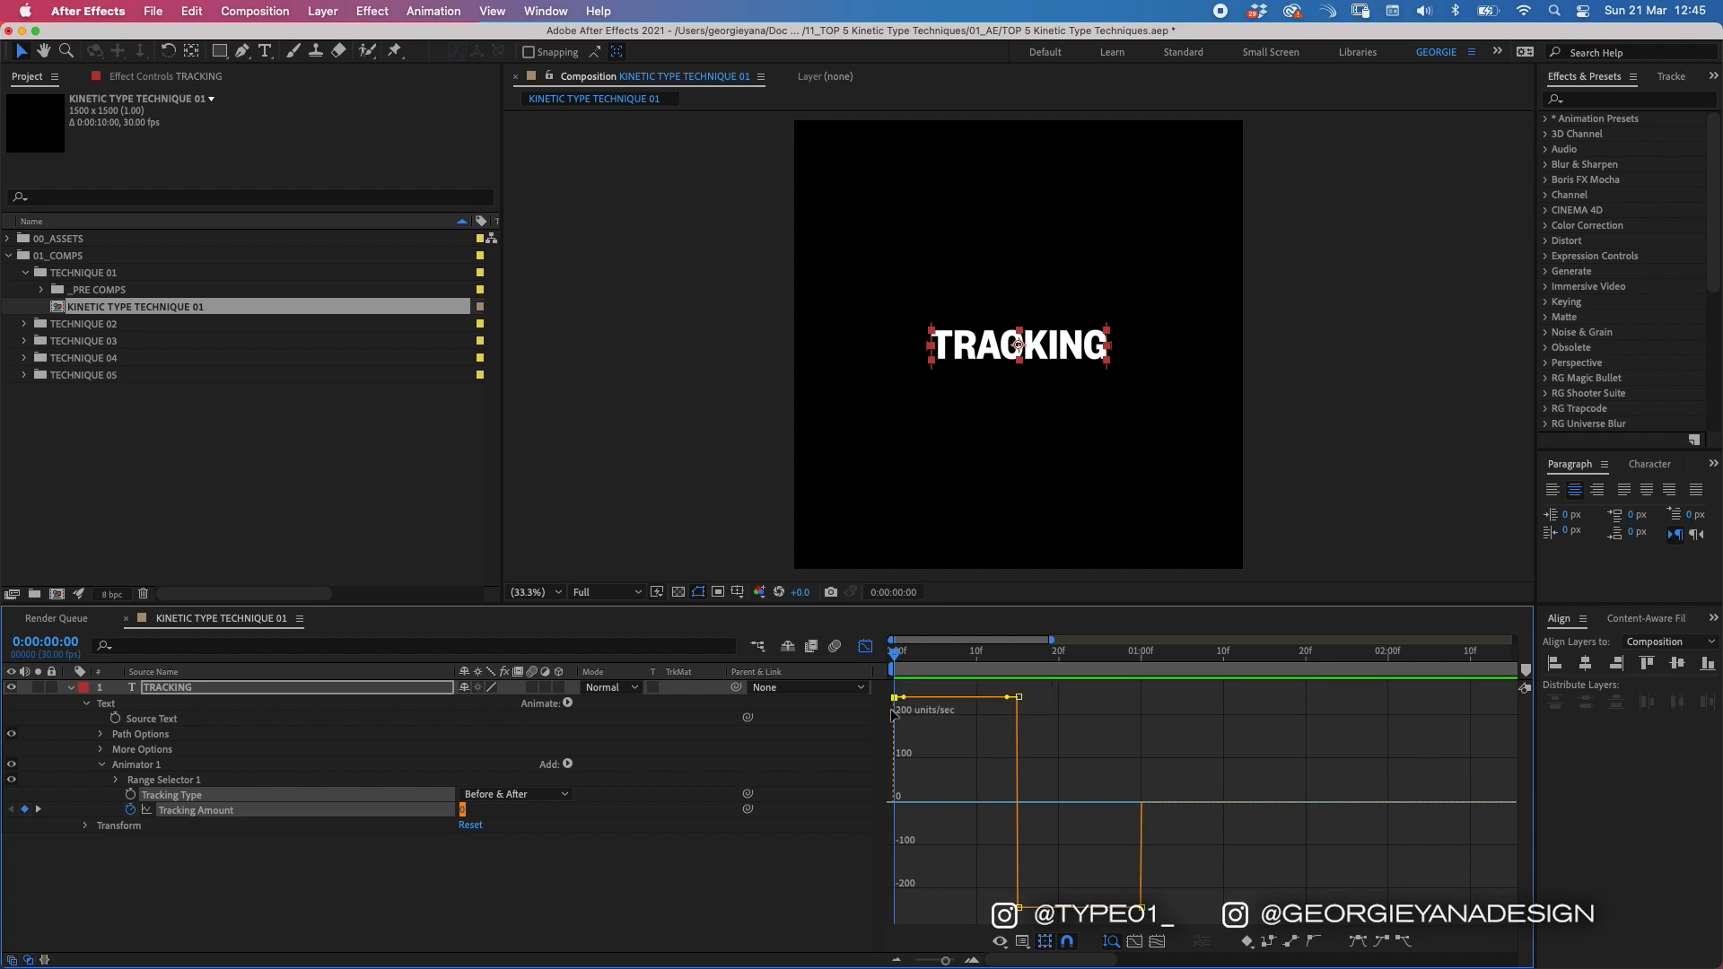
left_click_drag(907, 707, 935, 734)
left_click_drag(1006, 781, 969, 853)
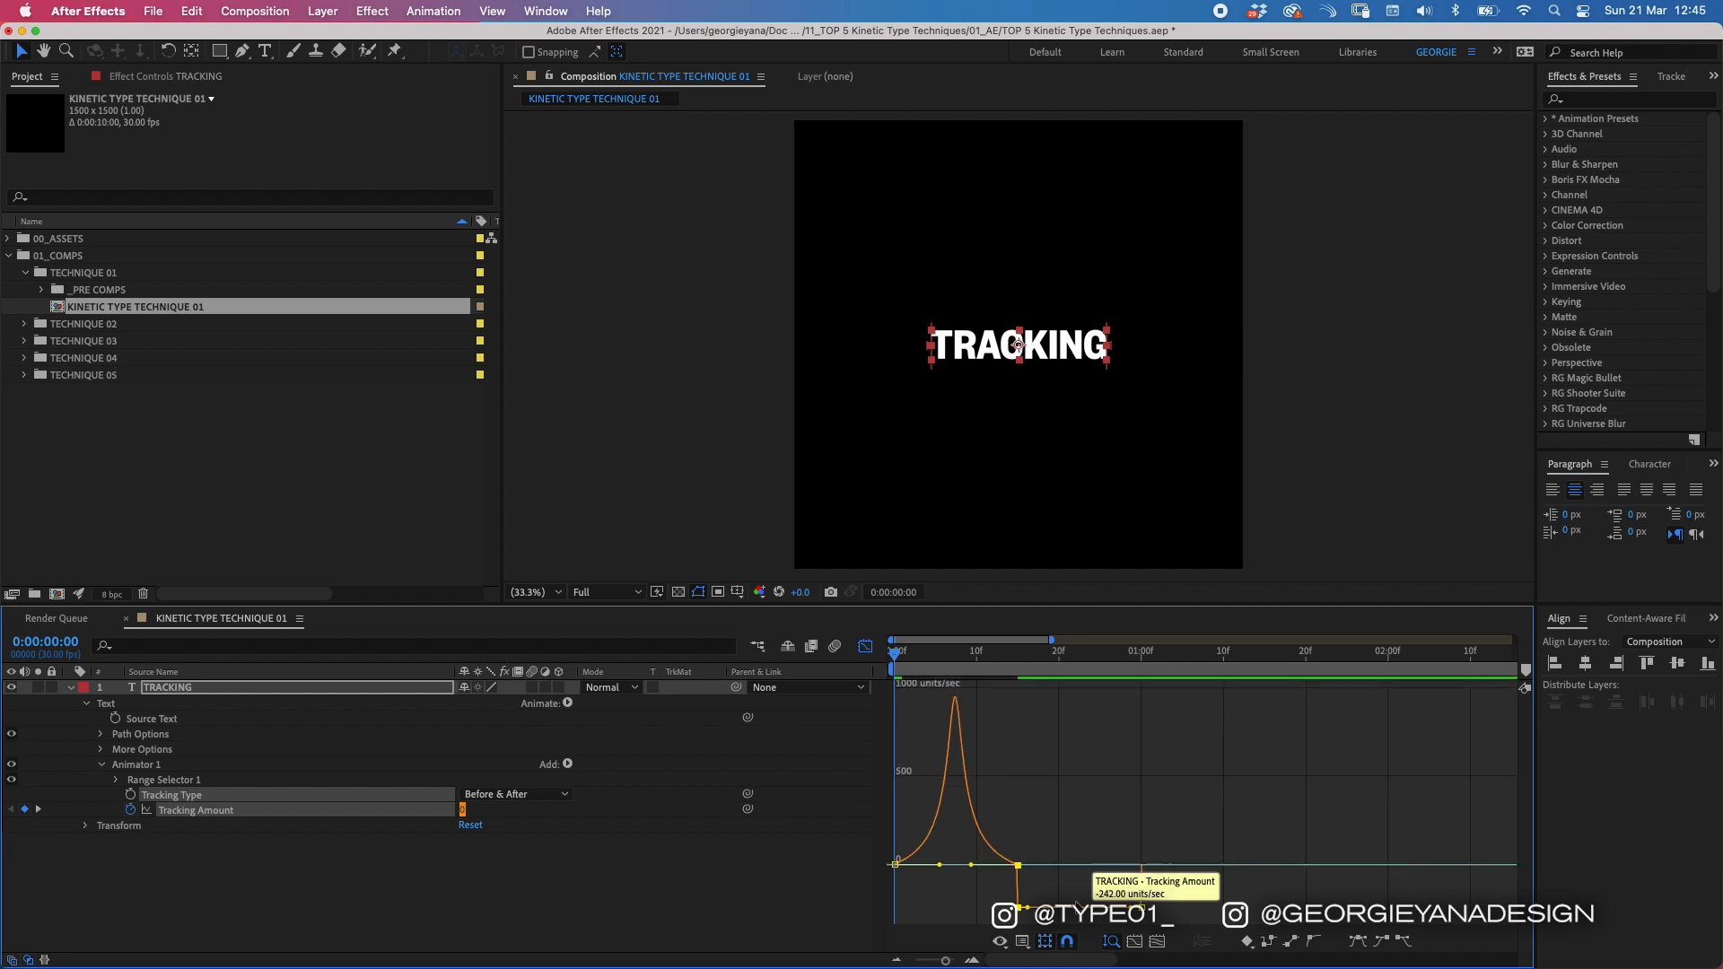
left_click_drag(1030, 911, 1097, 842)
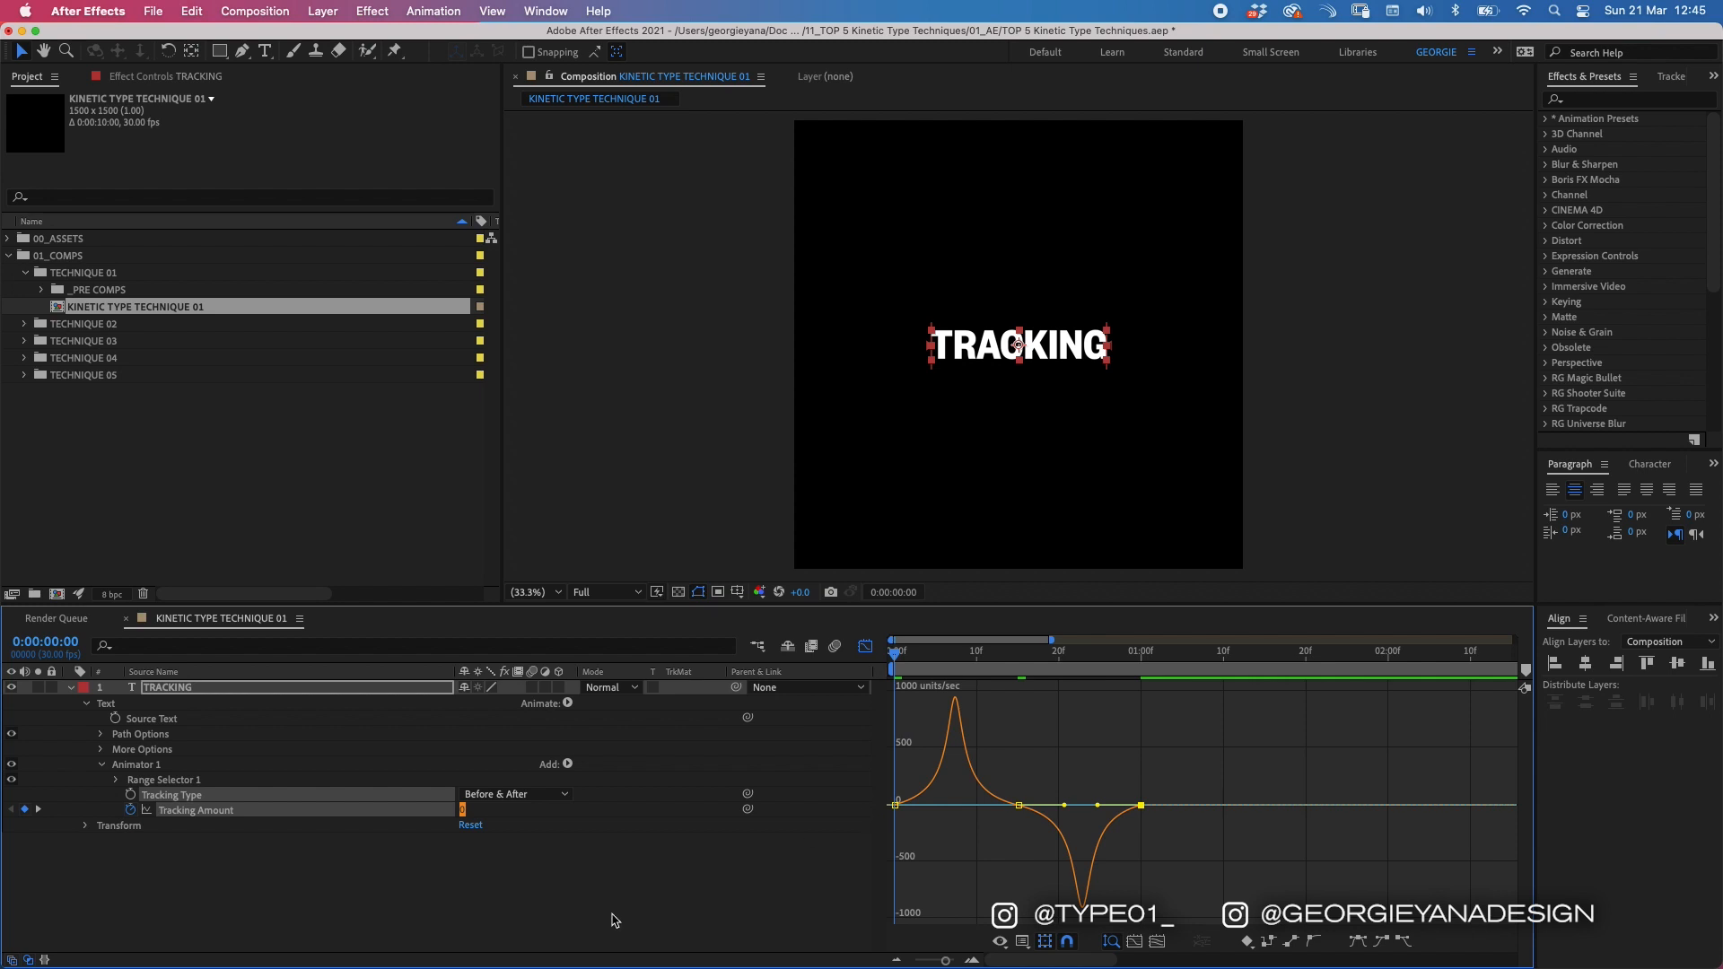
Step: Play back the eased tracking animation to check its timing
key("space")
key("space")
key("space")
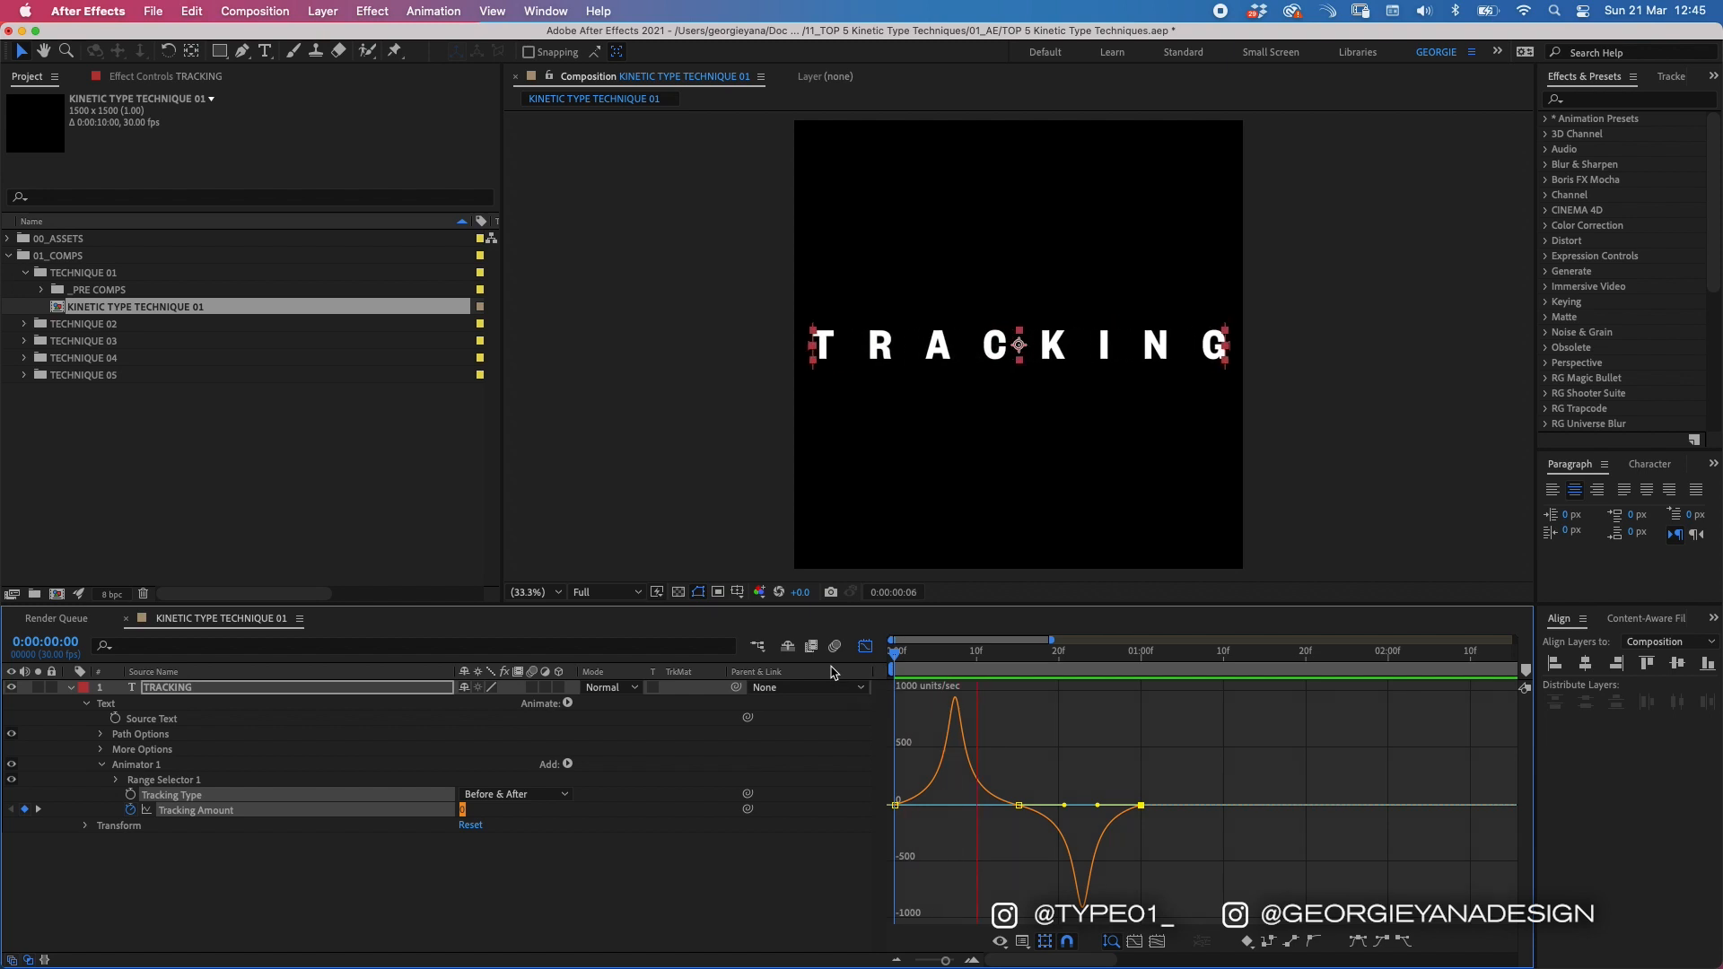
Step: Add the expression loopOut("cycle") to the Tracking Amount property so its keyframes repeat after one second
left_click(865, 646)
left_click_drag(891, 655, 1140, 667)
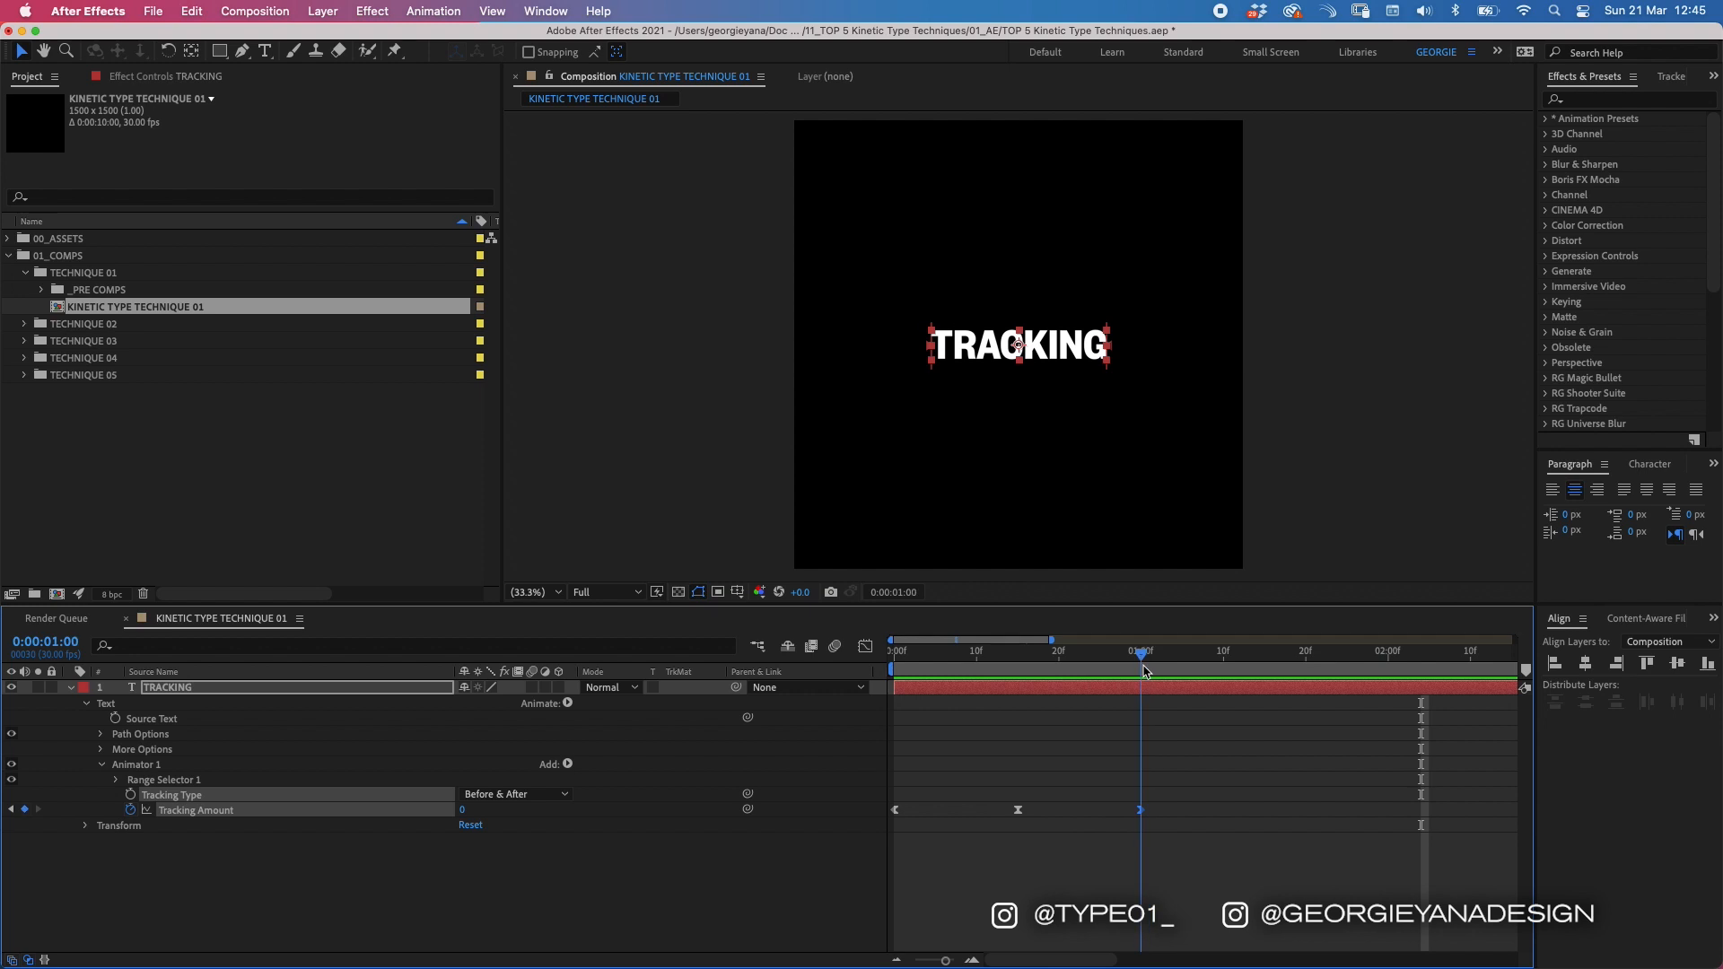
key("semicolon")
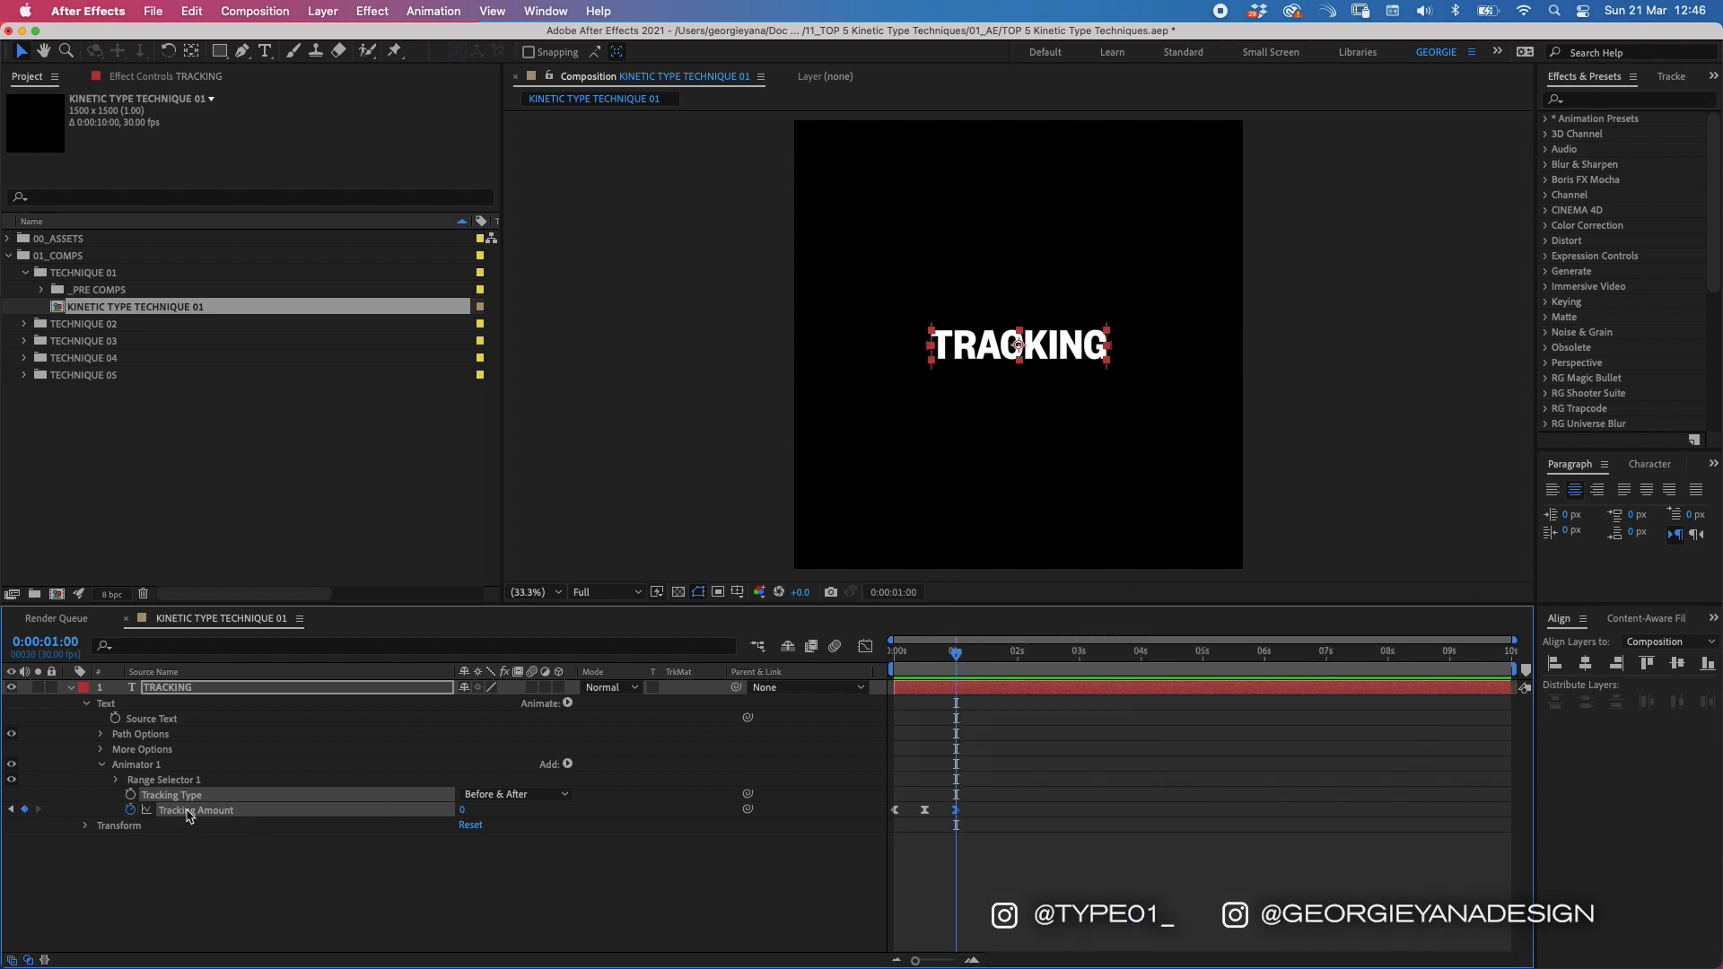
left_click(131, 810, "alt")
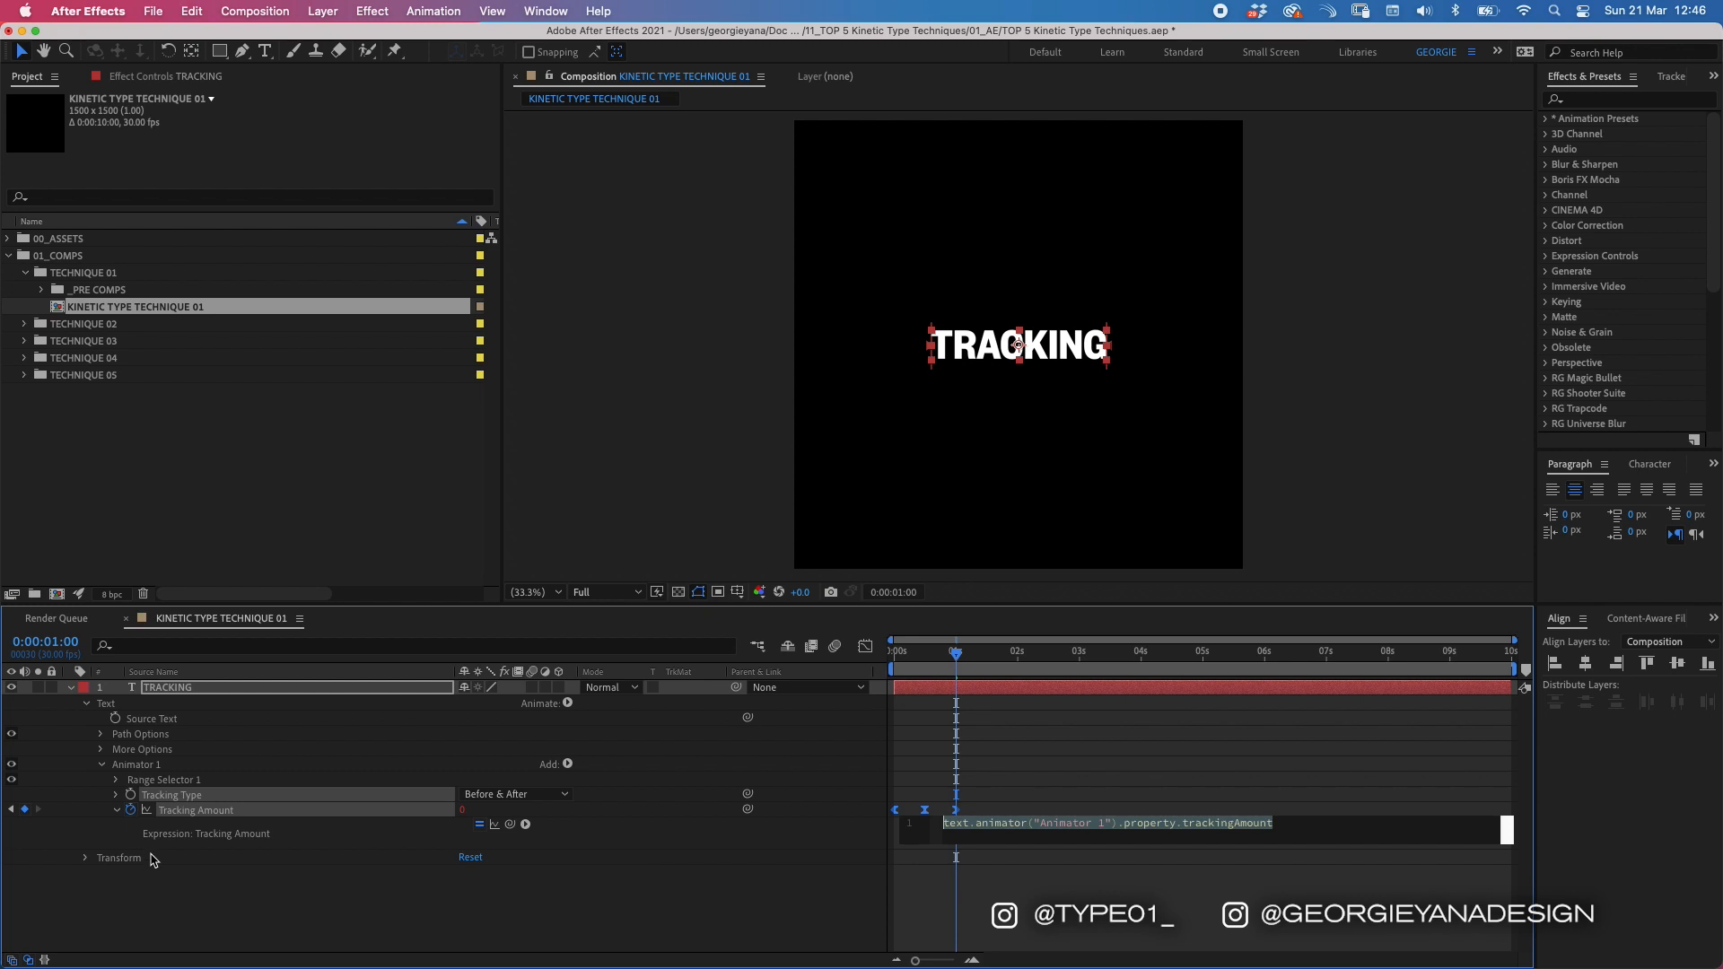
type("loop")
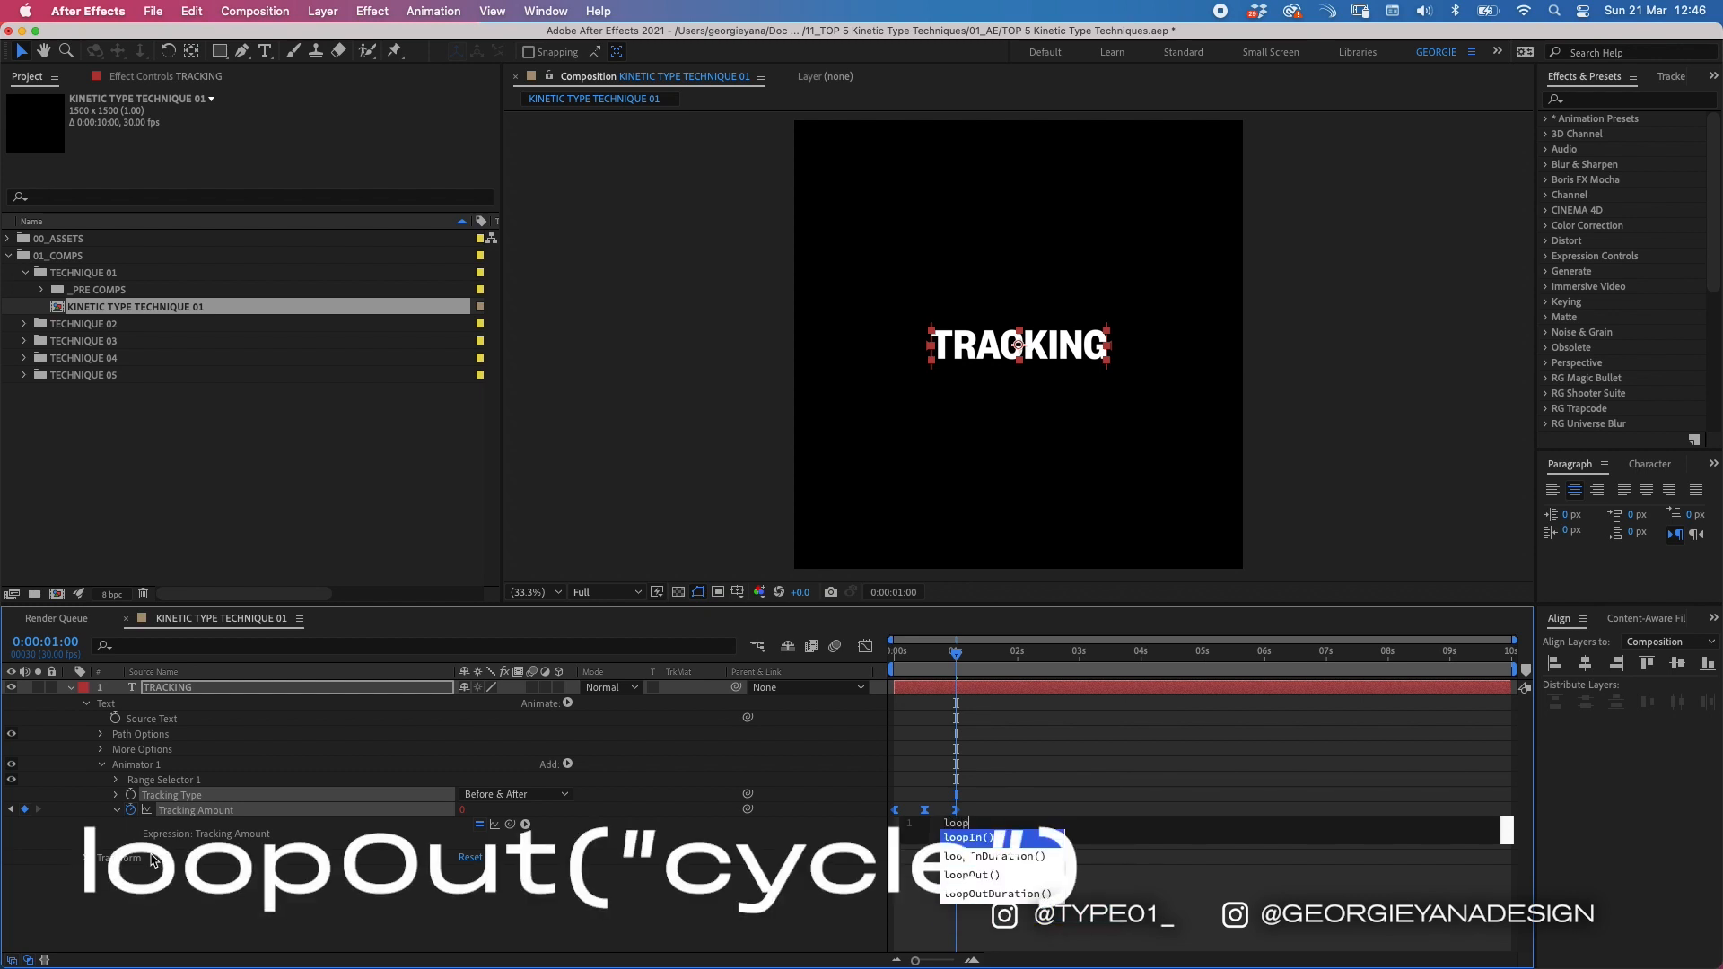
key("Down")
key("Down")
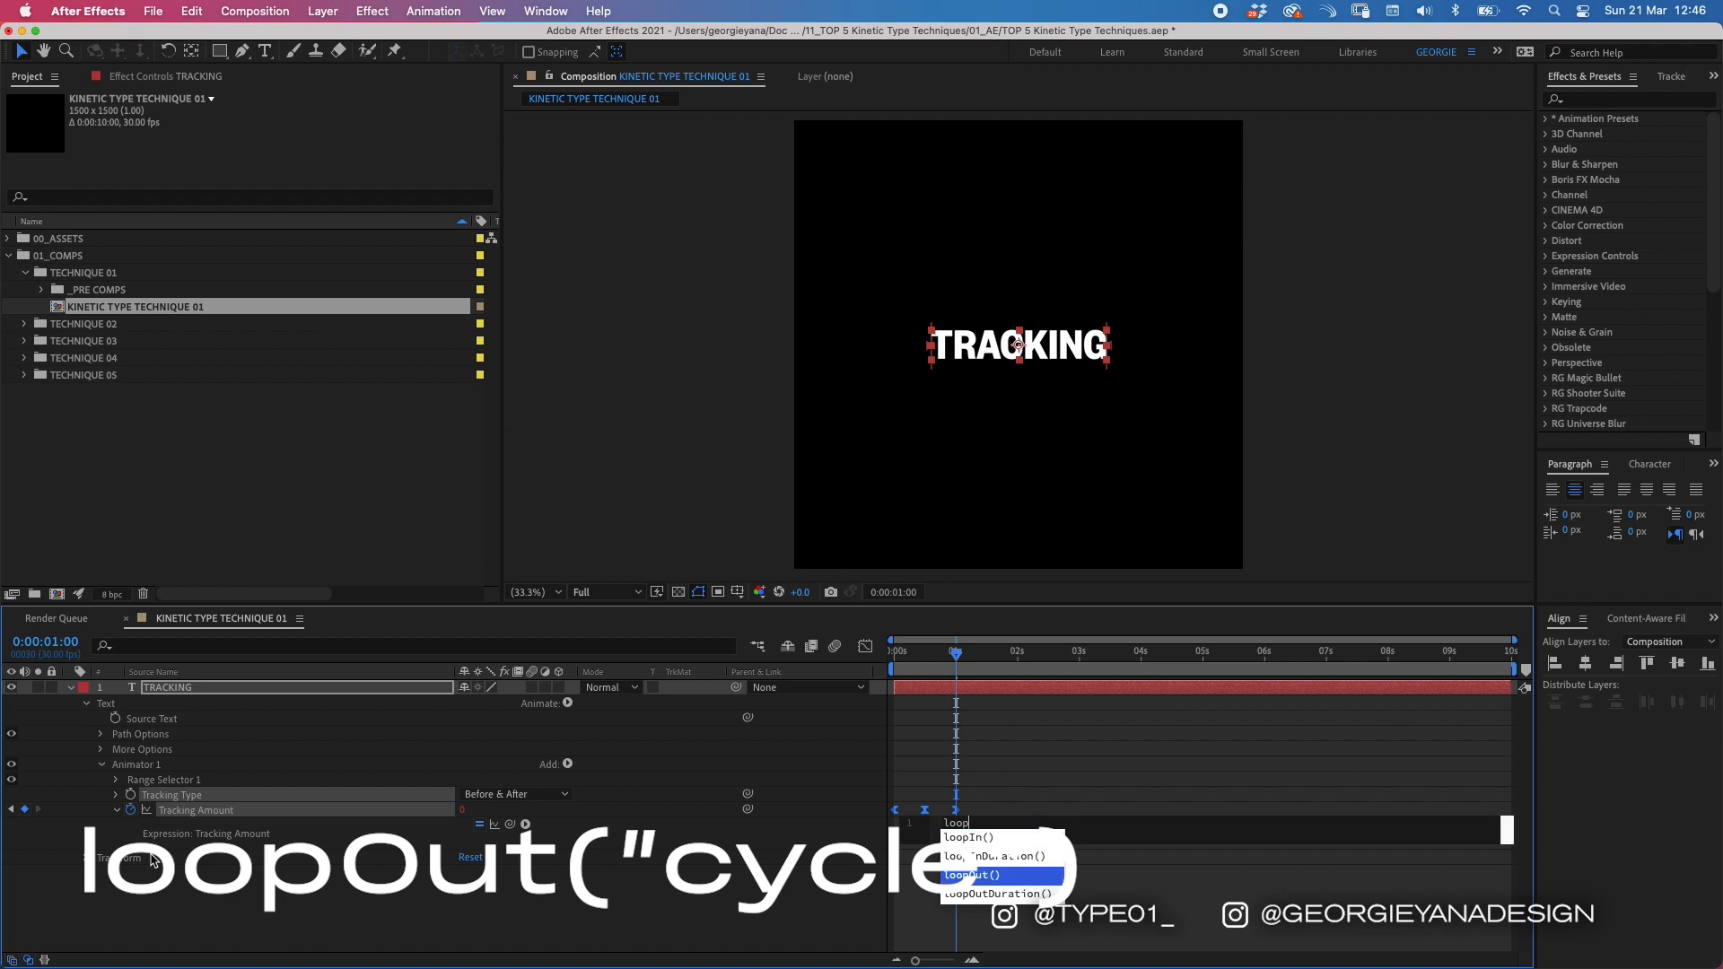
key("Return")
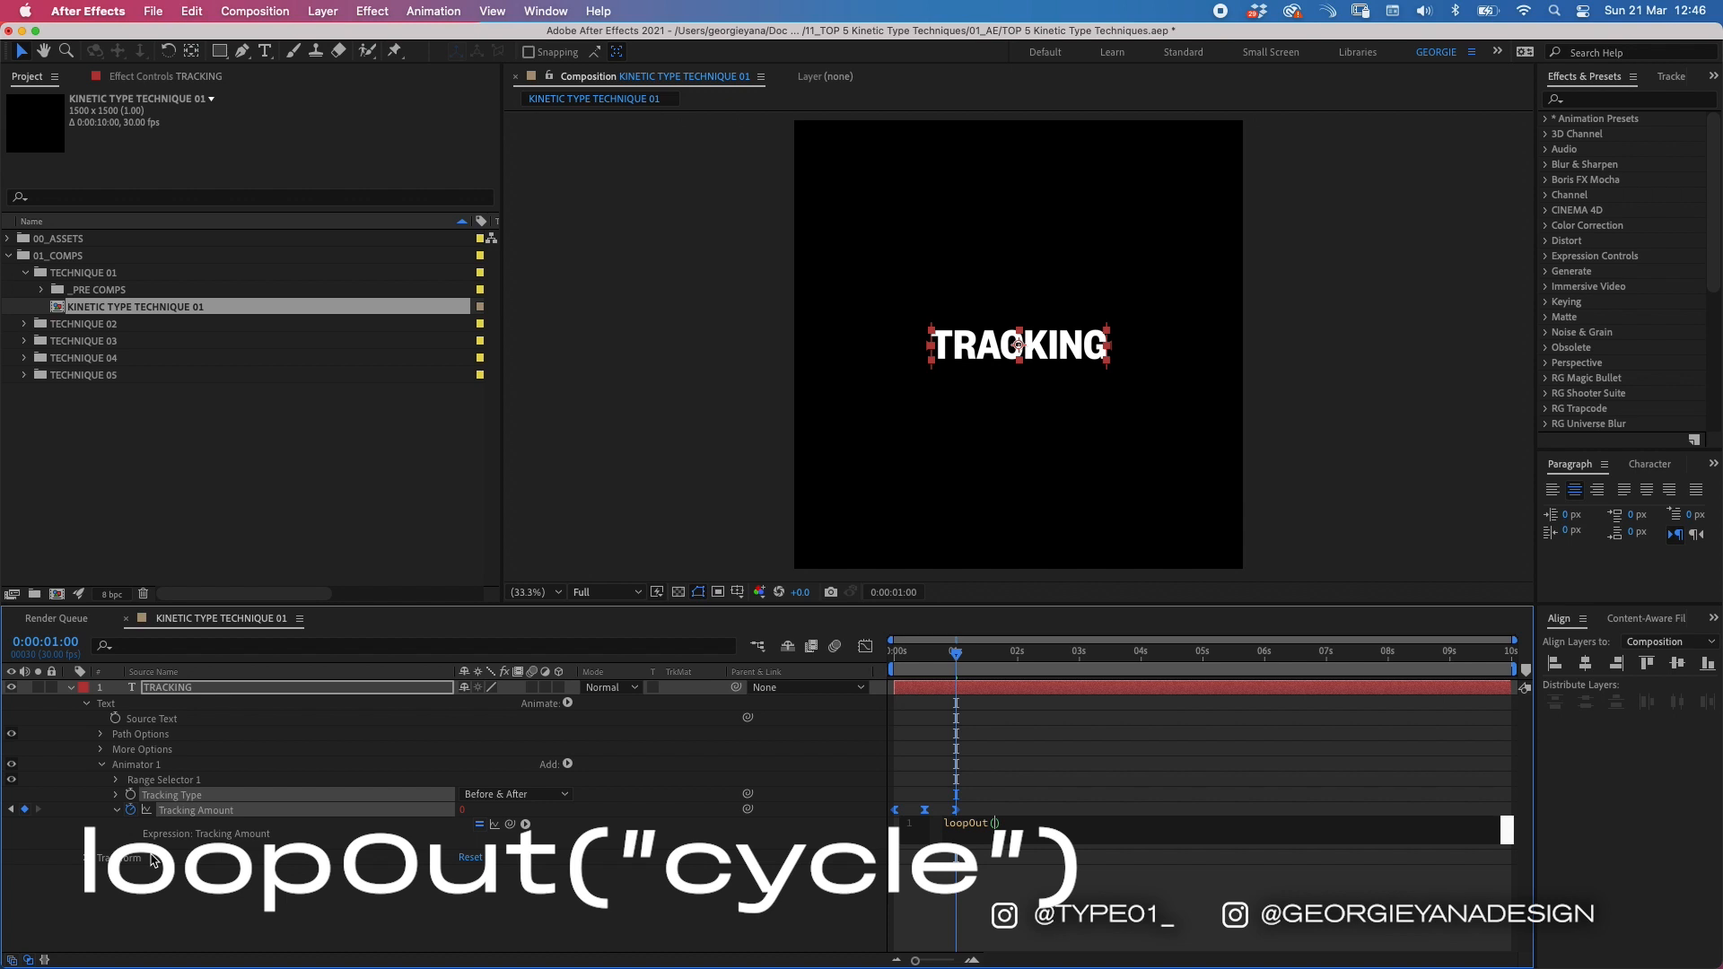
type("\"")
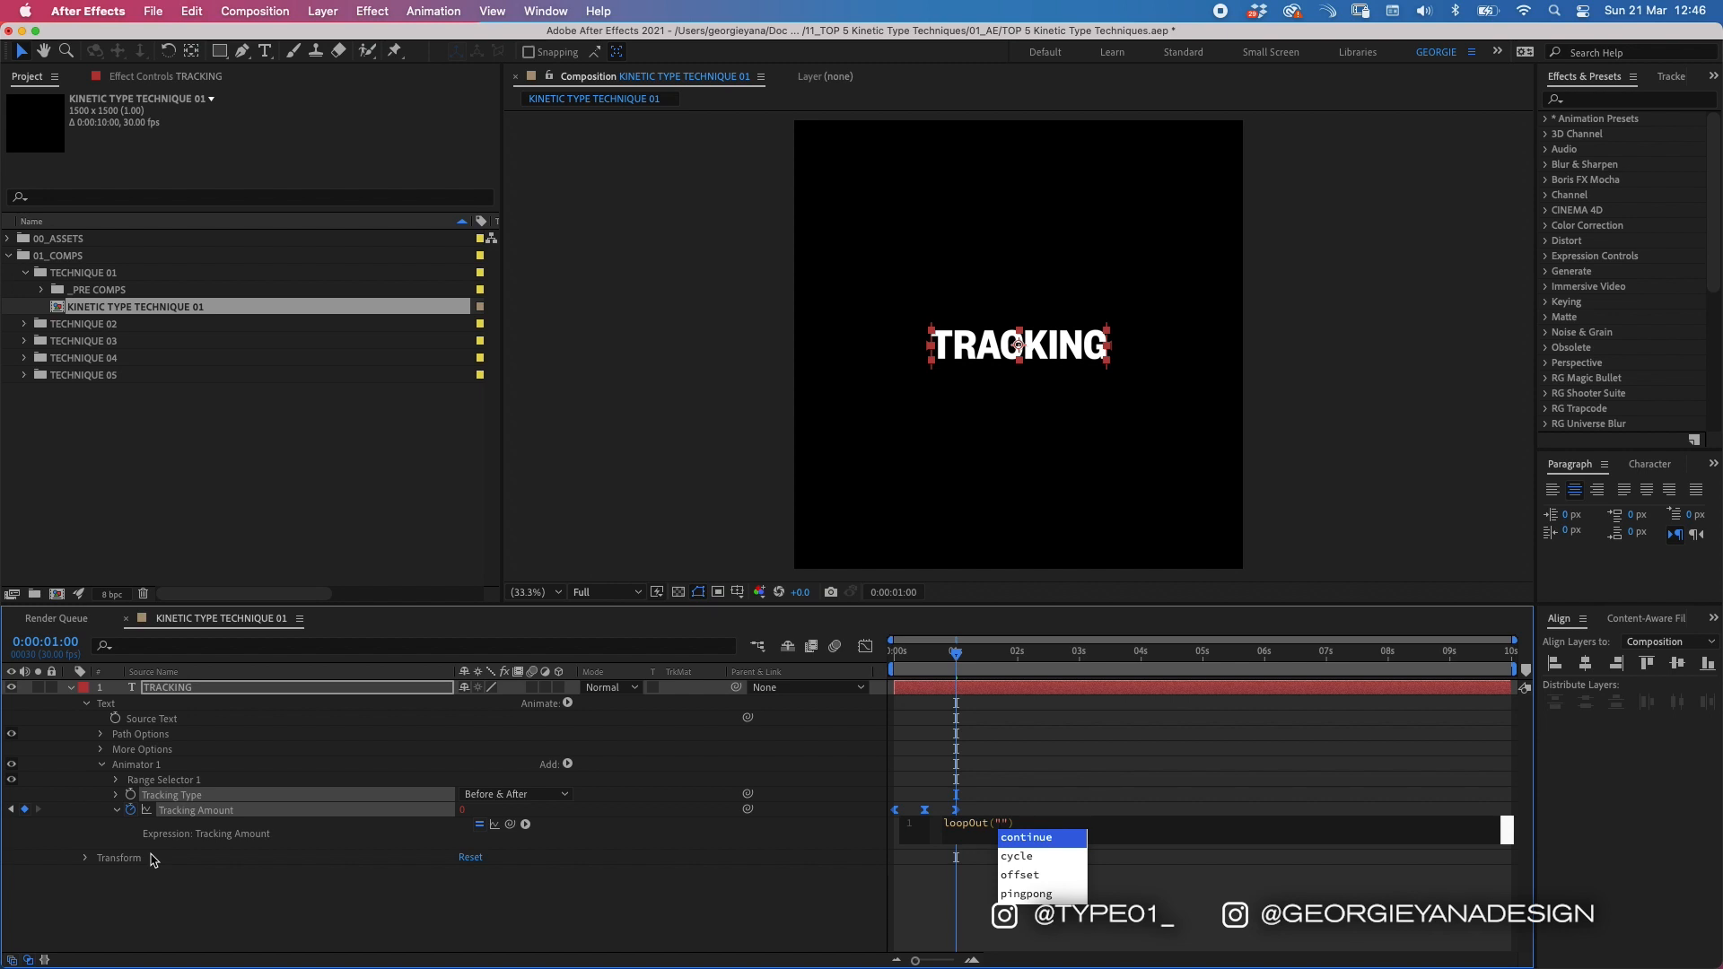
key("Down")
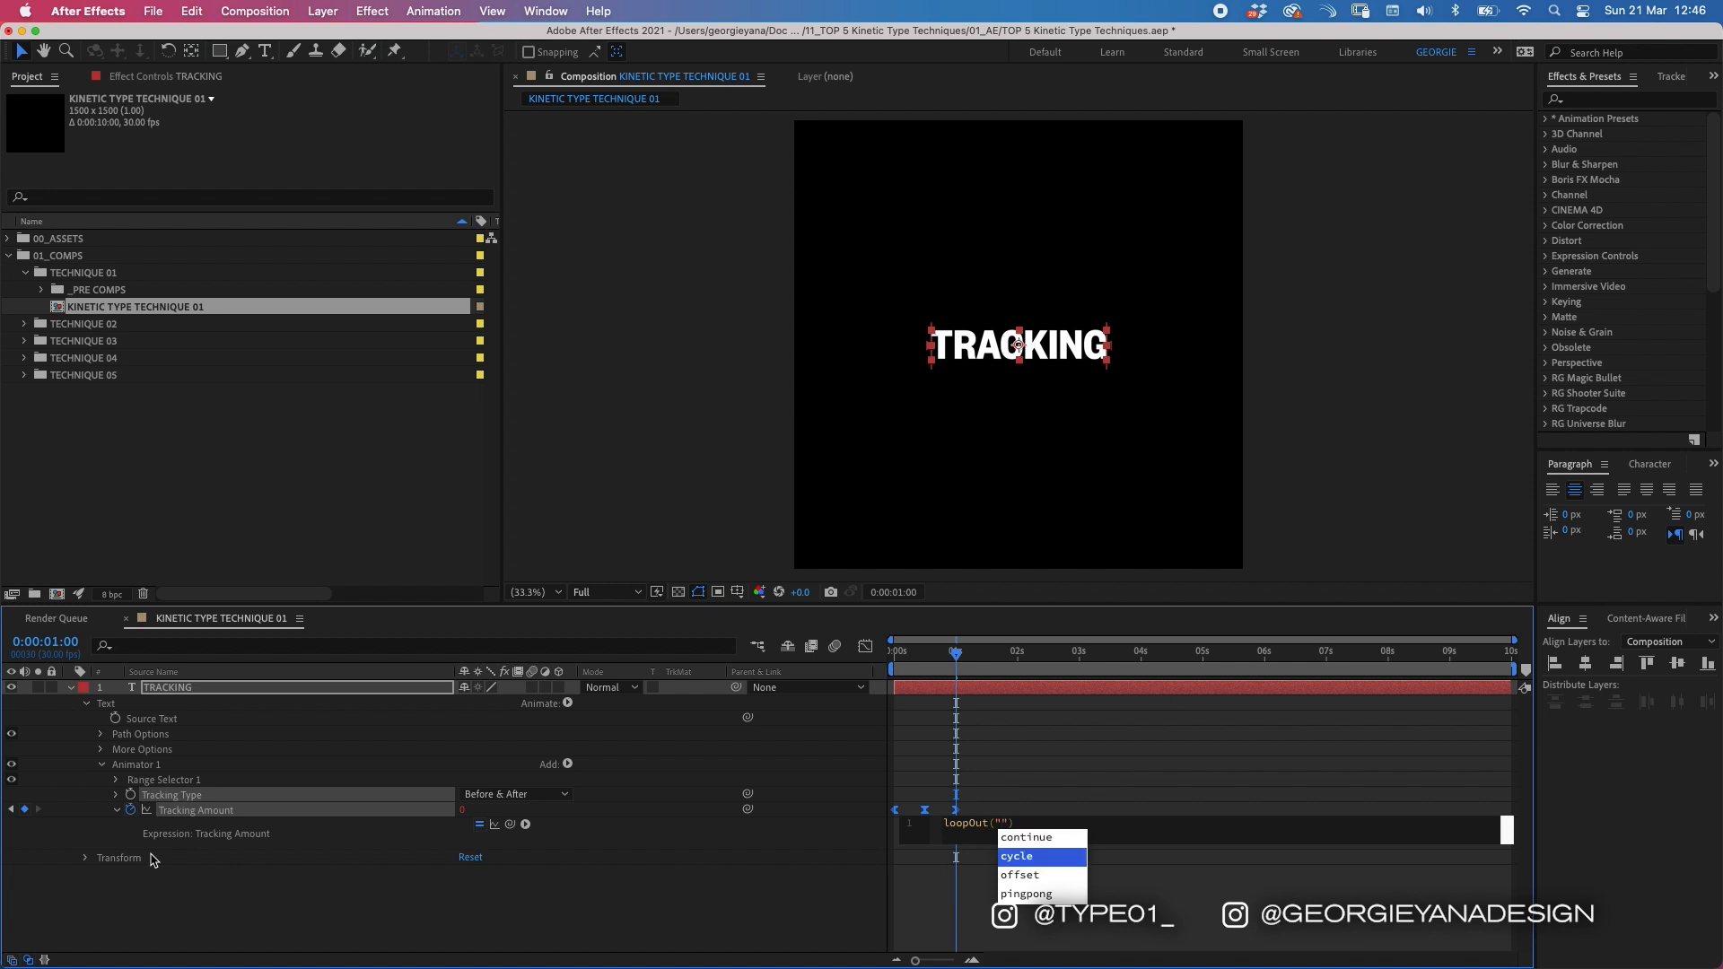
key("Return")
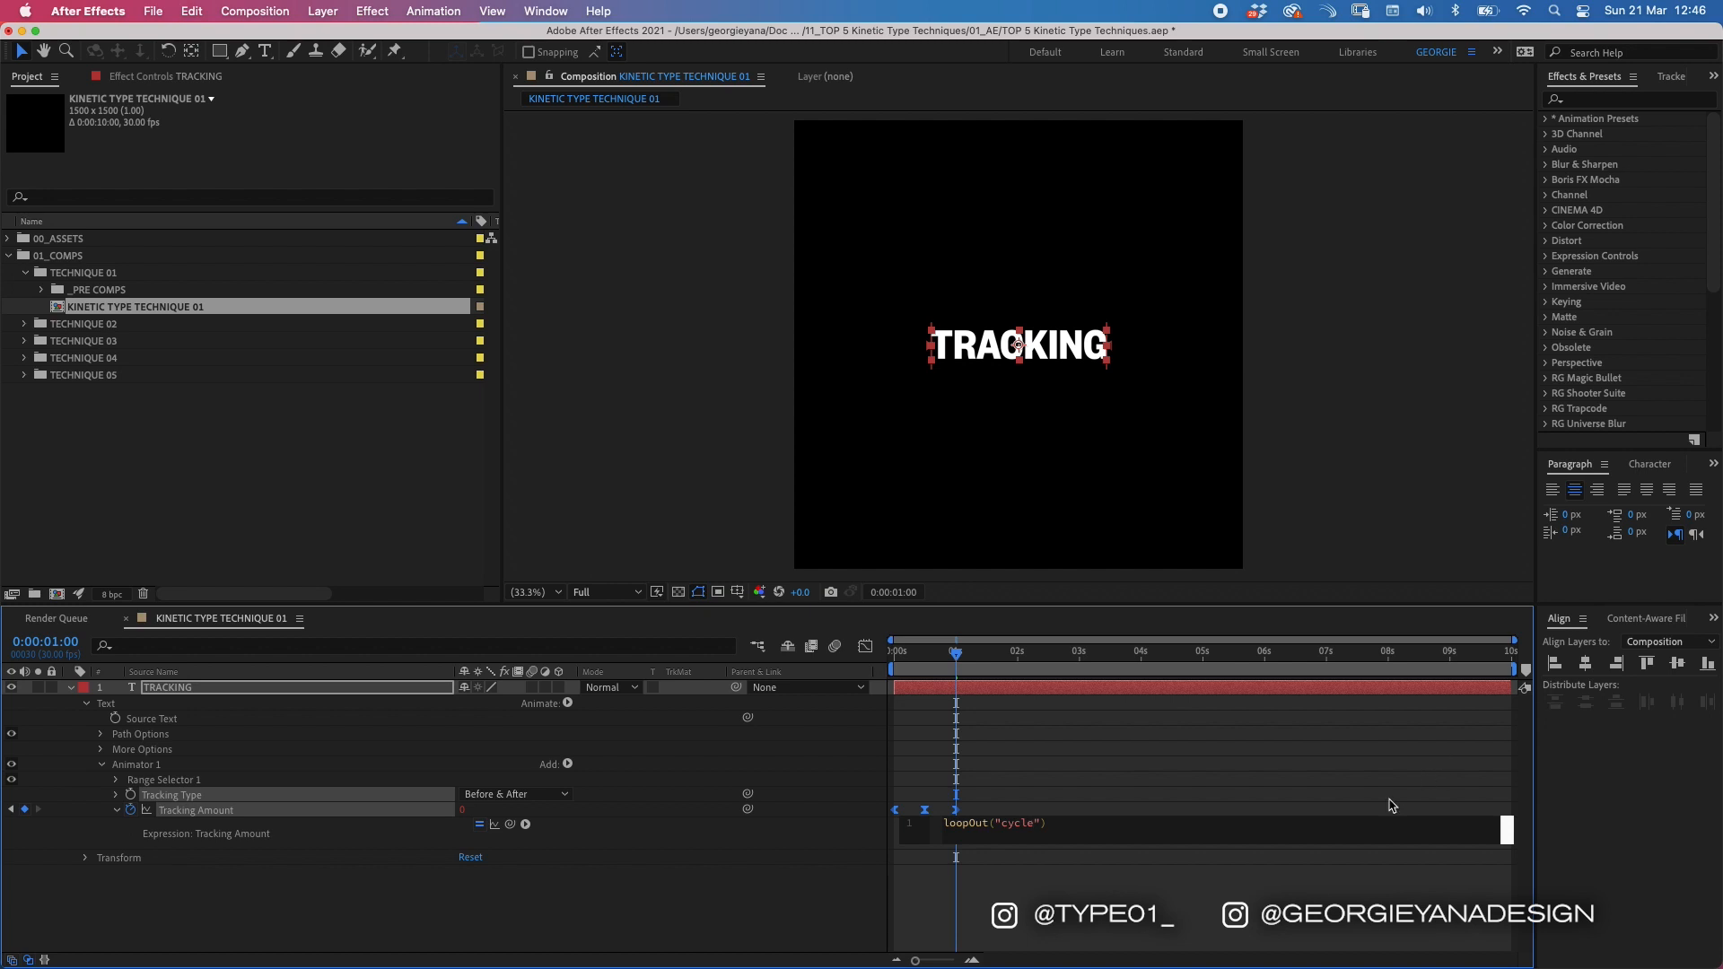
left_click(987, 881)
Step: Play back the looped tracking animation from the first frame
left_click_drag(954, 666, 864, 685)
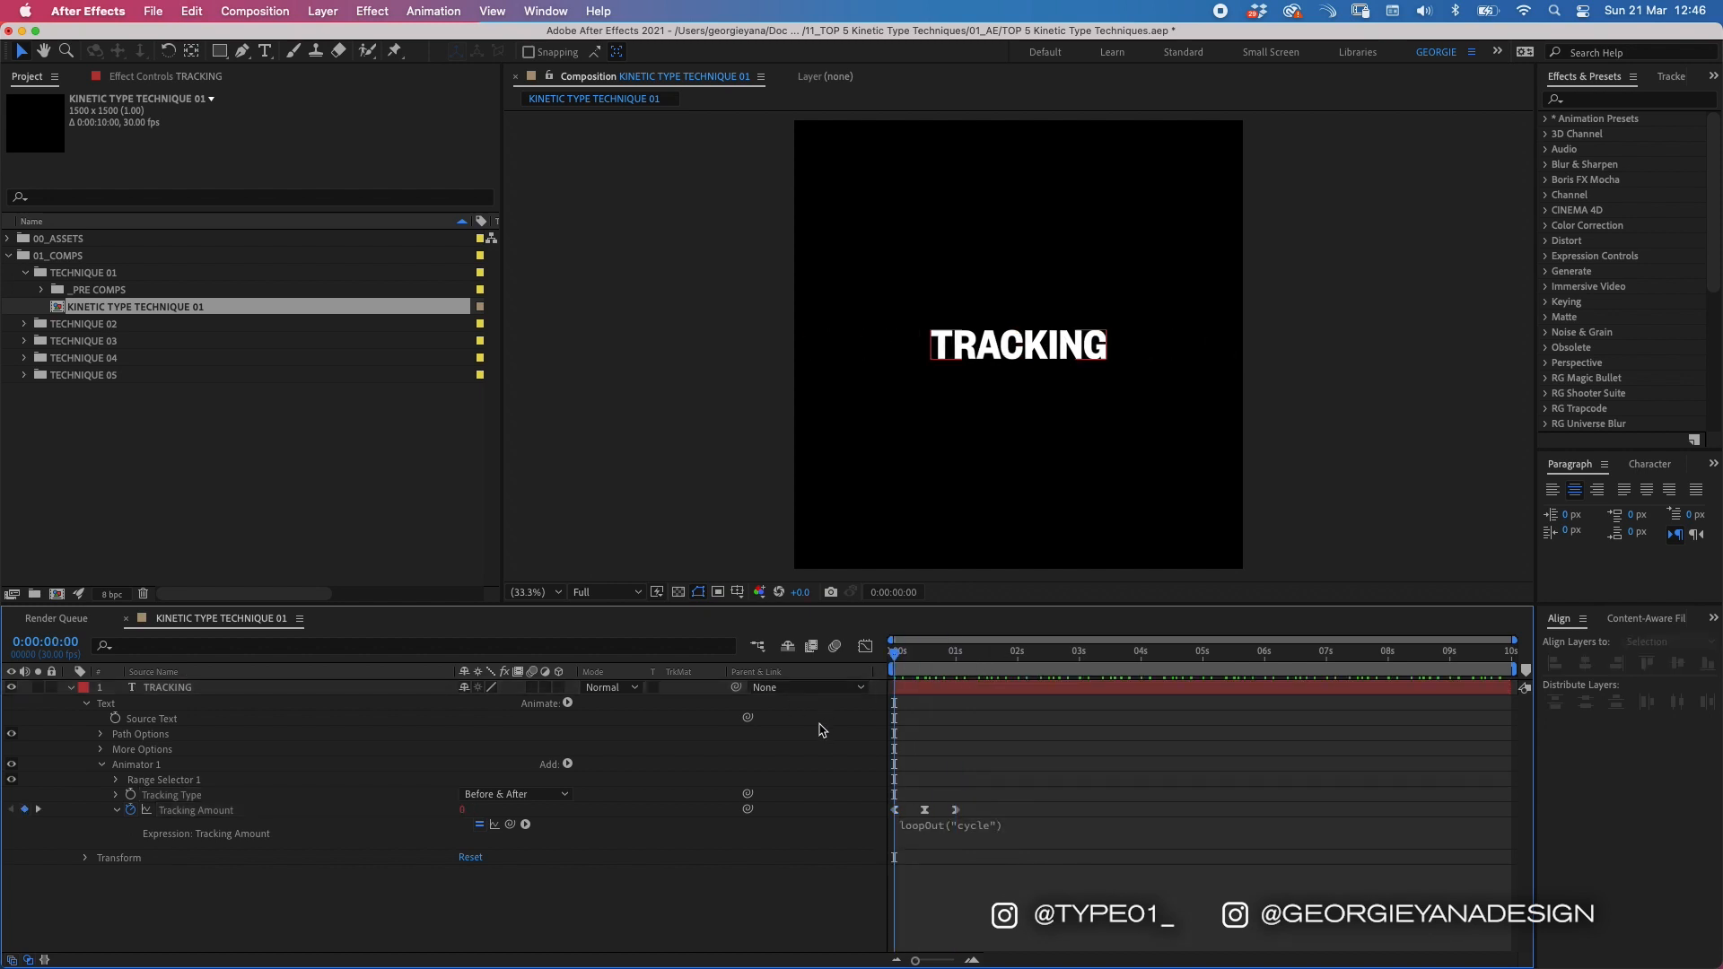
key("space")
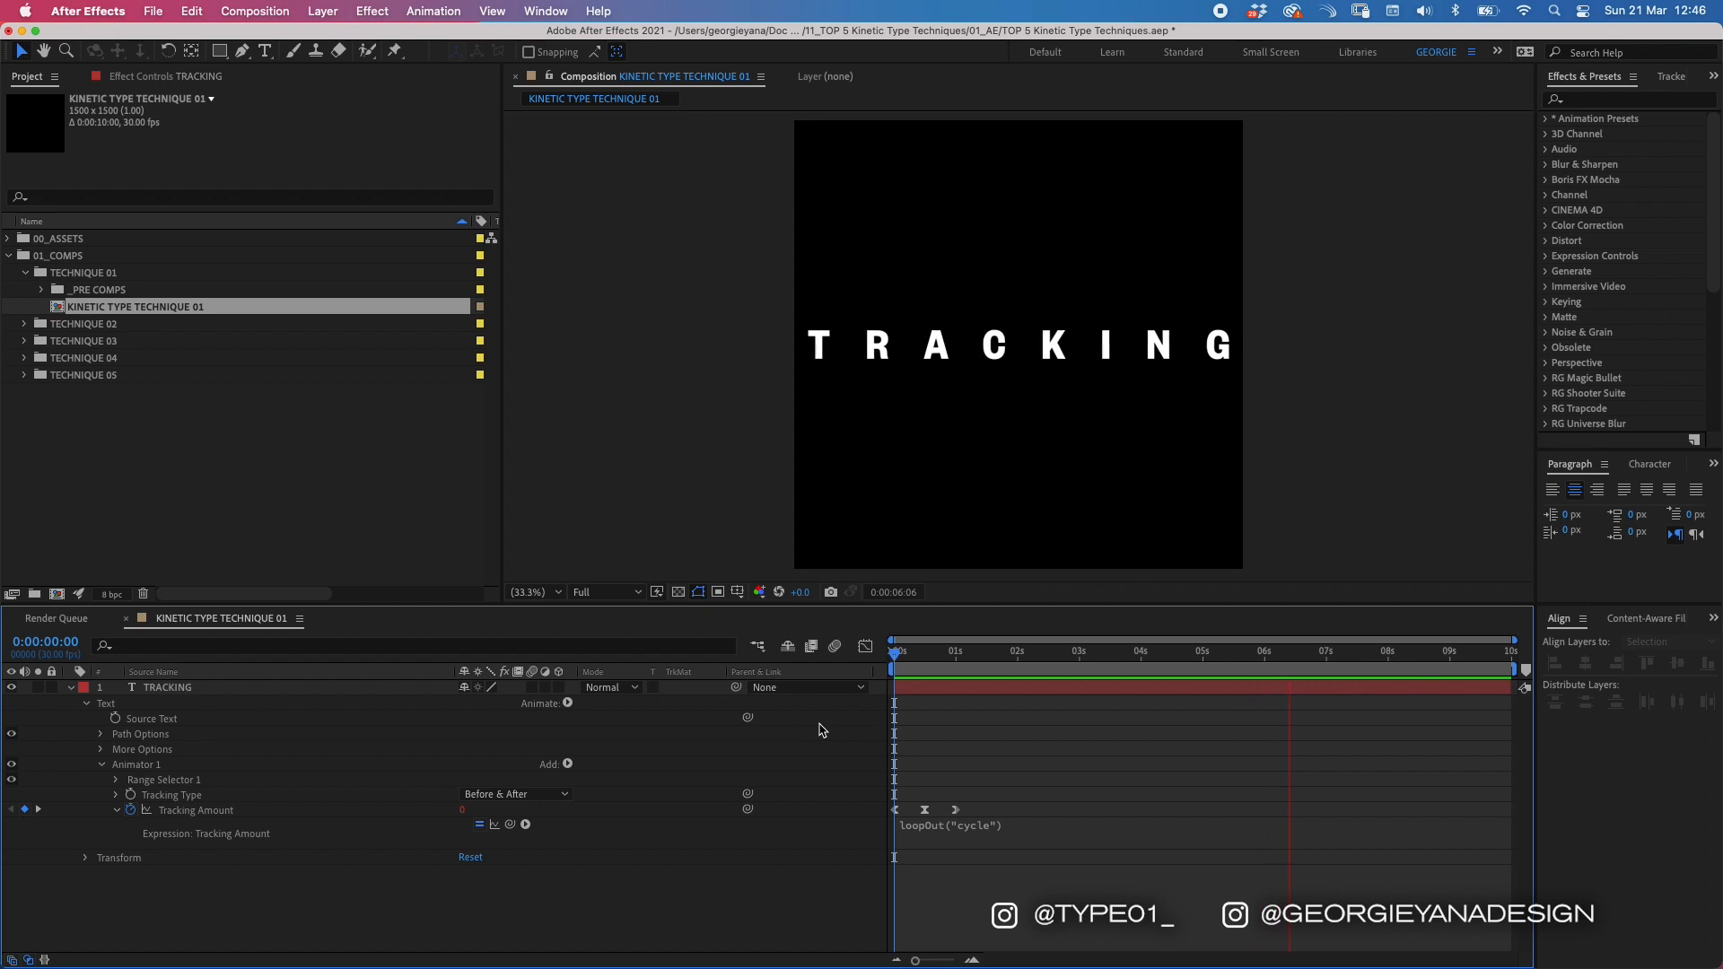
key("space")
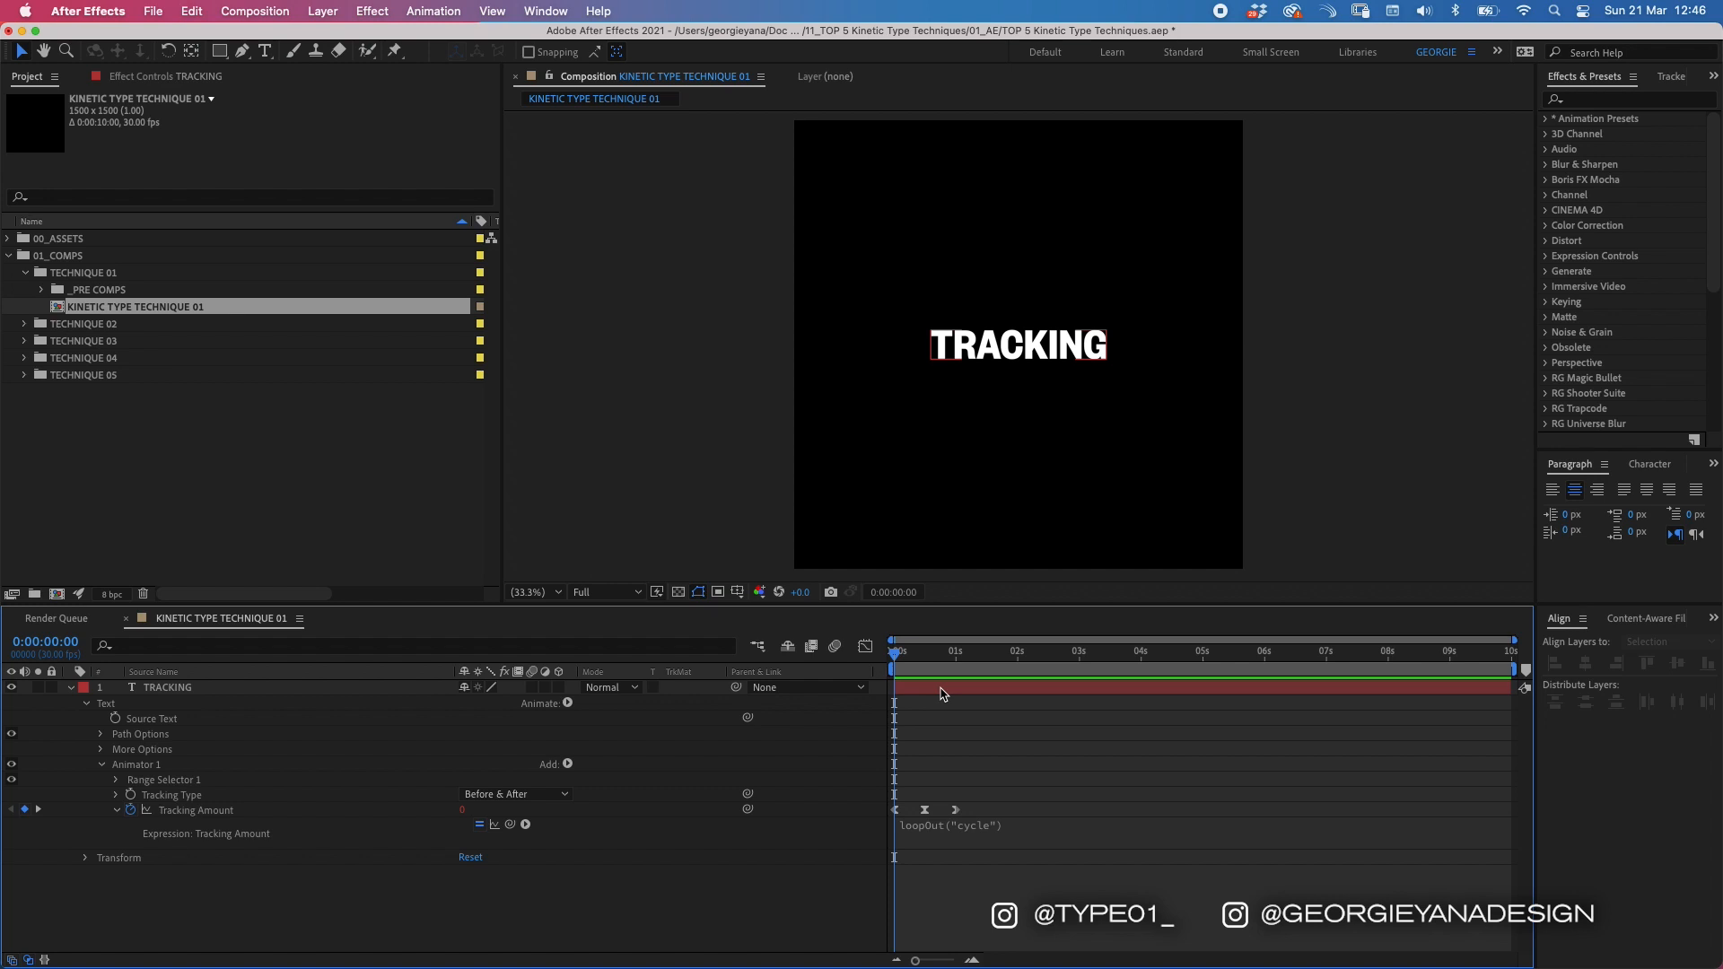
Step: Duplicate the TRACKING text layer and collapse the original layer's properties
left_click(1095, 693)
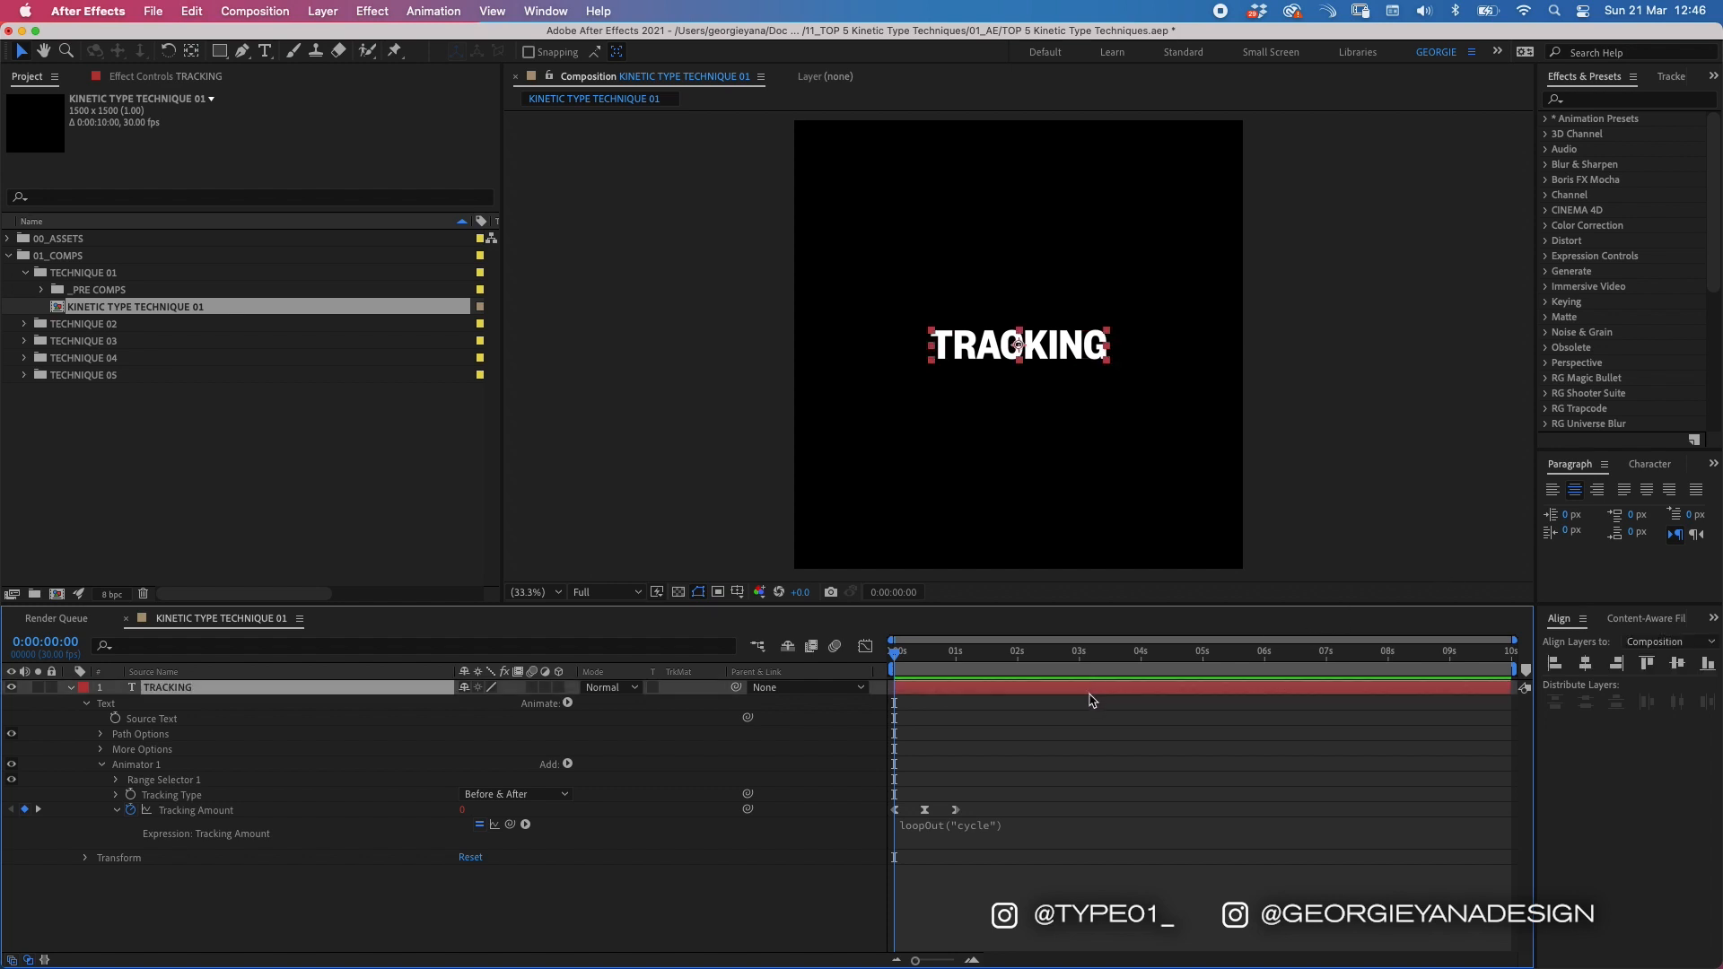
key("super+d")
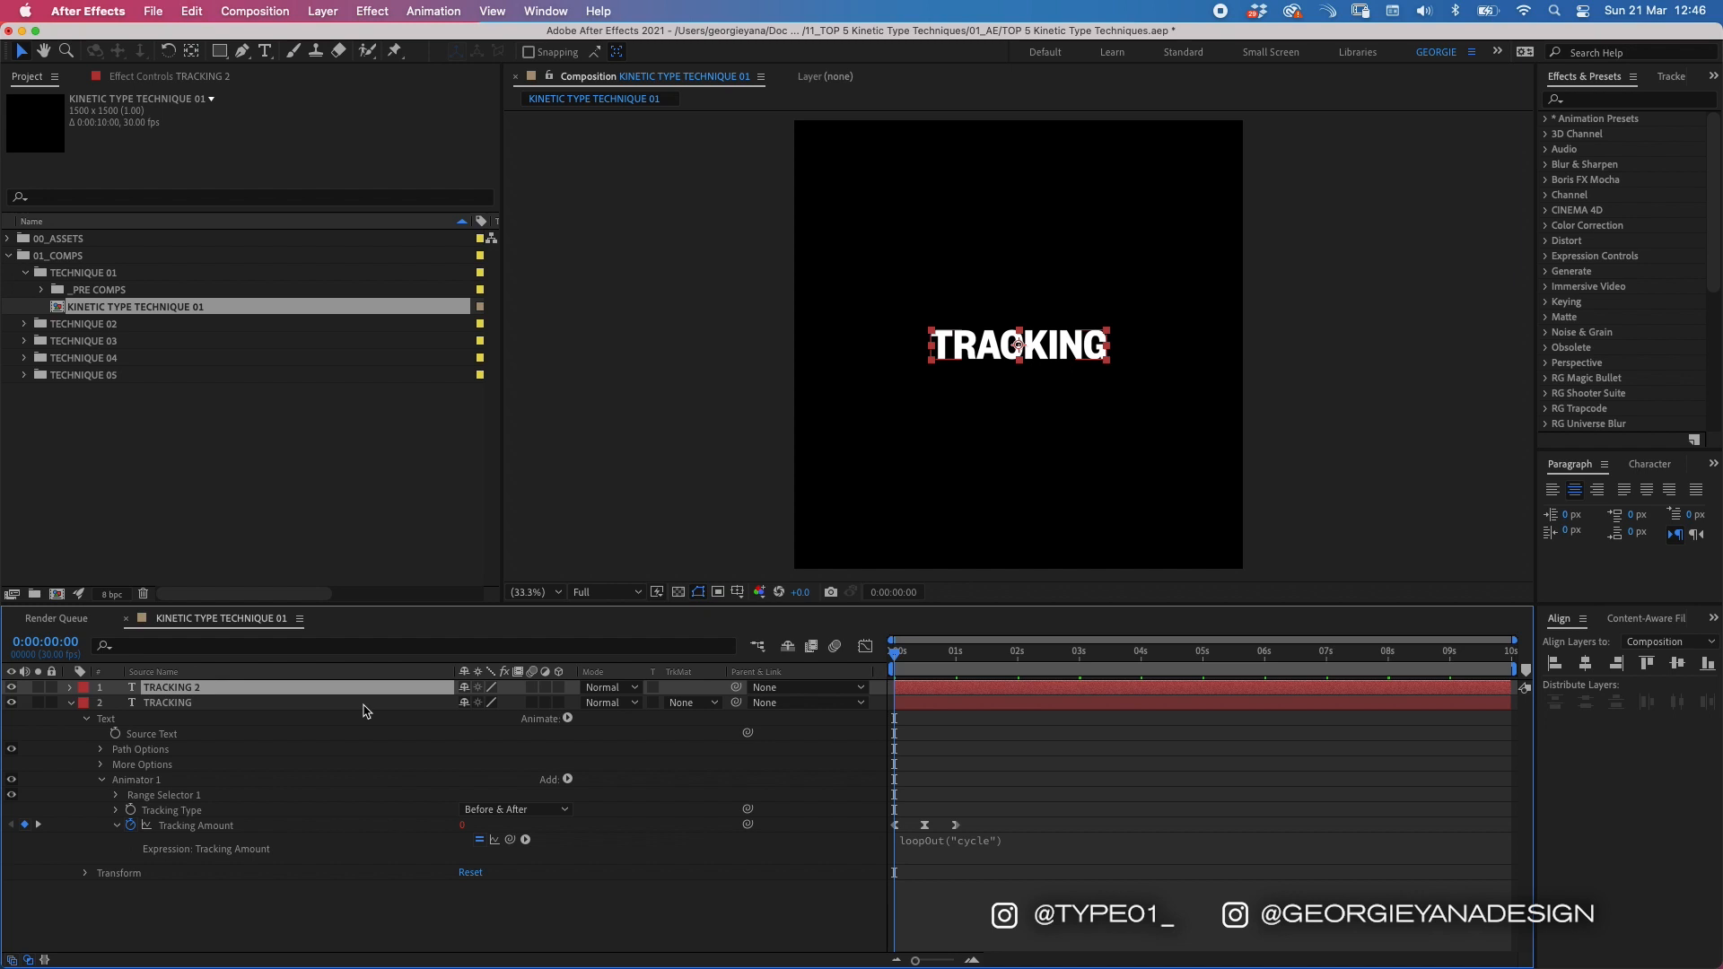
left_click(70, 702)
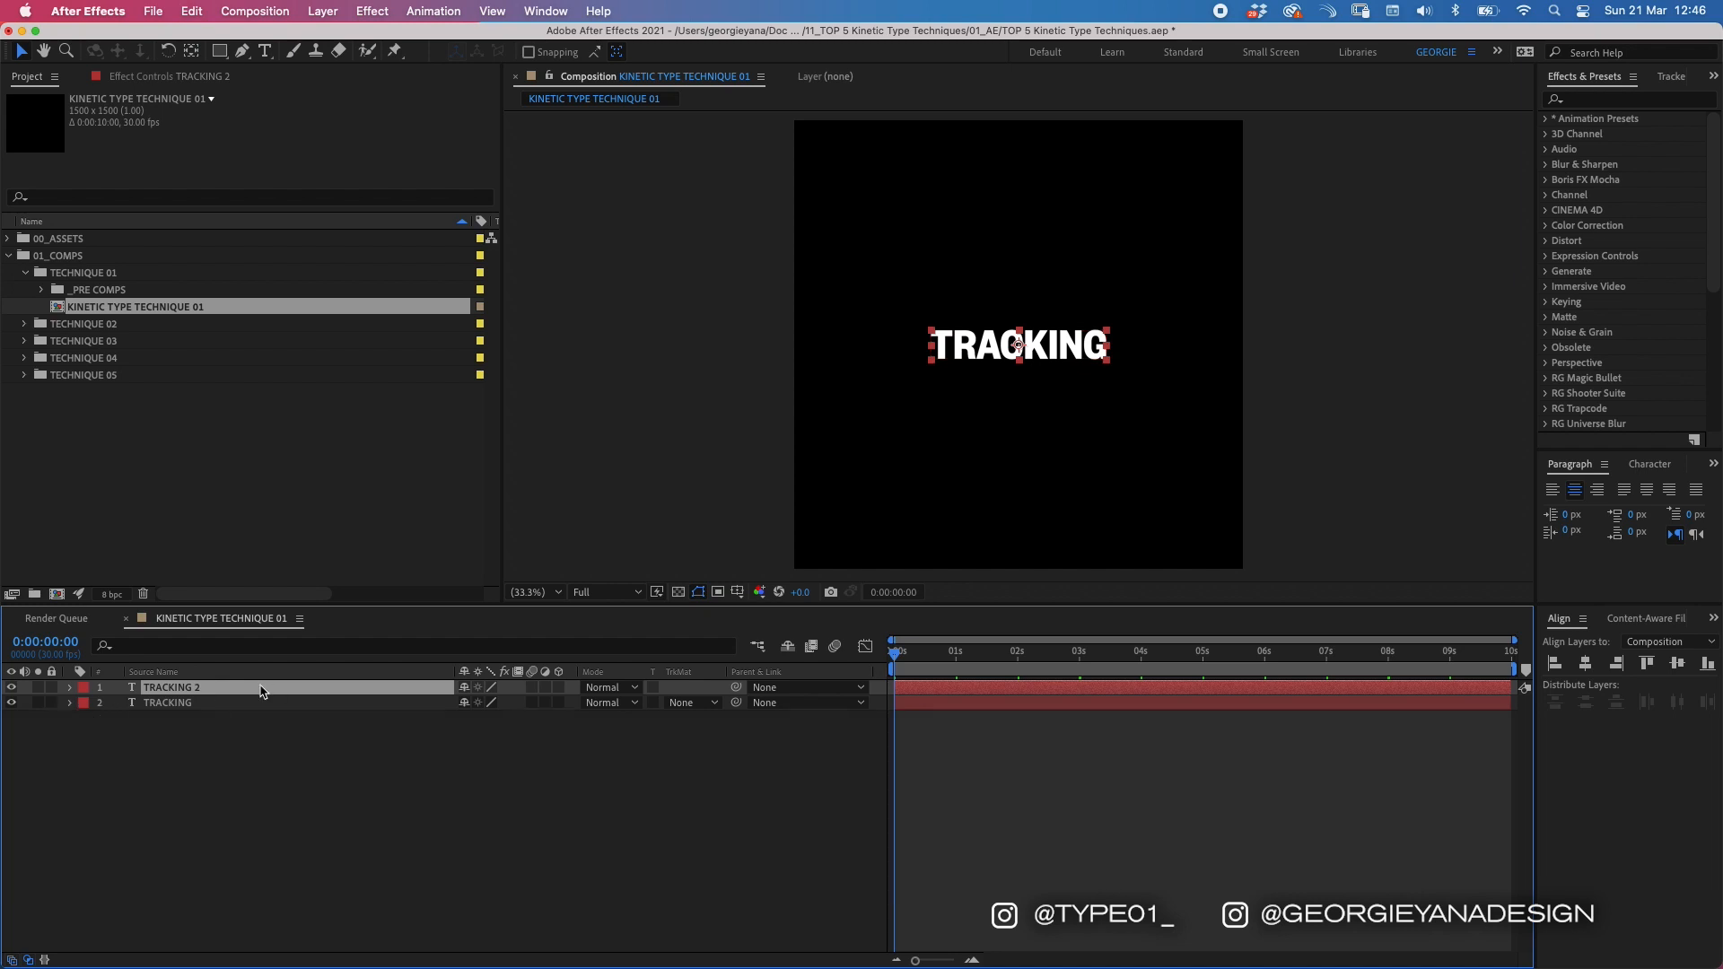
left_click_drag(984, 350, 863, 284)
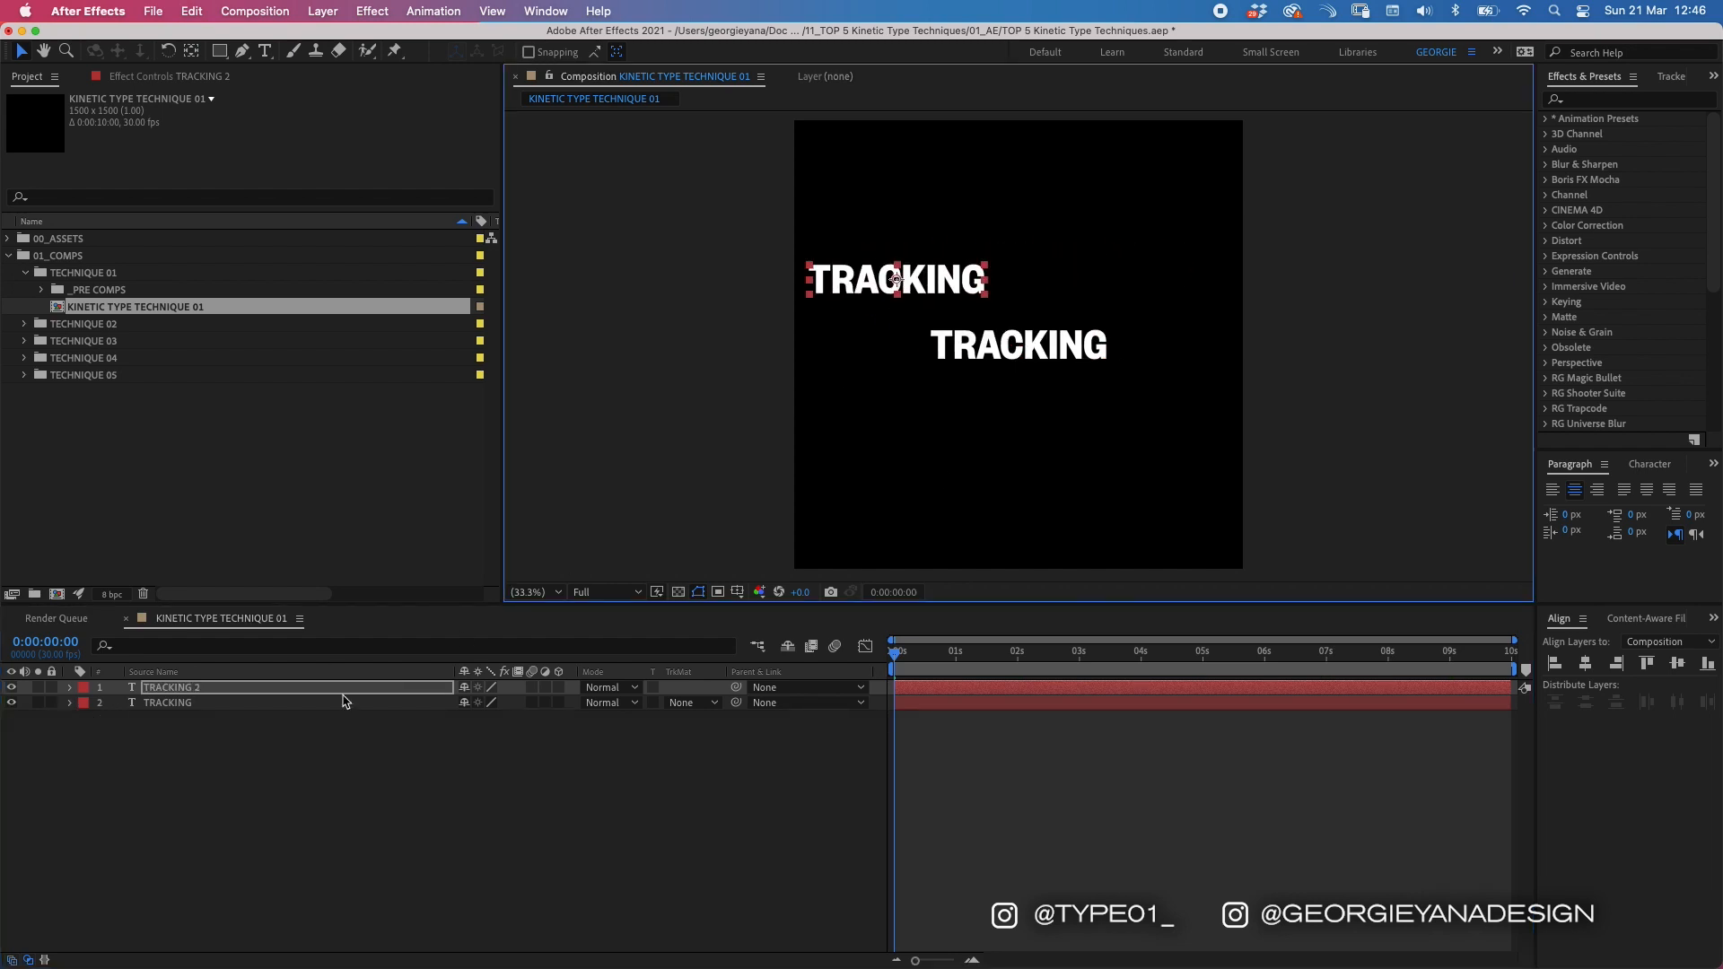
key("space")
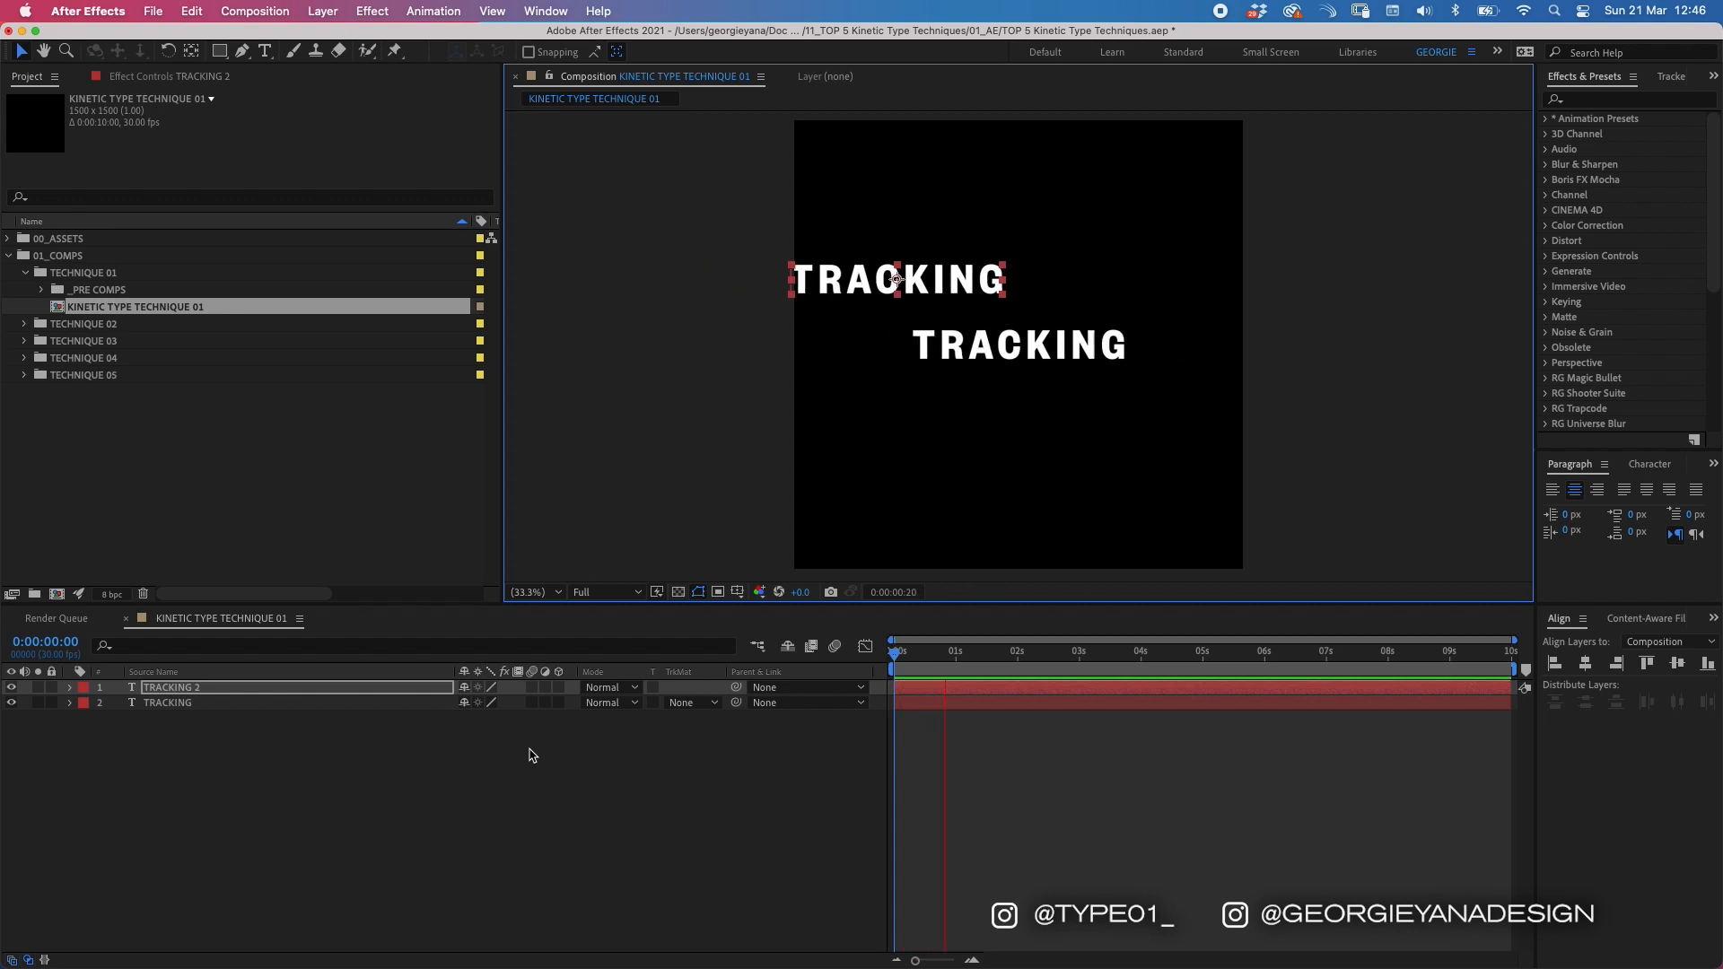
key("space")
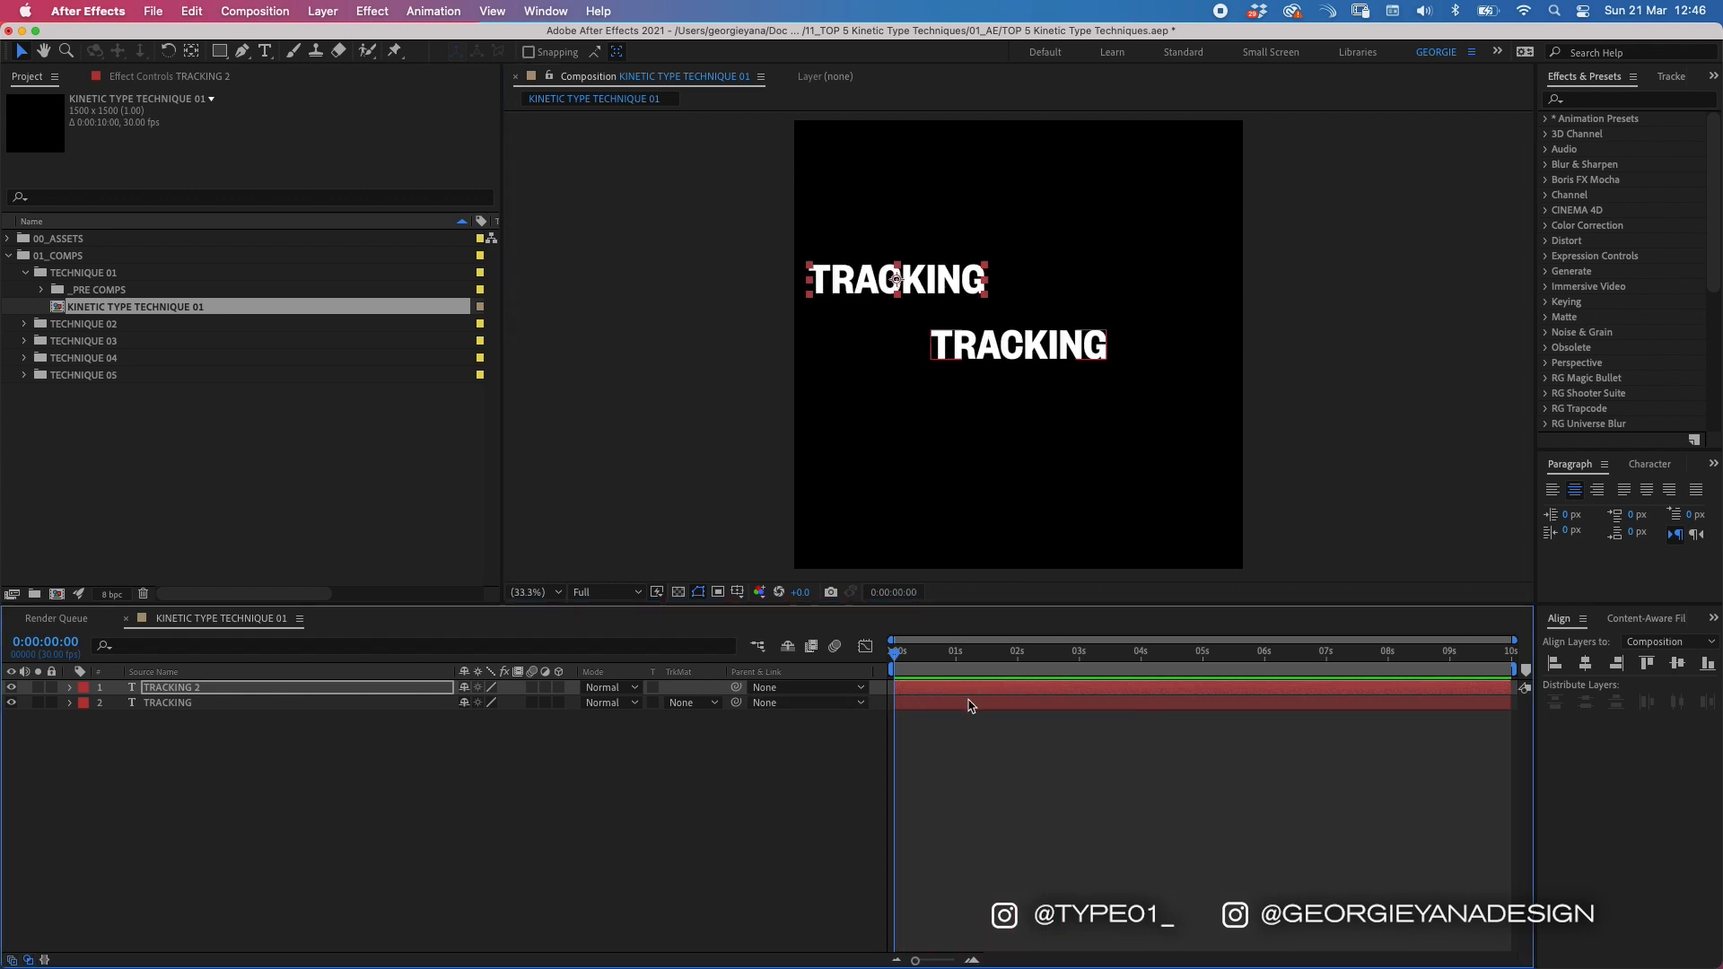
key("super+z")
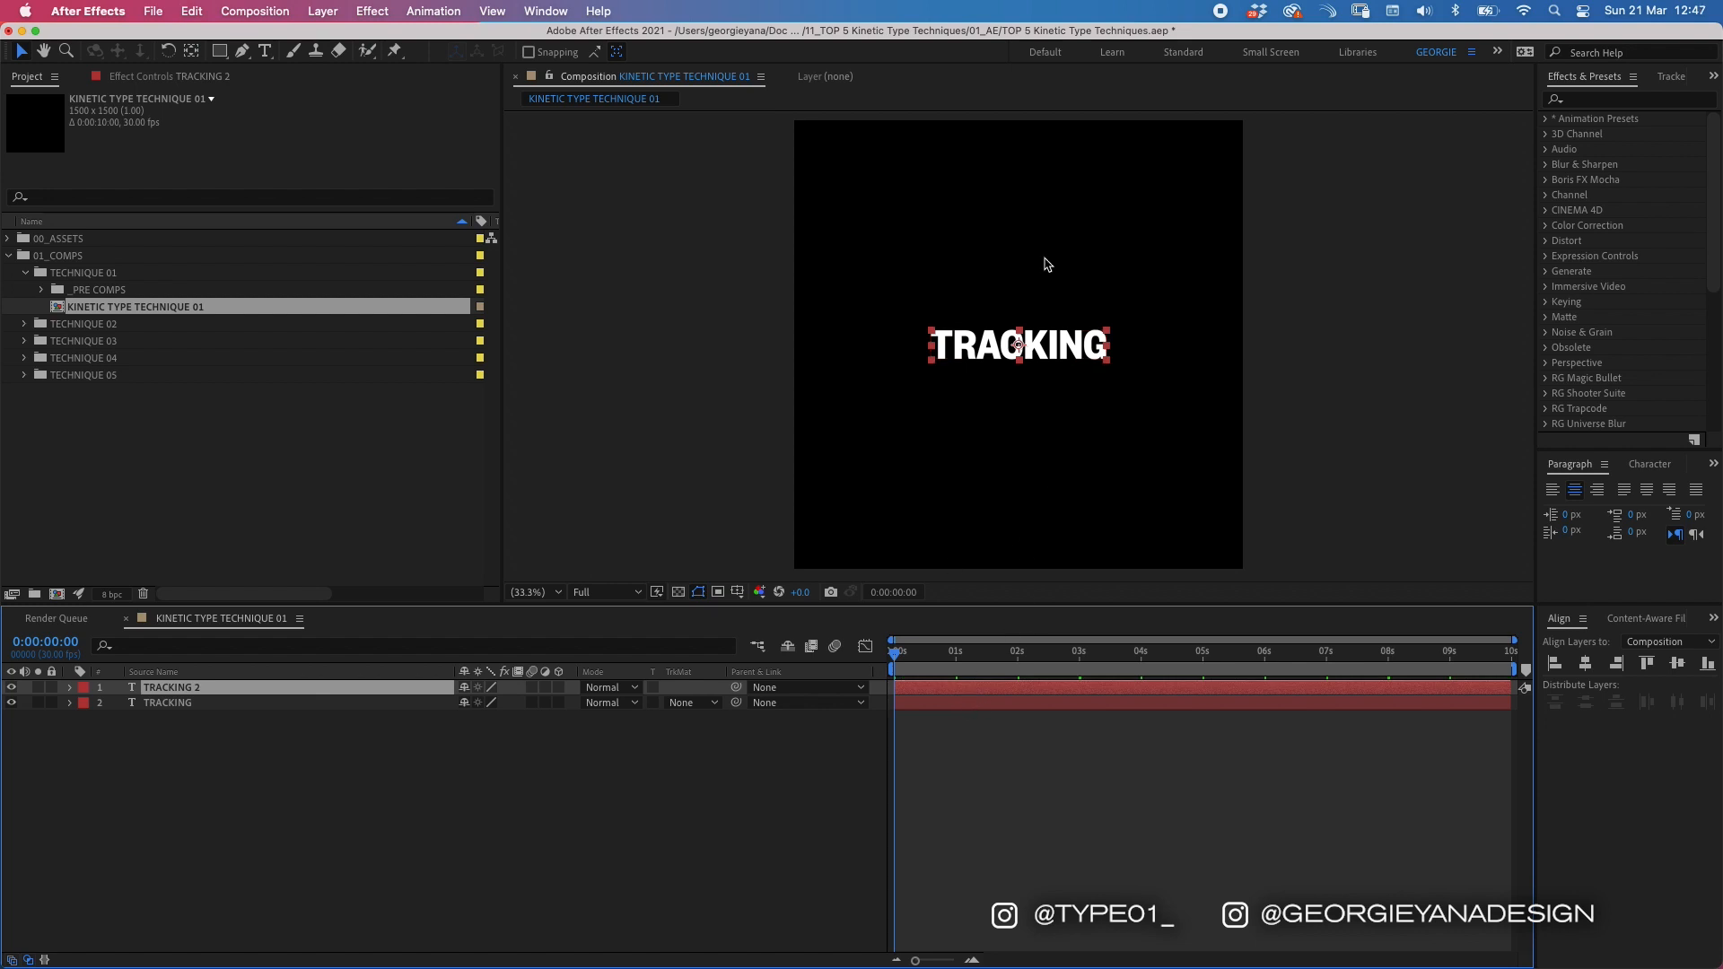
Step: Place the duplicate just above the original word and make further copies to build five centred rows up to the composition's top edge
left_click_drag(1014, 355, 1053, 301)
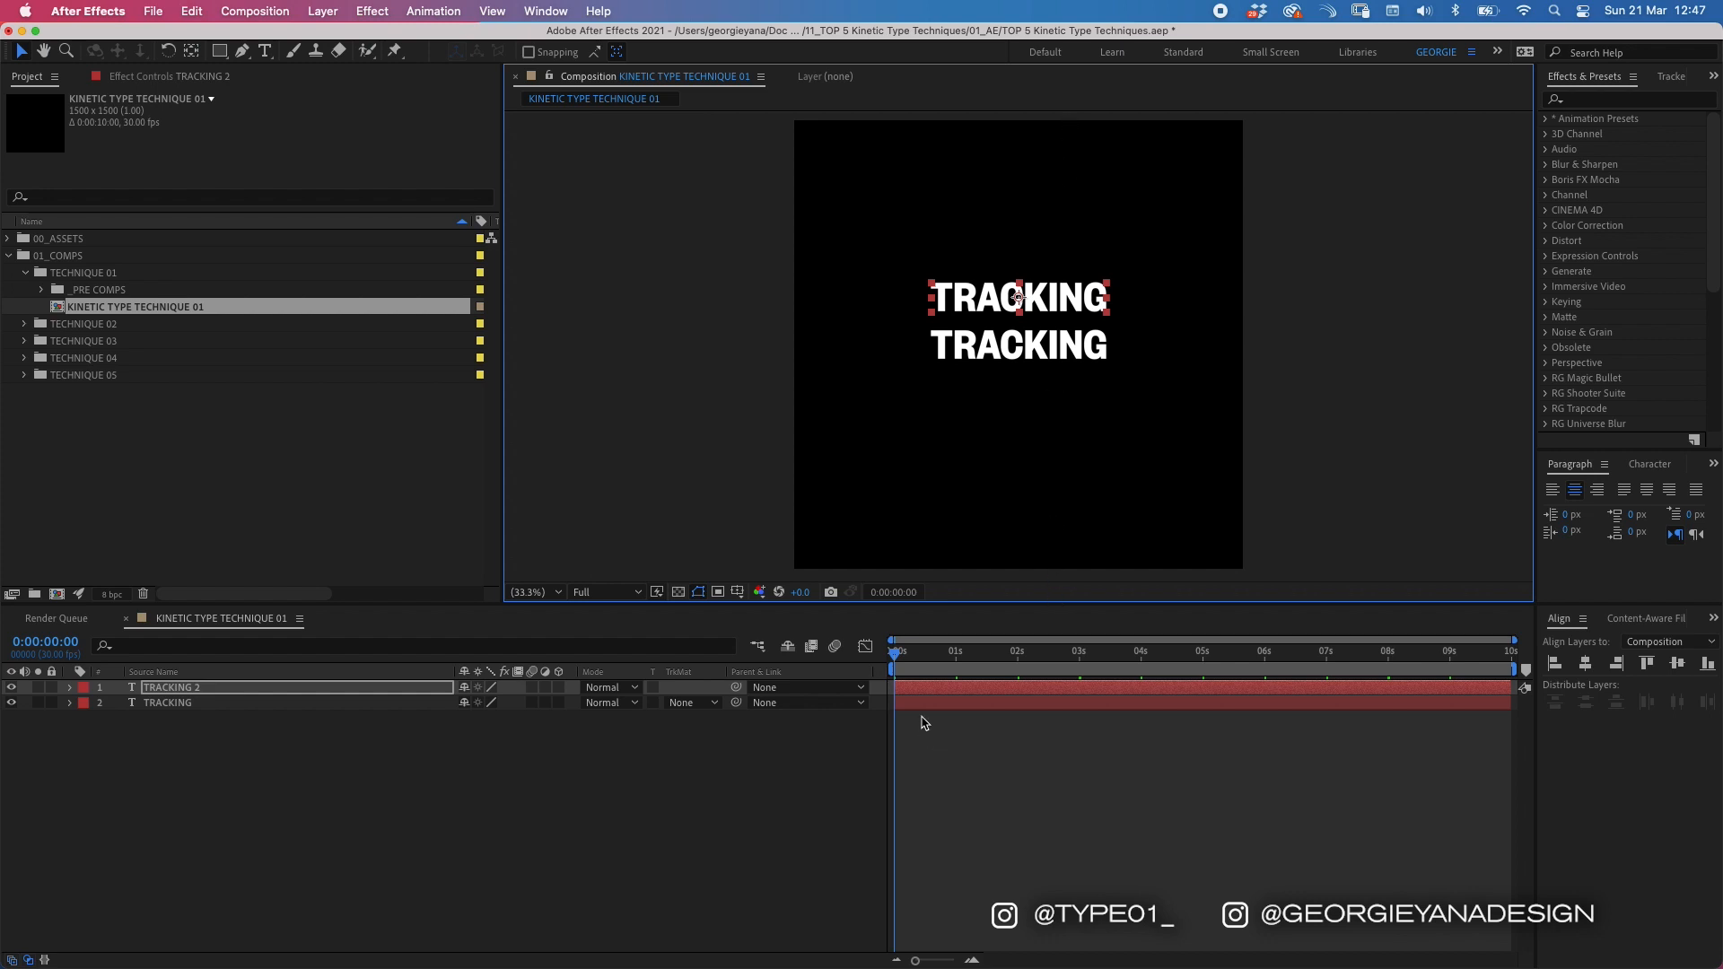
key("super+d")
left_click_drag(1085, 310, 1041, 196)
left_click(1081, 303, "shift")
key("super+d")
key("super+shift+bracketright")
left_click(950, 718)
Step: Duplicate the lower four TRACKING rows, send the copies to the back, and move them straight down into the composition's lower half
left_click(218, 702)
left_click(219, 748, "shift")
key("super+d")
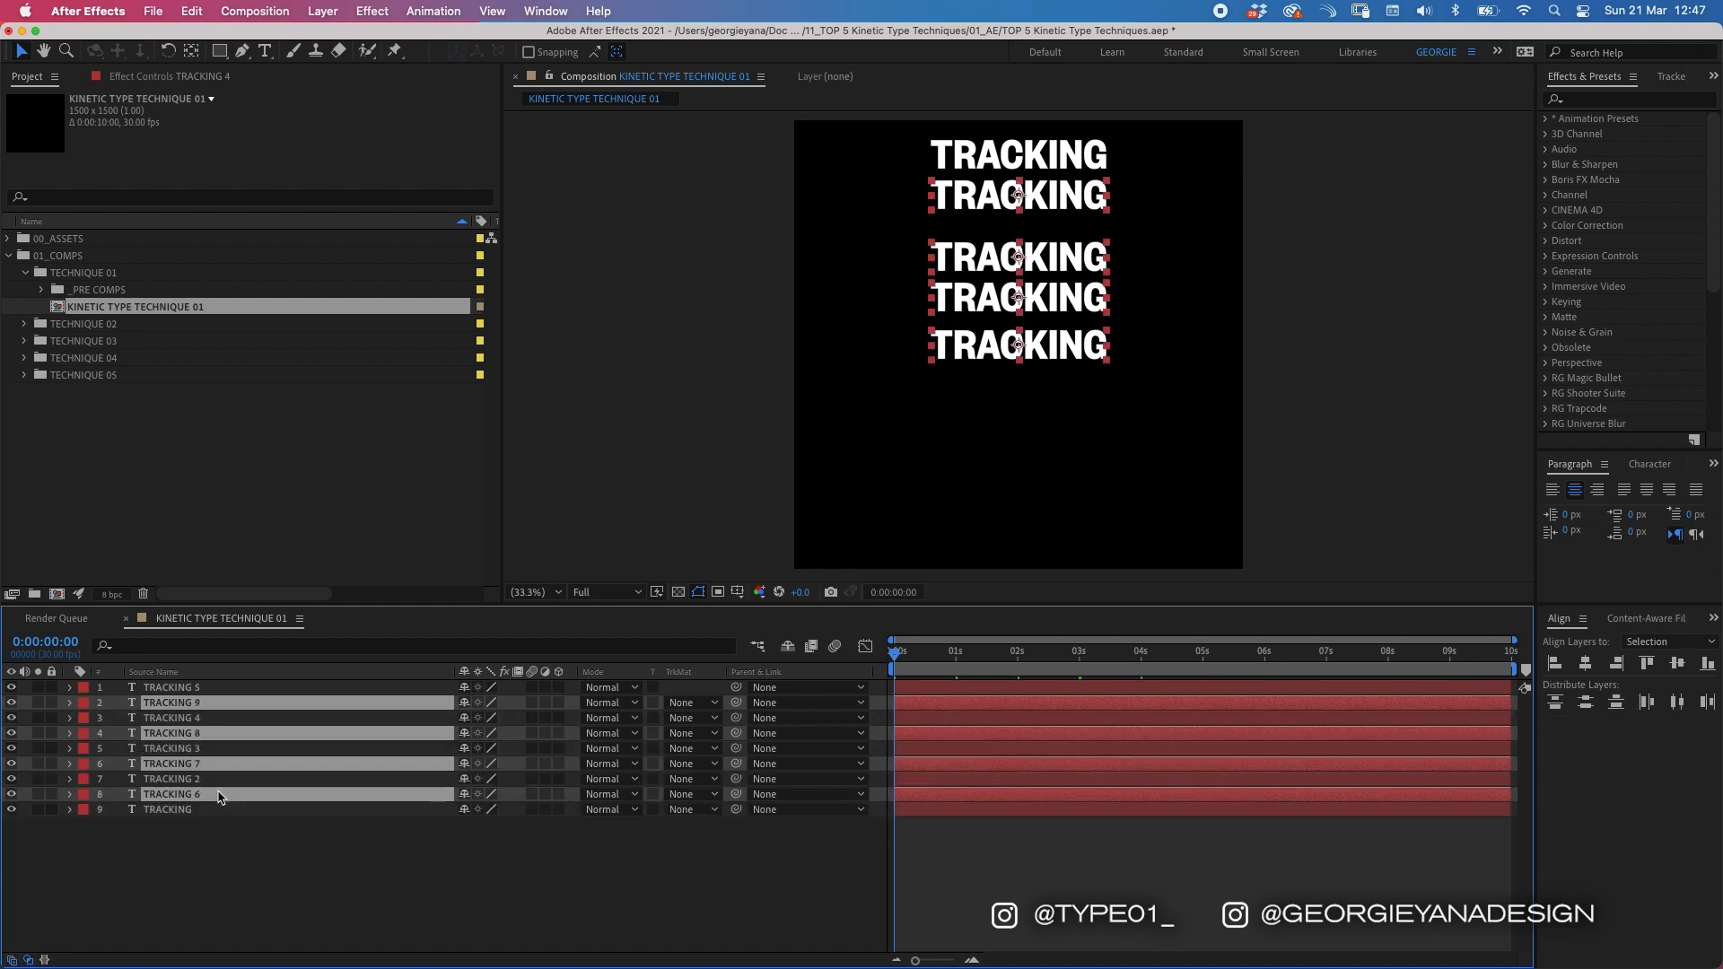
key("super+shift+bracketleft")
left_click_drag(1055, 347, 1055, 537)
Step: Fine-tune the top row's height against the safe-area guides and distribute all nine TRACKING rows evenly in the vertical direction
key("apostrophe")
key("Up")
key("Up")
left_click(1035, 687)
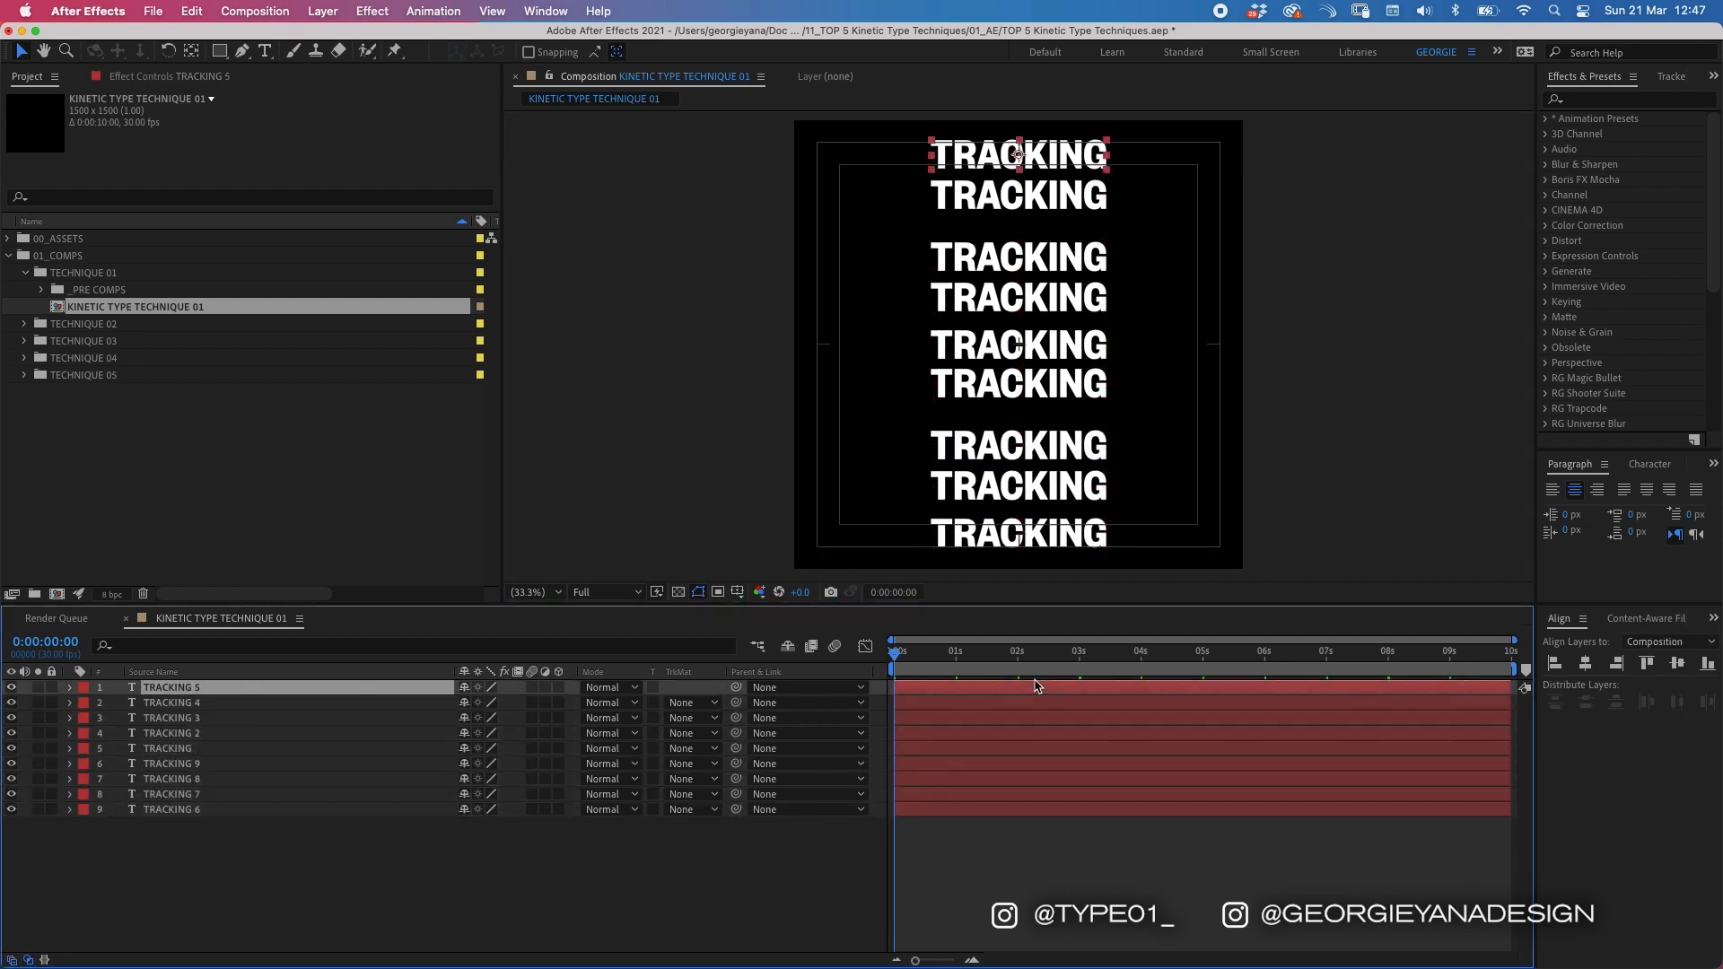
key("Down")
key("Down")
key("Down")
key("super+a")
left_click(1586, 701)
left_click(1149, 861)
key("apostrophe")
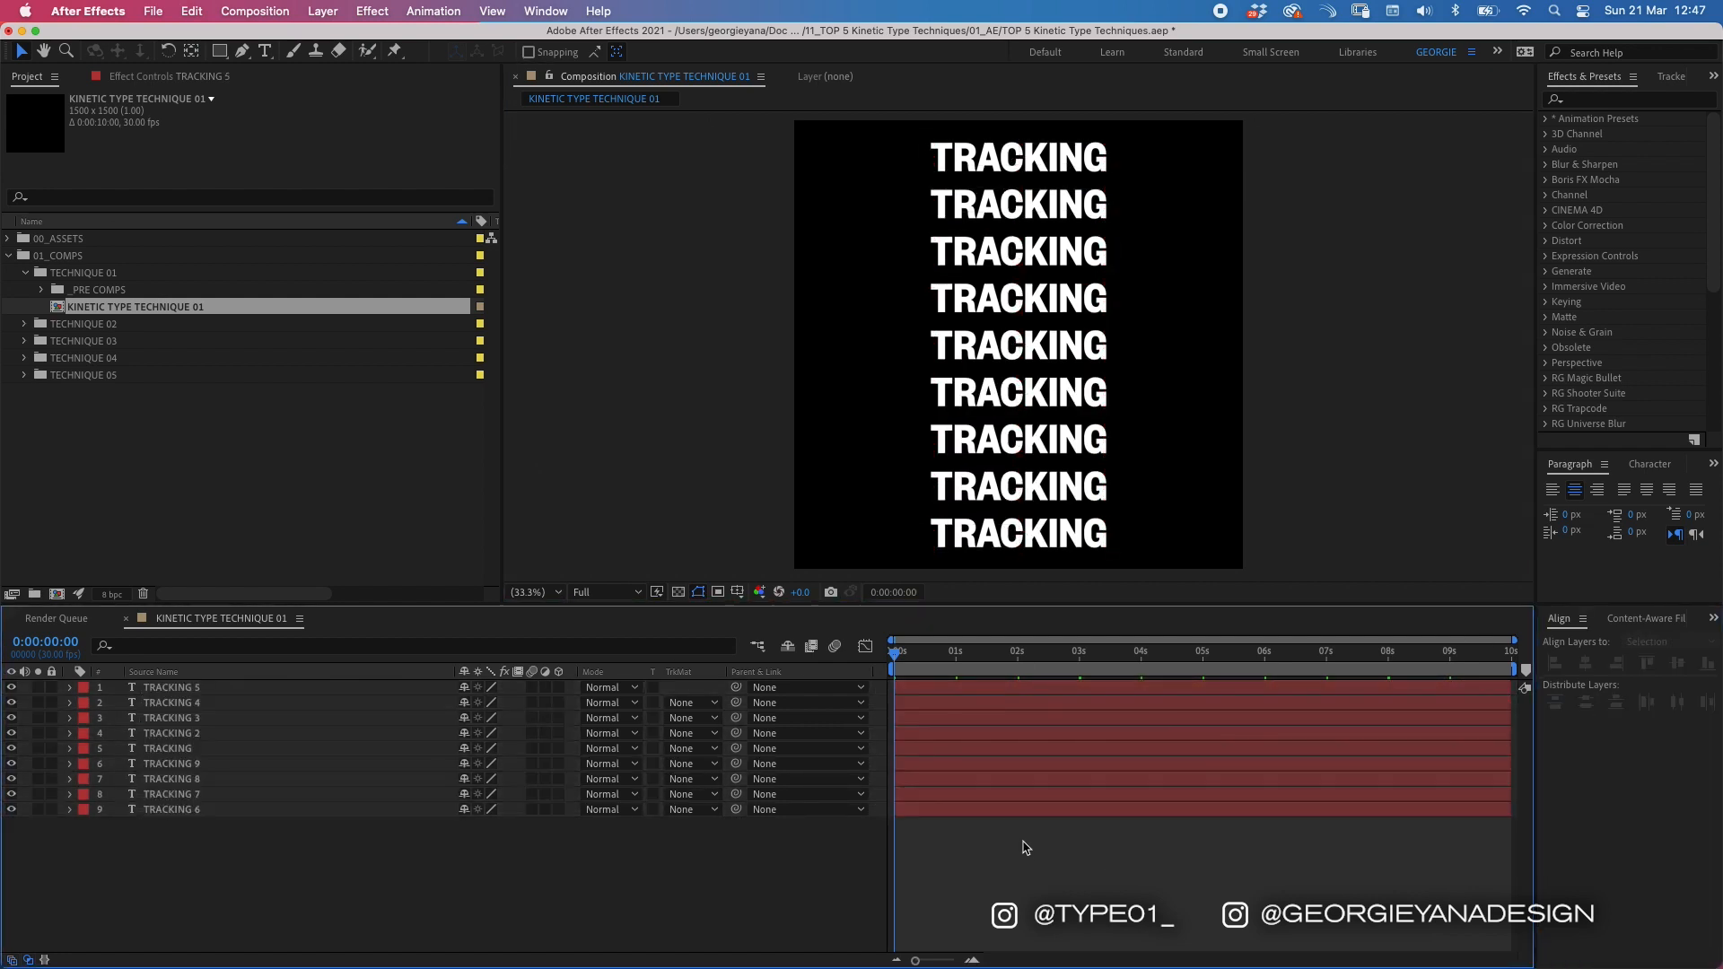
Step: Play back the animation of all nine TRACKING rows
key("space")
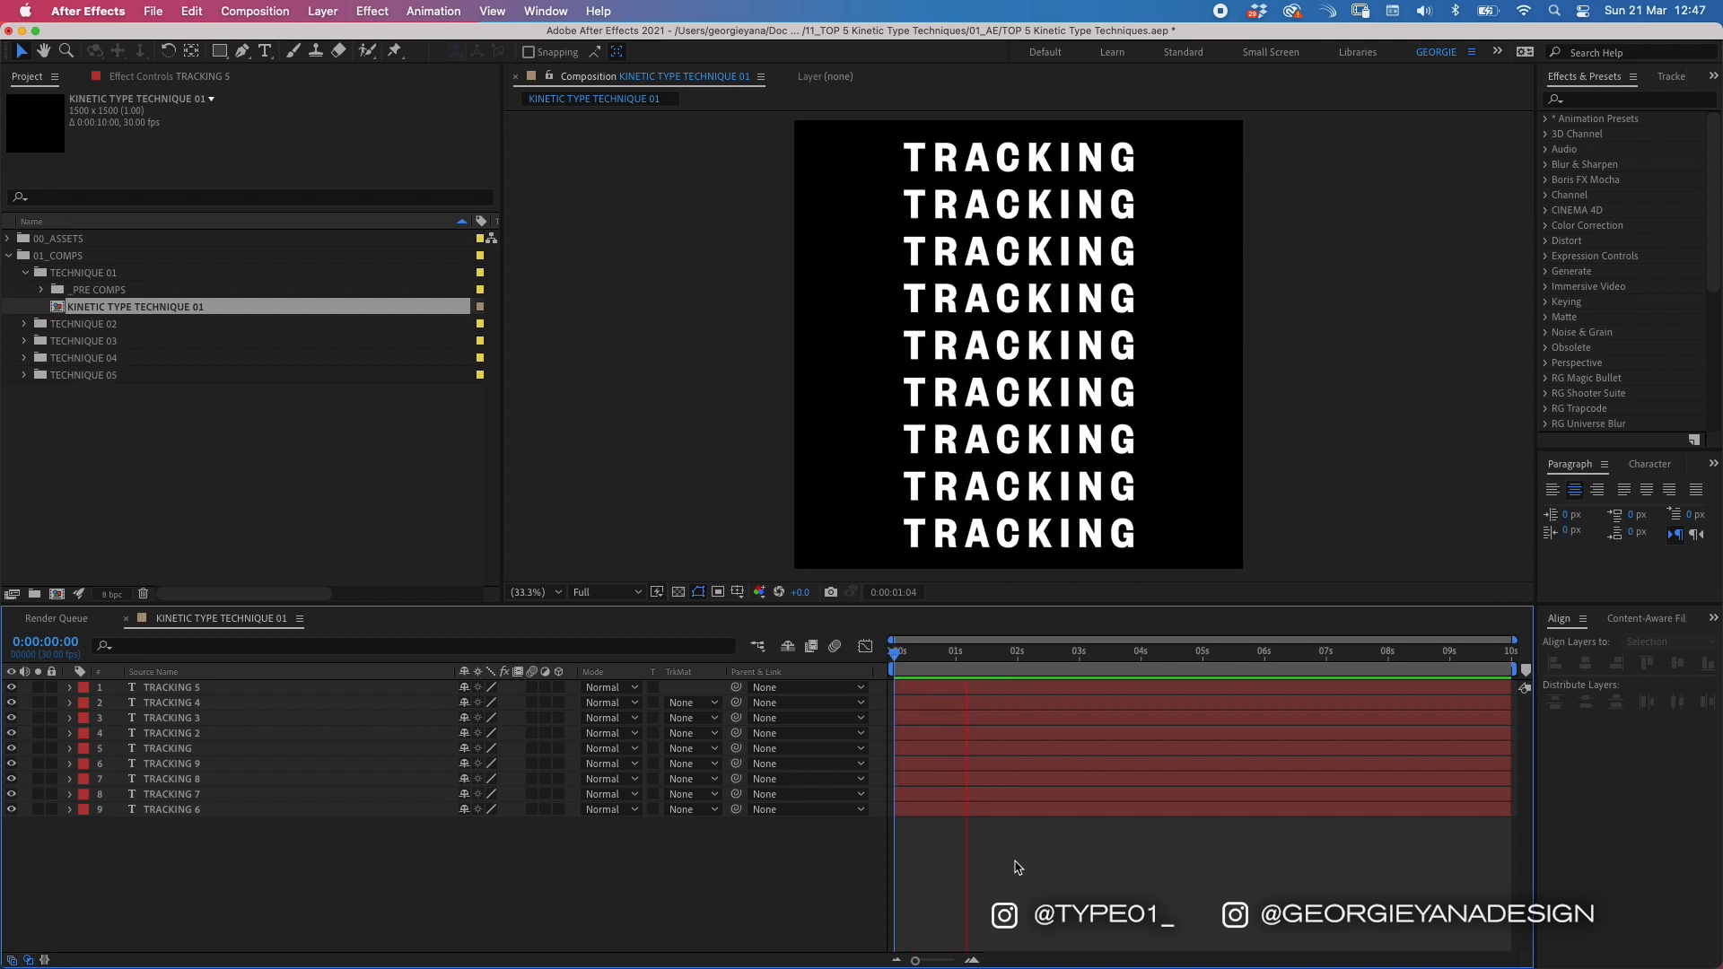
left_click(952, 693)
left_click(951, 693)
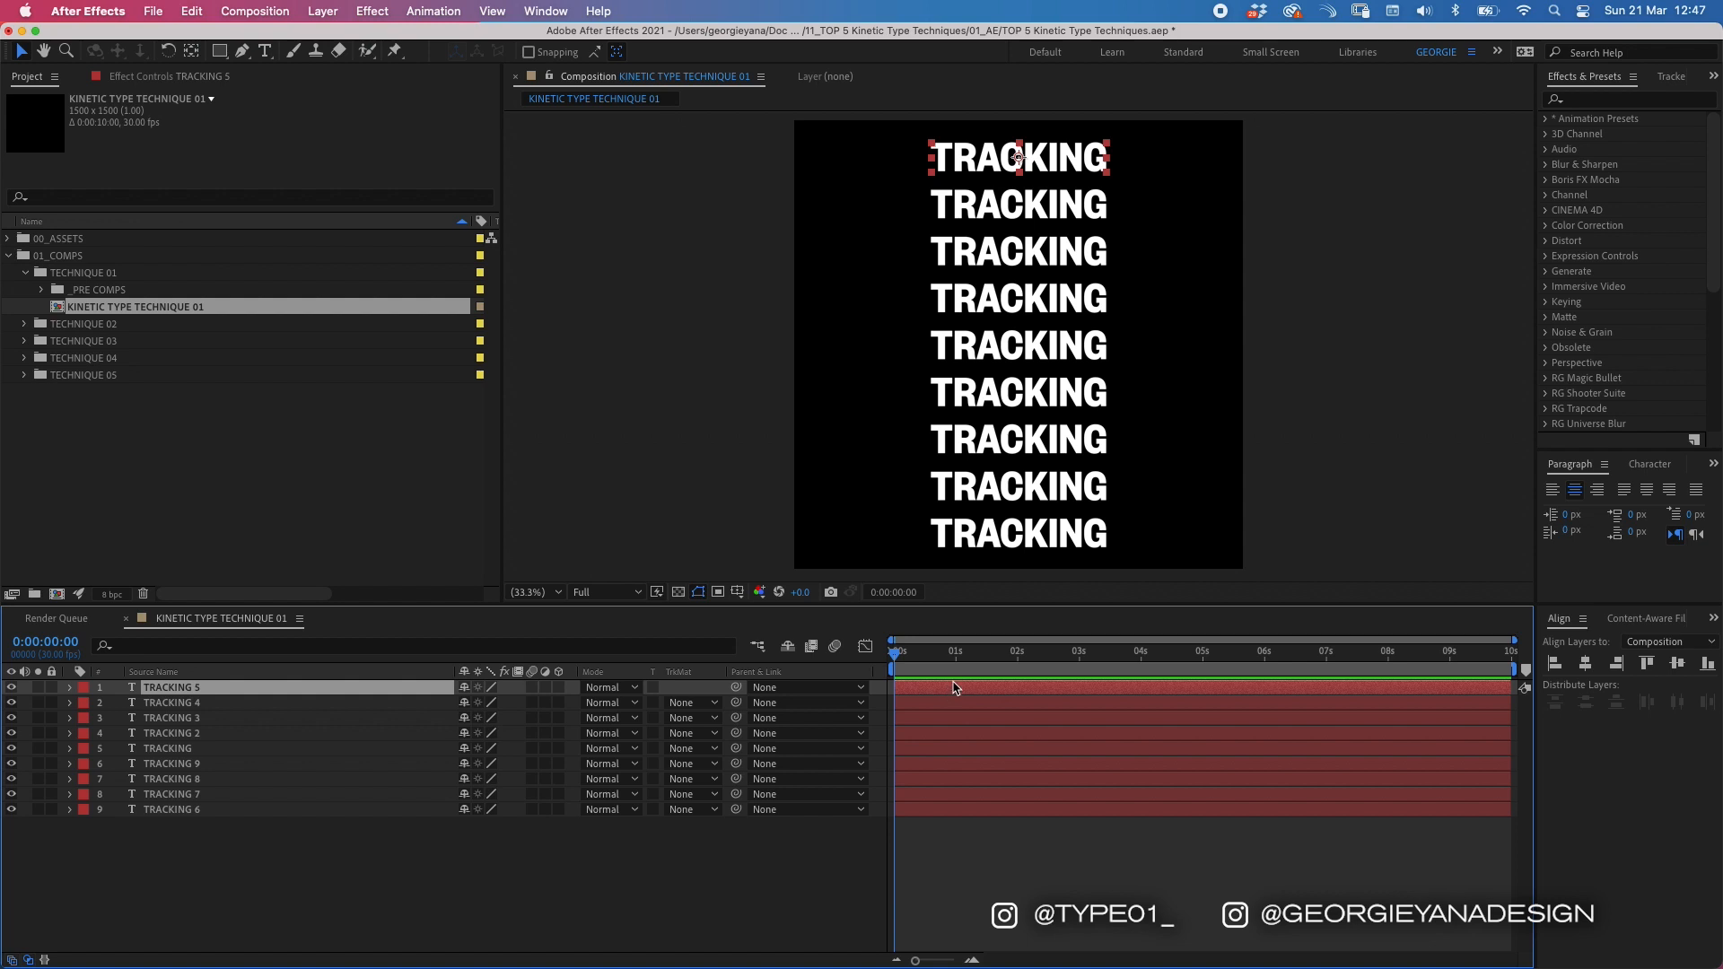
Step: Stagger the start times of the nine text layers, offsetting each about two frames after the layer above it
left_click(950, 702)
left_click(936, 810, "shift")
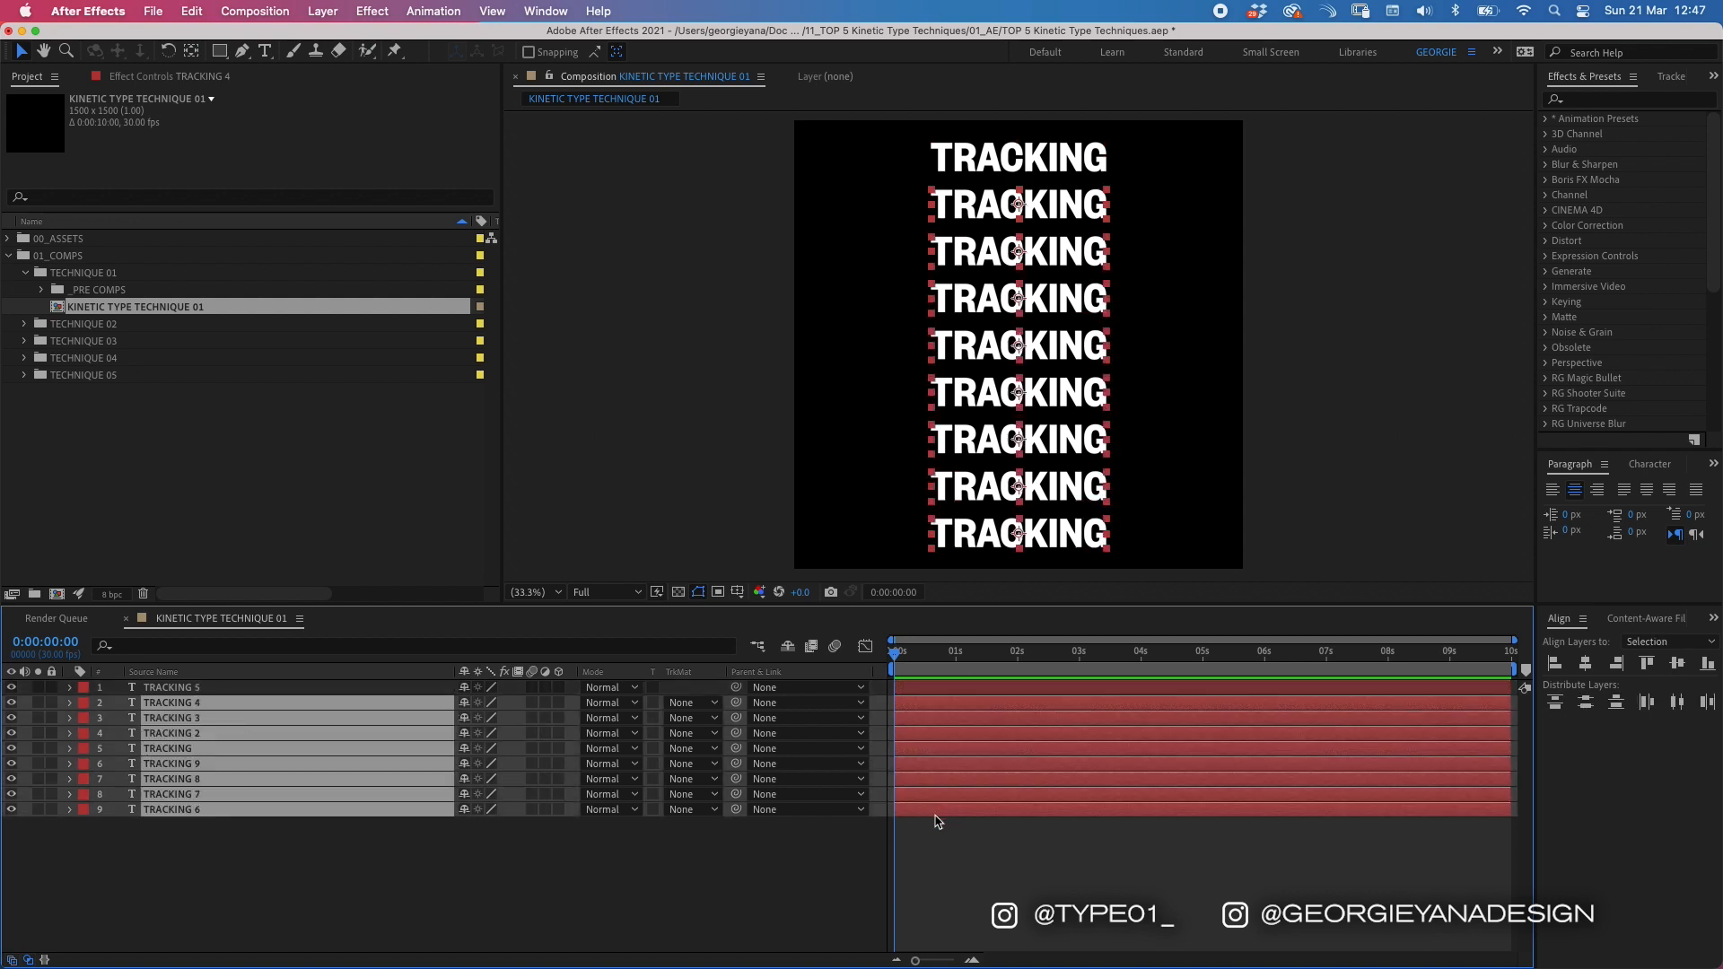
key("equal")
key("equal")
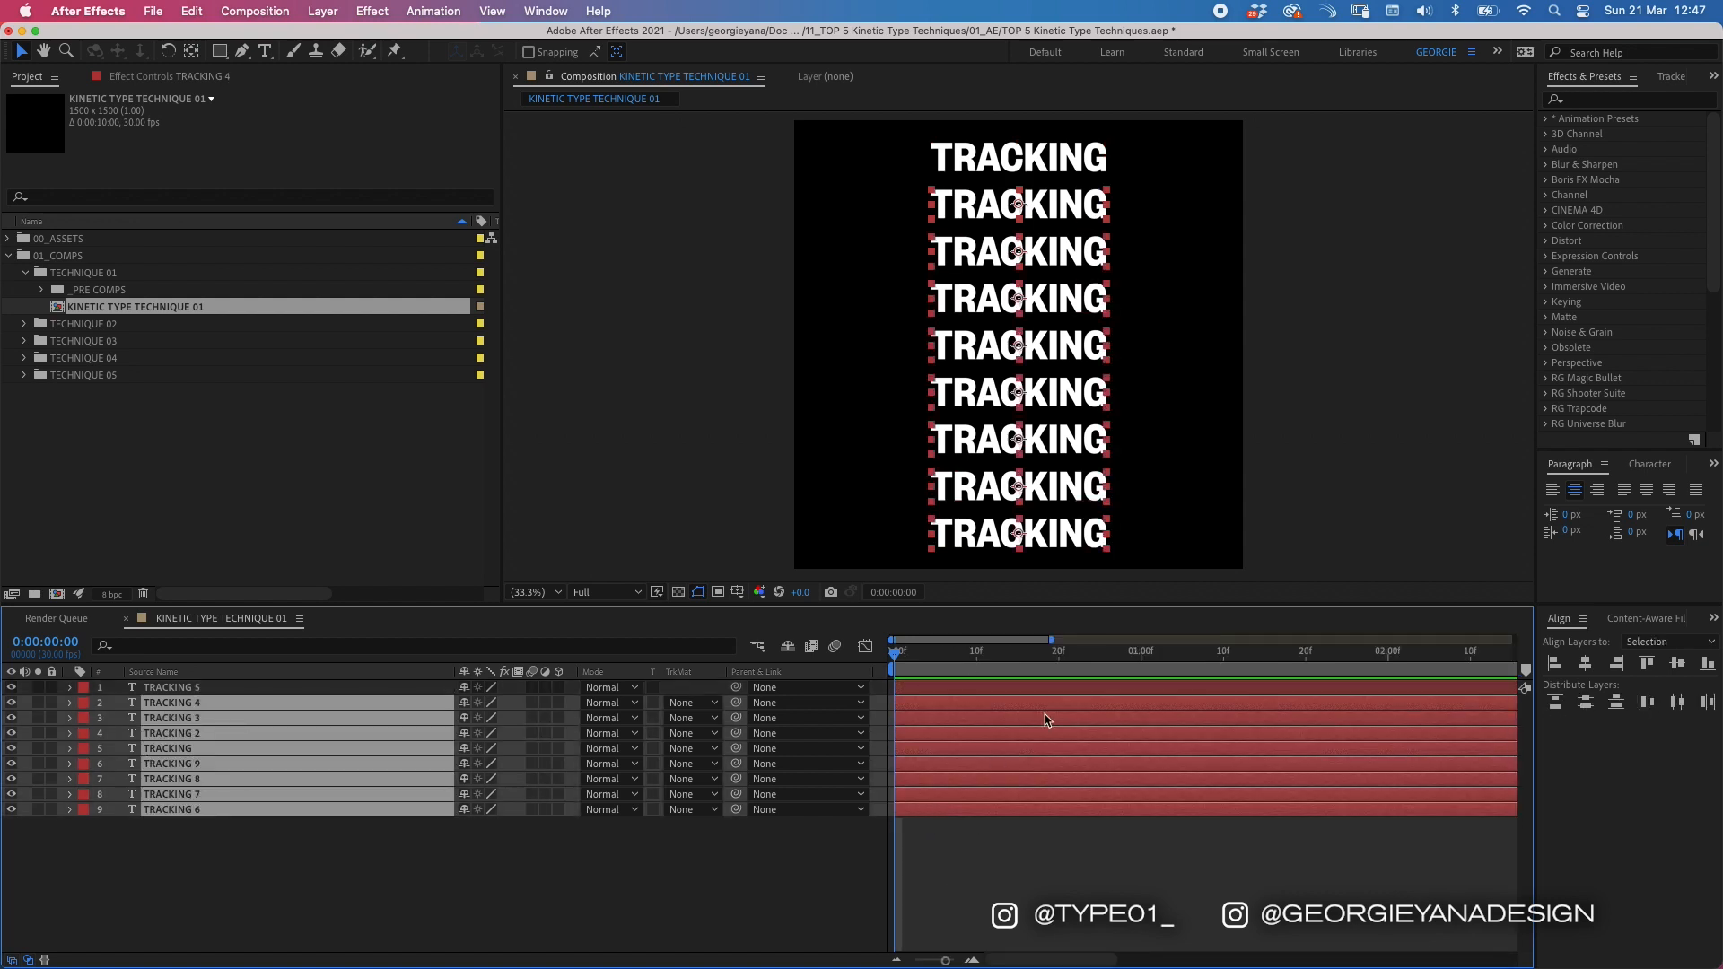
left_click_drag(912, 709, 1036, 779)
left_click(942, 705, "super")
left_click(965, 719, "super")
left_click(999, 733, "super")
left_click(1004, 748, "super")
left_click(1020, 763, "super")
left_click(1036, 779, "super")
left_click_drag(1036, 794, 1069, 810)
left_click(1053, 794, "super")
Step: Shift all nine staggered layers earlier together so every row is present from the first frame, and preview the cascading animation
key("super+a")
key("minus")
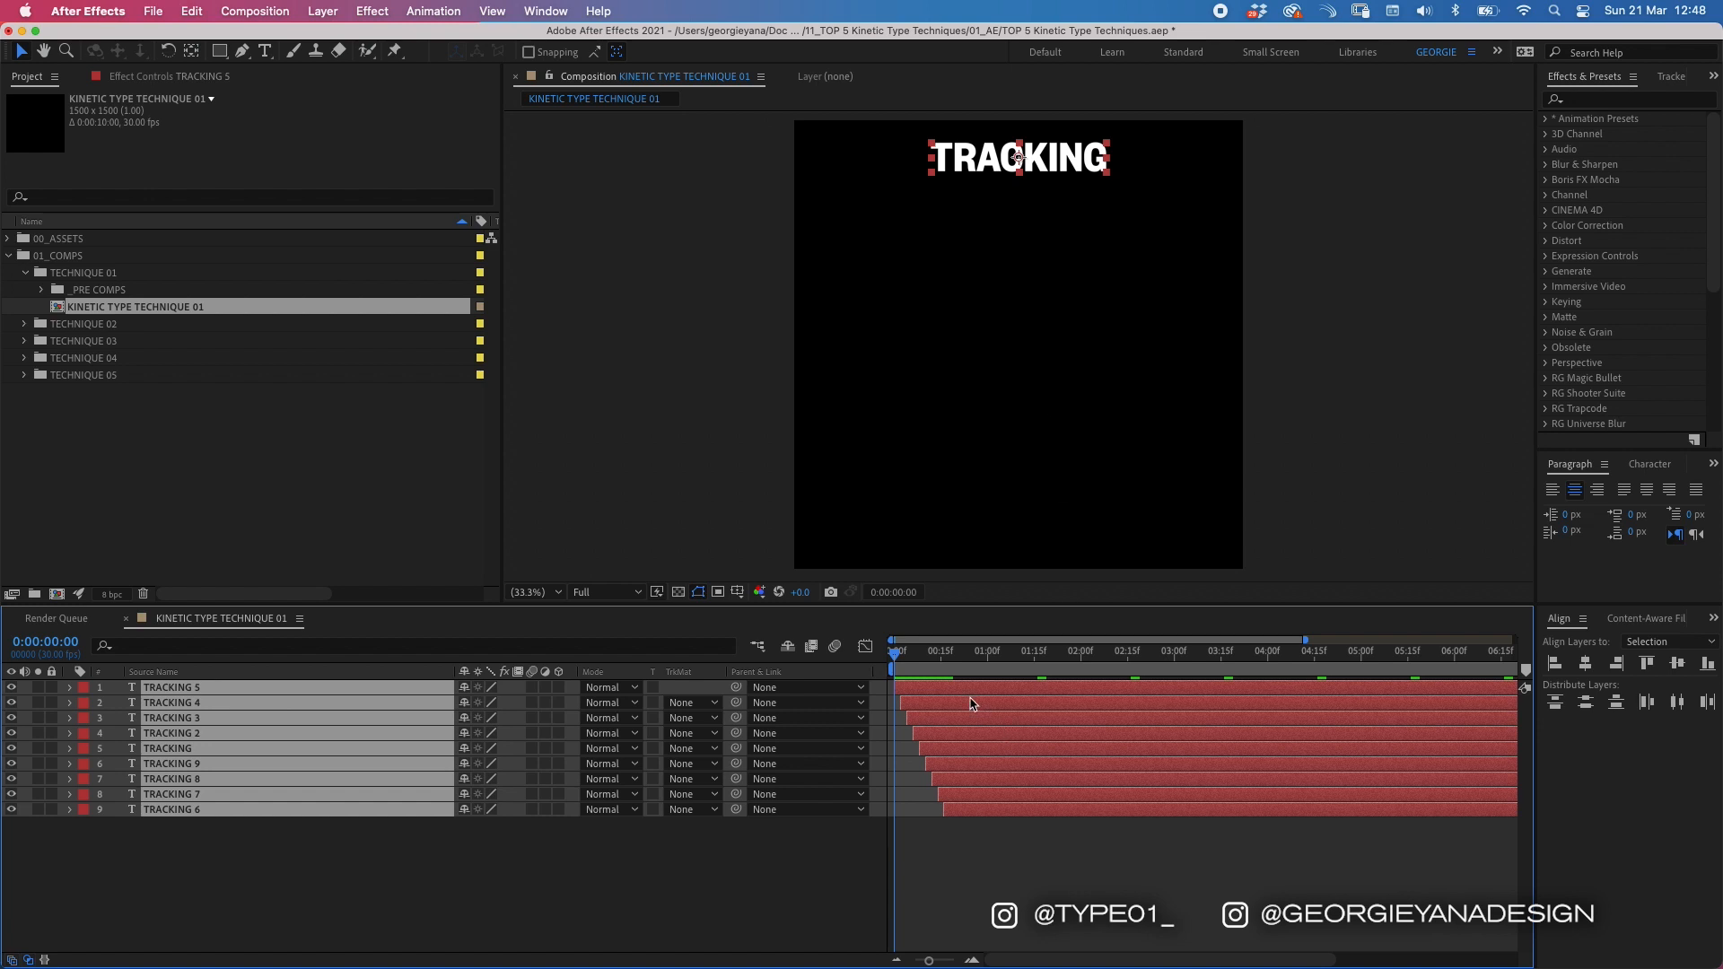
left_click_drag(1005, 692, 952, 693)
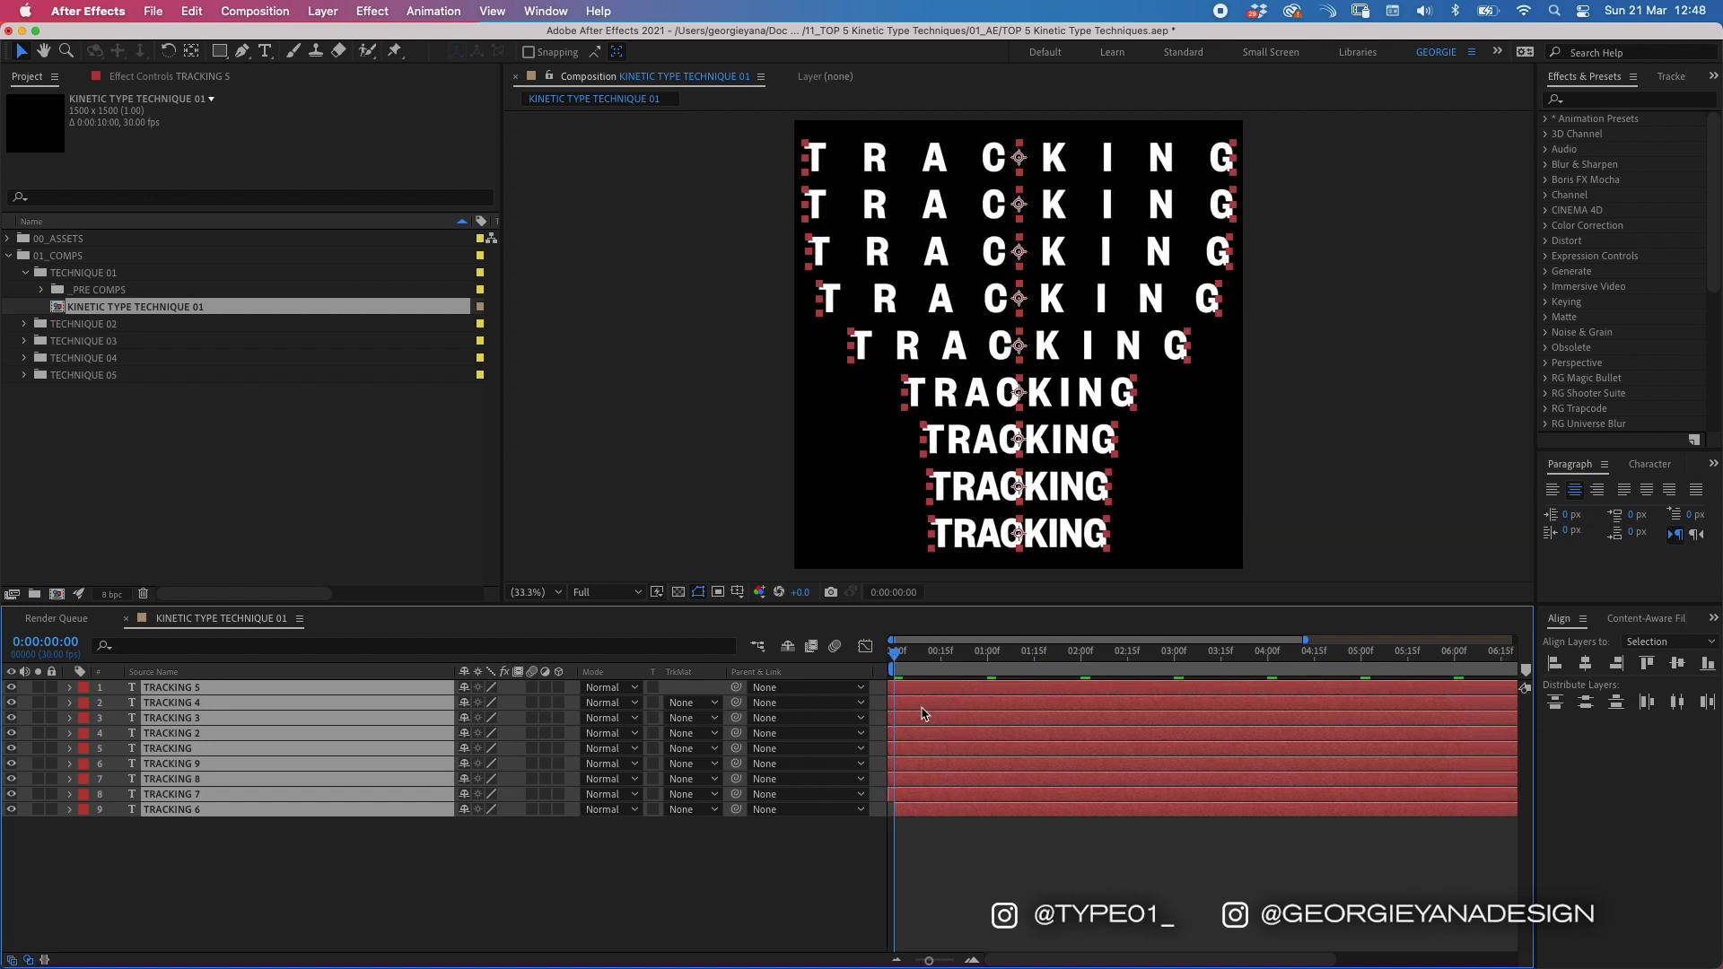
left_click(1041, 855)
key("space")
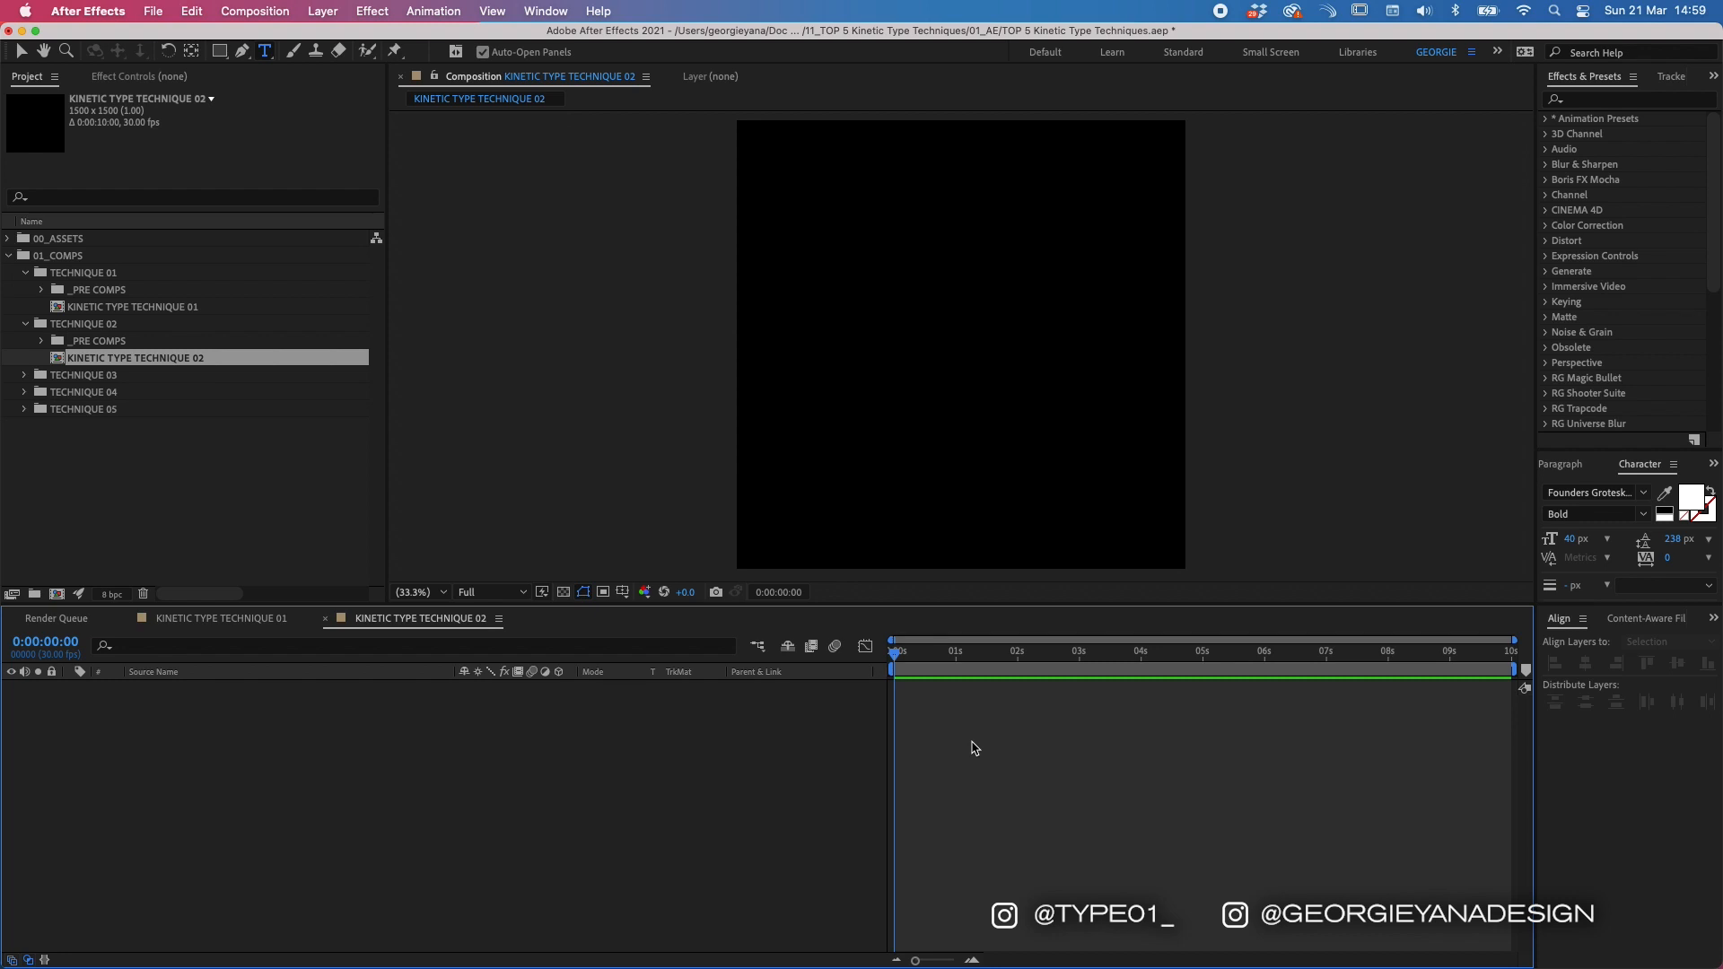
Step: In the KINETIC TYPE TECHNIQUE 02 composition, draw a wide text box extending past both sides of the frame and enter SCROLLING
key("super+t")
left_click(408, 248)
left_click_drag(408, 247, 1531, 289)
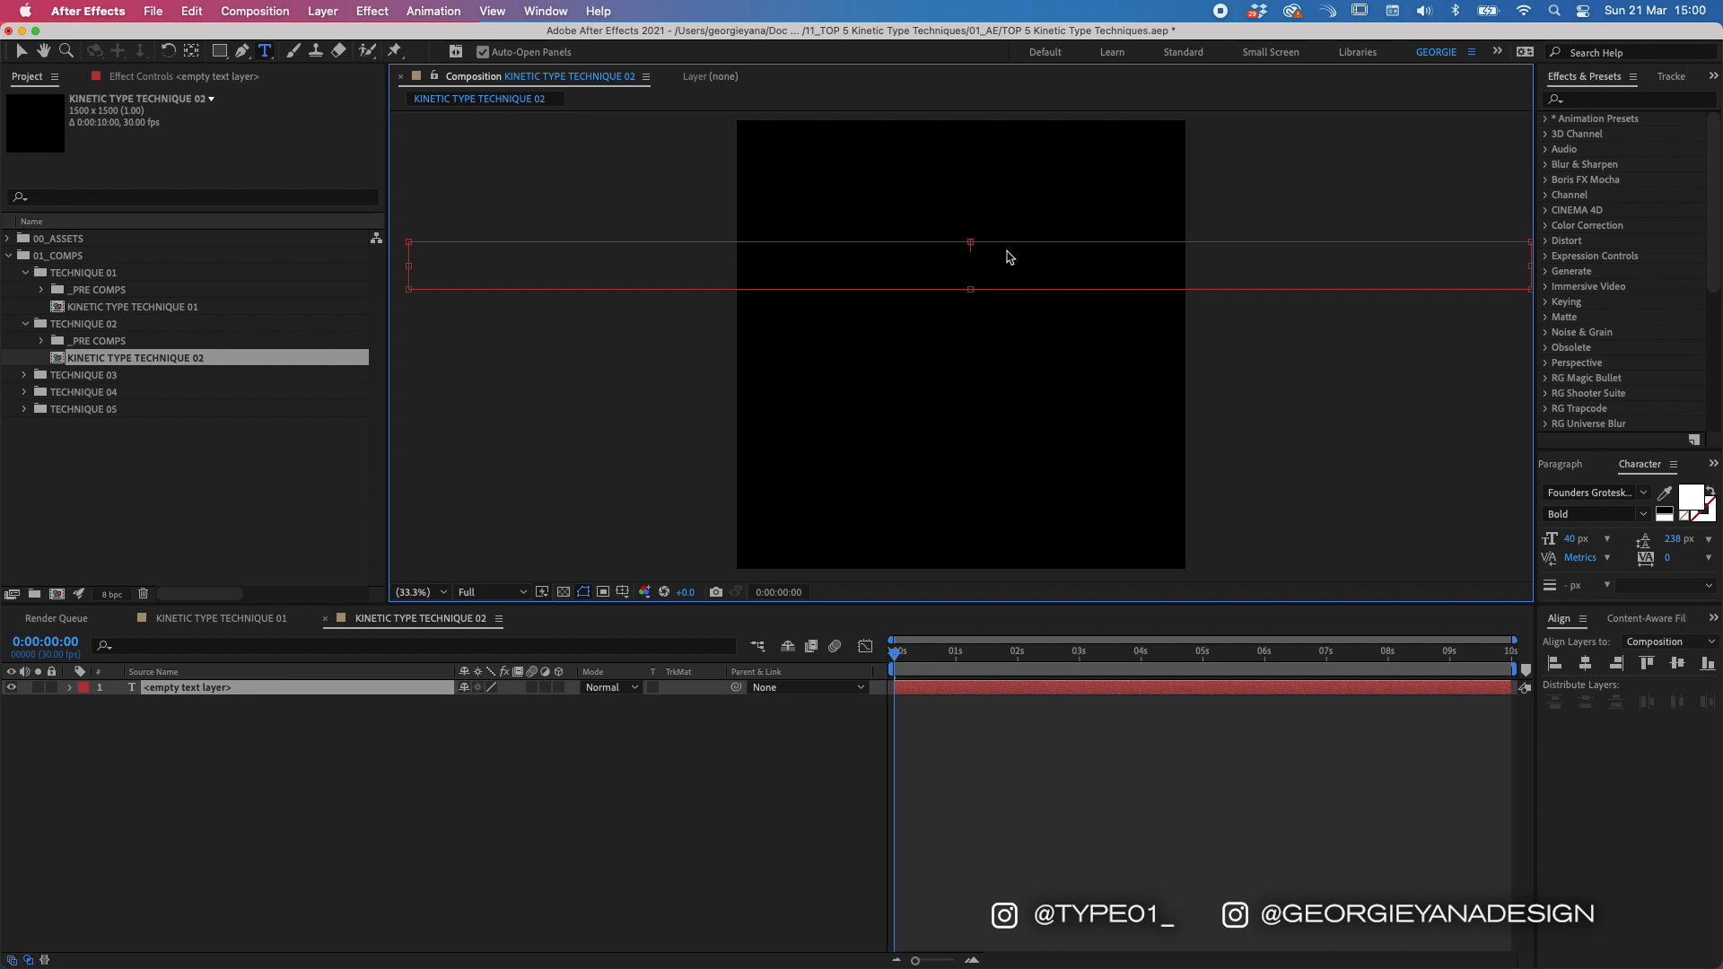
type("SCROLLING")
Step: Copy the word SCROLLING and paste it repeatedly until one line fills the full width of the text box
key("super+a")
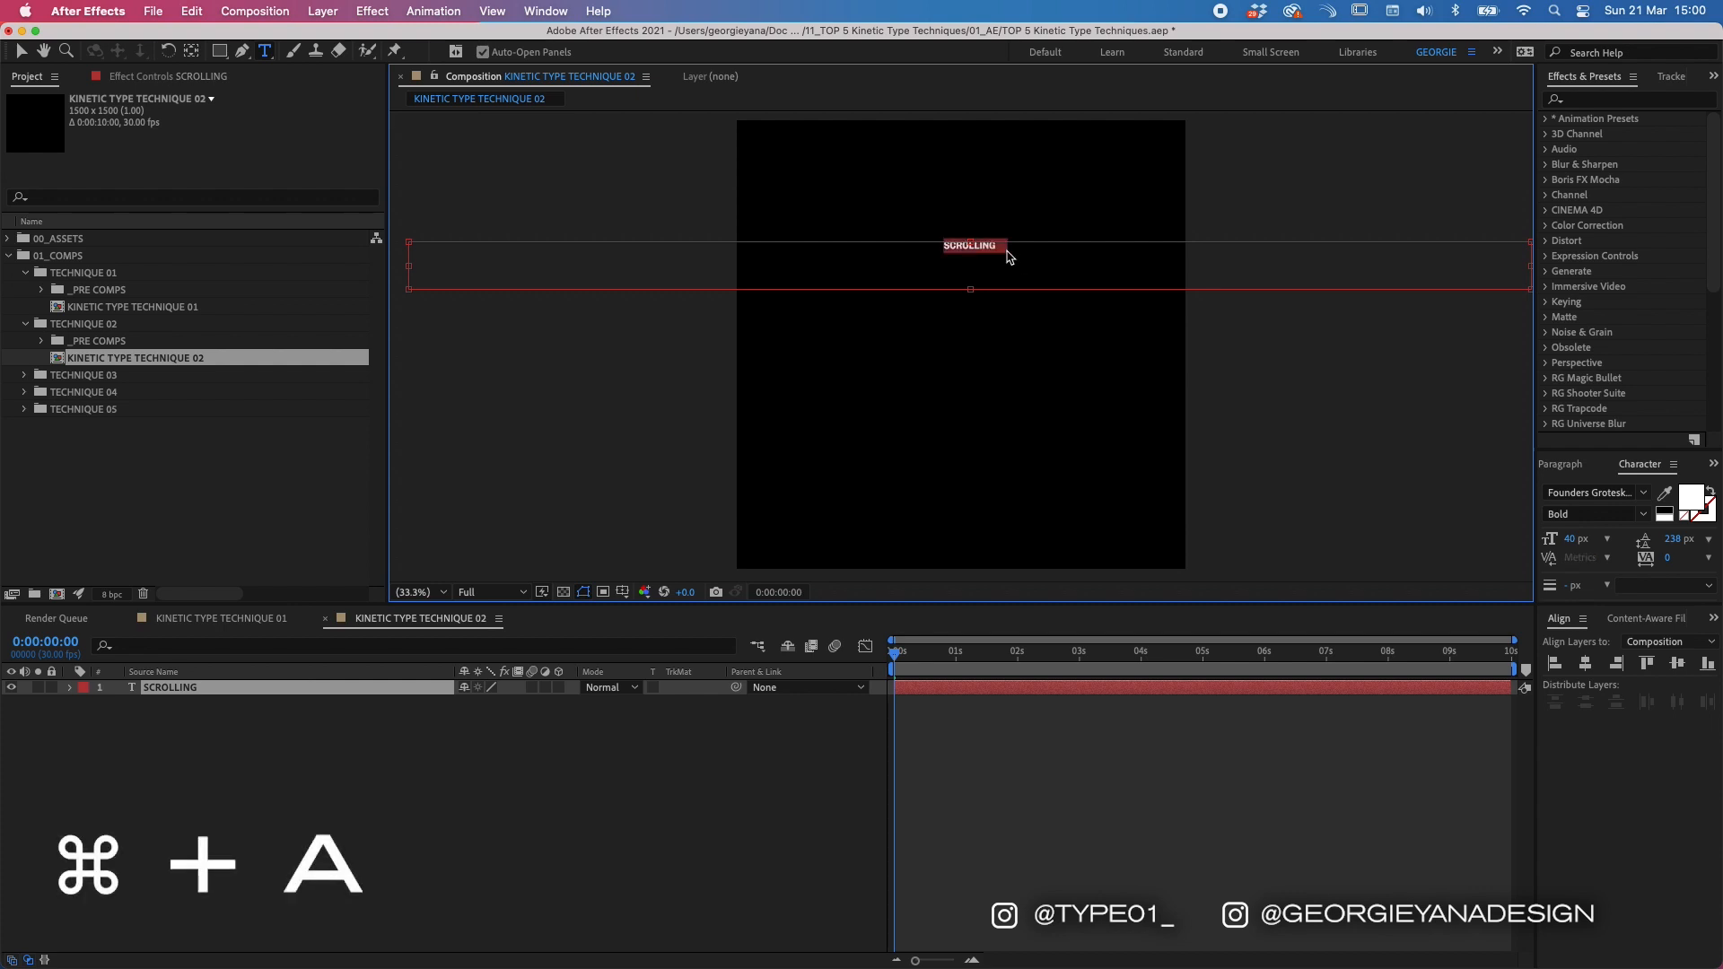
key("super+c")
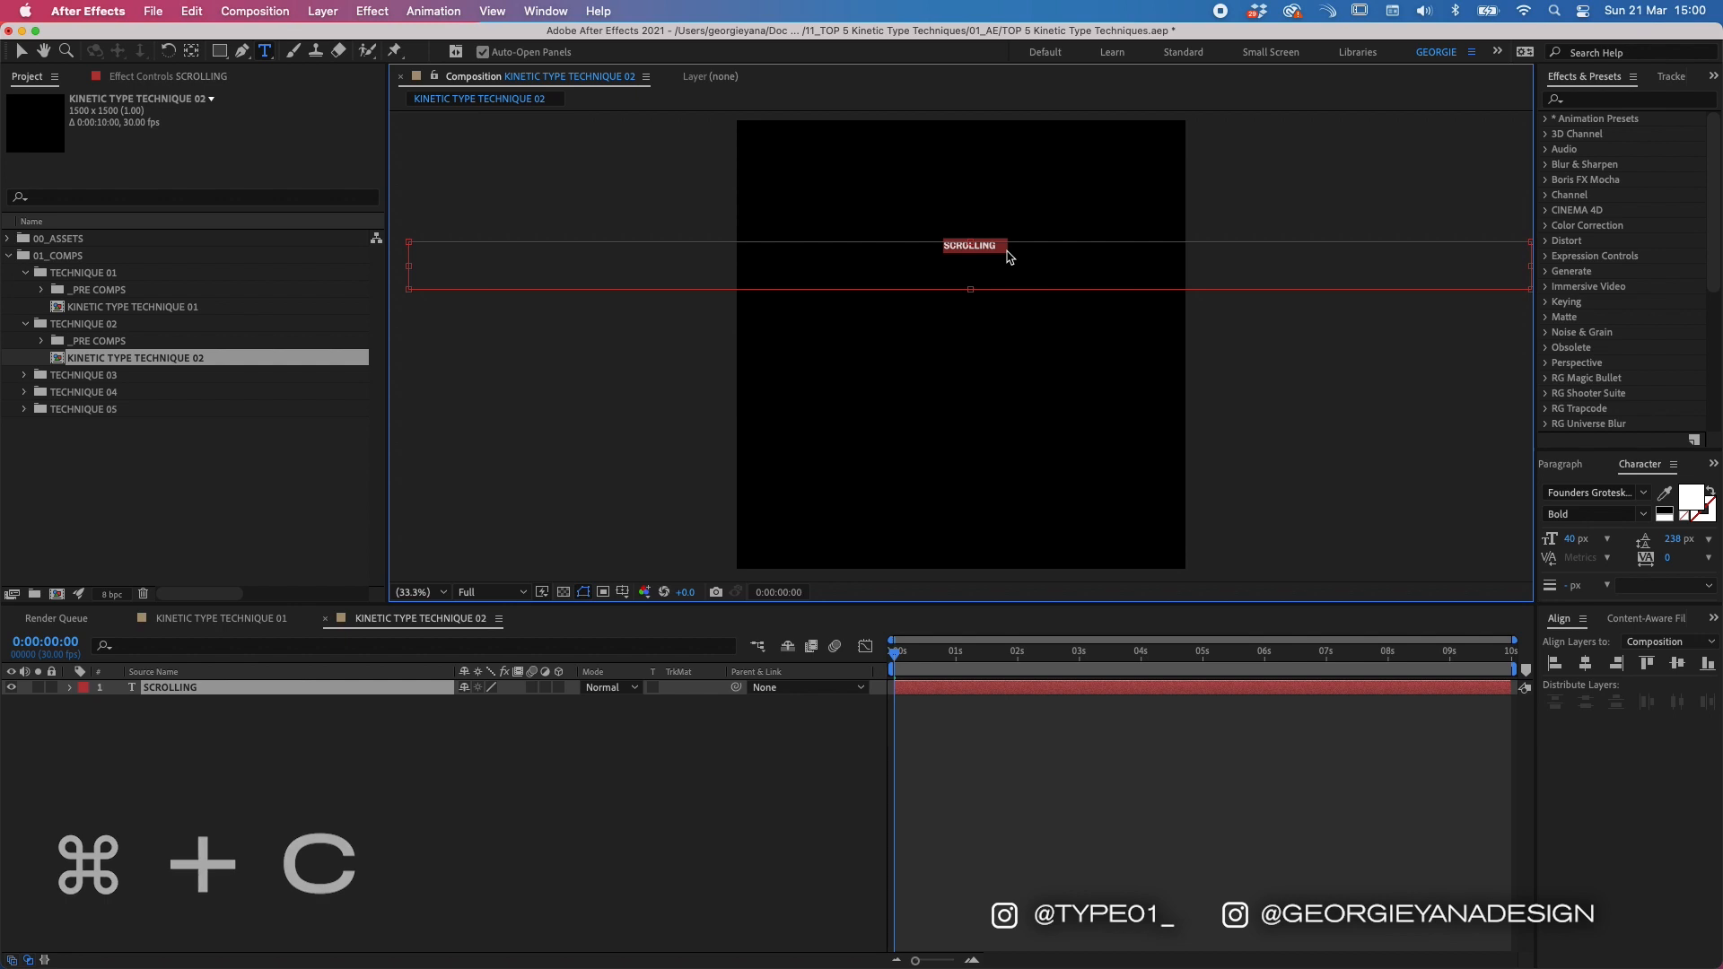
key("super+v")
key("super+v")
key("super+v")
key("super+v")
key("super+v")
key("super+v")
key("super+v")
key("super+v")
key("super+v")
key("super+v")
key("super+v")
key("super+v")
key("super+v")
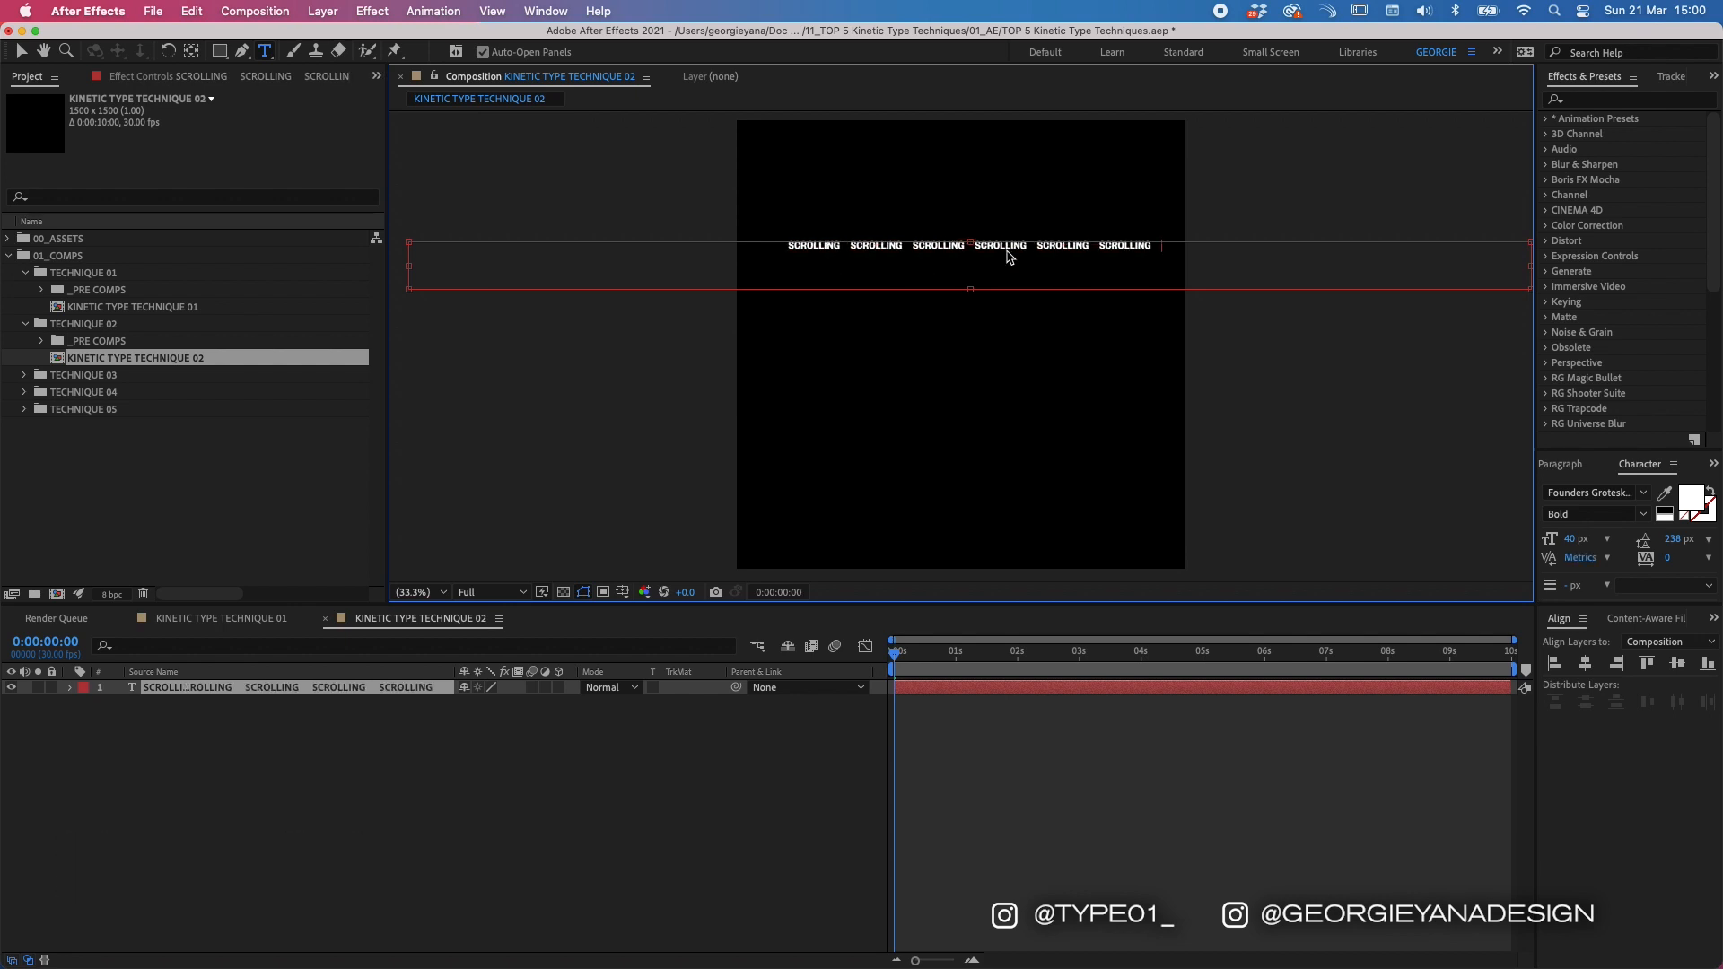
key("super+v")
key("super+v")
key("super+v")
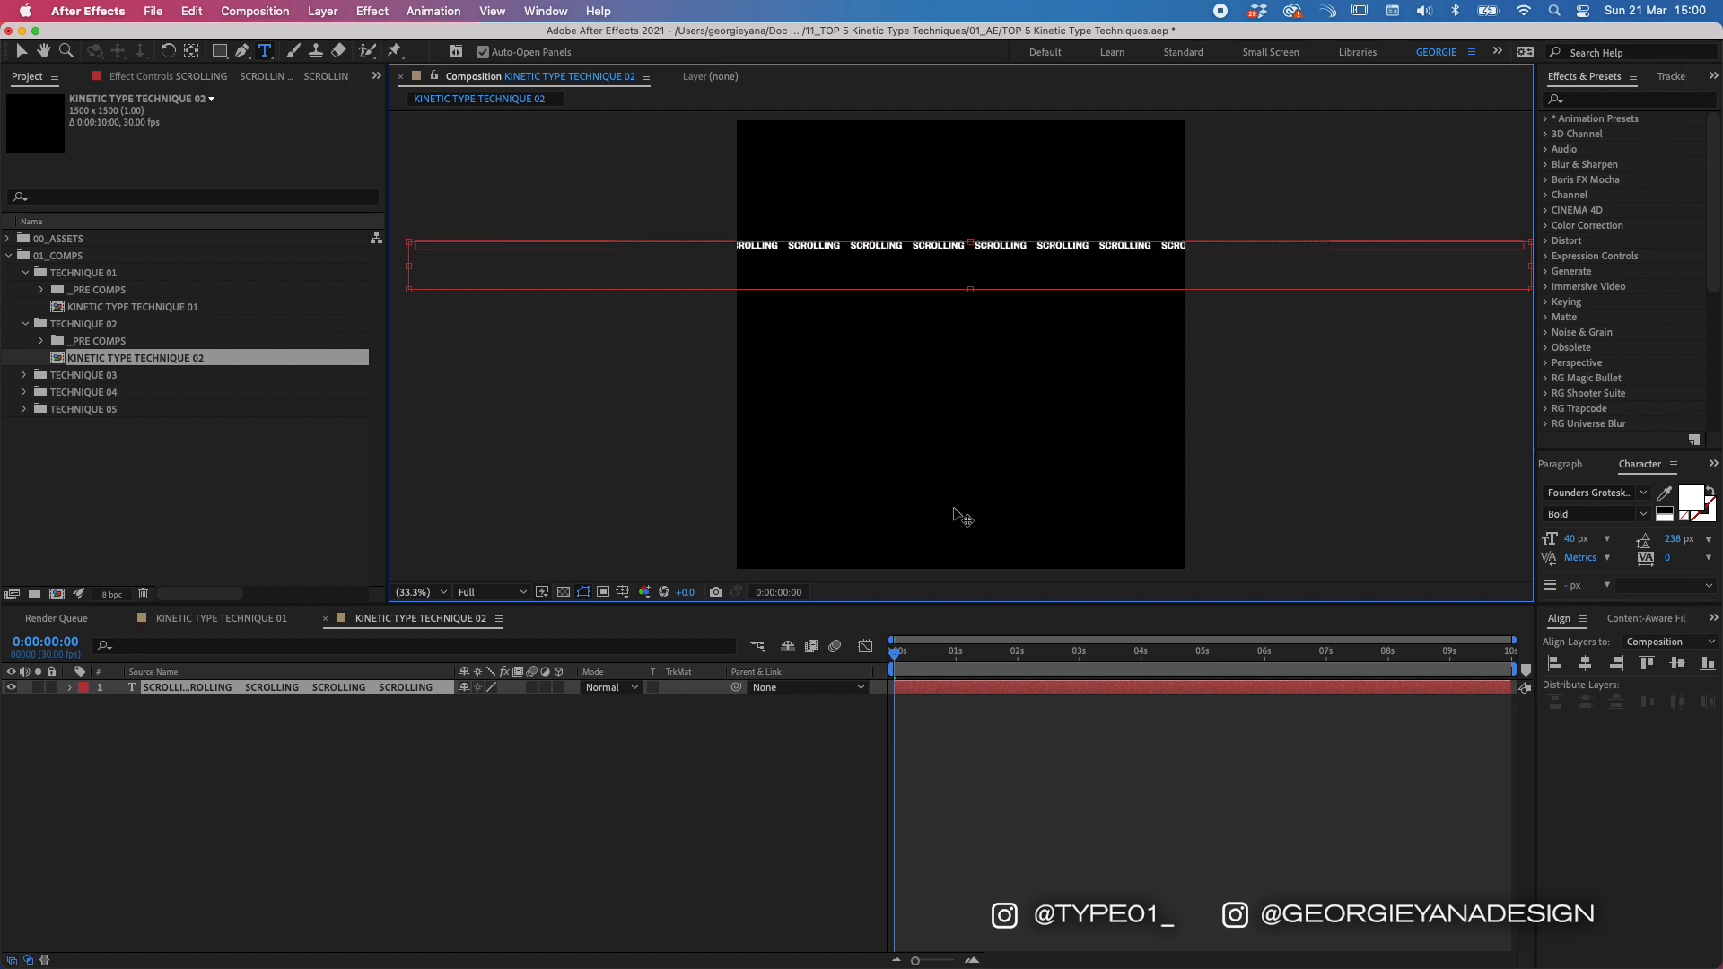
Step: Widen the text box further past the right side of the frame and paste more SCROLLING repeats to fill it
left_click(897, 799)
scroll(969, 431, "down", 1)
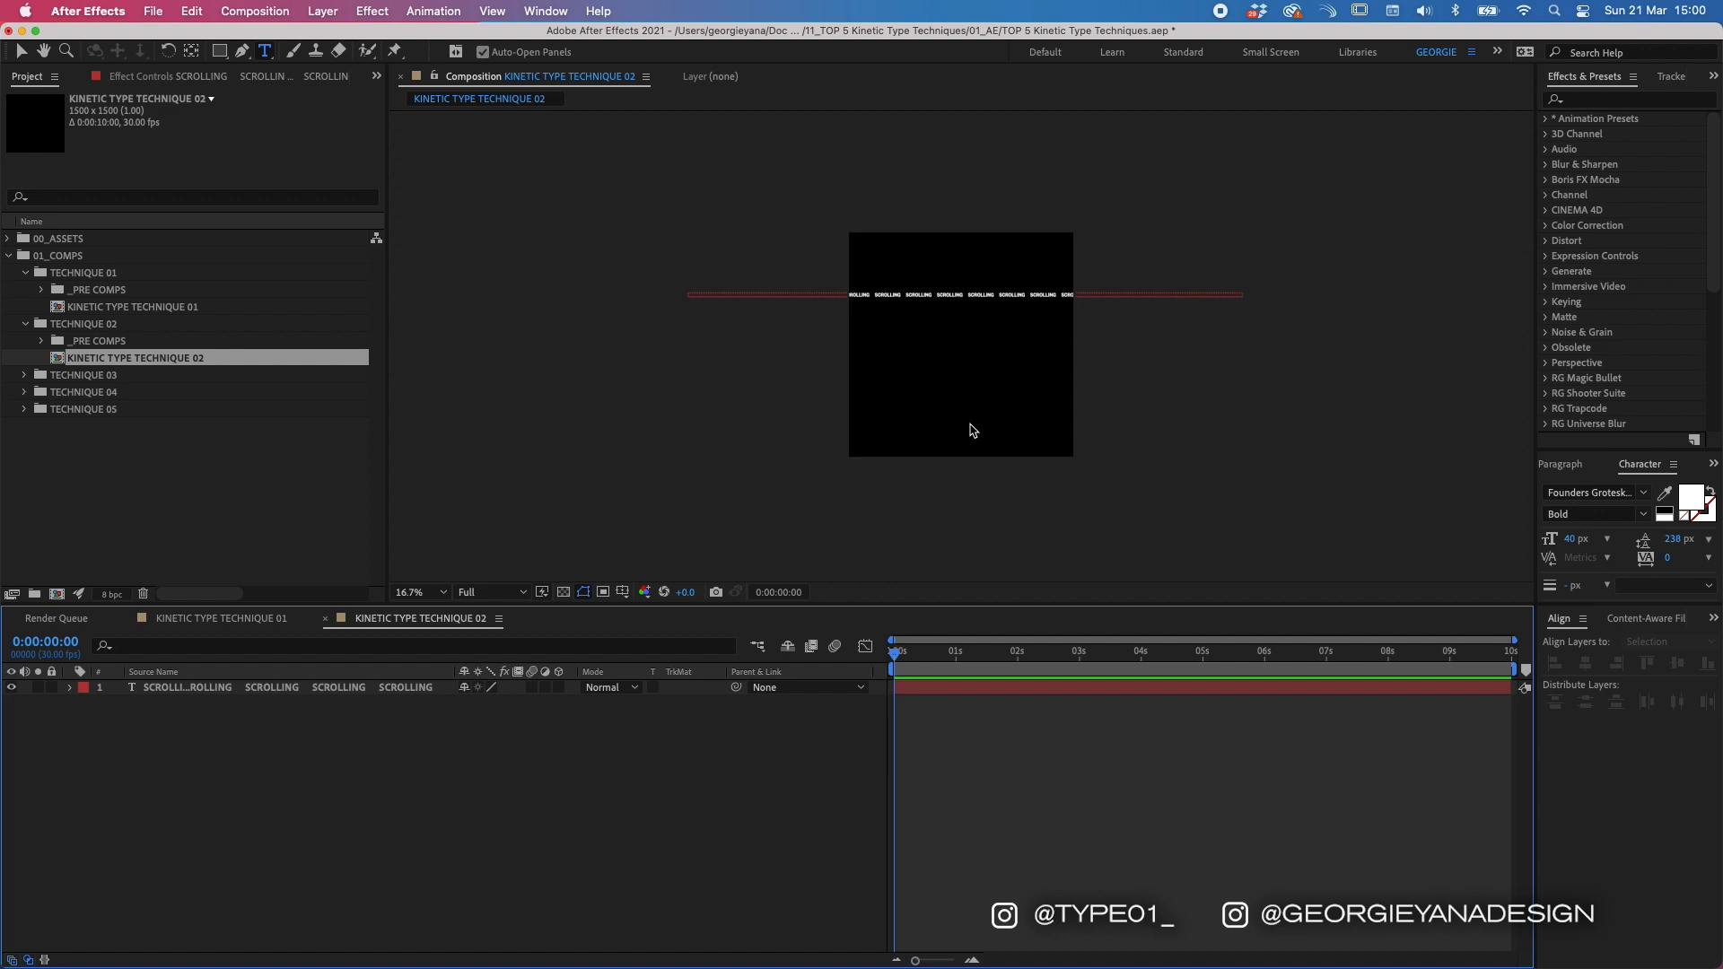
left_click(948, 687)
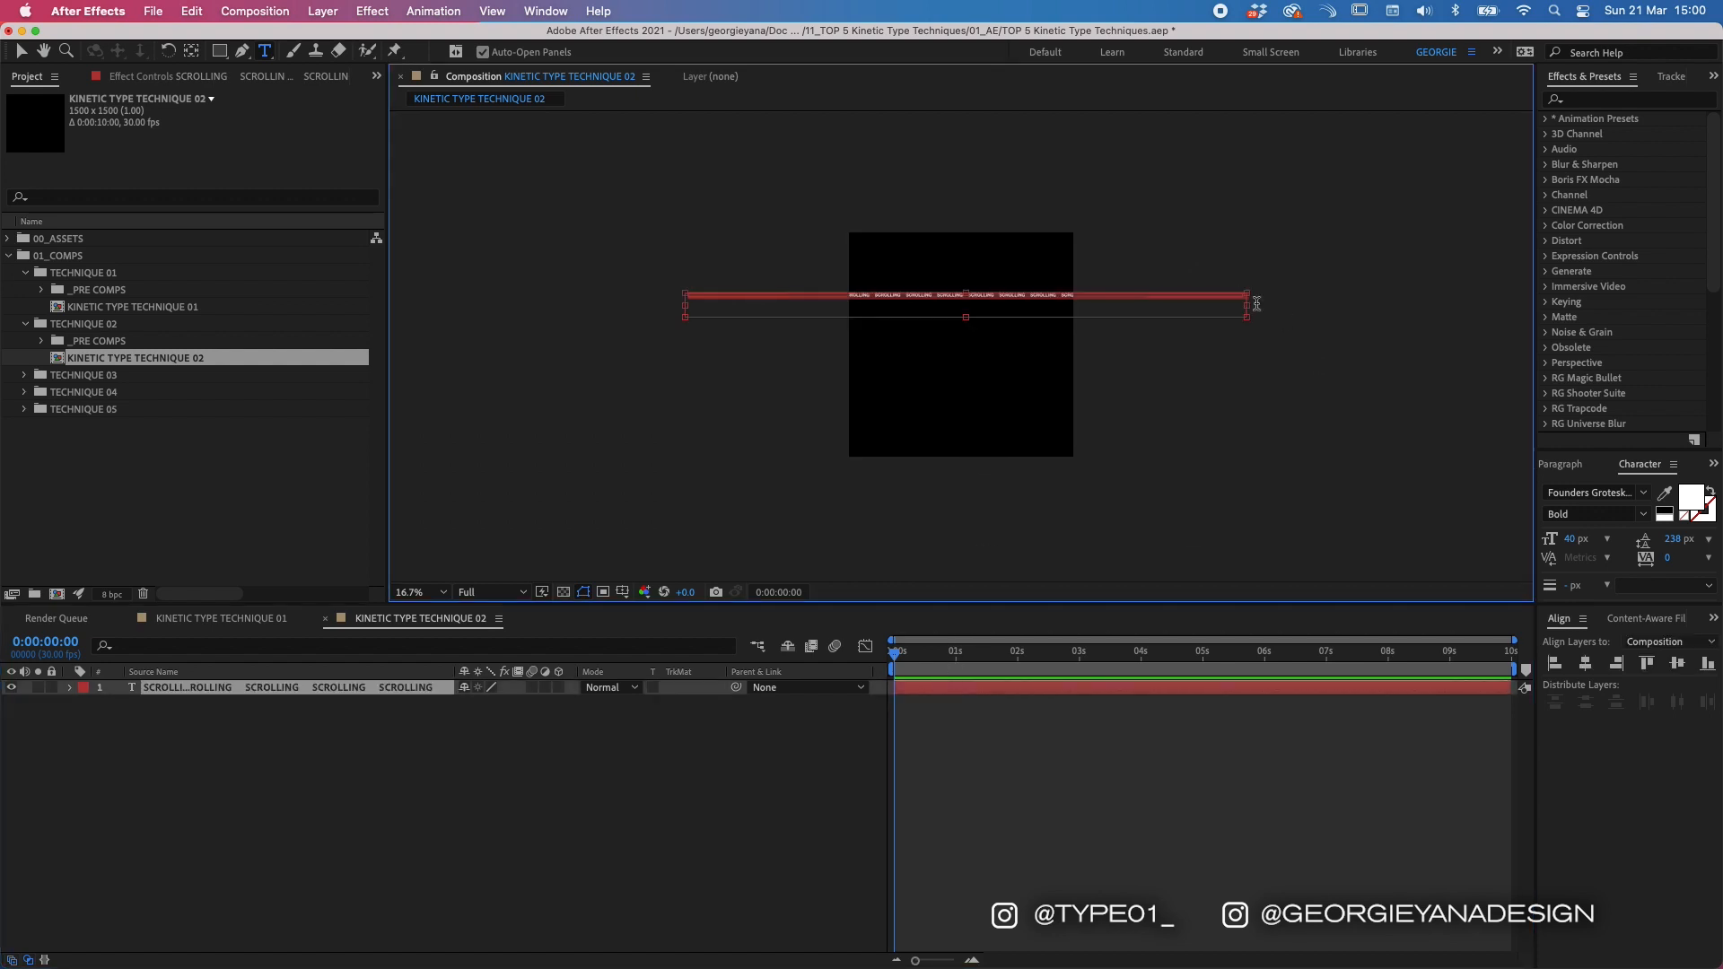
left_click_drag(1247, 305, 1342, 305)
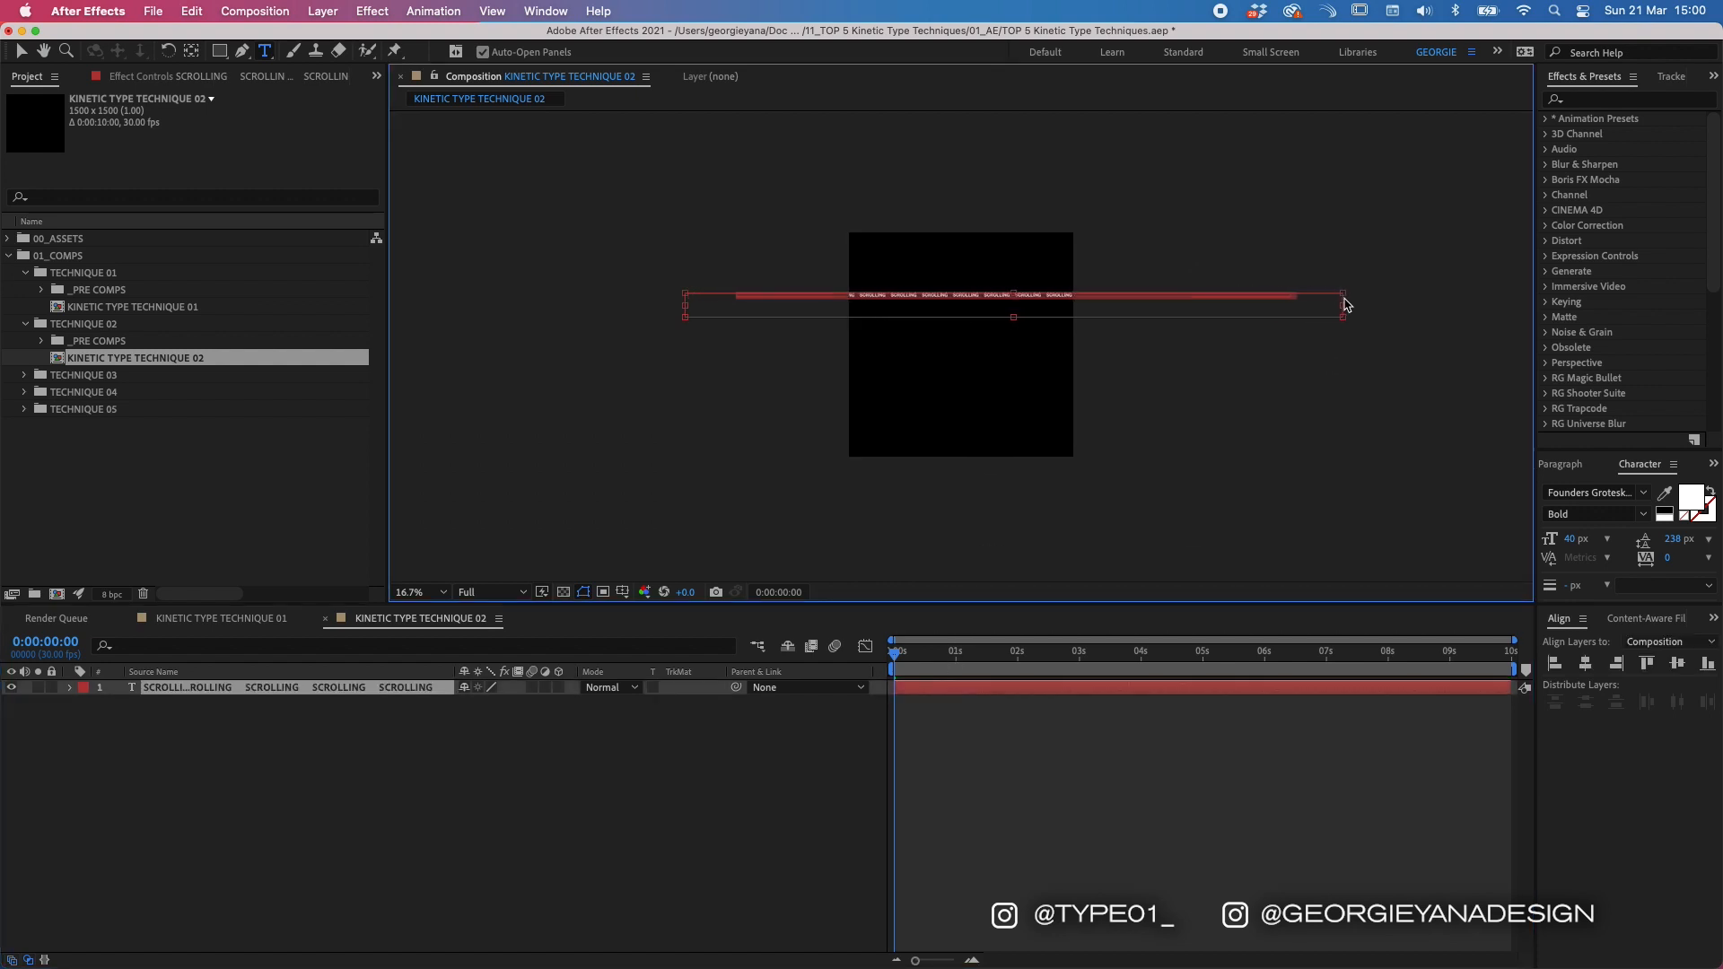
left_click(1310, 295)
key("super+v")
key("super+v")
key("super+v")
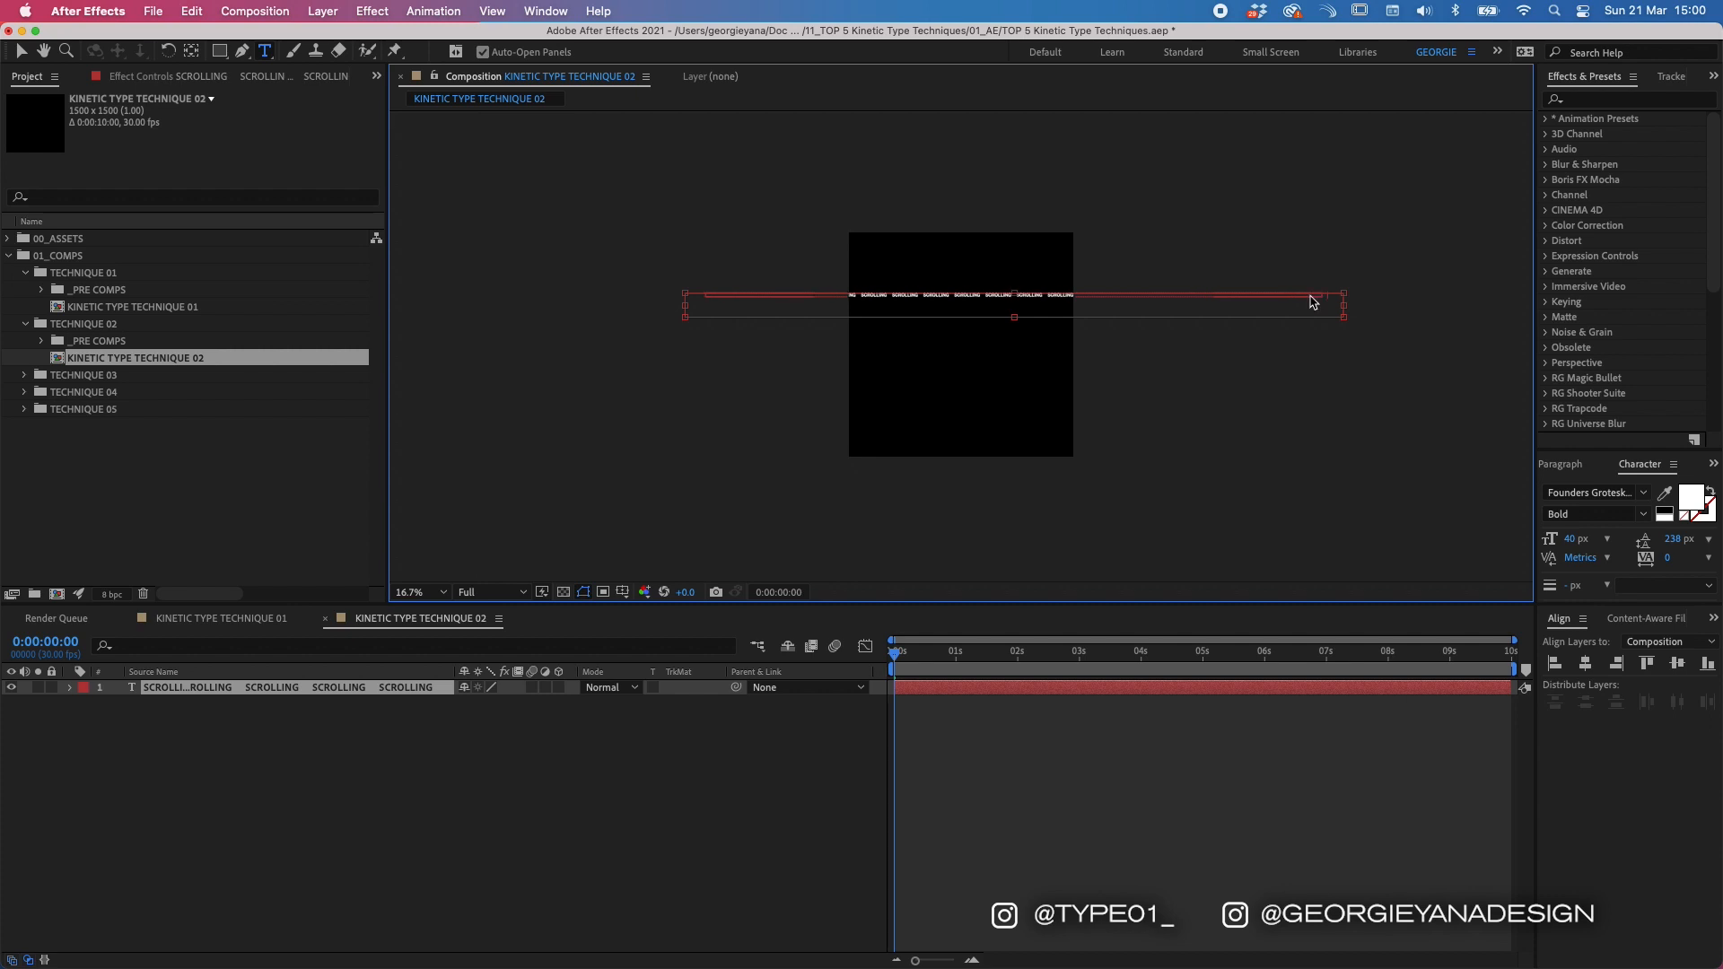
Step: Centre the SCROLLING text layer horizontally and vertically in the composition
left_click(917, 693)
key("v")
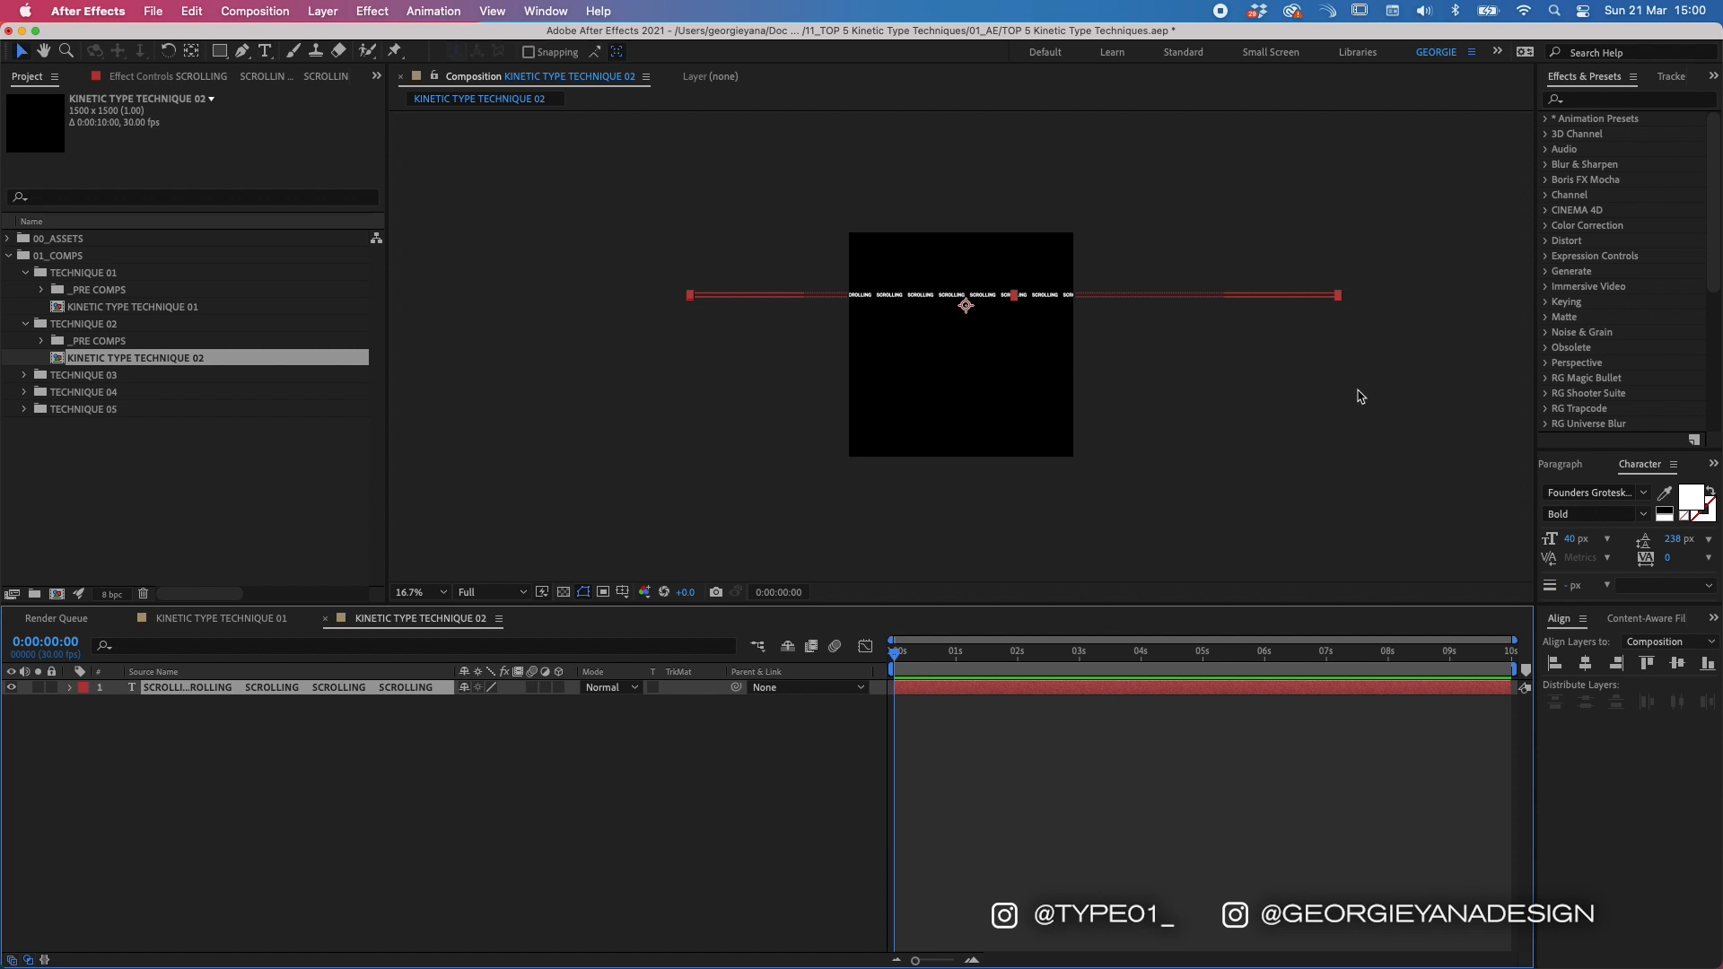
left_click(1586, 667)
left_click(1677, 663)
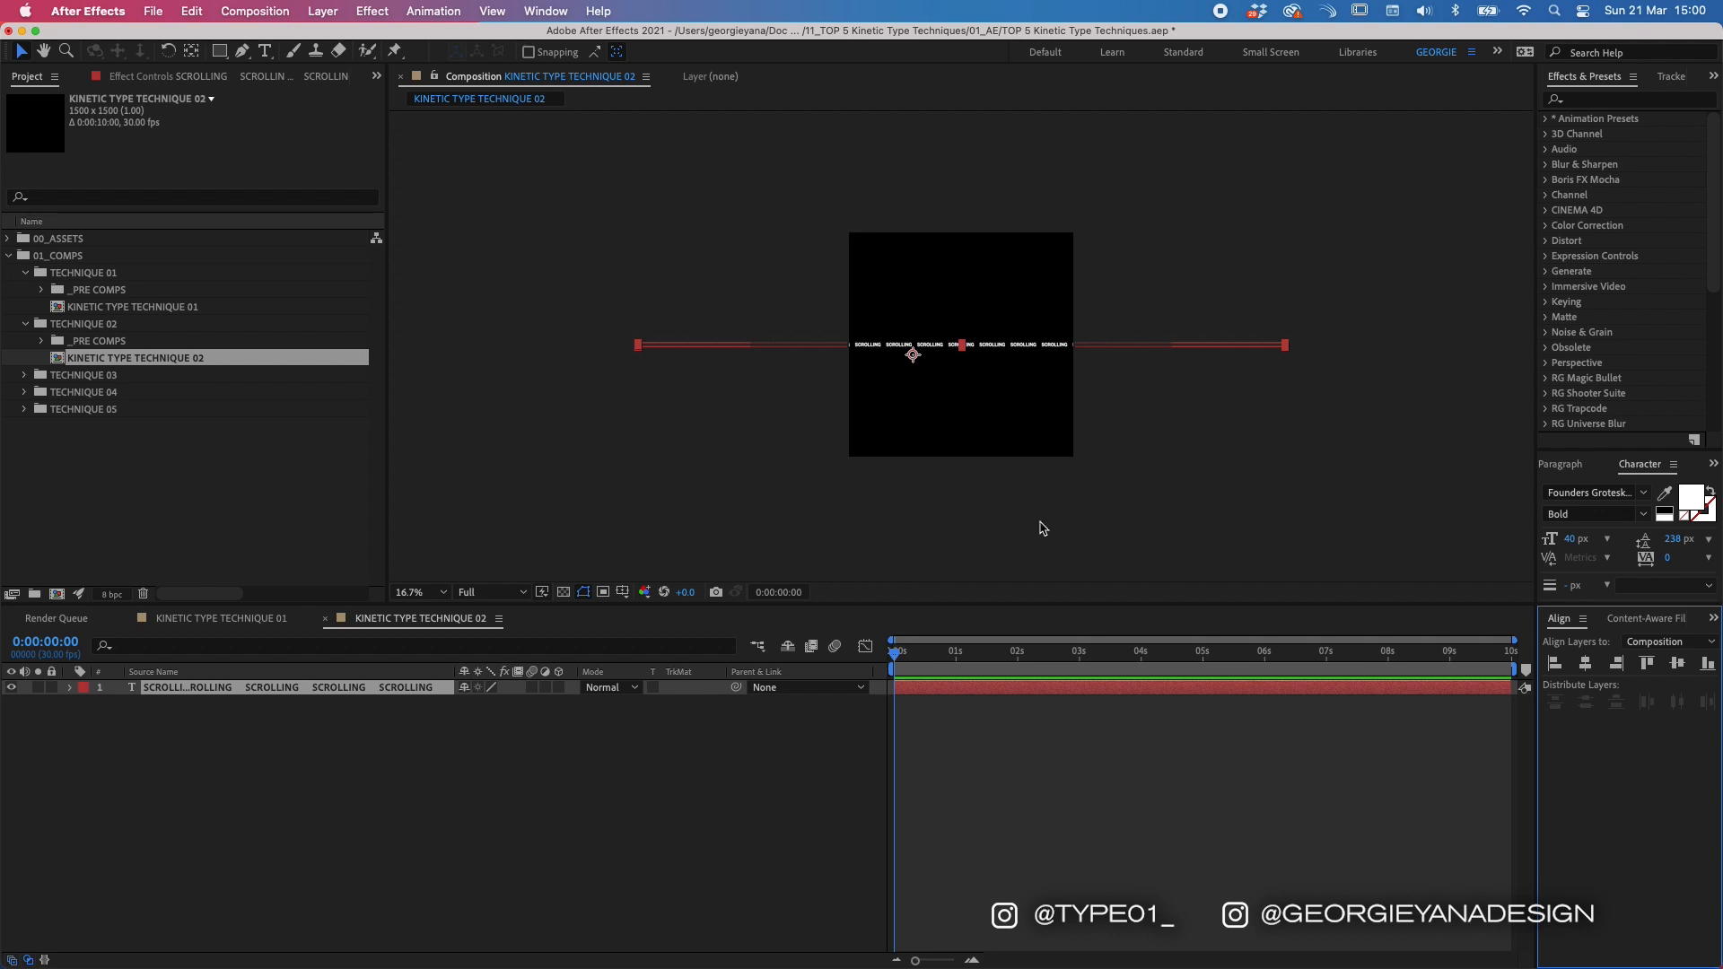
Step: Draw a square rectangle mask on the SCROLLING text layer, inset slightly from the frame edges
left_click(220, 56)
left_click(303, 50)
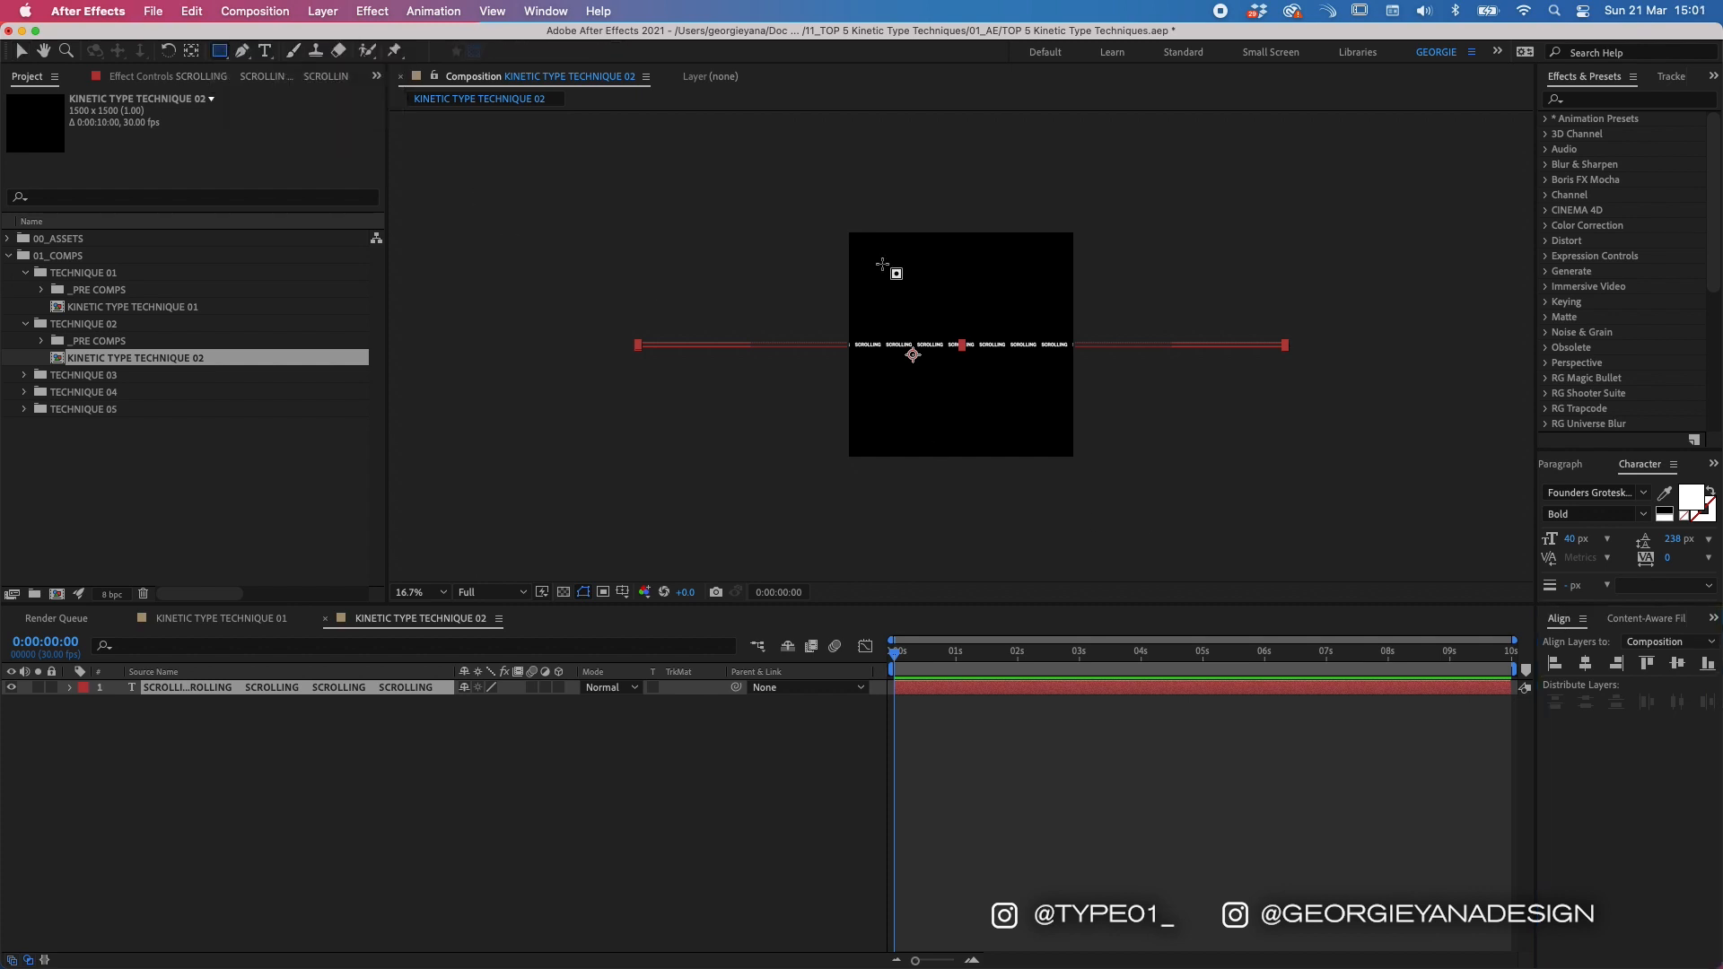
left_click_drag(870, 261, 1050, 412)
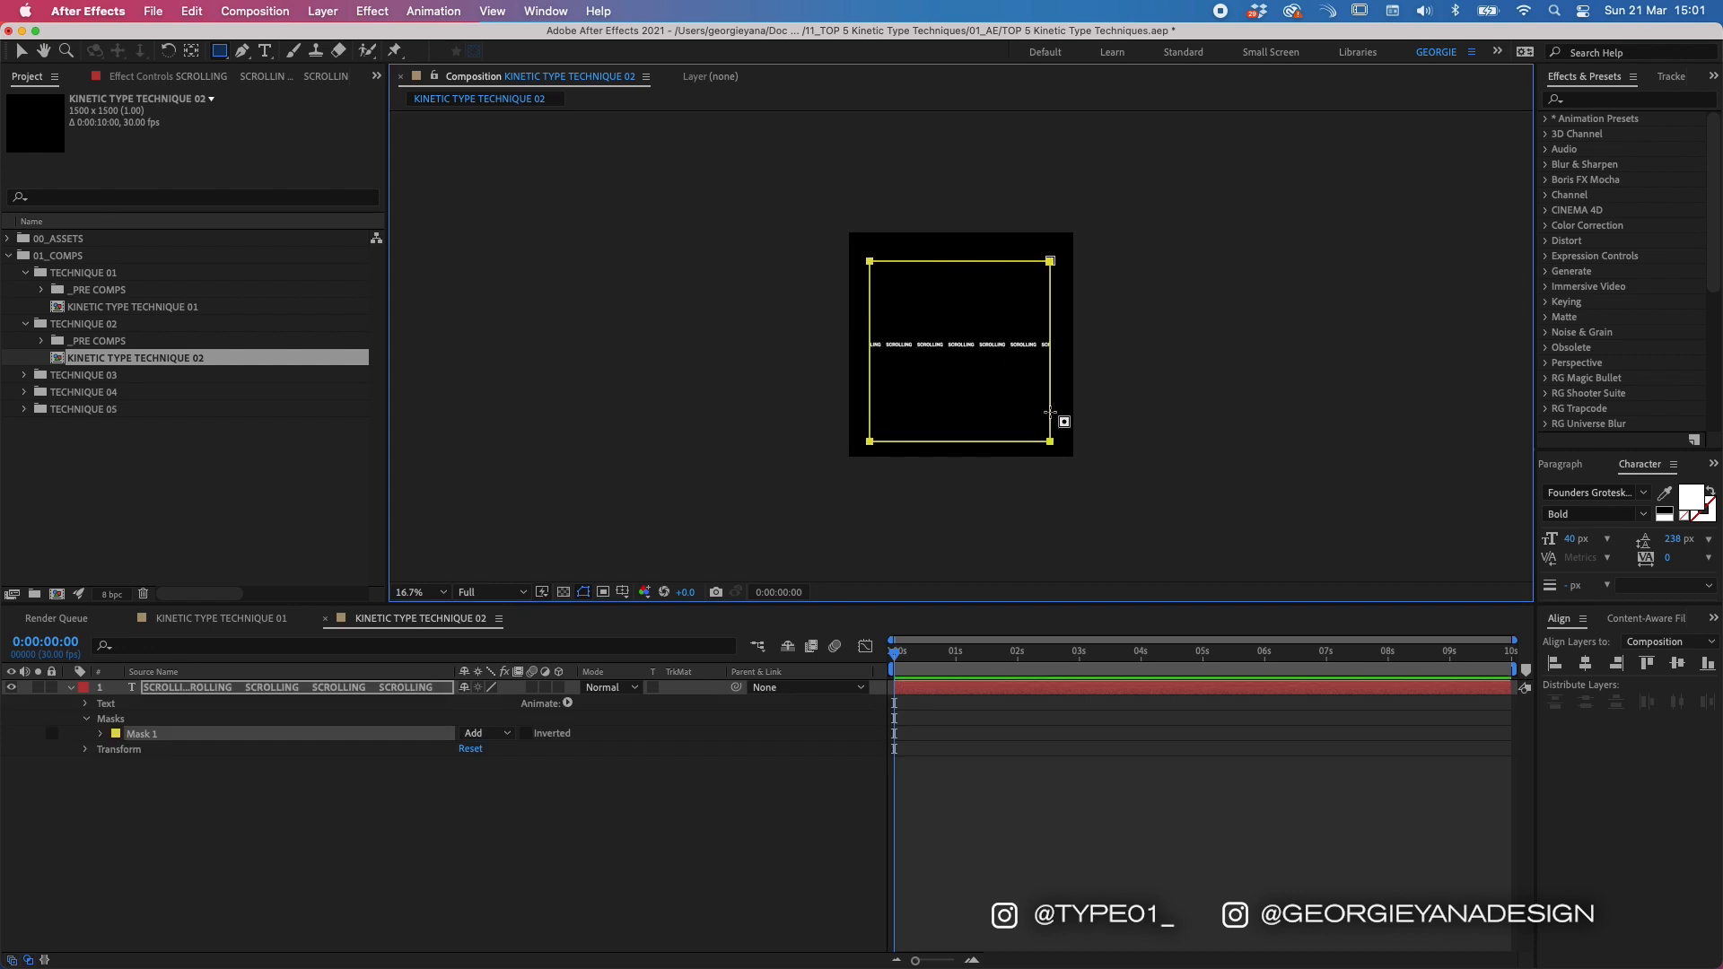
key("v")
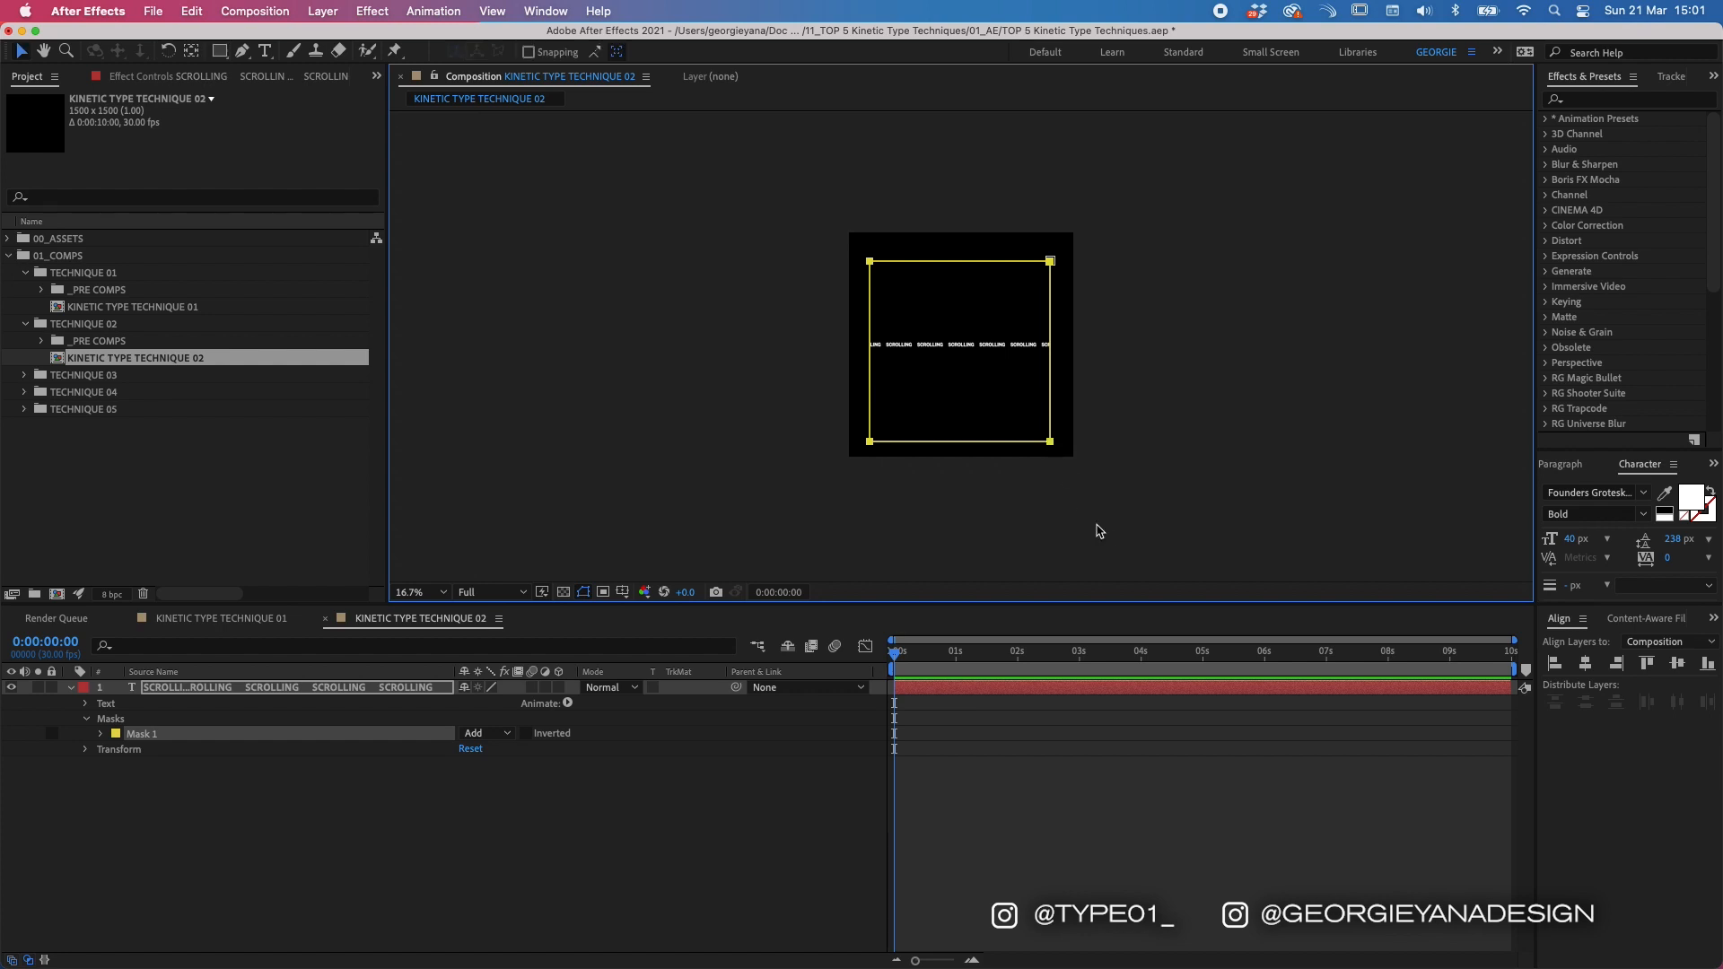
Step: Move the whole square mask so that it is centred in the composition frame, and deselect it
key("slash")
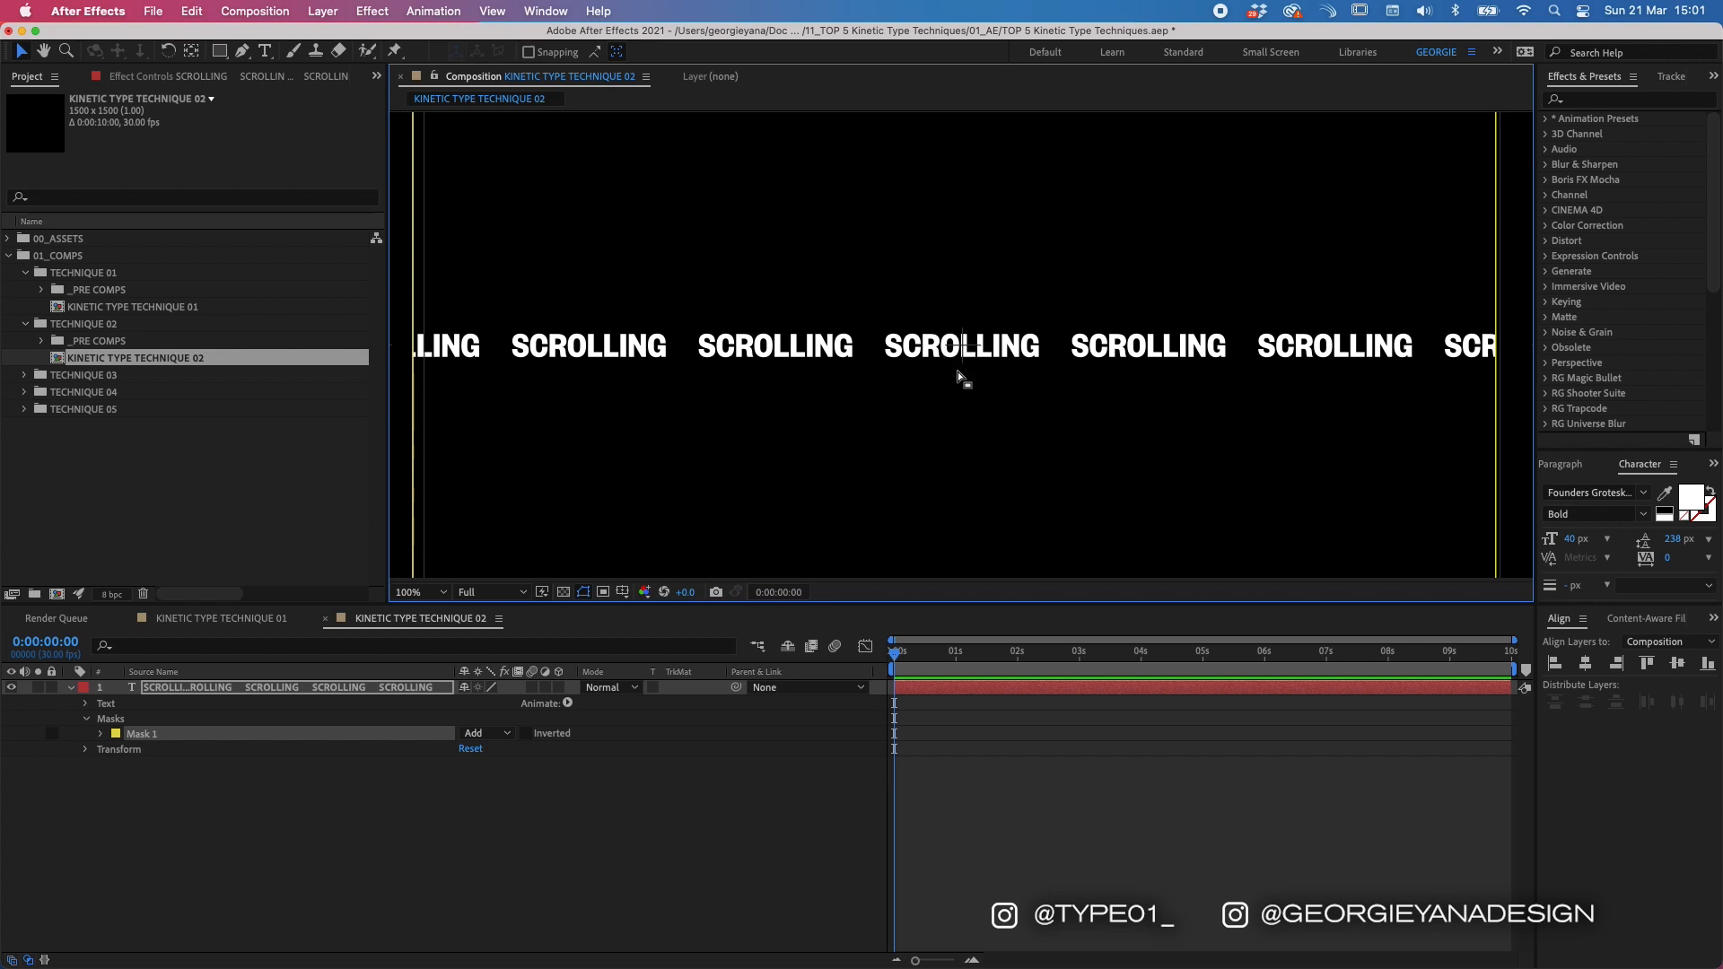
left_click(1496, 384)
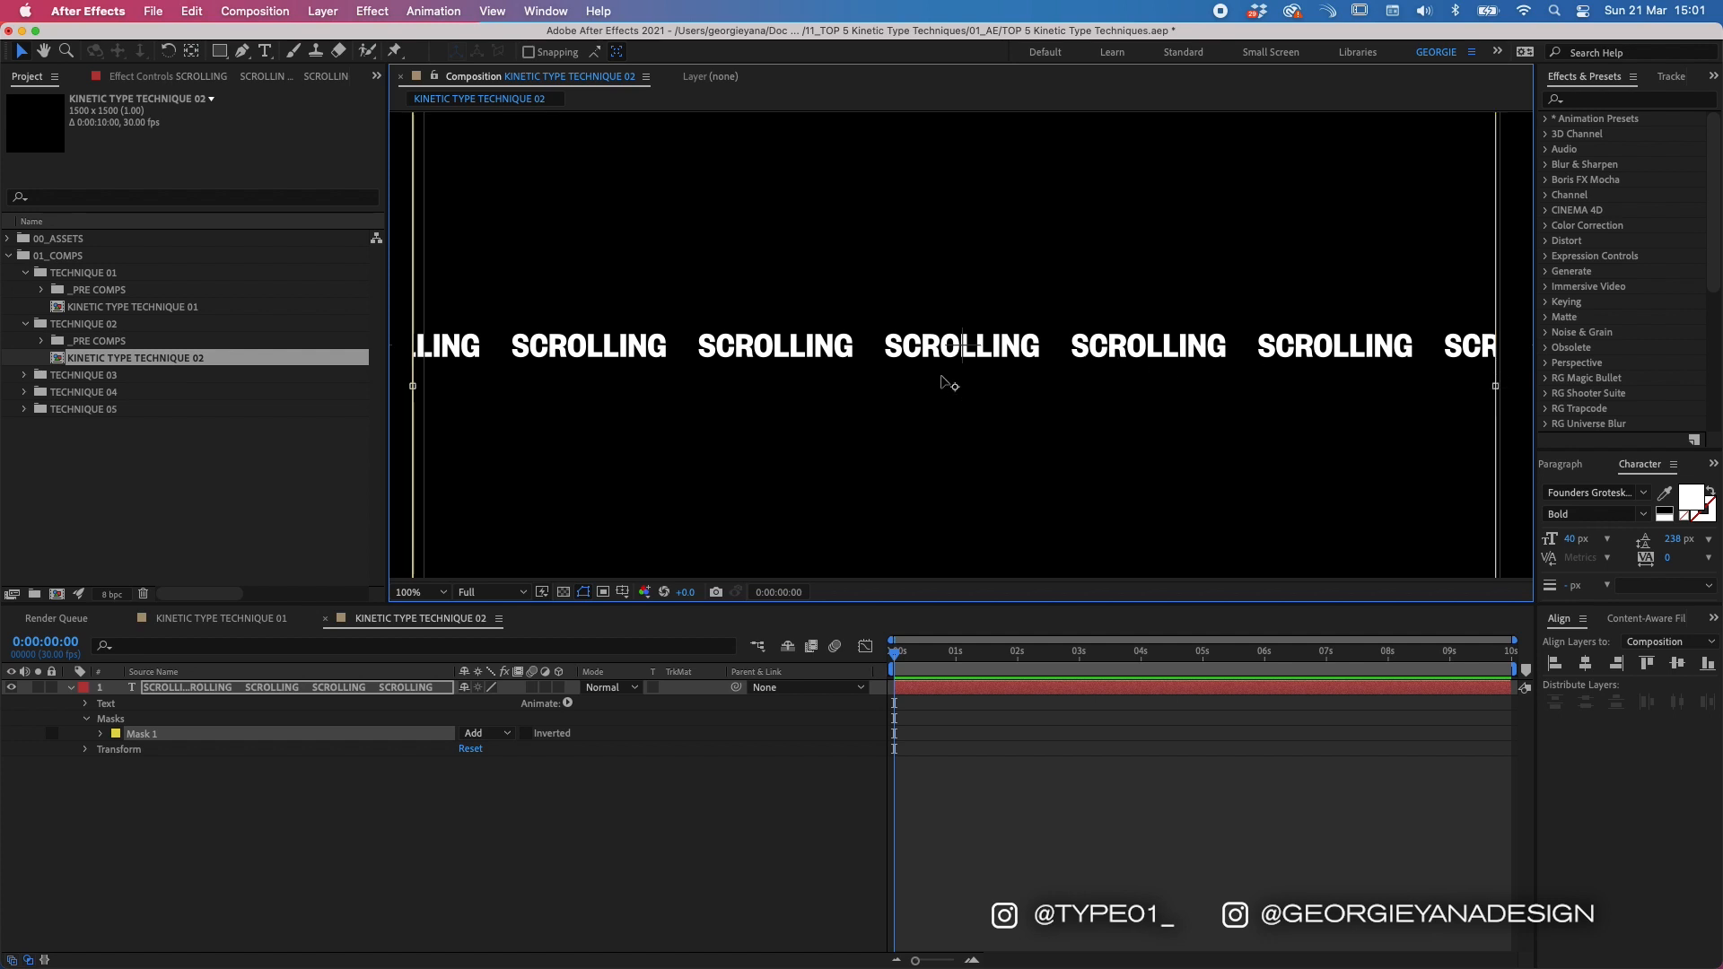
left_click_drag(1049, 417, 1057, 383)
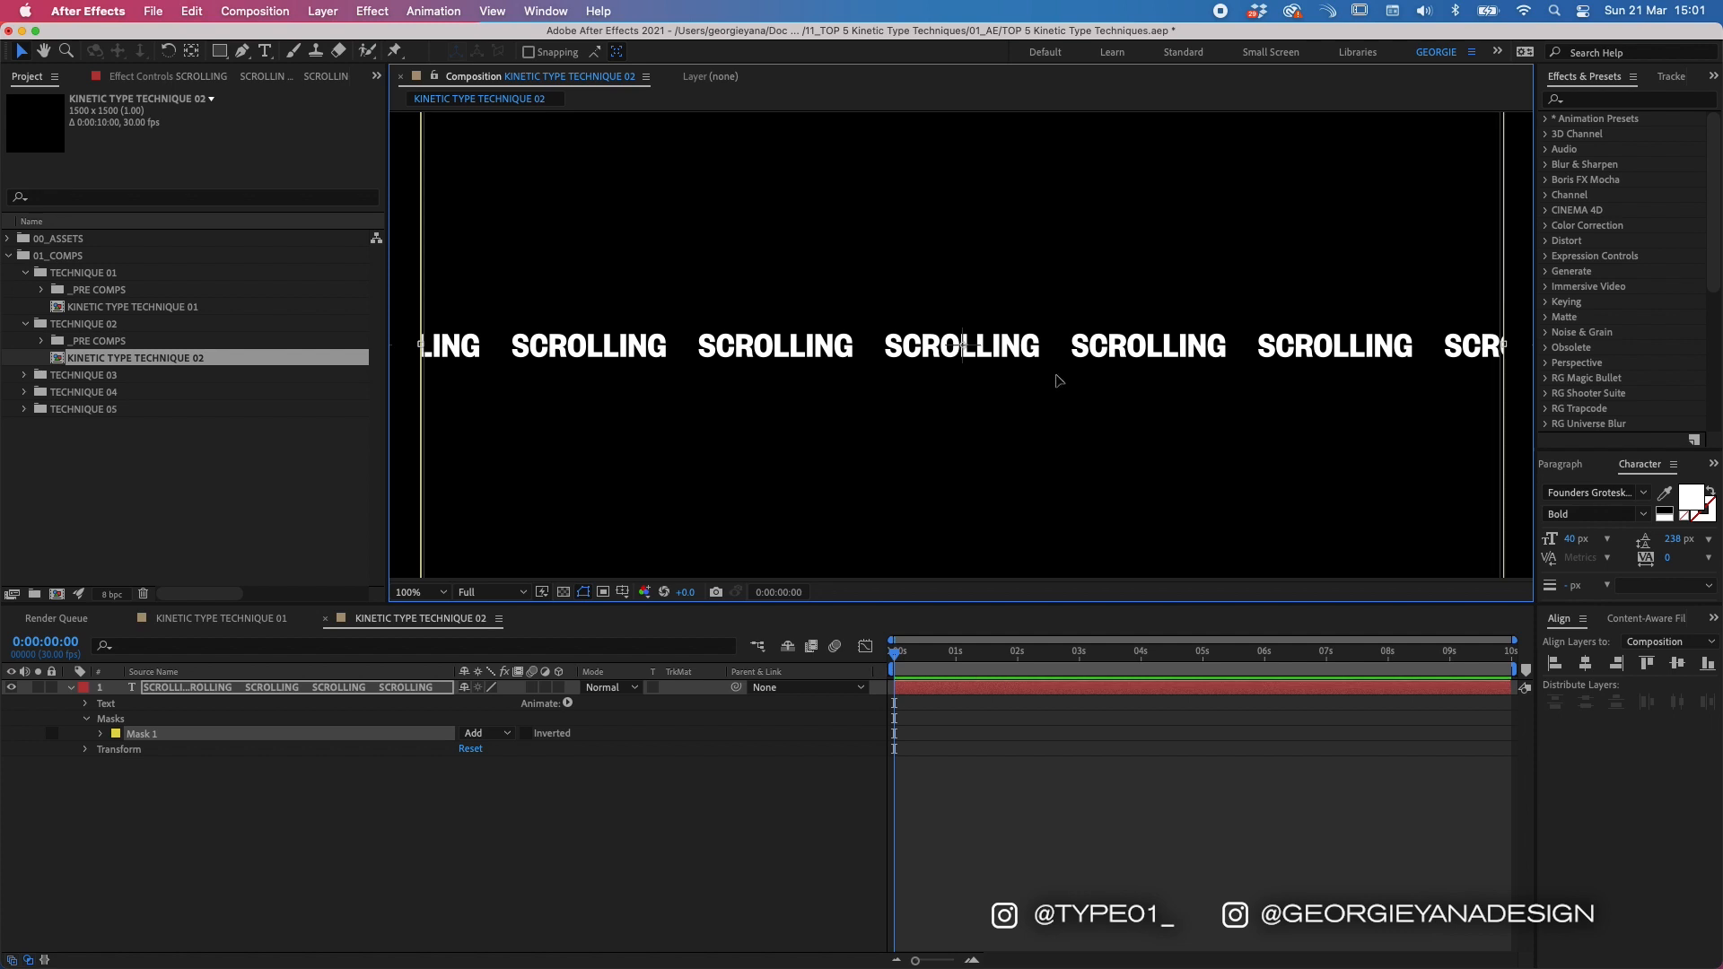
key("shift+slash")
left_click(1089, 775)
key("apostrophe")
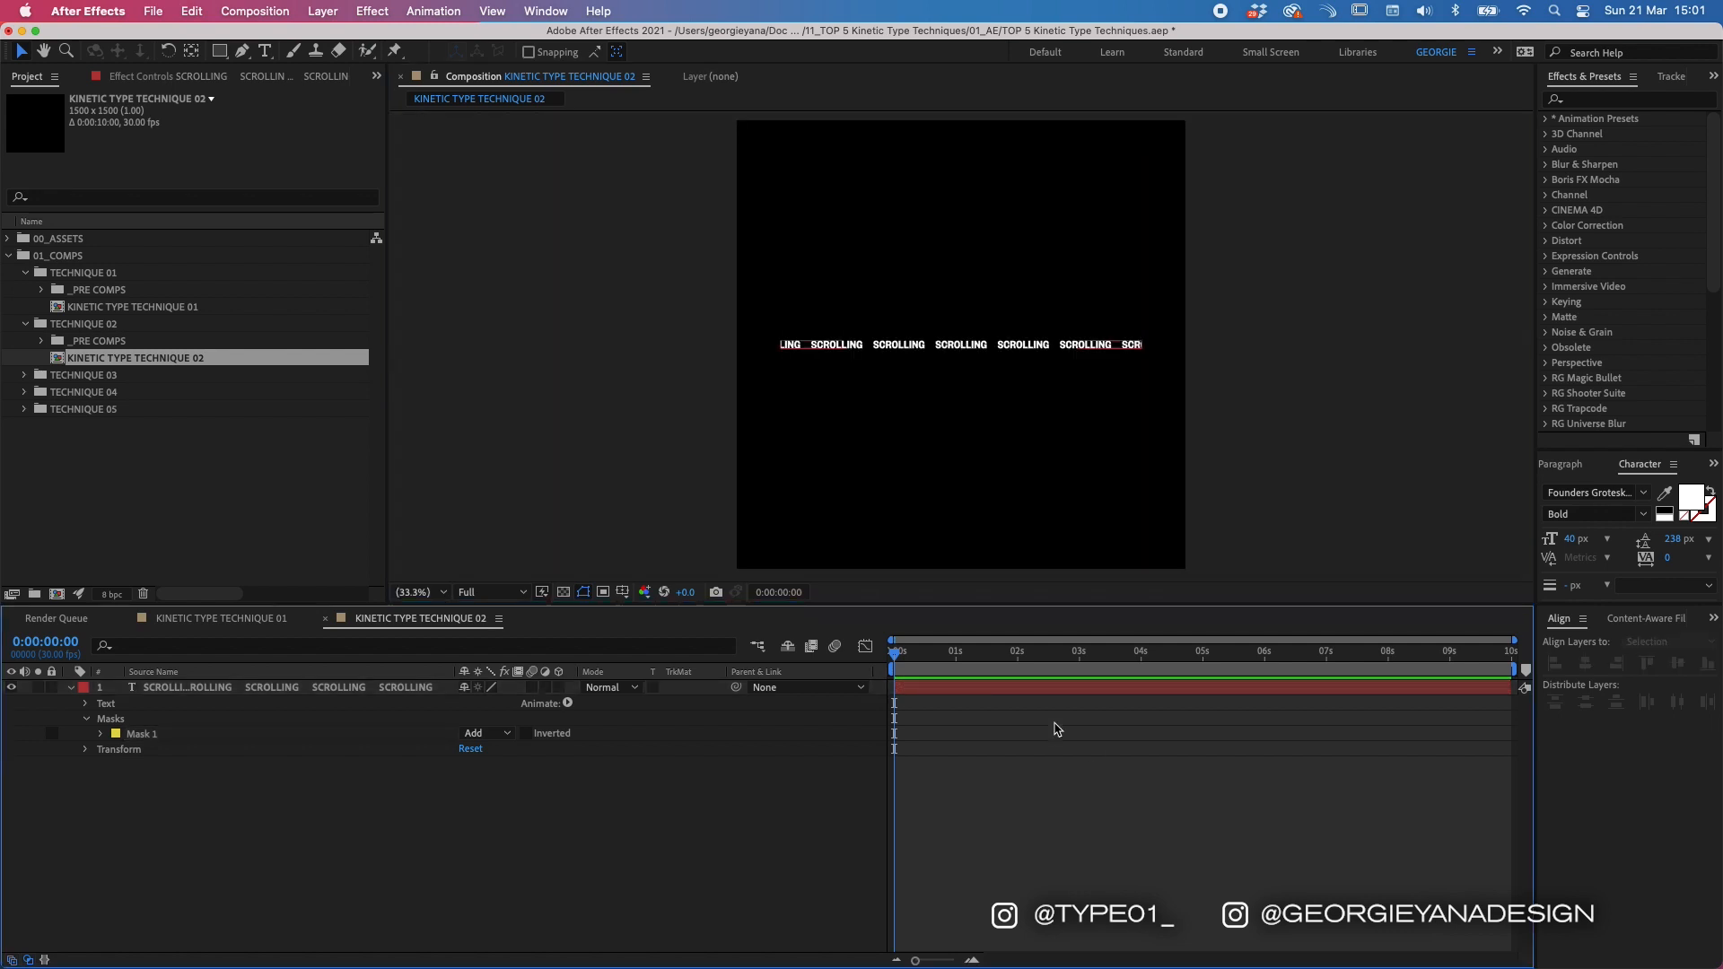
Step: Expand the text layer's Path Options and set Path to Mask 1 so the words follow the square
left_click(969, 689)
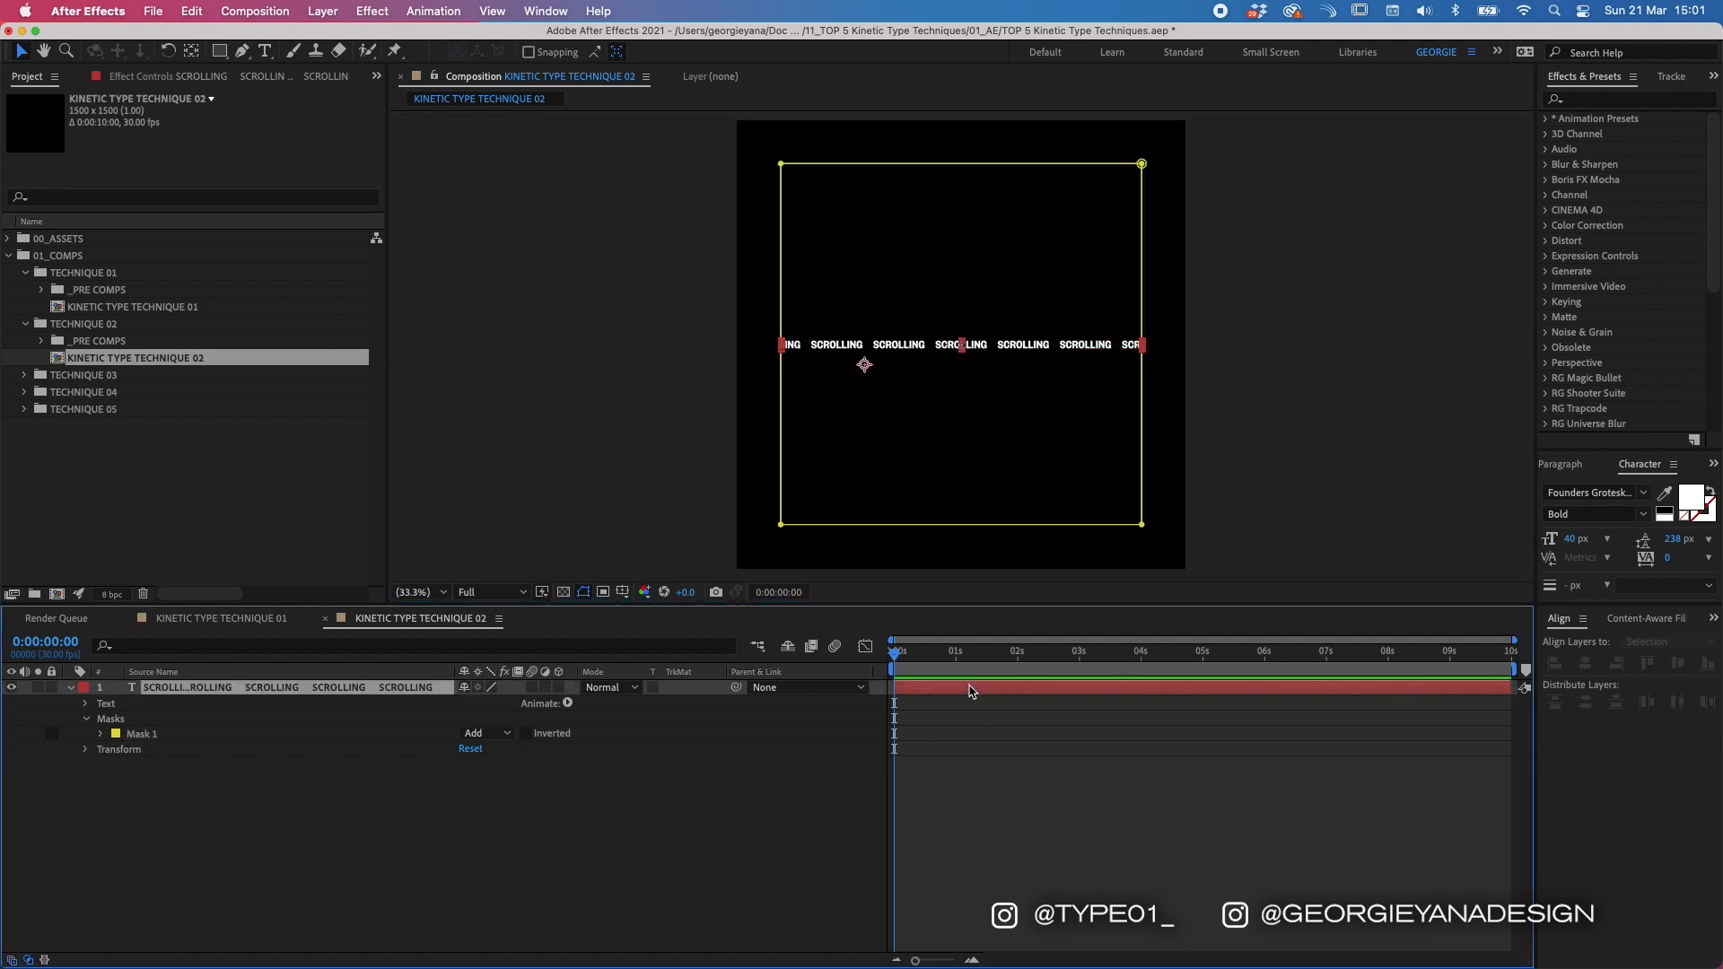
left_click(86, 703)
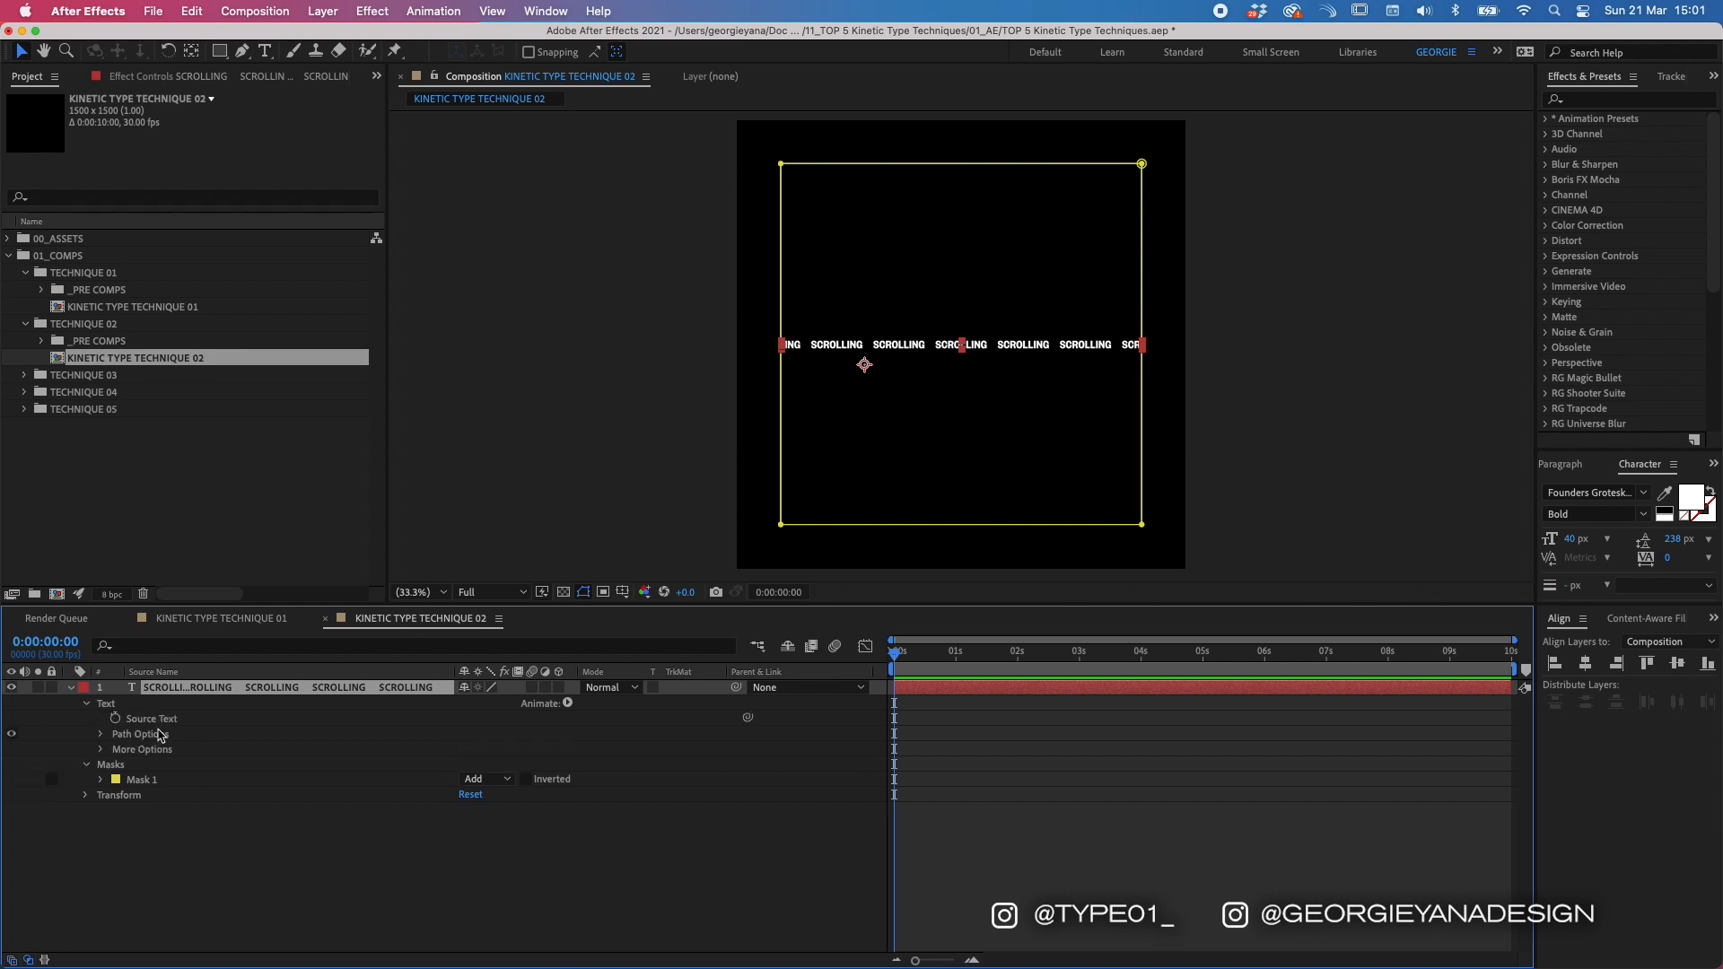
left_click(100, 733)
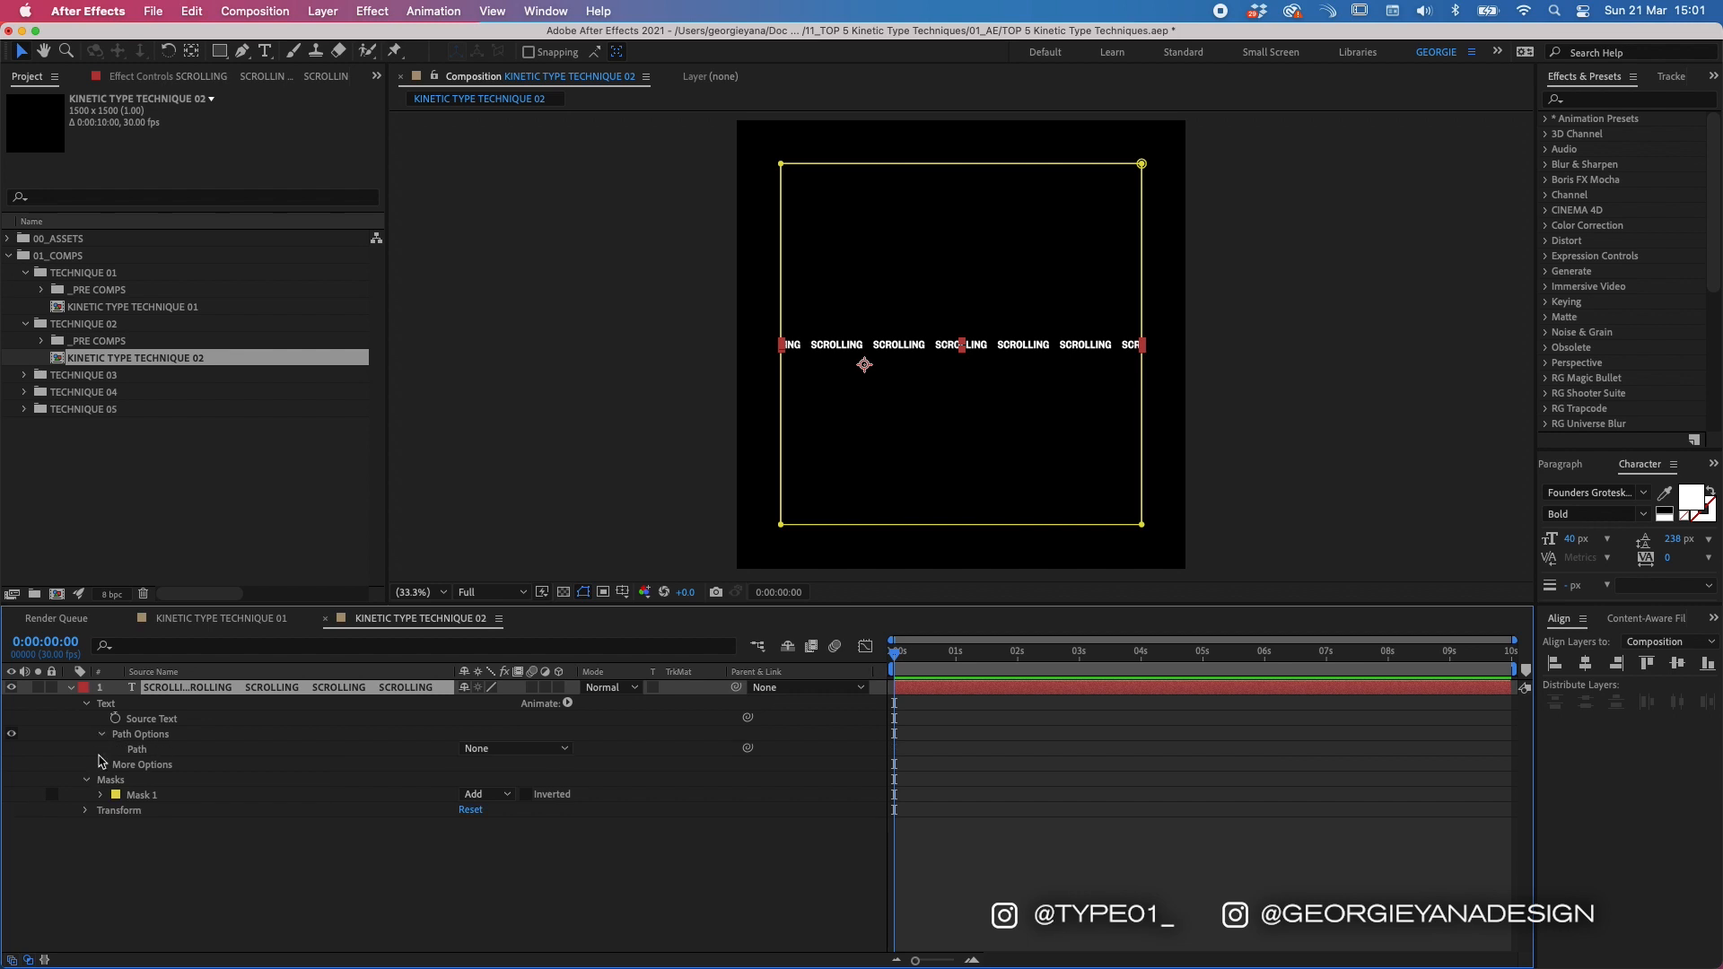
left_click(552, 749)
left_click(499, 797)
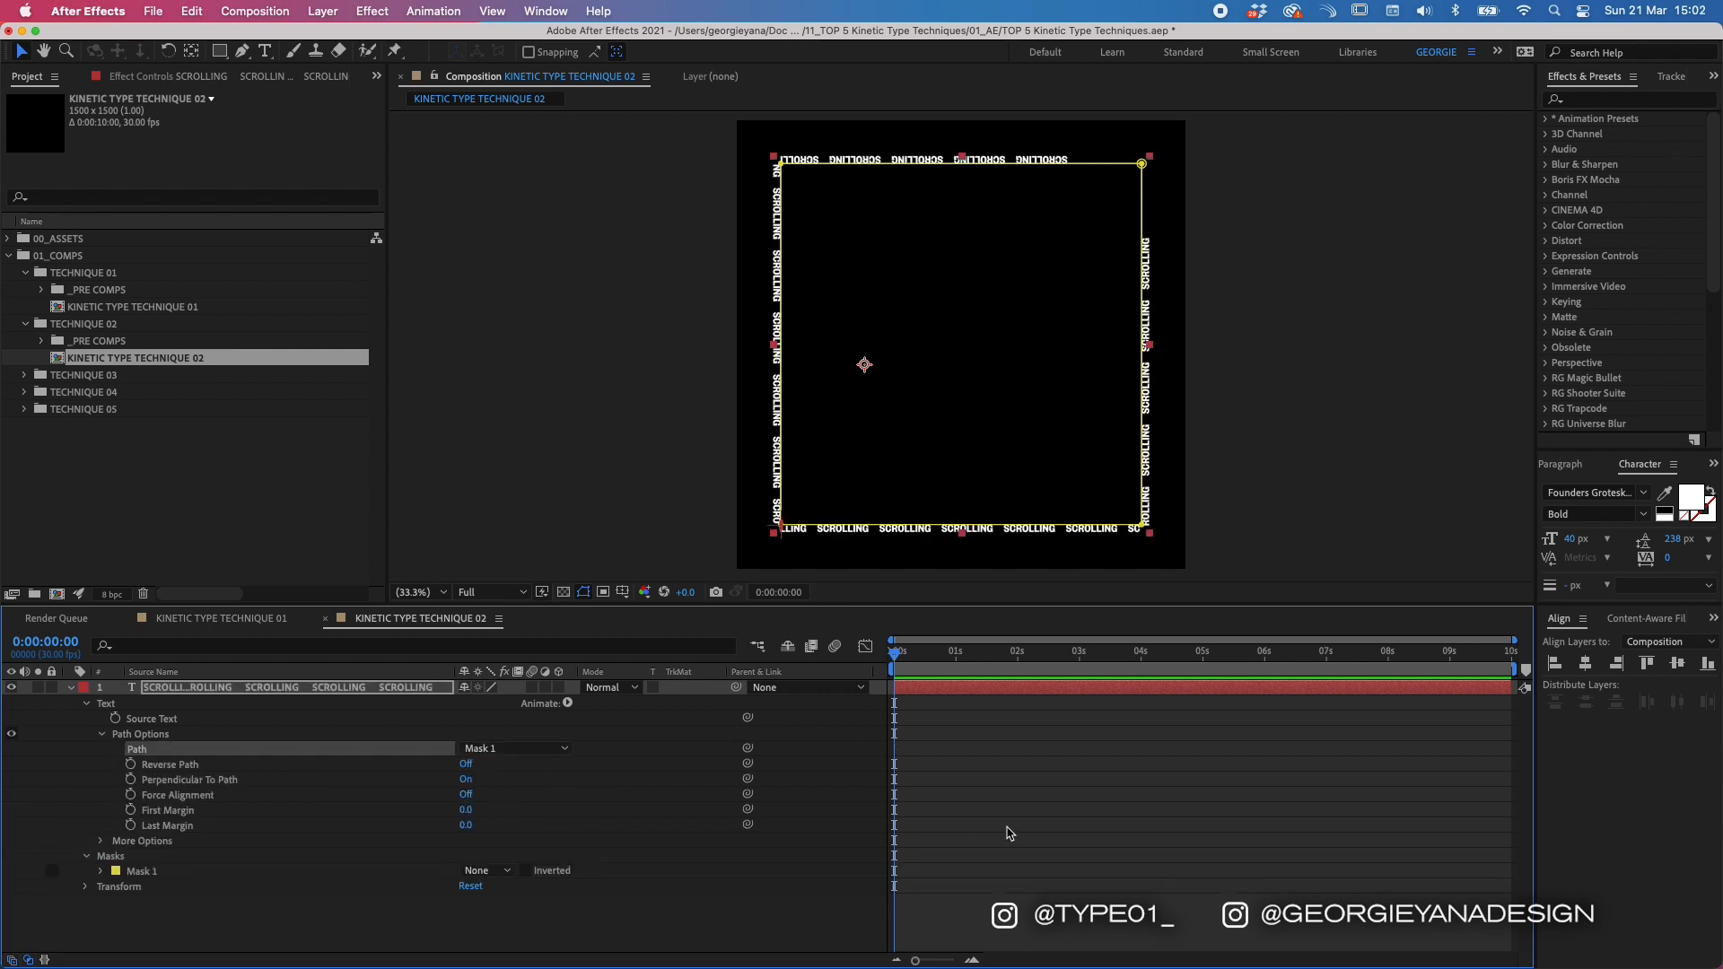
left_click(1008, 833)
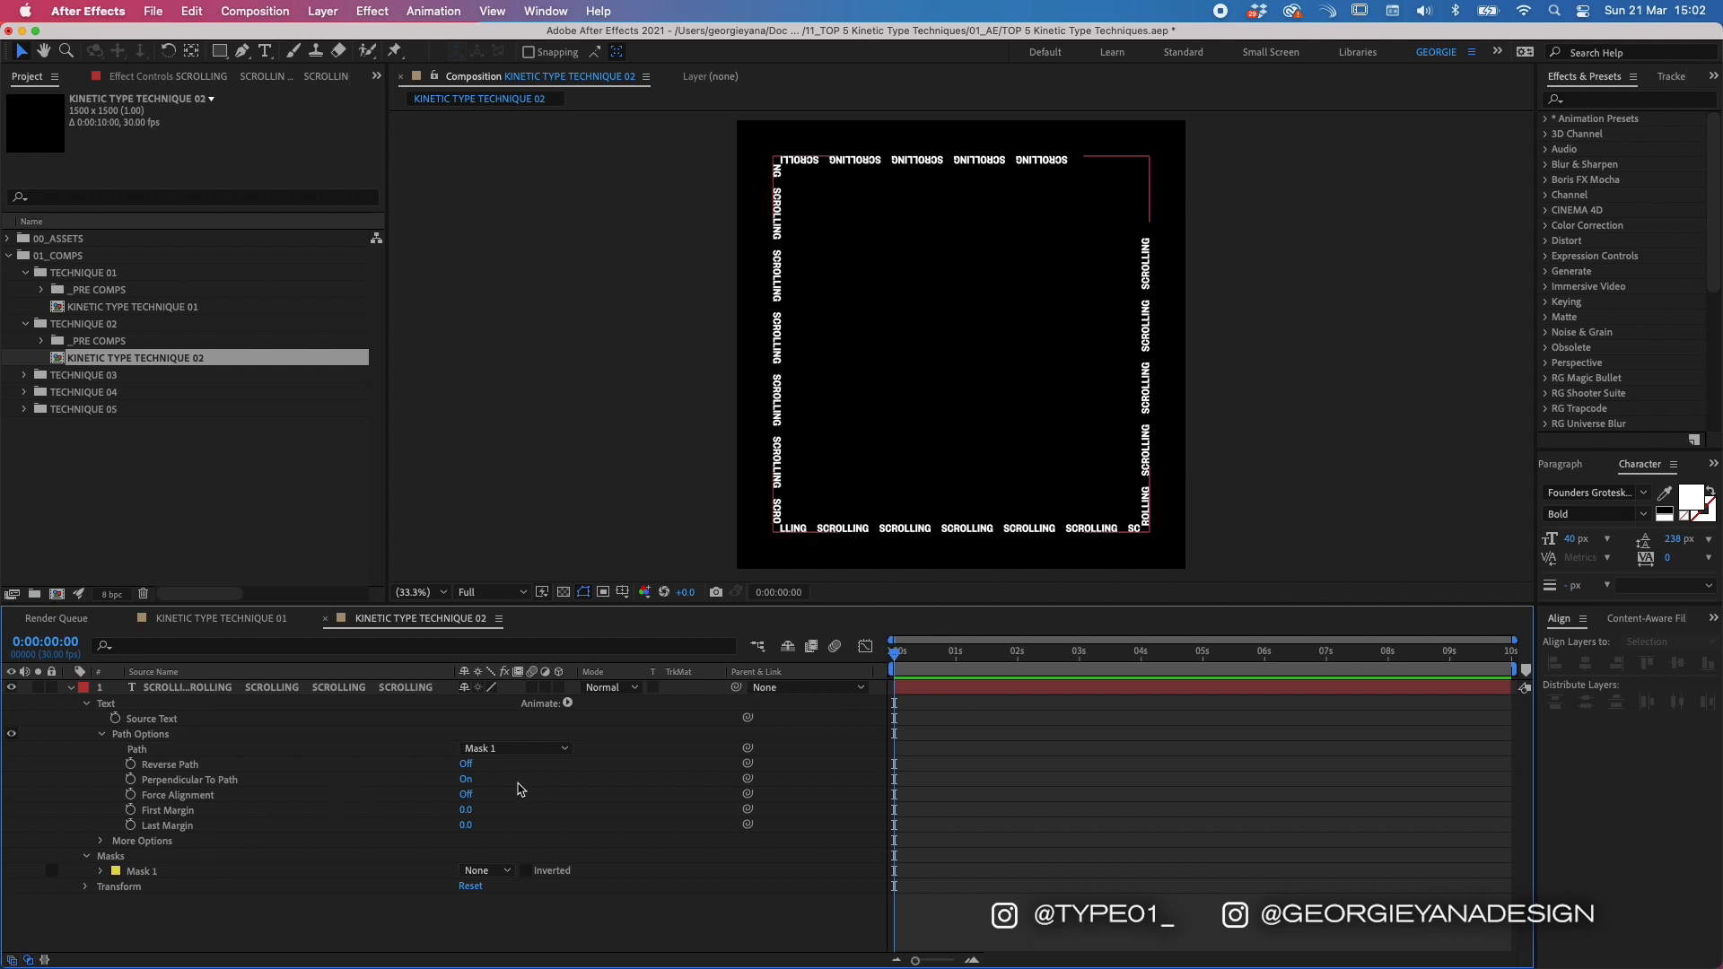
Step: Set Path back to None, then extend the text box to the right and fill it with more SCROLLING repeats
left_click(511, 748)
left_click(942, 690)
key("comma")
key("comma")
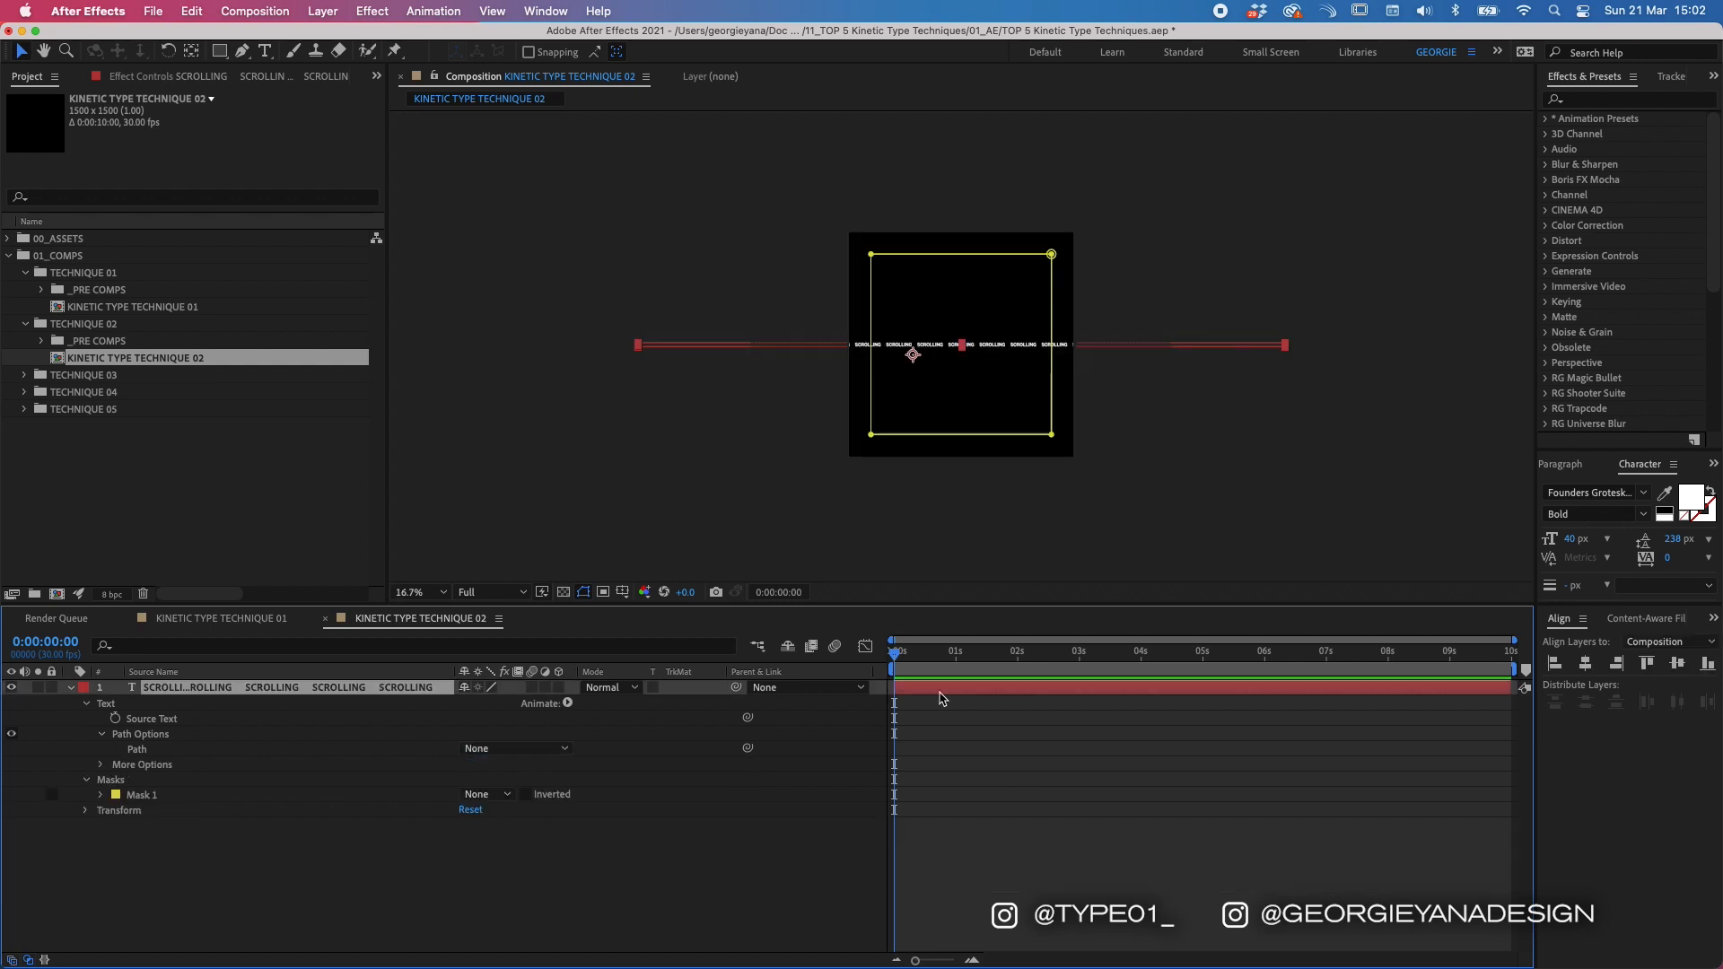
double_click(942, 690)
left_click_drag(1125, 351, 1217, 350)
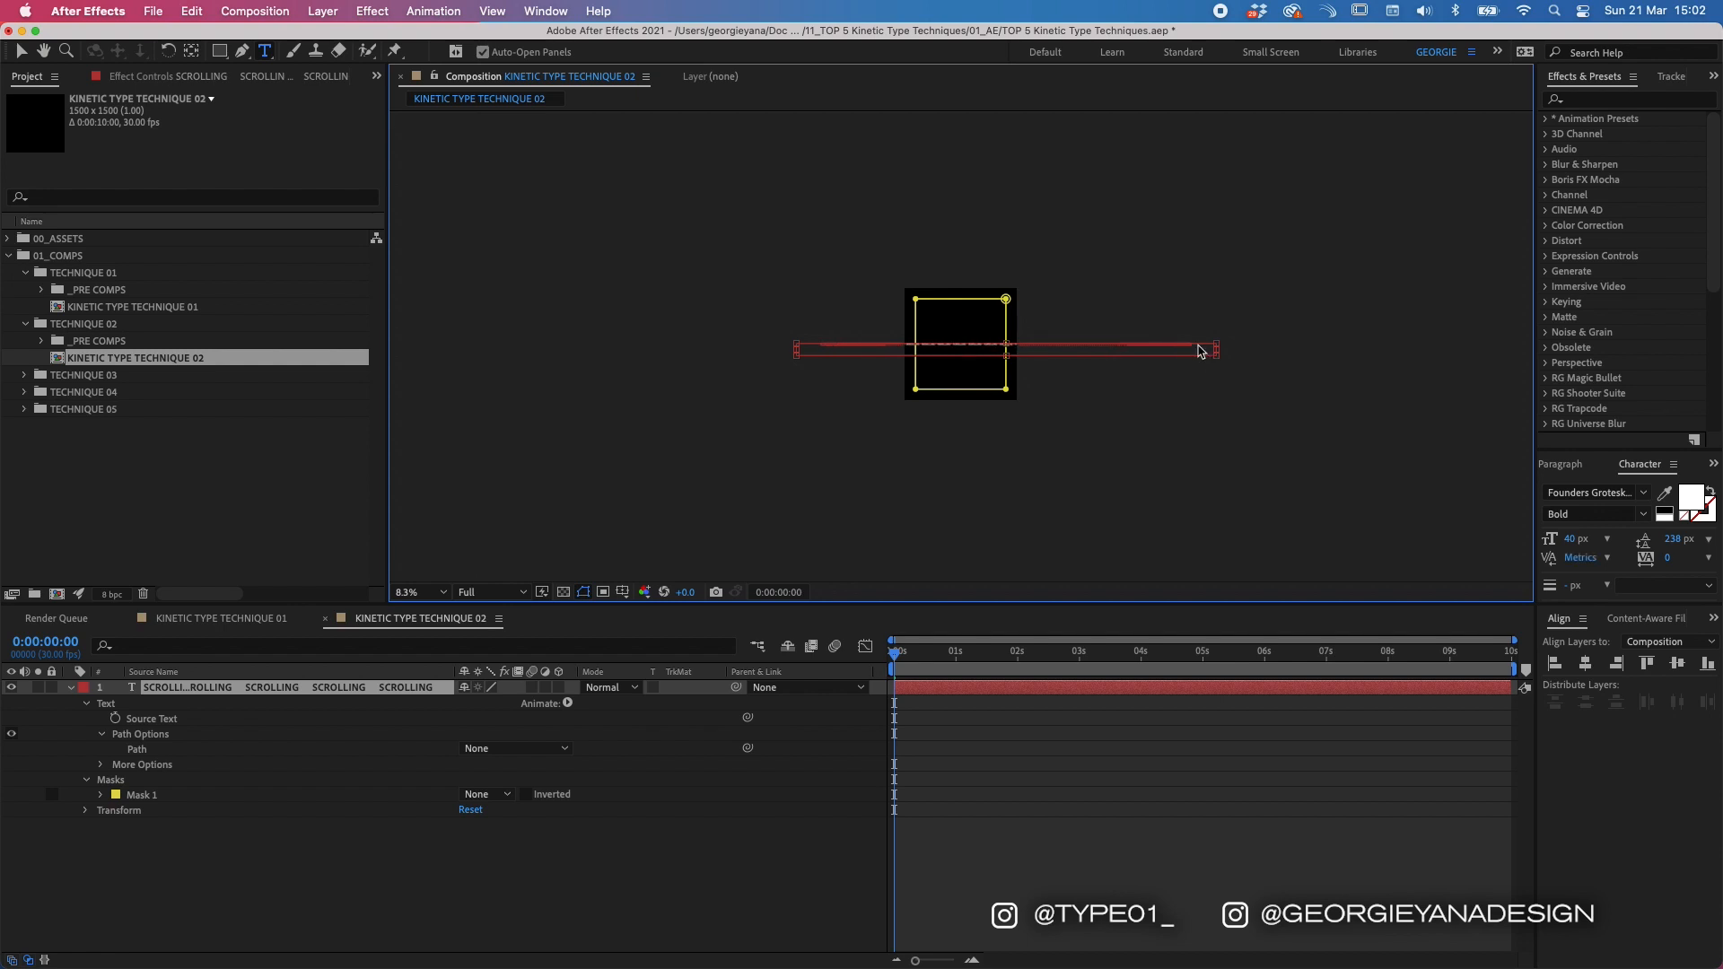
left_click(980, 699)
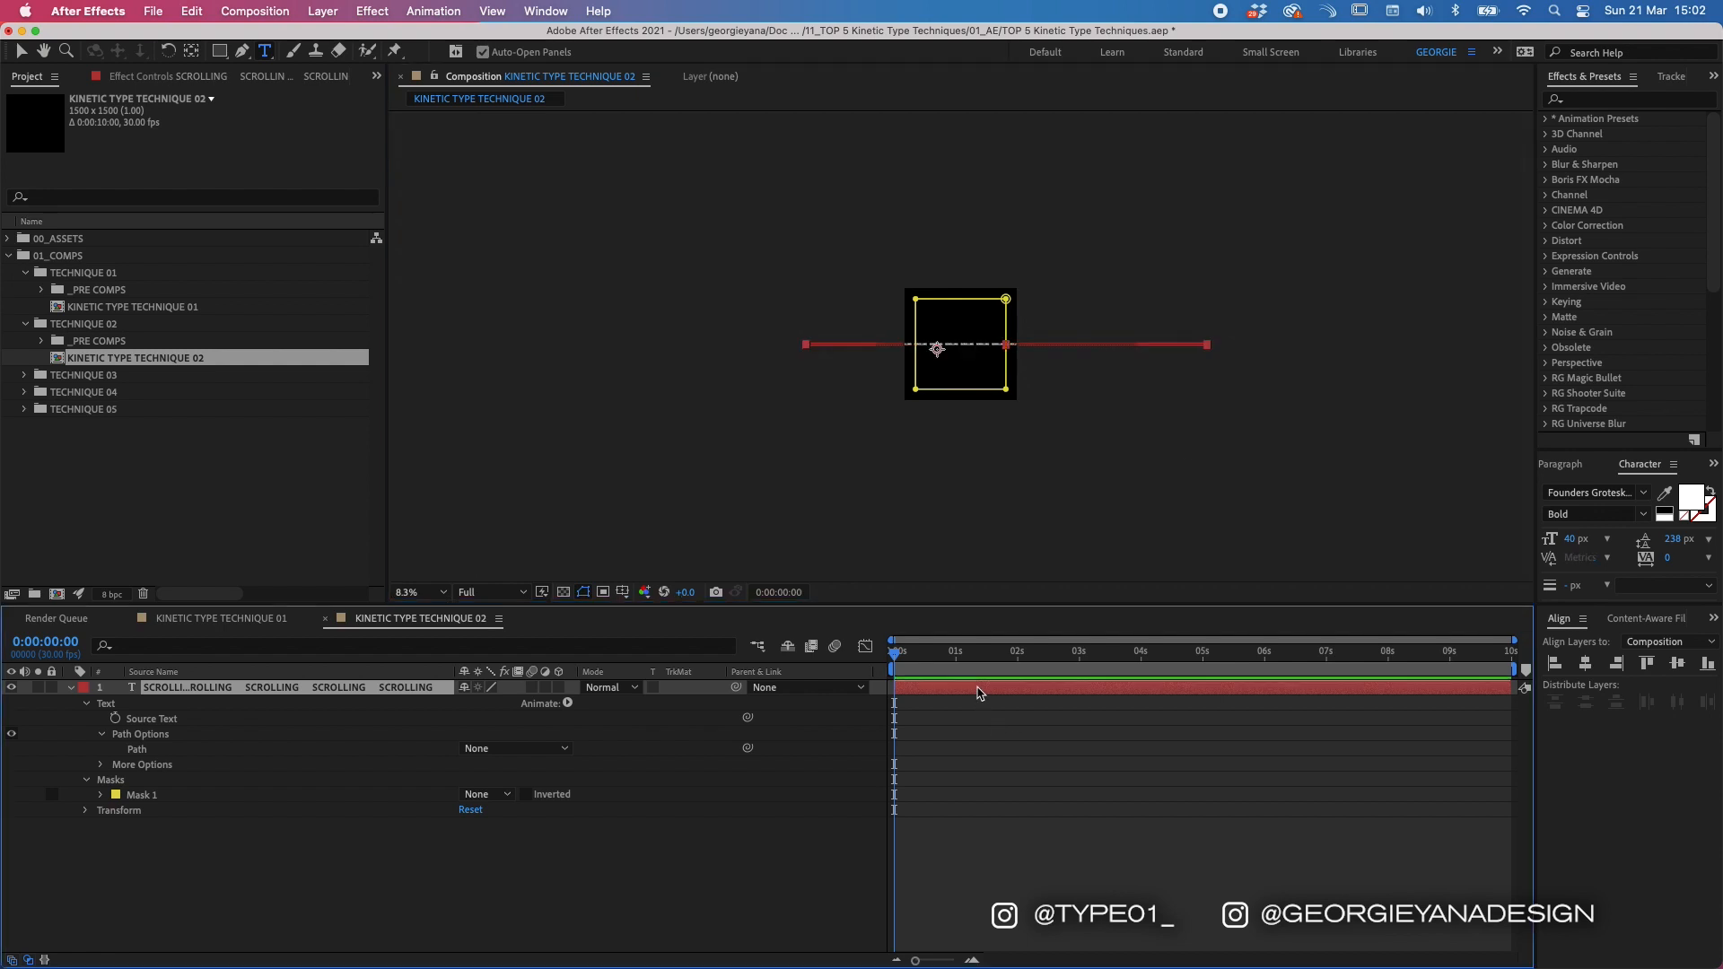
Step: Reassign Mask 1 as the path for the lengthened SCROLLING line
left_click(520, 752)
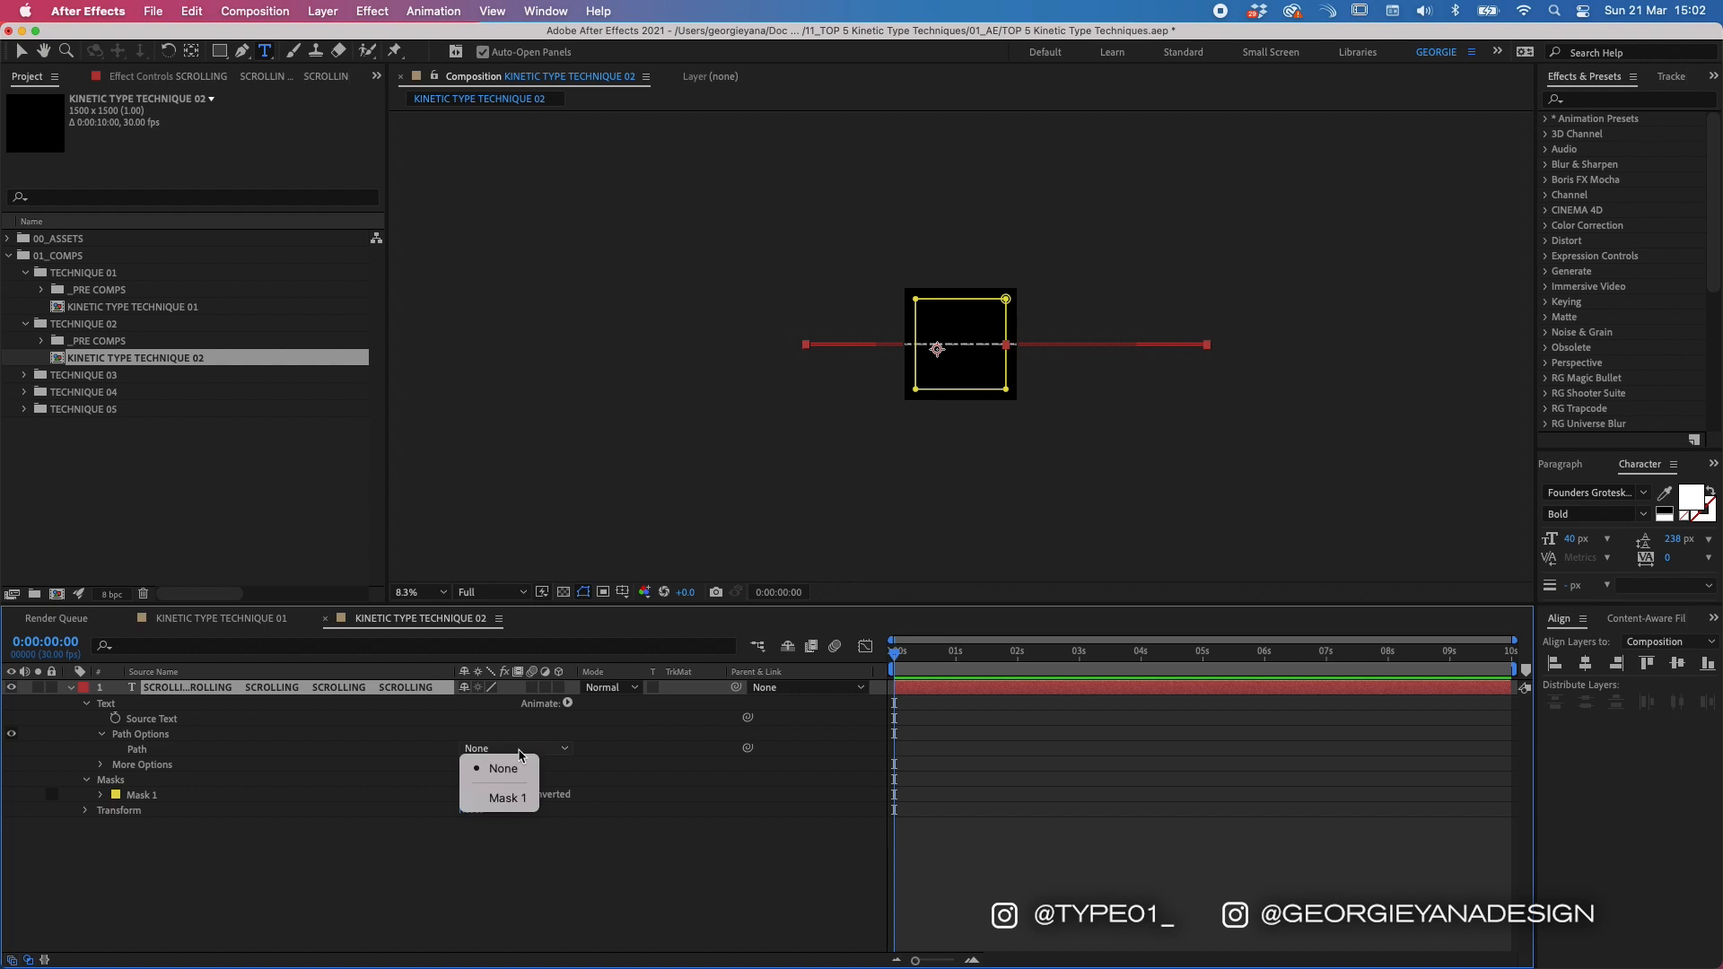
left_click(503, 797)
left_click(978, 834)
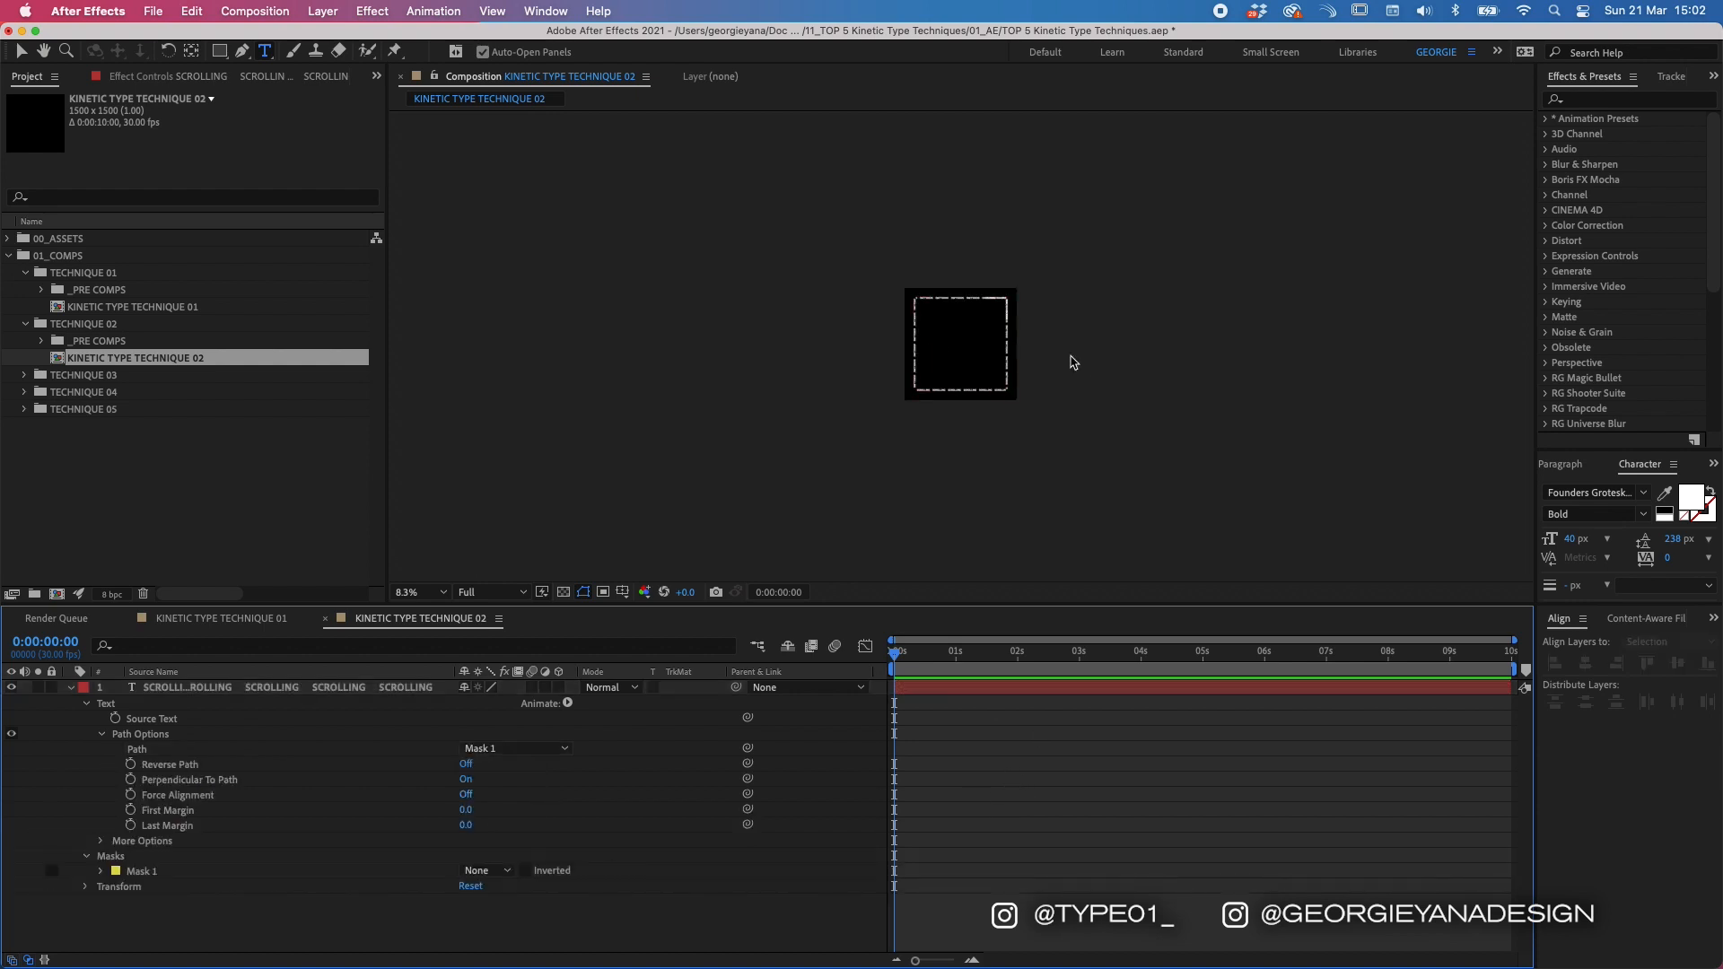
Step: Delete the surplus SCROLLING repeats so the text does not overlap itself where the square path's ends meet
key("period")
key("period")
key("period")
key("period")
left_click(1146, 414)
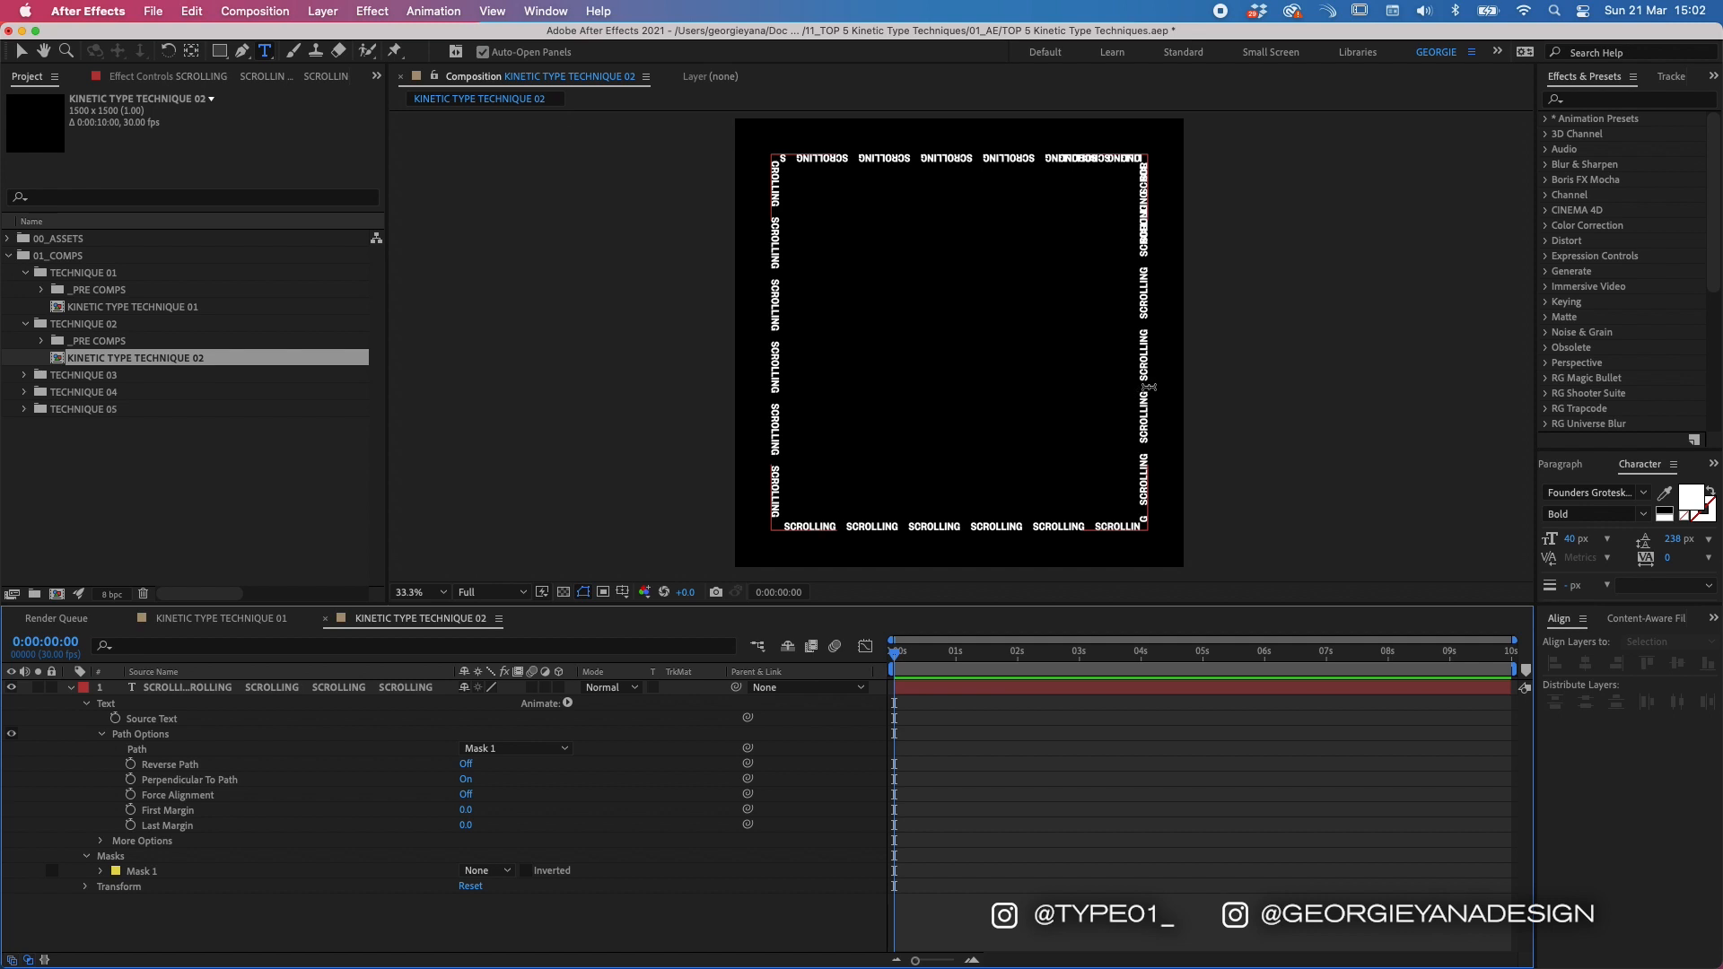
left_click(1146, 391)
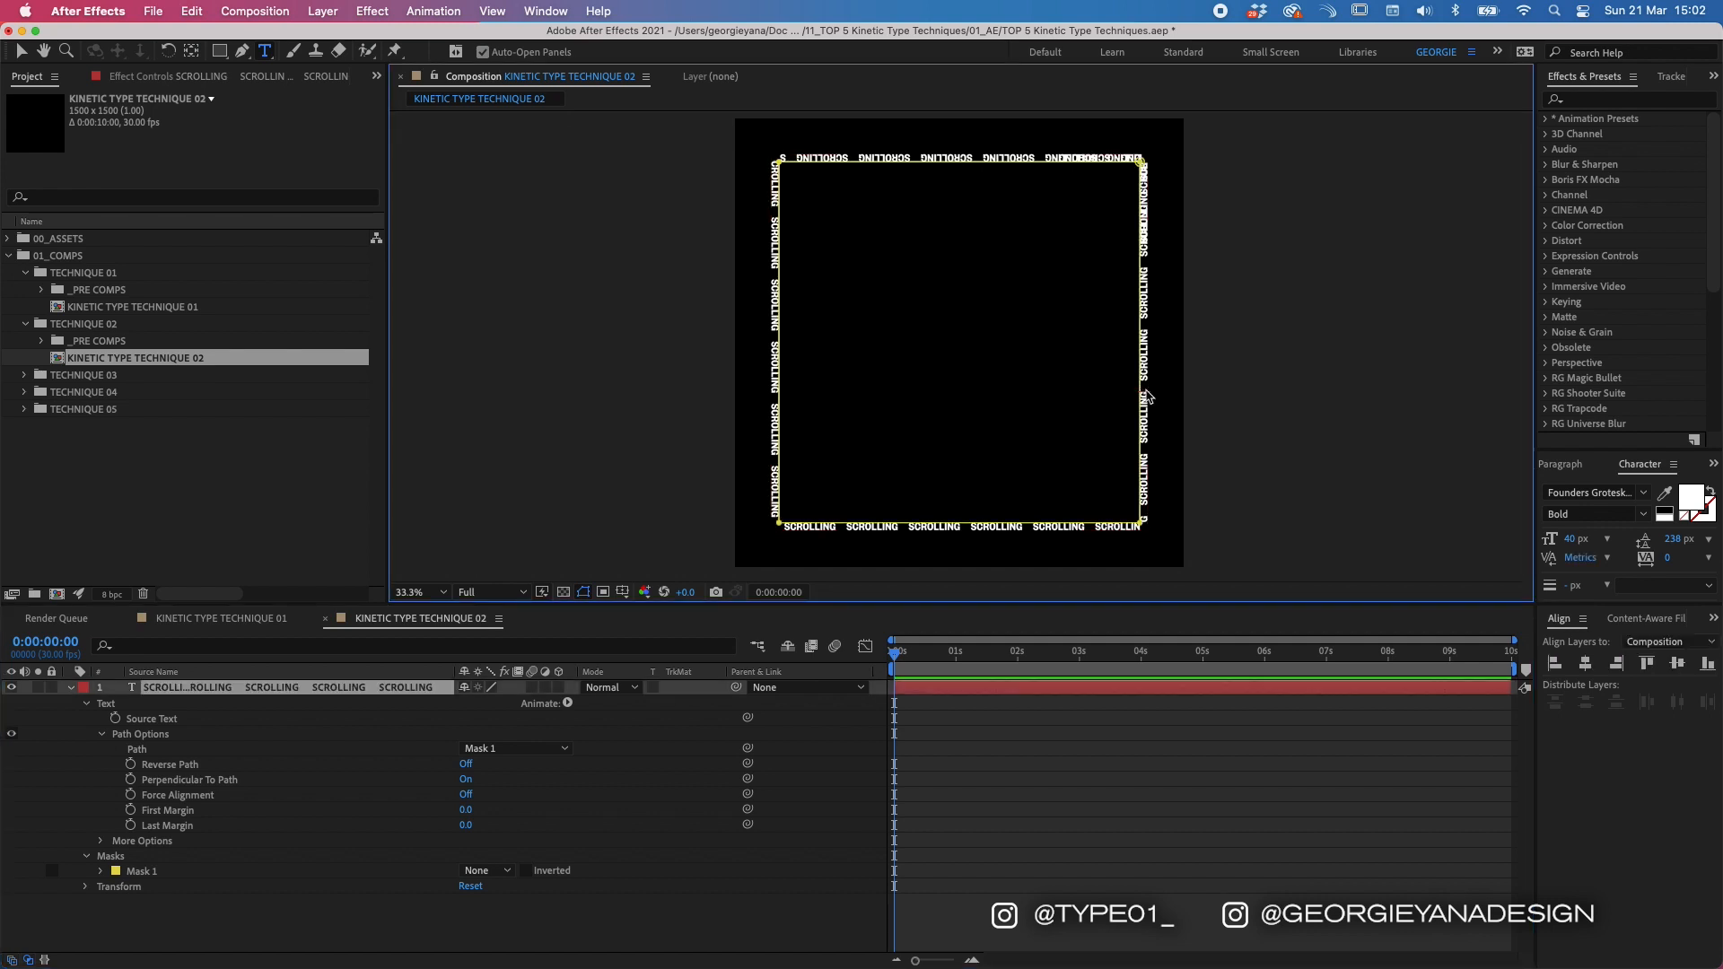
left_click_drag(1145, 419, 1143, 516)
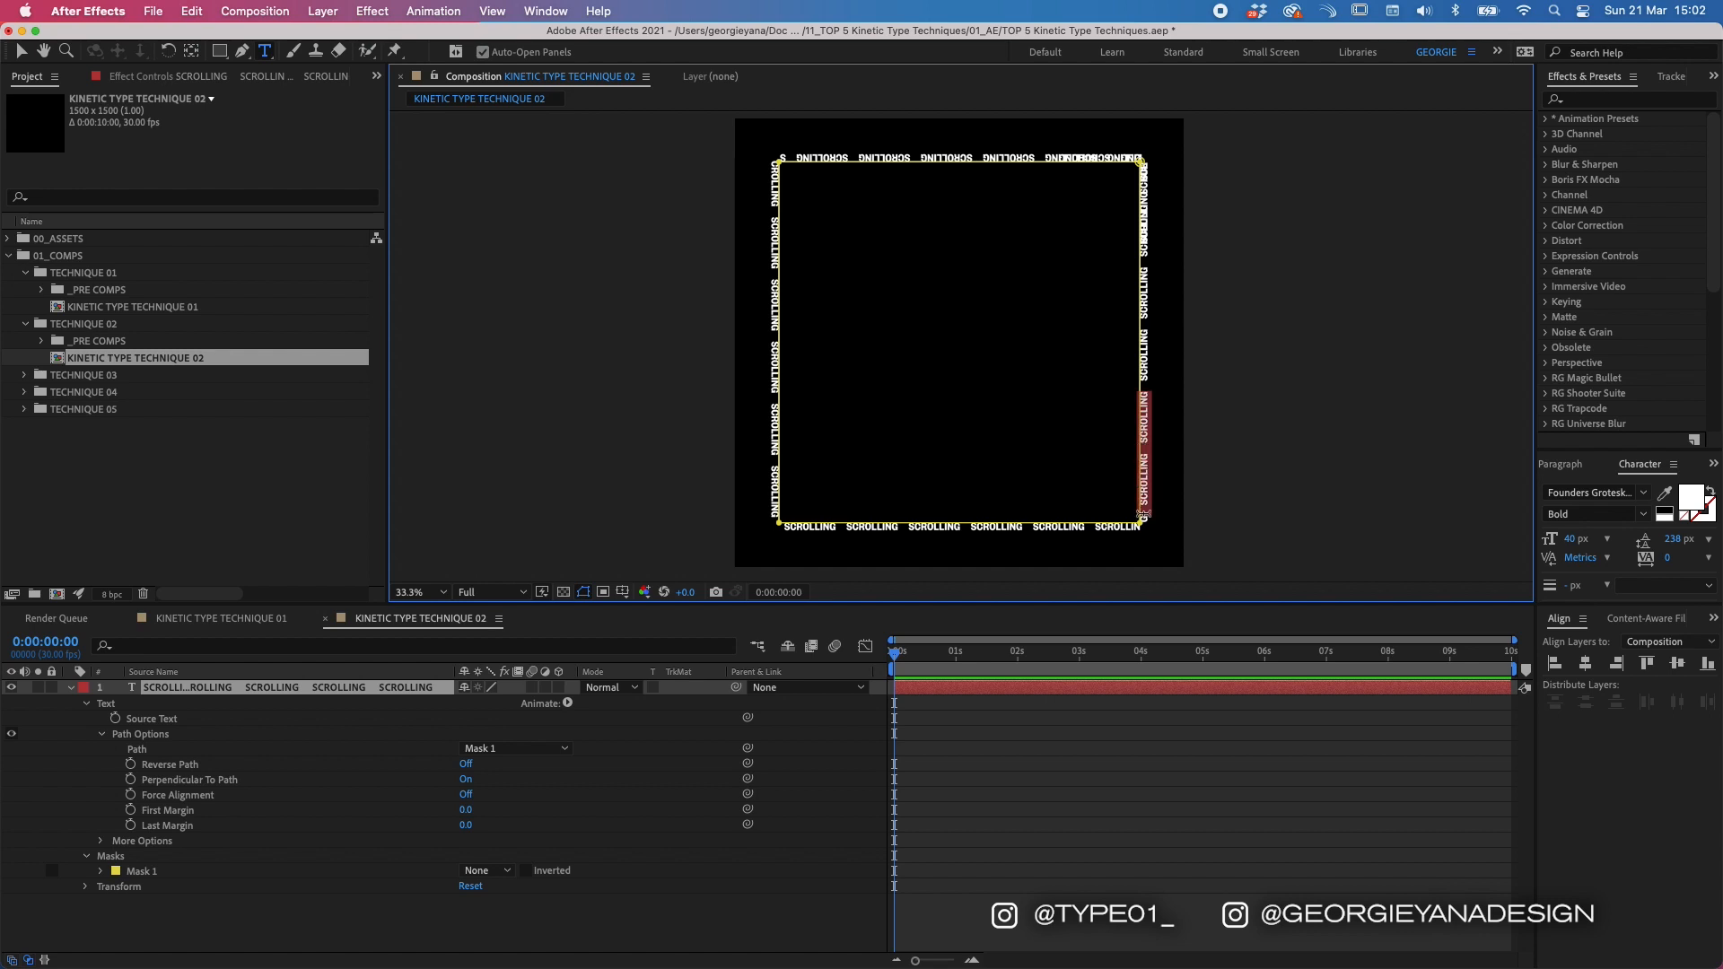
key("BackSpace")
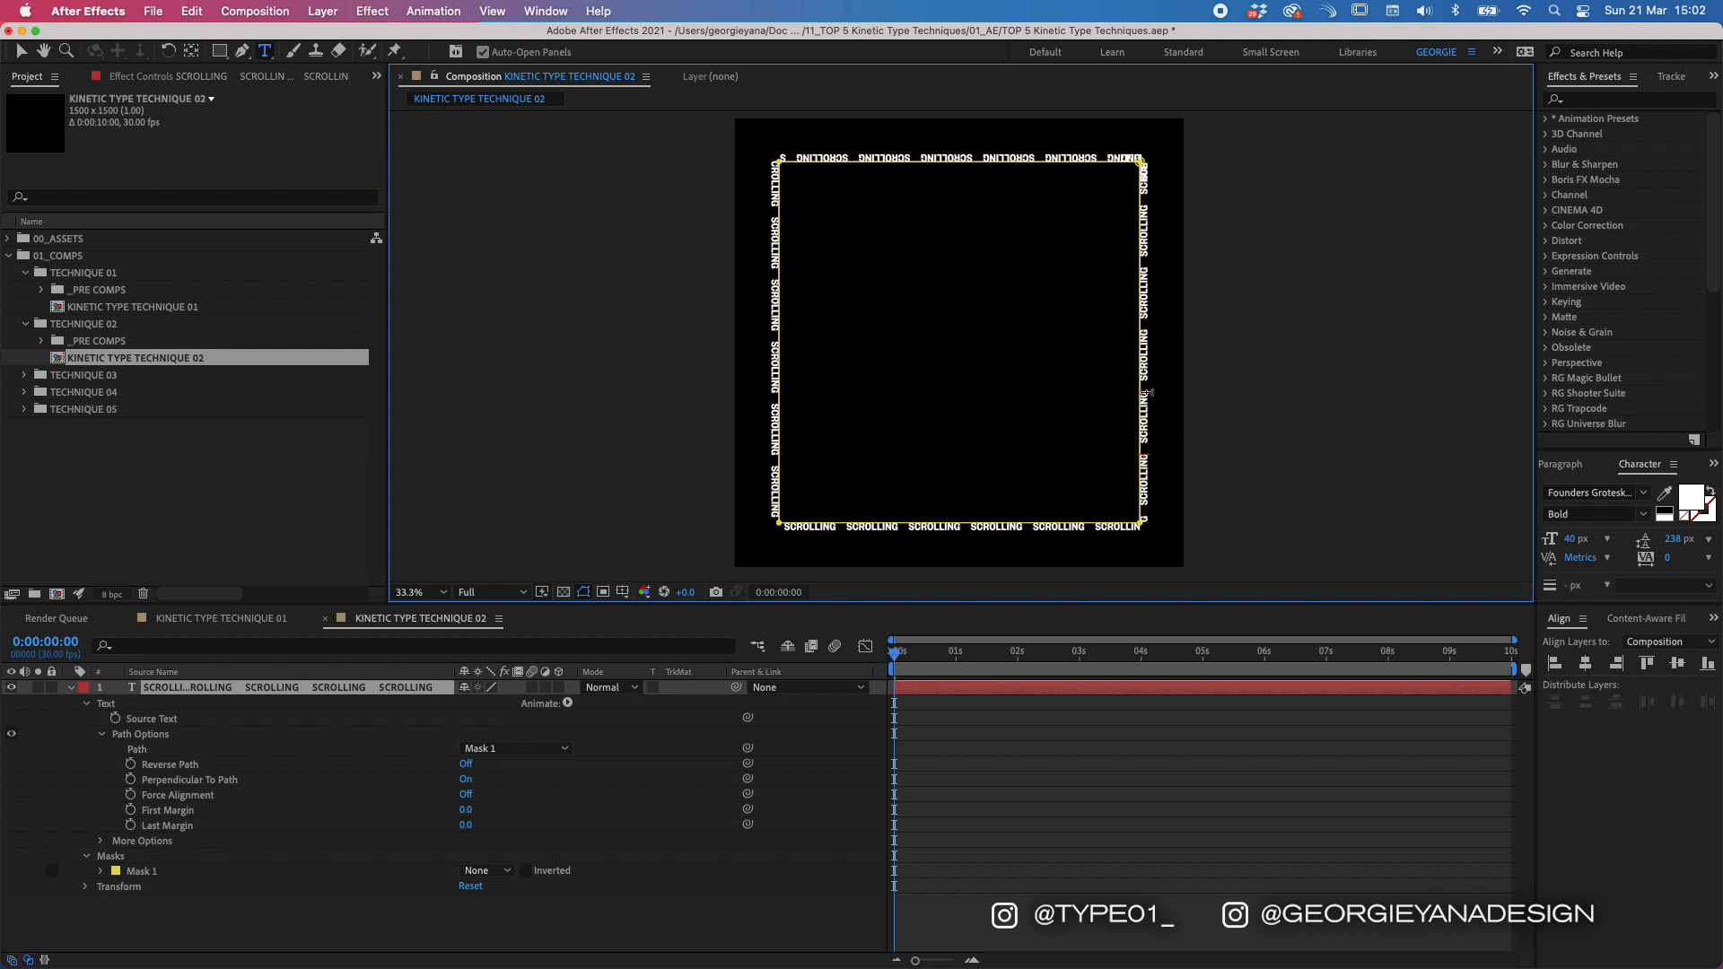
left_click_drag(1146, 395, 1147, 442)
key("BackSpace")
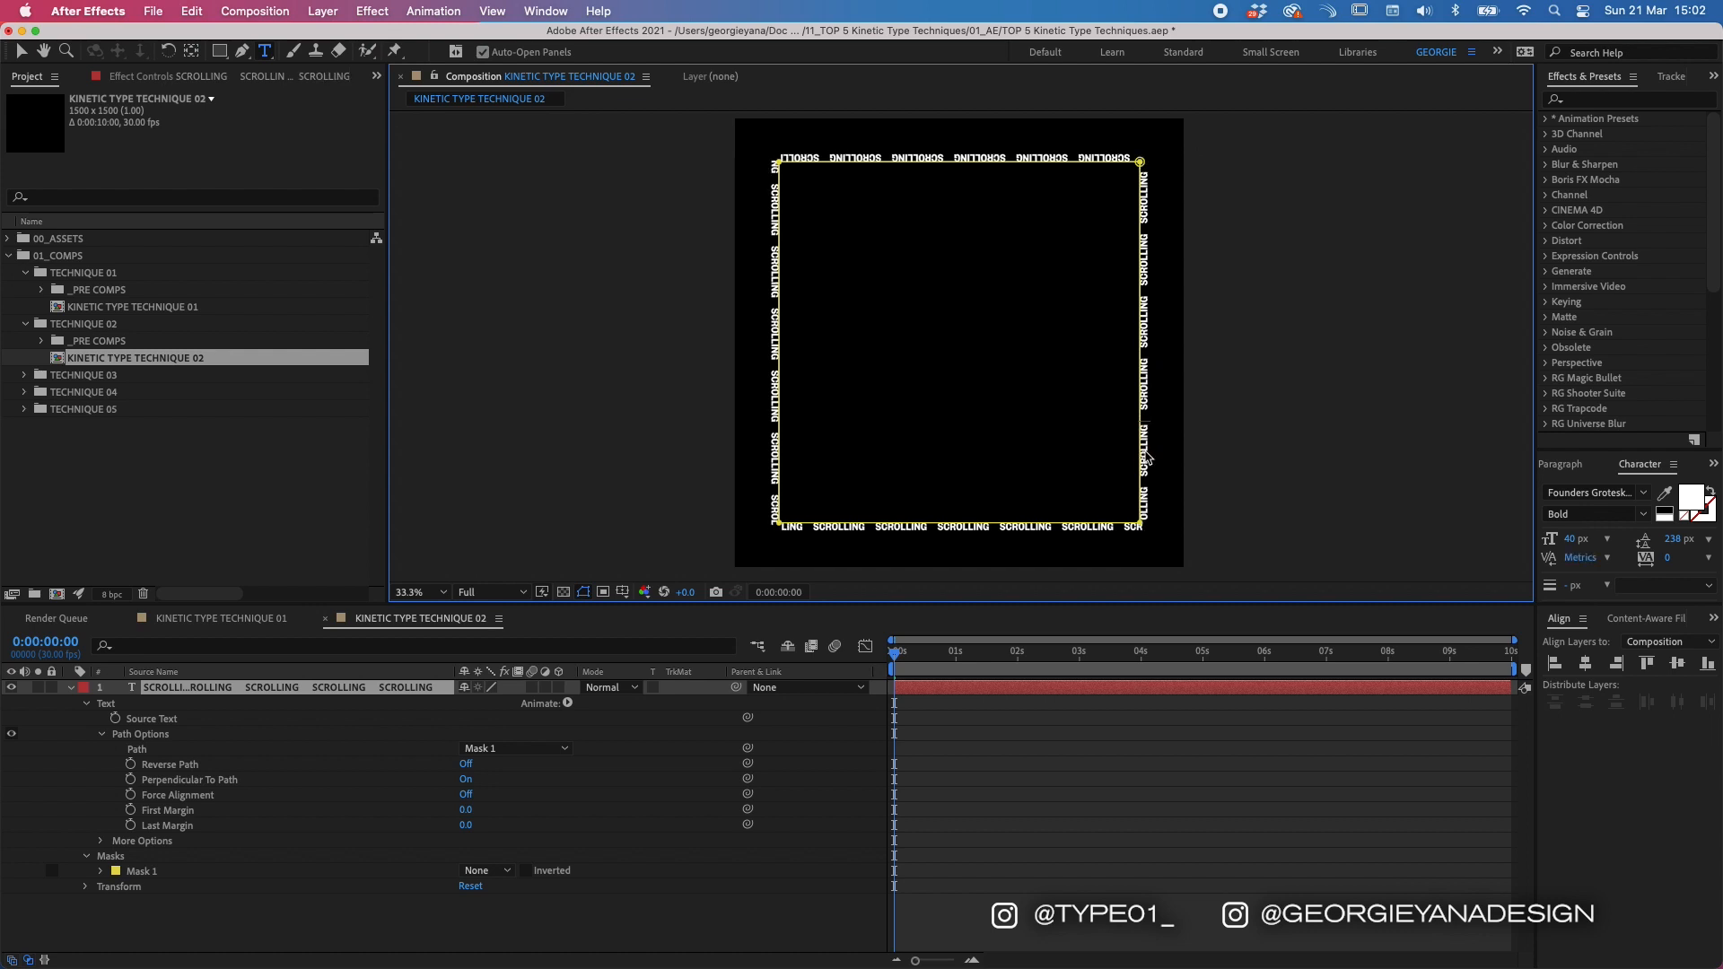
Step: Set the font size of all the path text to 40.2 px to close the gap around the square
key("super+a")
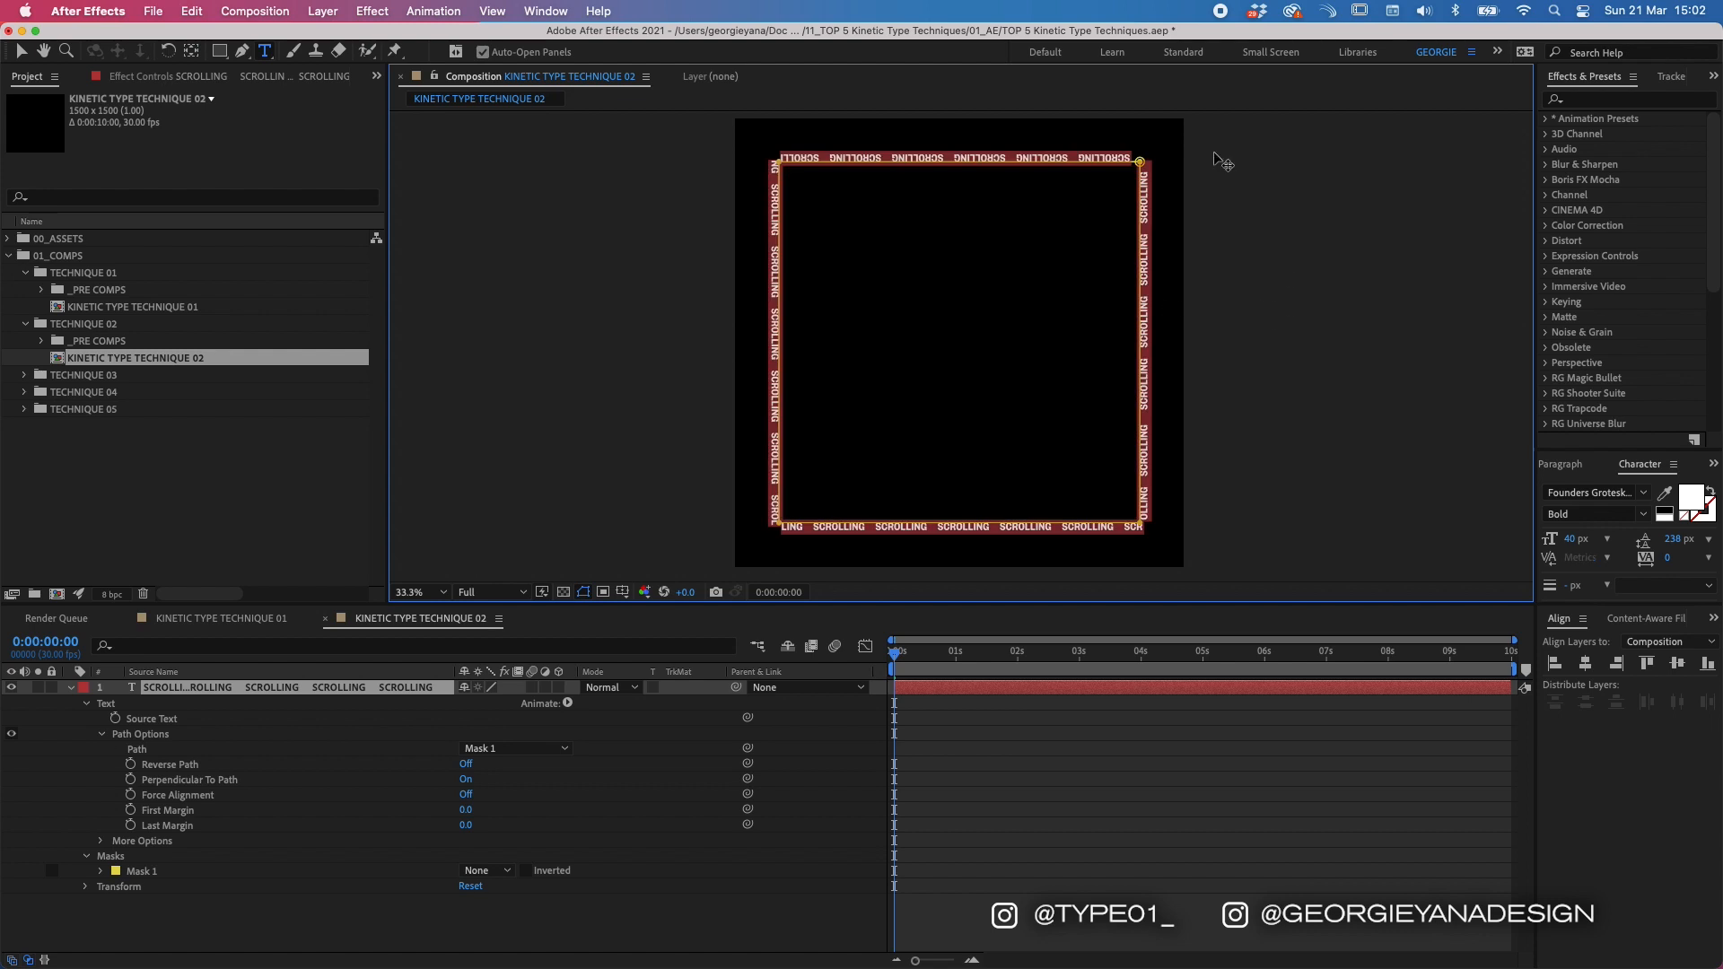
left_click(1577, 540)
type("40")
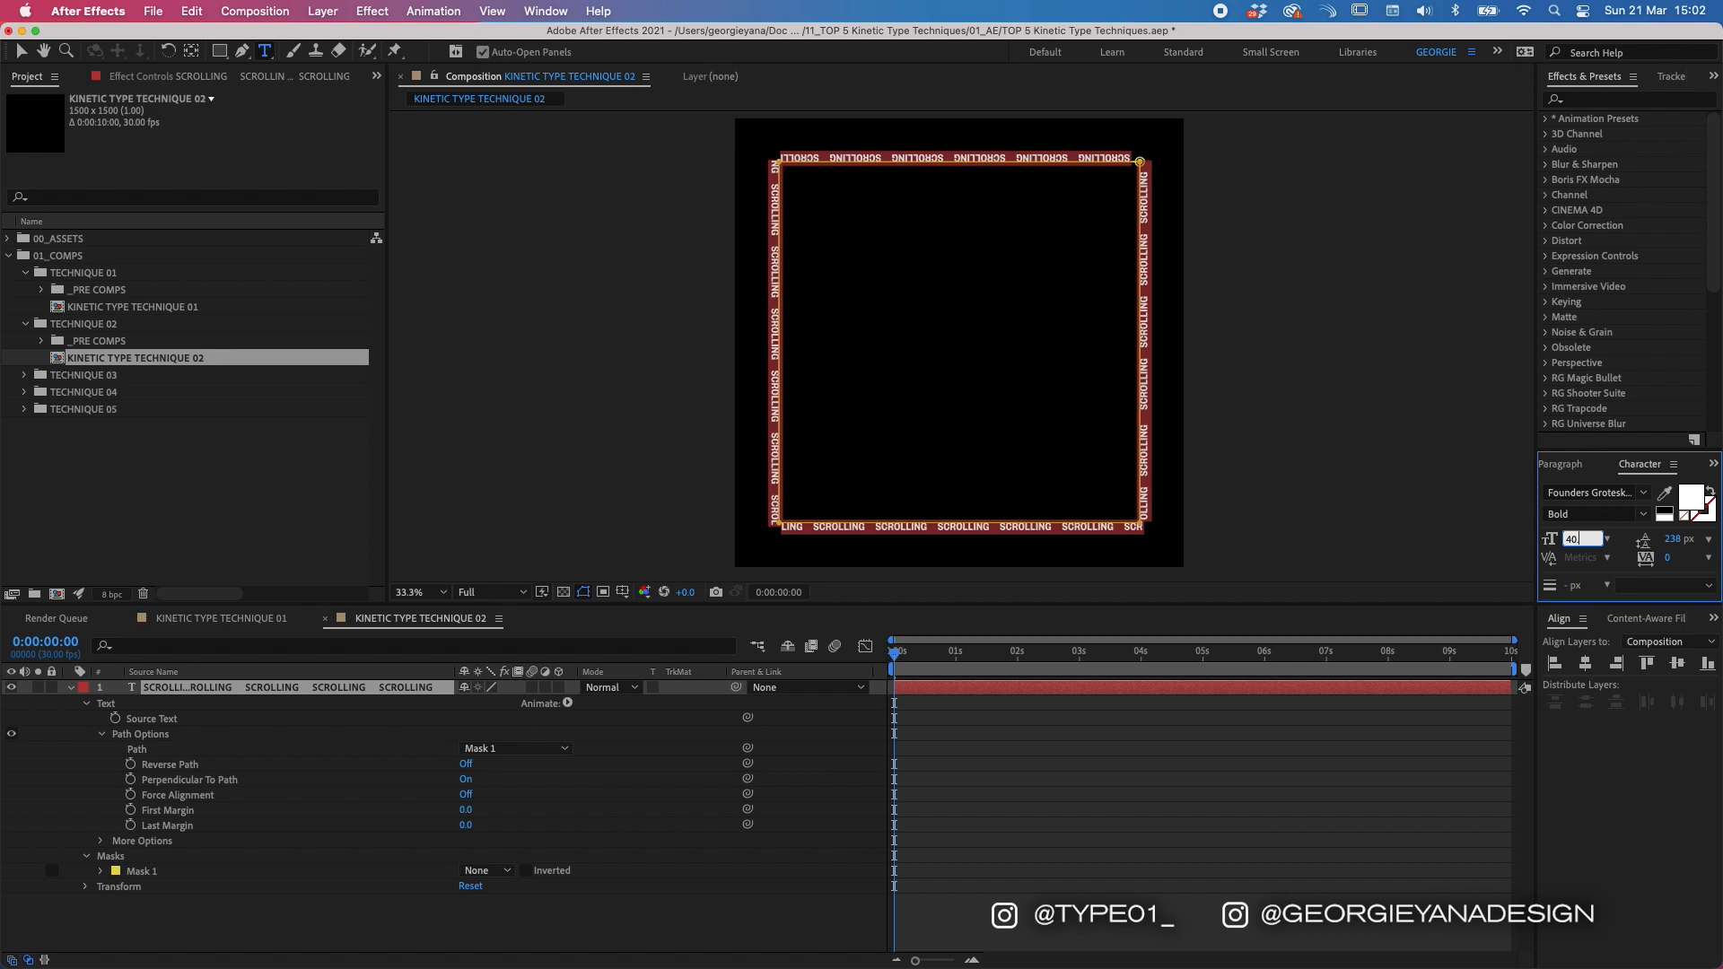
type(".1")
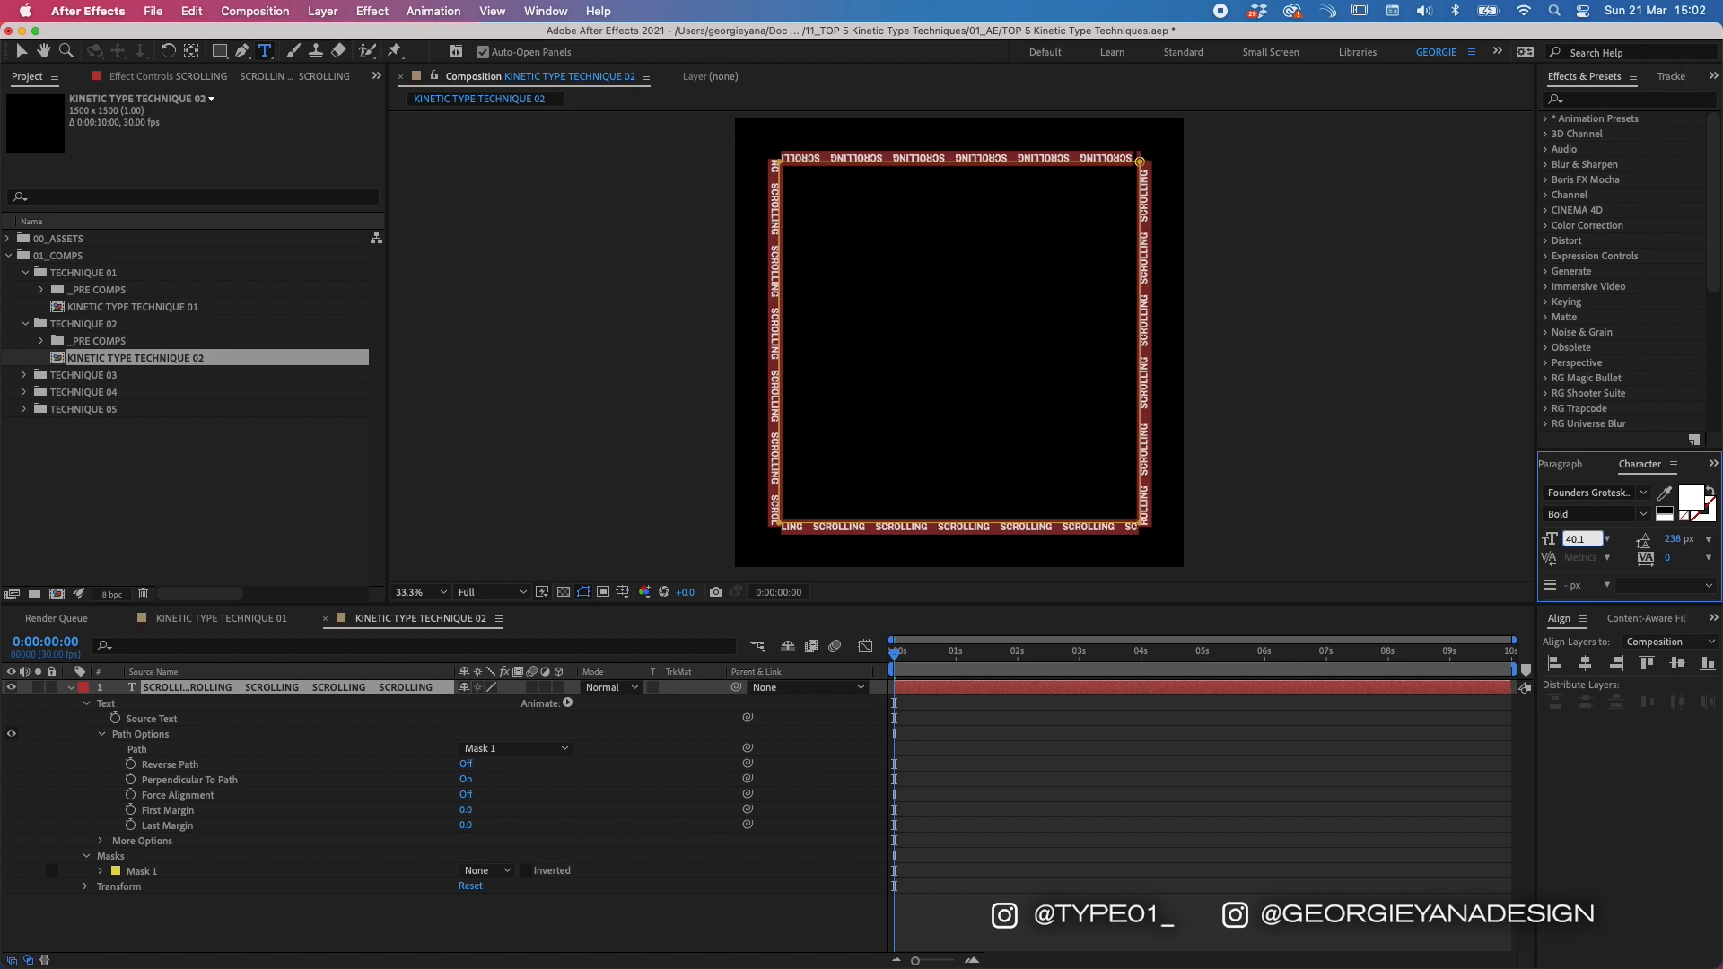
key("BackSpace")
type("2")
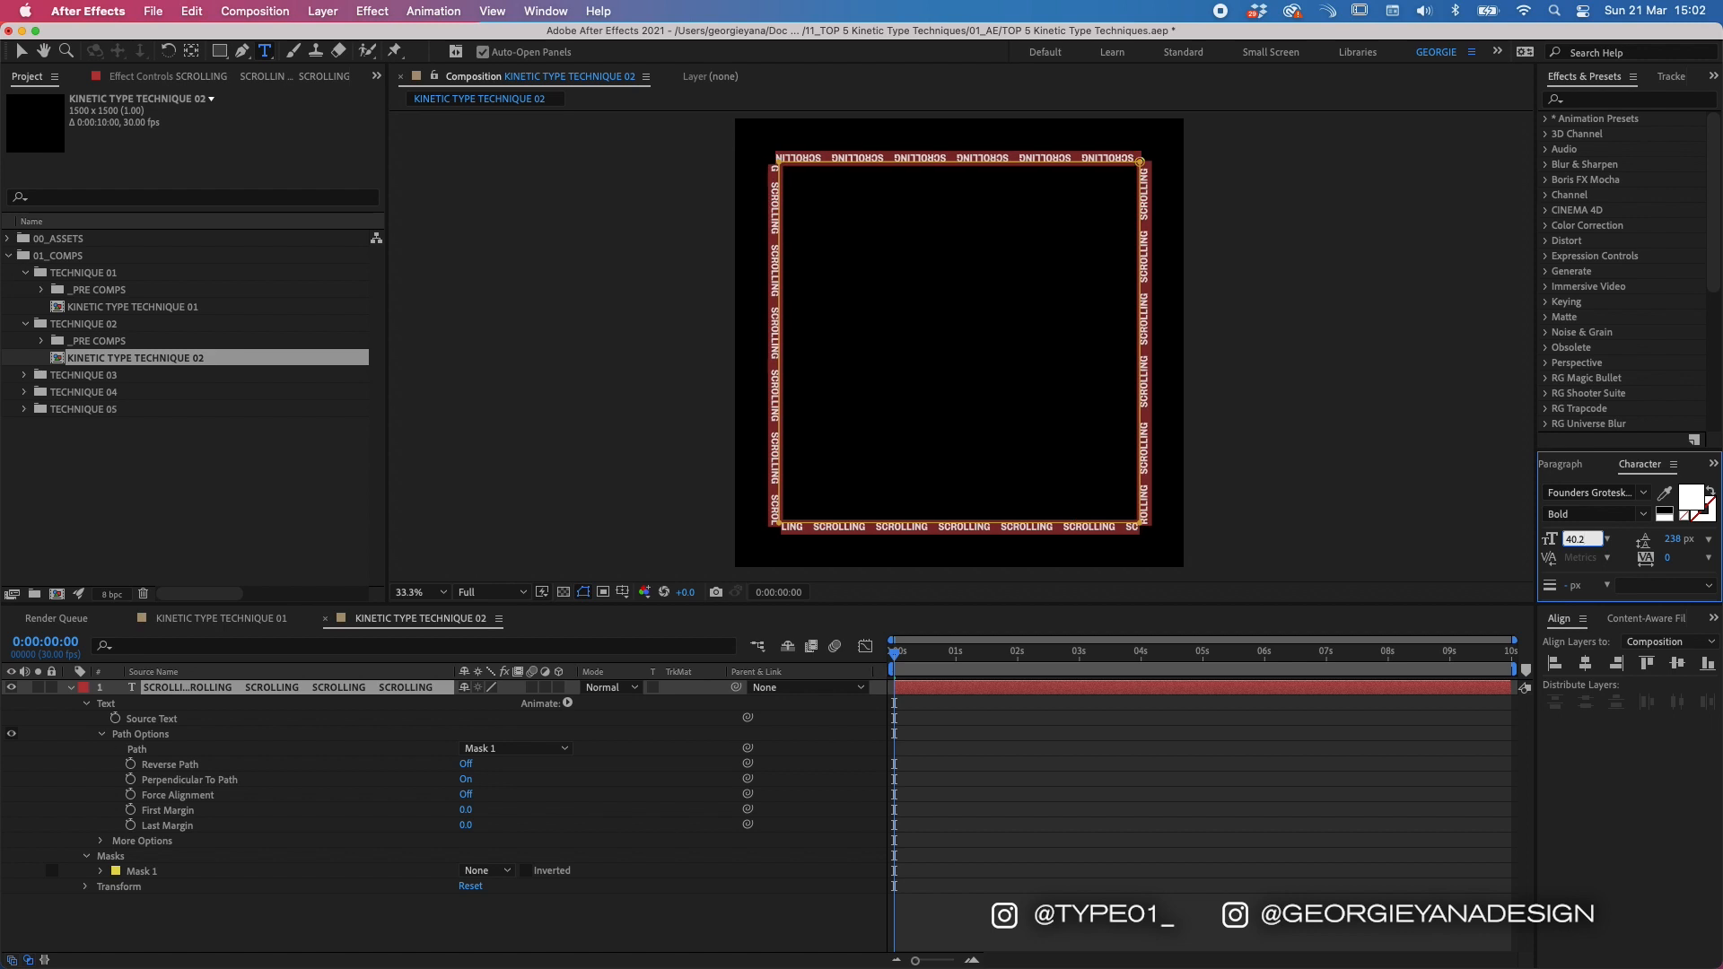
key("Return")
key("v")
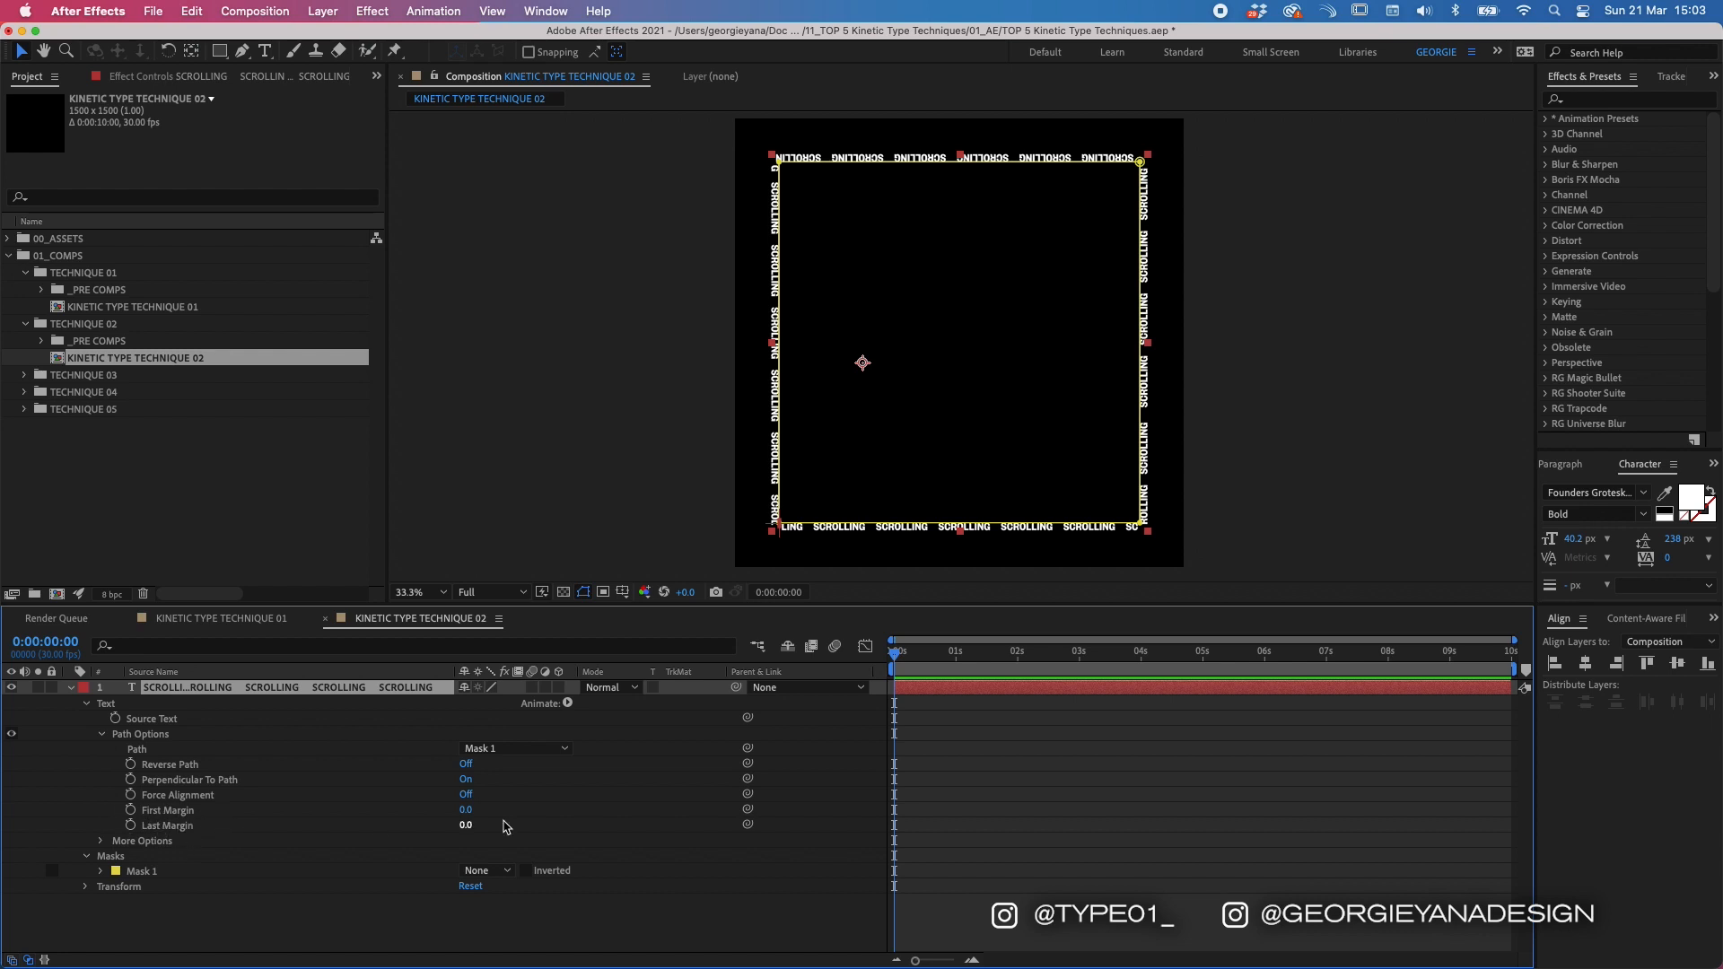
Step: Try shifting the text along the path with First Margin and Last Margin, and undo both changes
mouse_move(465, 809)
left_mouse_down()
mouse_move(638, 800)
mouse_move(445, 810)
left_mouse_up()
left_click_drag(468, 825, 557, 814)
key("super+z")
key("super+z")
Step: Keyframe the text's First Margin from 0 at the start to 300 at 5 seconds, and preview the scroll
left_click(130, 810)
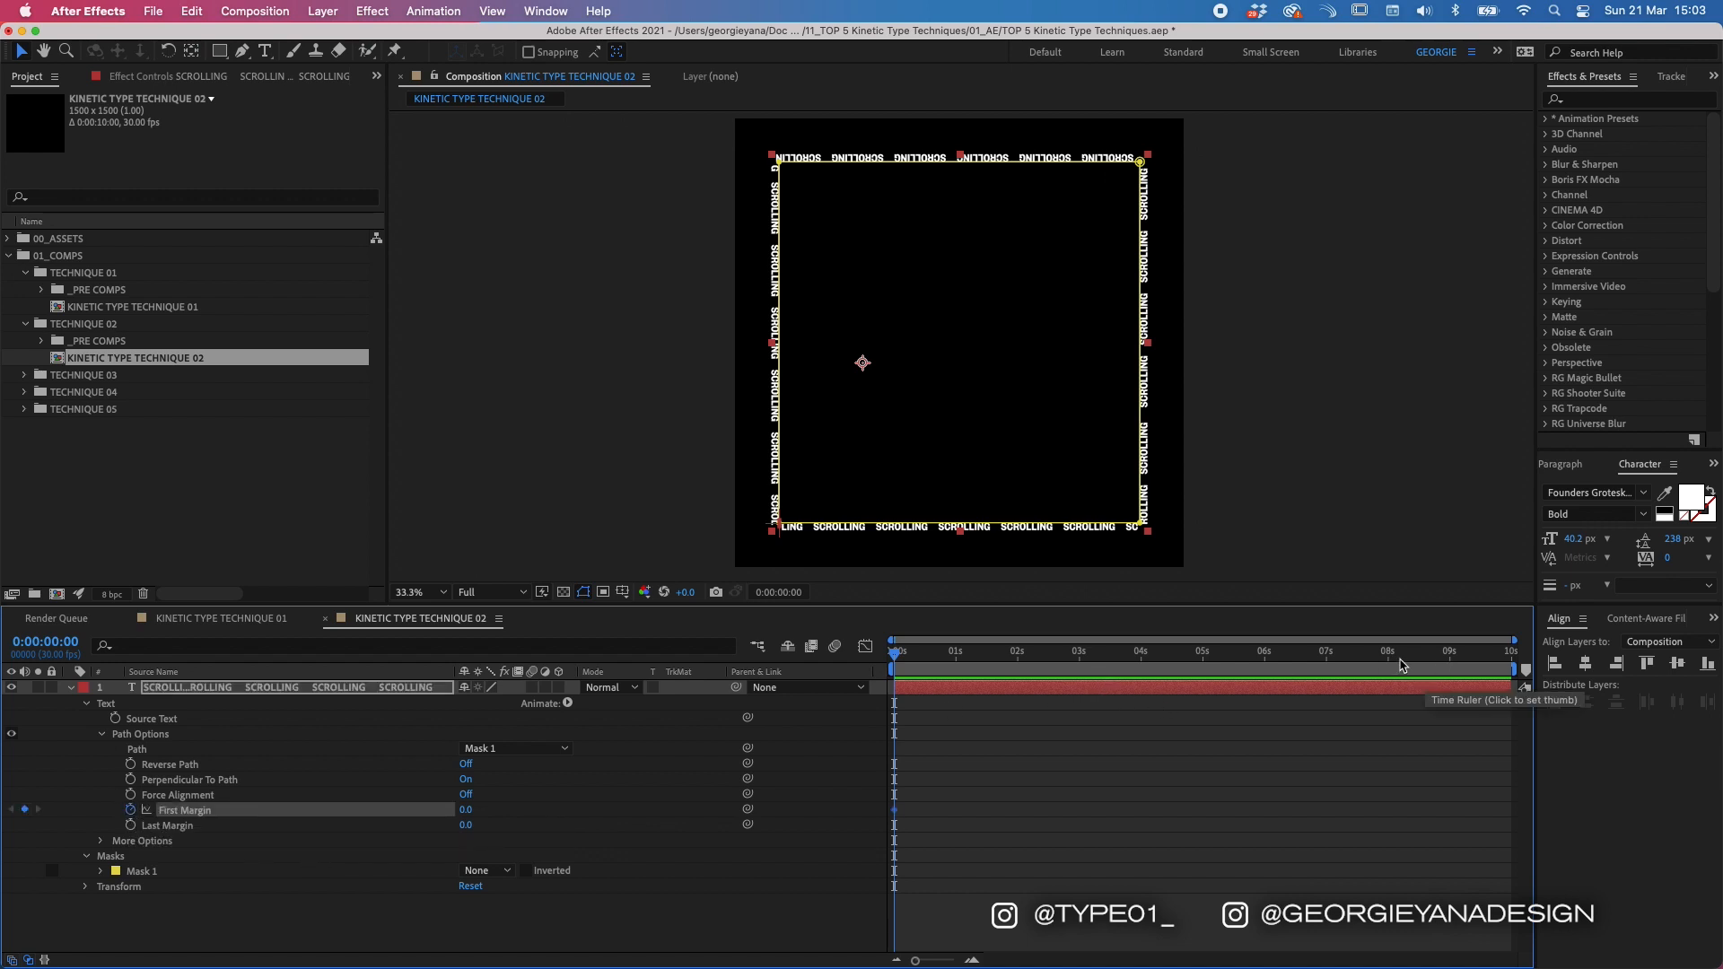
left_click(1203, 661)
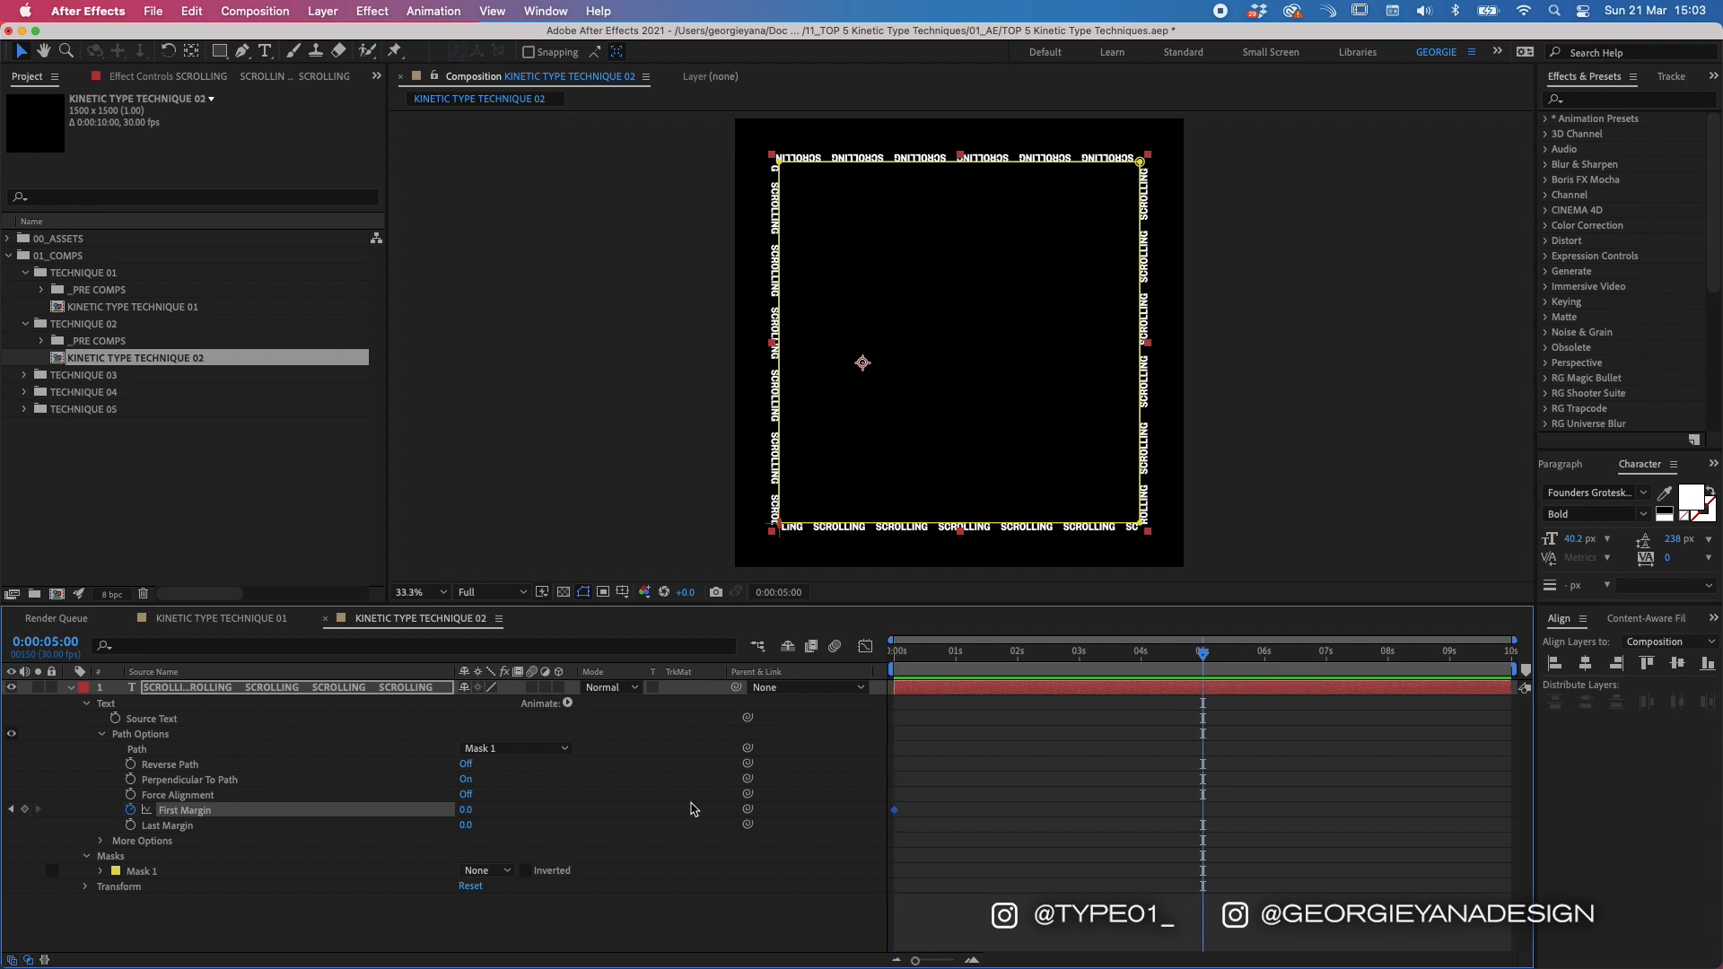
left_click(467, 809)
key("Return")
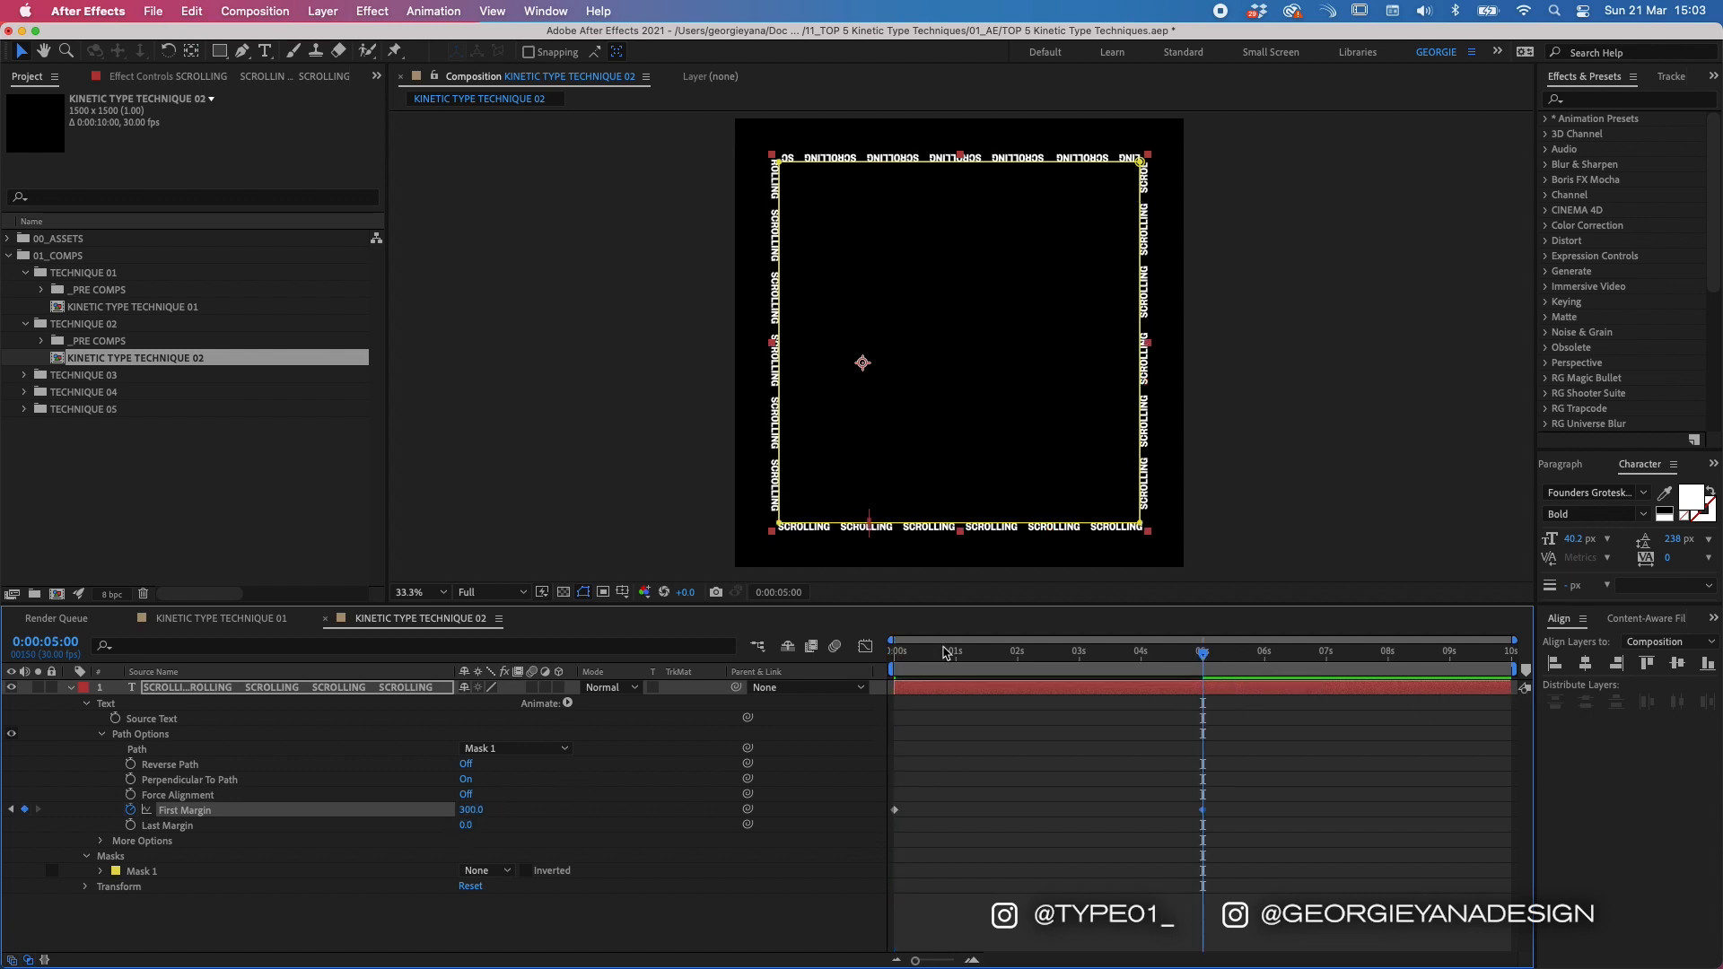
key("Home")
left_click(1001, 890)
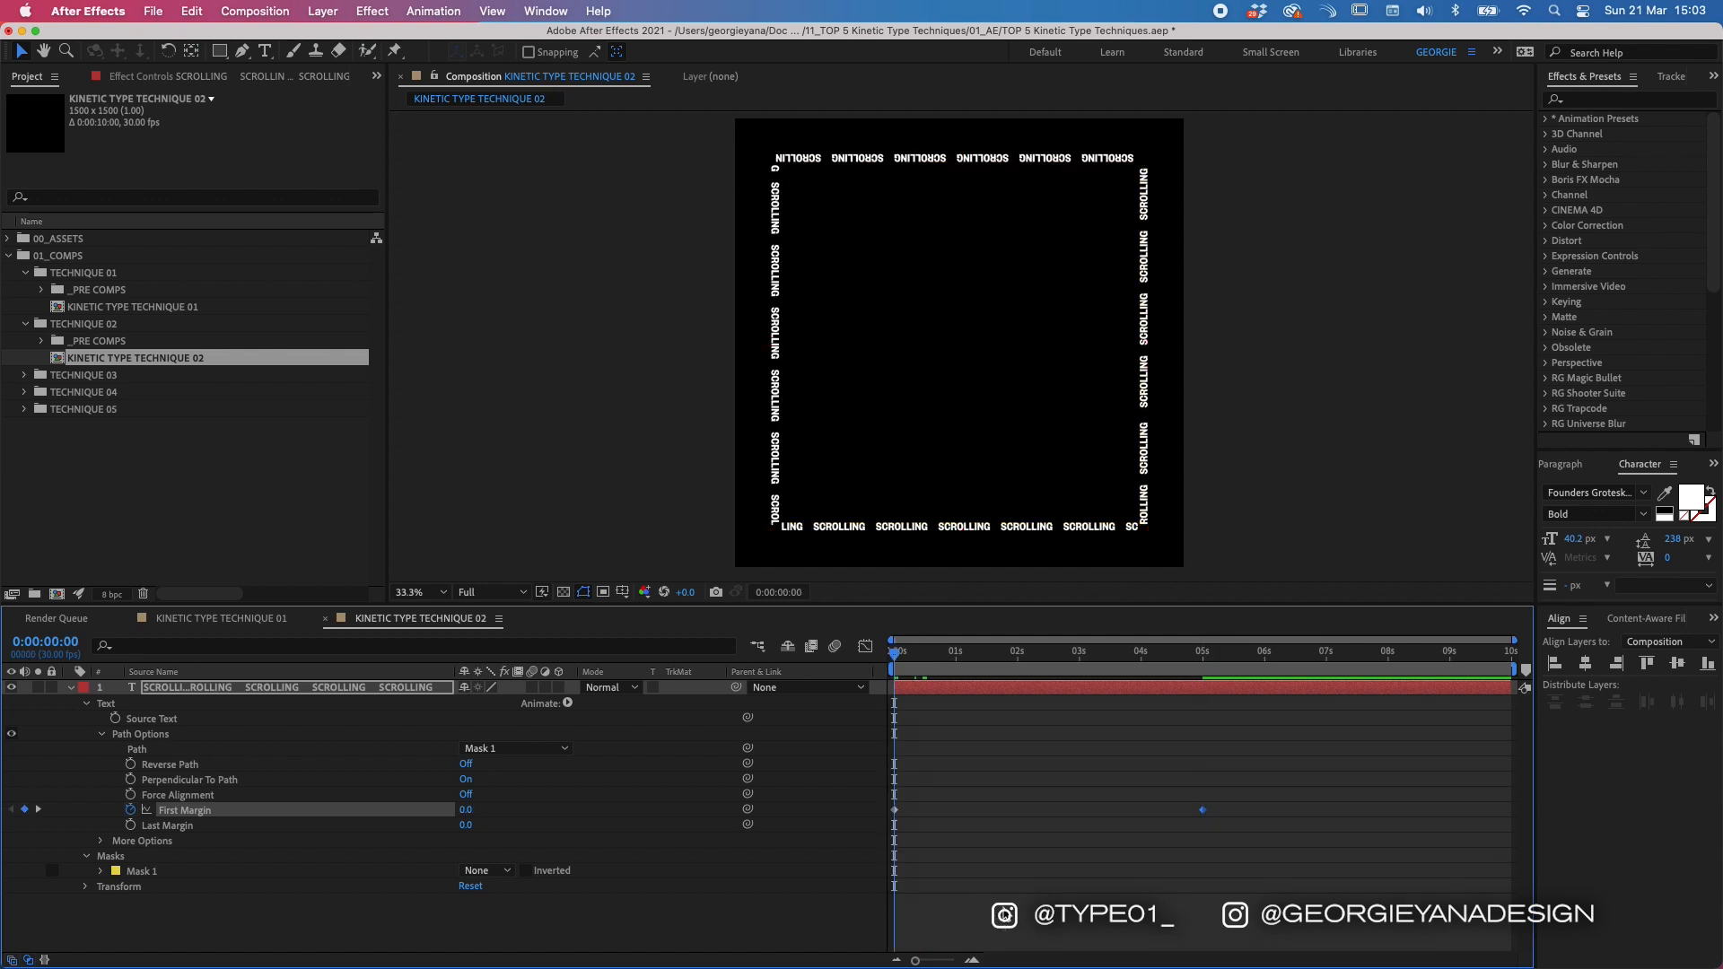
key("space")
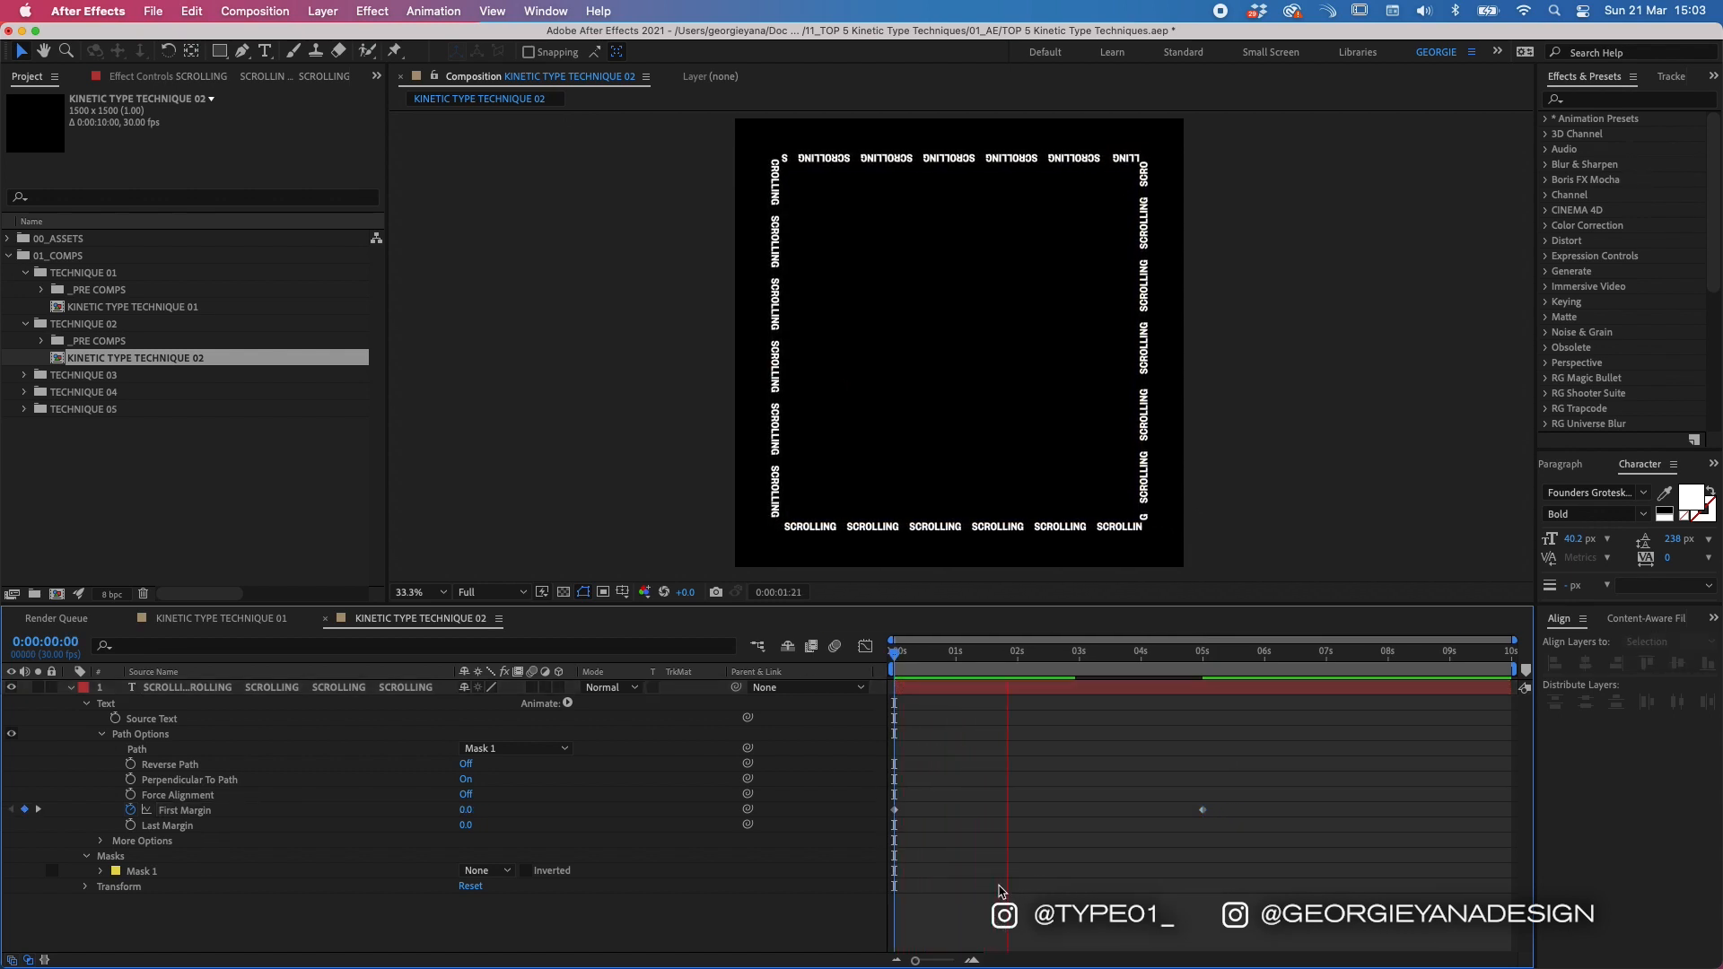
key("space")
Step: Raise the First Margin value at the 5-second keyframe to speed up the scroll, and end the SCROLLING layer at 5 seconds
left_click(1204, 652)
left_click_drag(1204, 662, 1203, 661)
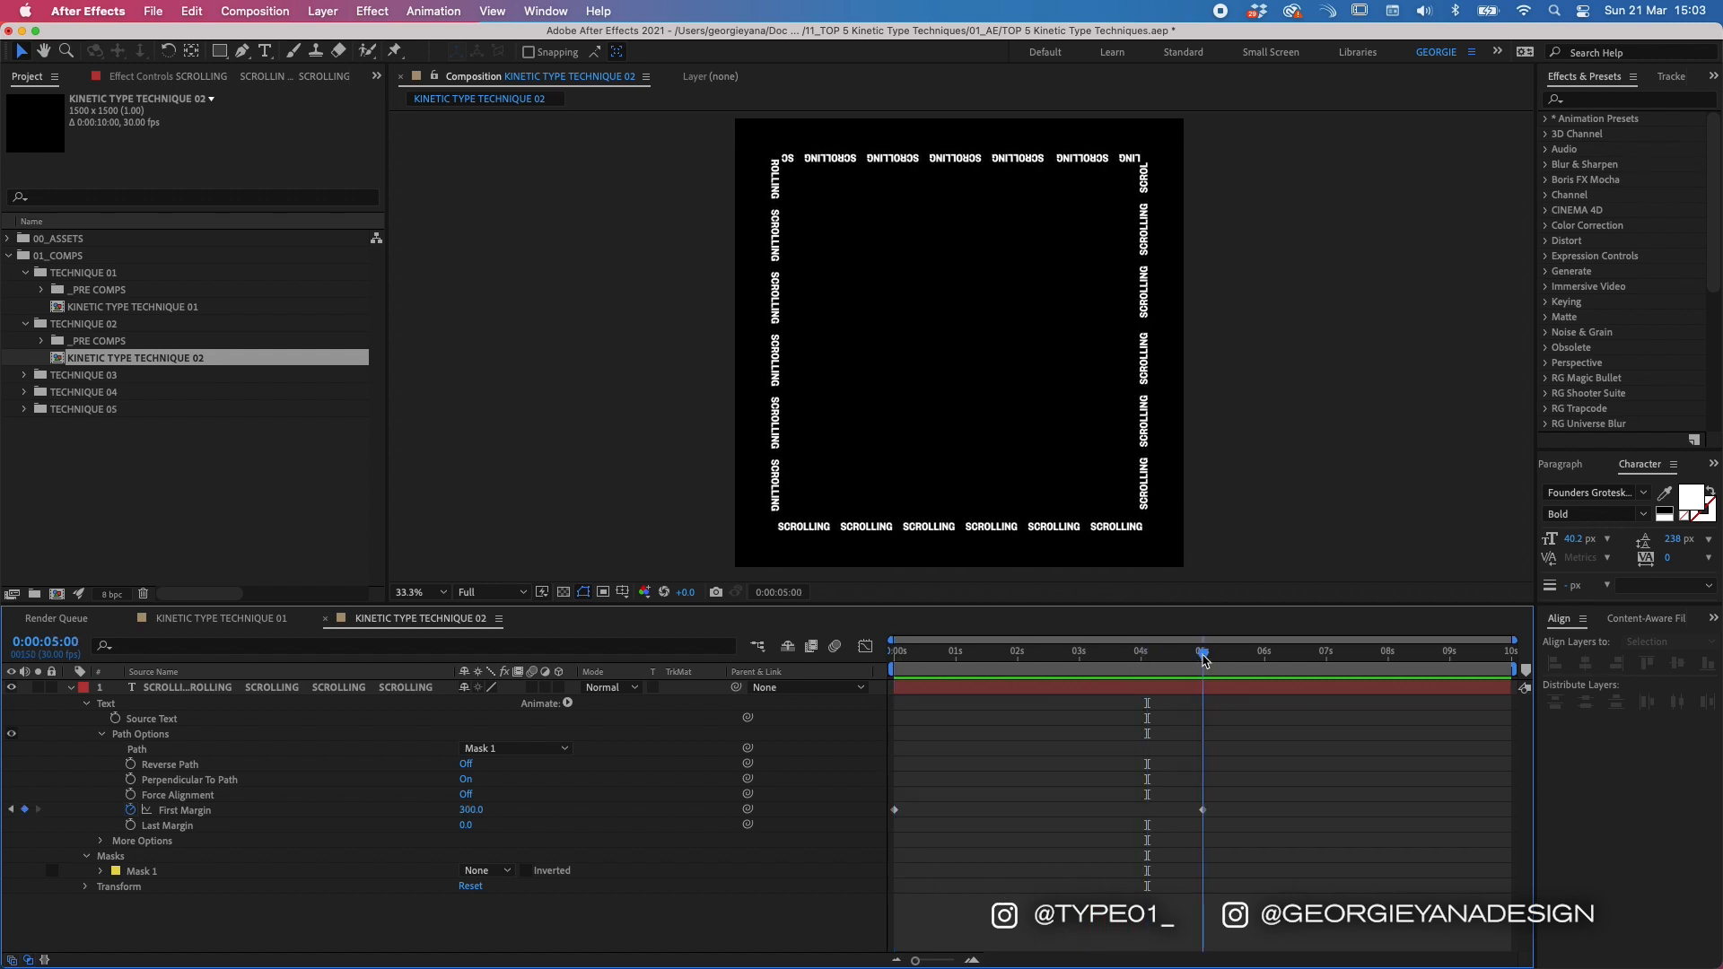
left_click(475, 811)
type("10")
key("Return")
key("Home")
left_click(1006, 871)
left_click(911, 691)
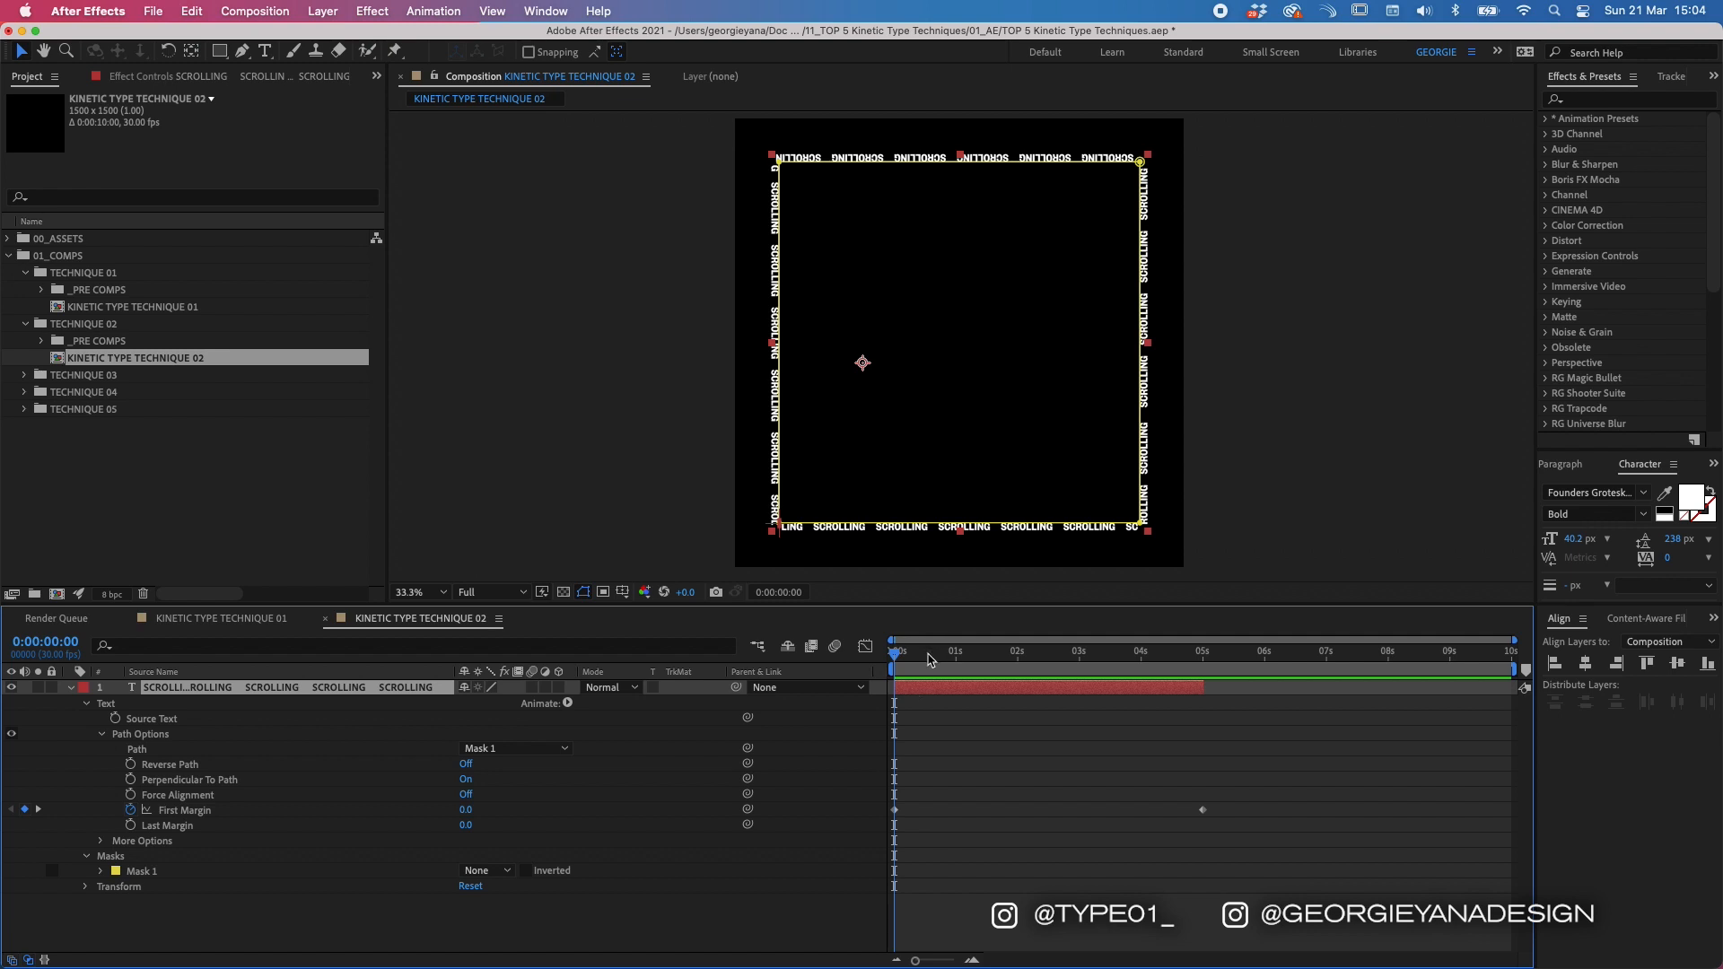
Step: Keyframe the SCROLLING layer's Scale at 100% on frame 24 and at 0% on the first frame
left_click(942, 658)
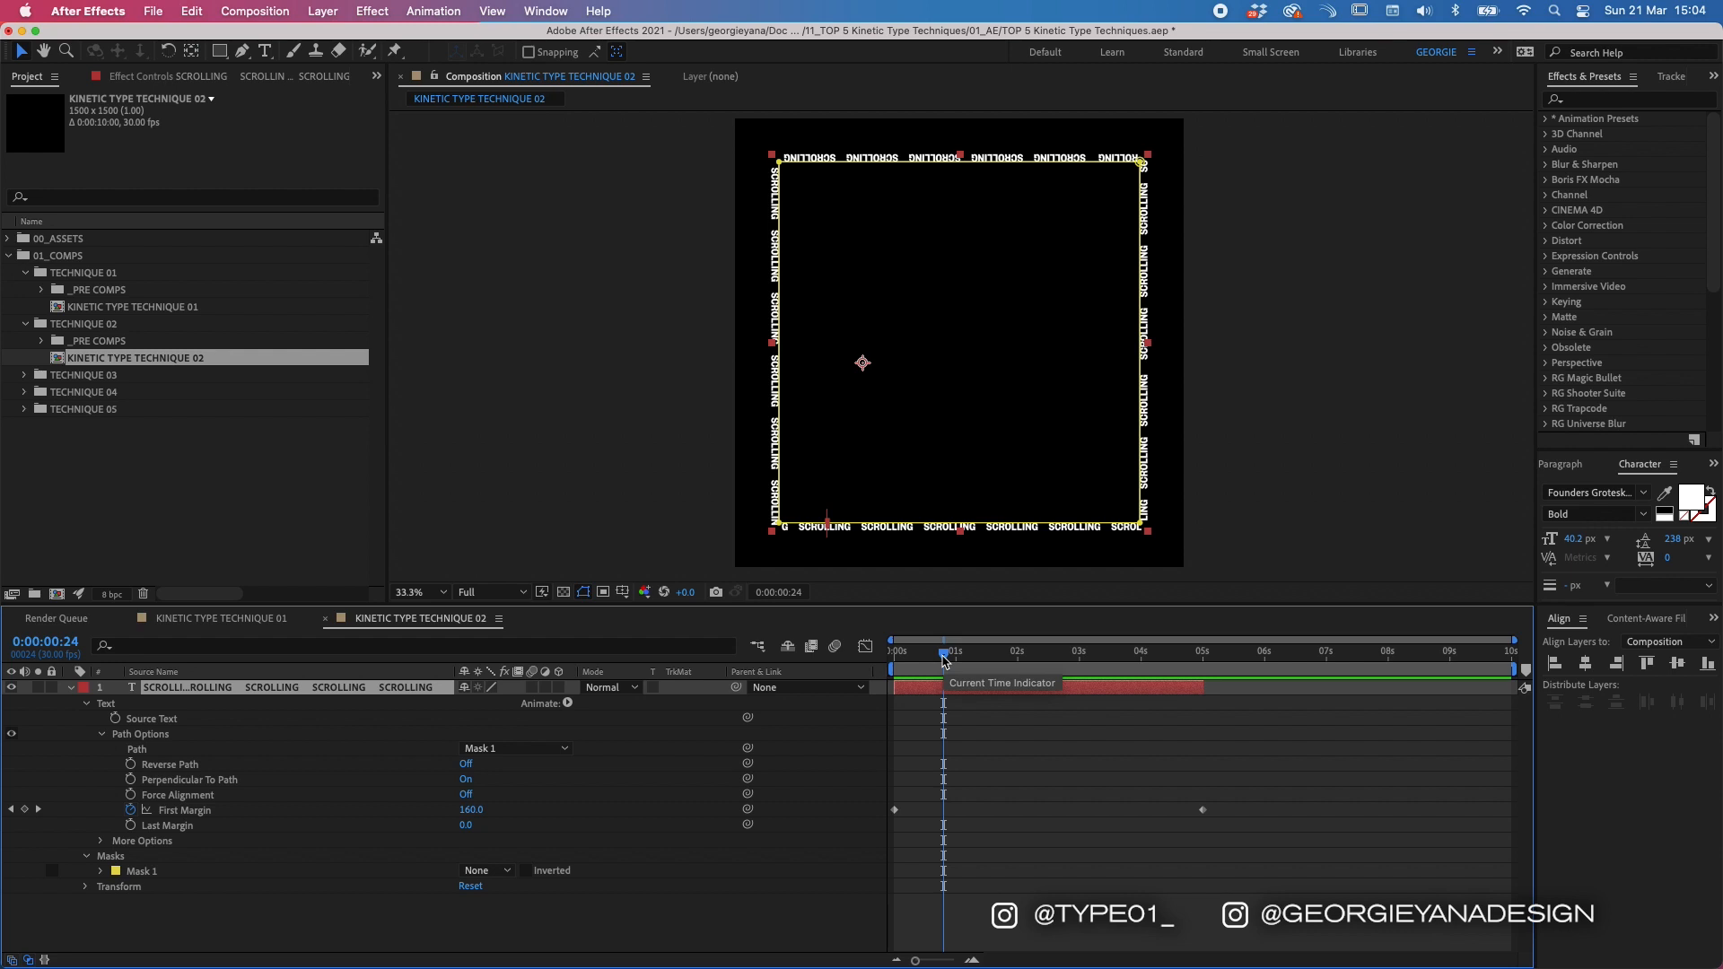
key("alt+s")
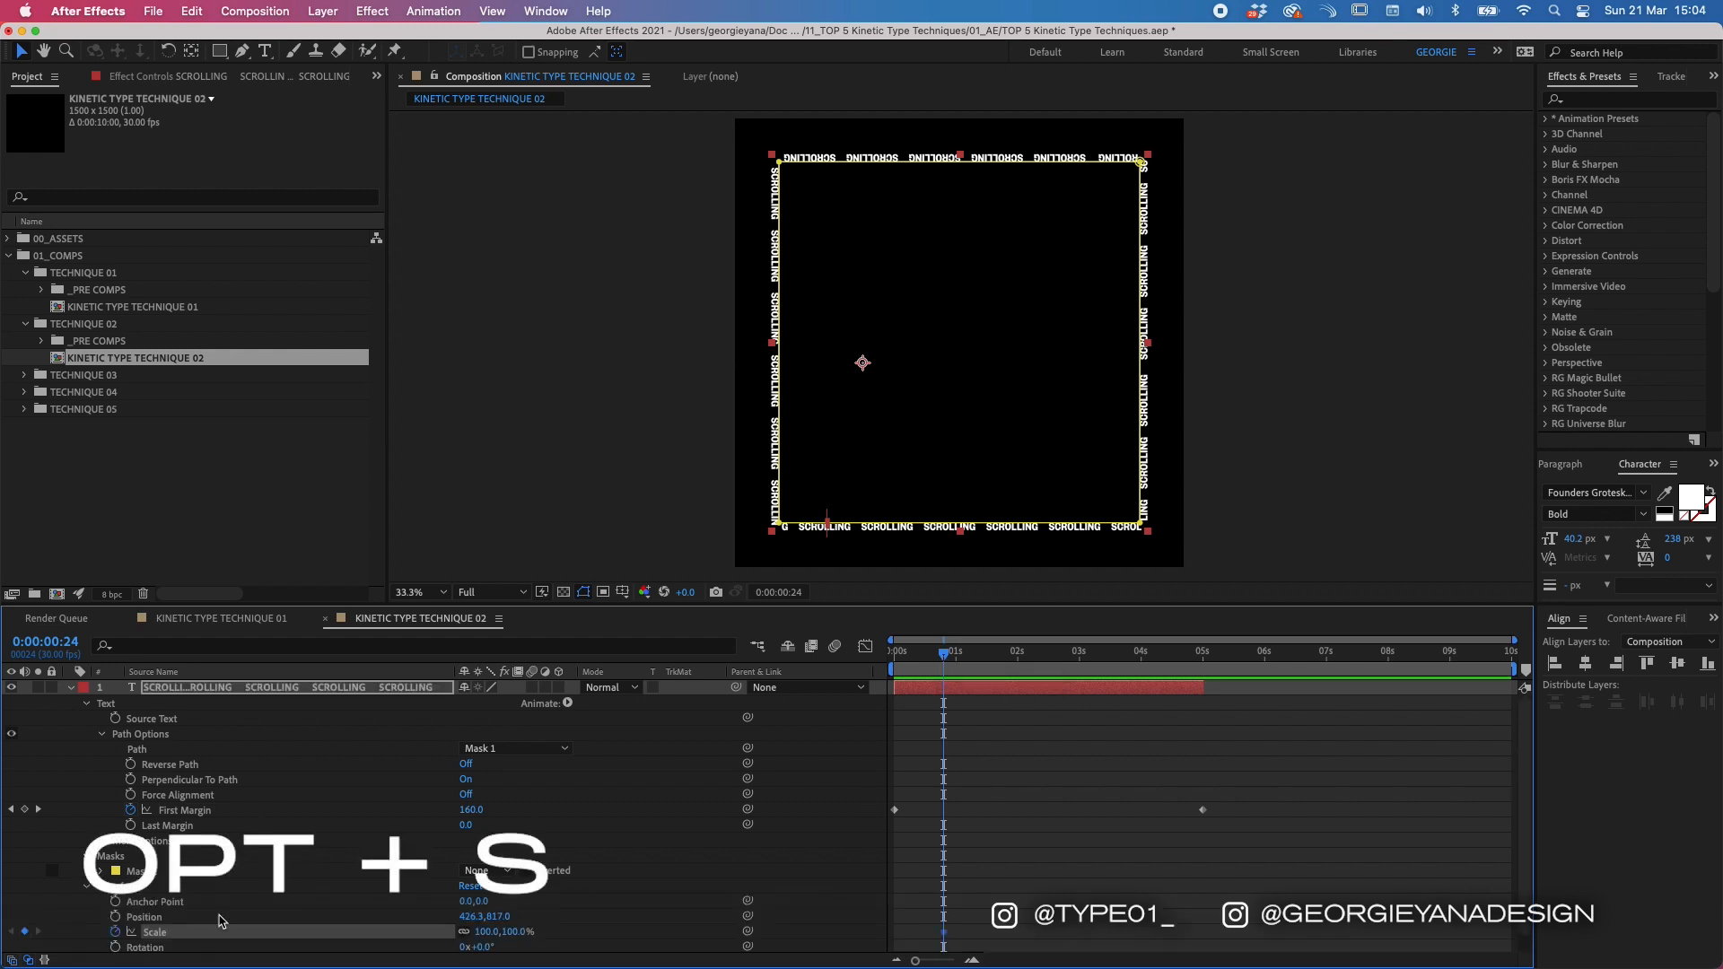
left_click_drag(921, 653, 777, 653)
left_click(488, 931)
type("00")
key("Return")
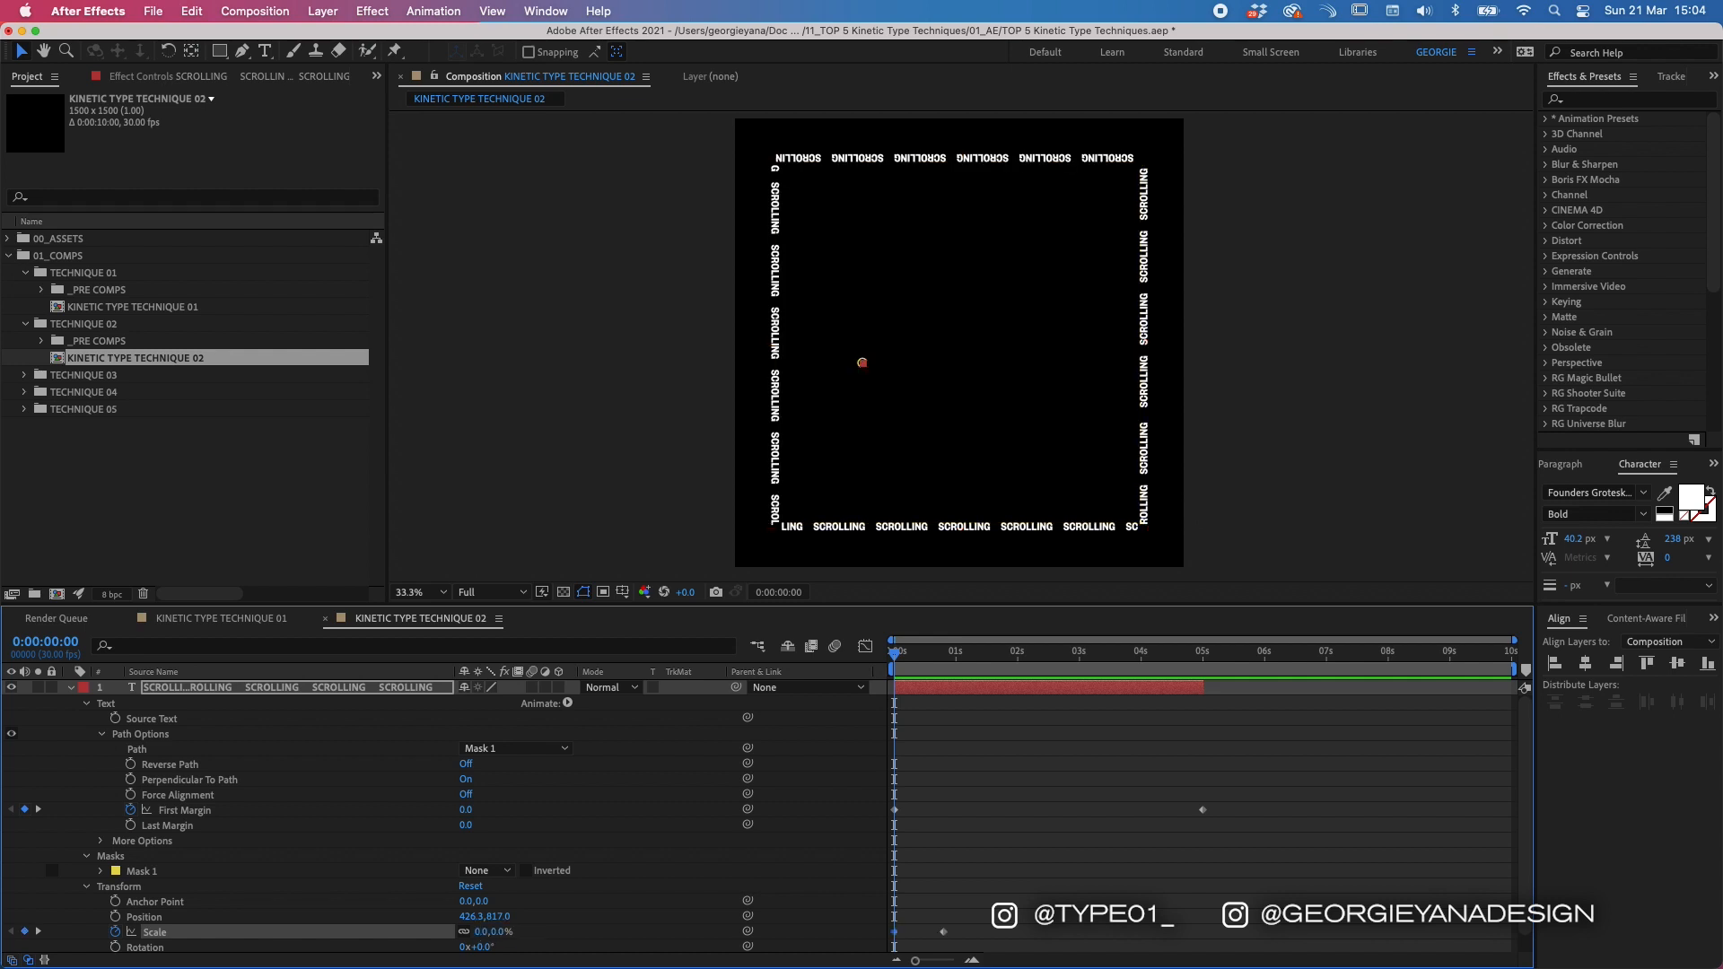
Step: Move the 100% Scale keyframe earlier to about half a second and shape its speed curve to start fast and ease out
left_click(943, 653)
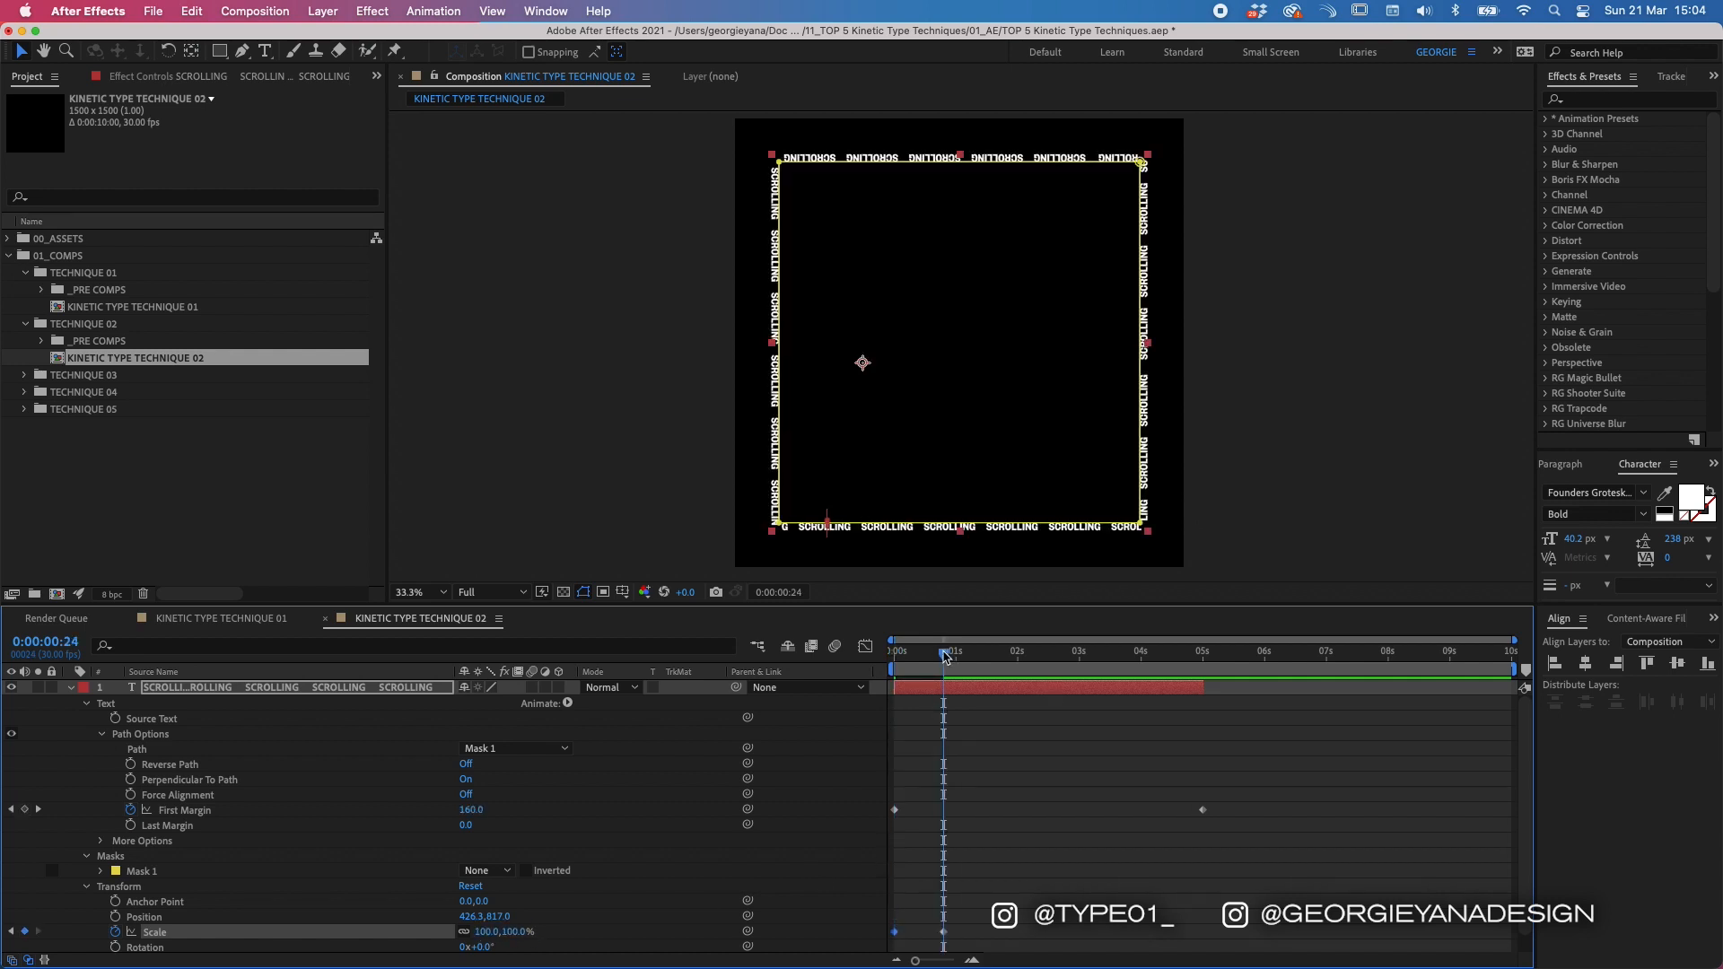
key("u")
left_click_drag(943, 735, 935, 741)
left_click(865, 646)
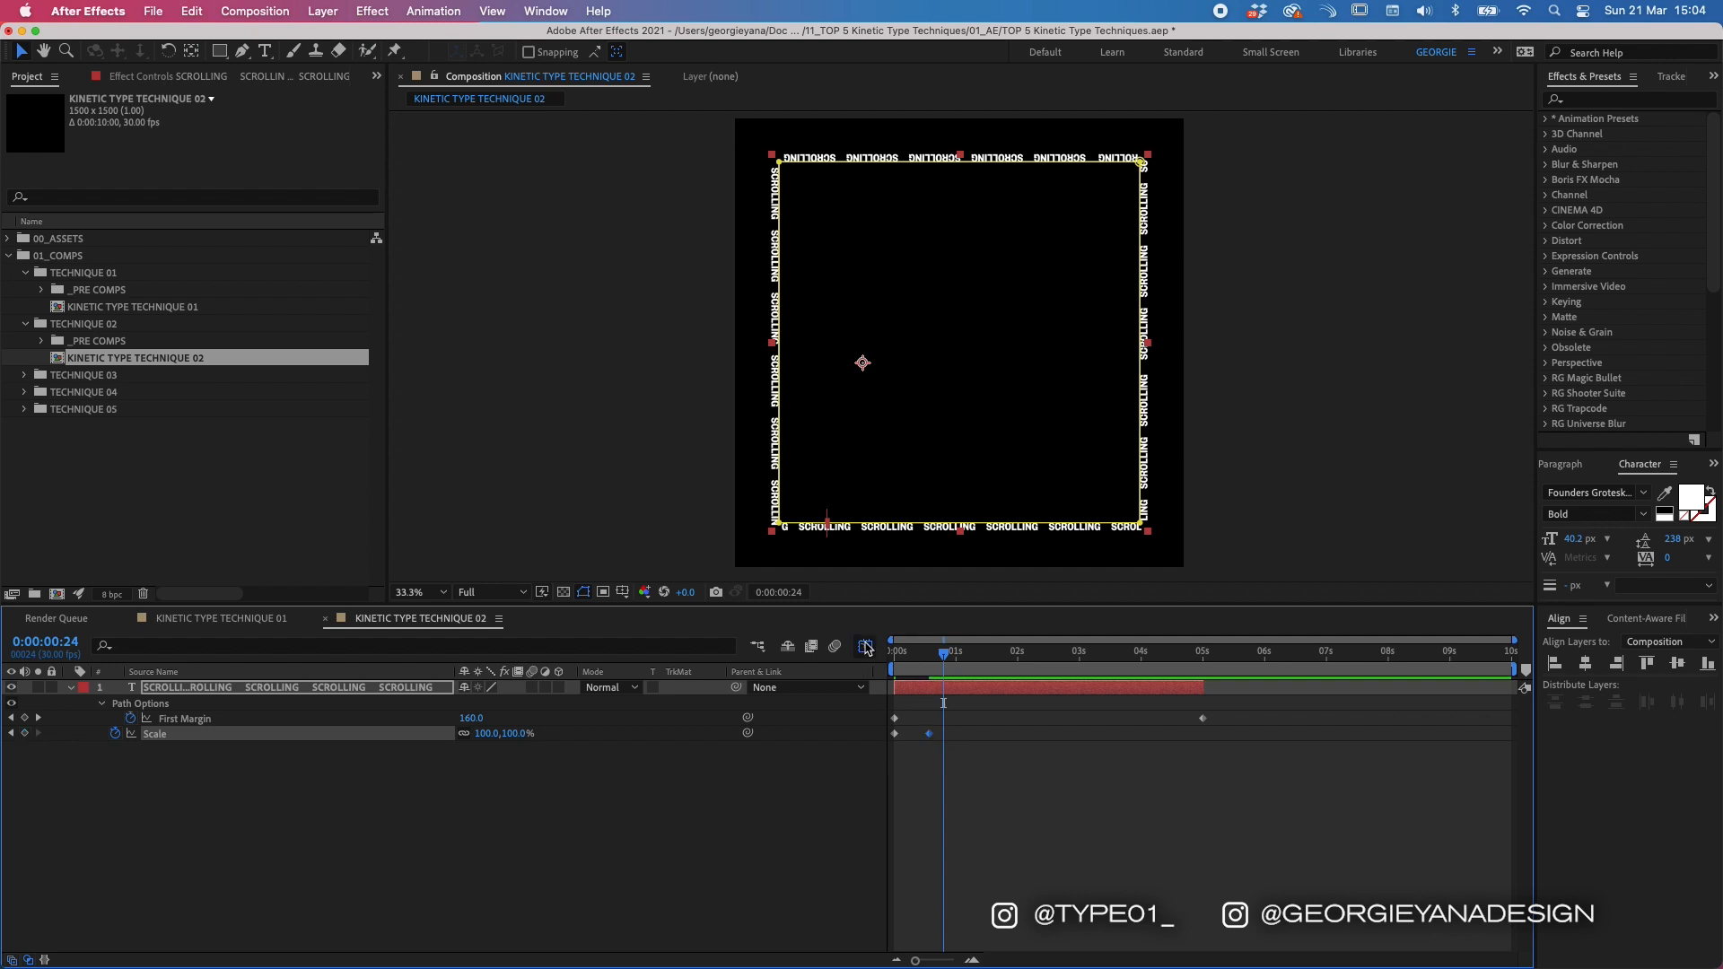
left_click_drag(925, 699, 929, 908)
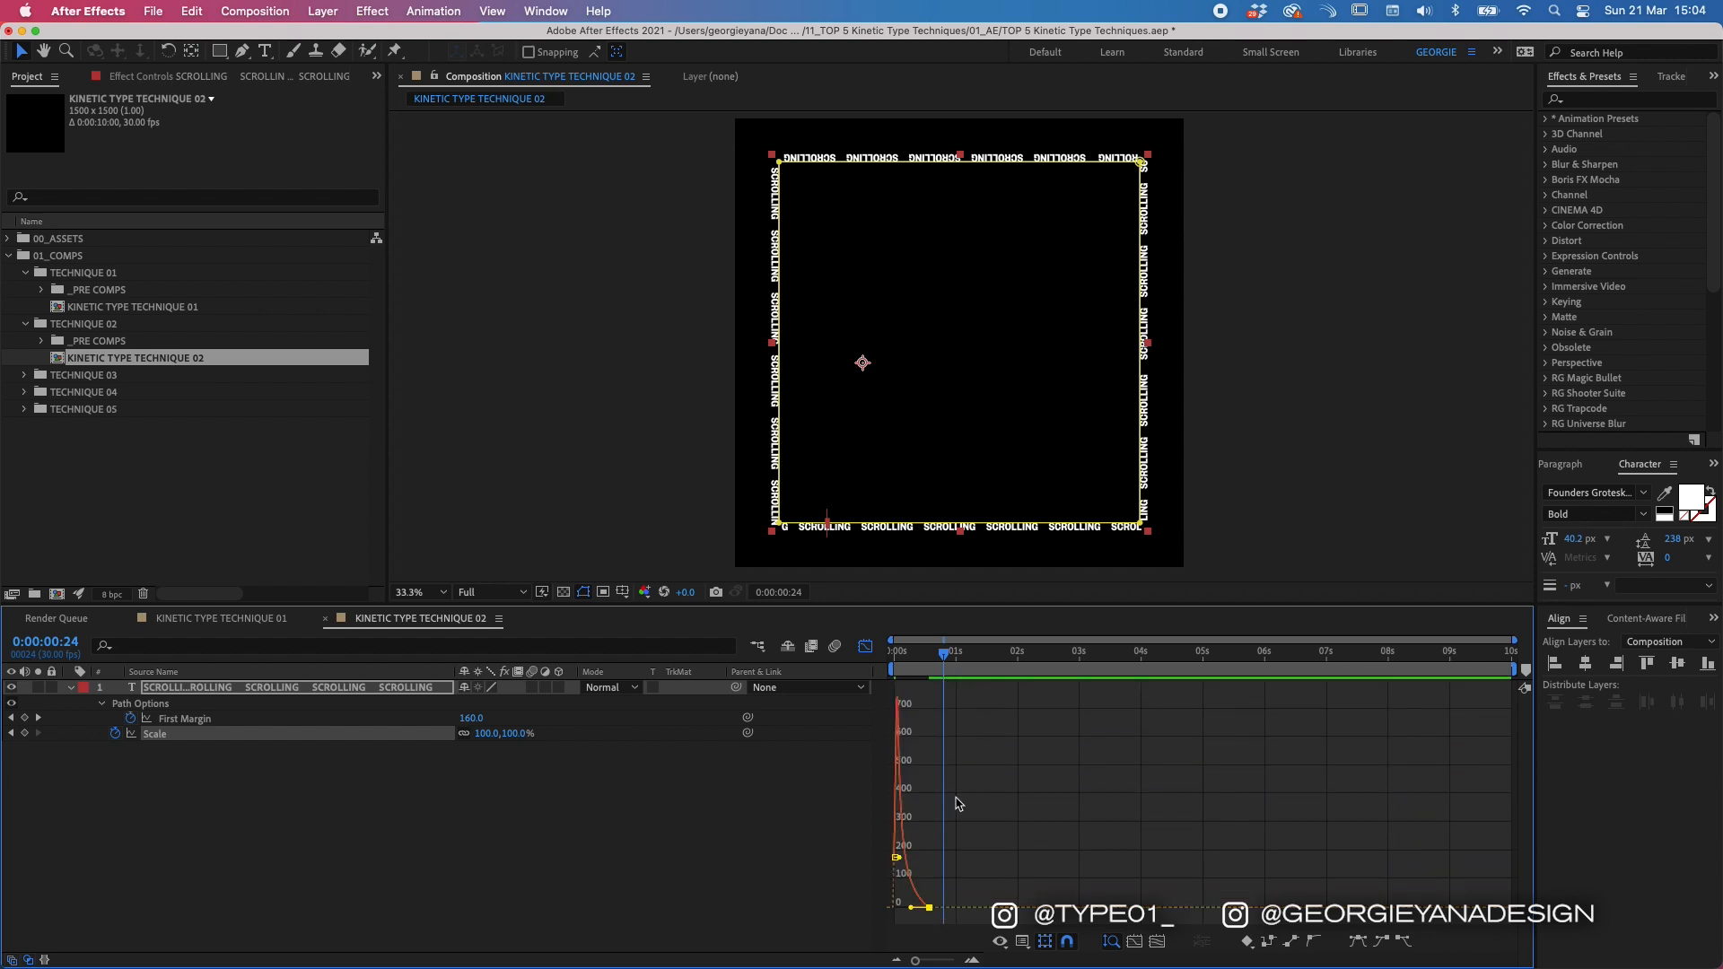
Step: Return to the layer keyframe view and play back the scale-in animation from the first frame
left_click_drag(943, 653, 892, 651)
left_click(864, 646)
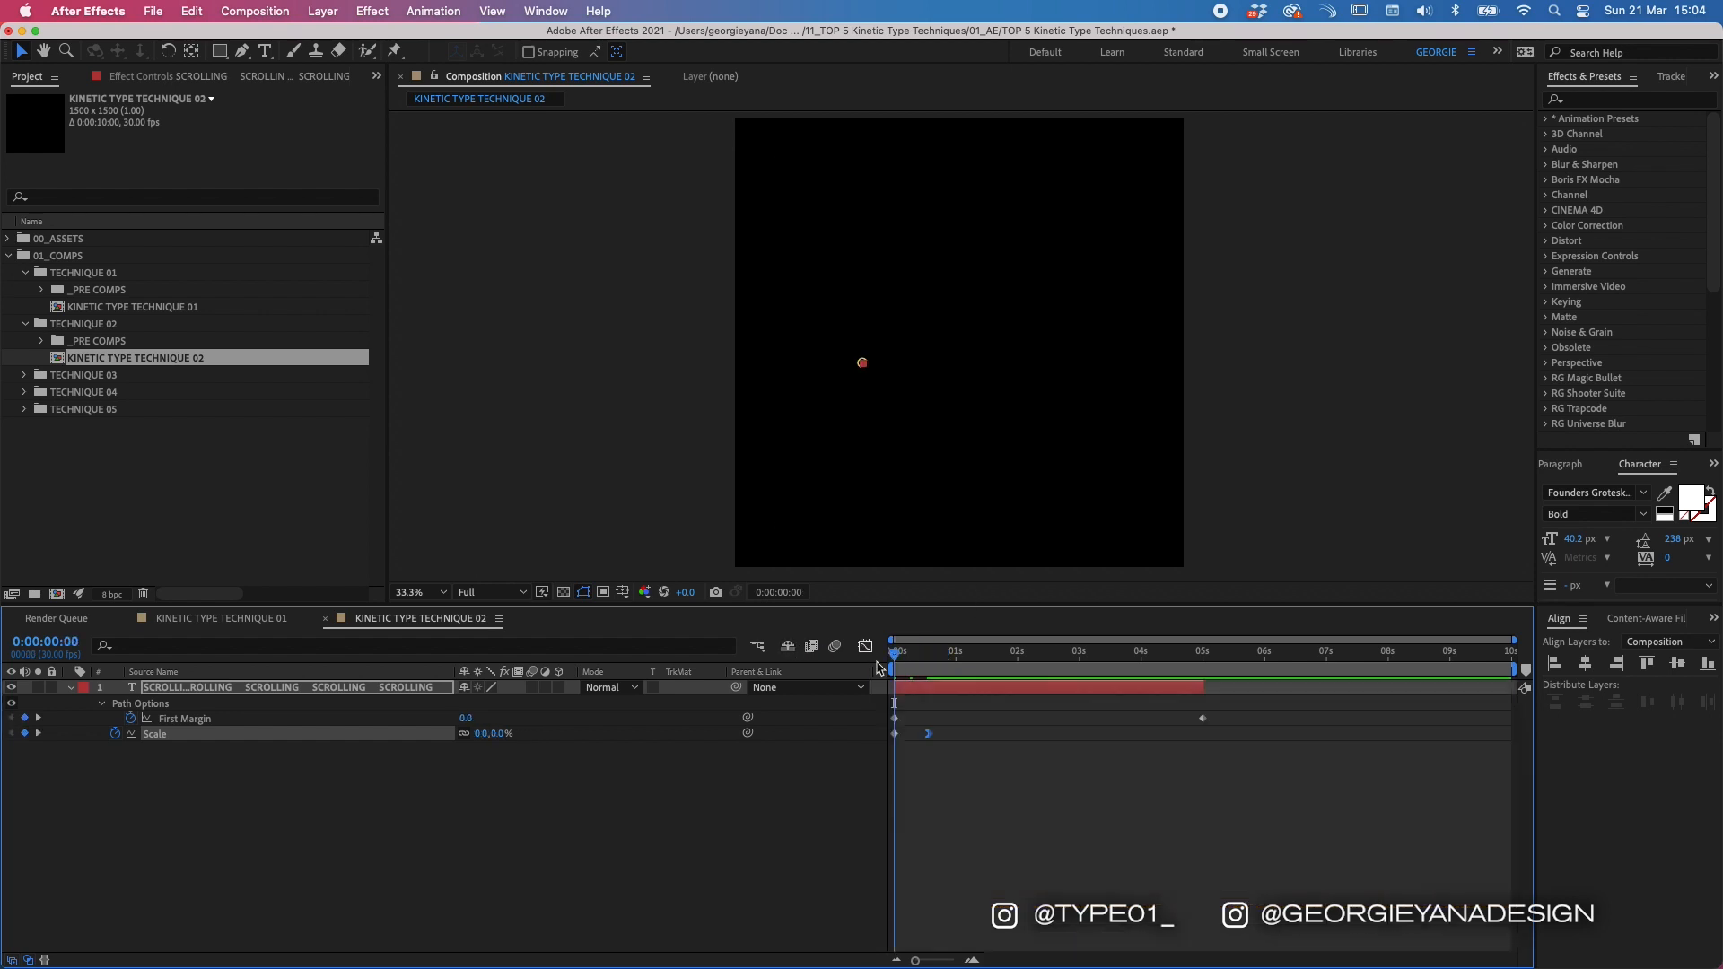
left_click(950, 804)
key("space")
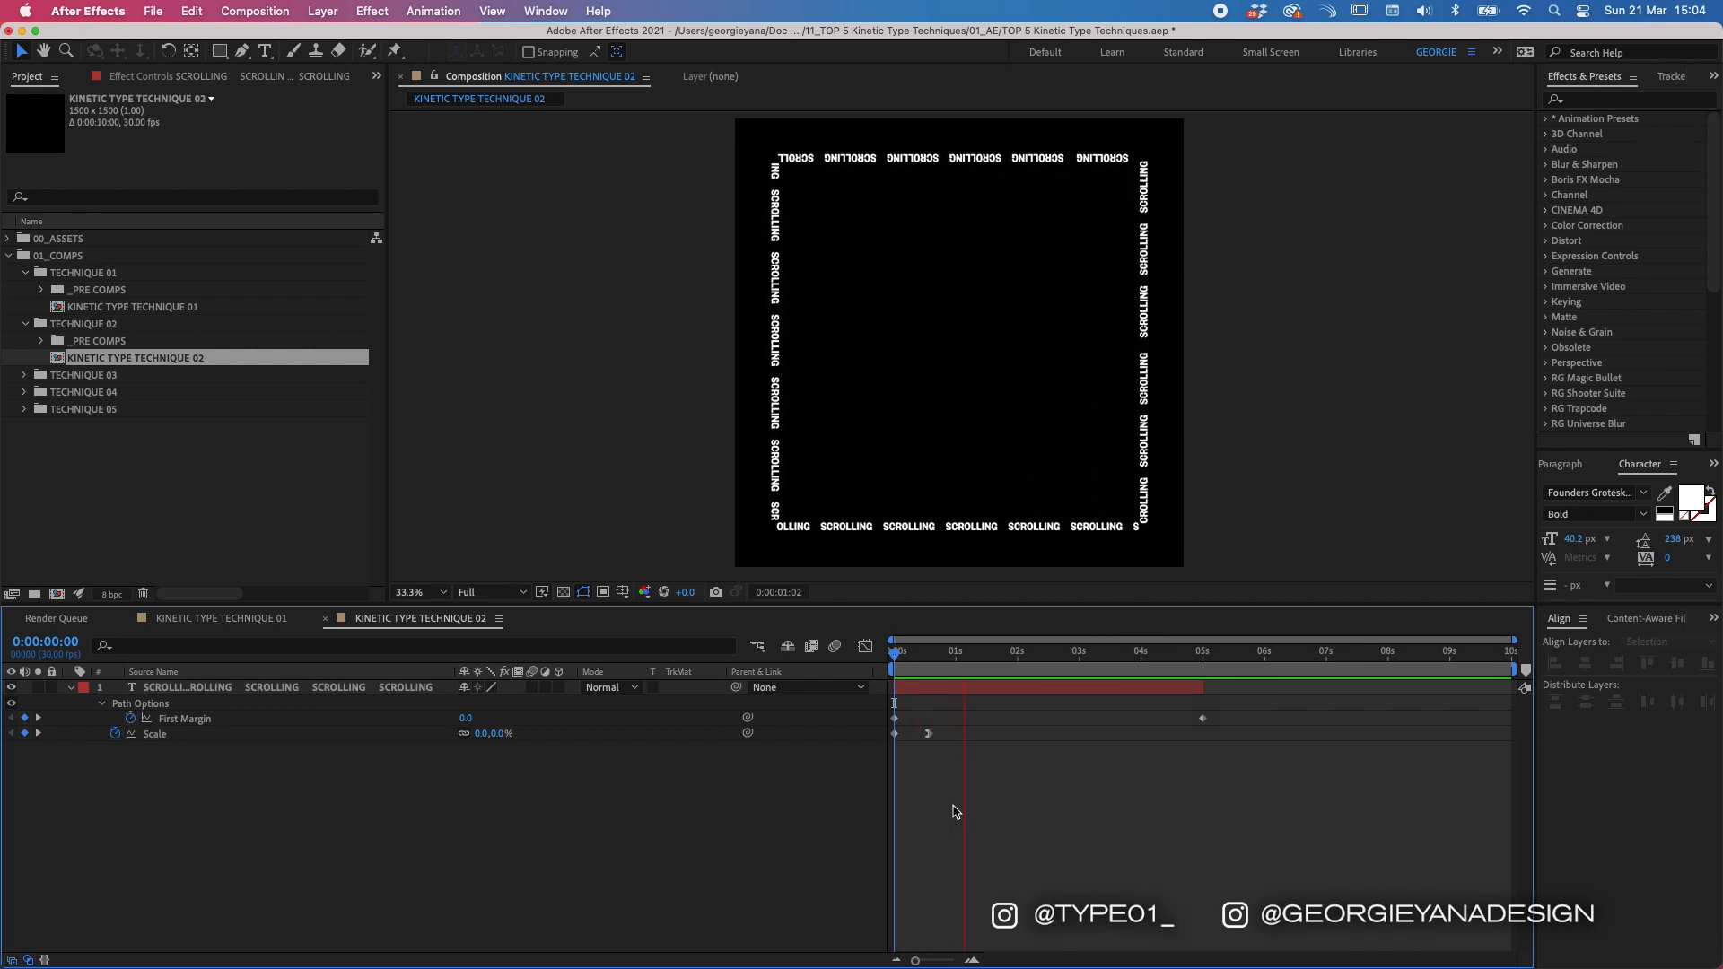
Step: Duplicate the SCROLLING layer, start the lower copy 4 frames later, and go to its final Scale keyframe at frame 21
left_click(960, 691)
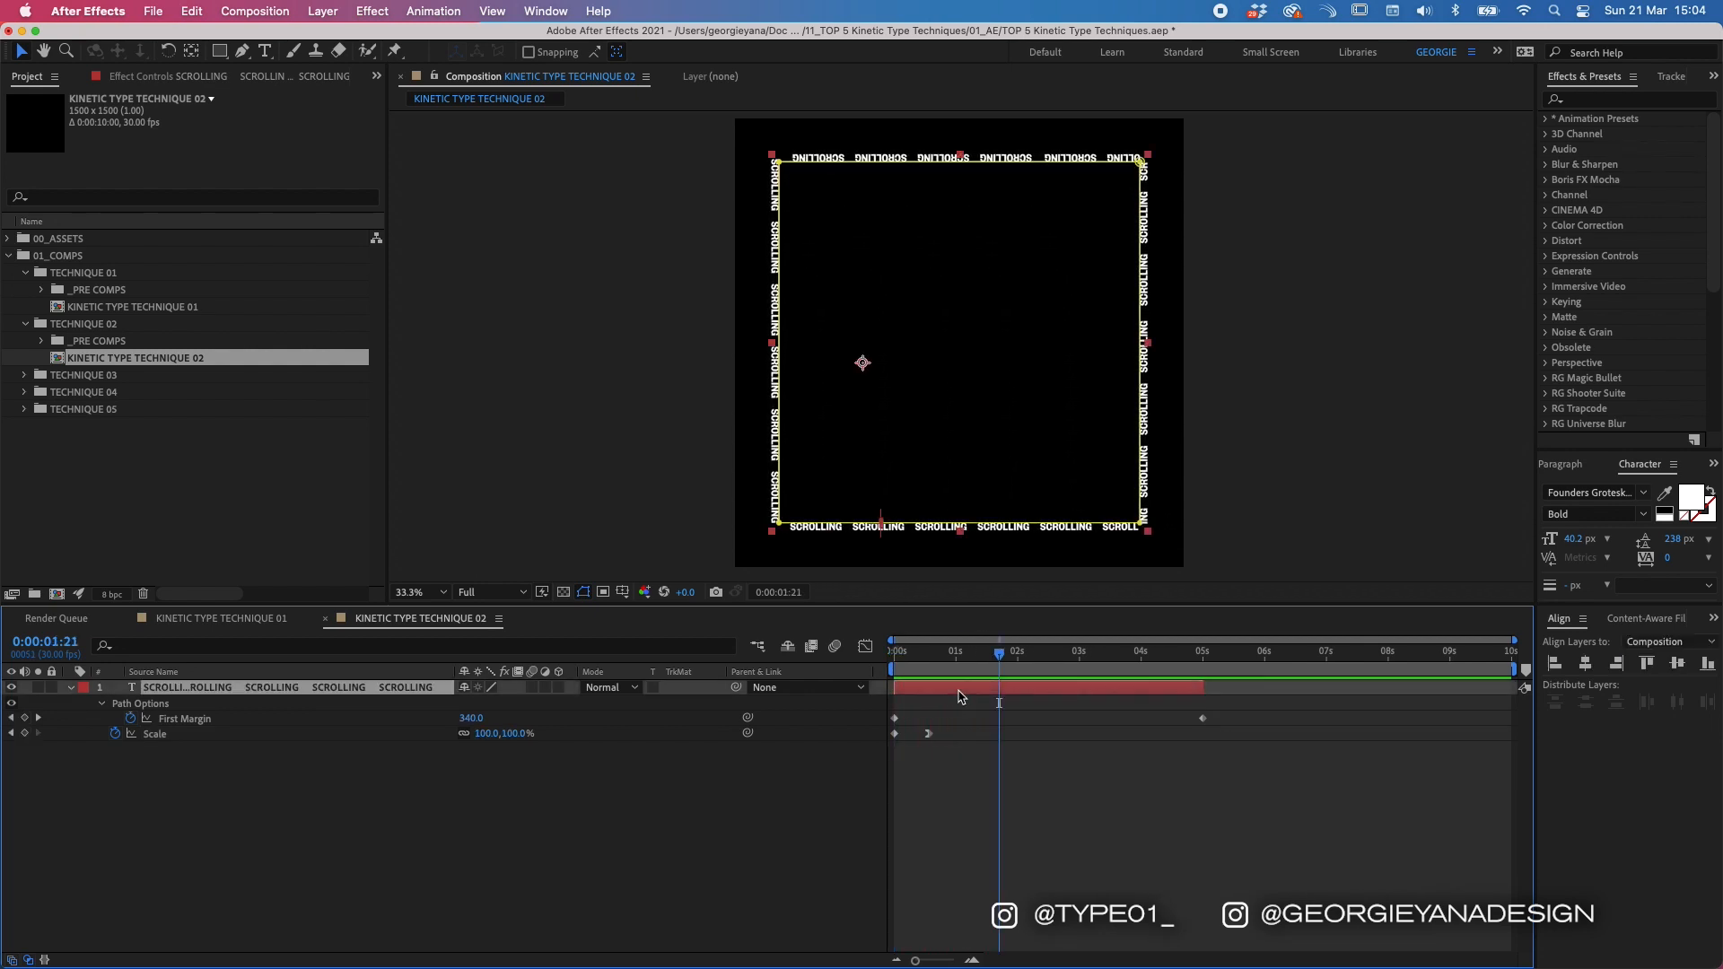
key("super+d")
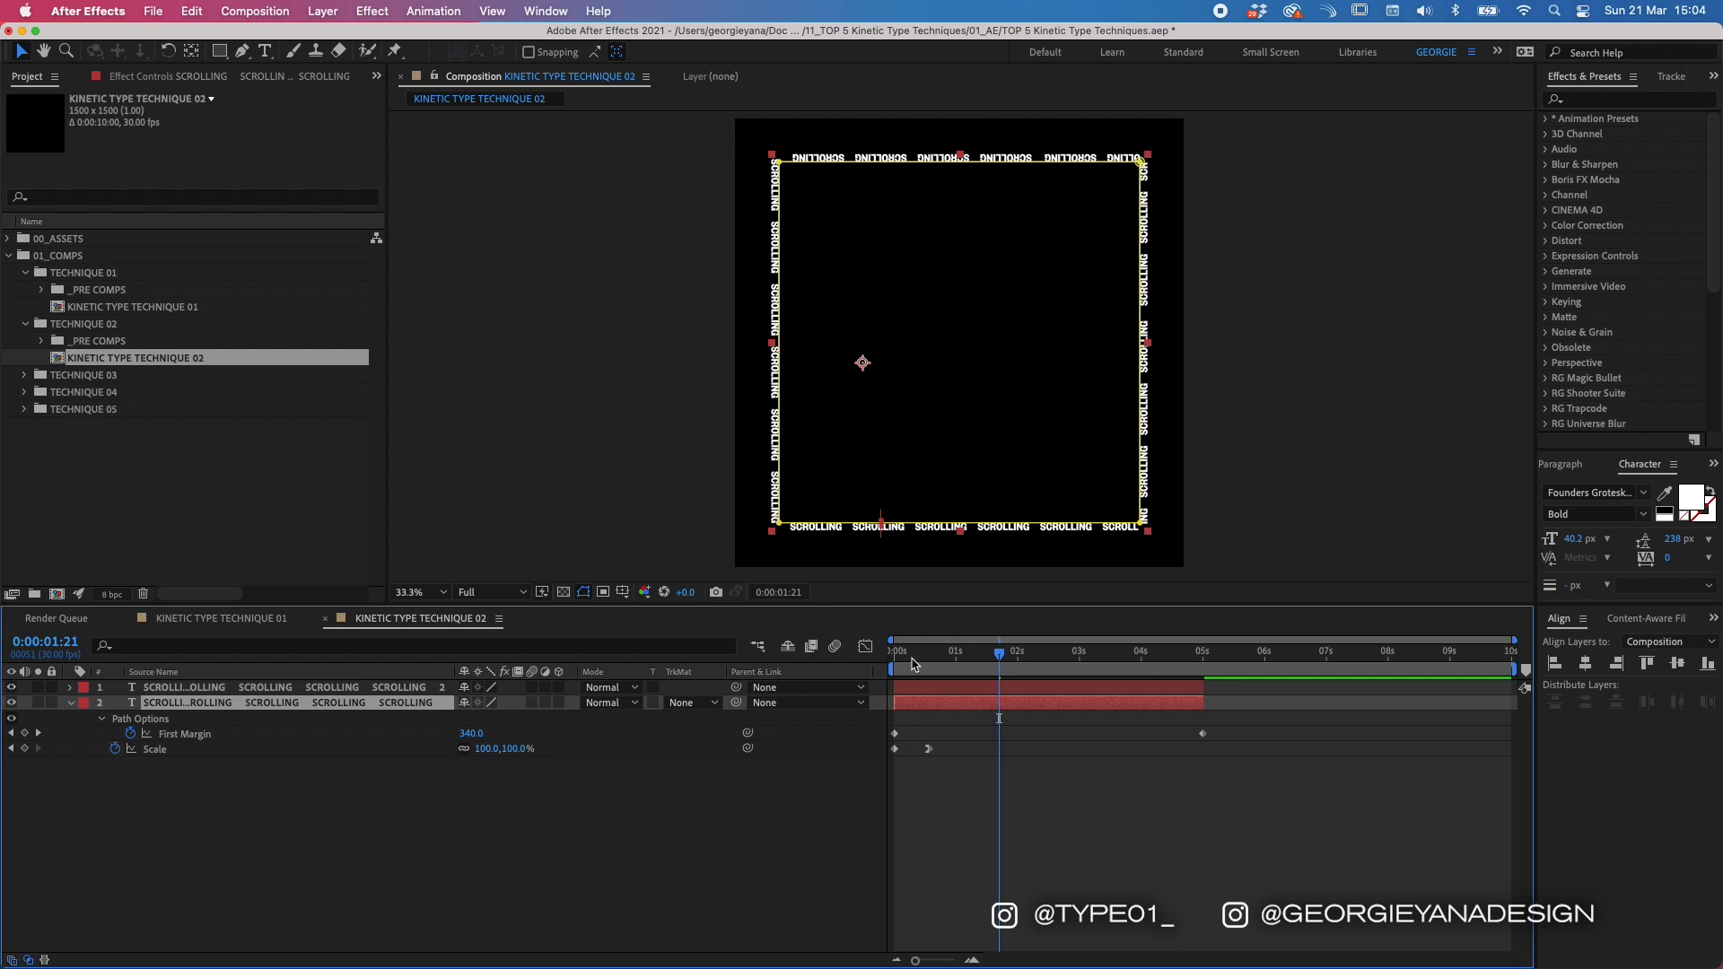
left_click_drag(909, 657, 761, 689)
key("=")
key("=")
left_click_drag(976, 702, 1011, 706)
left_click_drag(1057, 662, 1067, 665)
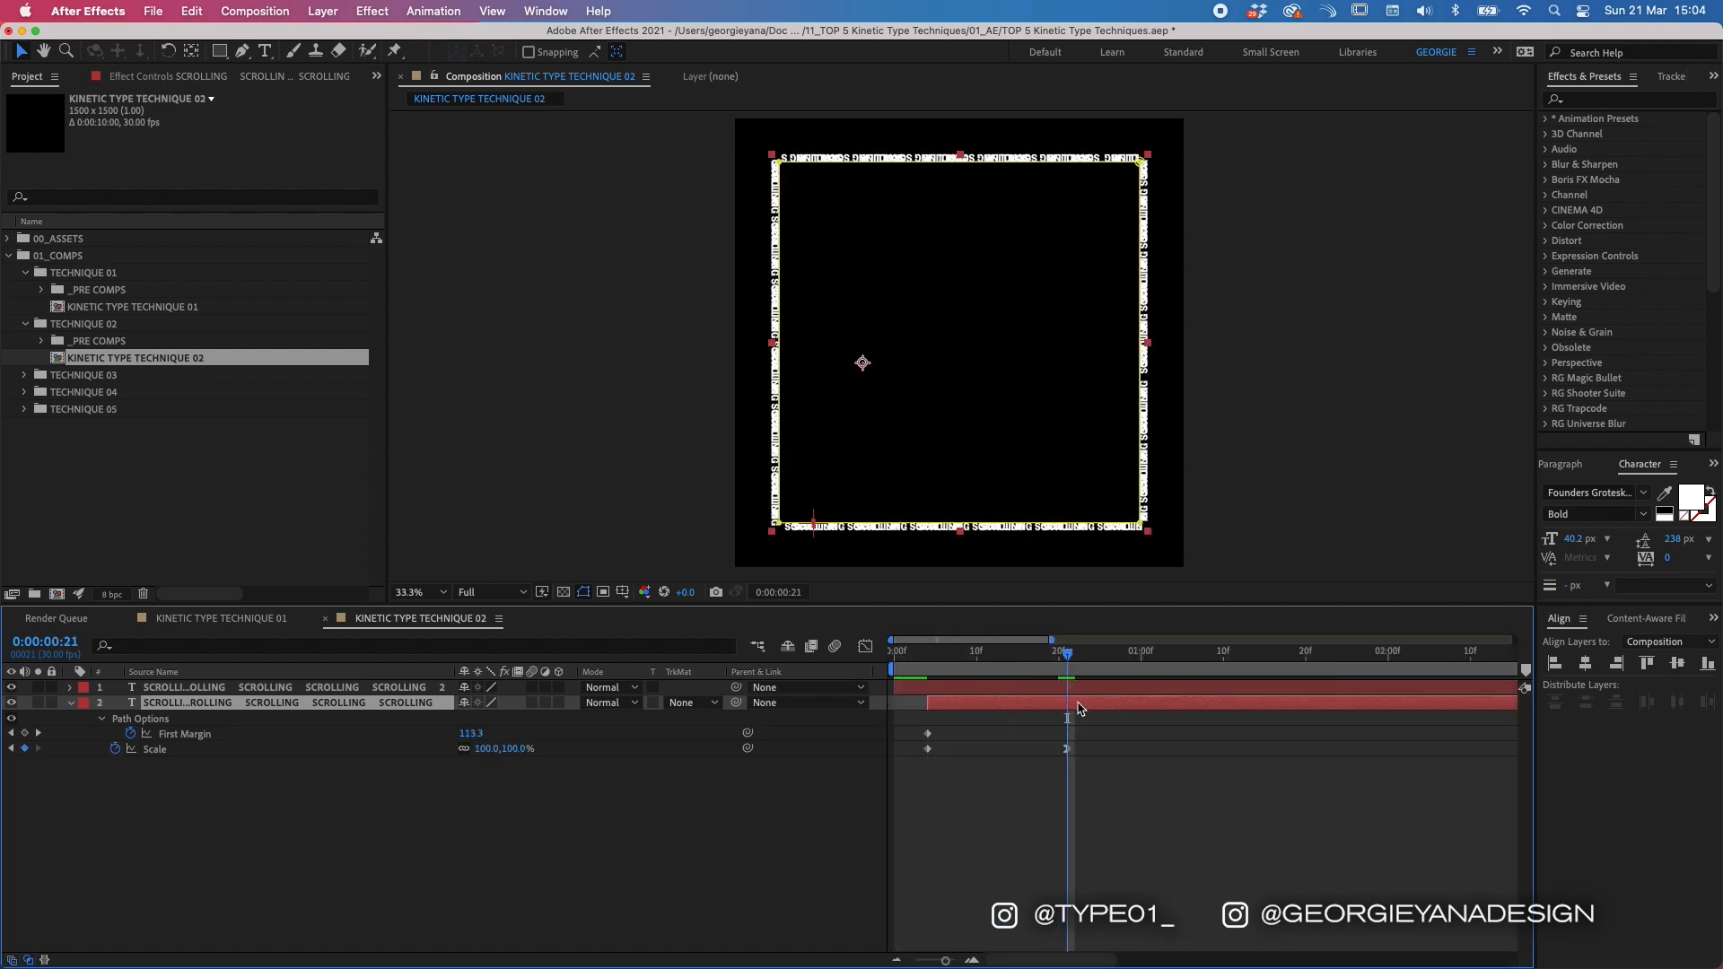
Step: Try scaling the lower SCROLLING layer to 90% around its off-centre anchor point, and undo the change
left_click(519, 748)
type("90")
key("Return")
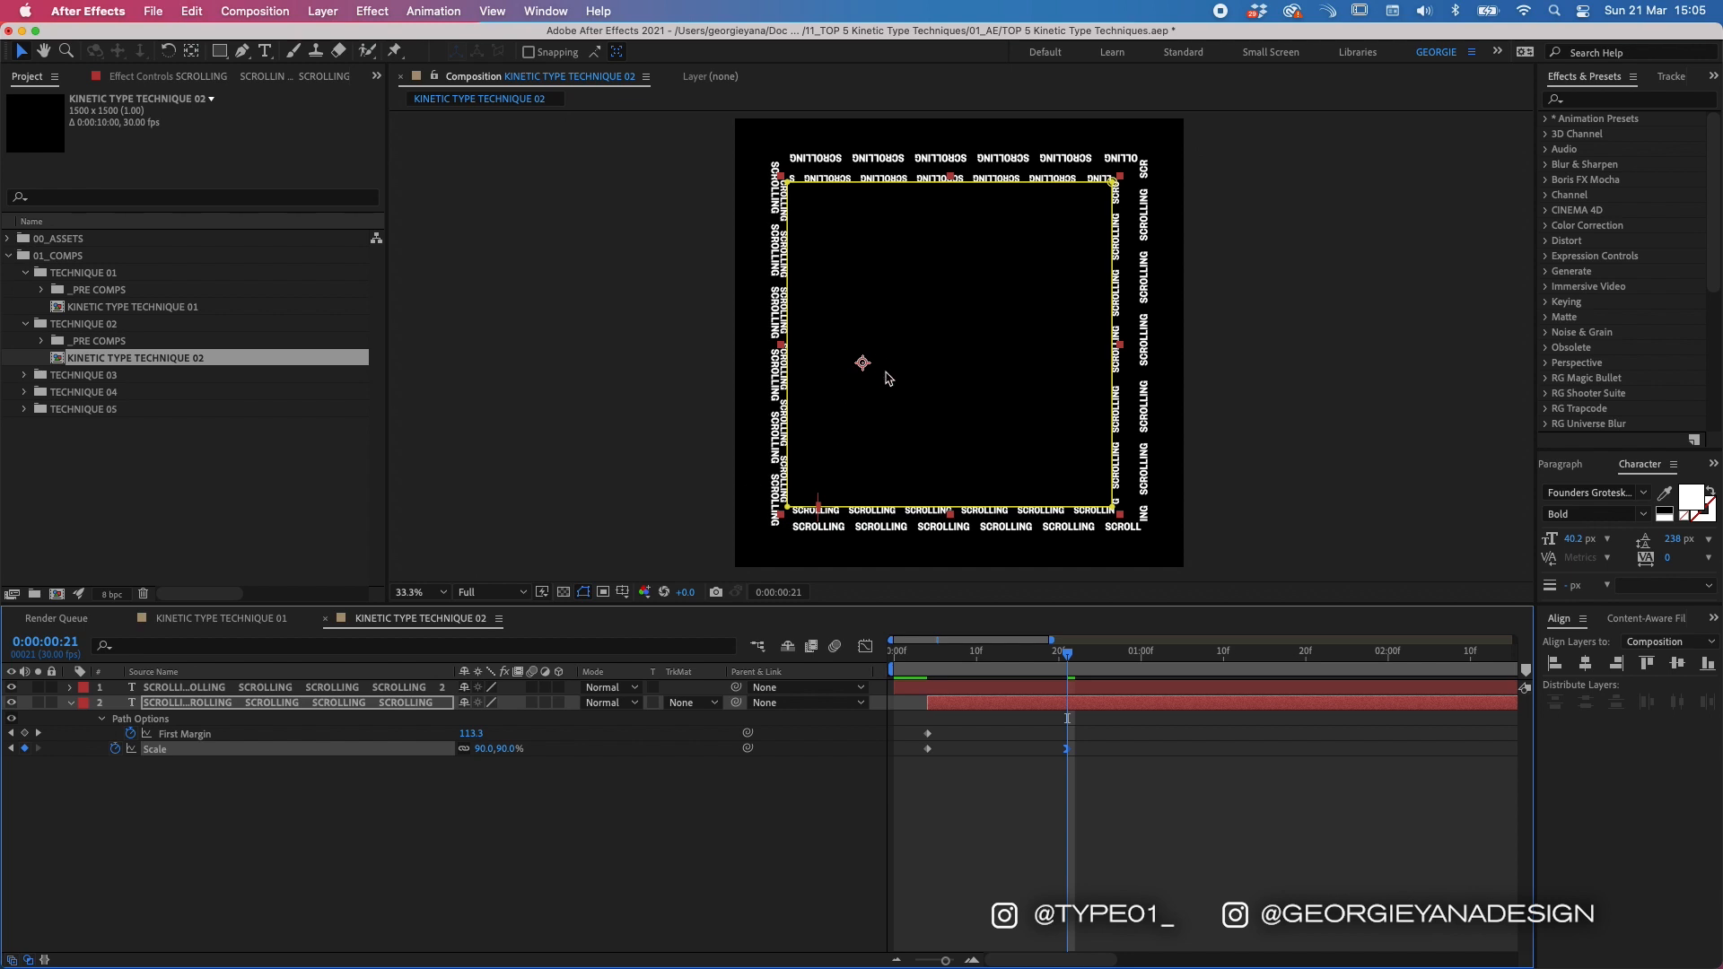
key("super+z")
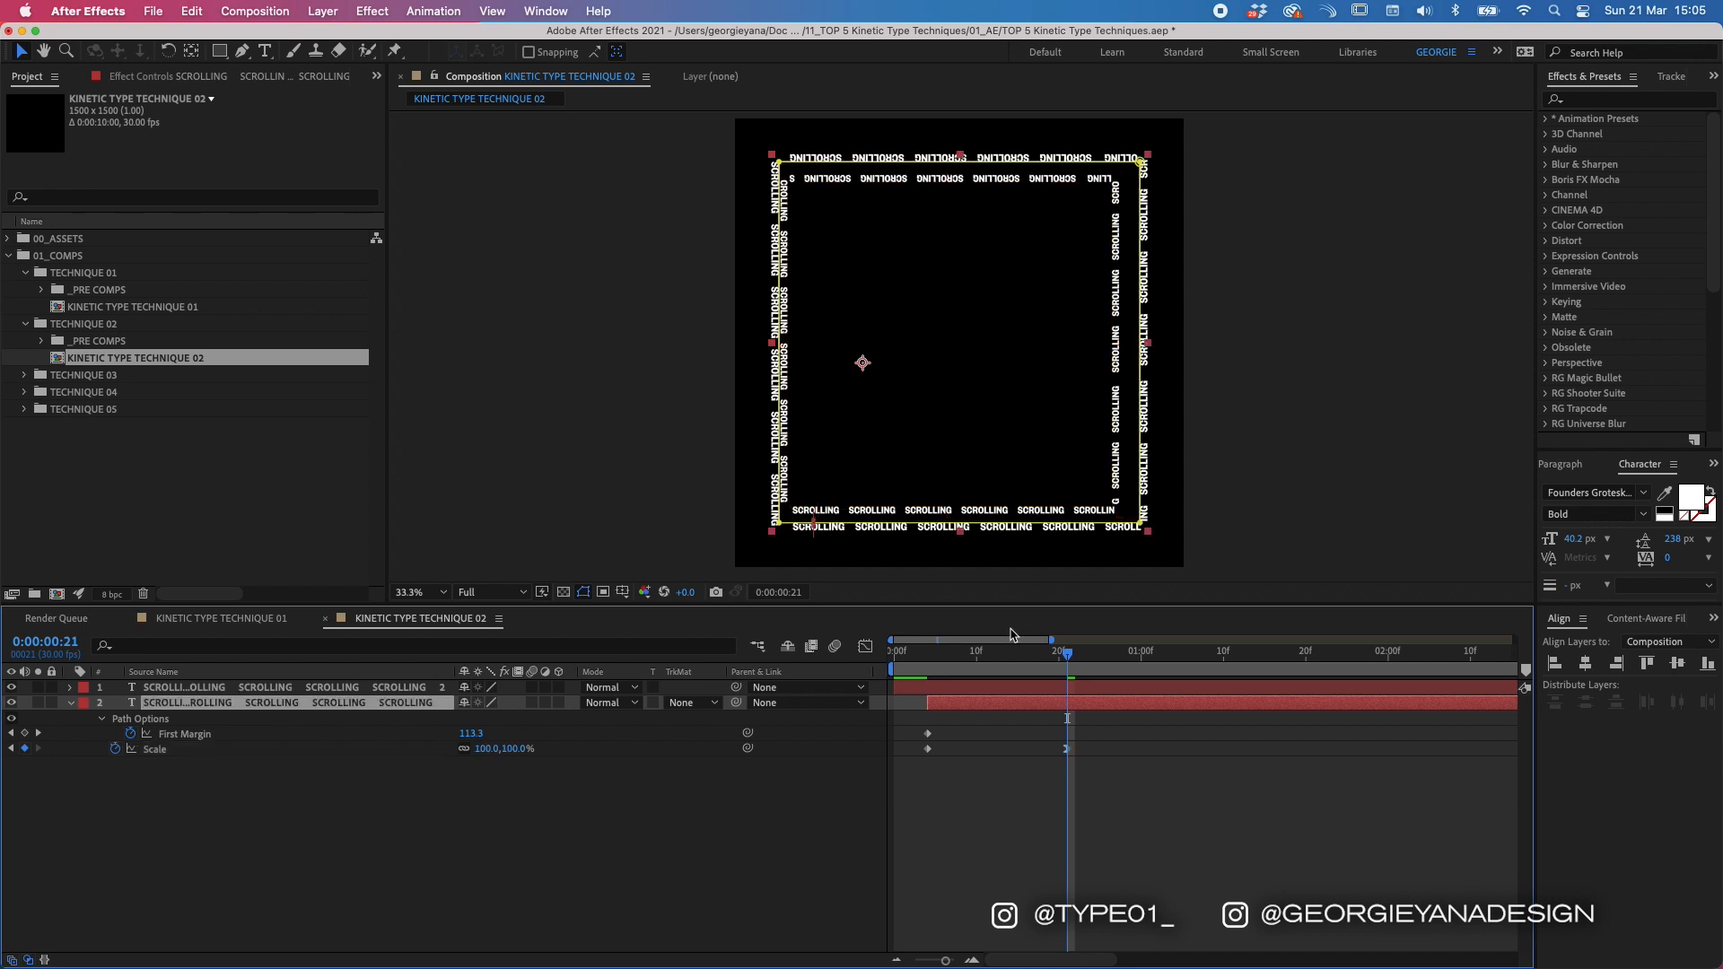
Step: Move the lower SCROLLING layer's anchor point to the centre of the square with the Pan Behind tool
key("y")
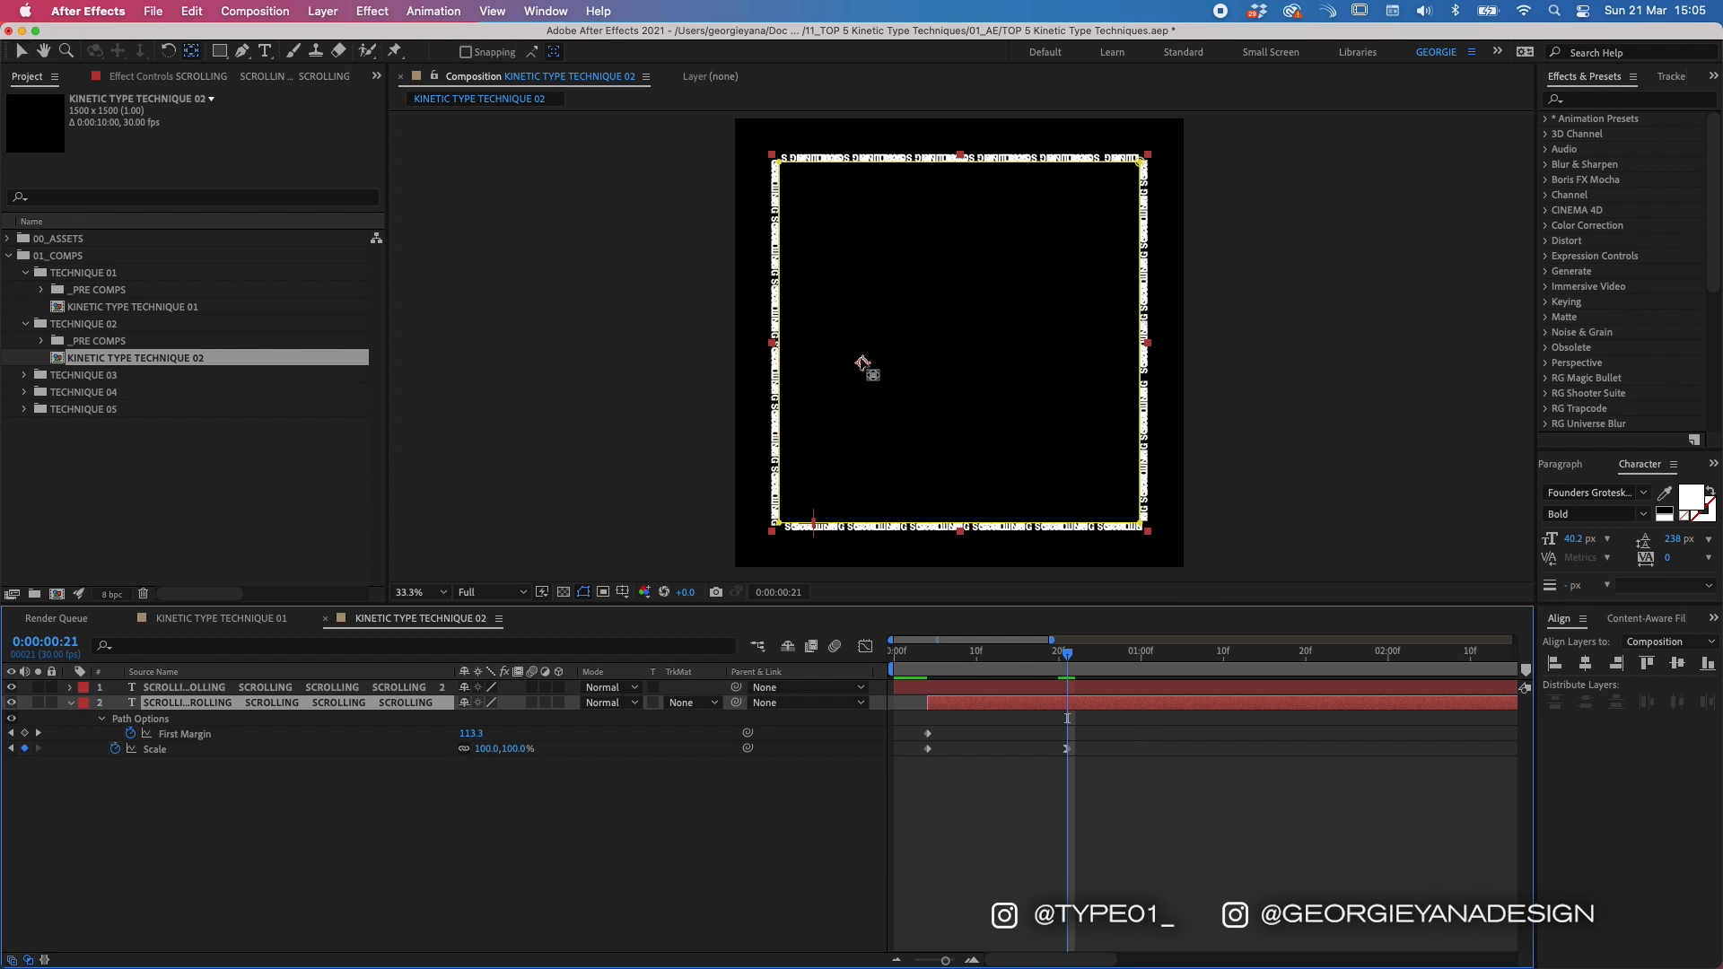
left_click_drag(862, 366, 960, 343)
key("v")
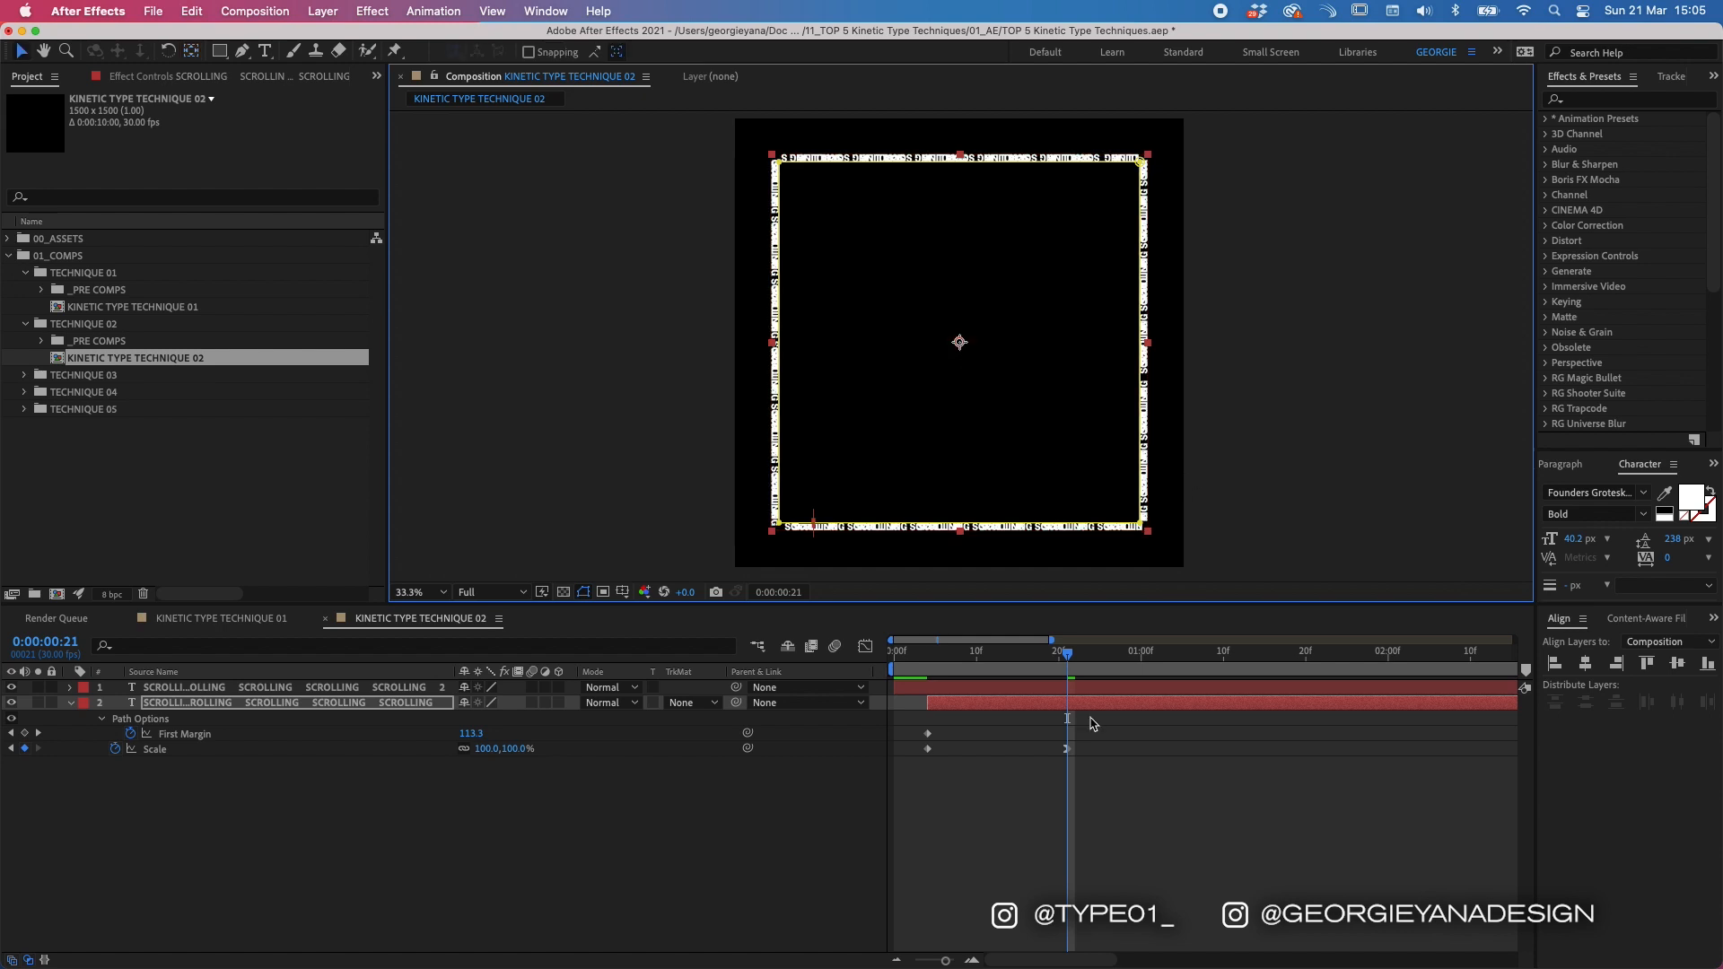
Step: Set the lower SCROLLING layer's final Scale keyframe to 90%
left_click(1058, 721)
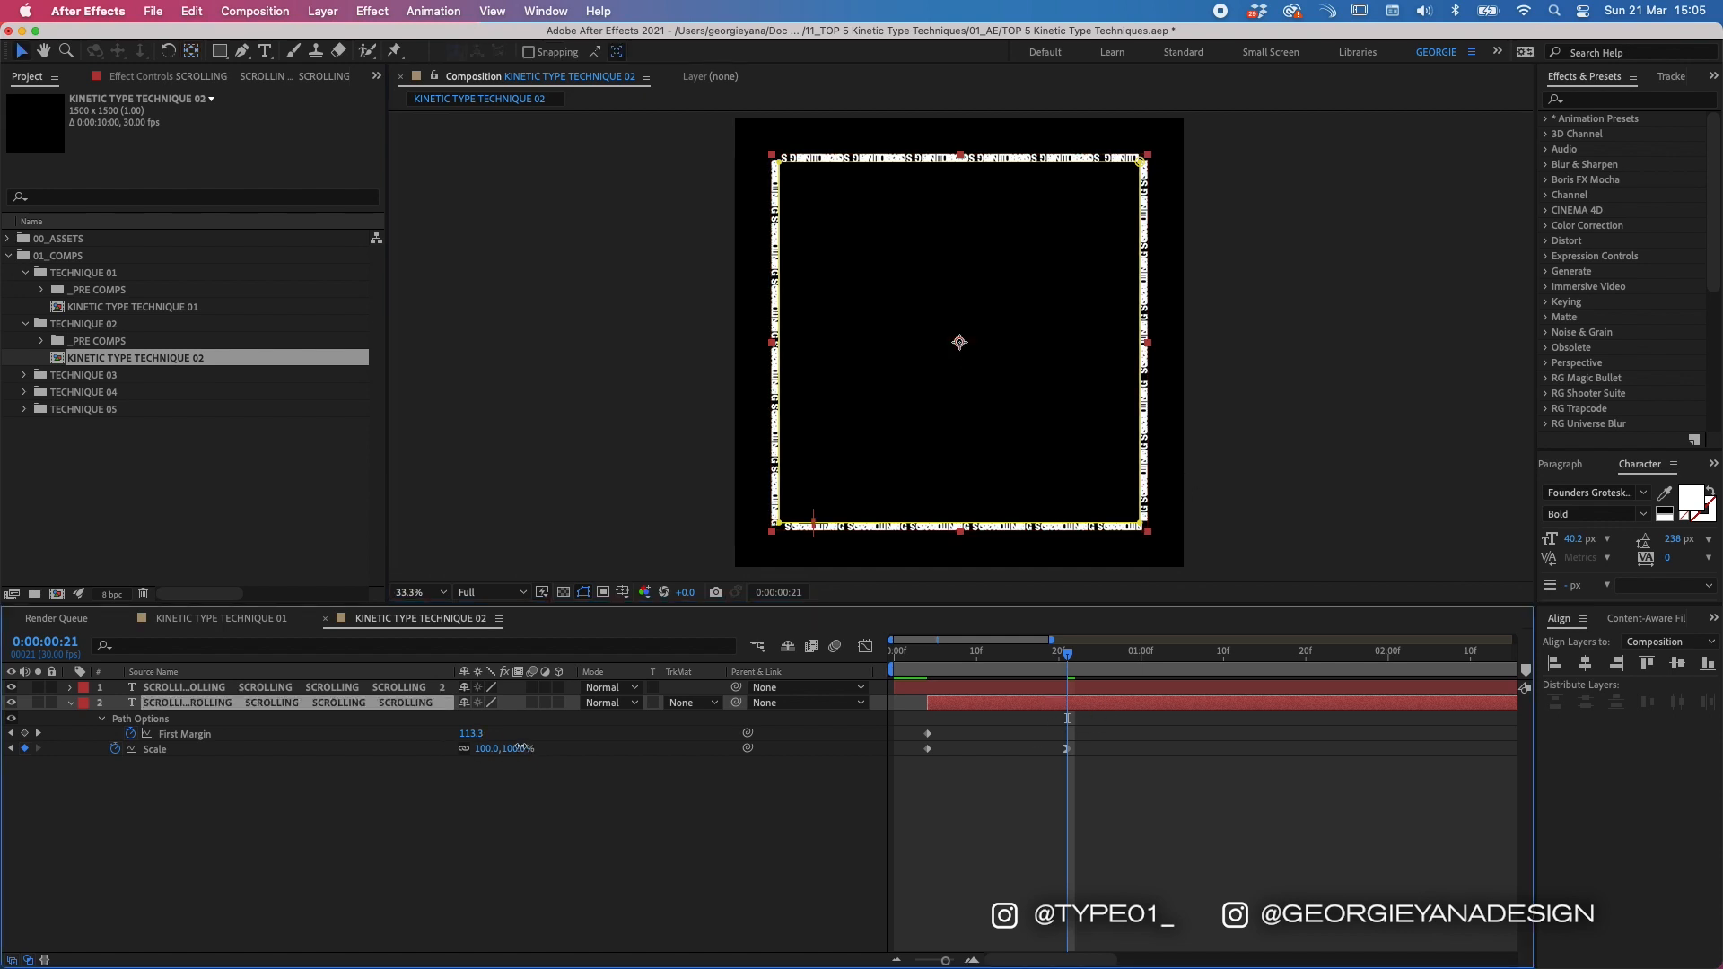
left_click_drag(519, 747, 509, 747)
left_click(1090, 347)
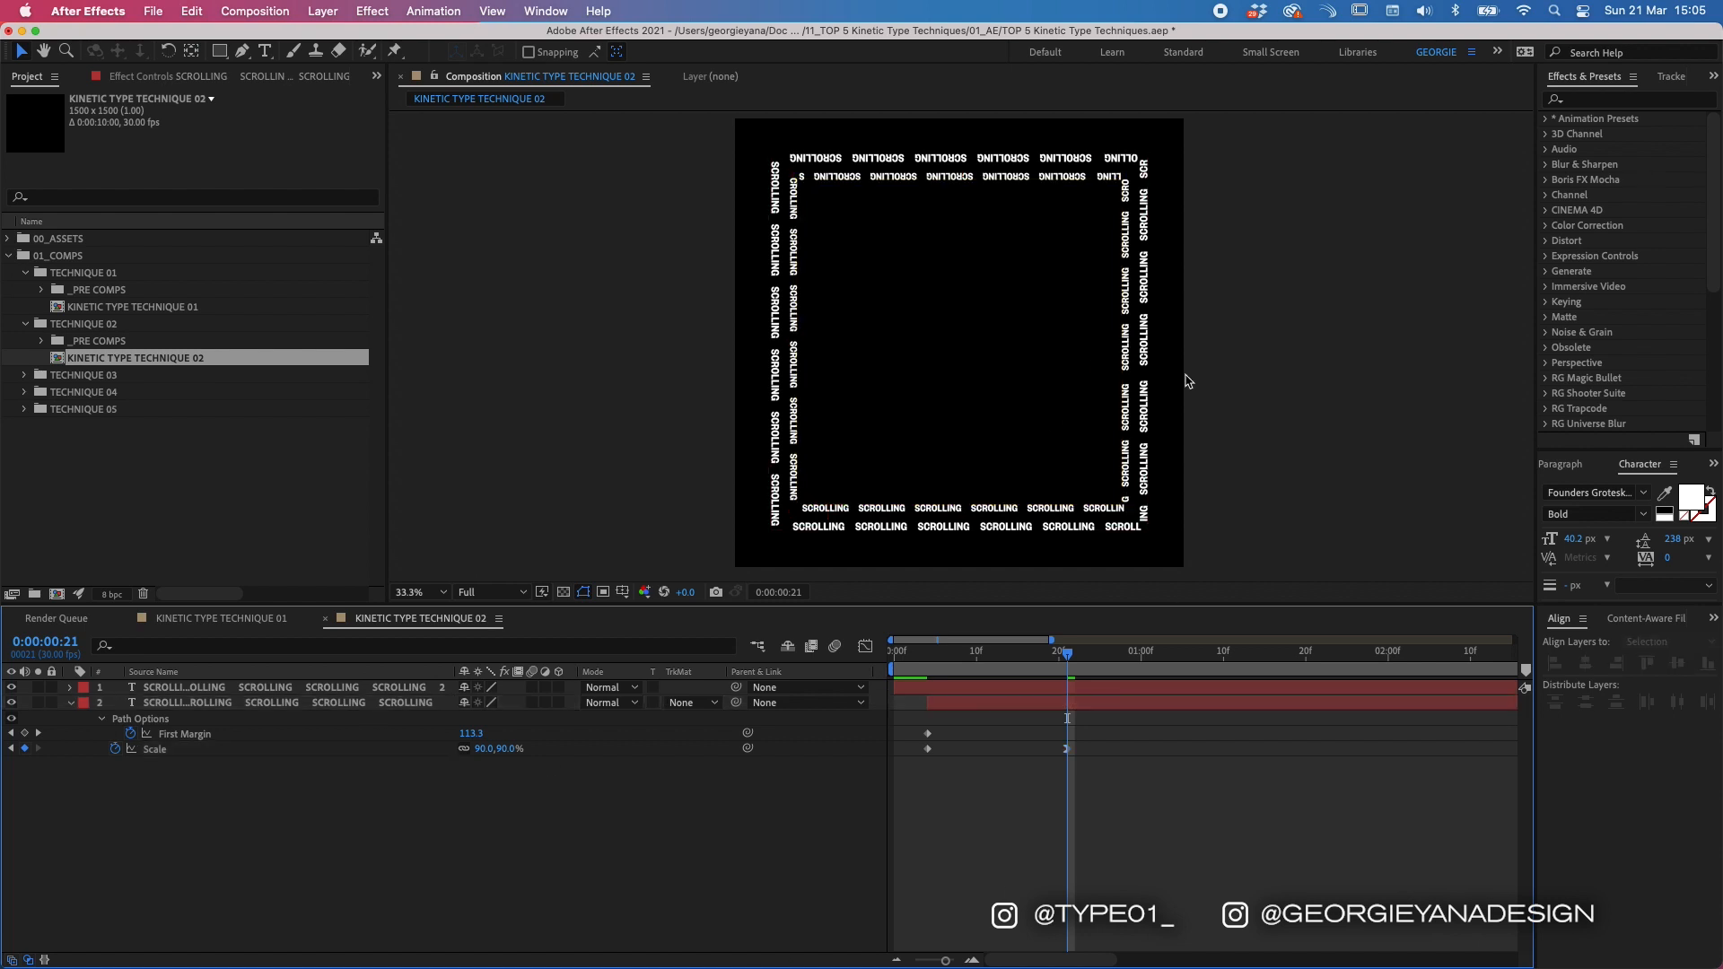
Step: Duplicate the 90% SCROLLING layer, start the lower one 4 frames later, and shrink its final Scale to form the next inner square
left_click(1087, 705)
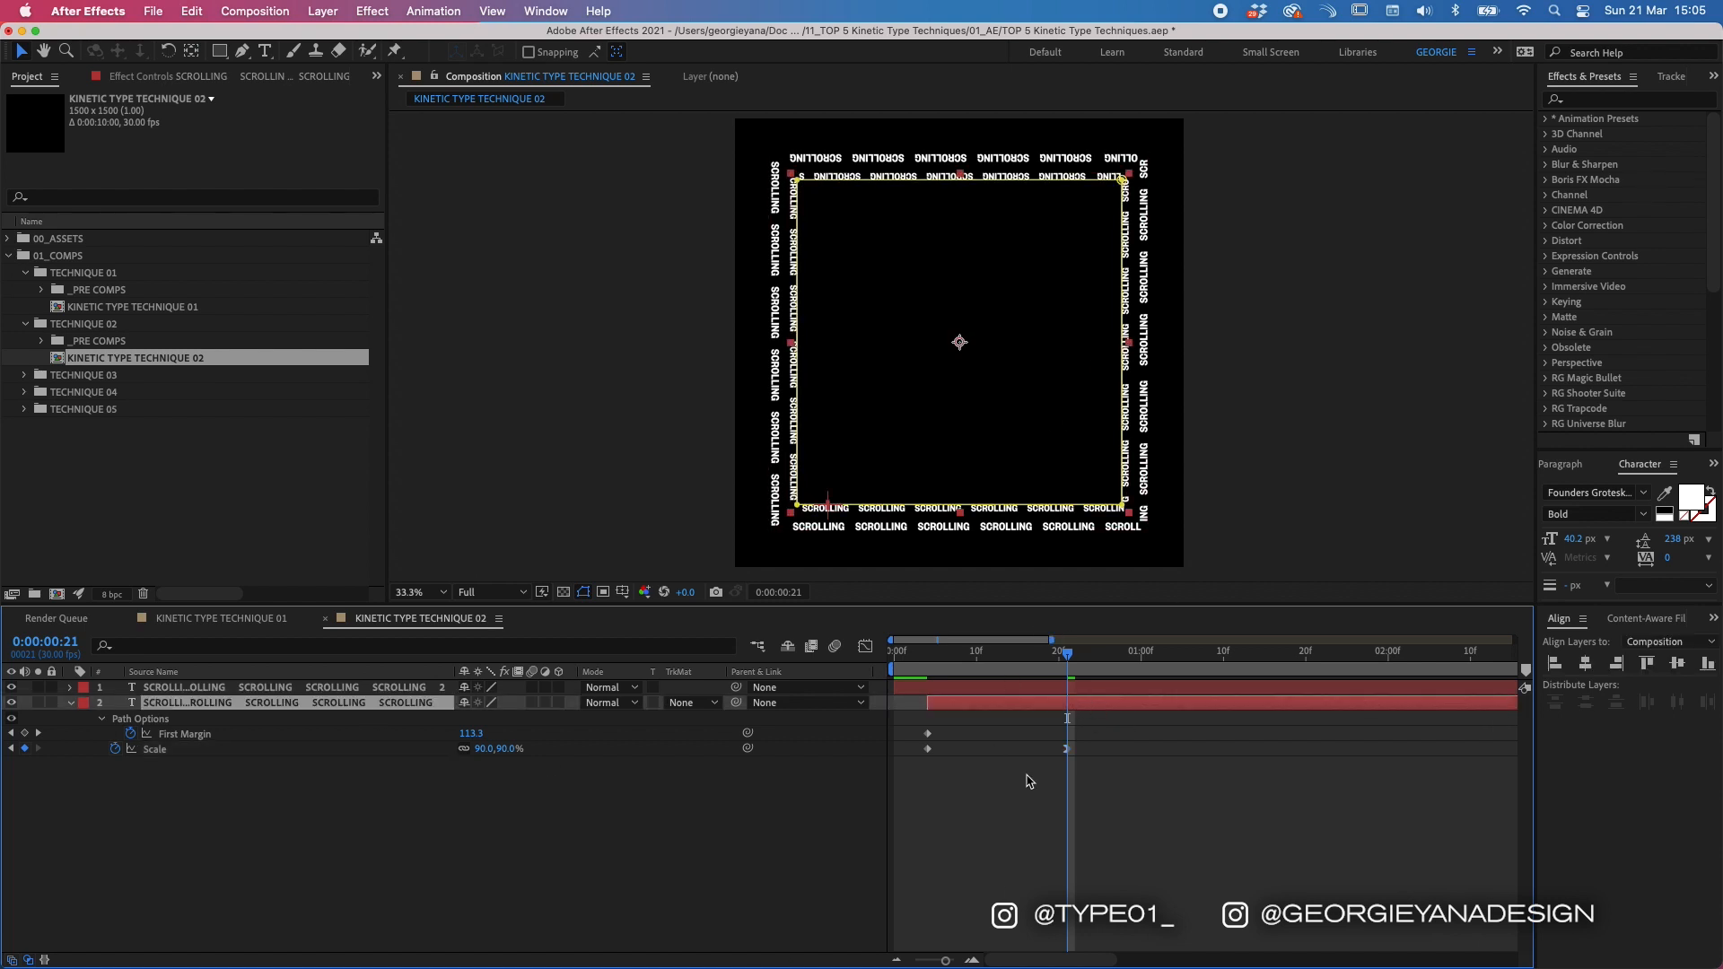
key("super+d")
left_click_drag(1112, 718, 1261, 763)
left_click(1098, 662)
Step: Duplicate the innermost SCROLLING layer, delay the lower one by 4 more frames, and set its final Scale keyframe to 70%
key("super+d")
left_click(1132, 661)
left_click(506, 779)
type("70")
key("Return")
Step: Add another SCROLLING duplicate inside the 70% square, staggered by 4 frames, with its final Scale keyframe at 60%
left_click(1166, 738)
key("super+d")
left_click(1166, 662)
left_click(506, 794)
type("60")
key("Return")
Step: Add a last SCROLLING duplicate staggered by 4 frames with its final Scale keyframe at 50%, and preview the nested squares
key("super+d")
left_click(1198, 663)
left_click(507, 809)
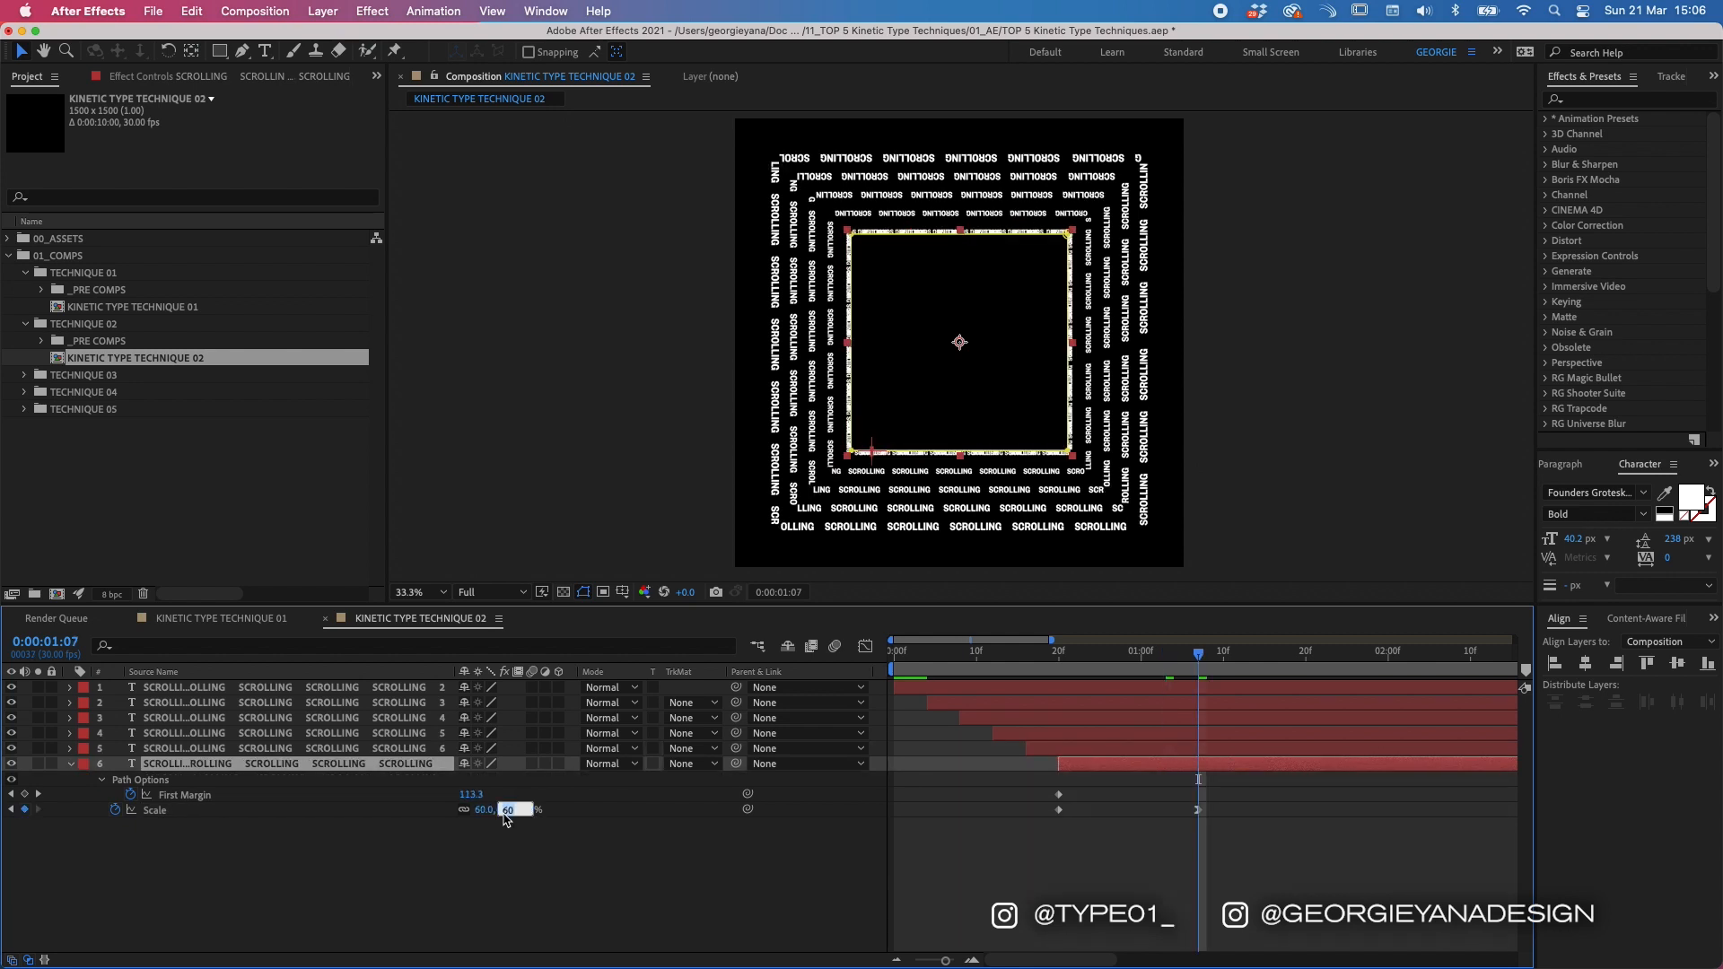
type("50")
key("Return")
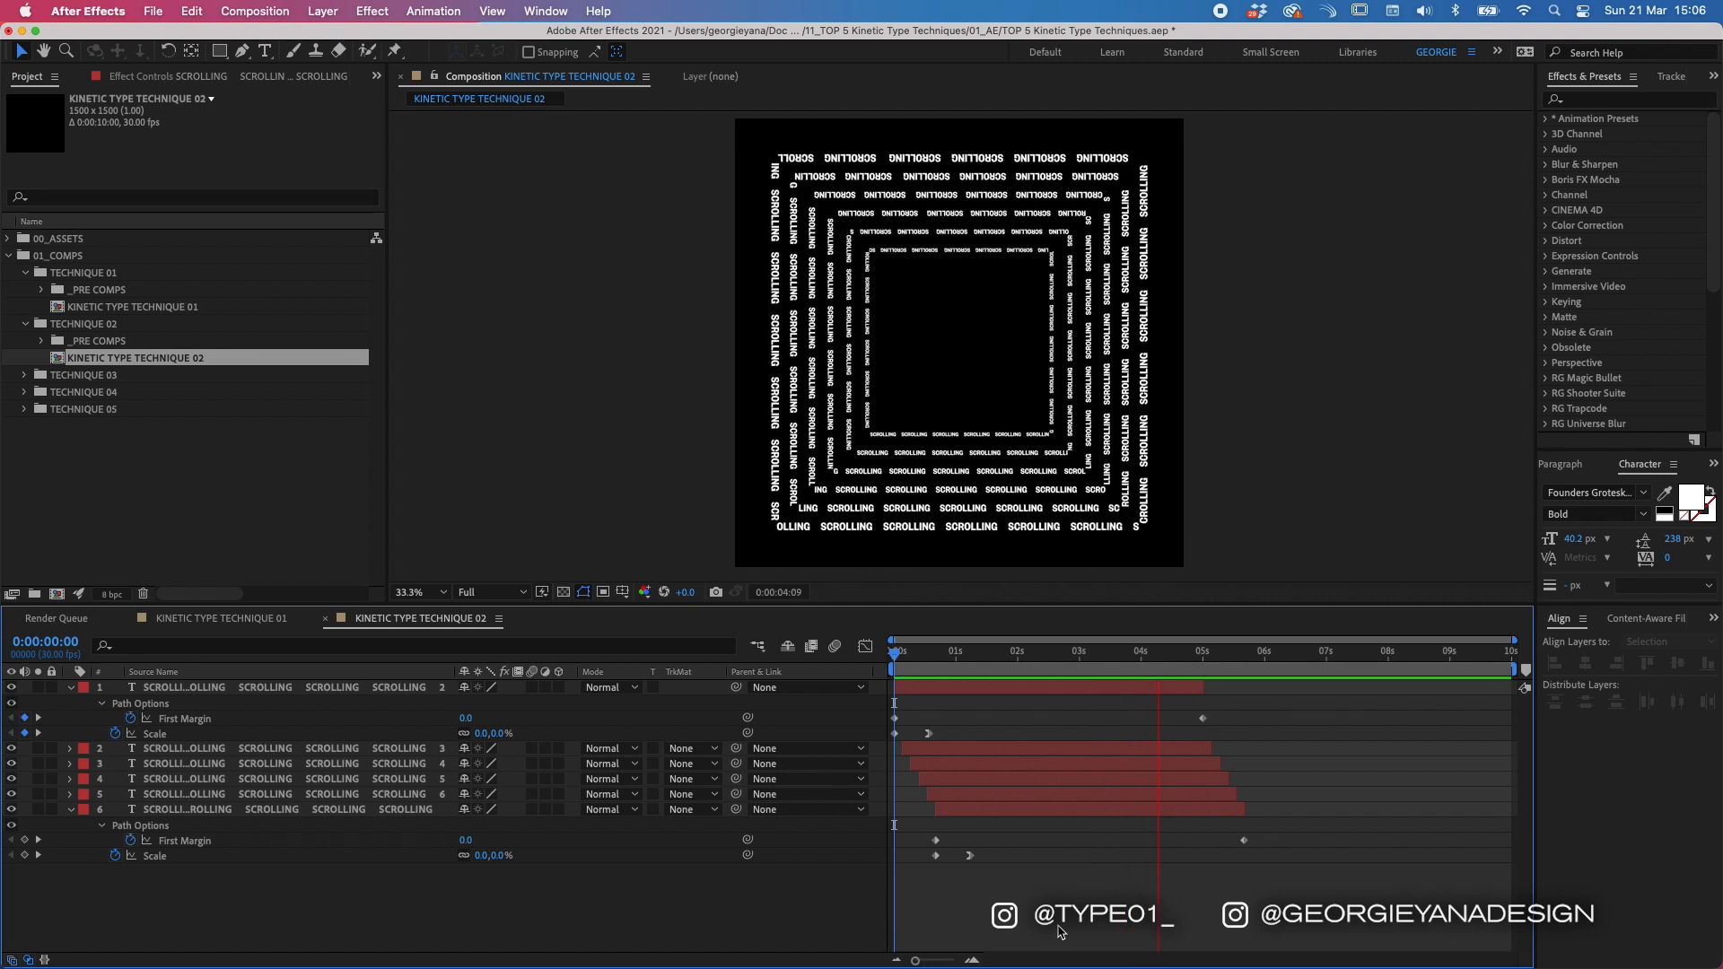
key("space")
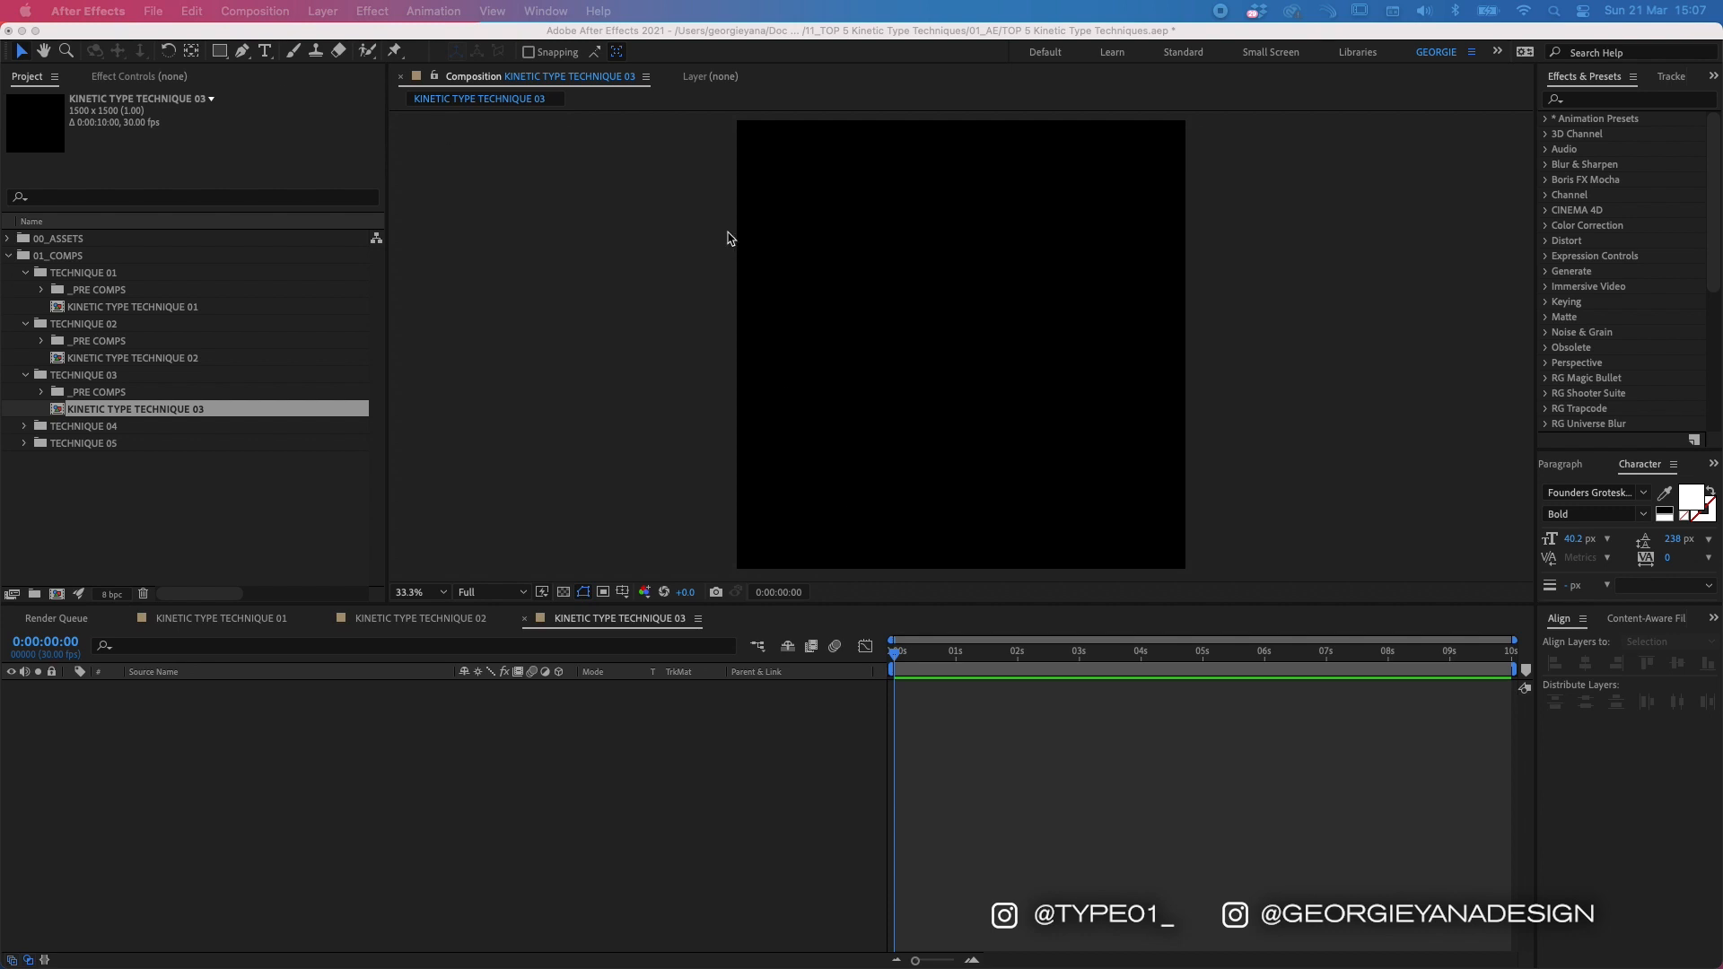
Step: Create a text box spanning the middle of the KINETIC TYPE TECHNIQUE 03 composition containing the word MASK
key("super+t")
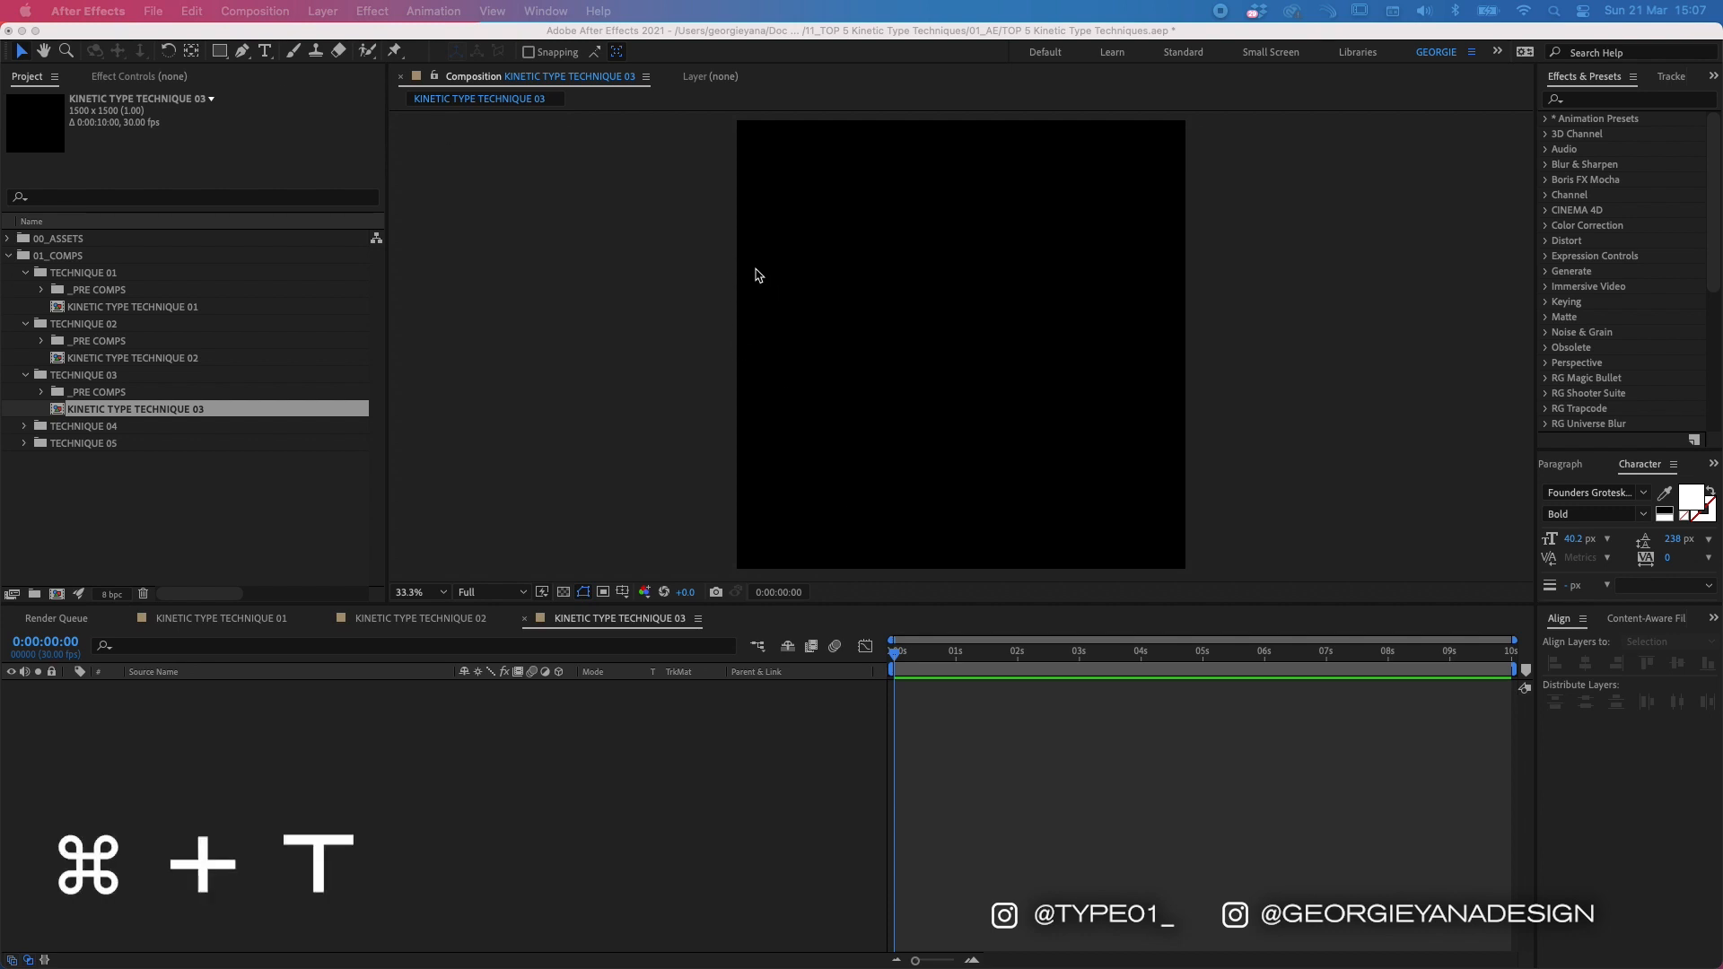
left_click_drag(744, 246, 1181, 448)
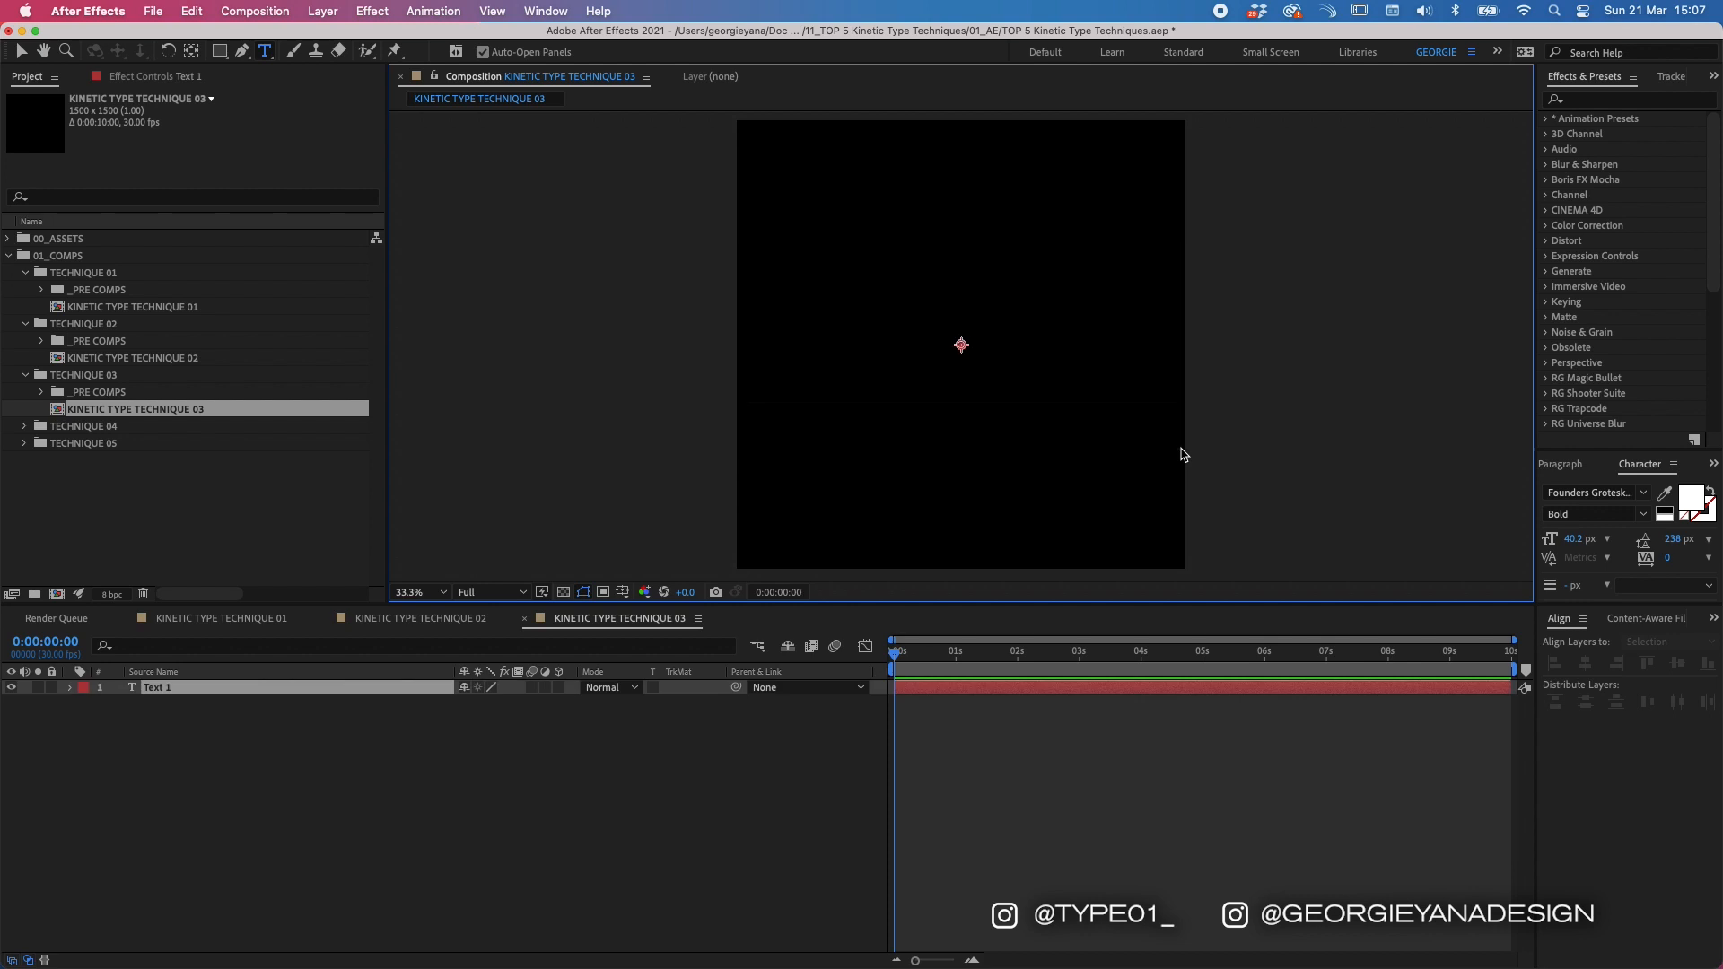
type("MASK")
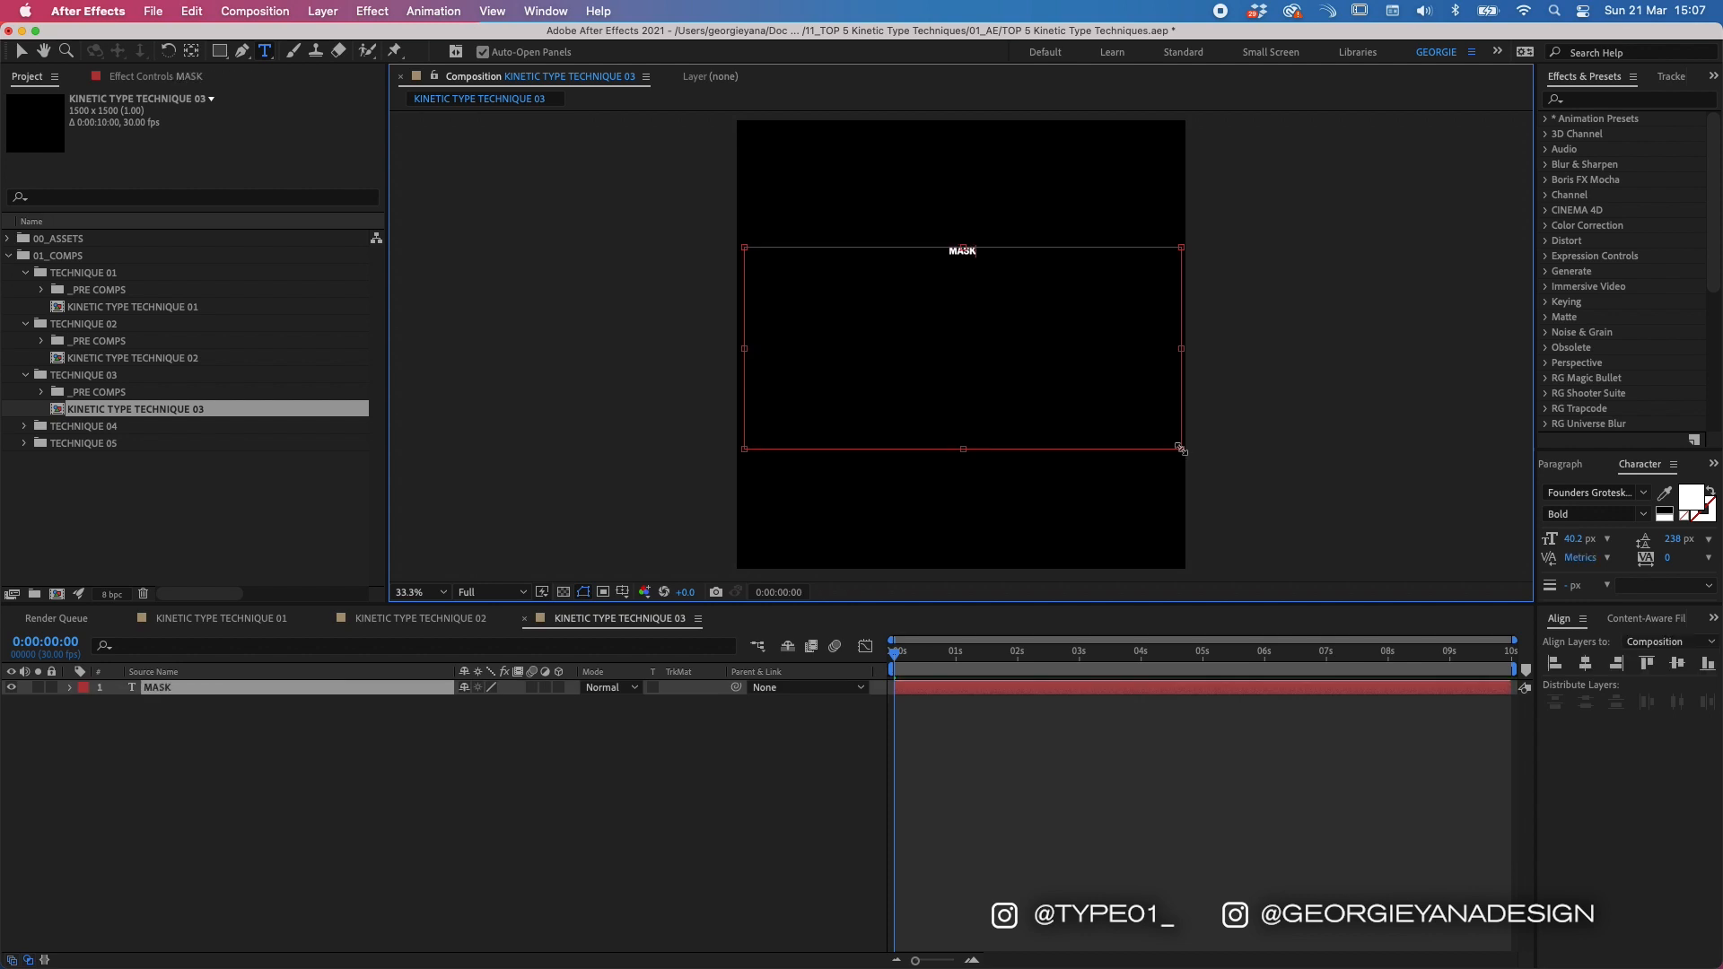
Step: Enlarge the MASK text to 513 px and centre it horizontally and vertically in the composition
key("super+a")
left_click_drag(1574, 539, 1615, 538)
key("Escape")
left_click(1587, 662)
left_click(1676, 662)
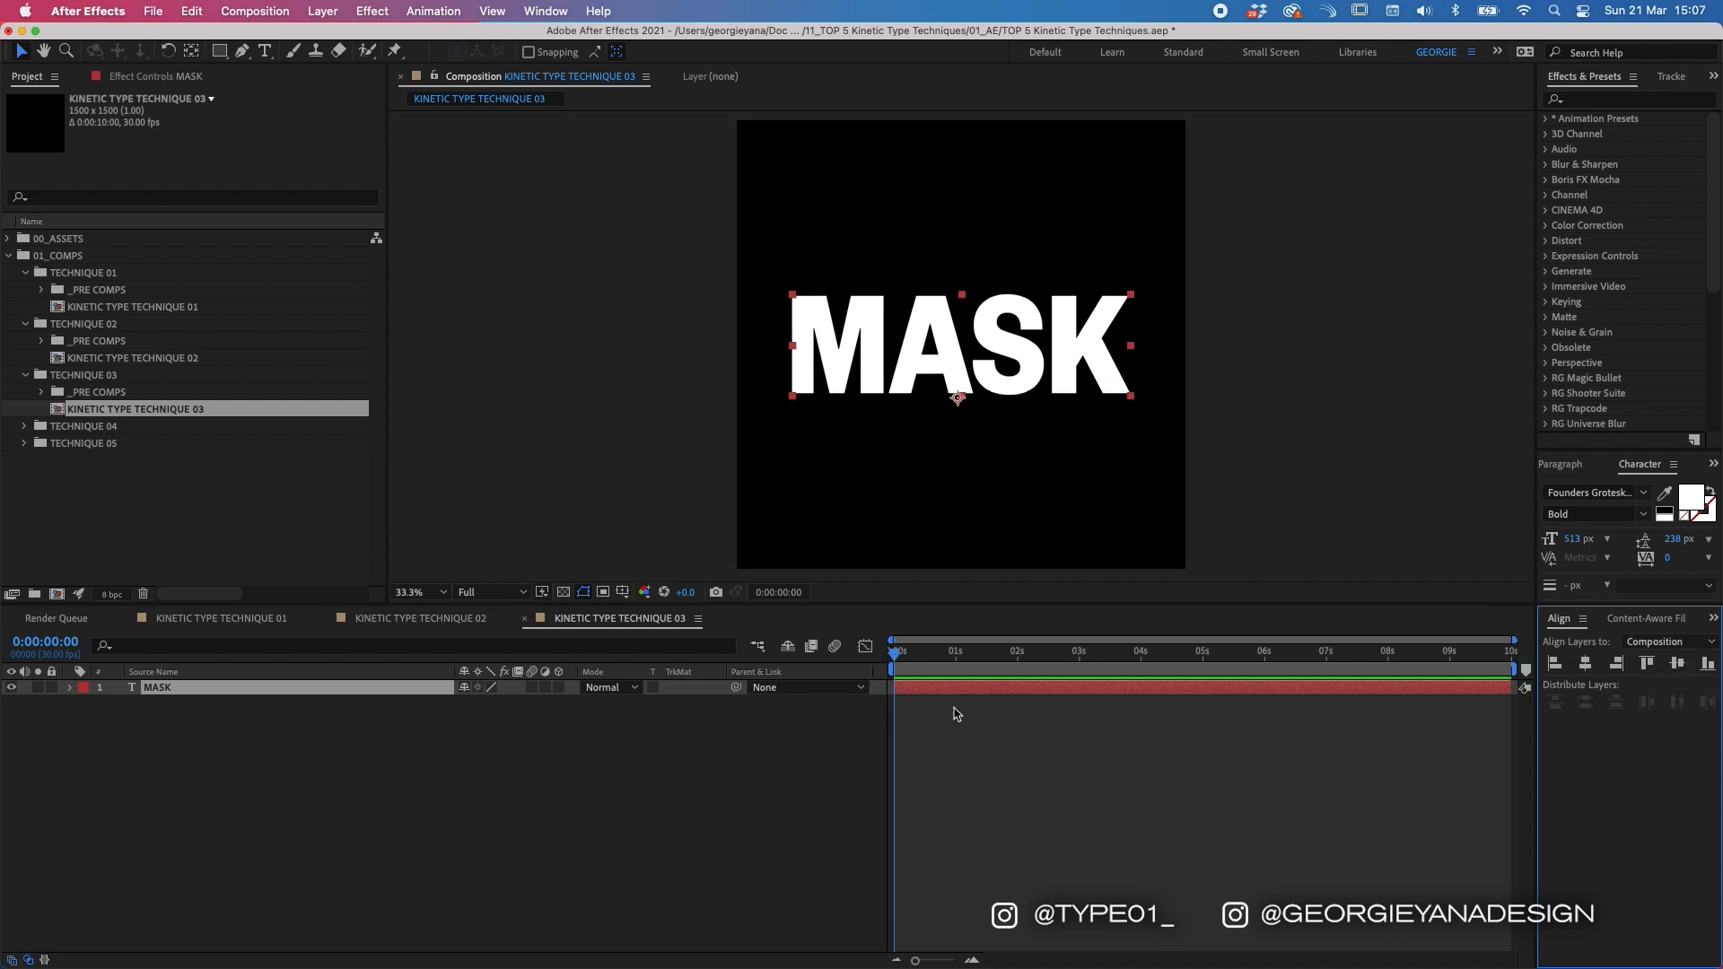
Step: Create masks from the MASK text layer to produce a solid layer with the letter outlines
right_click(950, 698)
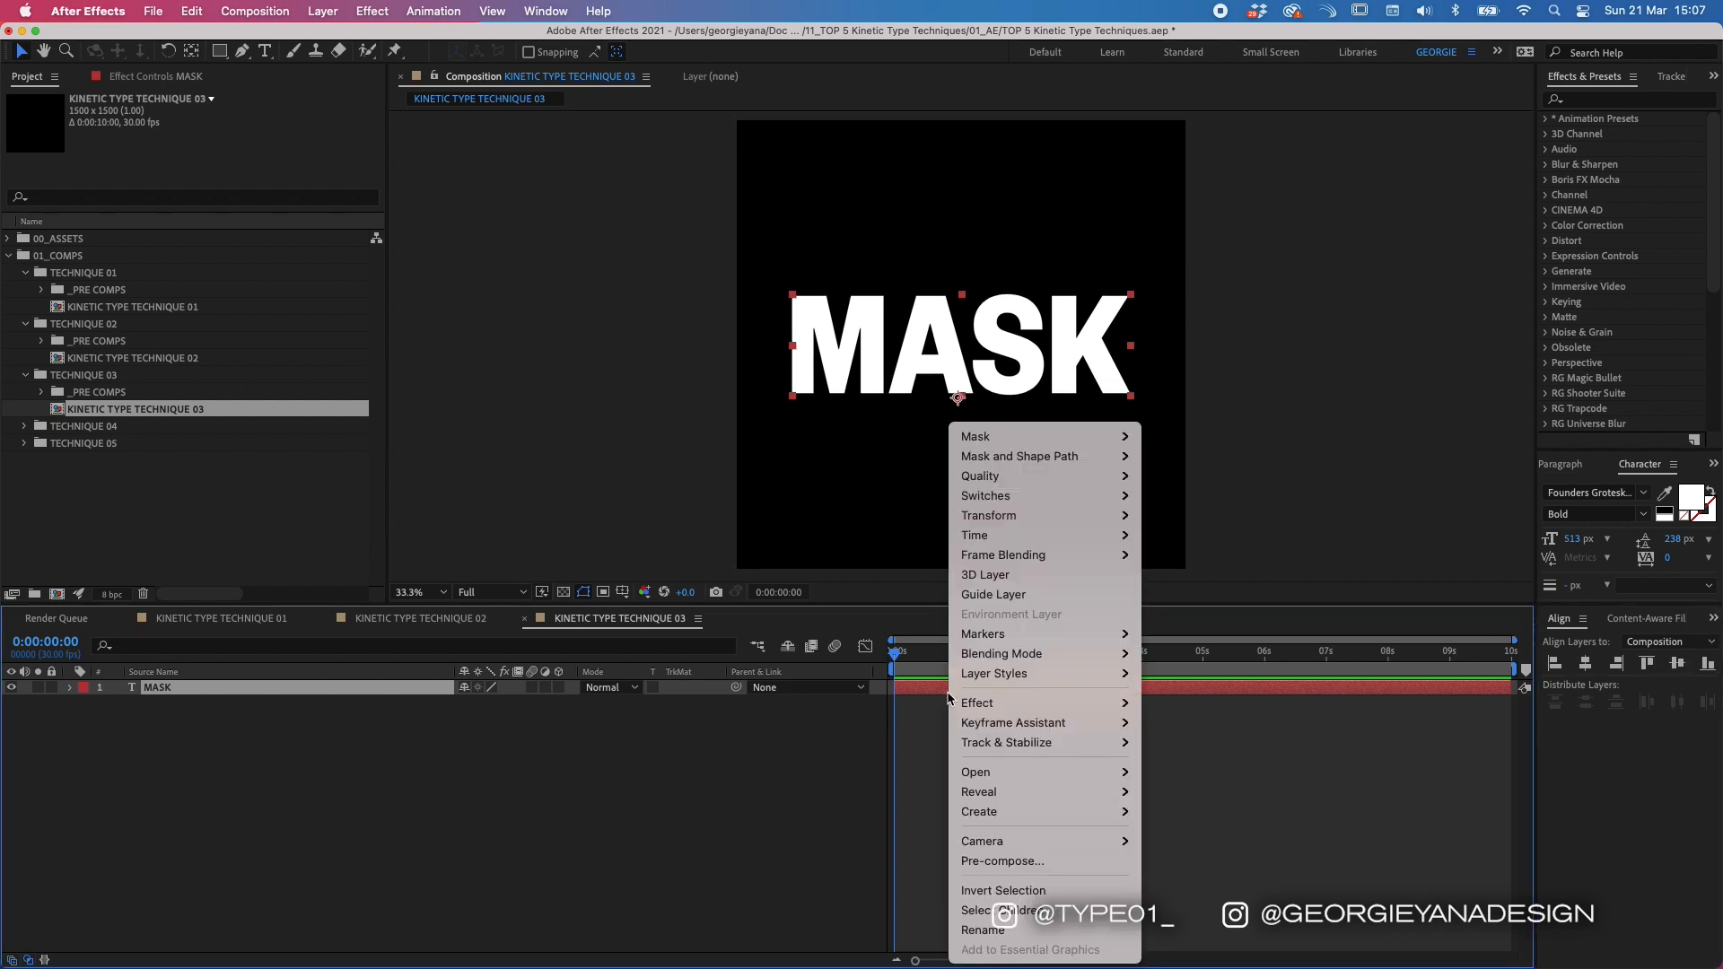
mouse_move(1077, 811)
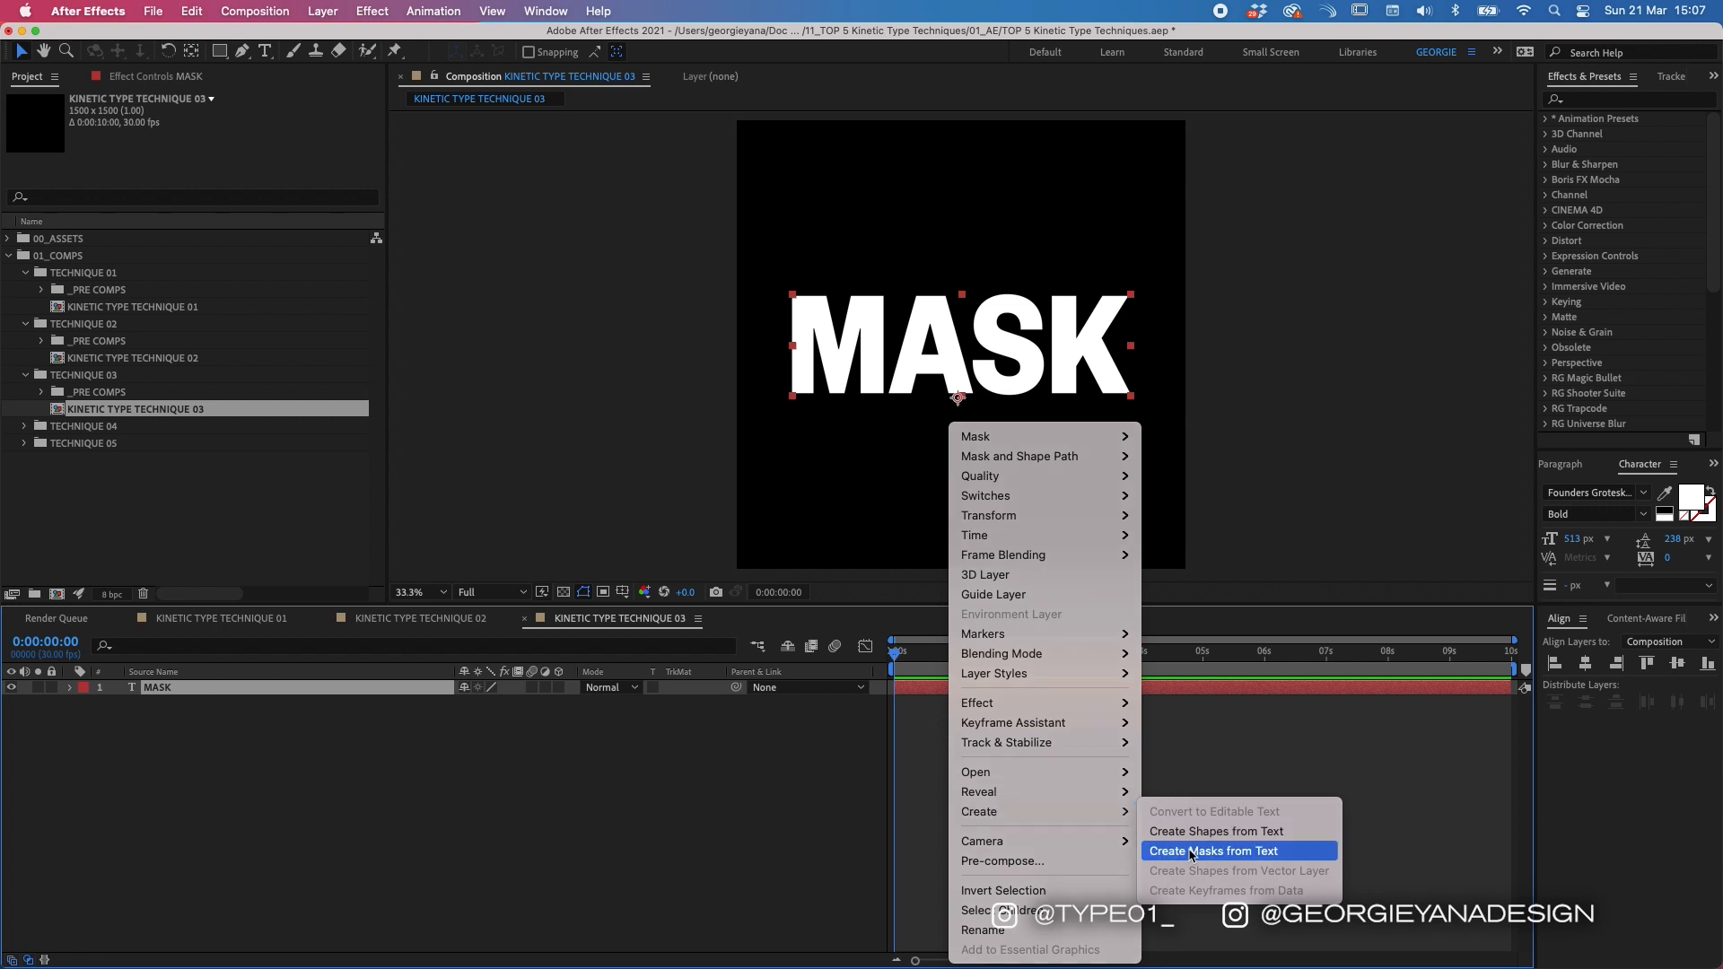
left_click(1191, 852)
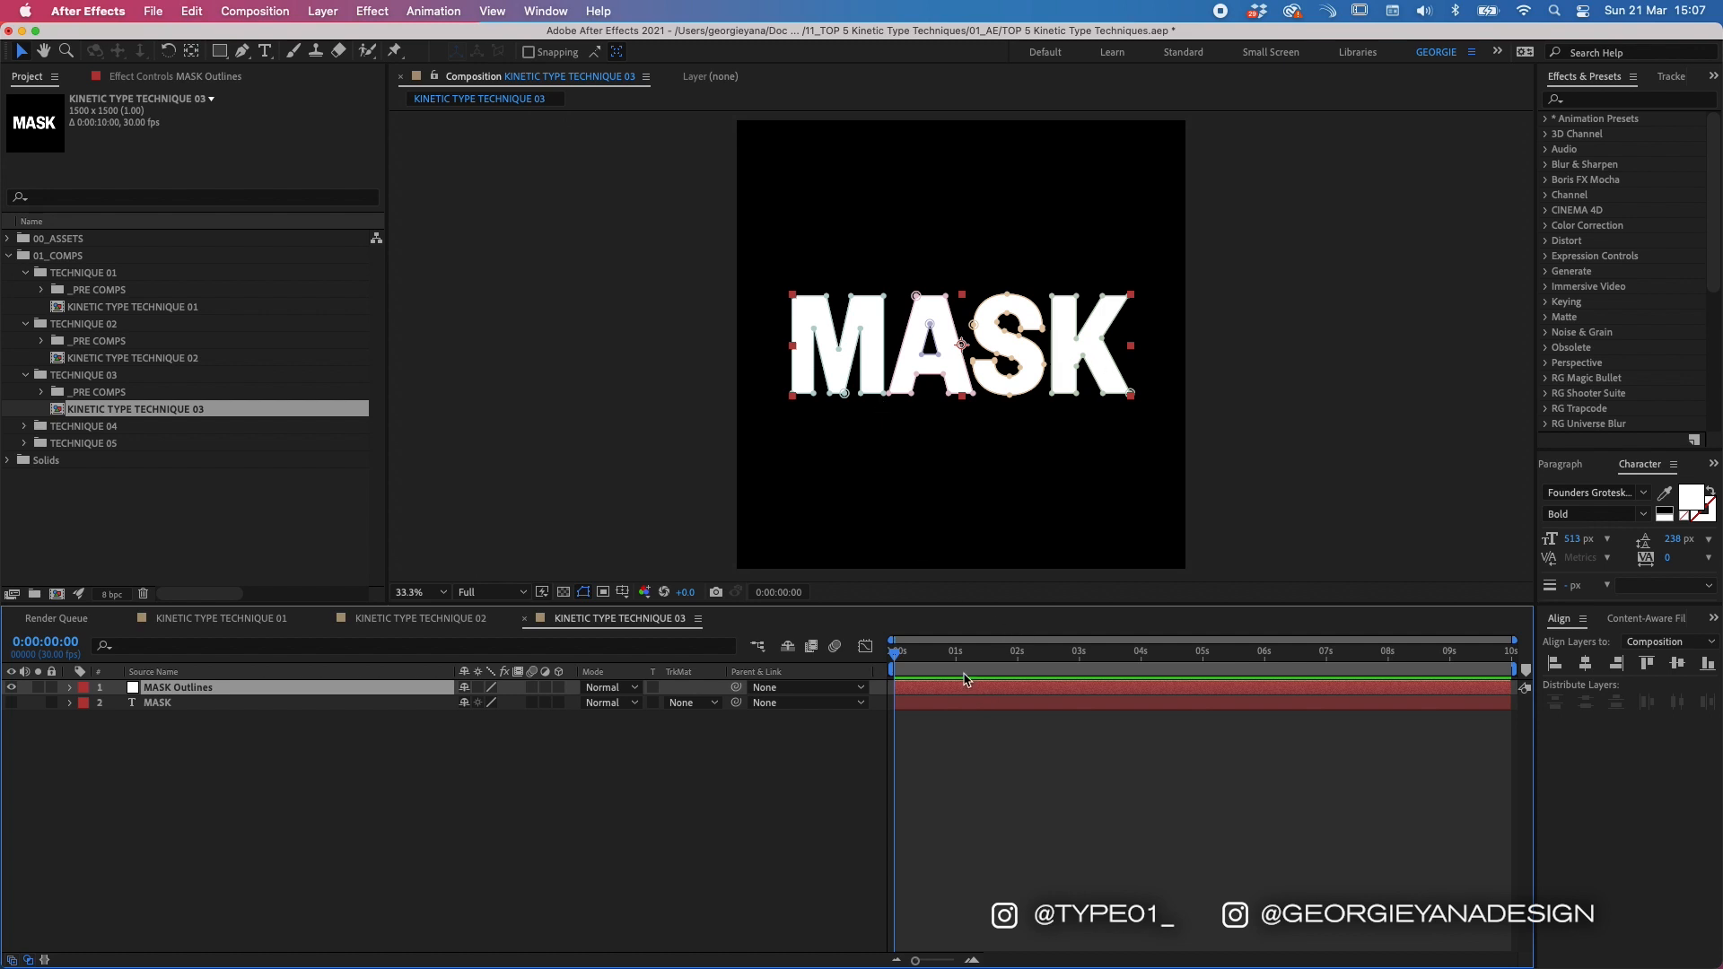
Step: Expand the Masks group of the MASK Outlines layer to inspect the separate letter masks
left_click(97, 703)
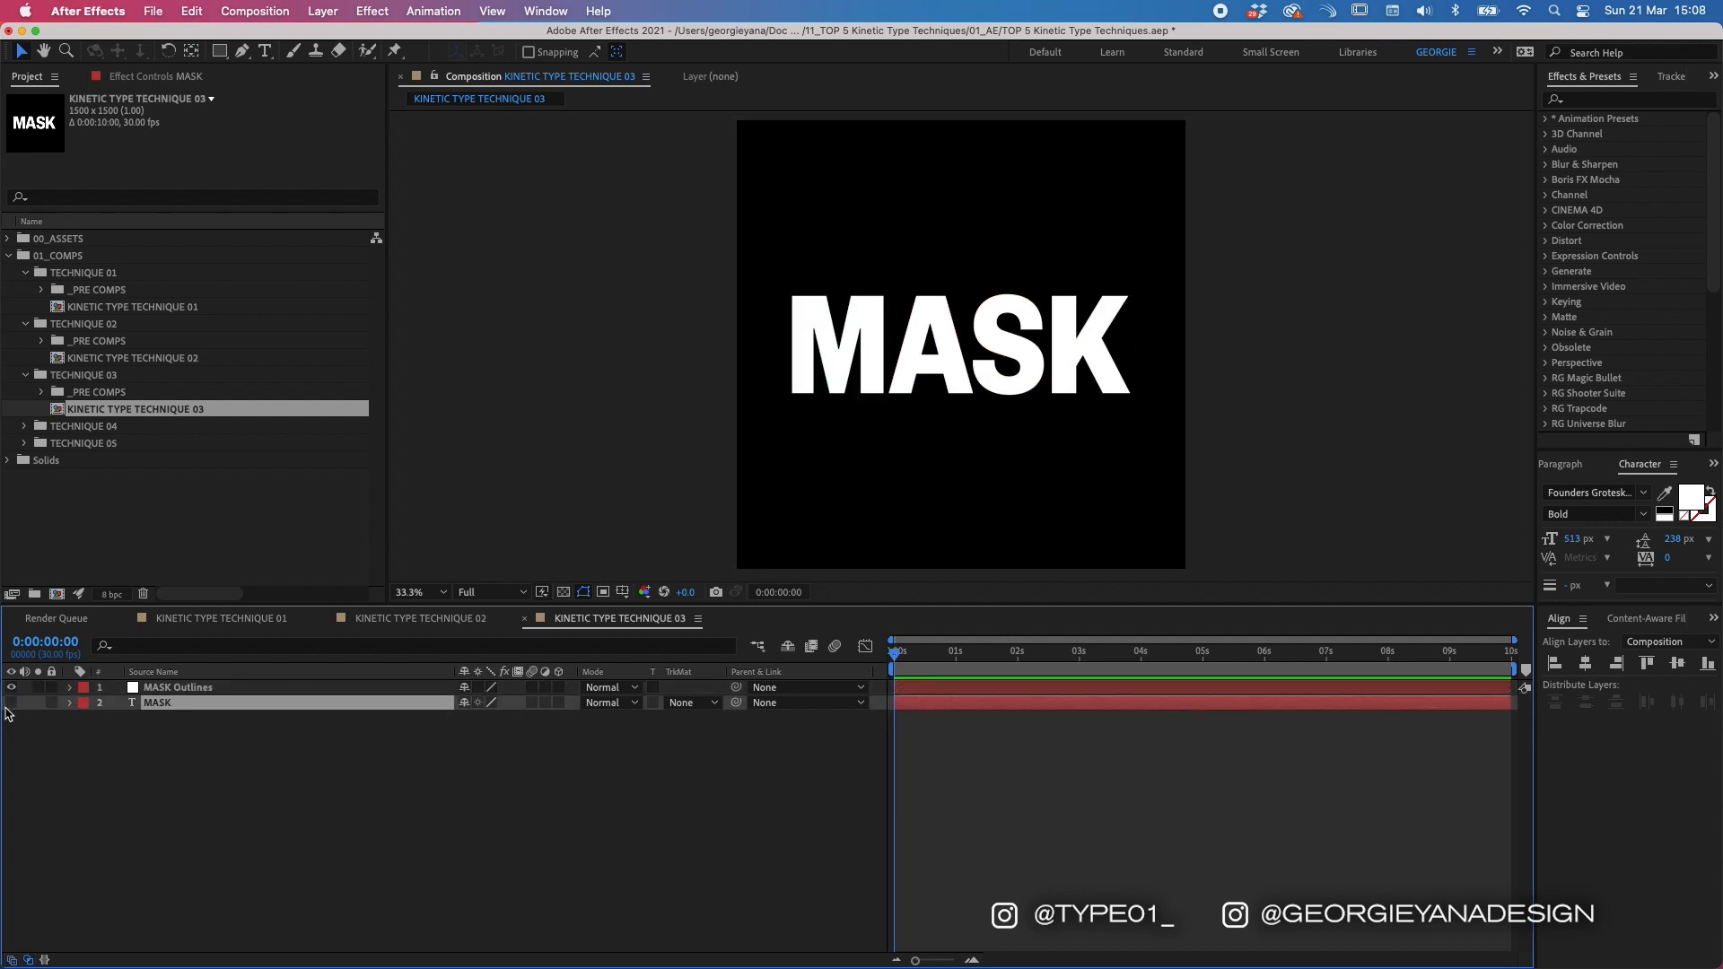
left_click(166, 690)
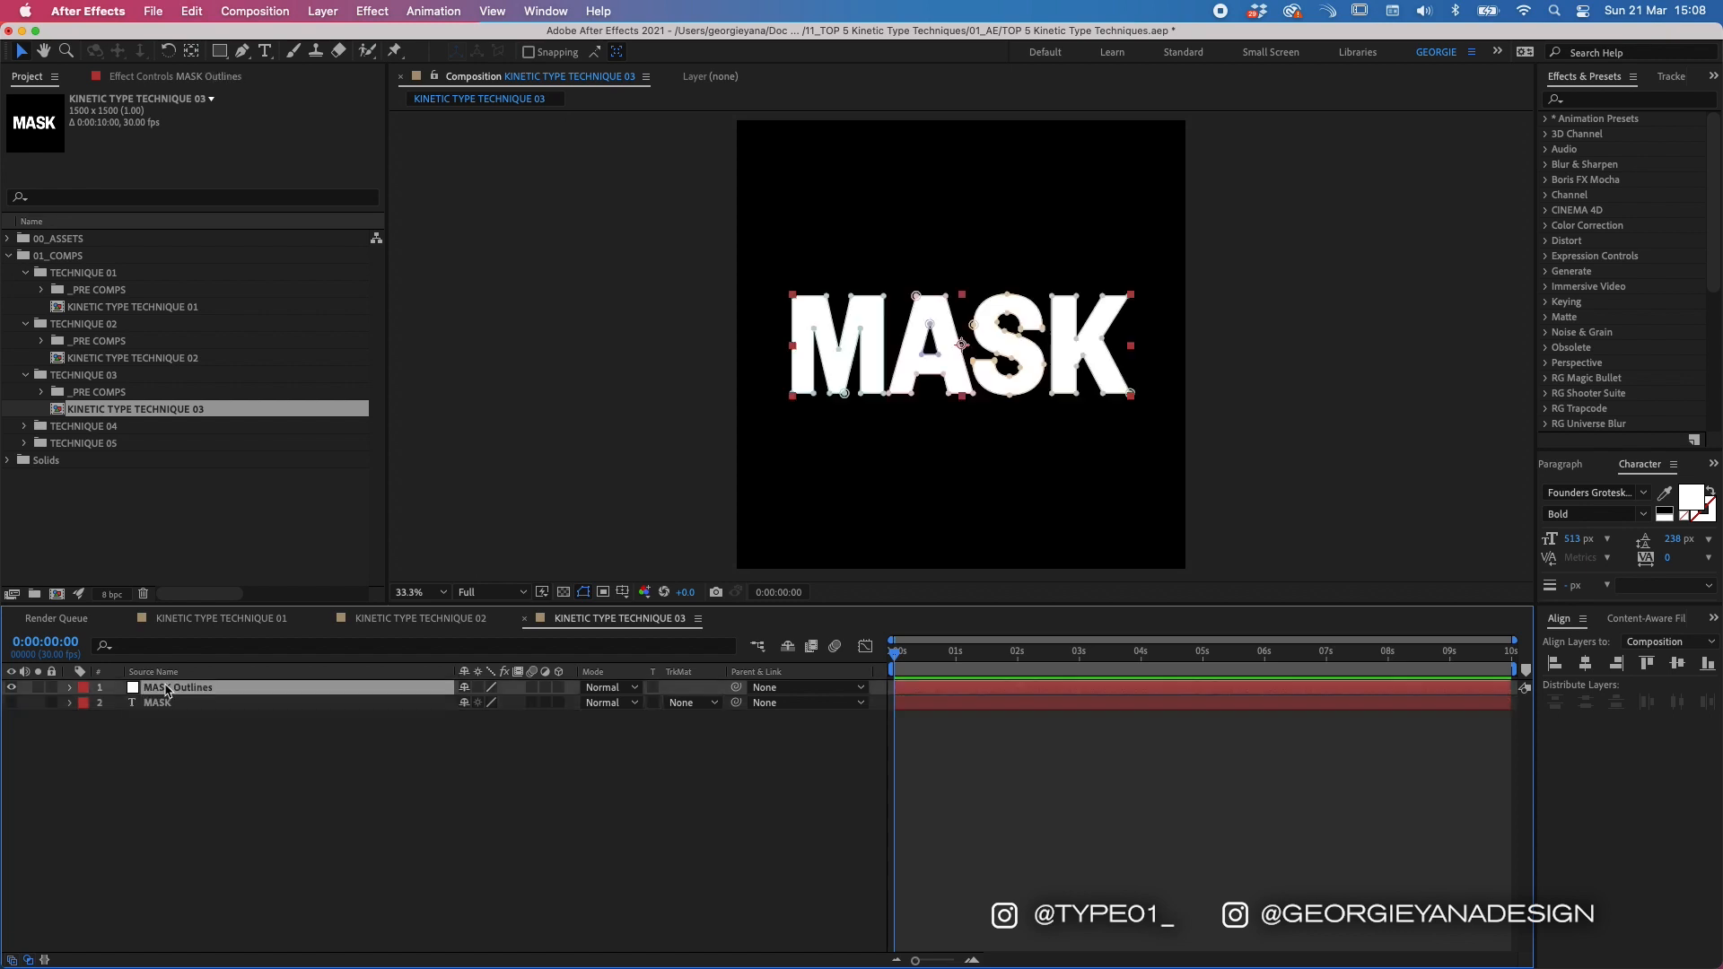
left_click(70, 687)
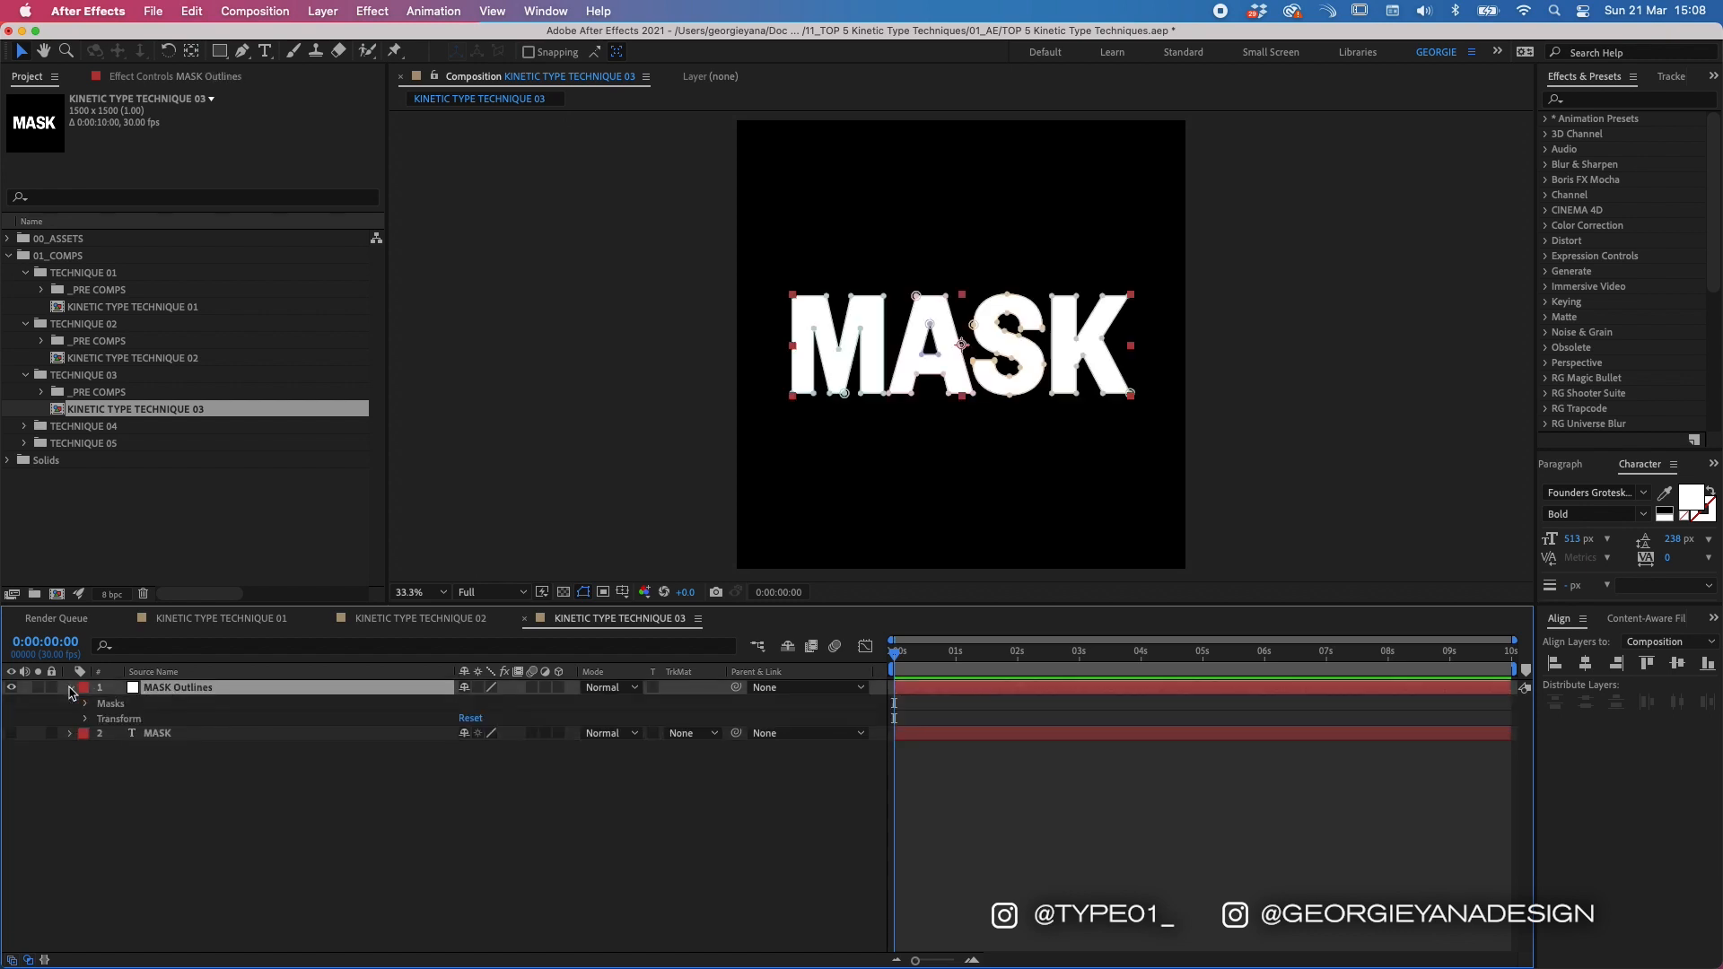
left_click(86, 704)
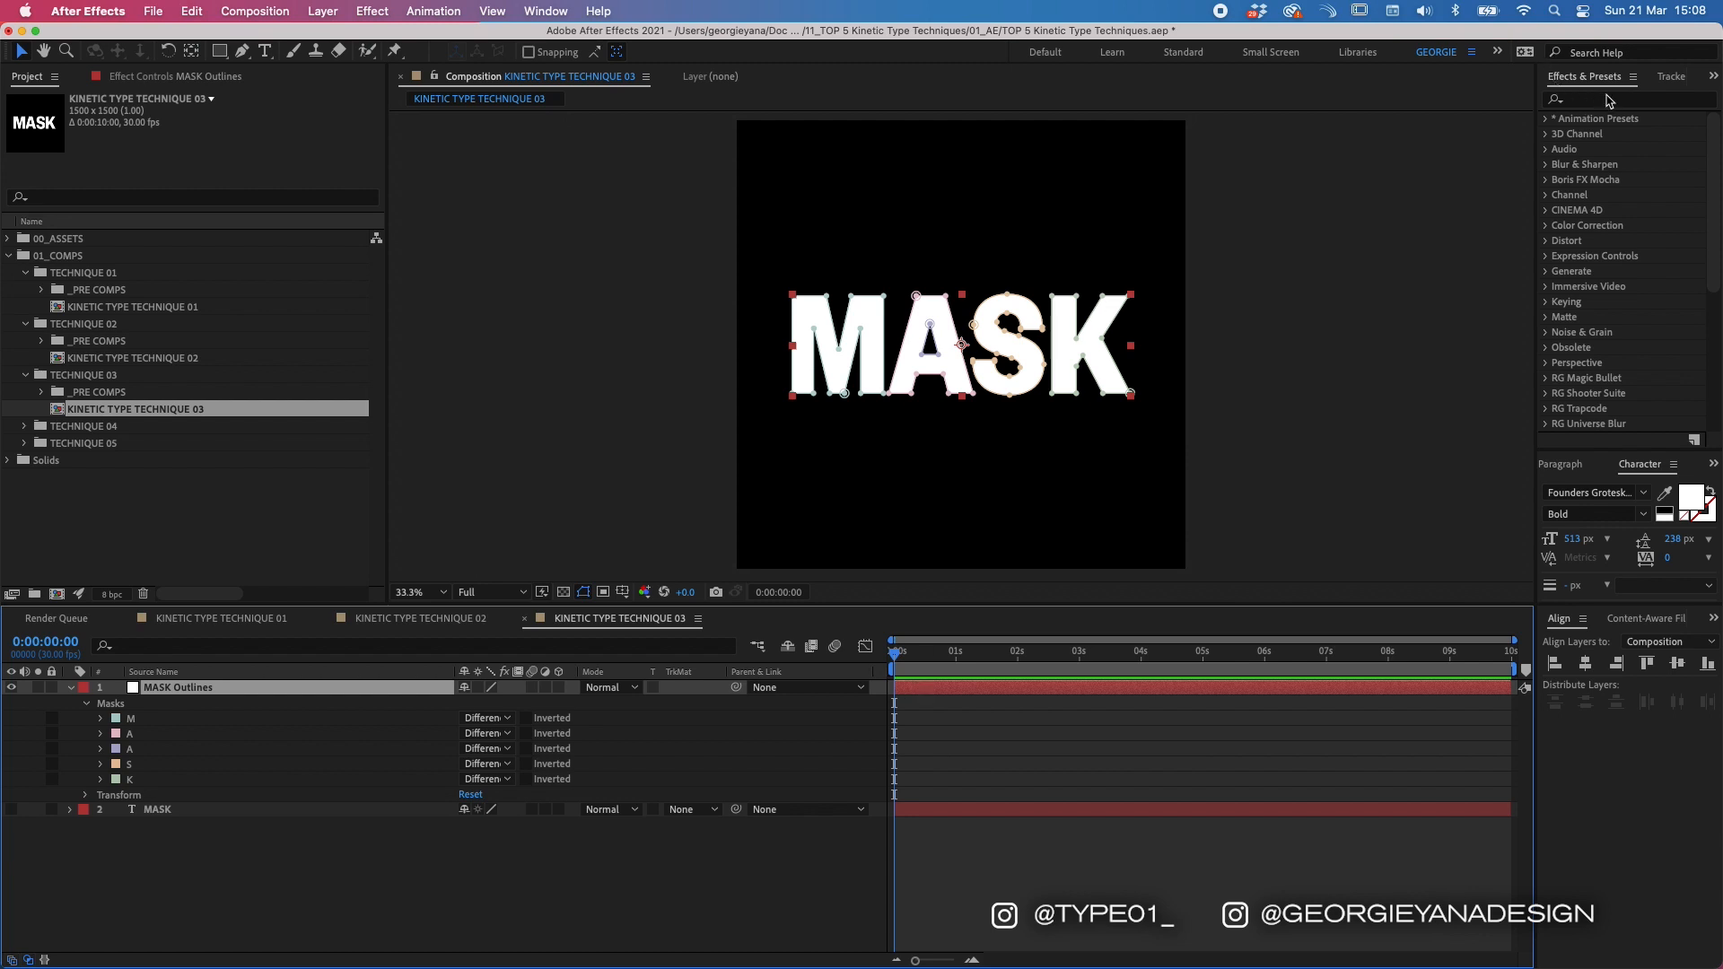
Step: Apply the Stroke effect to MASK Outlines with All Masks enabled and Paint Style set to Reveal Original Image
left_click(1607, 100)
type("stroke")
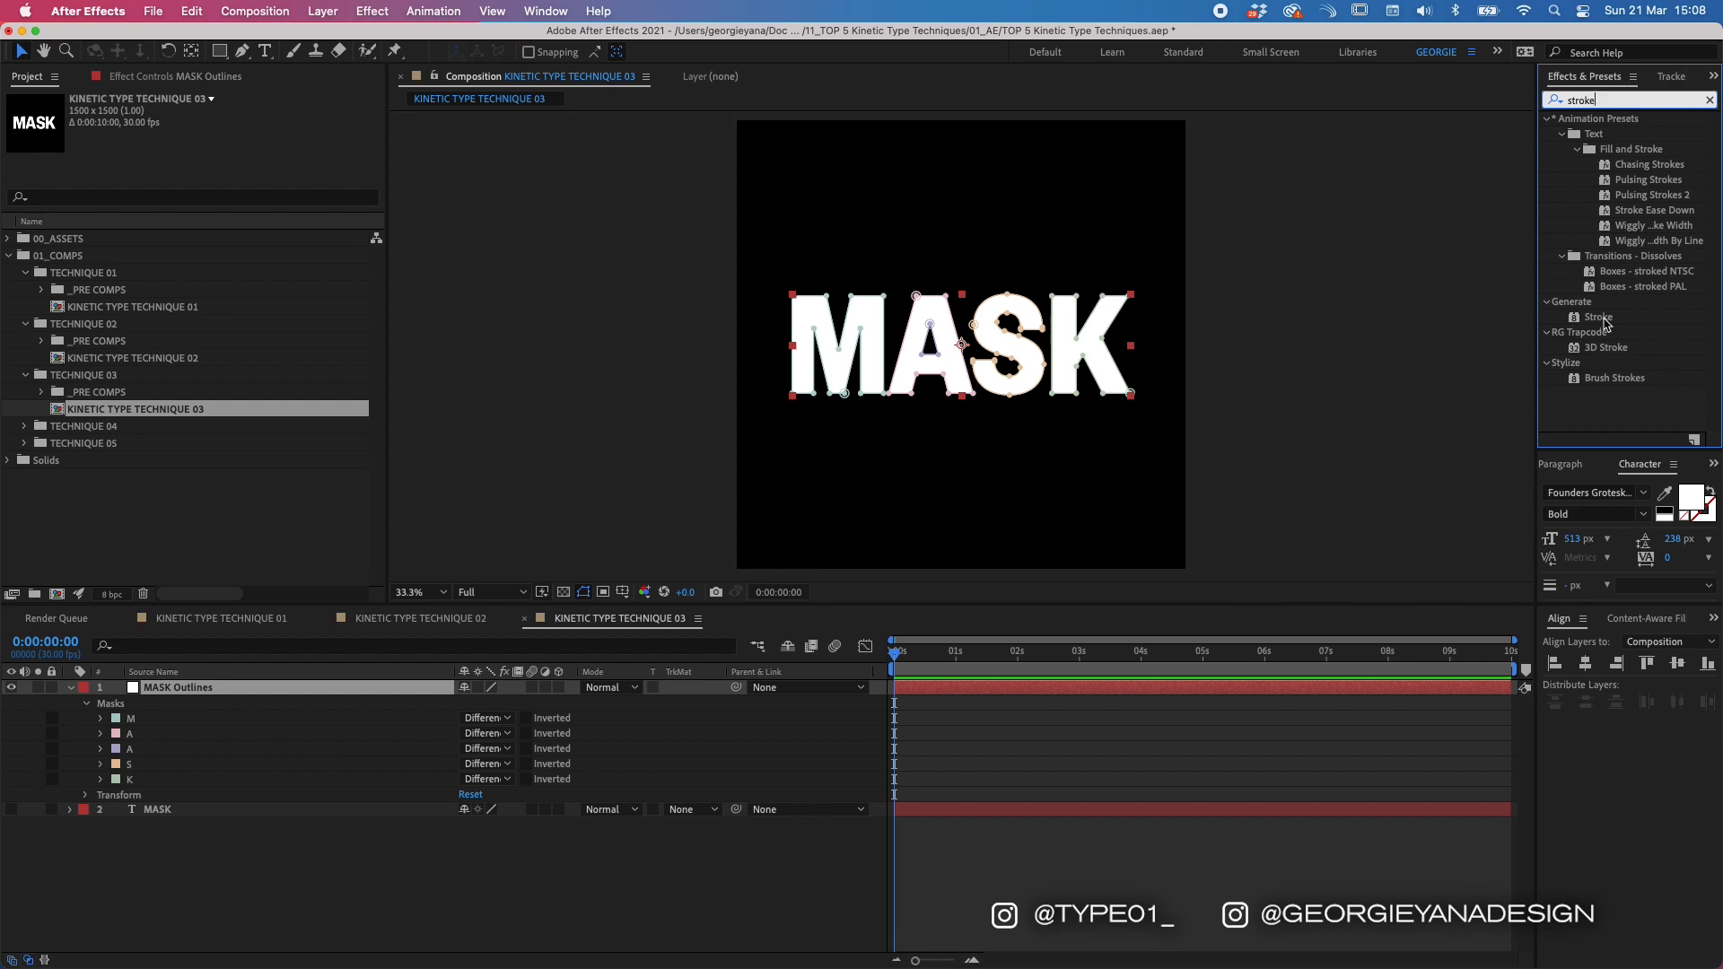
double_click(1602, 318)
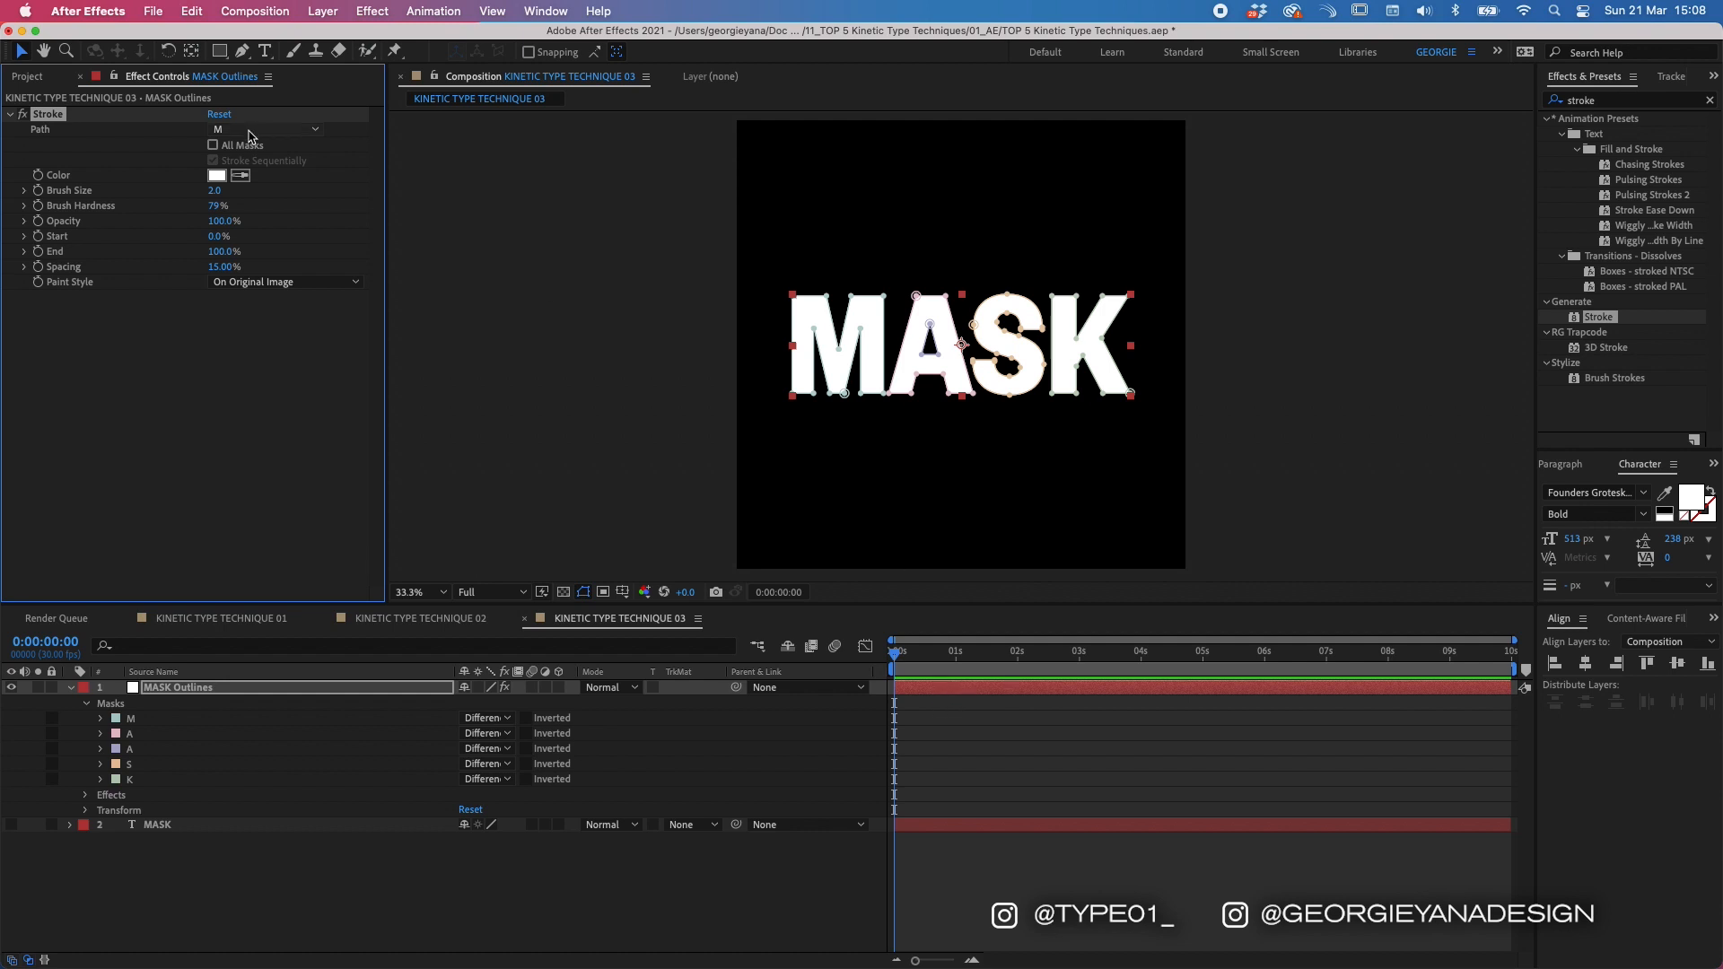
left_click(213, 146)
left_click(276, 284)
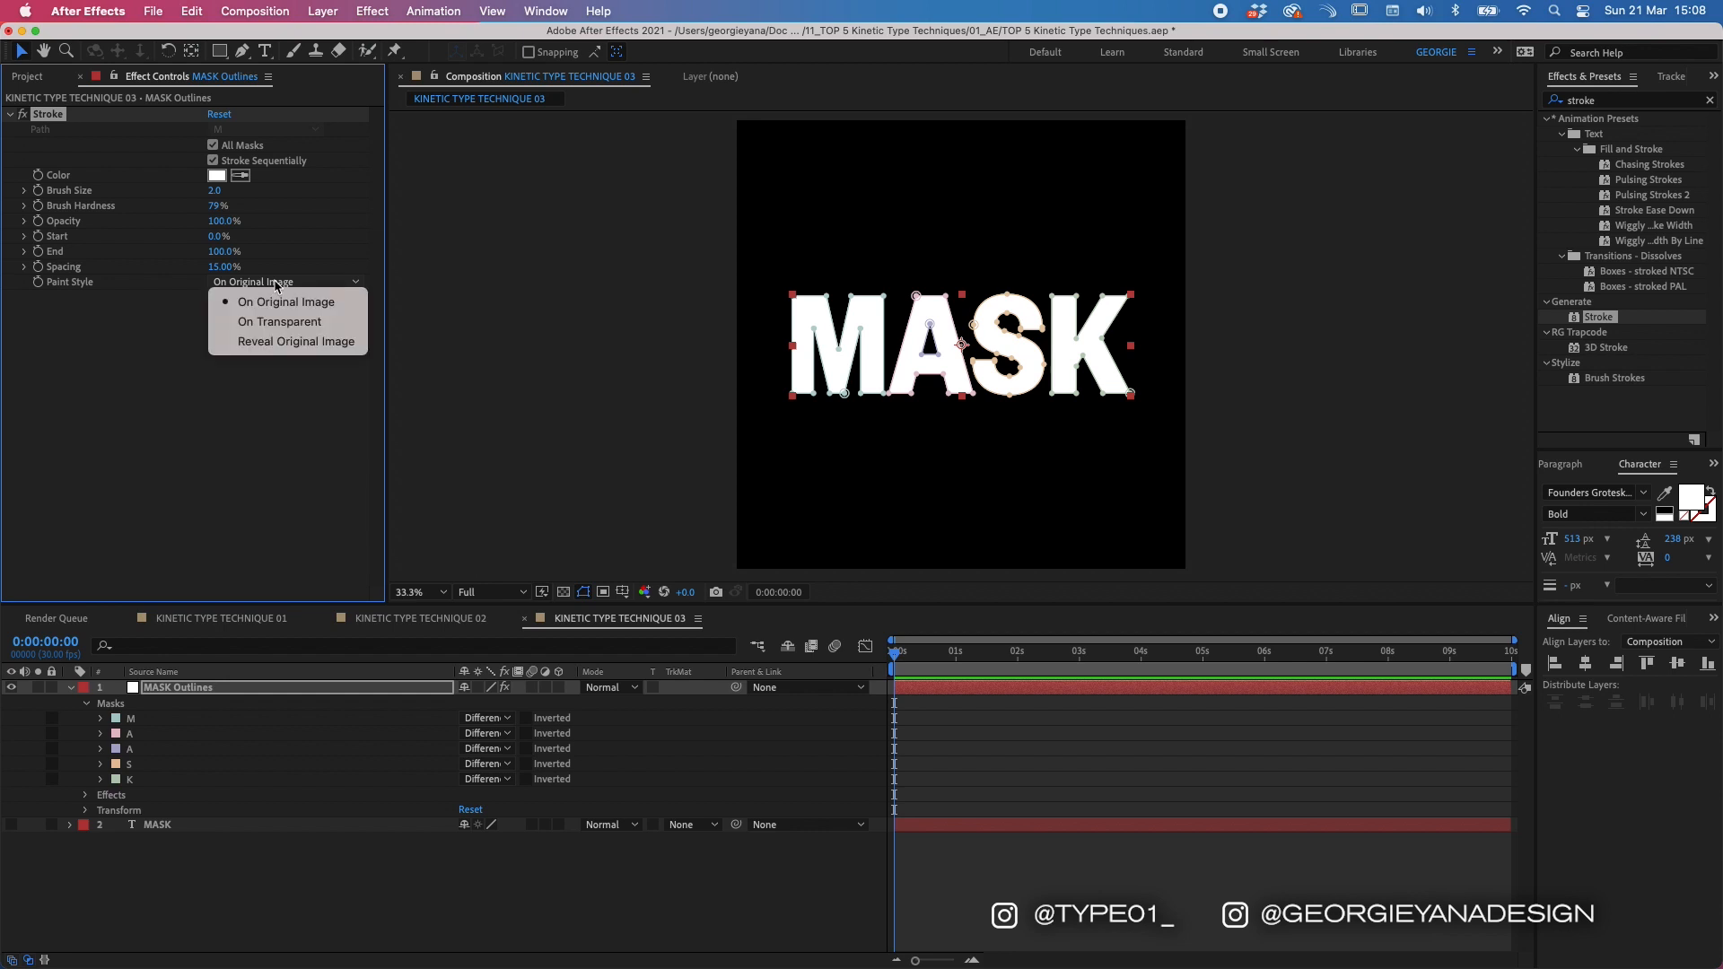
left_click(287, 342)
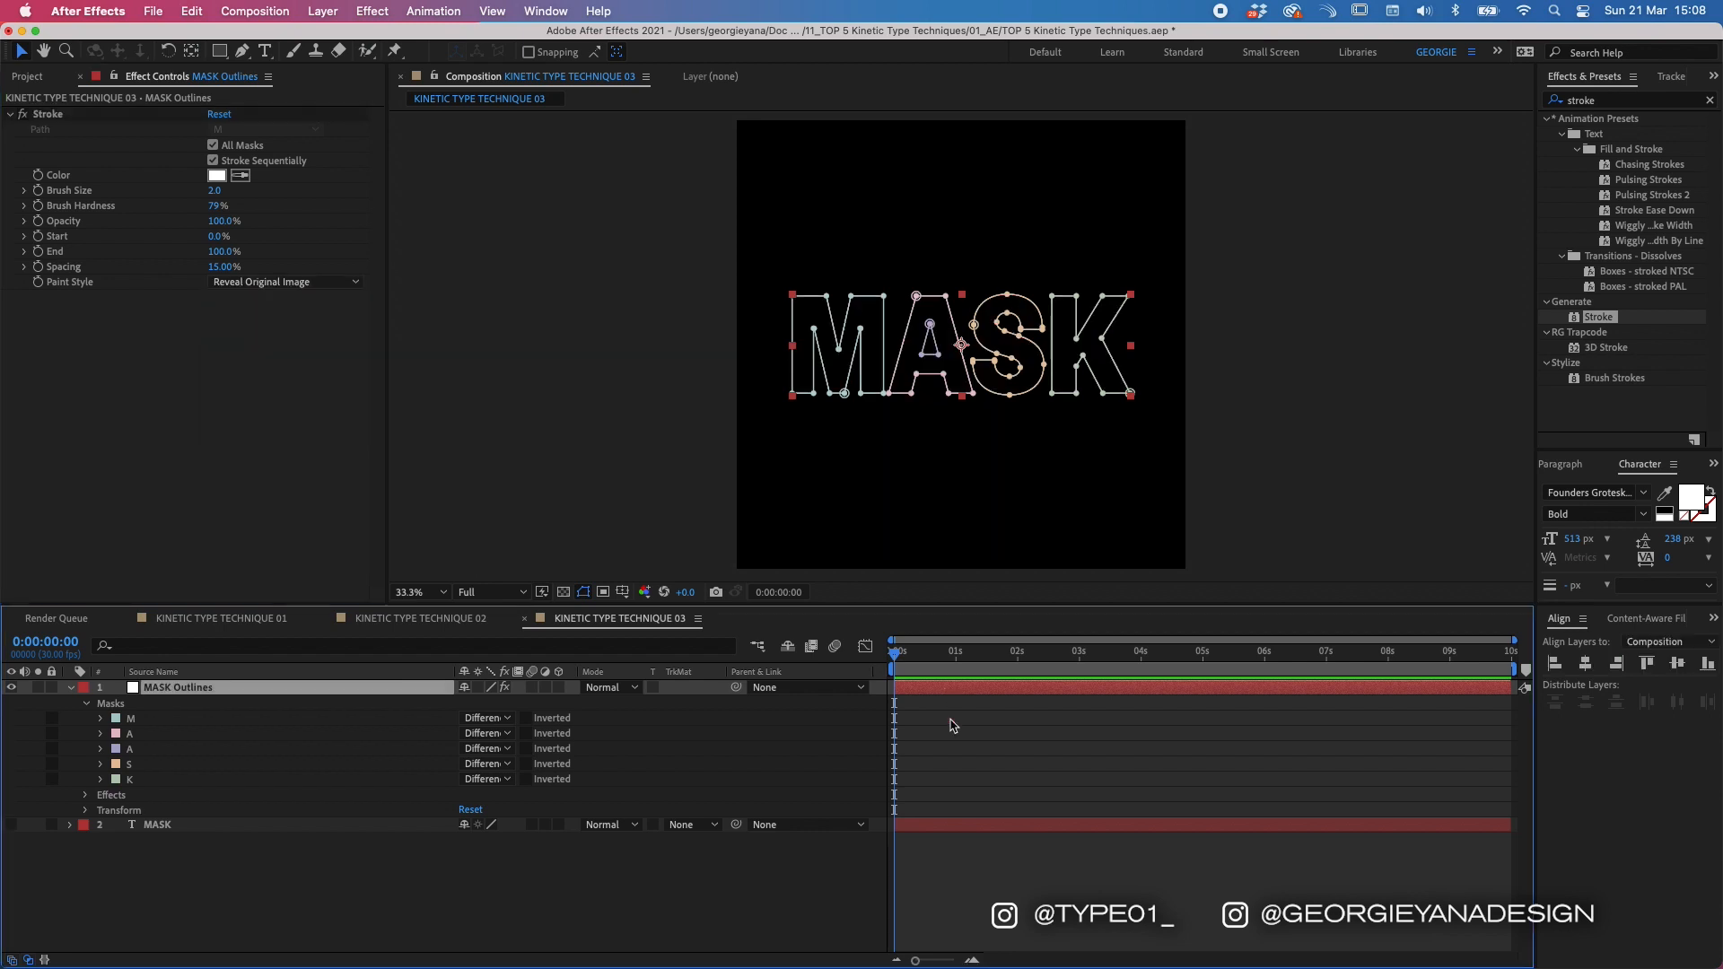
left_click(951, 724)
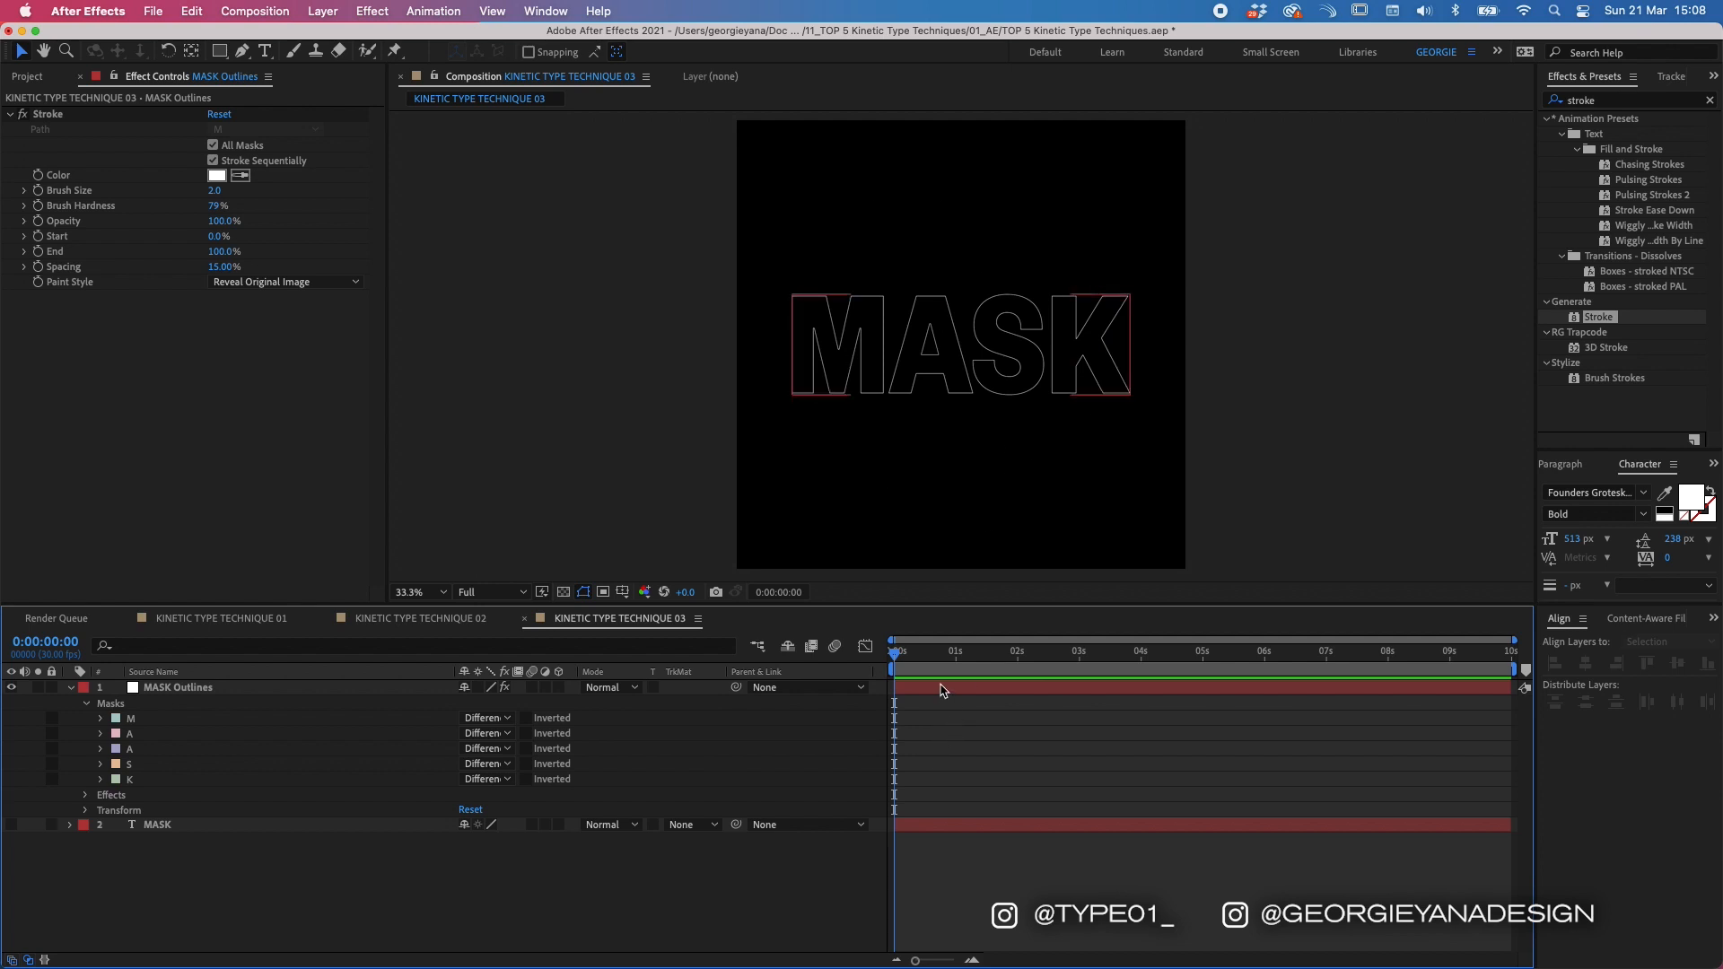
Step: Try out much thicker Brush Size values, such as 54.7, on the Stroke effect of MASK Outlines
left_click(944, 687)
left_click(215, 192)
left_click(185, 350)
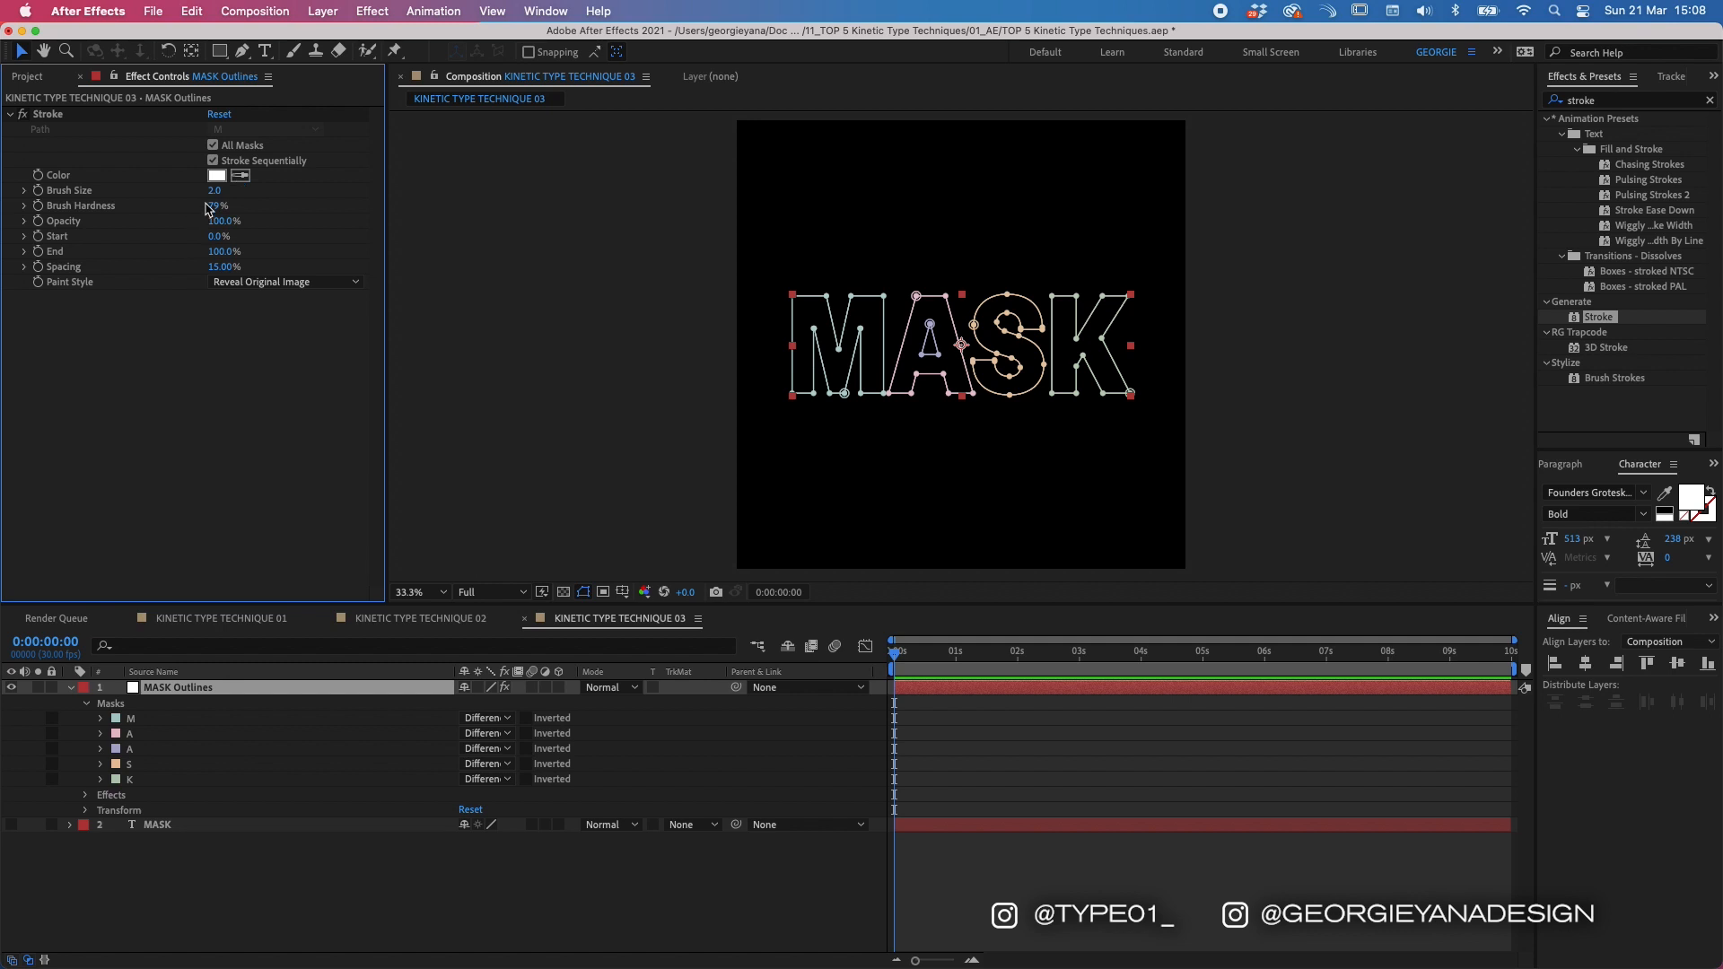
mouse_move(215, 196)
left_mouse_down()
mouse_move(434, 138)
mouse_move(626, 135)
left_mouse_up()
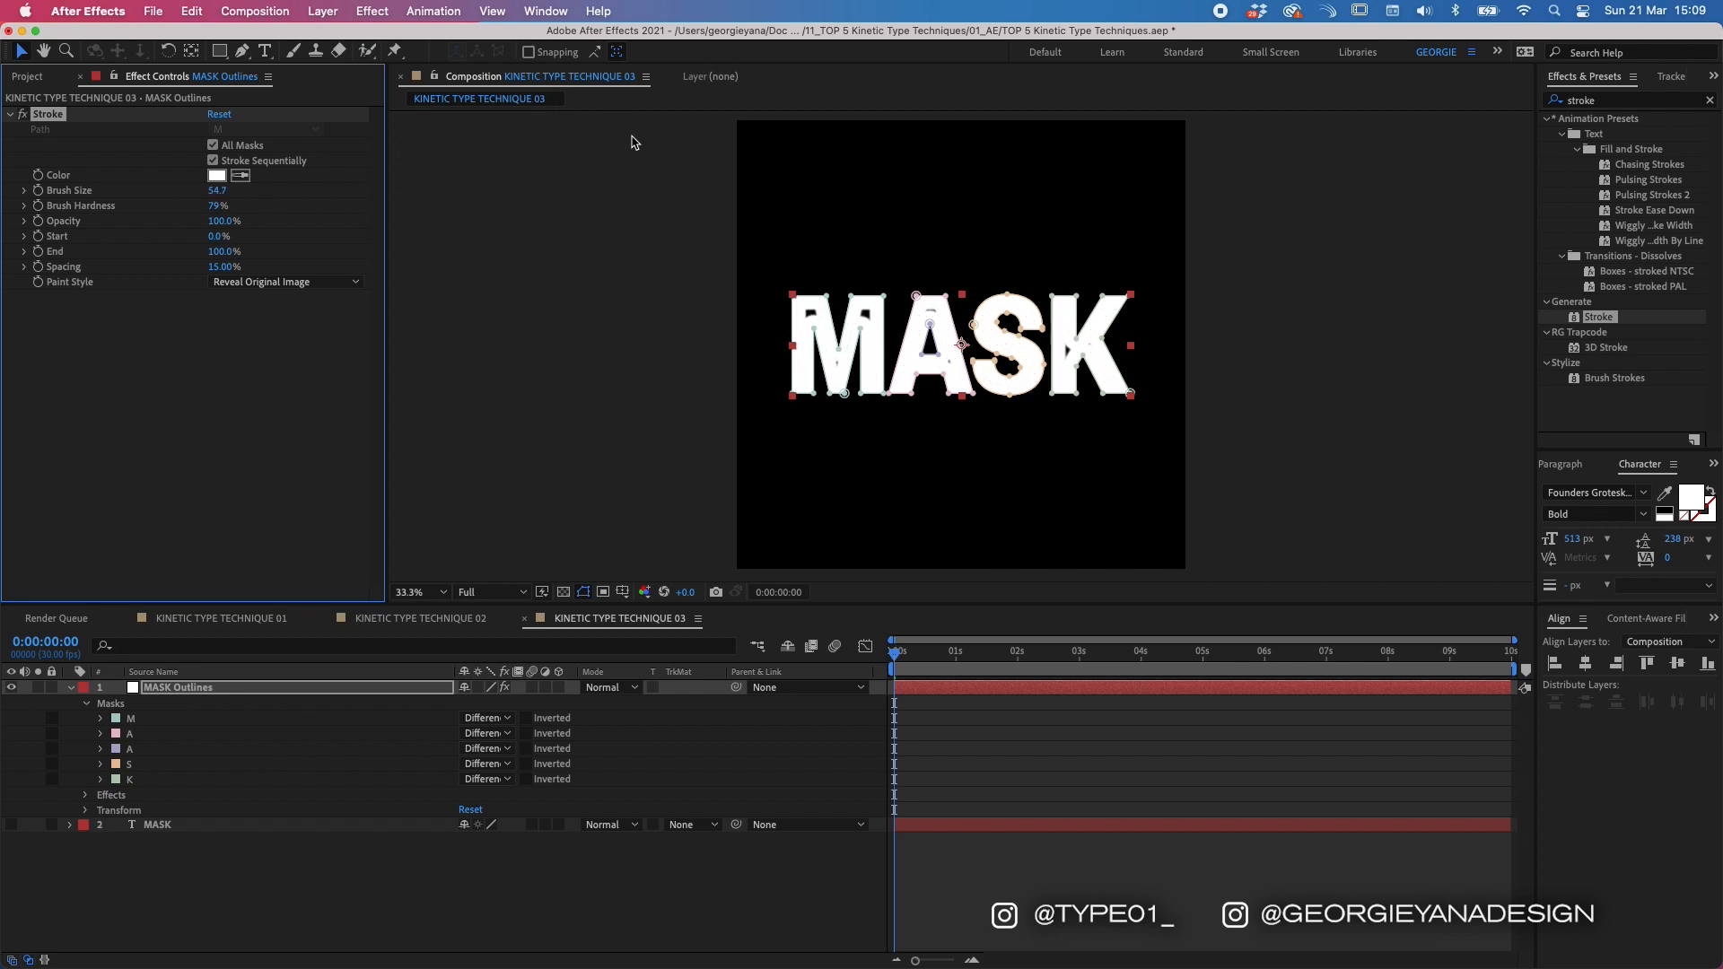
mouse_move(633, 142)
left_mouse_down()
mouse_move(516, 115)
mouse_move(493, 140)
left_mouse_up()
Step: Set the Brush Size of the Stroke effect on MASK Outlines to 4
left_click(219, 191)
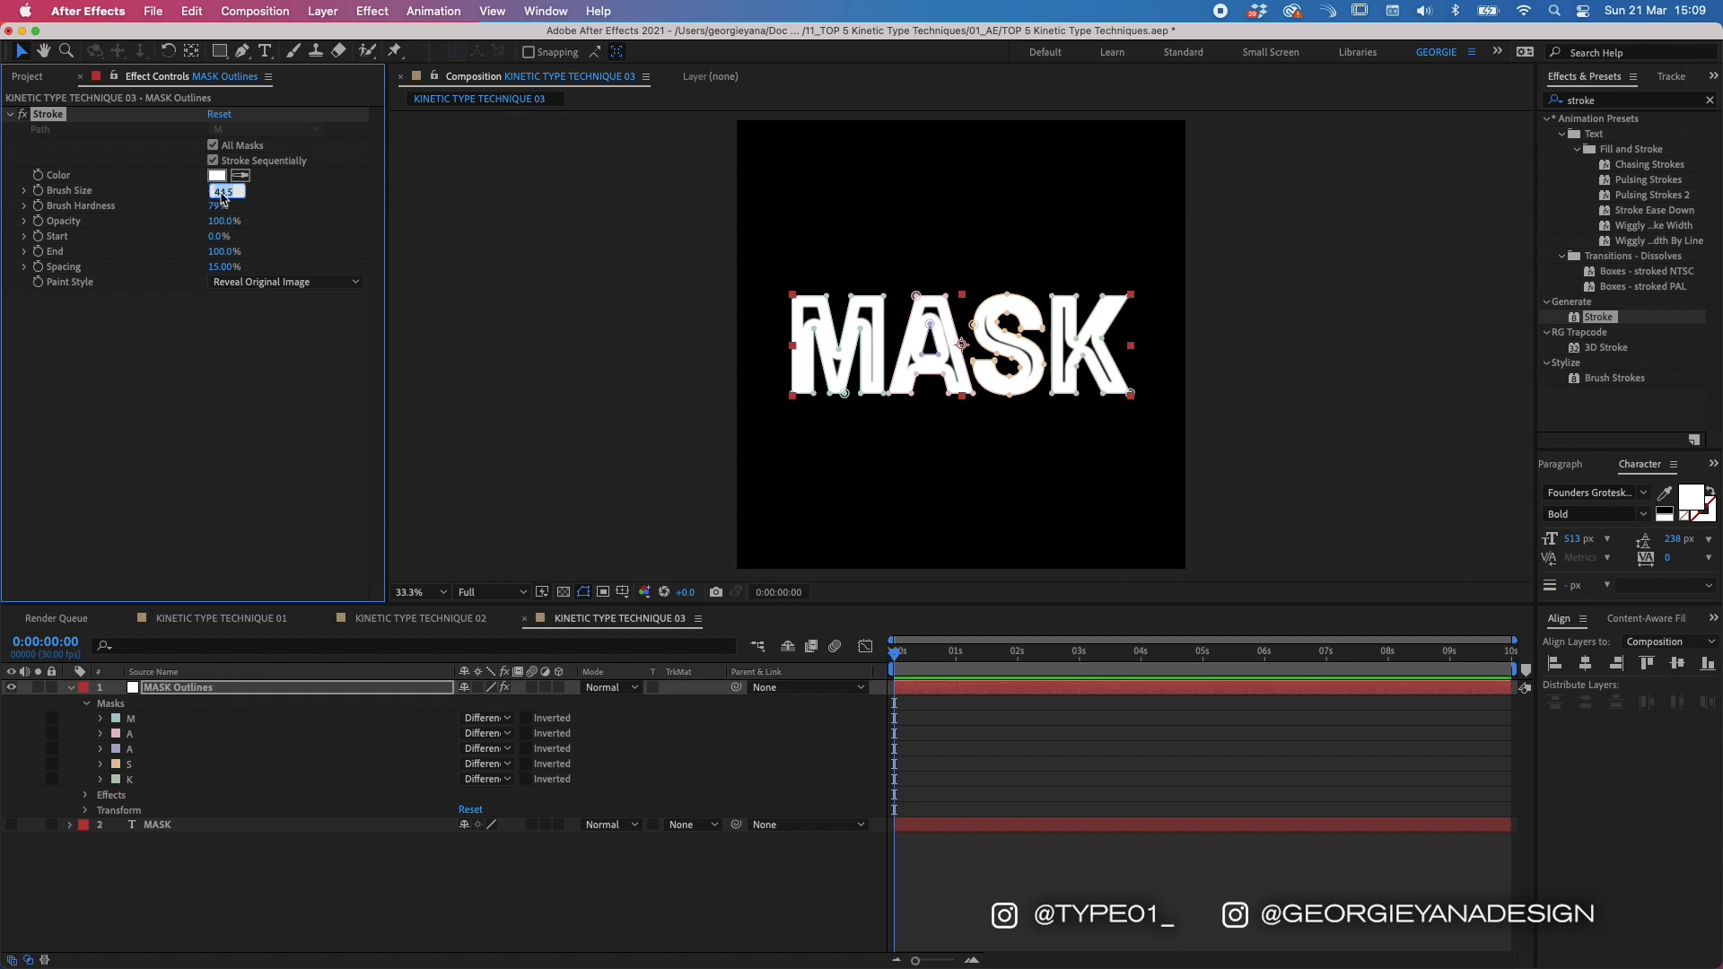
type("4")
key("Return")
left_click(1002, 738)
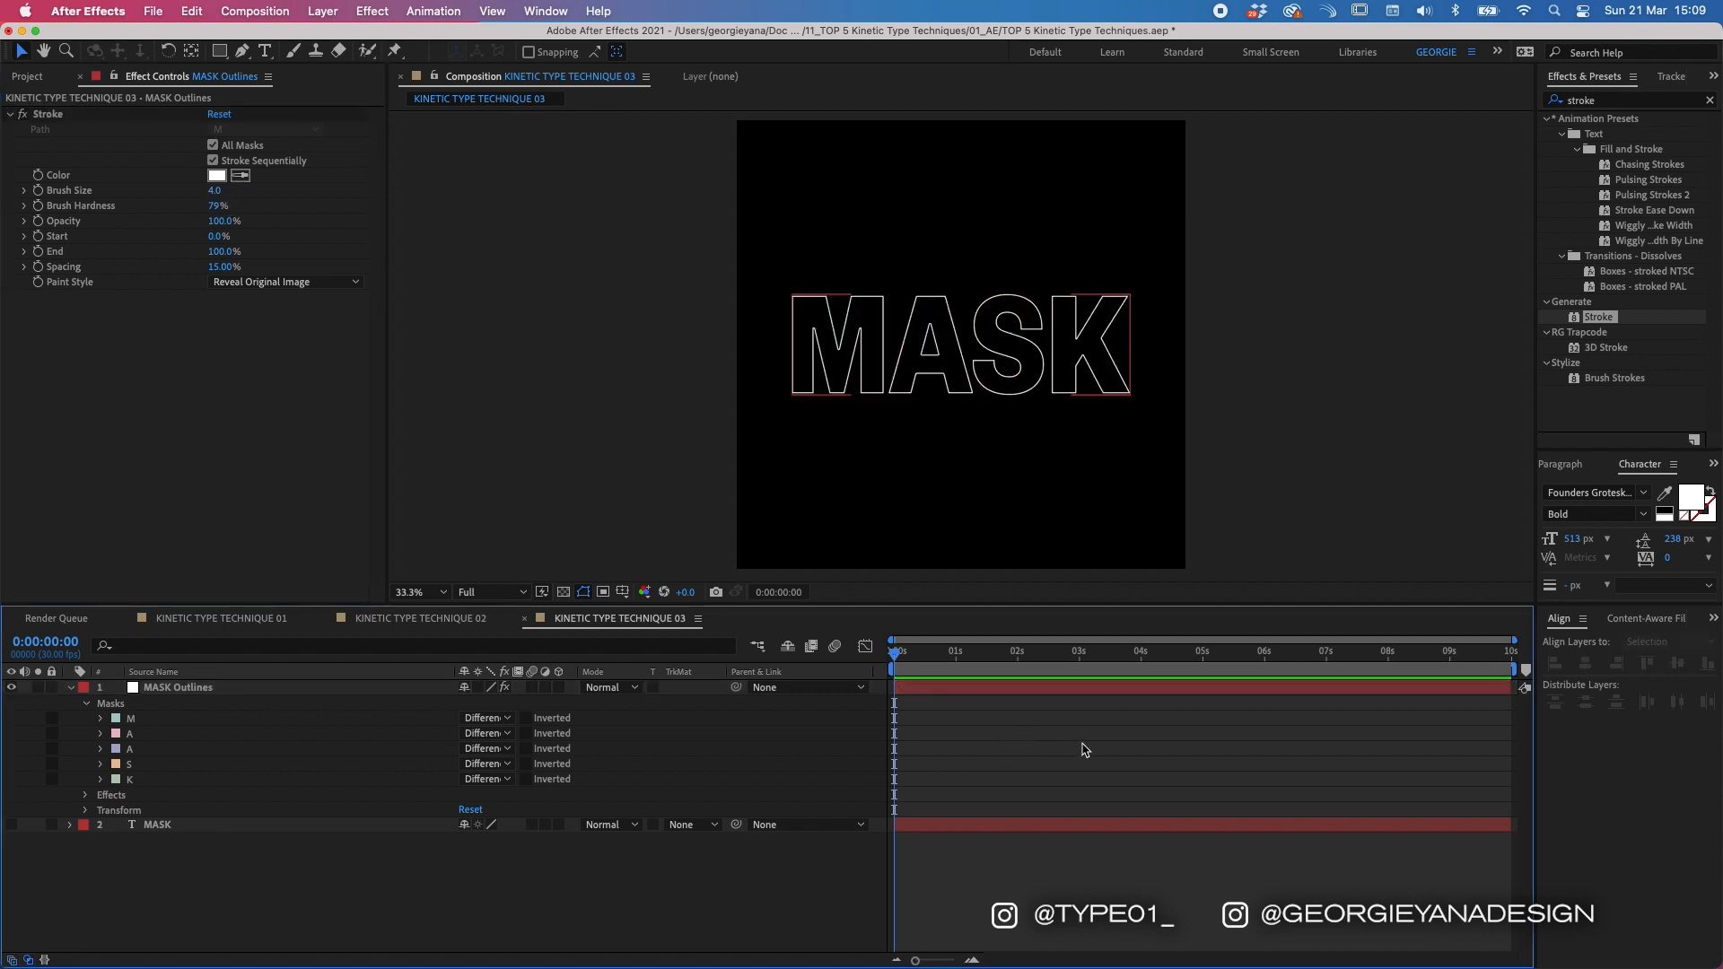
Step: Try out different End percentages on the Stroke effect and turn off Stroke Sequentially
left_click(968, 689)
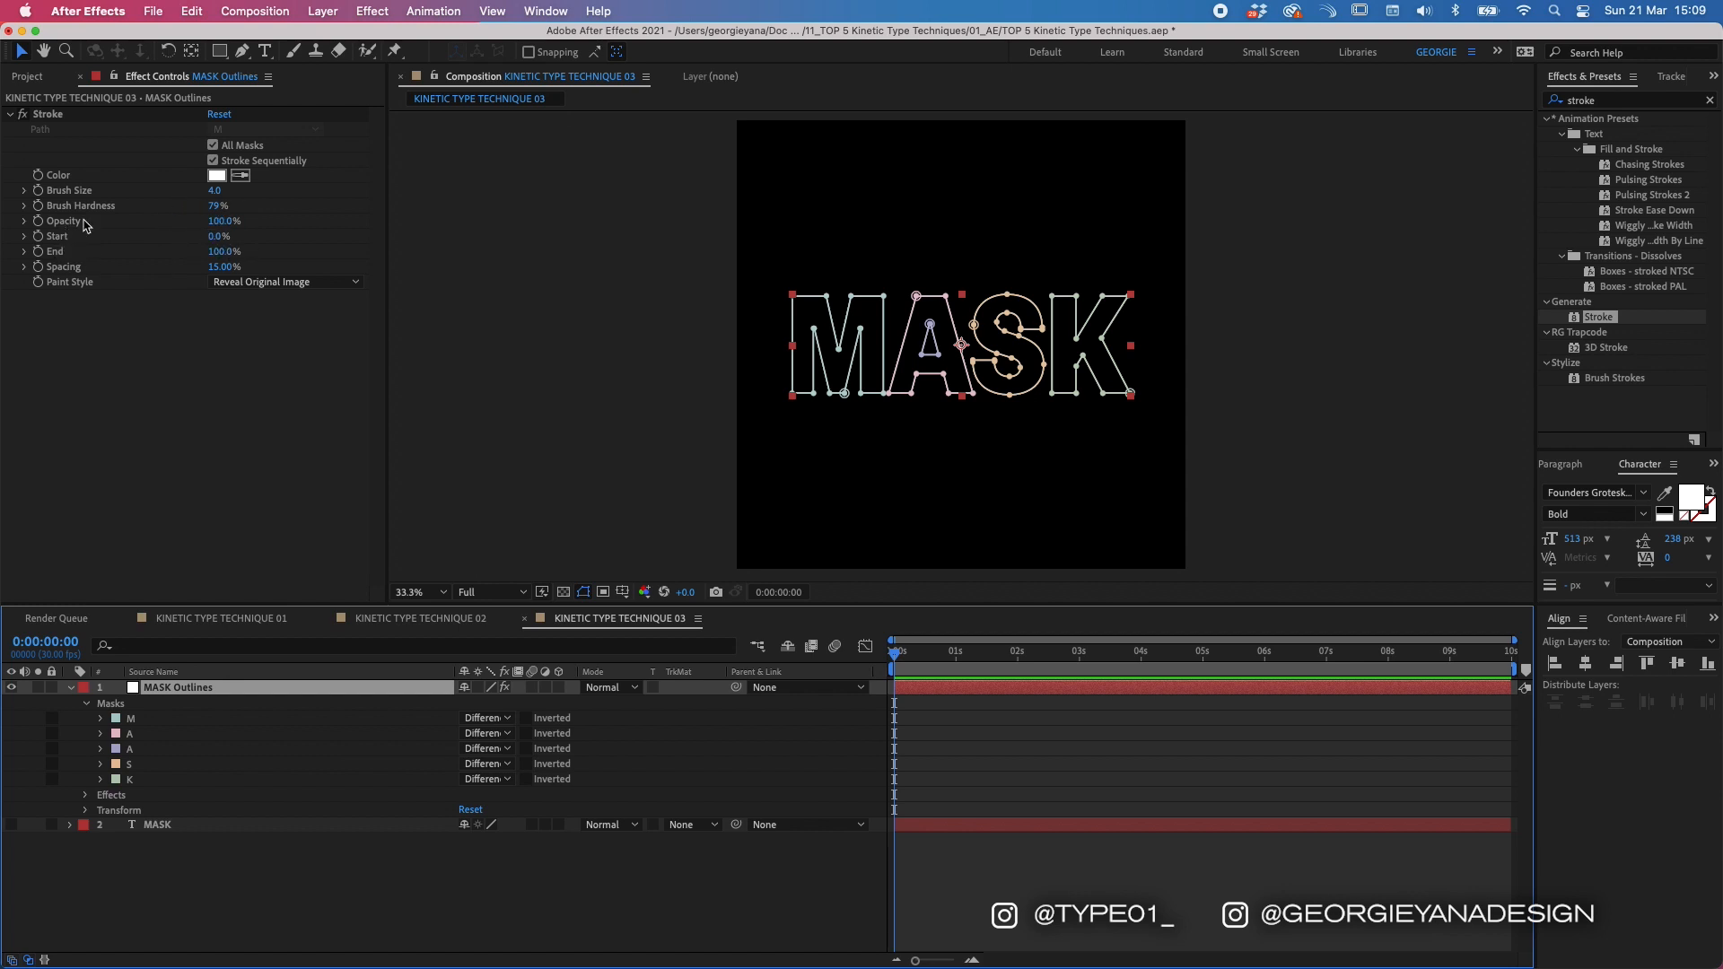
mouse_move(232, 258)
left_mouse_down()
mouse_move(158, 262)
mouse_move(235, 253)
left_mouse_up()
key("super+shift+a")
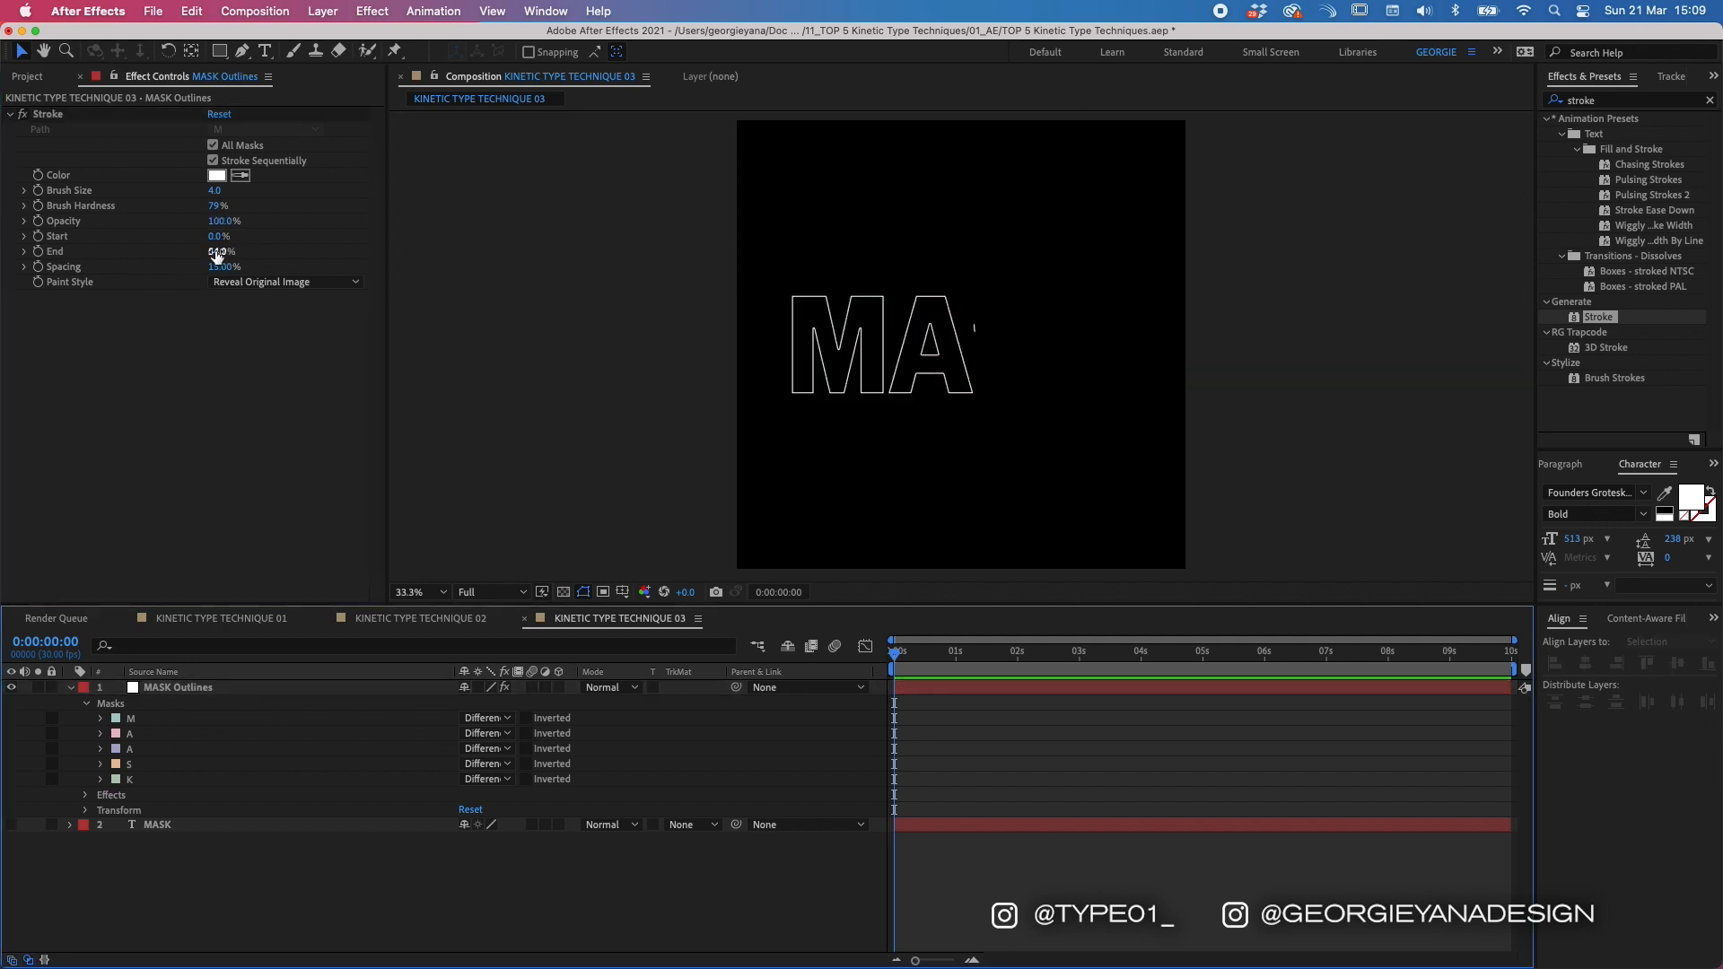
left_click_drag(216, 255, 256, 255)
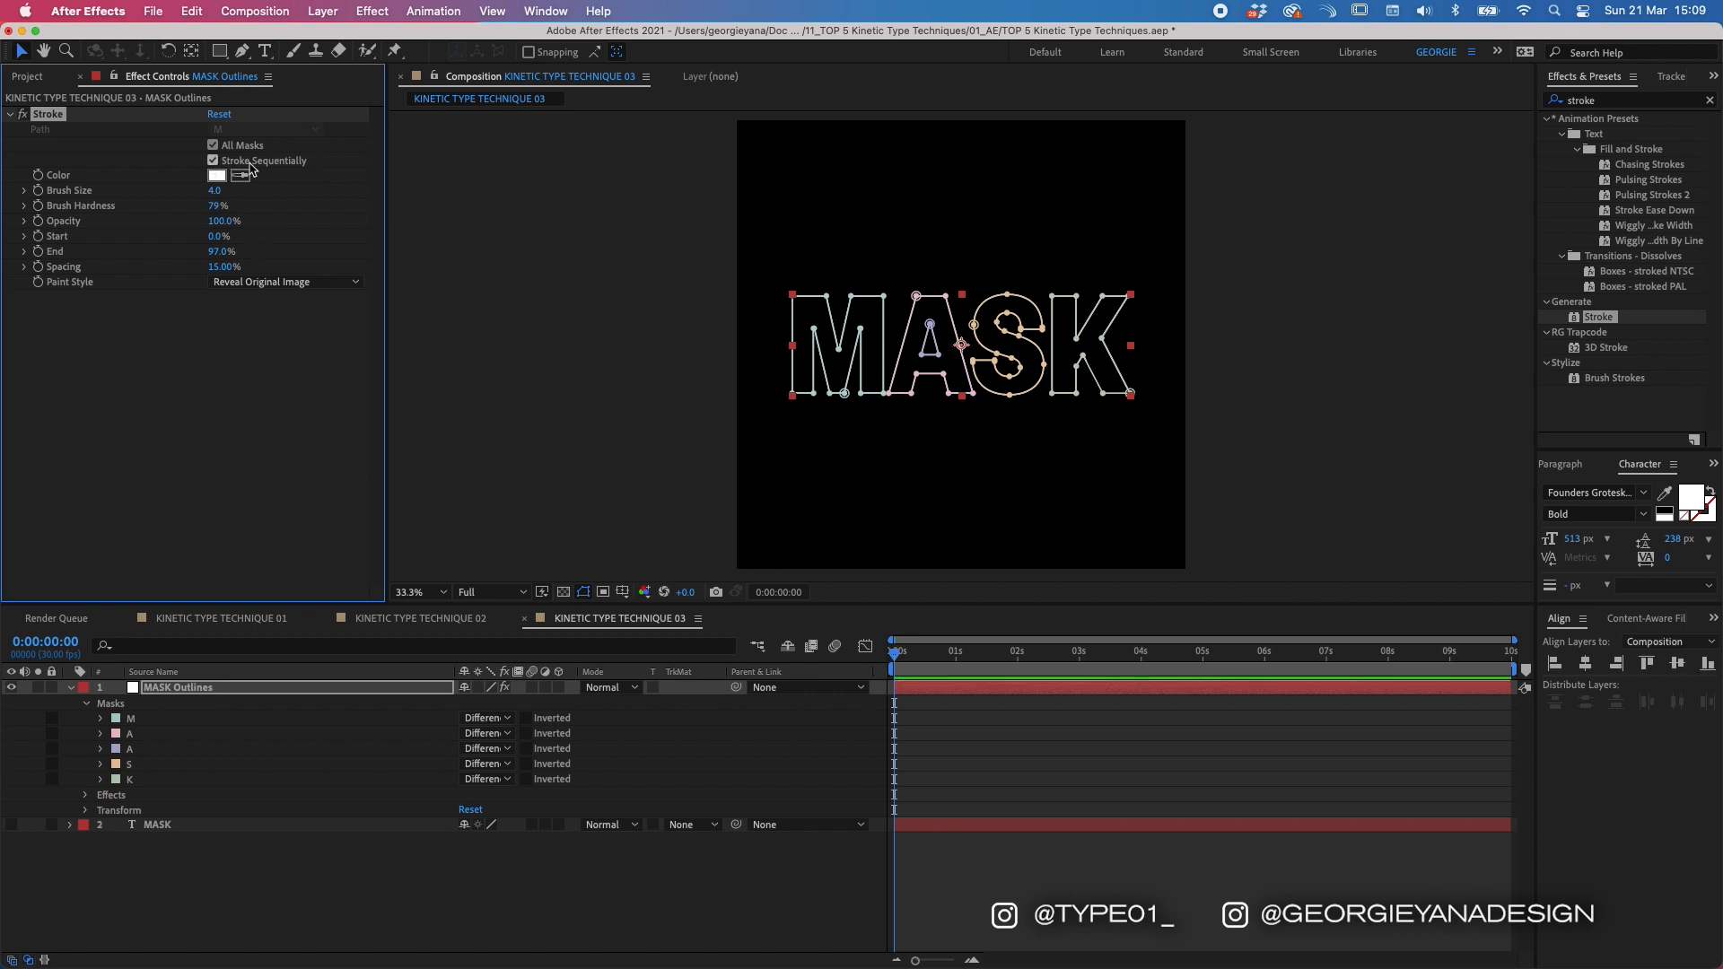
left_click(214, 161)
left_click(954, 795)
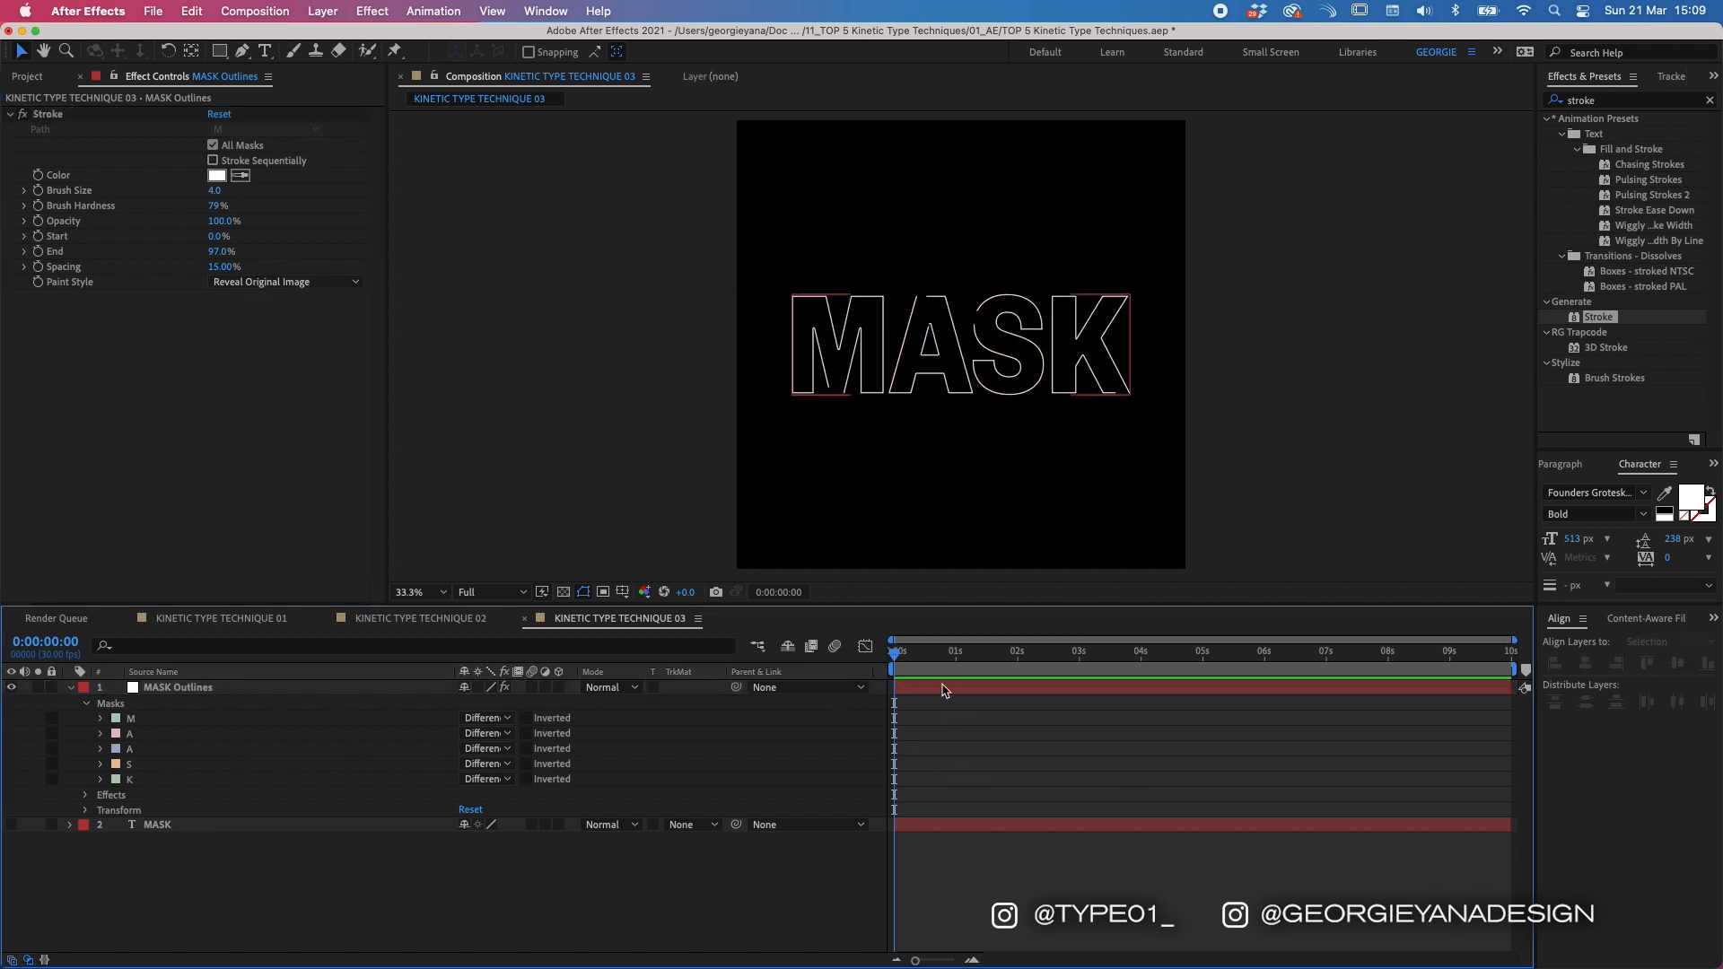
Step: Keyframe the Stroke effect's End from 0% at the start to 100% at 1 second, and preview the animation
left_click_drag(224, 251, 131, 256)
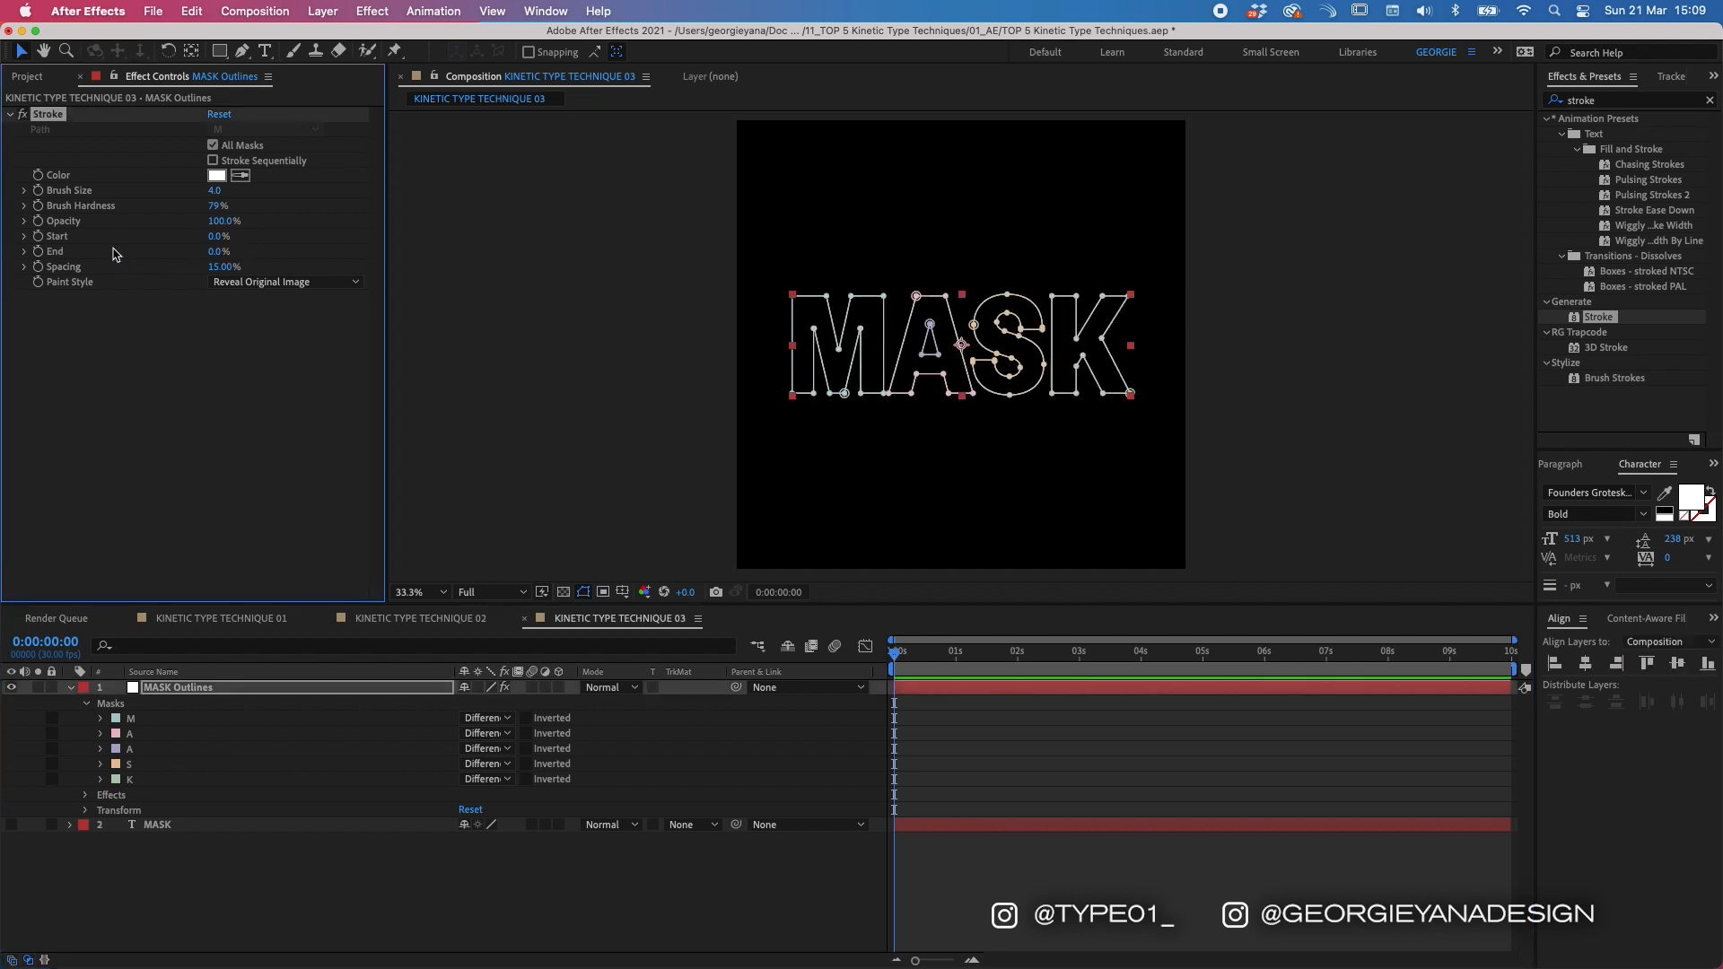
left_click(37, 251)
left_click(956, 664)
left_click_drag(217, 252, 381, 257)
left_click(1103, 765)
key("Home")
key("space")
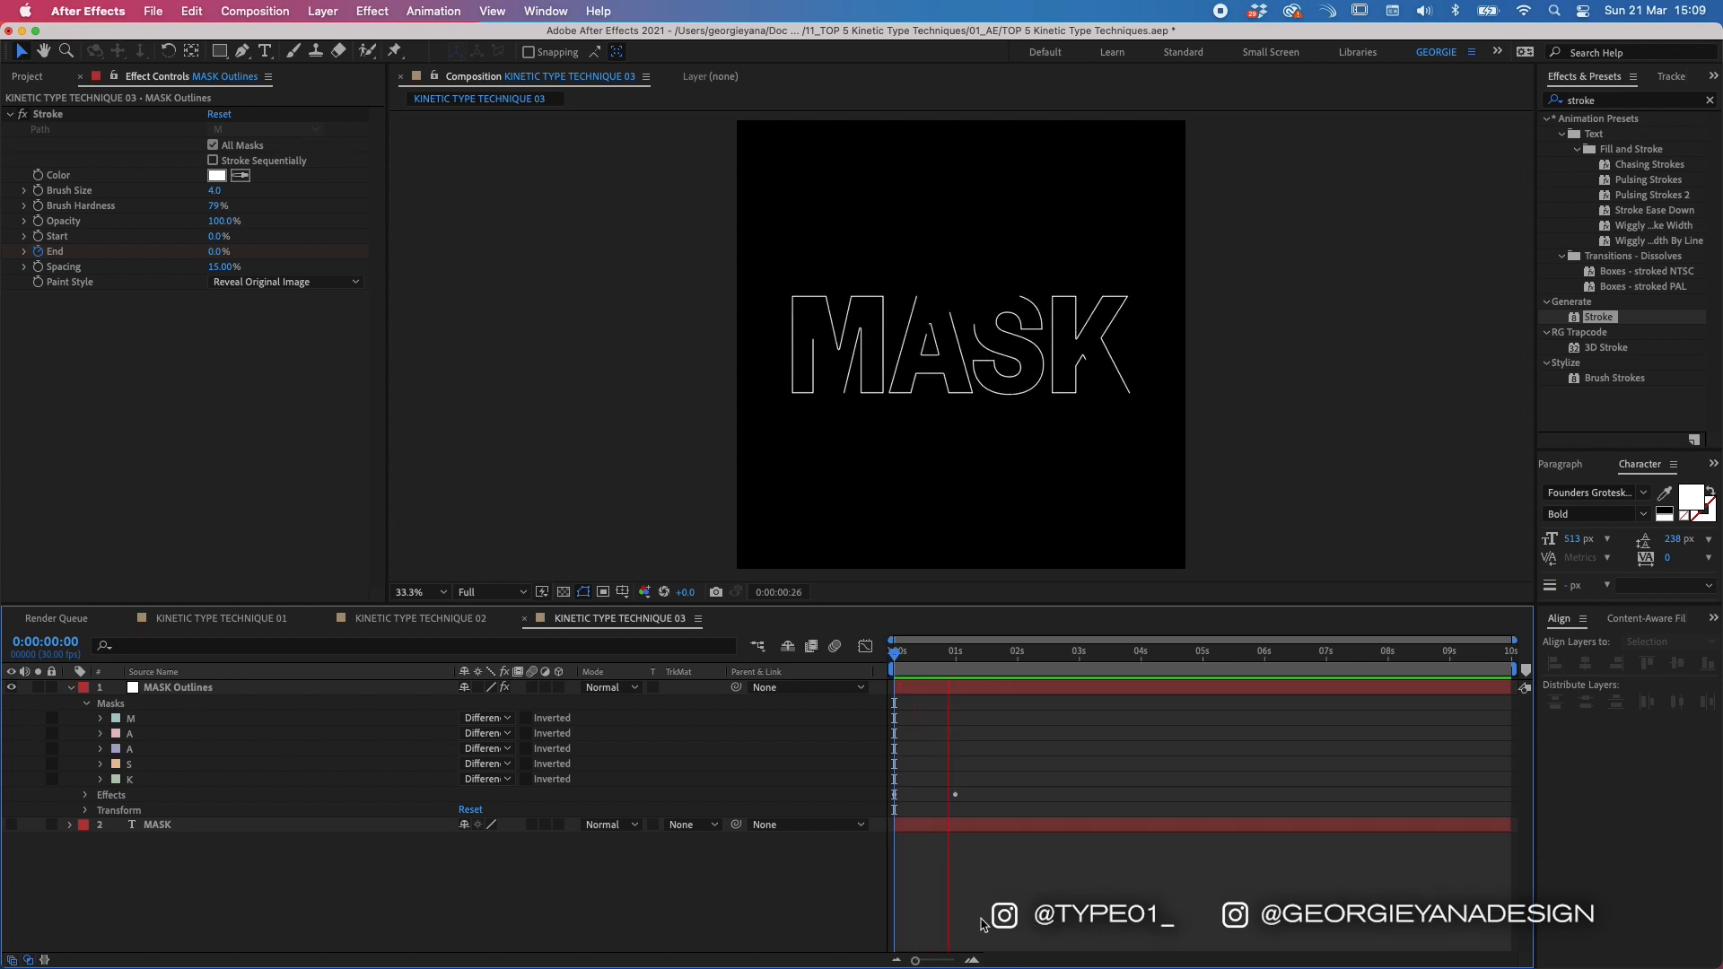
key("space")
key("Home")
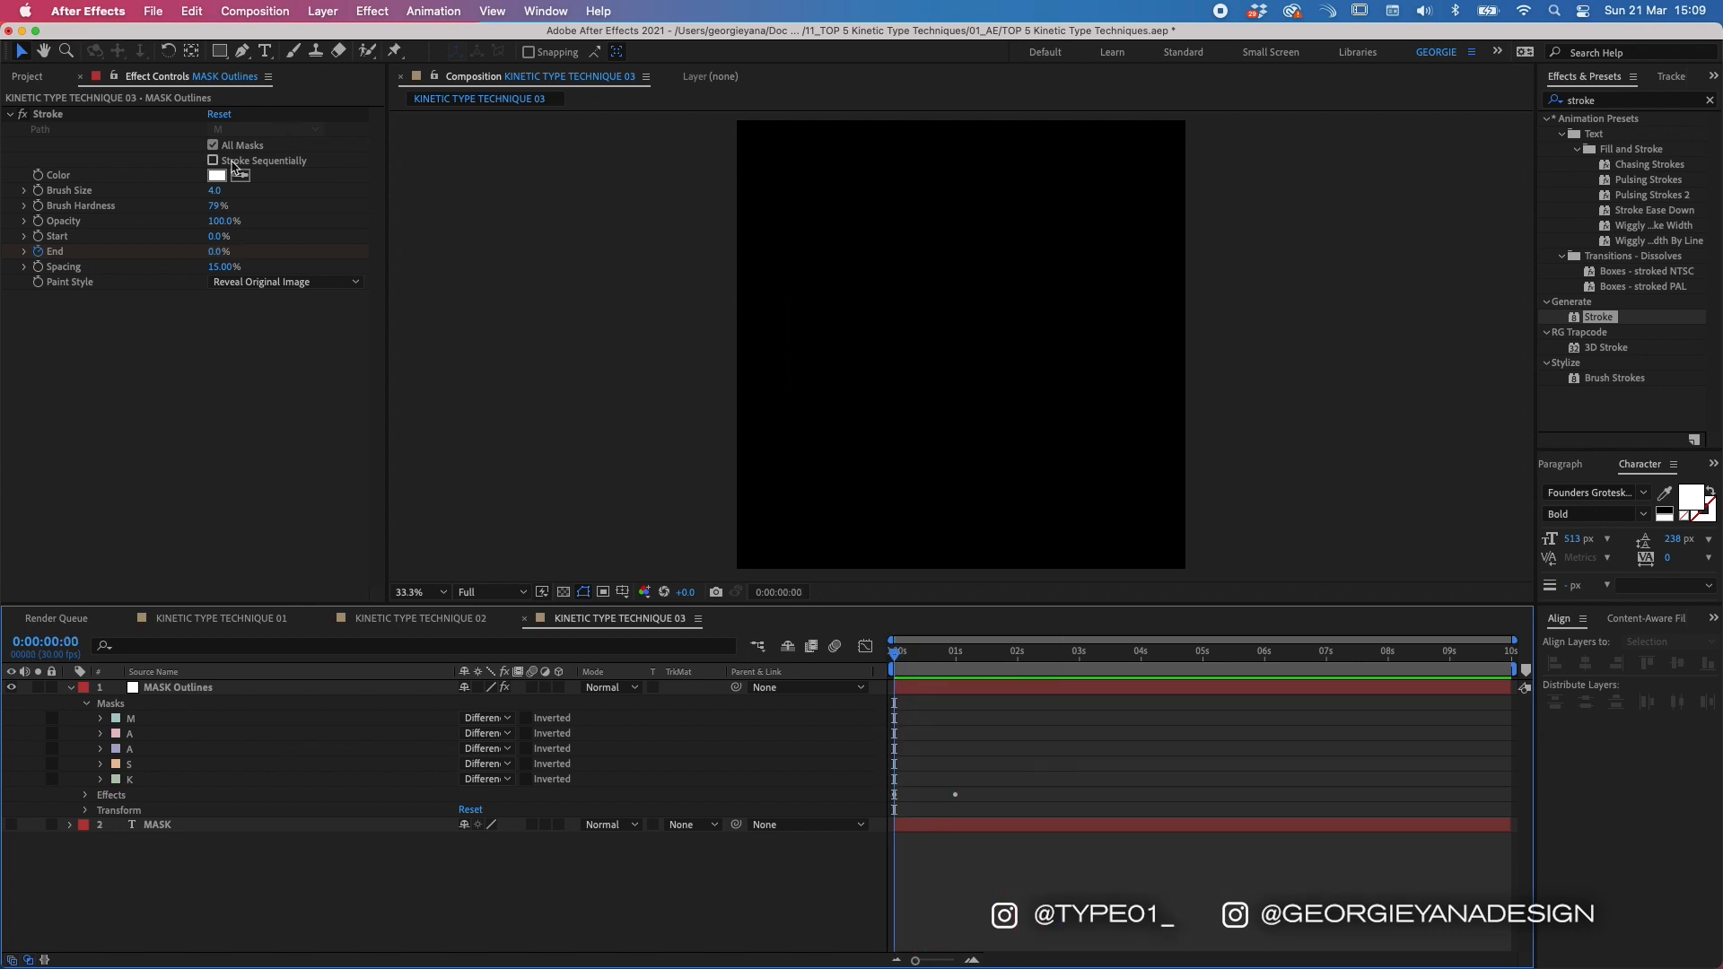
Step: Enable Stroke Sequentially on the Stroke effect and preview the letter outlines drawing one after another
left_click(210, 158)
left_click(974, 888)
key("space")
key("space")
Step: Reveal the keyframes of the MASK Outlines layer and move the last Stroke End keyframe to 2 seconds
left_click(973, 687)
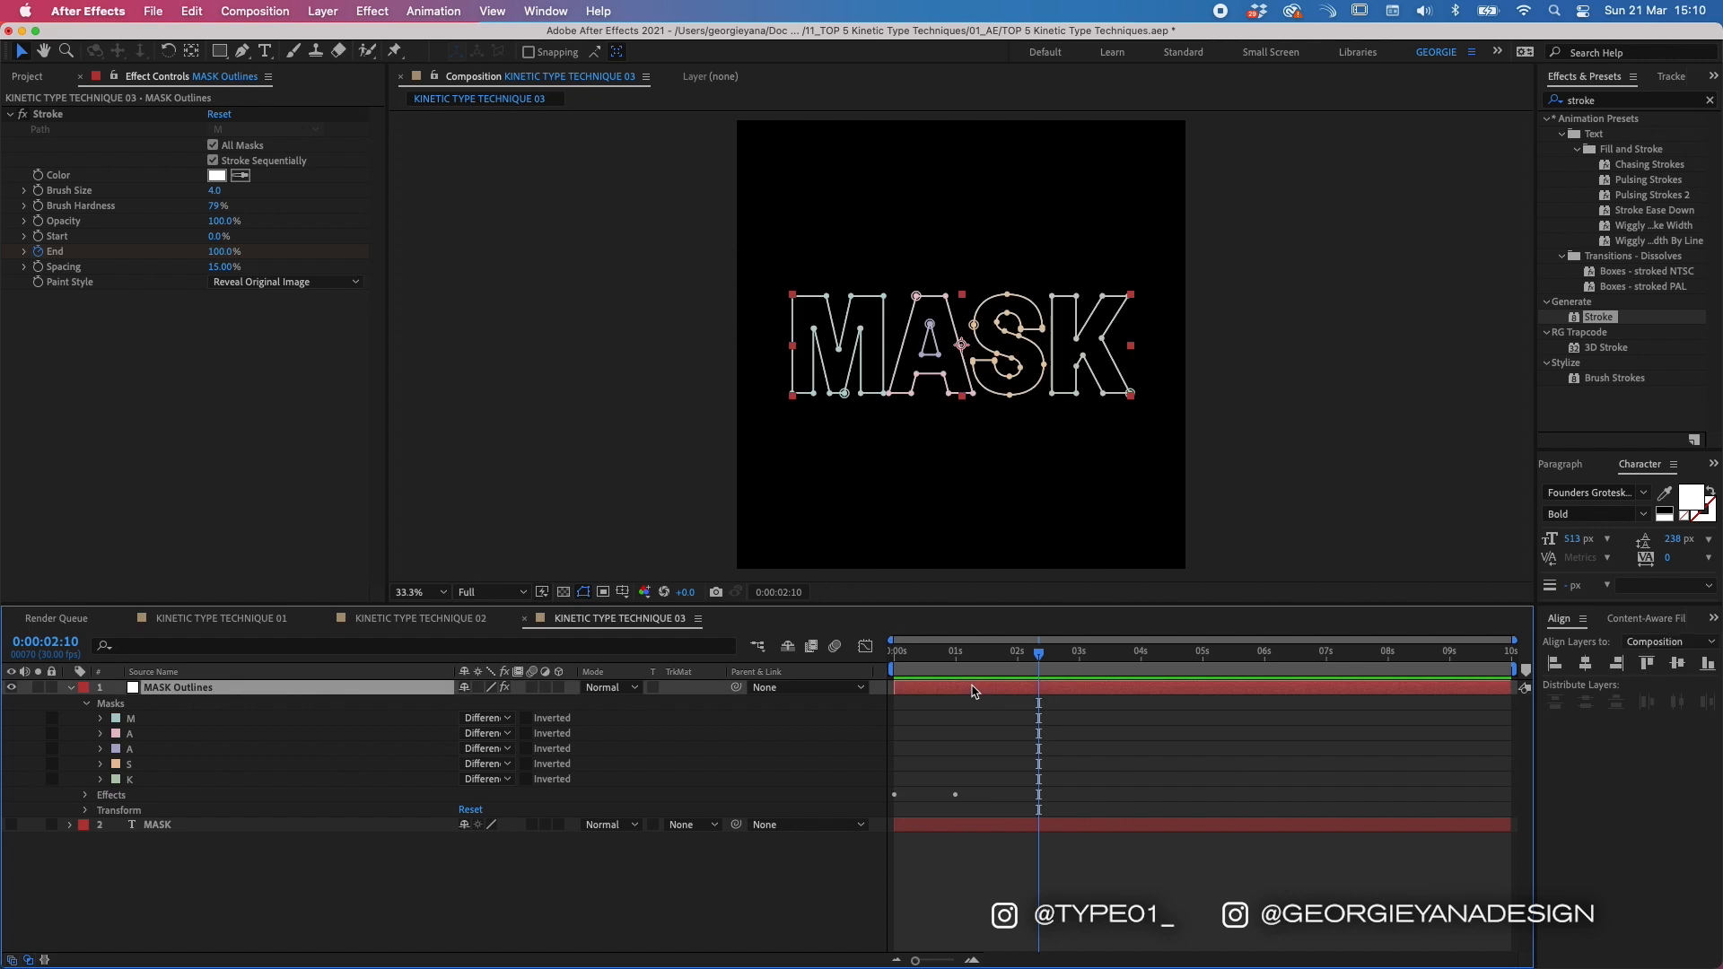
key("u")
left_click_drag(954, 718, 1017, 727)
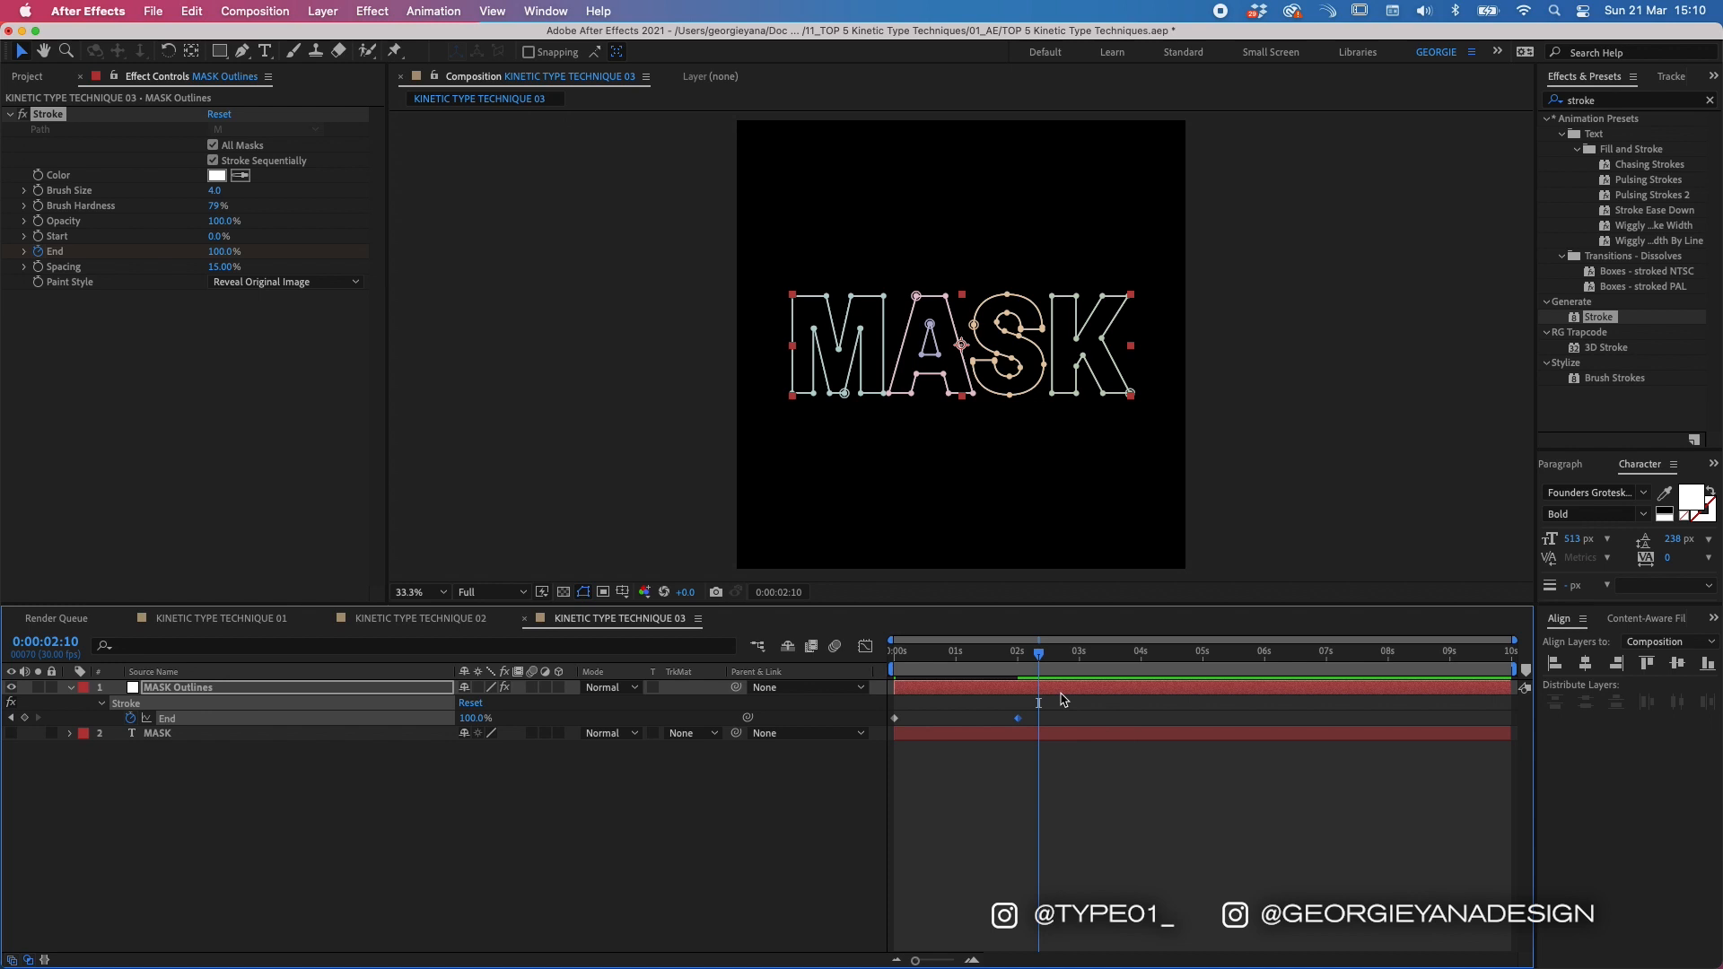
left_click(1090, 708)
Step: Set the upper-left corner point of the M mask path as its first vertex
left_click(1088, 689)
left_click_drag(989, 664, 915, 651)
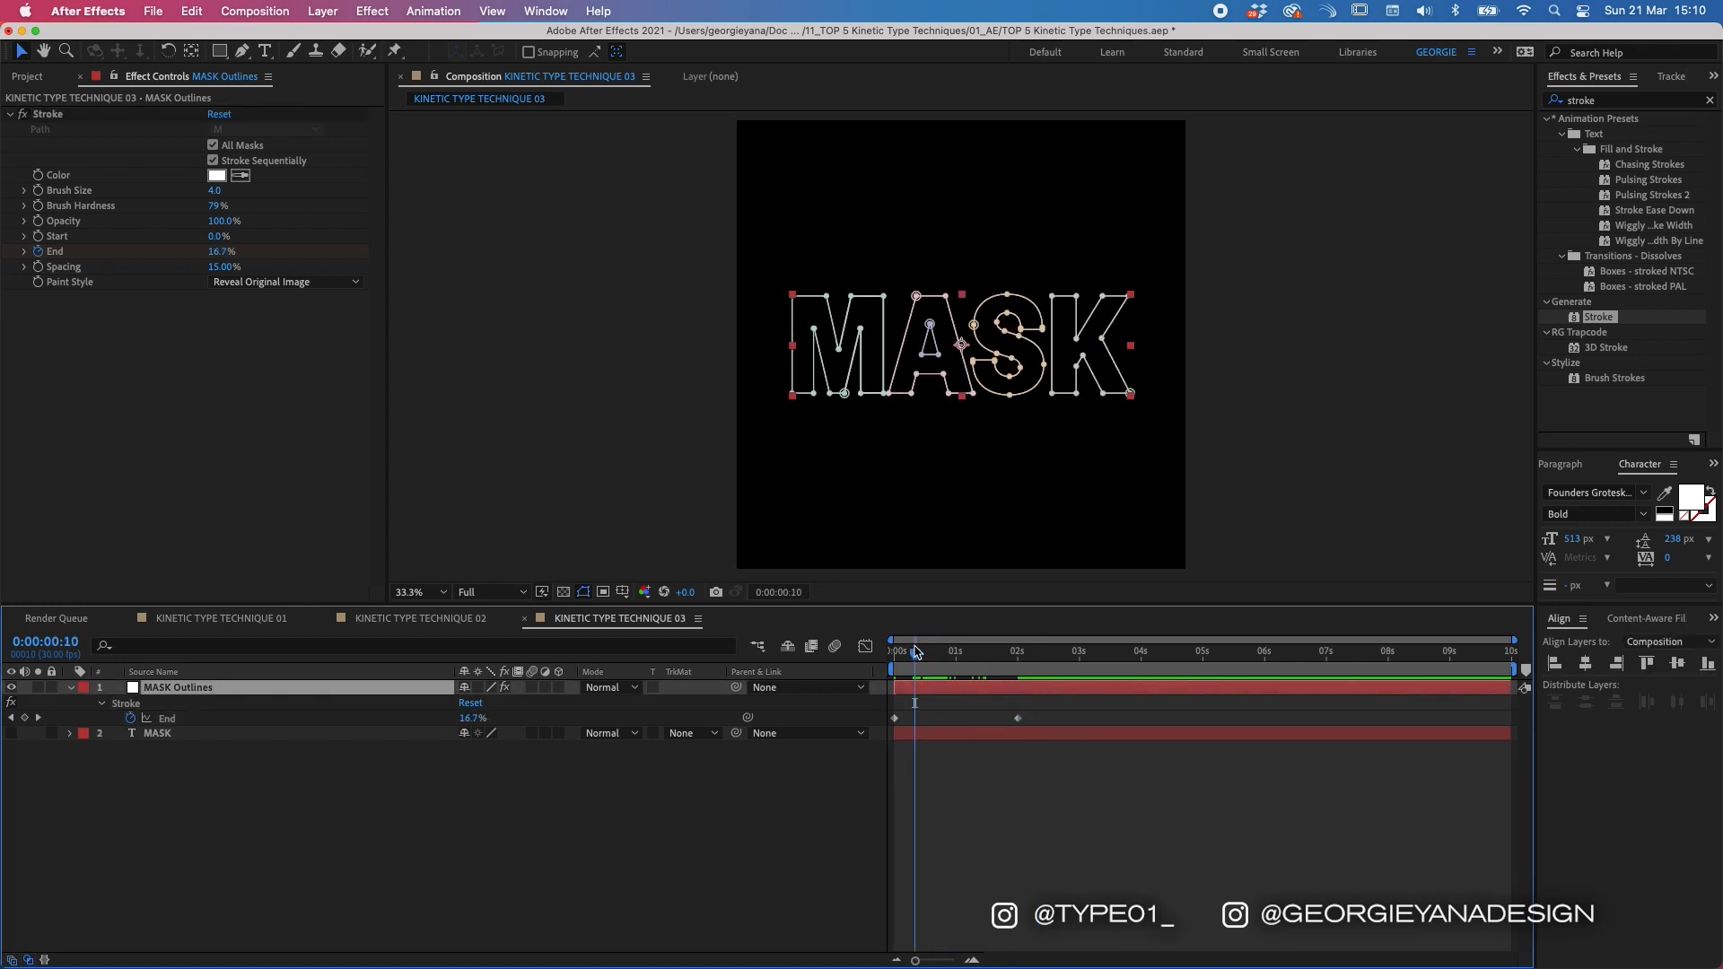
left_click(844, 393)
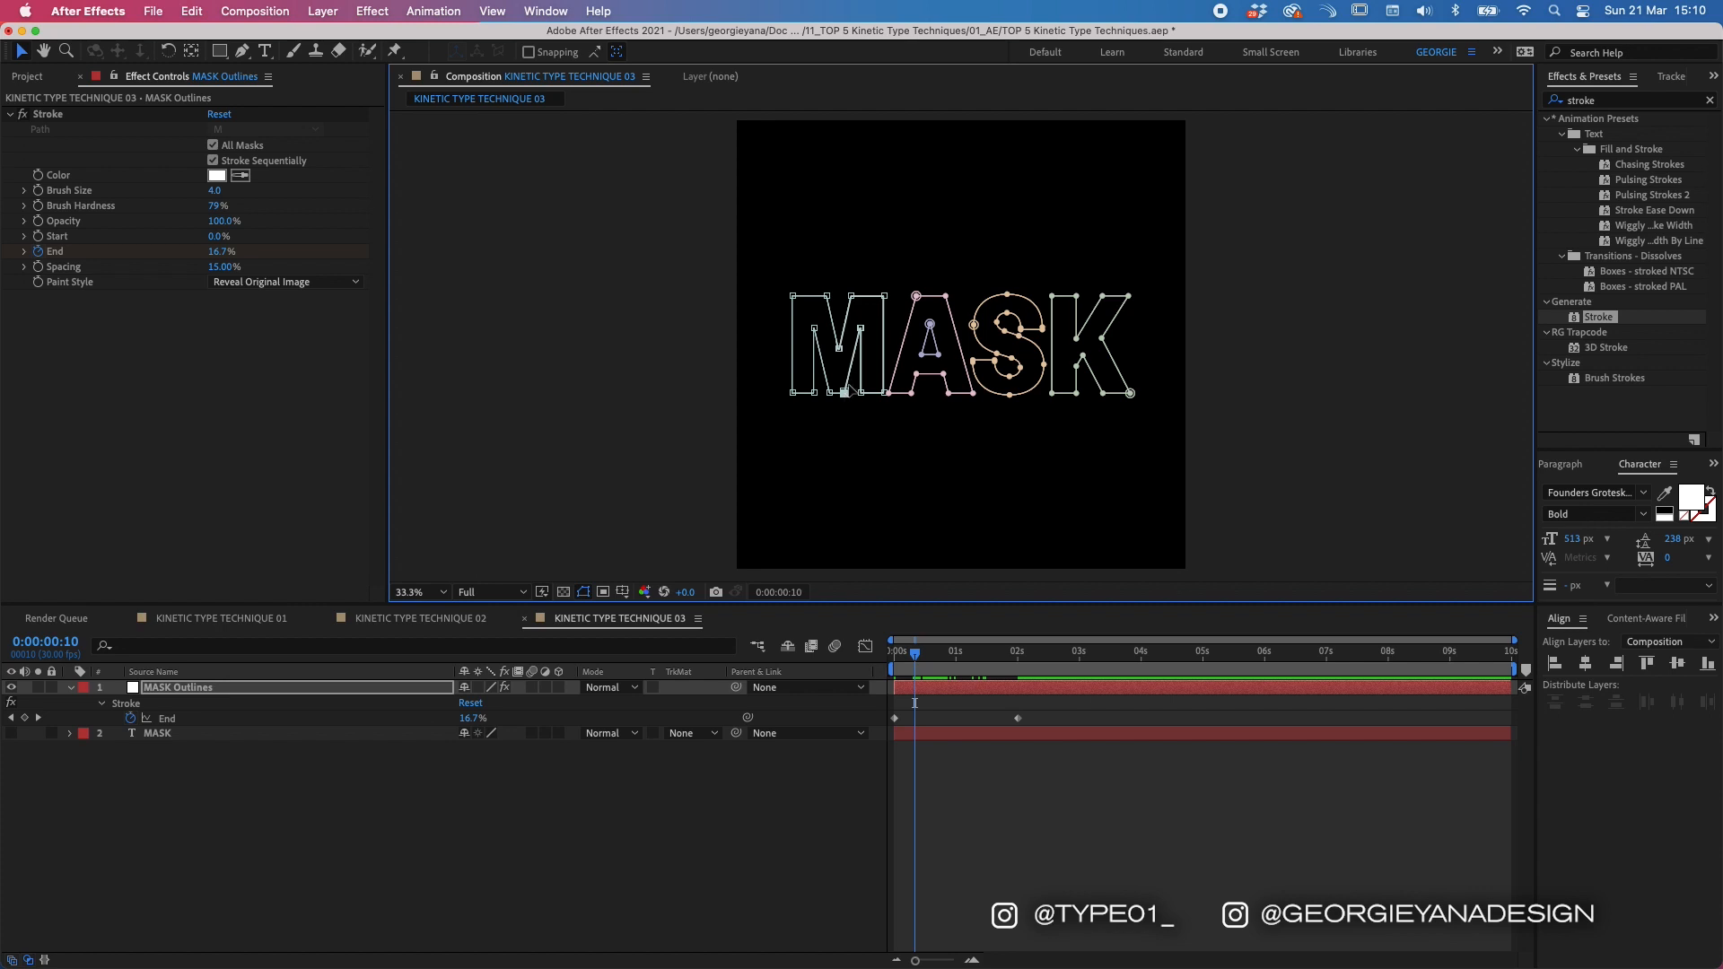
right_click(793, 299)
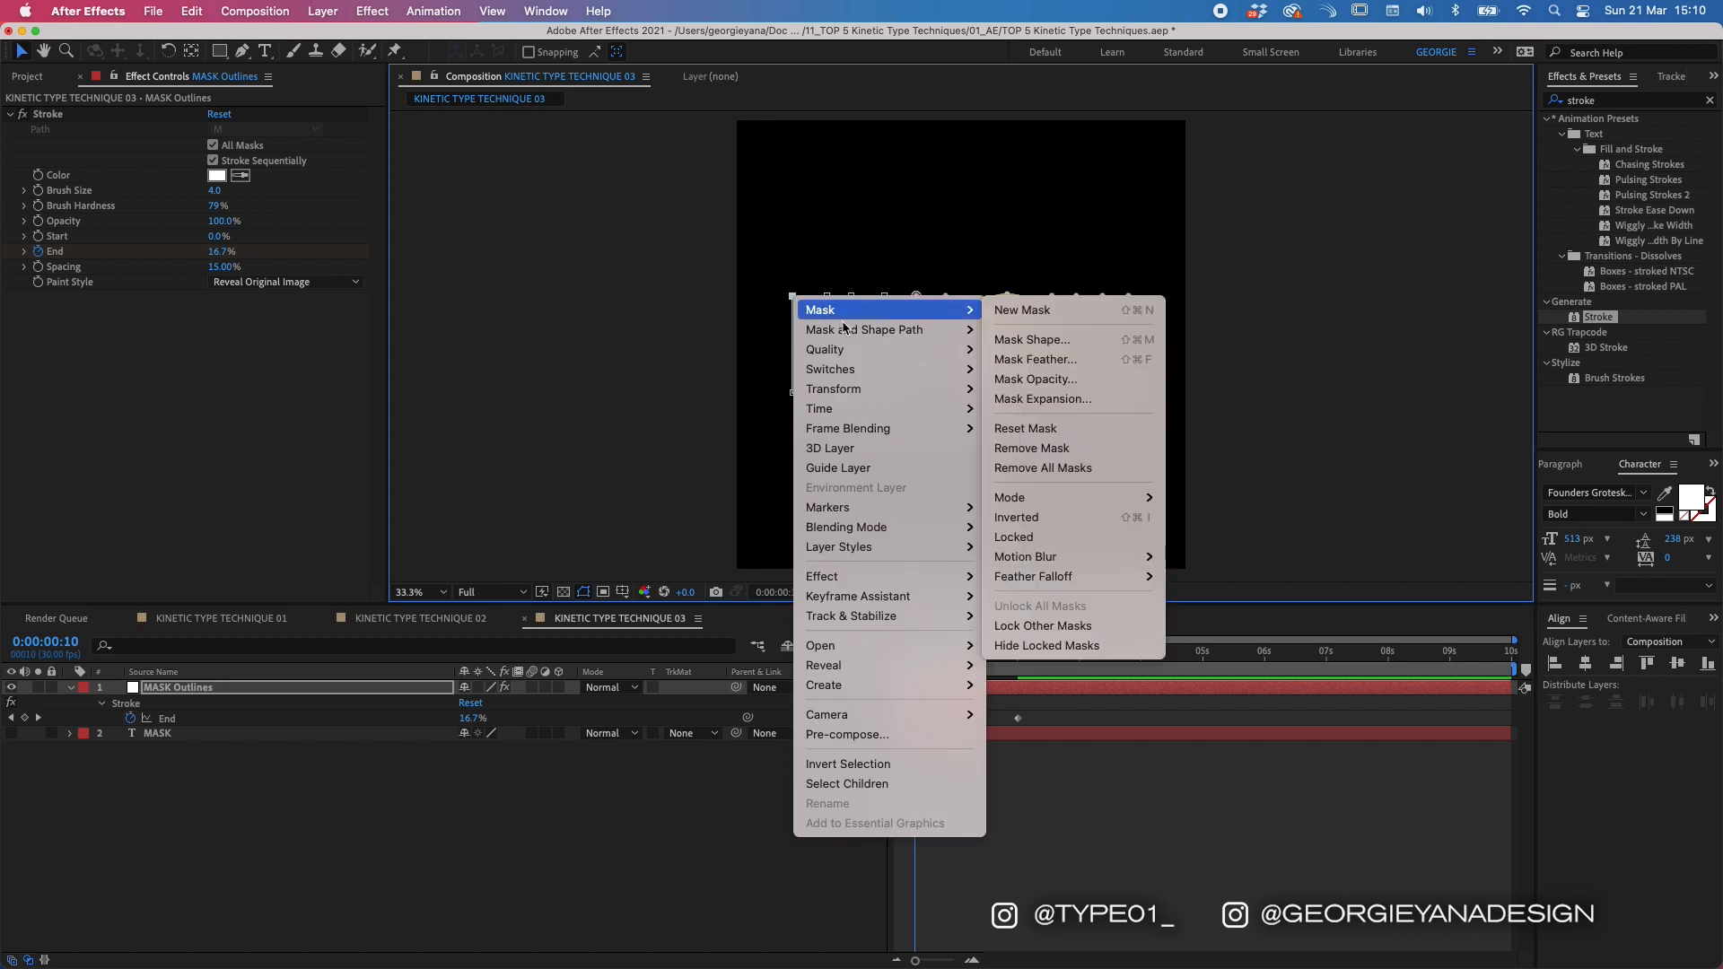
mouse_move(846, 330)
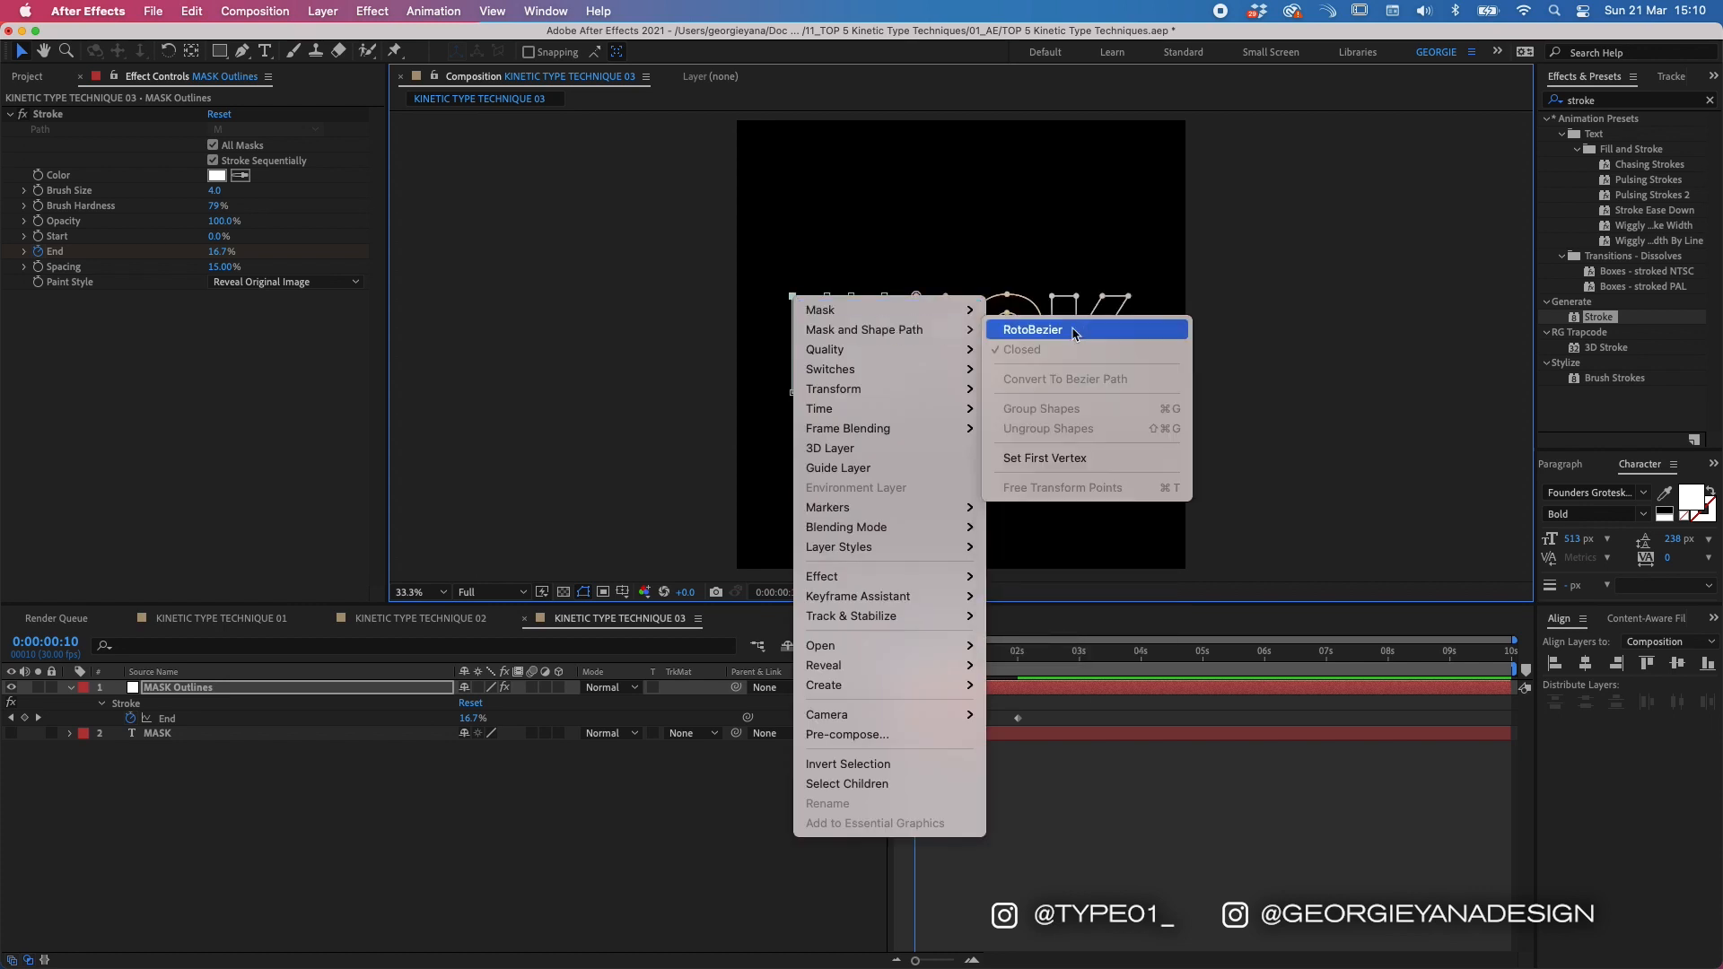
left_click(1076, 460)
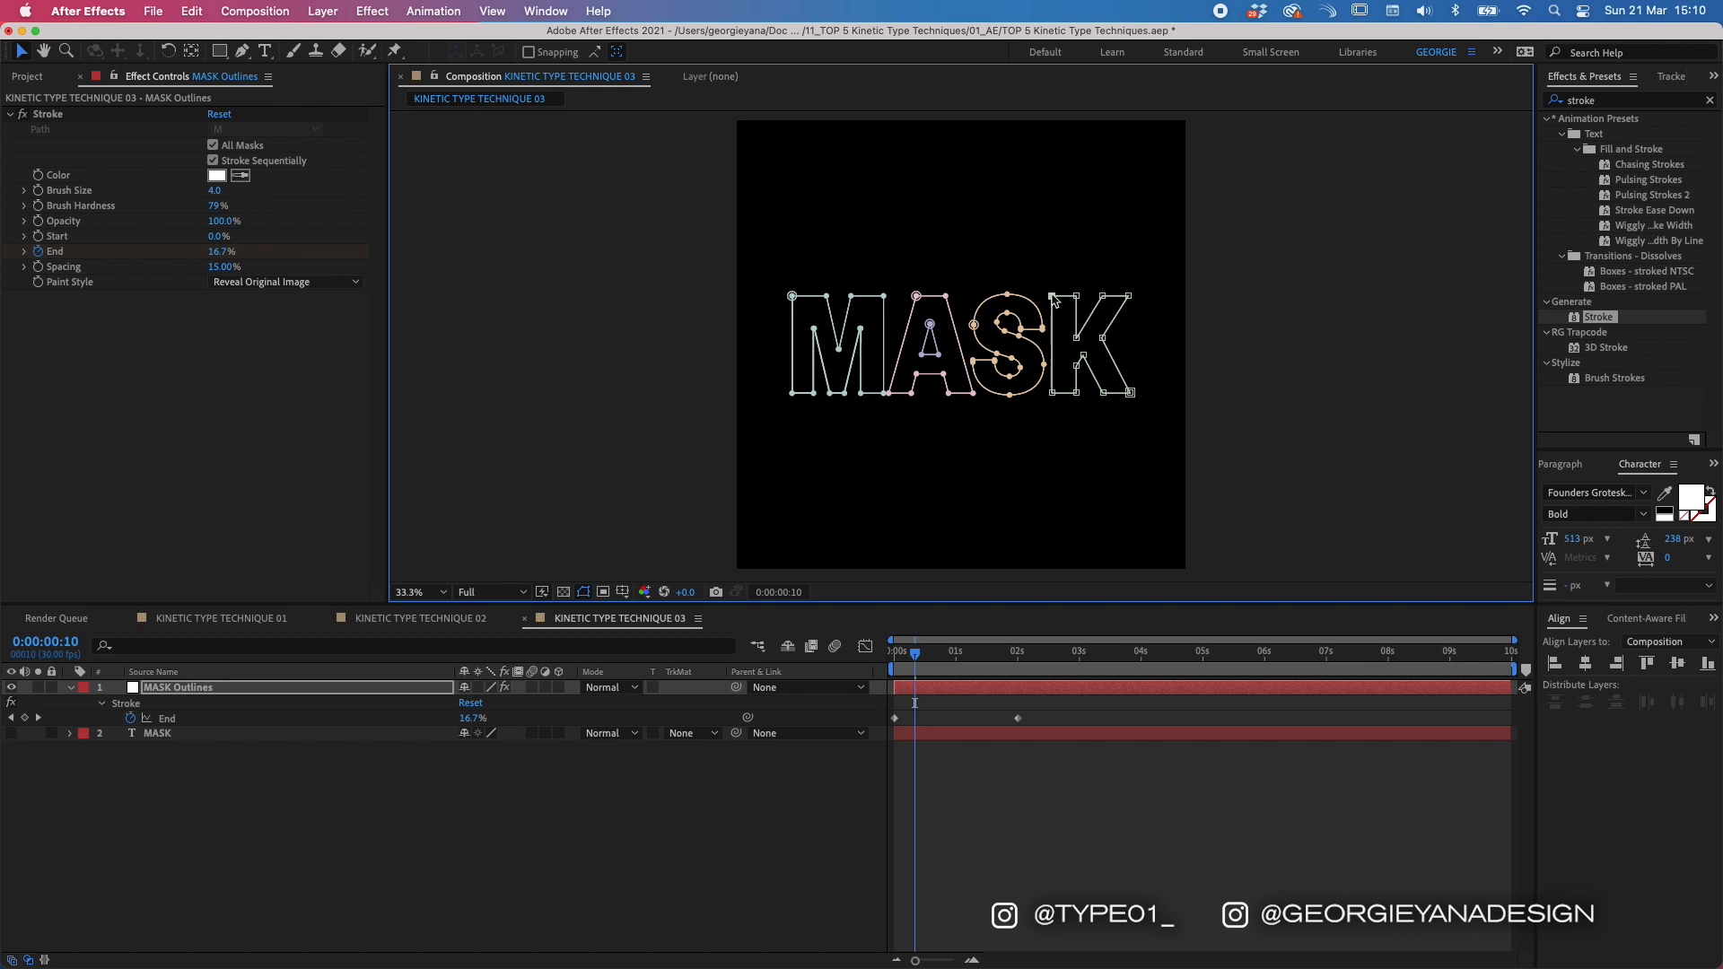
Step: Set the upper-left corner point of the K mask path as its first vertex and preview the stroke animation
right_click(1053, 299)
mouse_move(1109, 334)
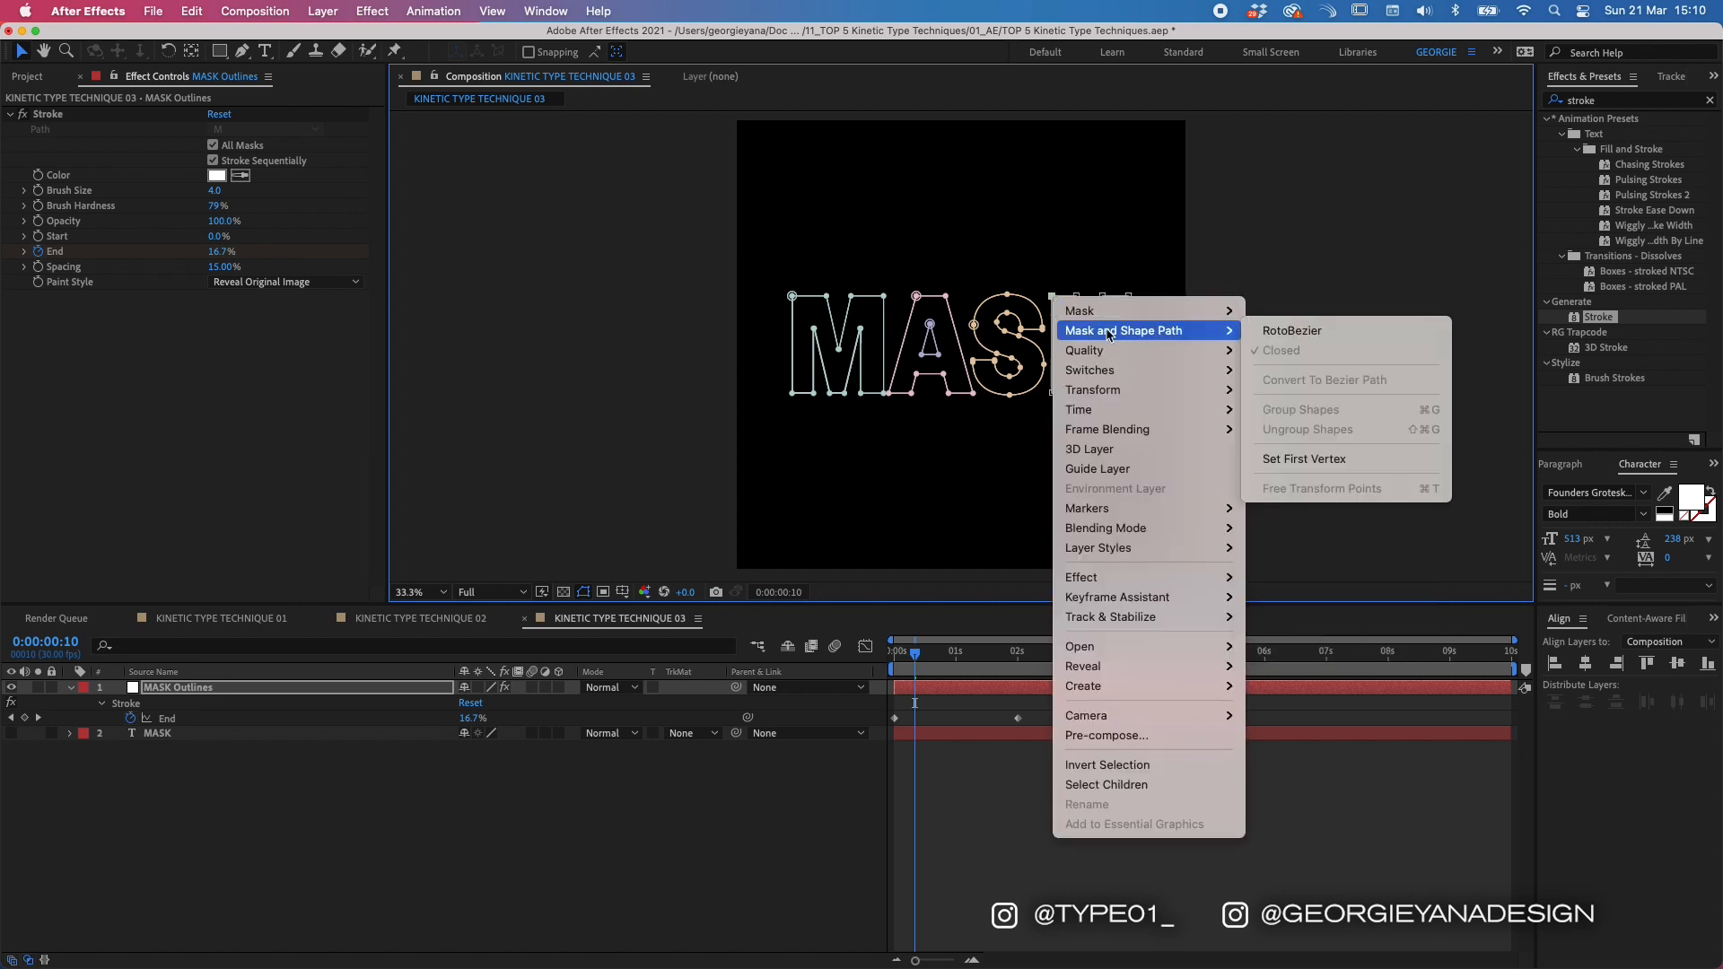
left_click(1304, 458)
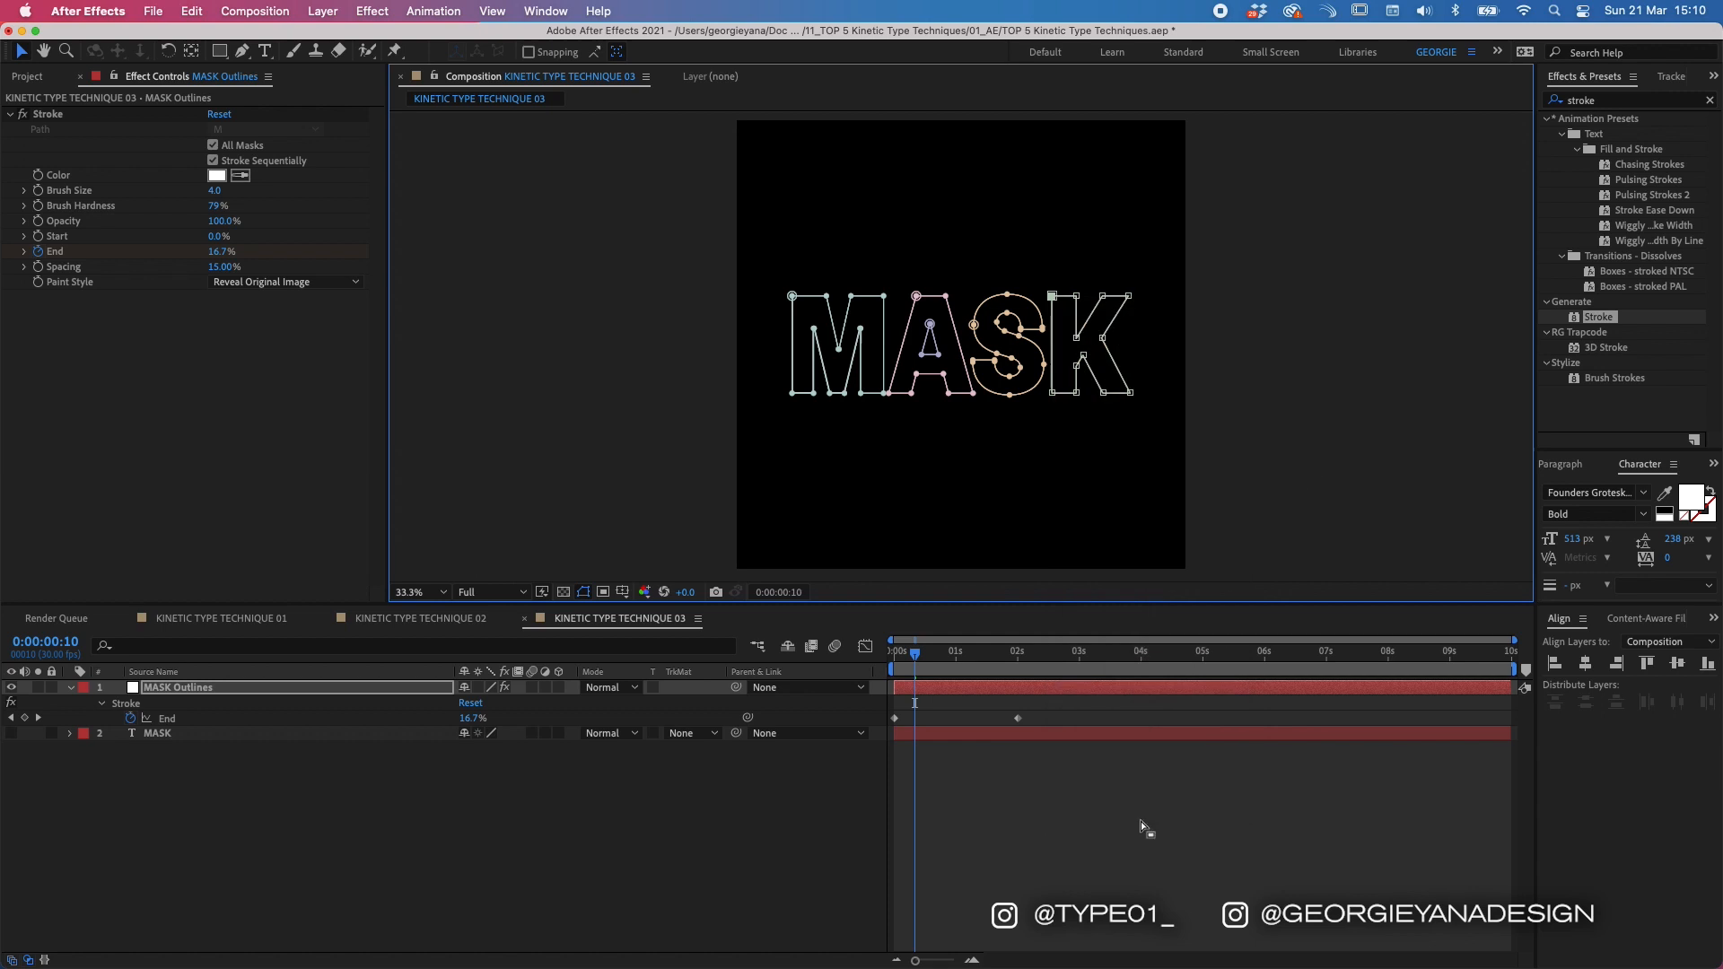
left_click(1147, 830)
key("Home")
key("space")
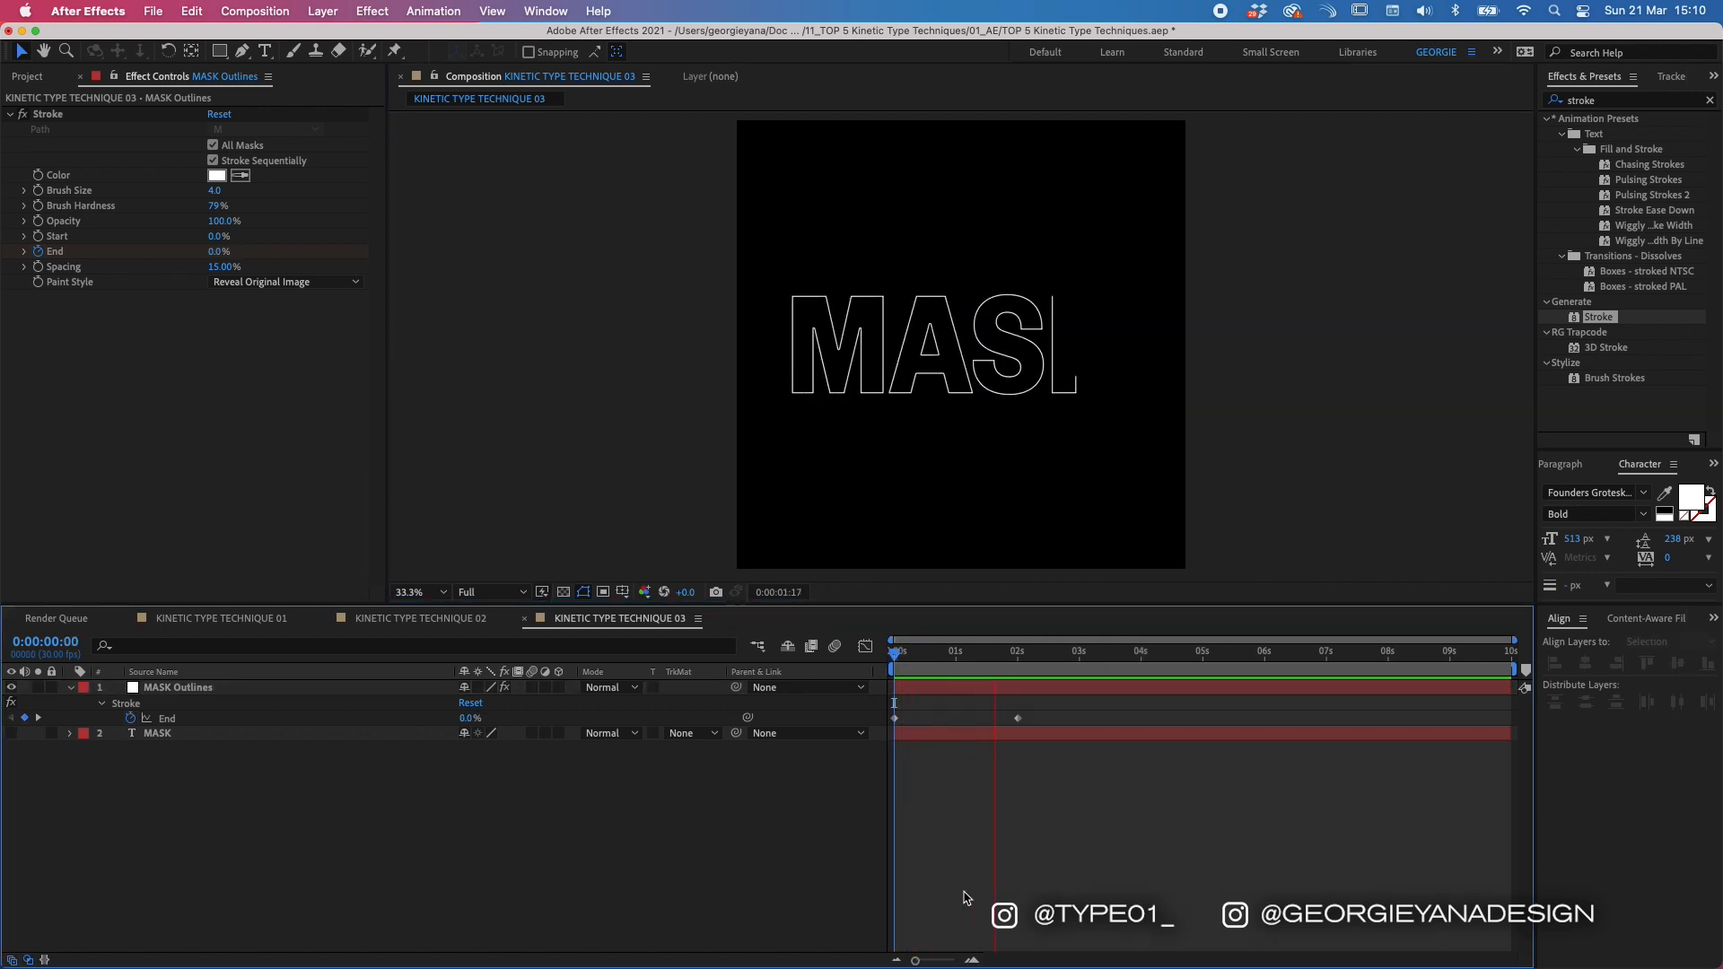
Step: Move the last Stroke End keyframe to 3 seconds and preview the slower outline animation
left_click(1018, 717)
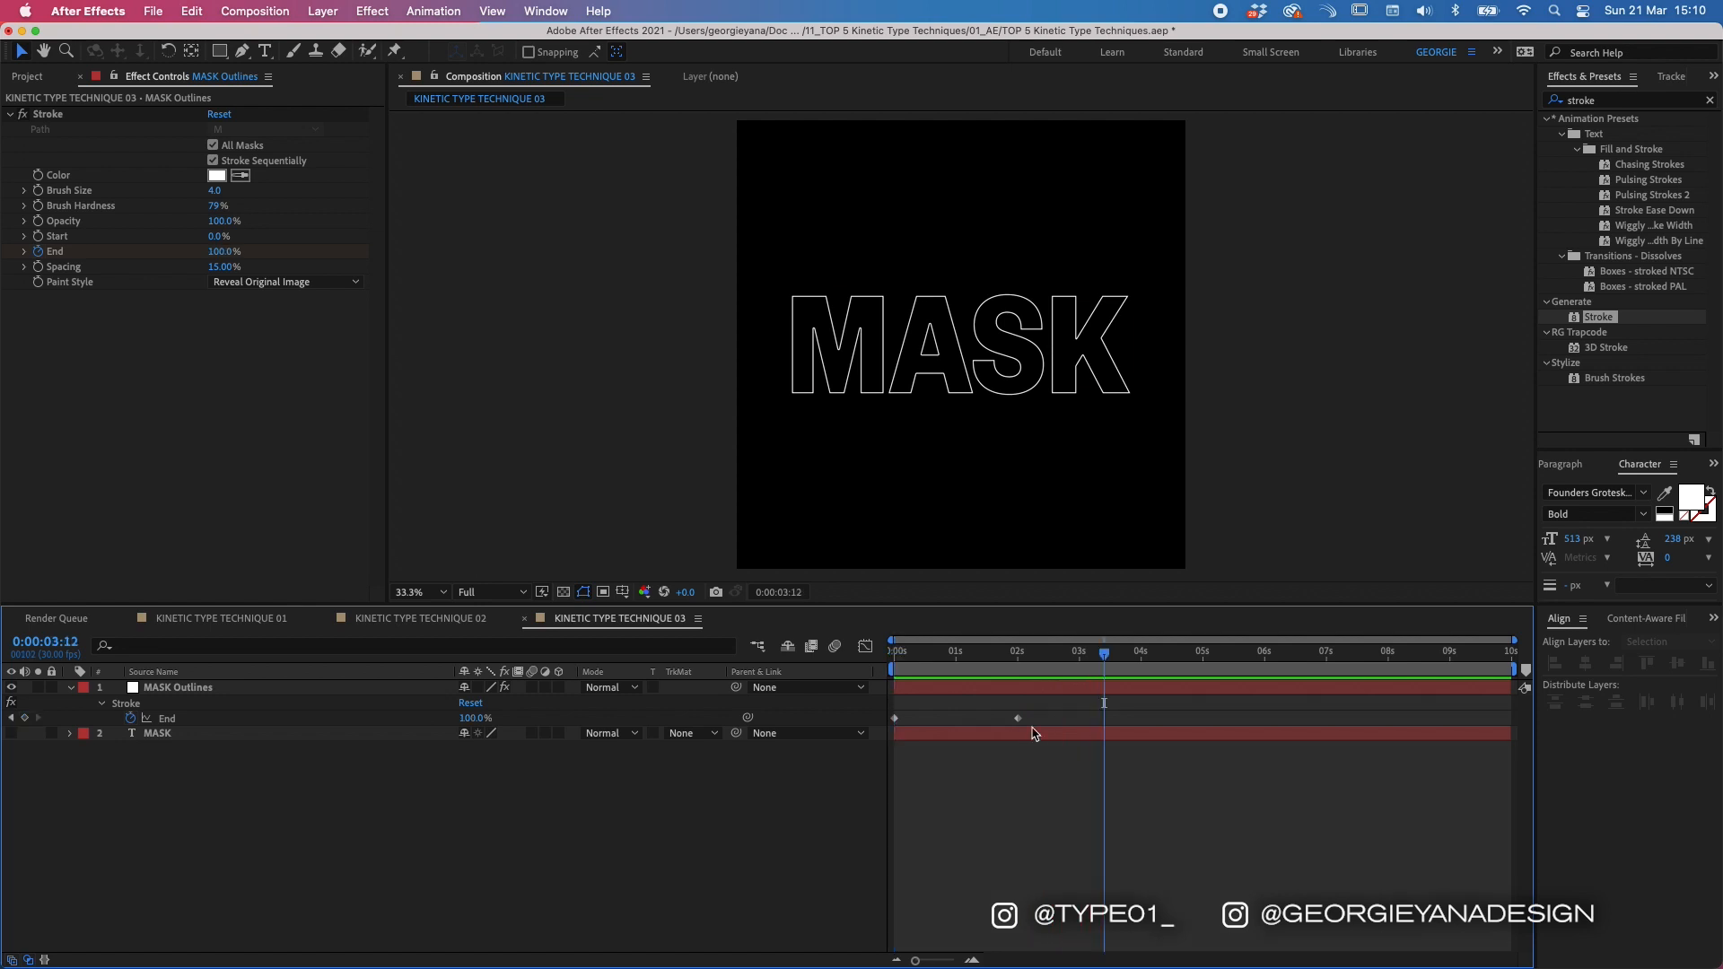
left_click_drag(1019, 719, 1082, 719)
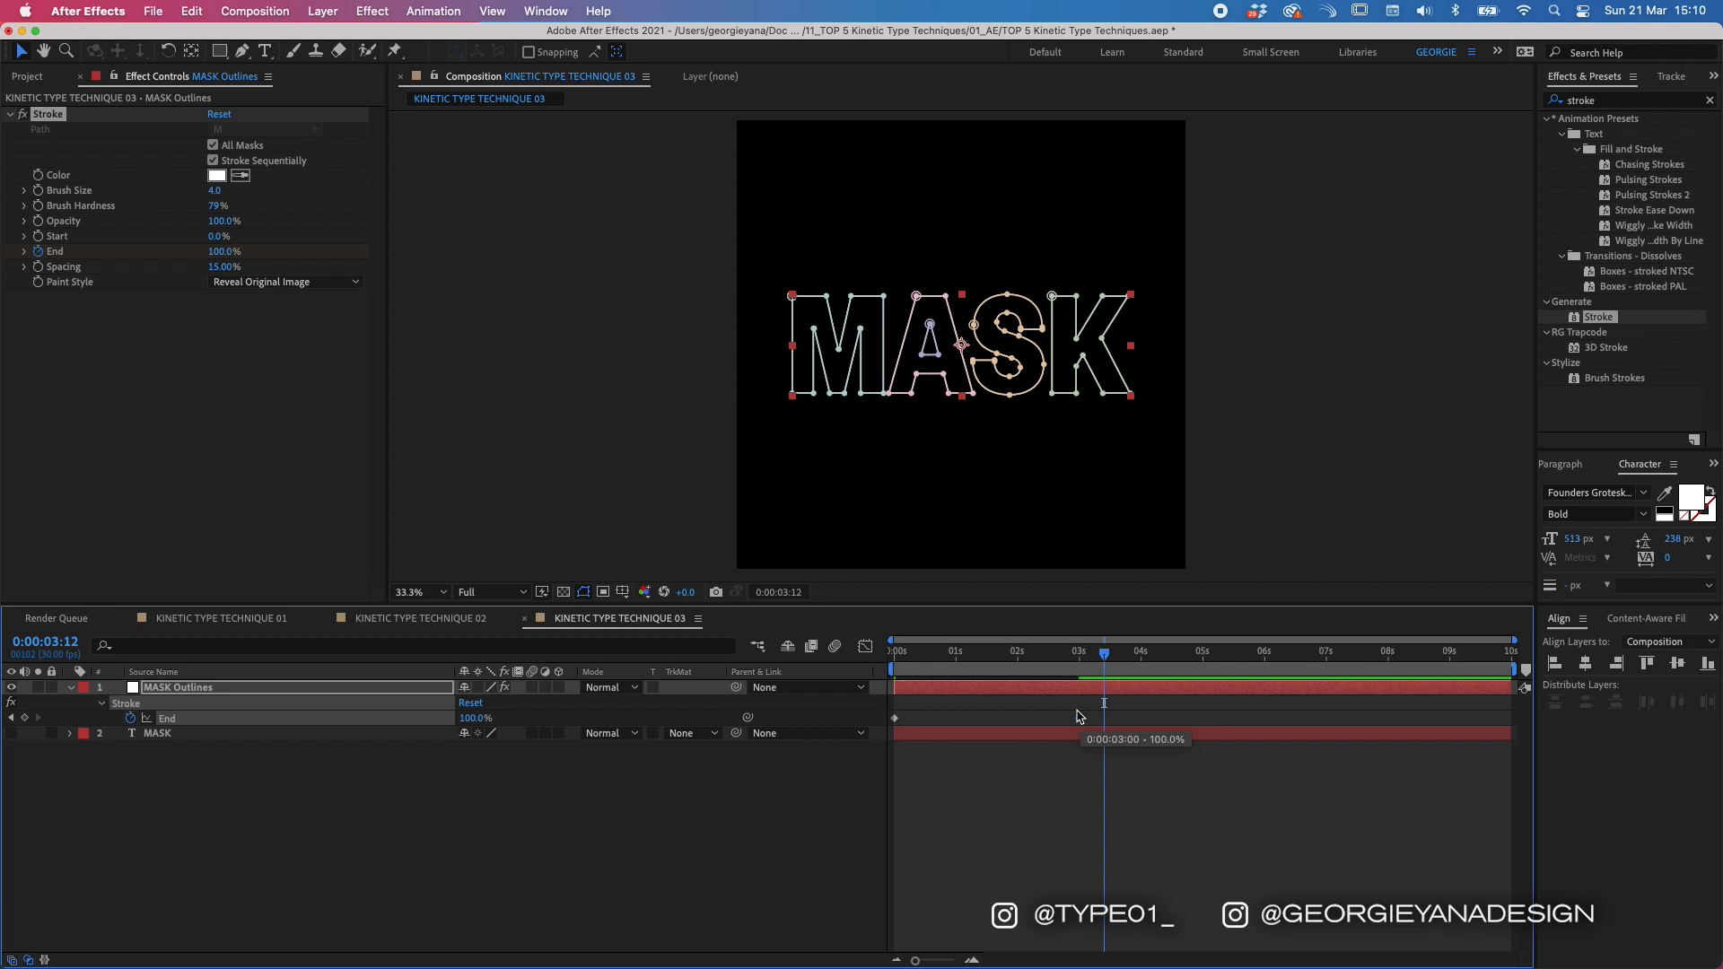
left_click(999, 834)
key("Home")
key("space")
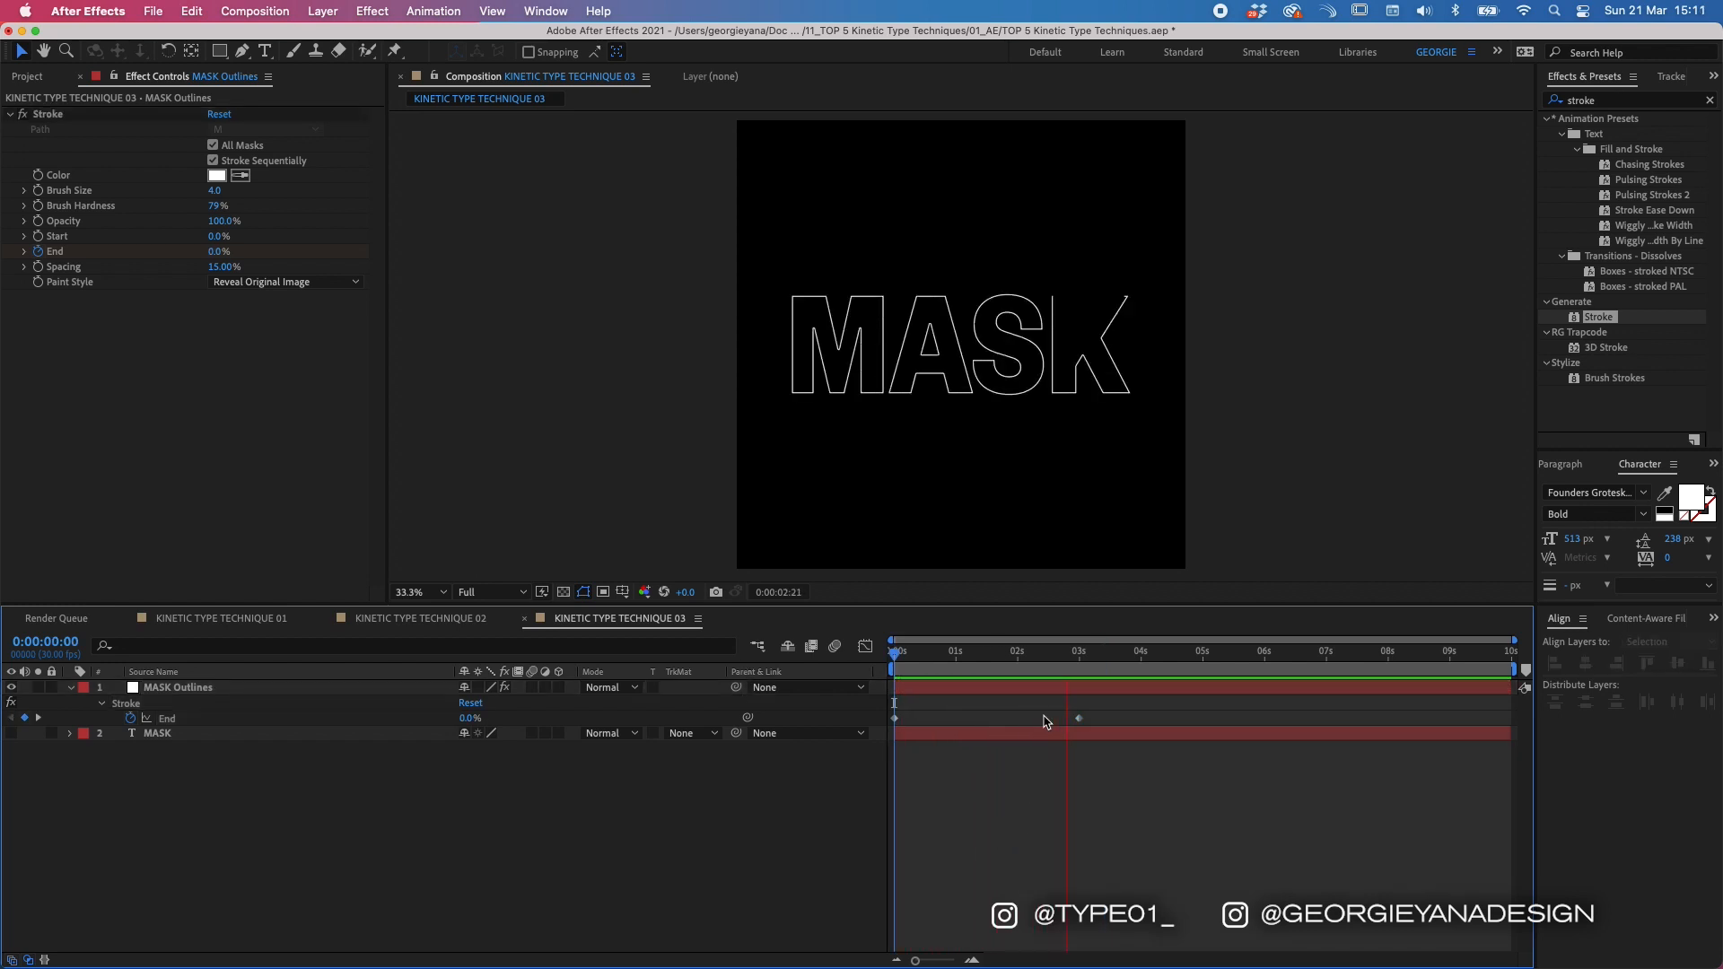
Step: Shape the Stroke End speed graph with long eases at both keyframes and a sharp peak midway
left_click(1074, 719)
left_click_drag(1067, 727, 1063, 729)
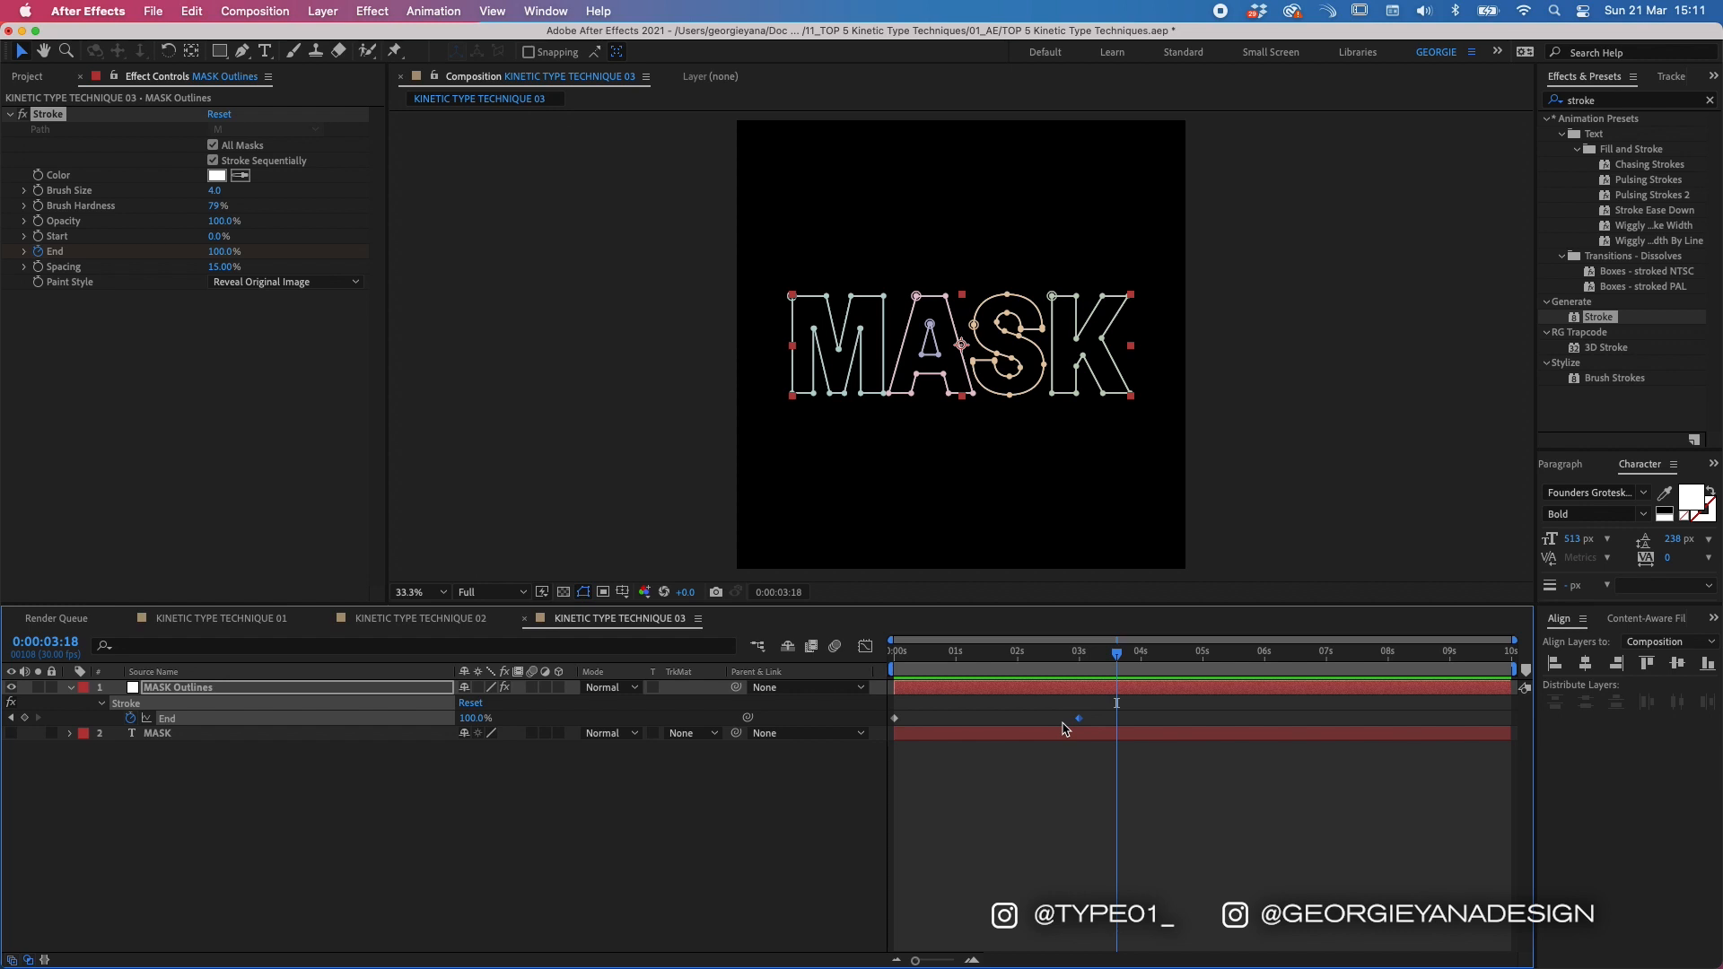
left_click(865, 646)
left_click_drag(911, 699, 978, 910)
left_click_drag(1064, 696, 1001, 905)
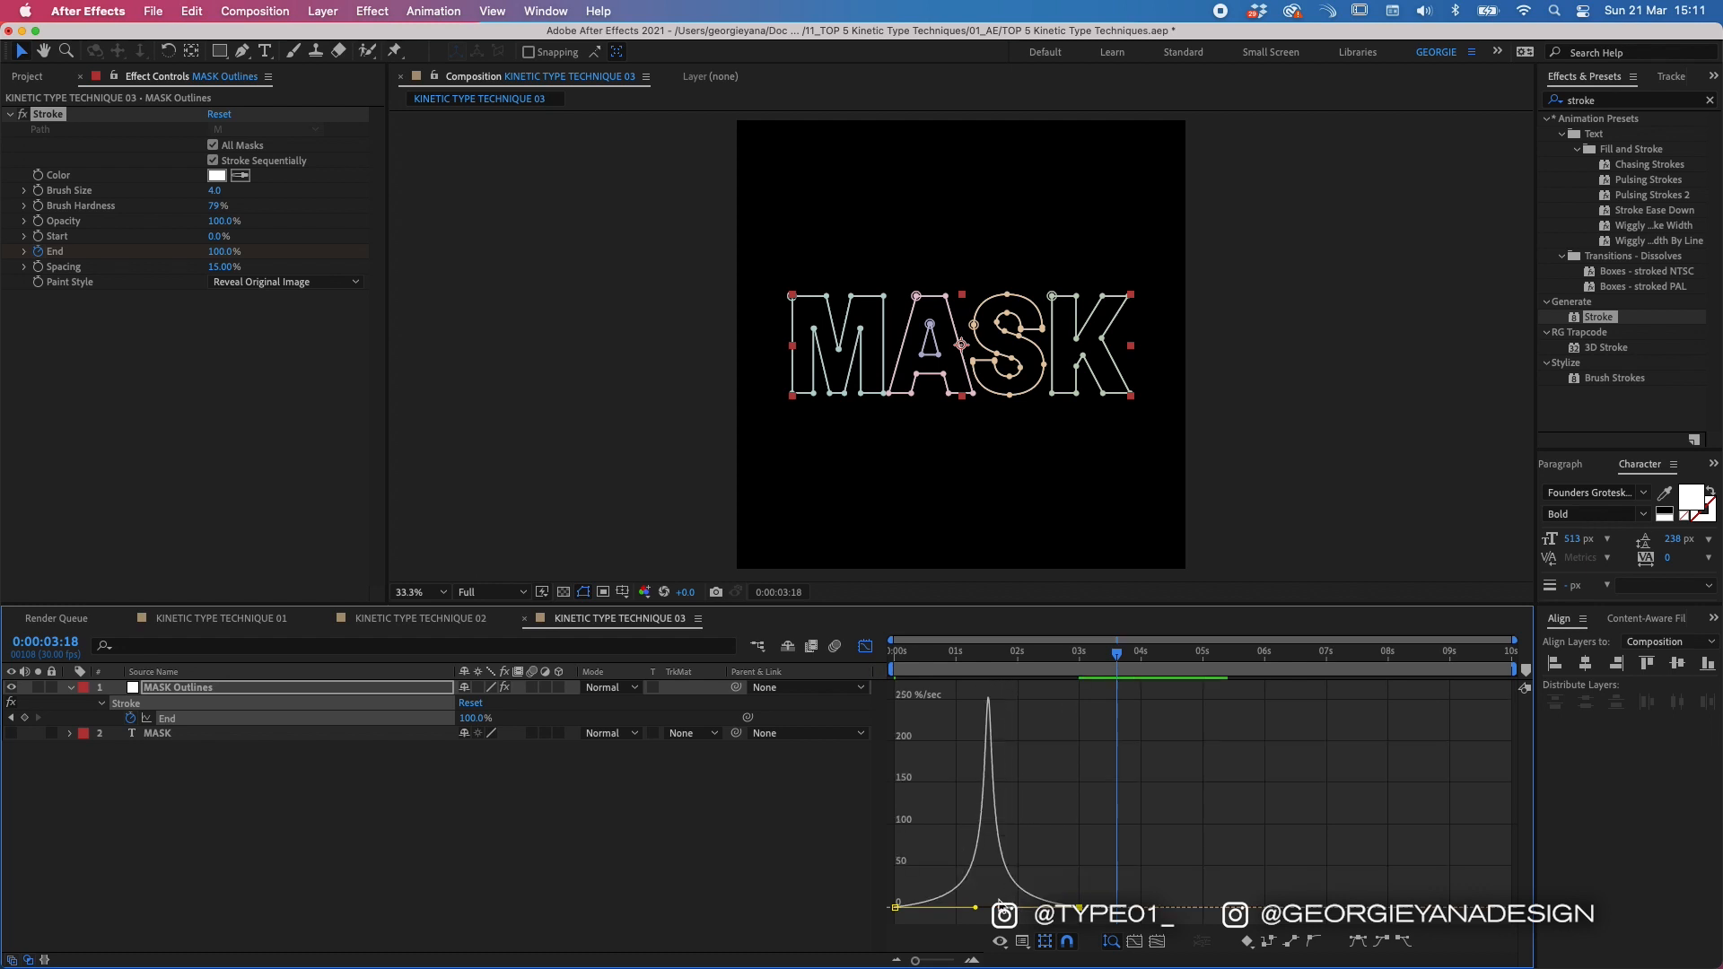
Step: Leave the speed graph and preview the eased MASK outline animation from the start
left_click(865, 646)
left_click_drag(951, 656, 703, 656)
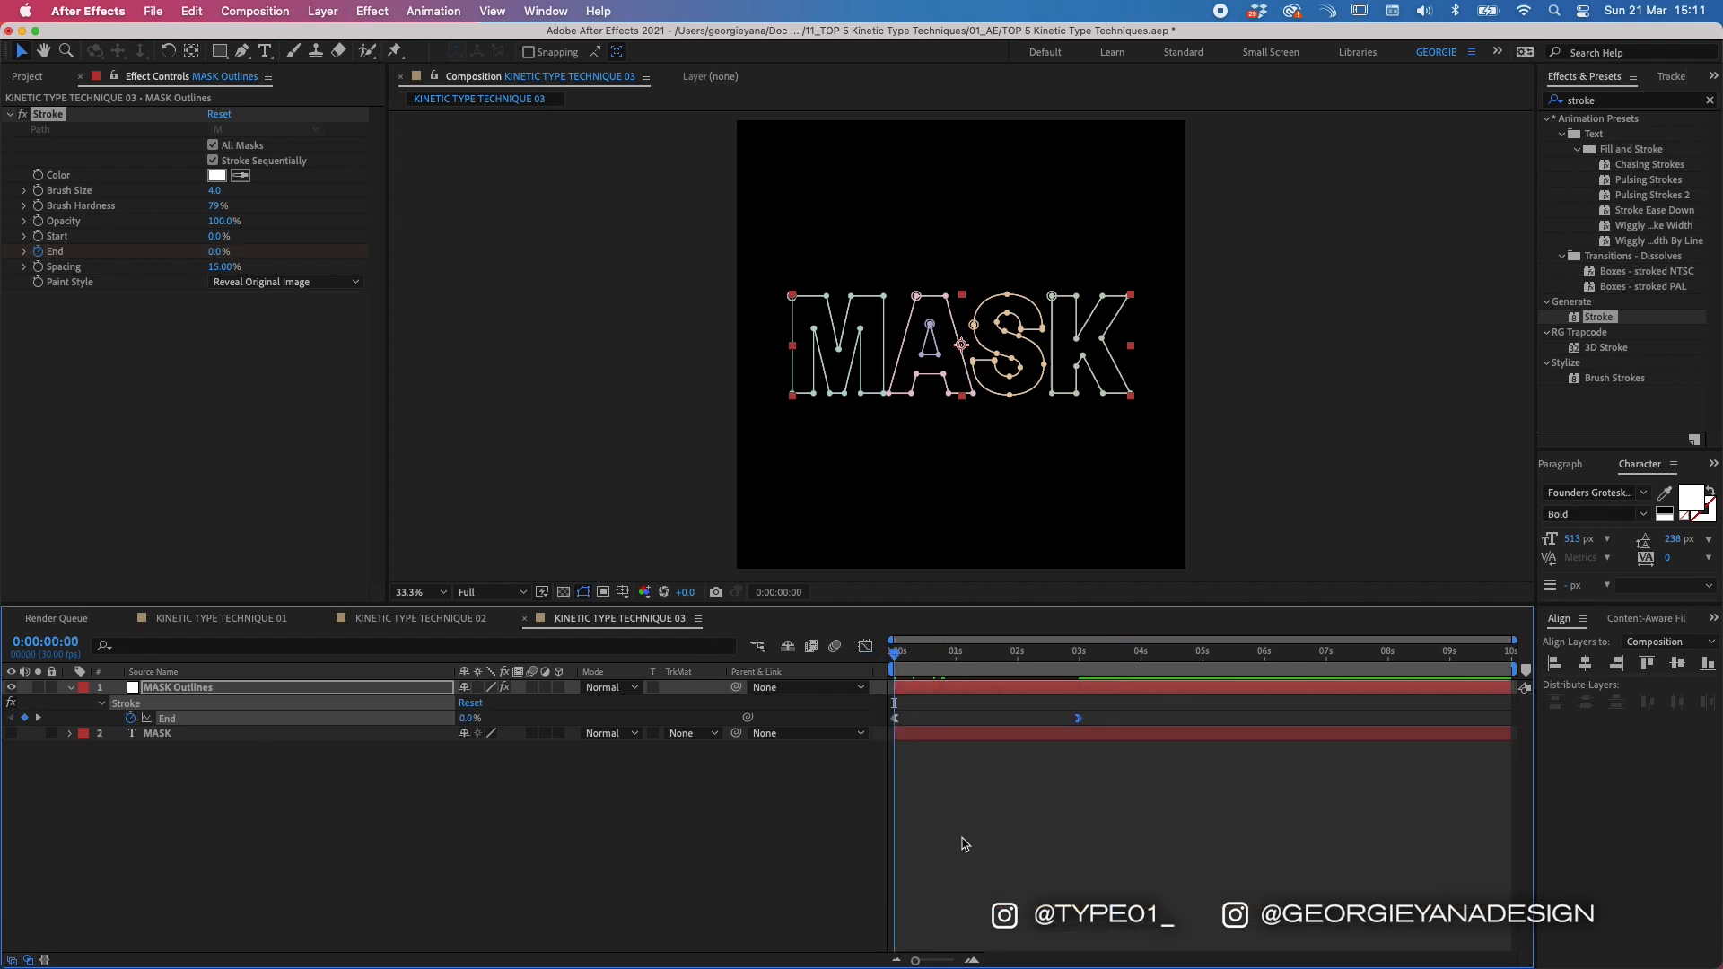
left_click(964, 844)
key("space")
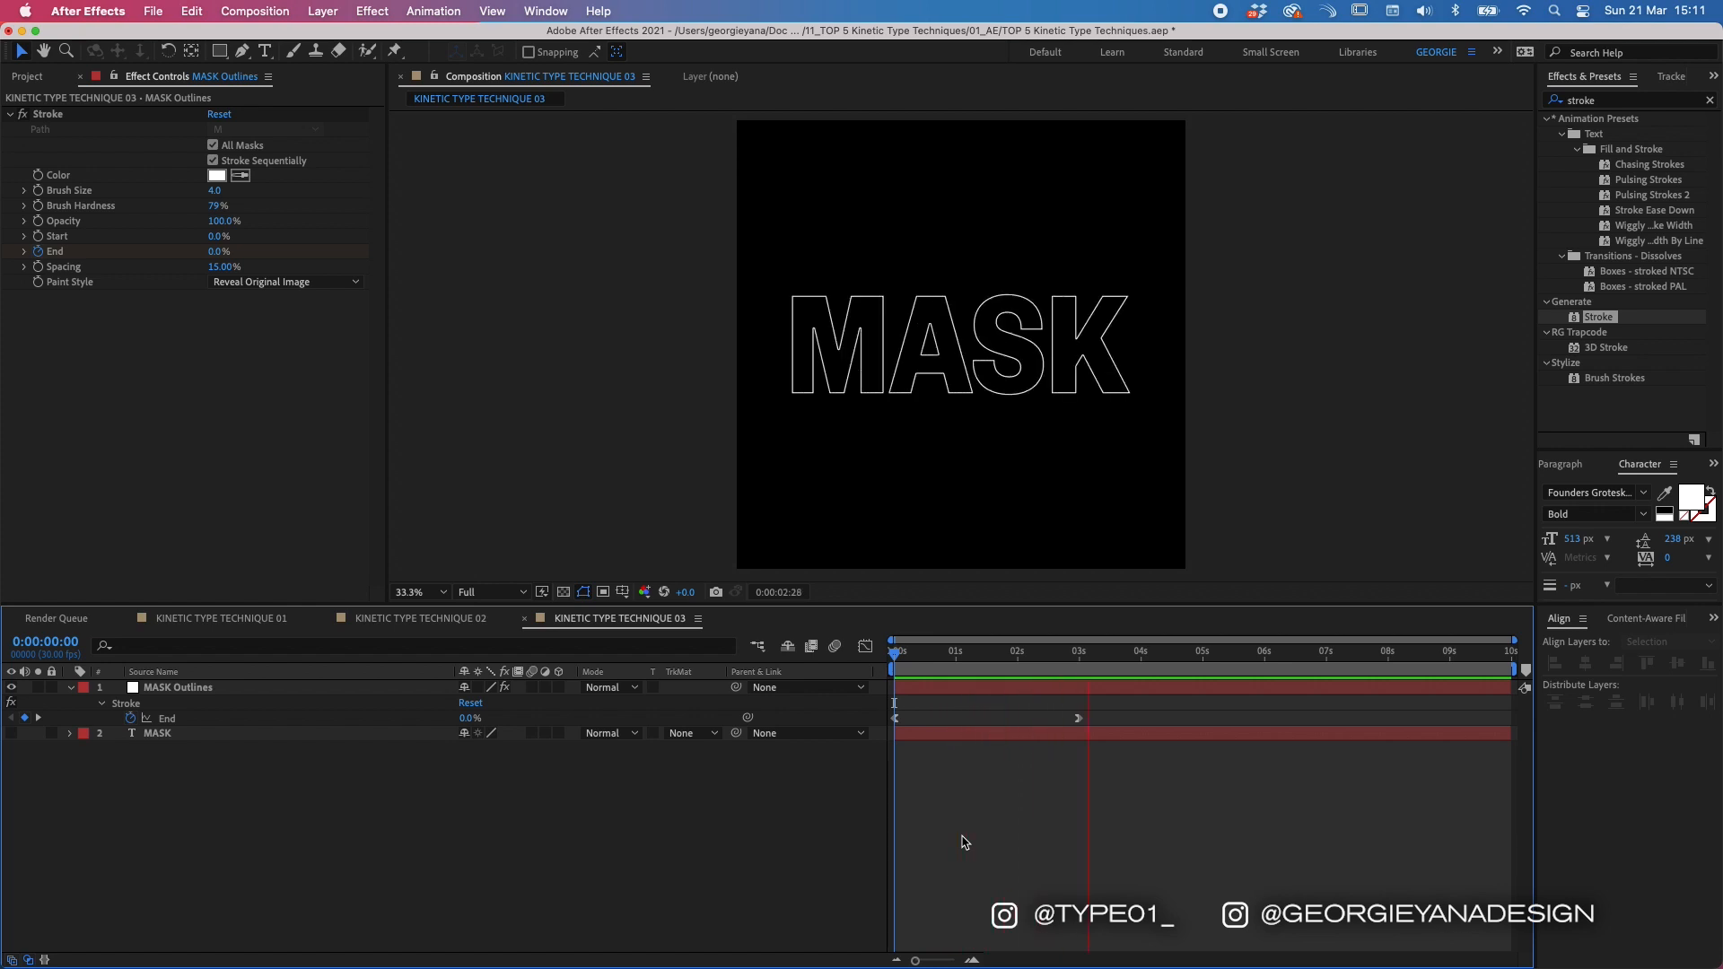
key("space")
Step: Duplicate the MASK Outlines layer and shift the copy about 10 frames later in the timeline
left_click(950, 690)
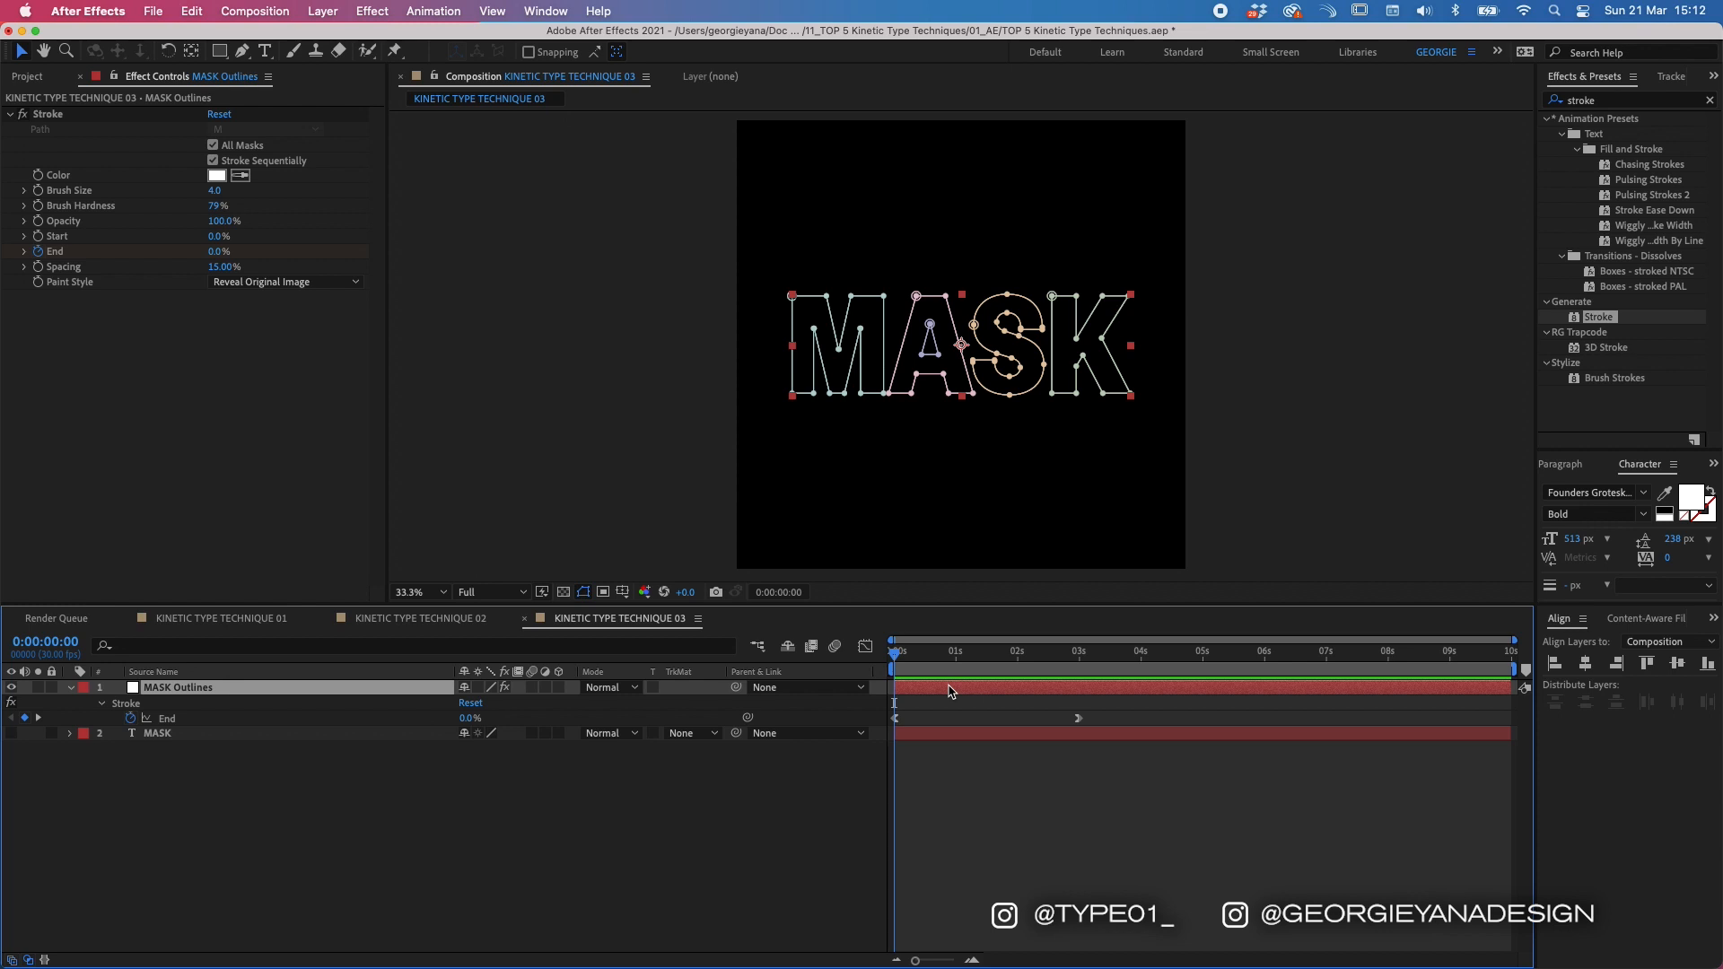
key("super+d")
left_click_drag(956, 690, 977, 690)
left_click(972, 667)
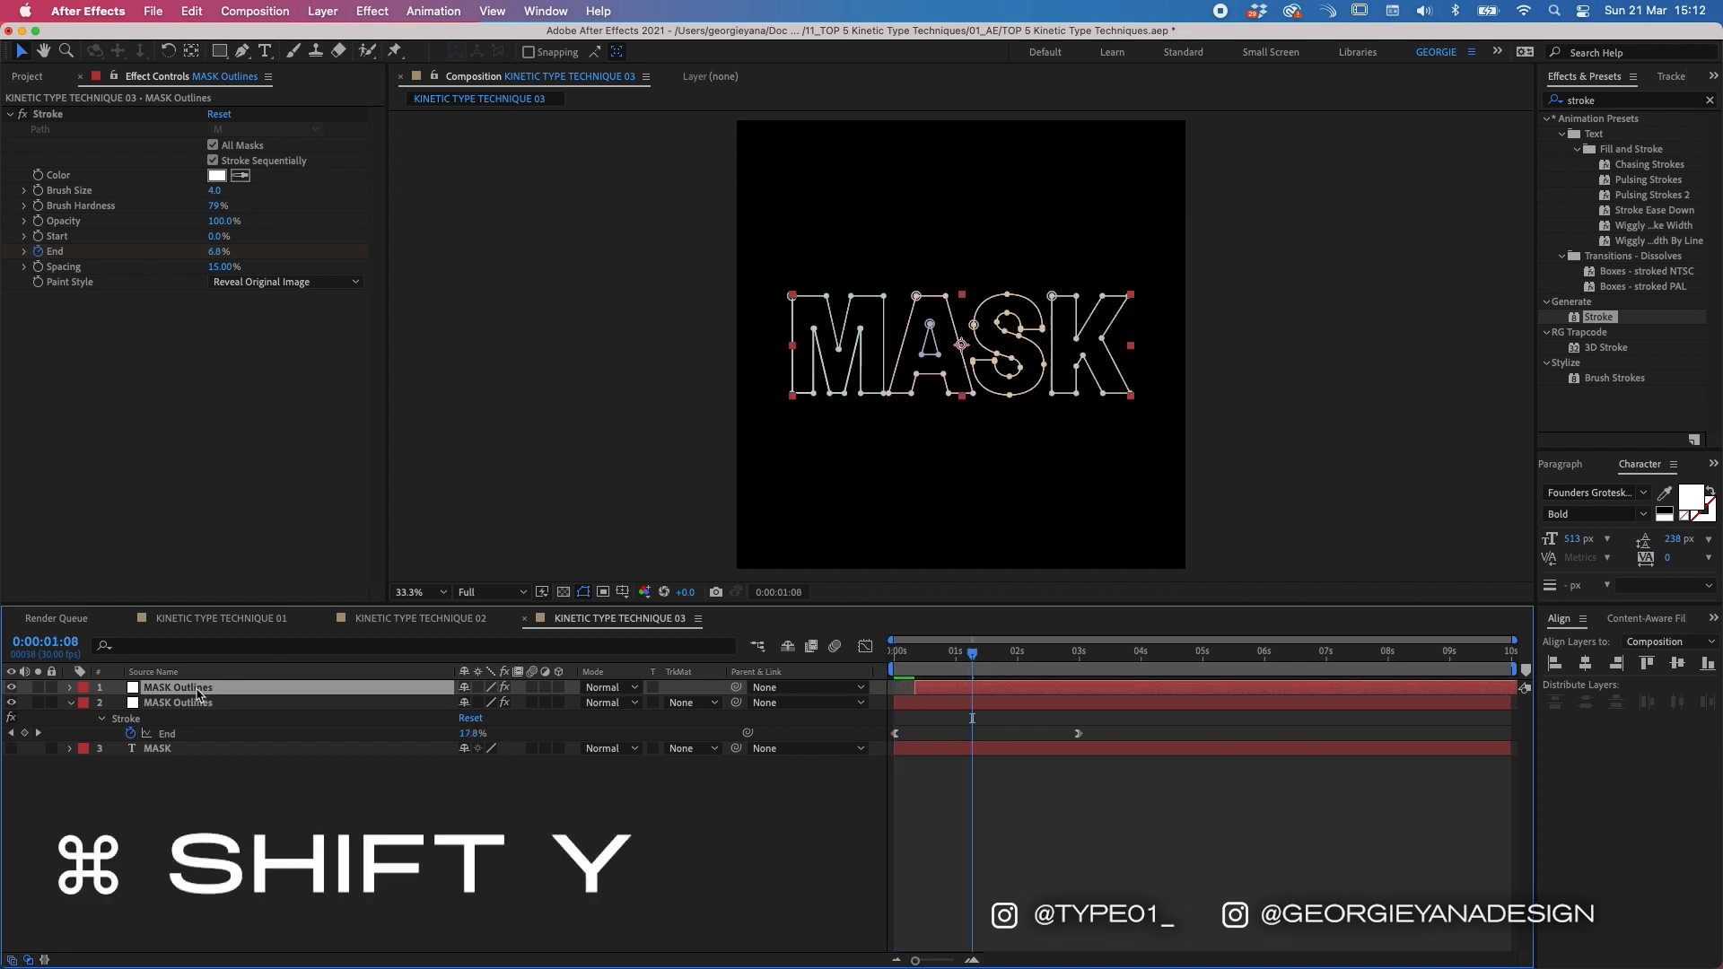
Step: Recolor the duplicated outline layer's solid to red FF0000 as a new solid
key("super+shift+y")
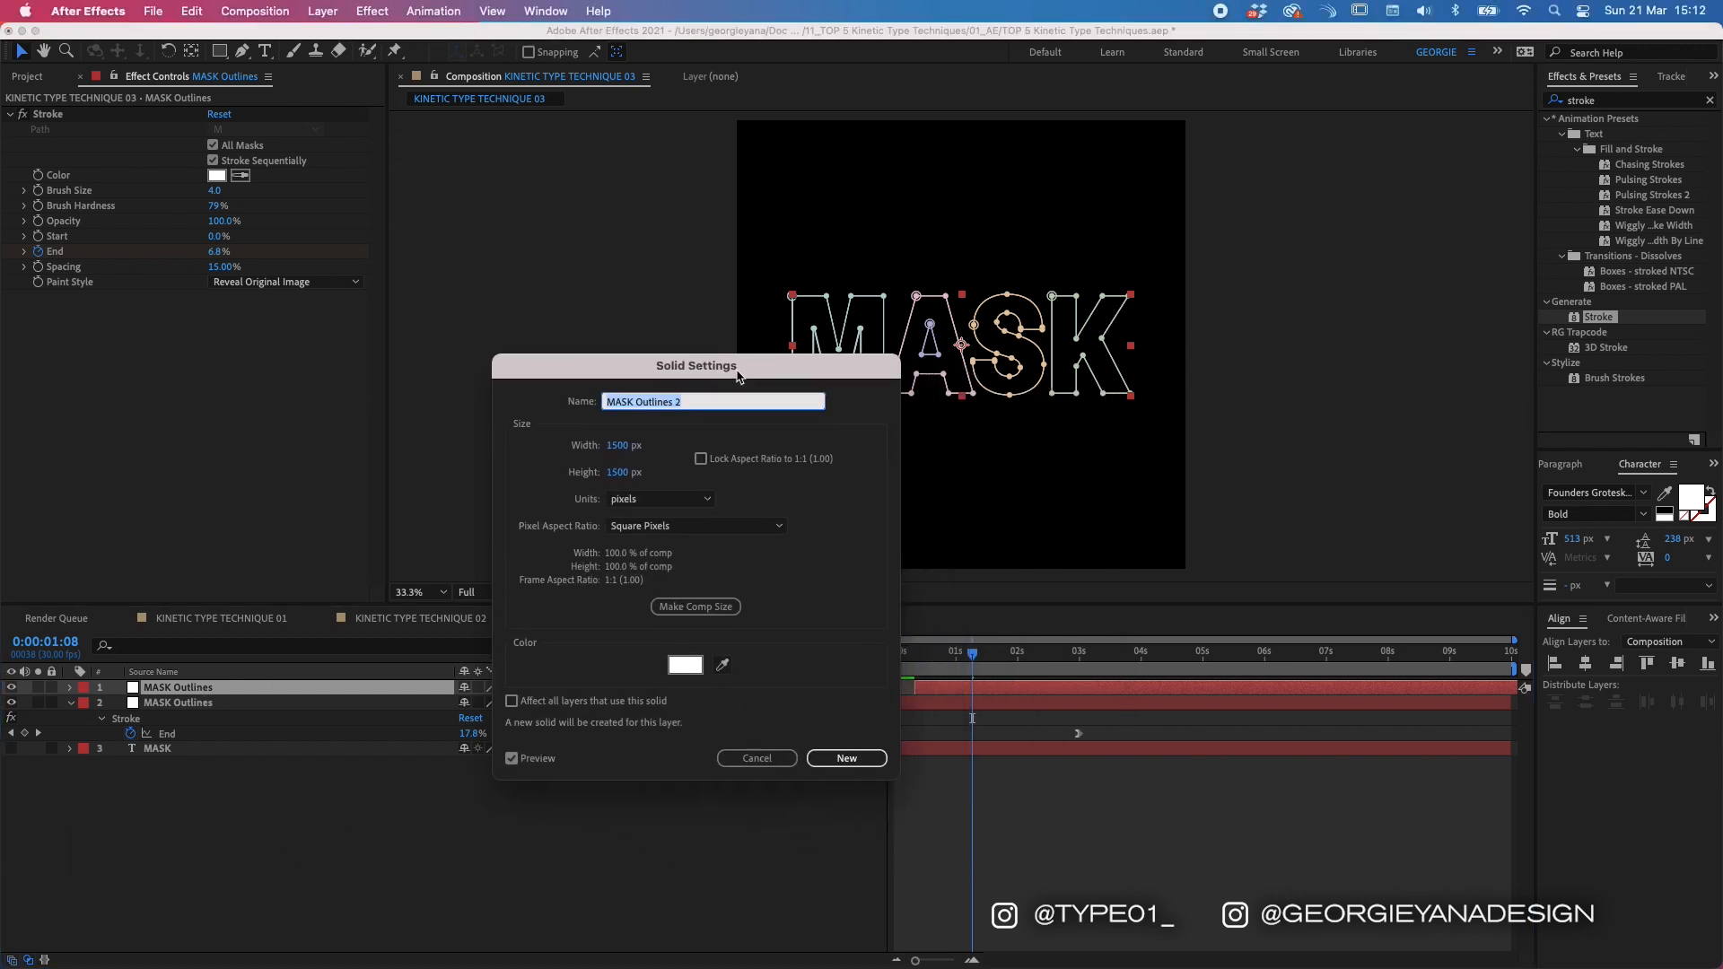
left_click(682, 664)
type("FF0000")
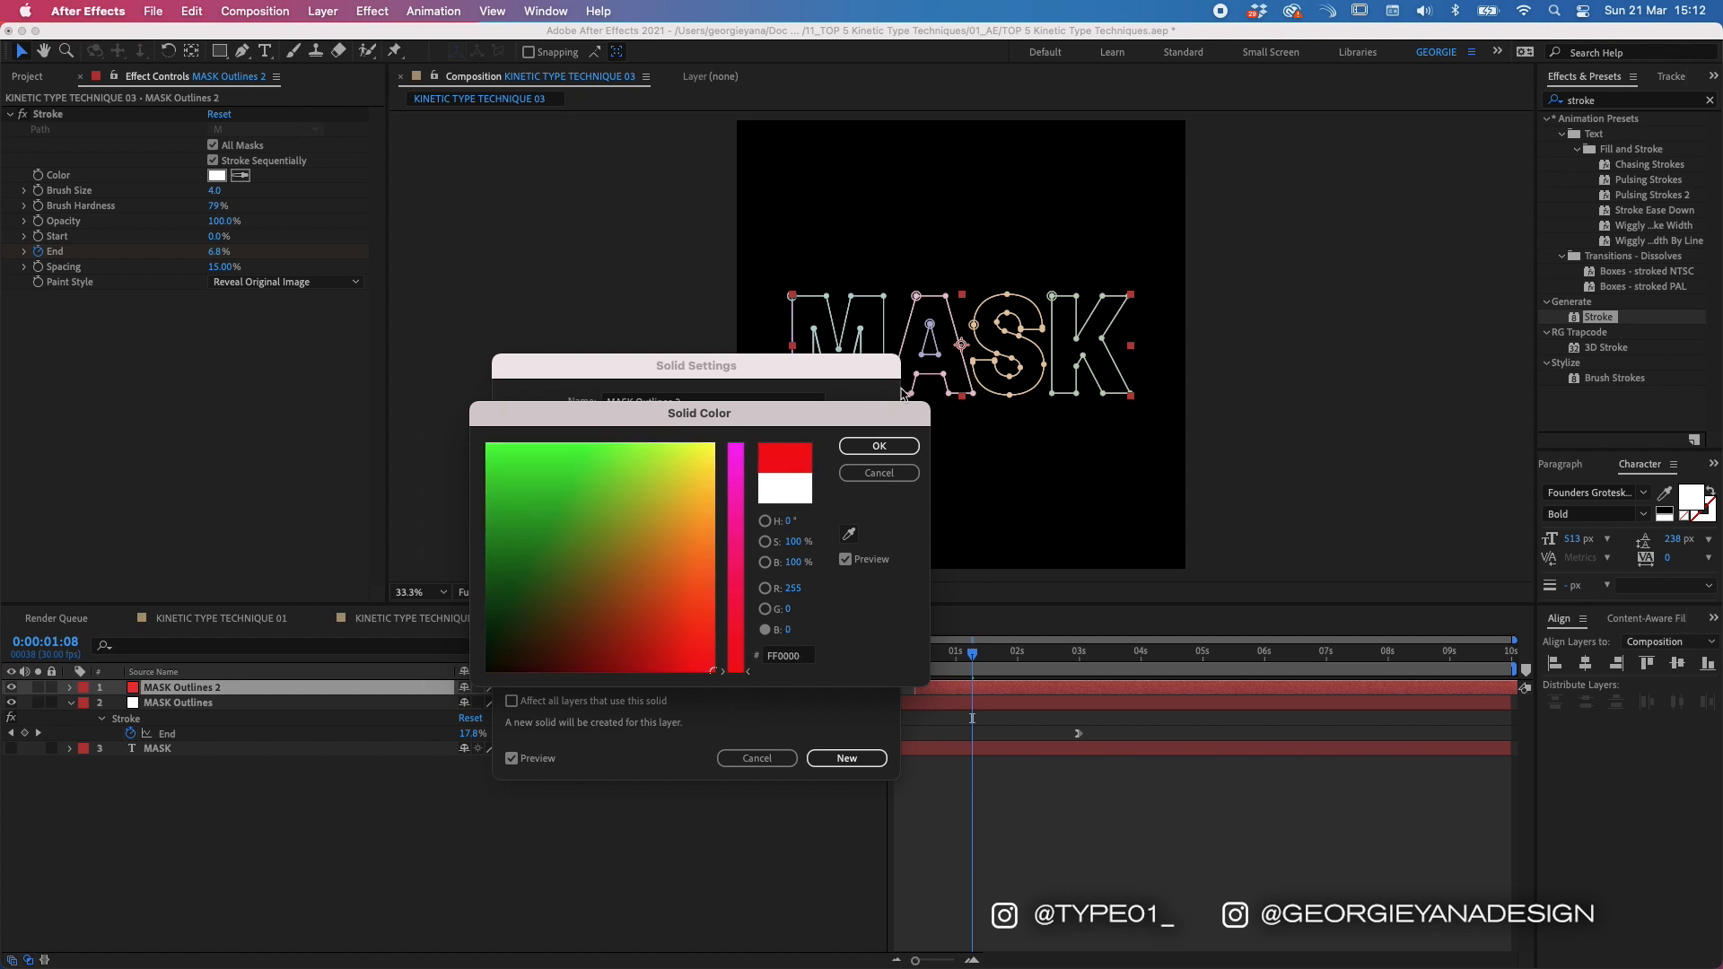
left_click(887, 448)
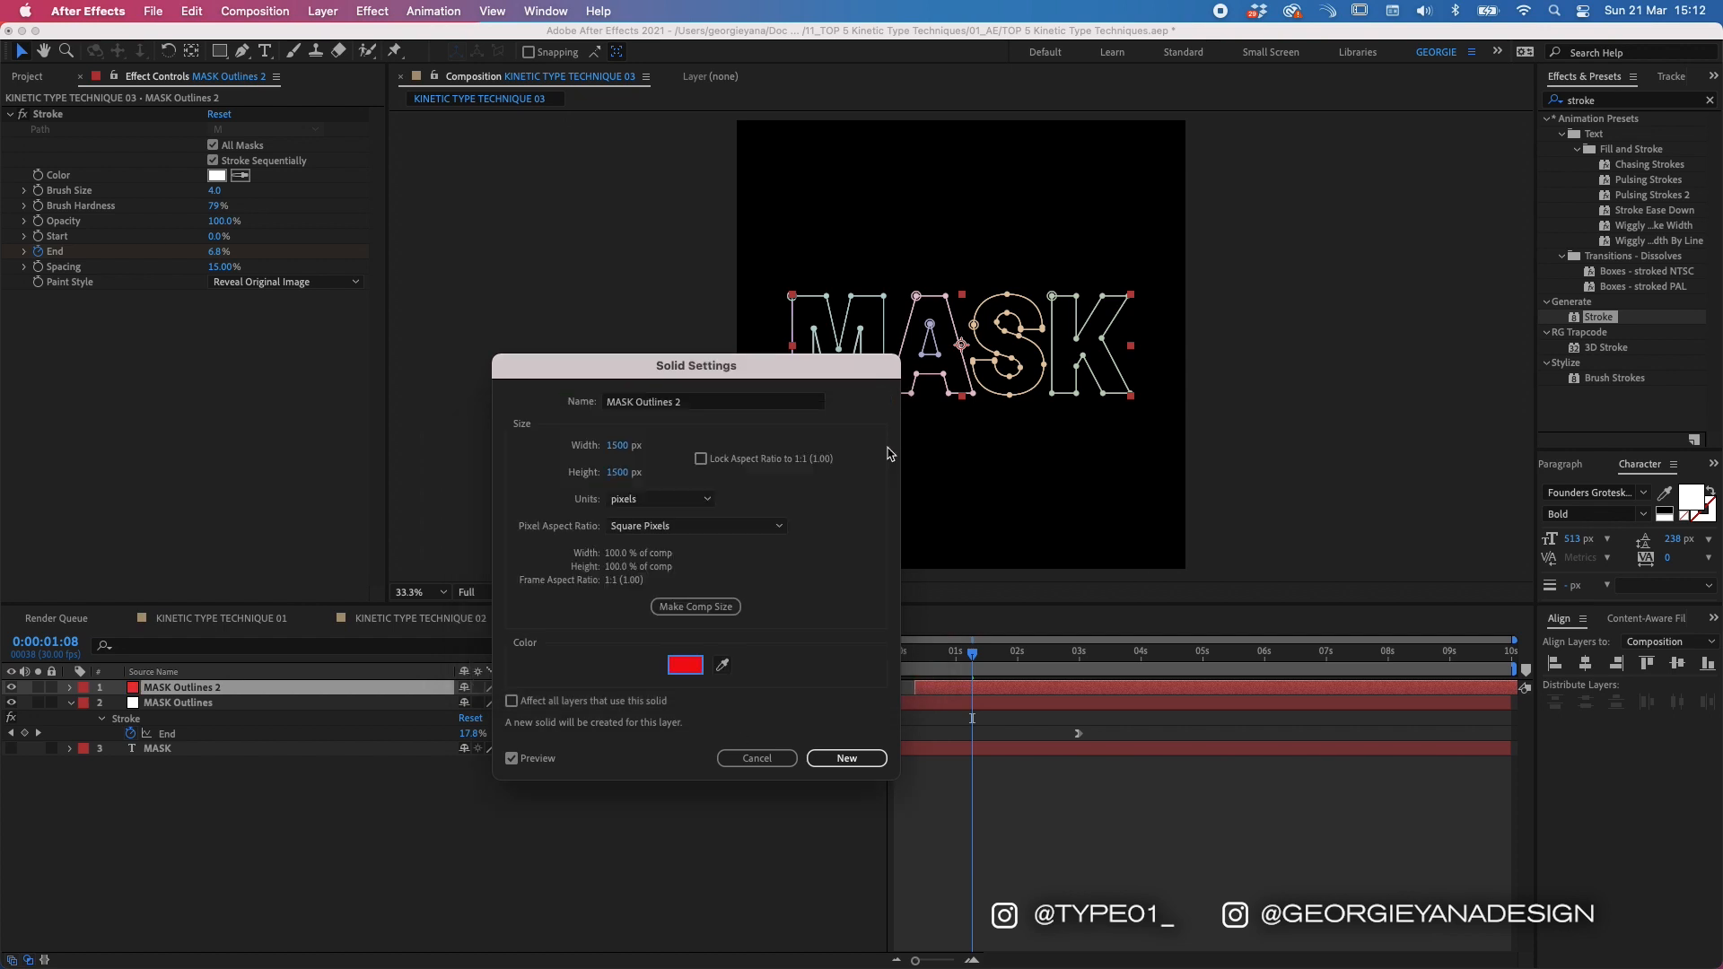
left_click(868, 755)
Step: Duplicate the red outline layer, shift the copy about 10 frames later and recolor it as a new blue solid
key("super+d")
left_click_drag(998, 689, 1019, 689)
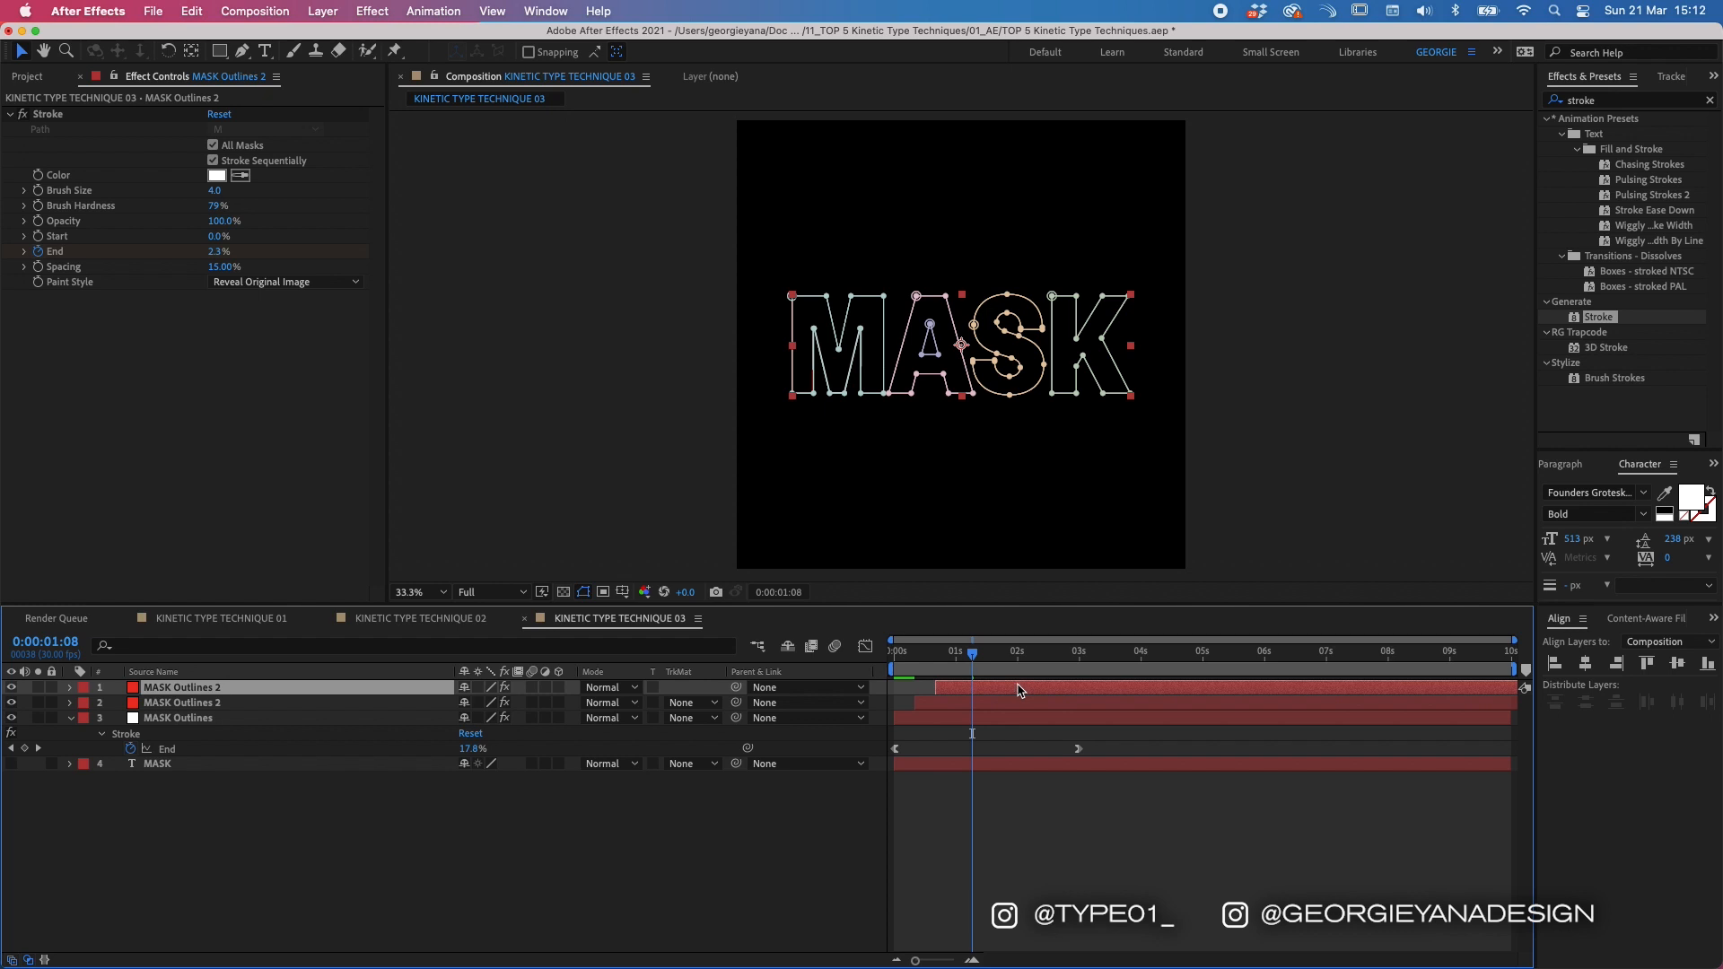
key("super+shift+y")
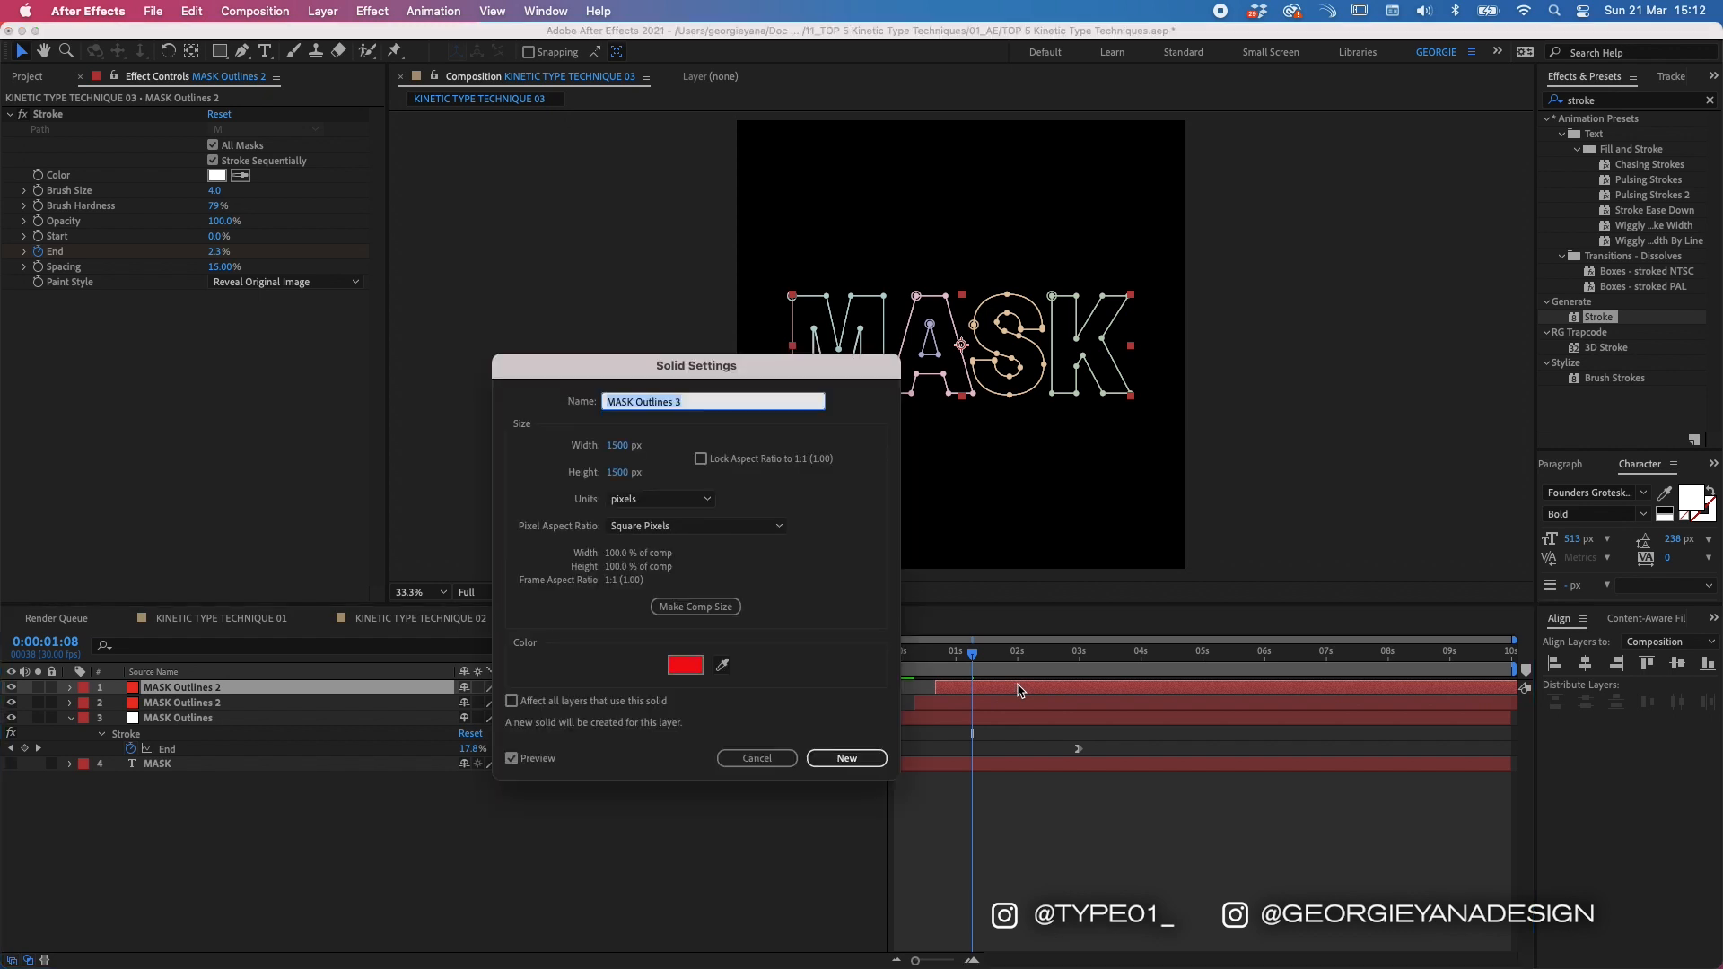
left_click(686, 666)
left_click_drag(740, 539, 737, 454)
left_click_drag(553, 593, 409, 660)
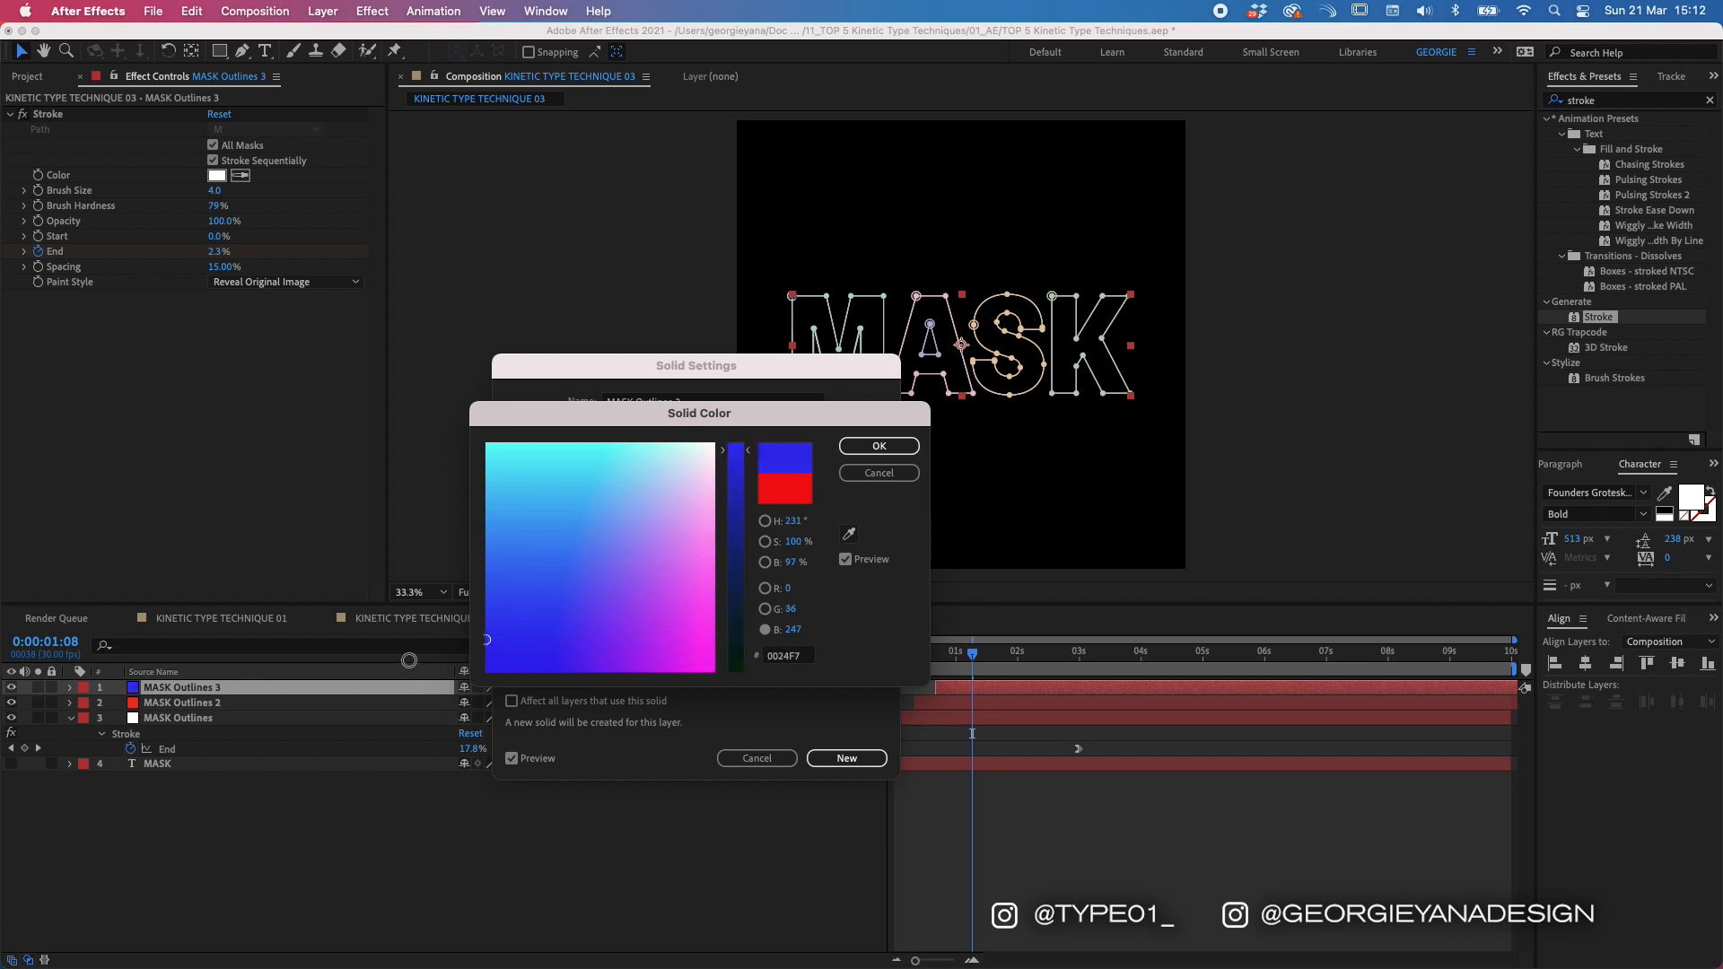
left_click(880, 447)
left_click(847, 765)
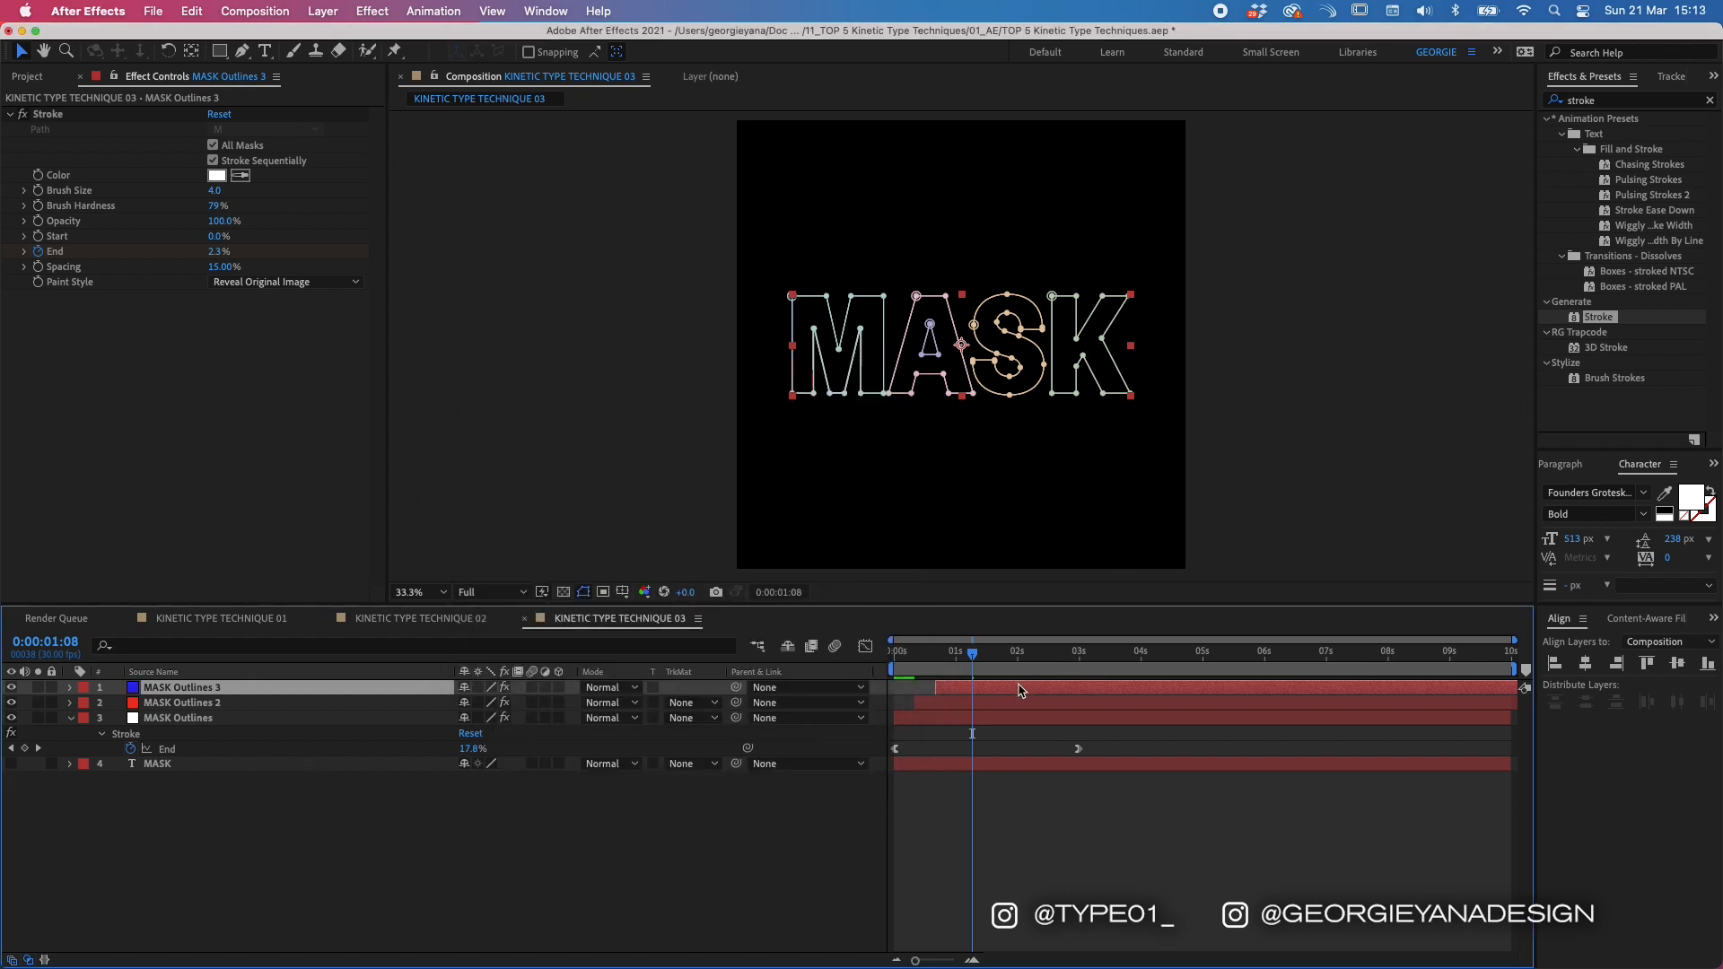
Step: Duplicate the blue outline layer, start the copy at about 1 second and recolor it as a new yellow solid
left_click_drag(1027, 689, 1050, 690)
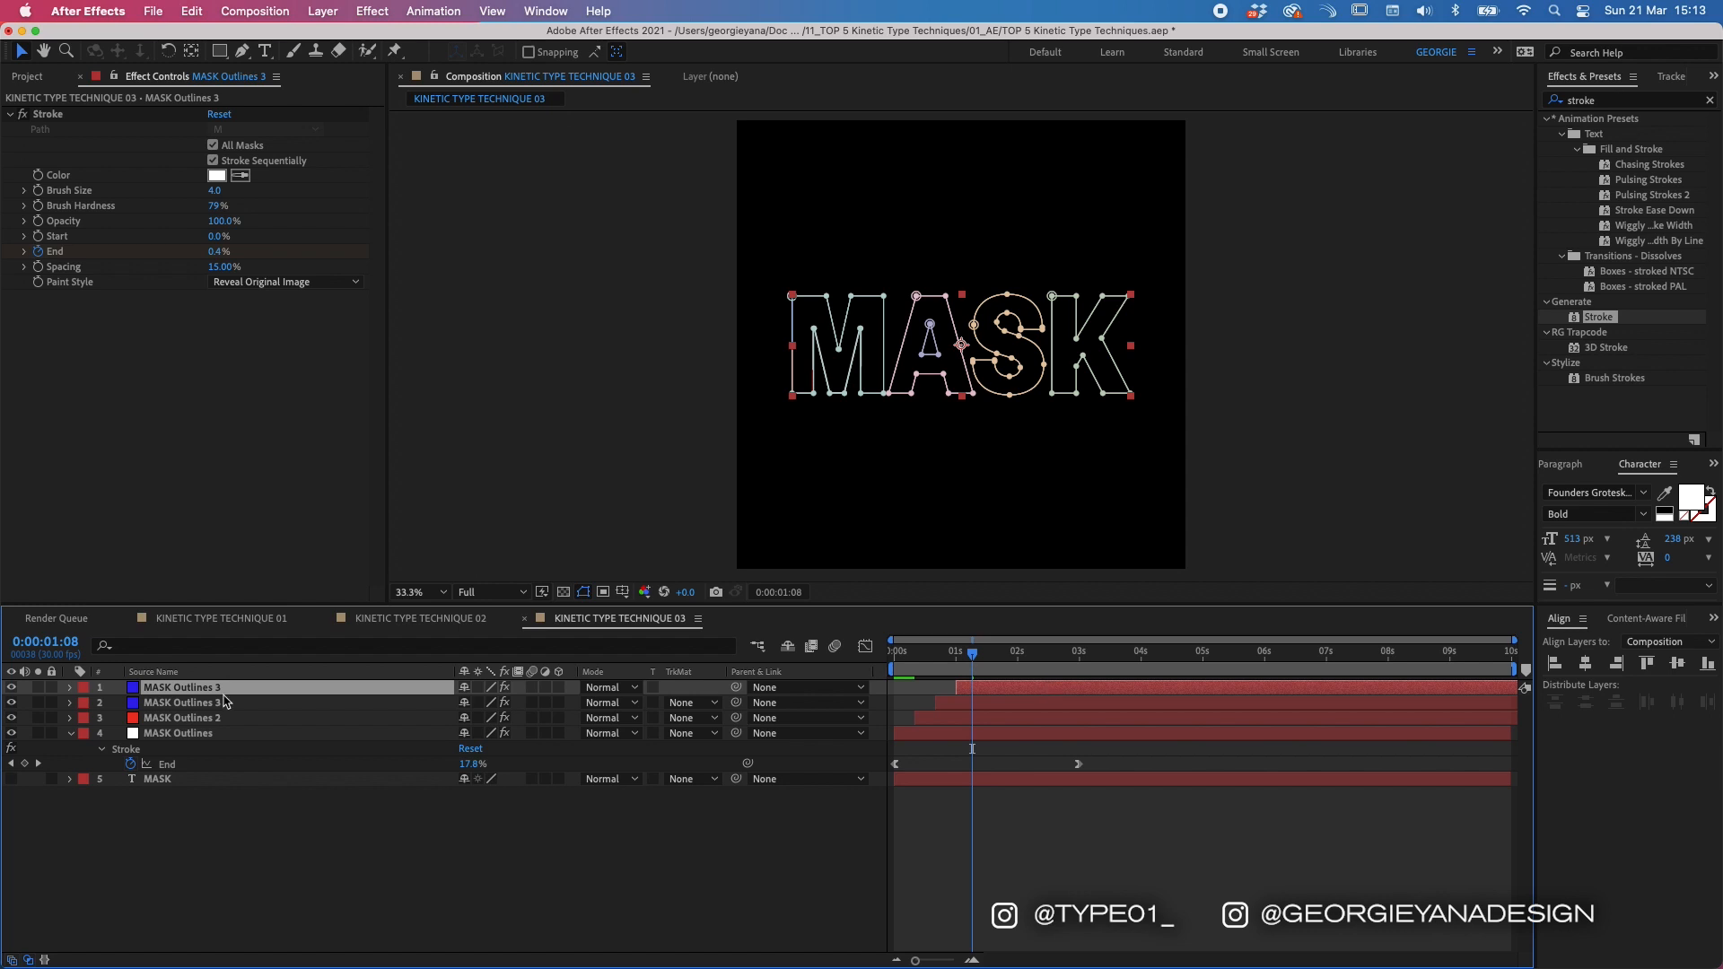
key("super+y")
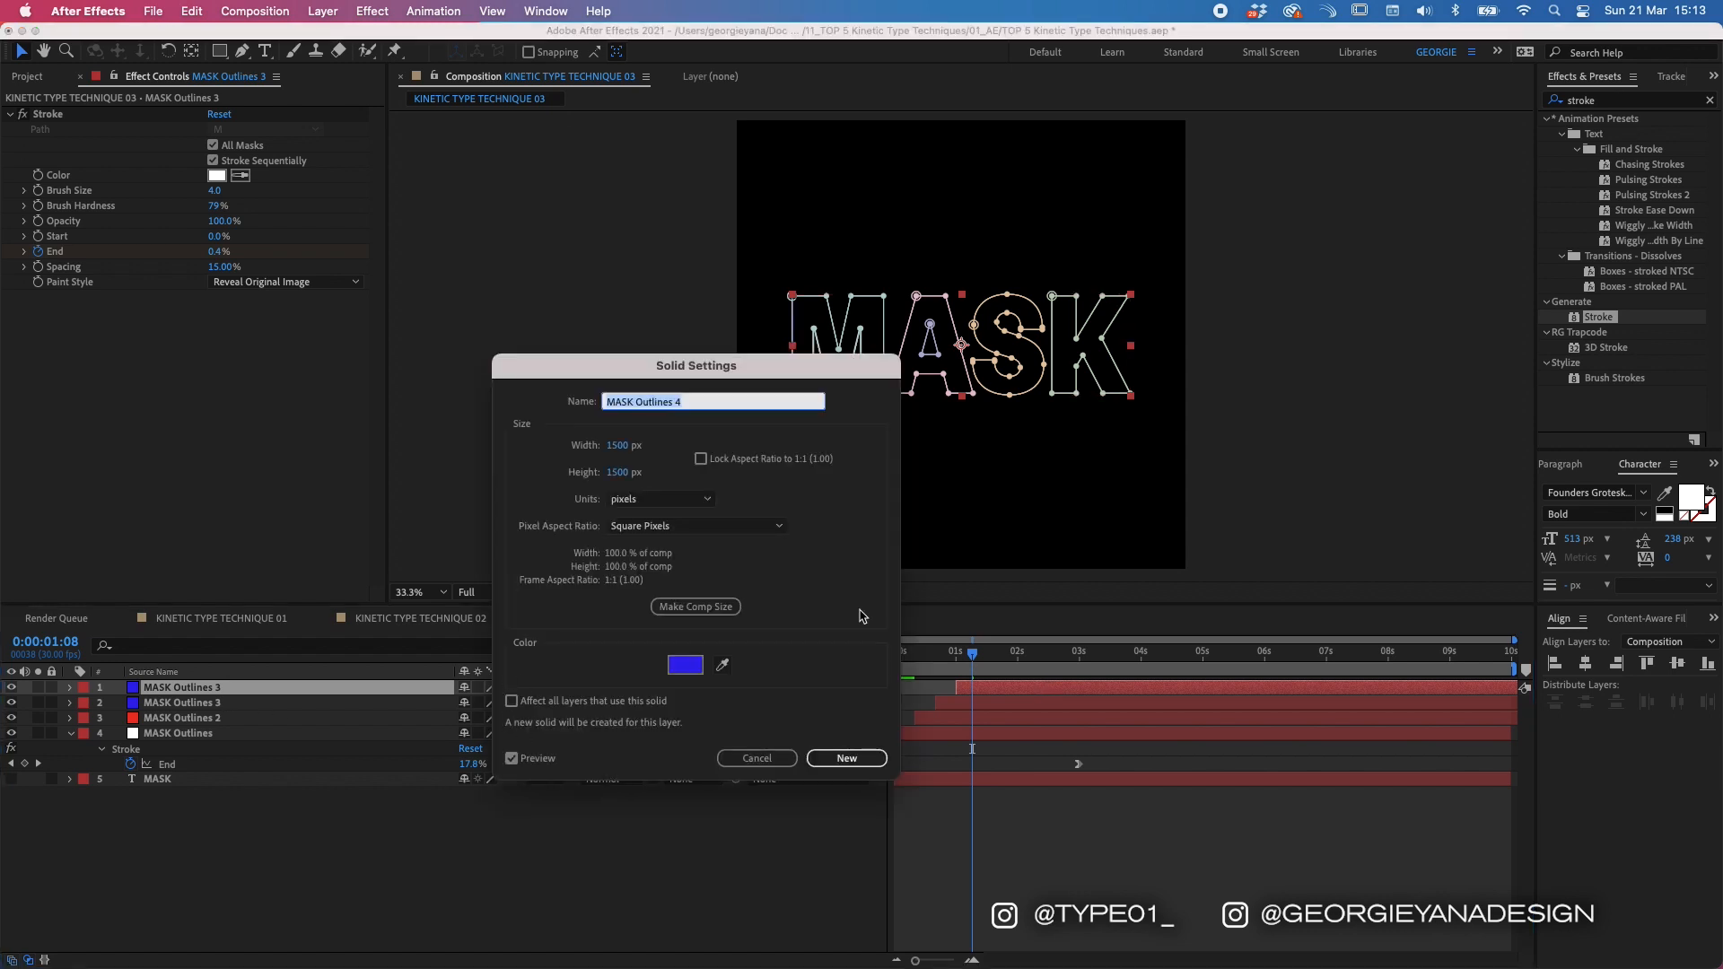
left_click(700, 664)
left_click_drag(734, 536, 734, 672)
left_click(703, 453)
left_click(879, 446)
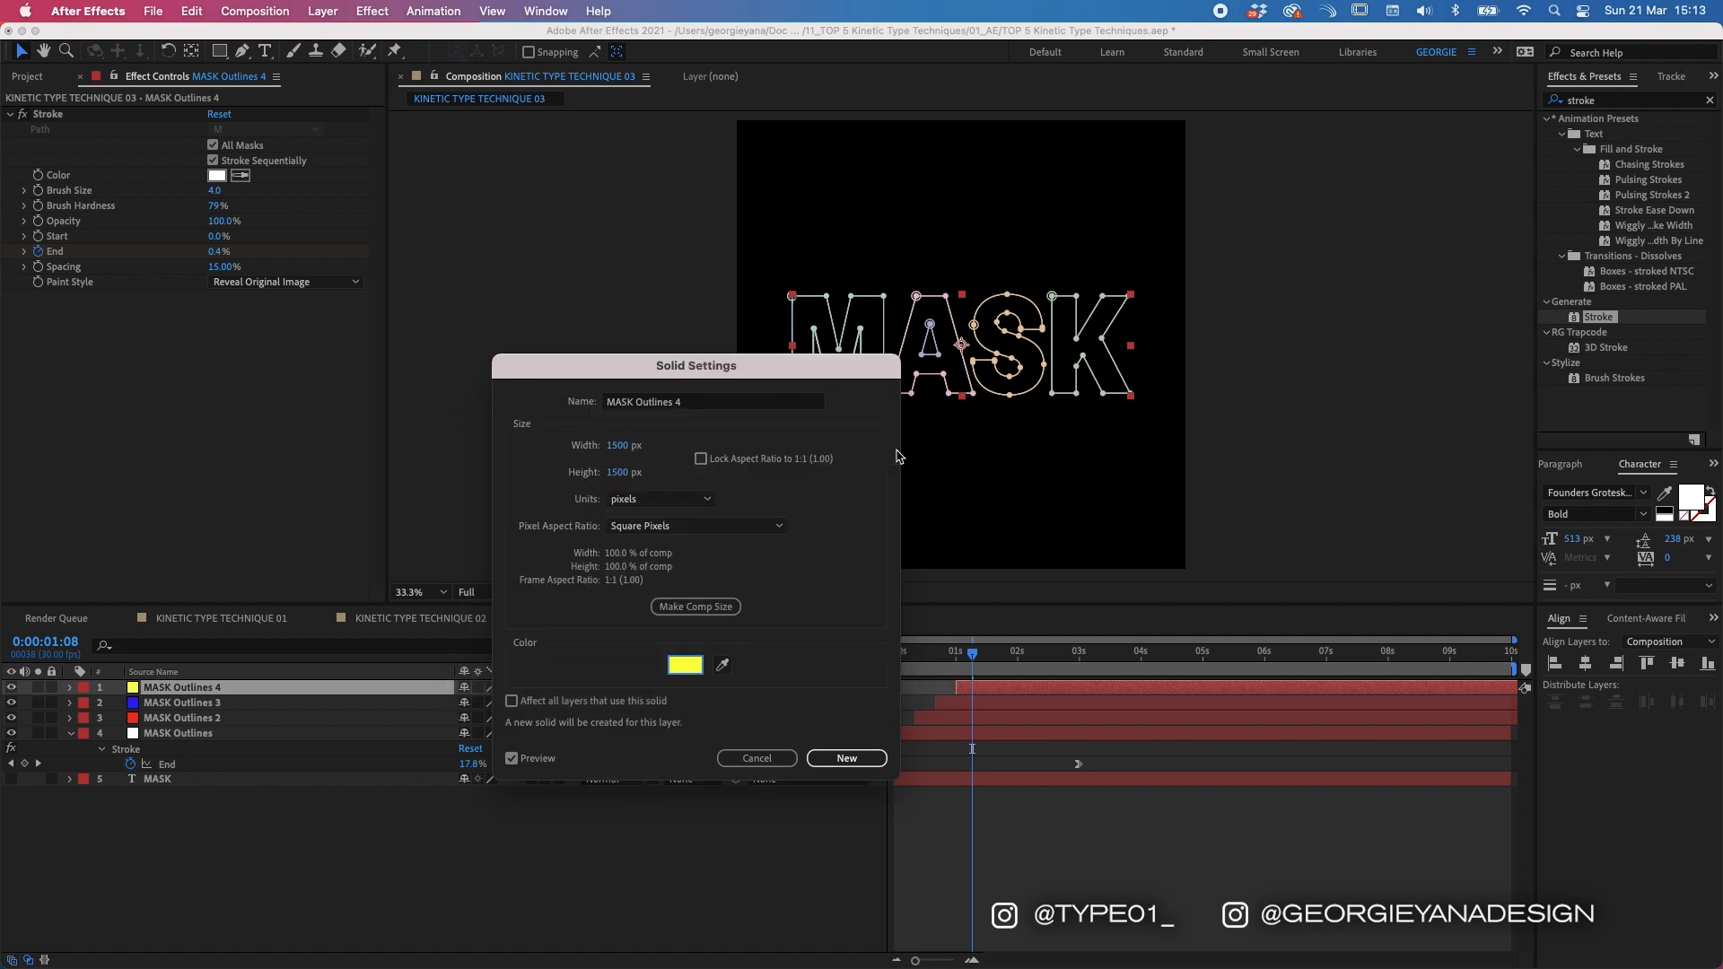
left_click(847, 758)
Step: Preview the staggered white, red, blue and yellow outline animation from the start
left_click_drag(948, 648, 605, 694)
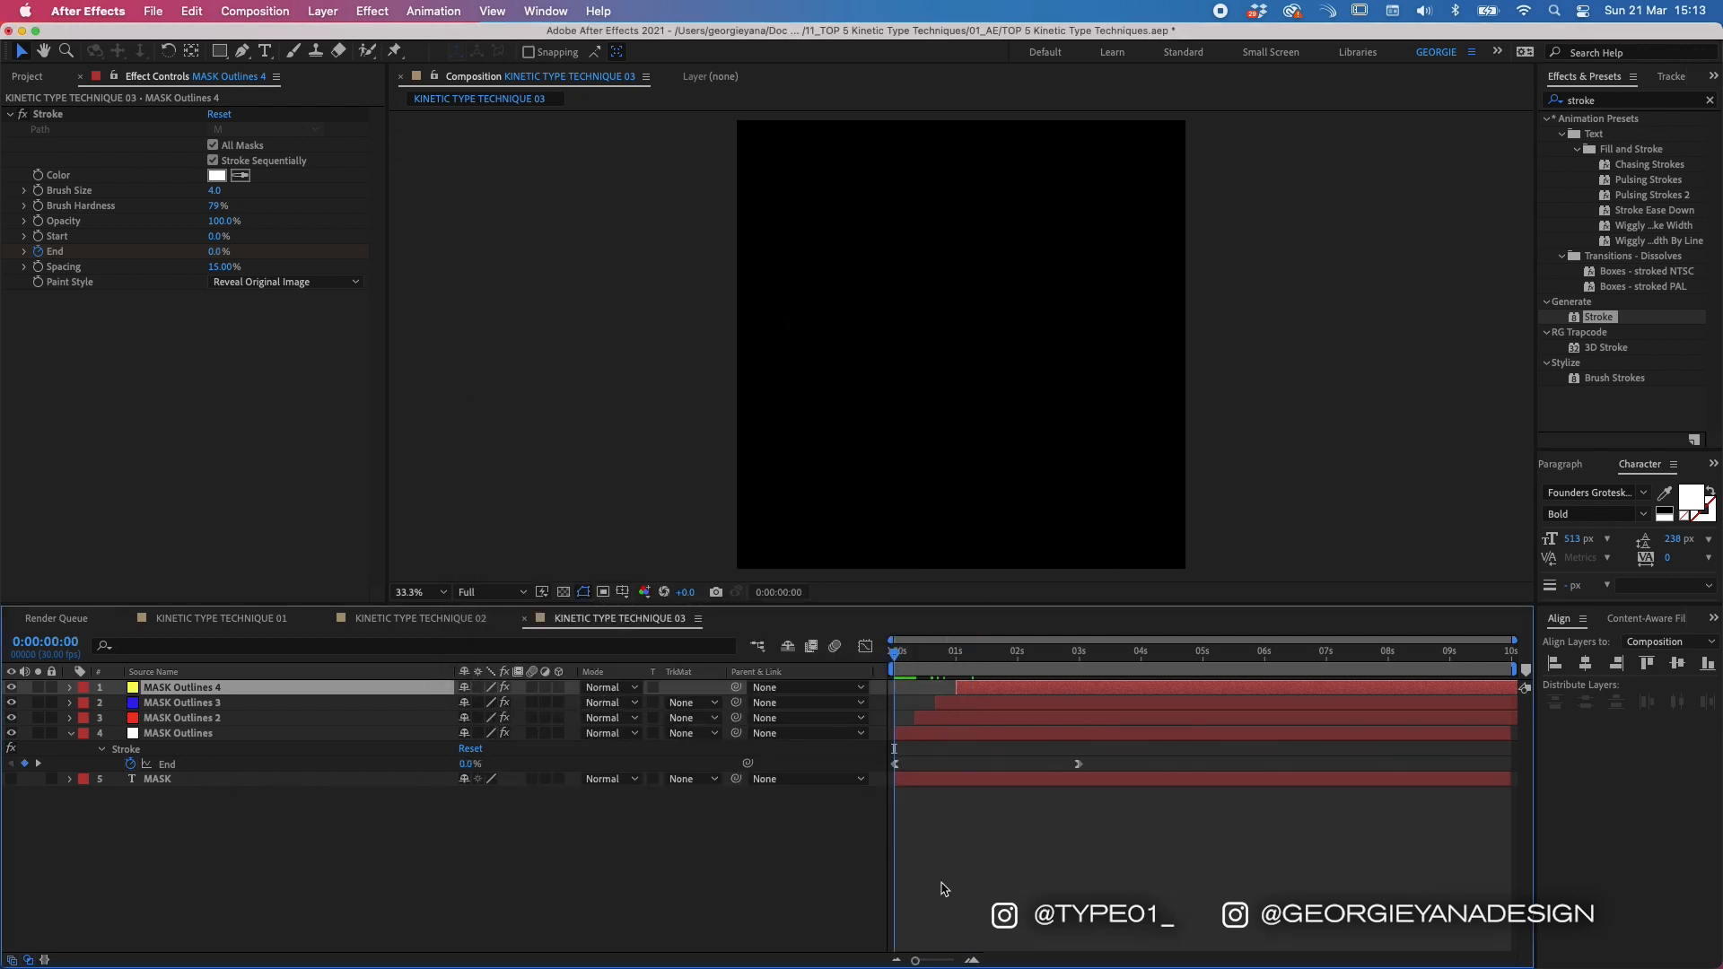
left_click(950, 875)
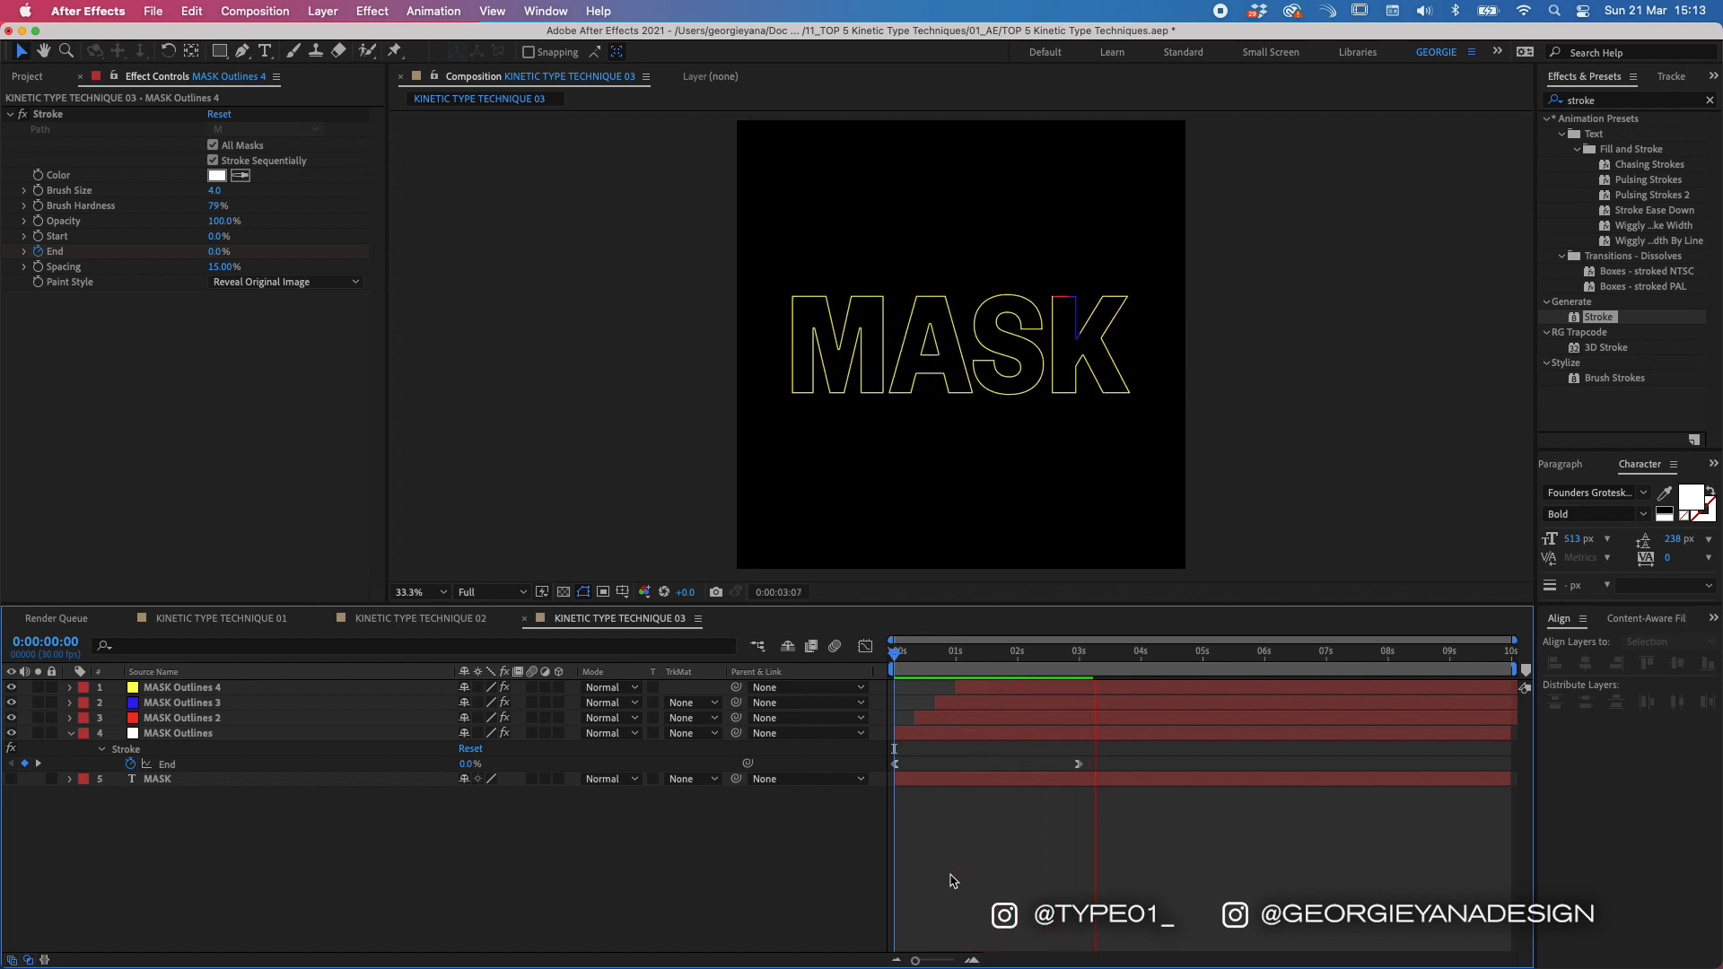
key("space")
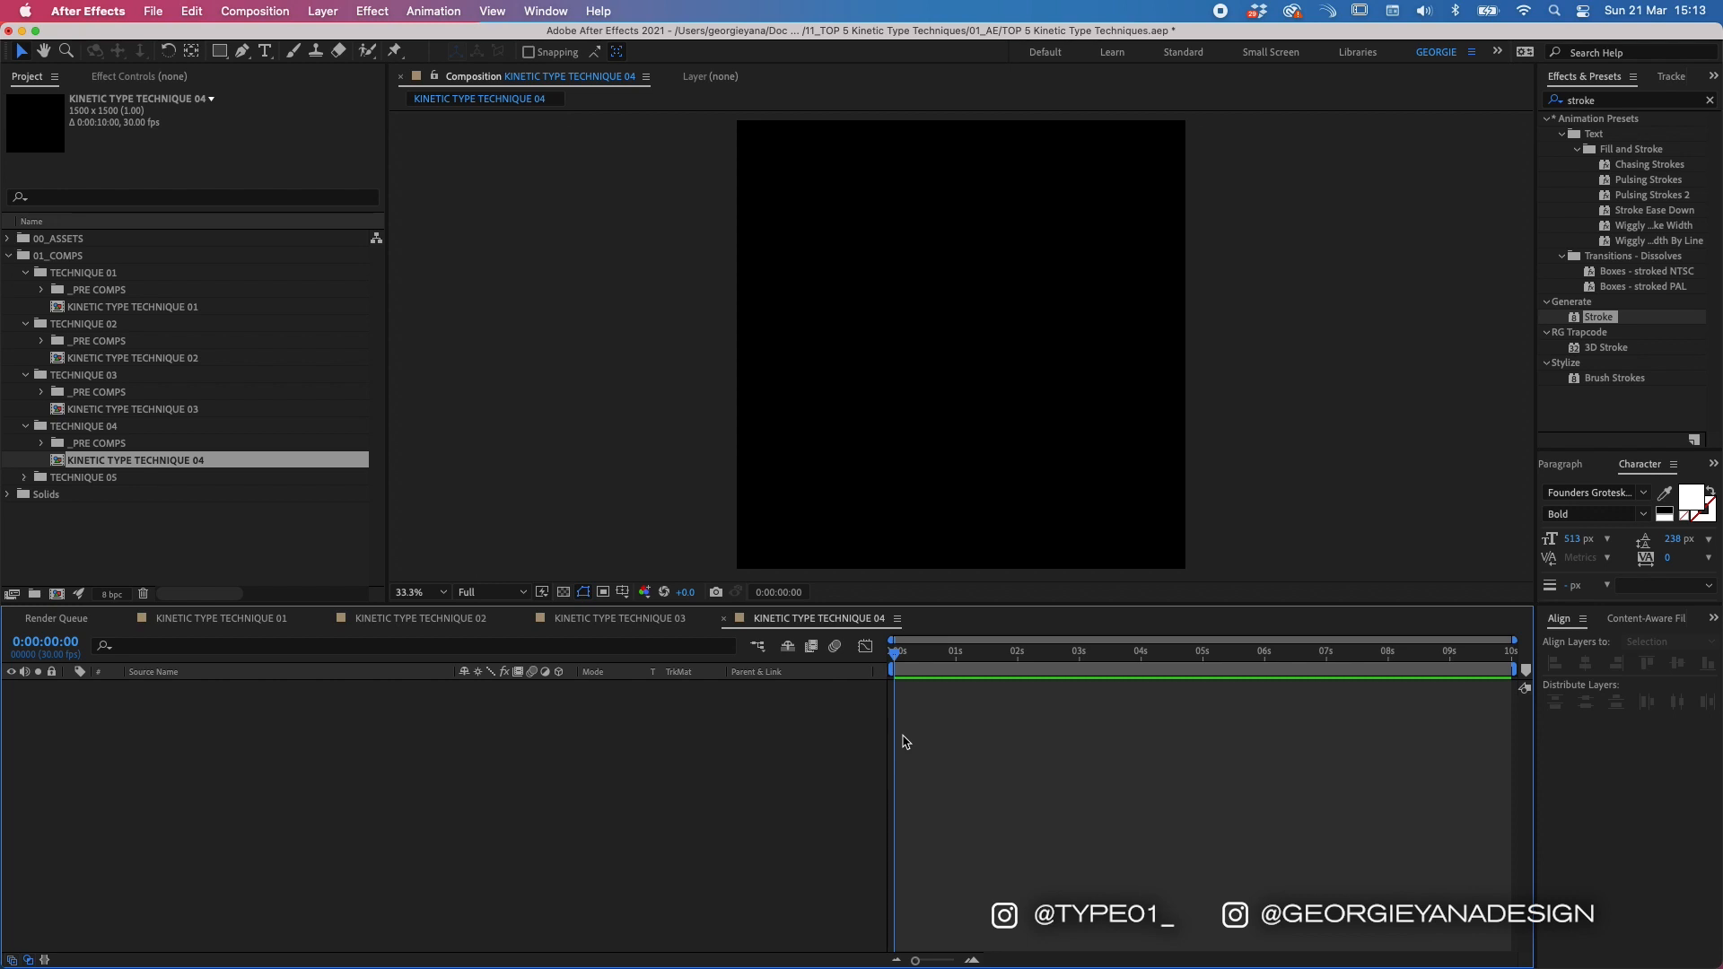
Step: Add a text box reading 3D across the middle of KINETIC TYPE TECHNIQUE 04 and center it vertically in the composition
key("super+t")
left_click_drag(748, 288, 1177, 449)
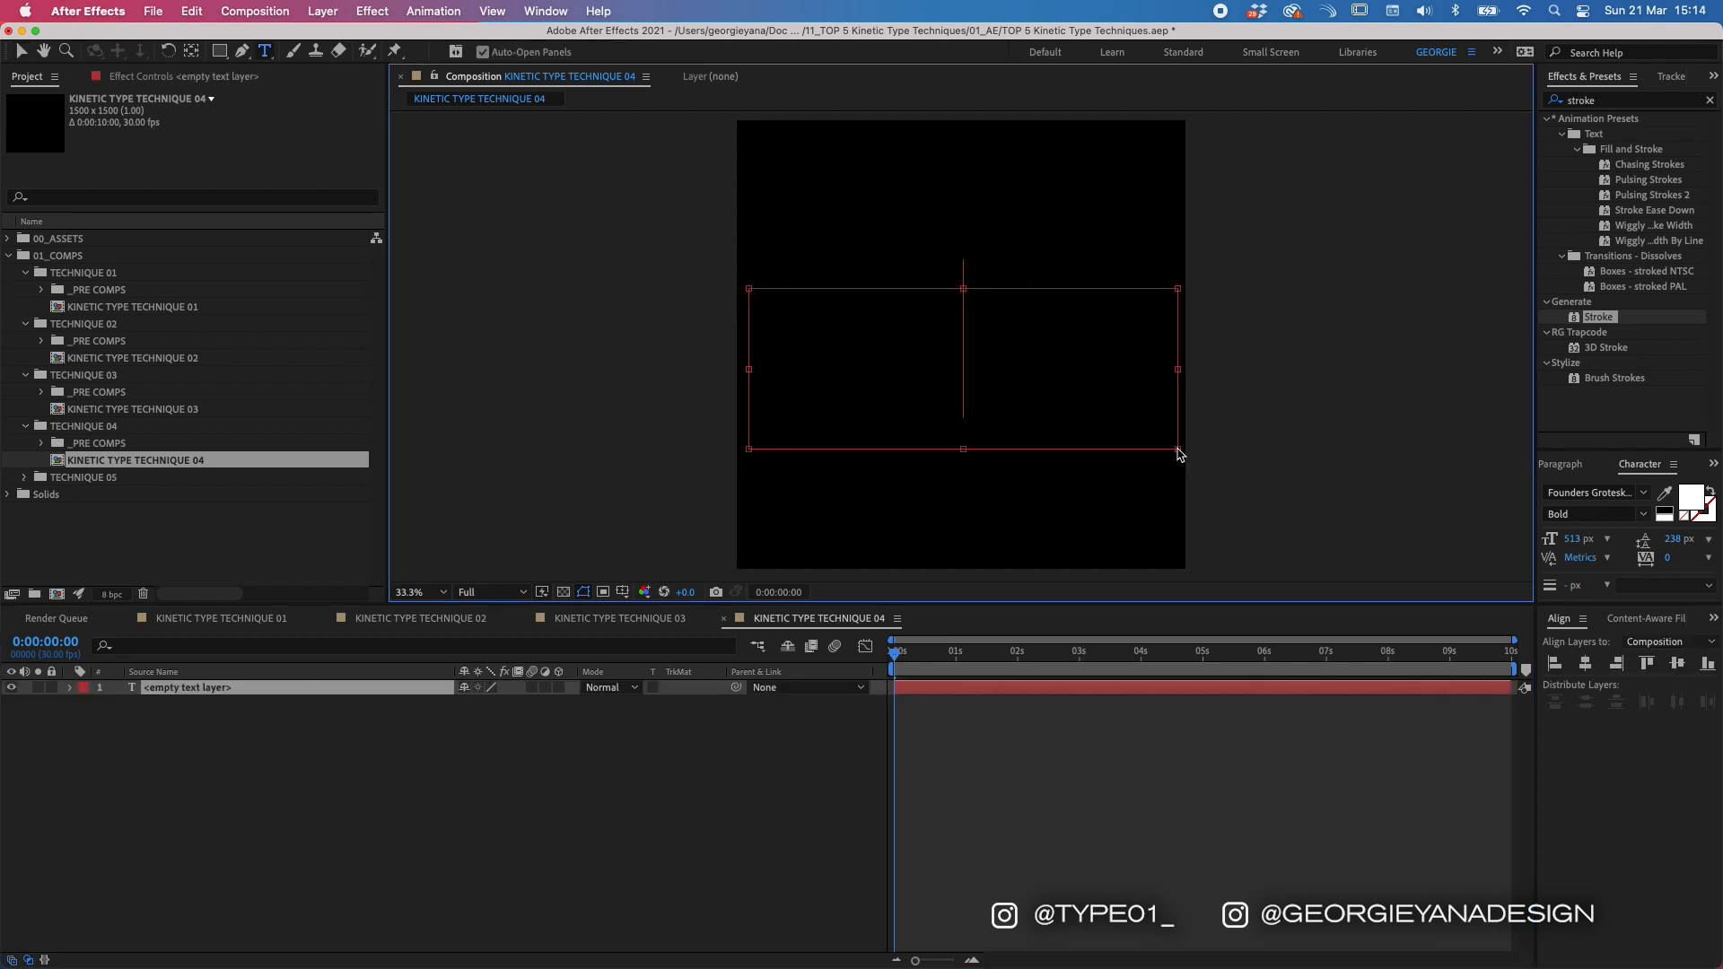
type("3D")
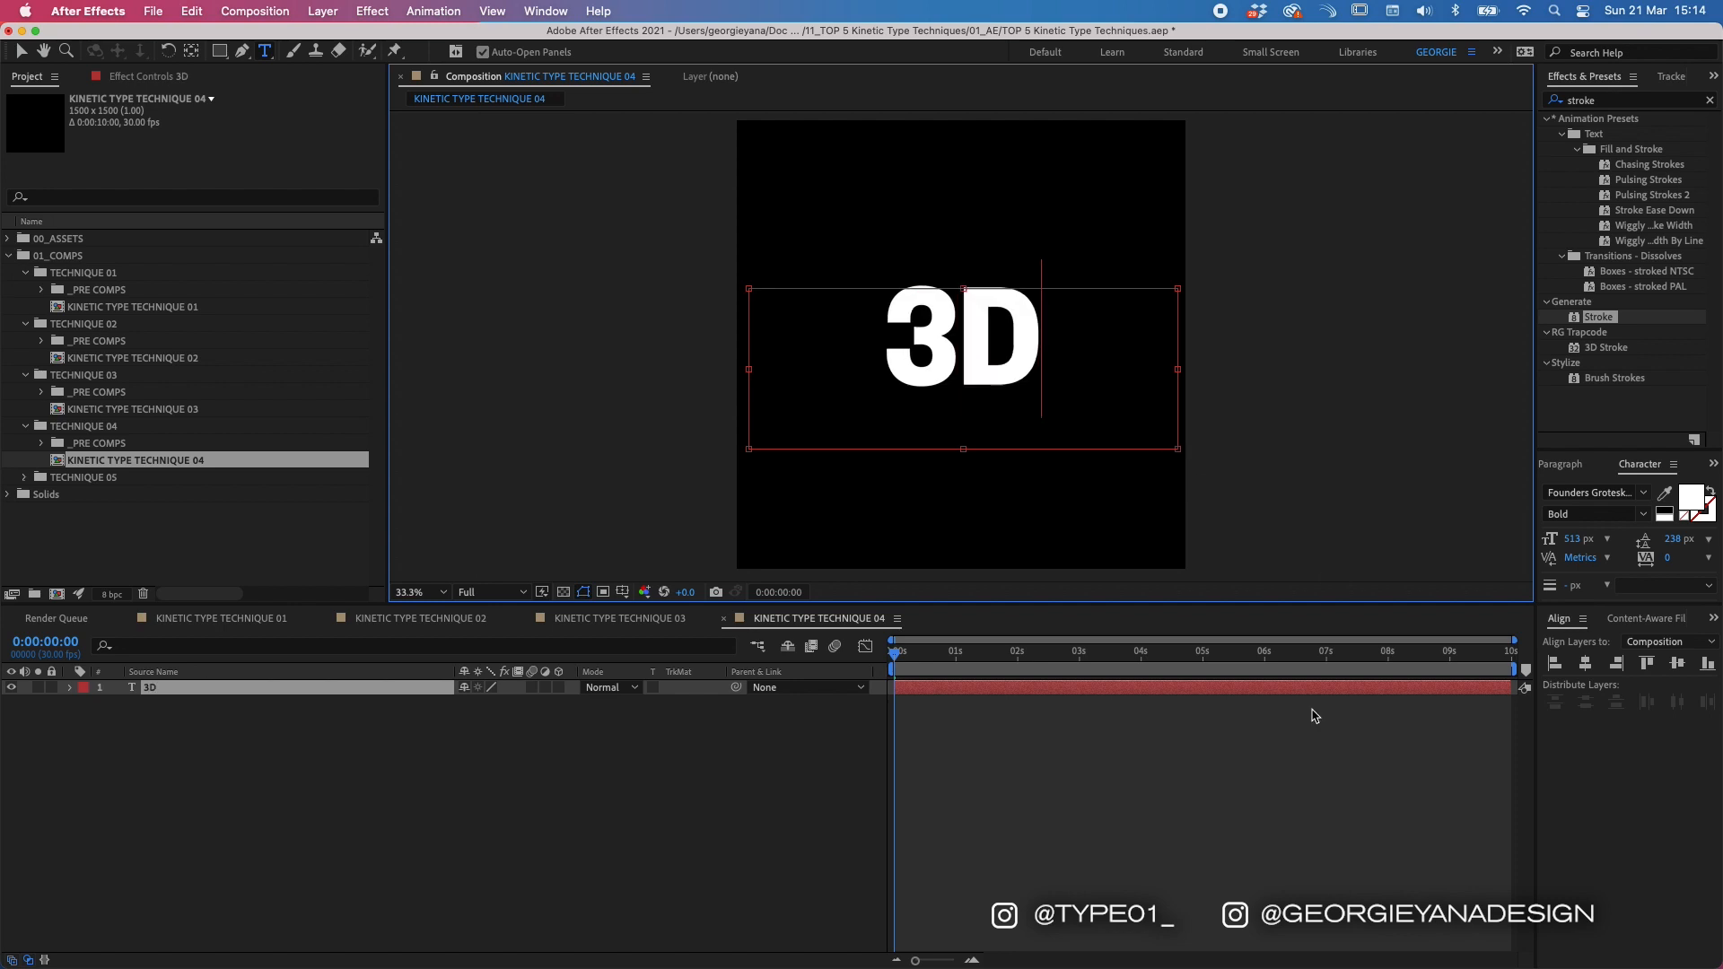
left_click(959, 692)
key("v")
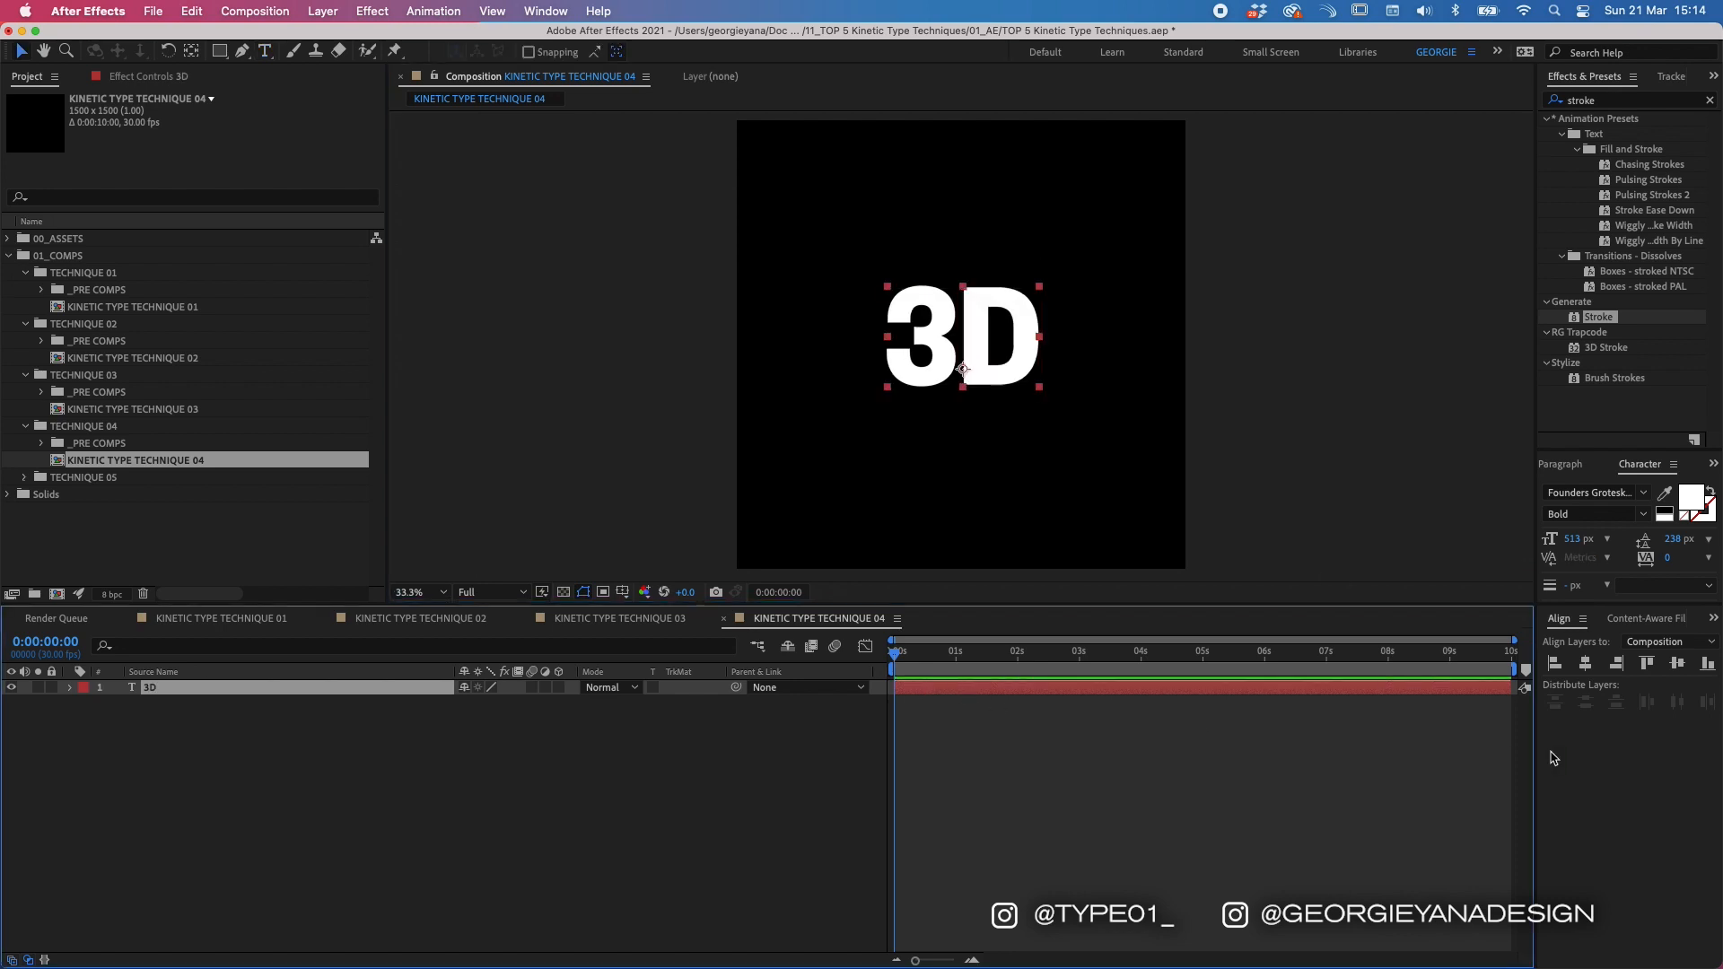
left_click(1677, 663)
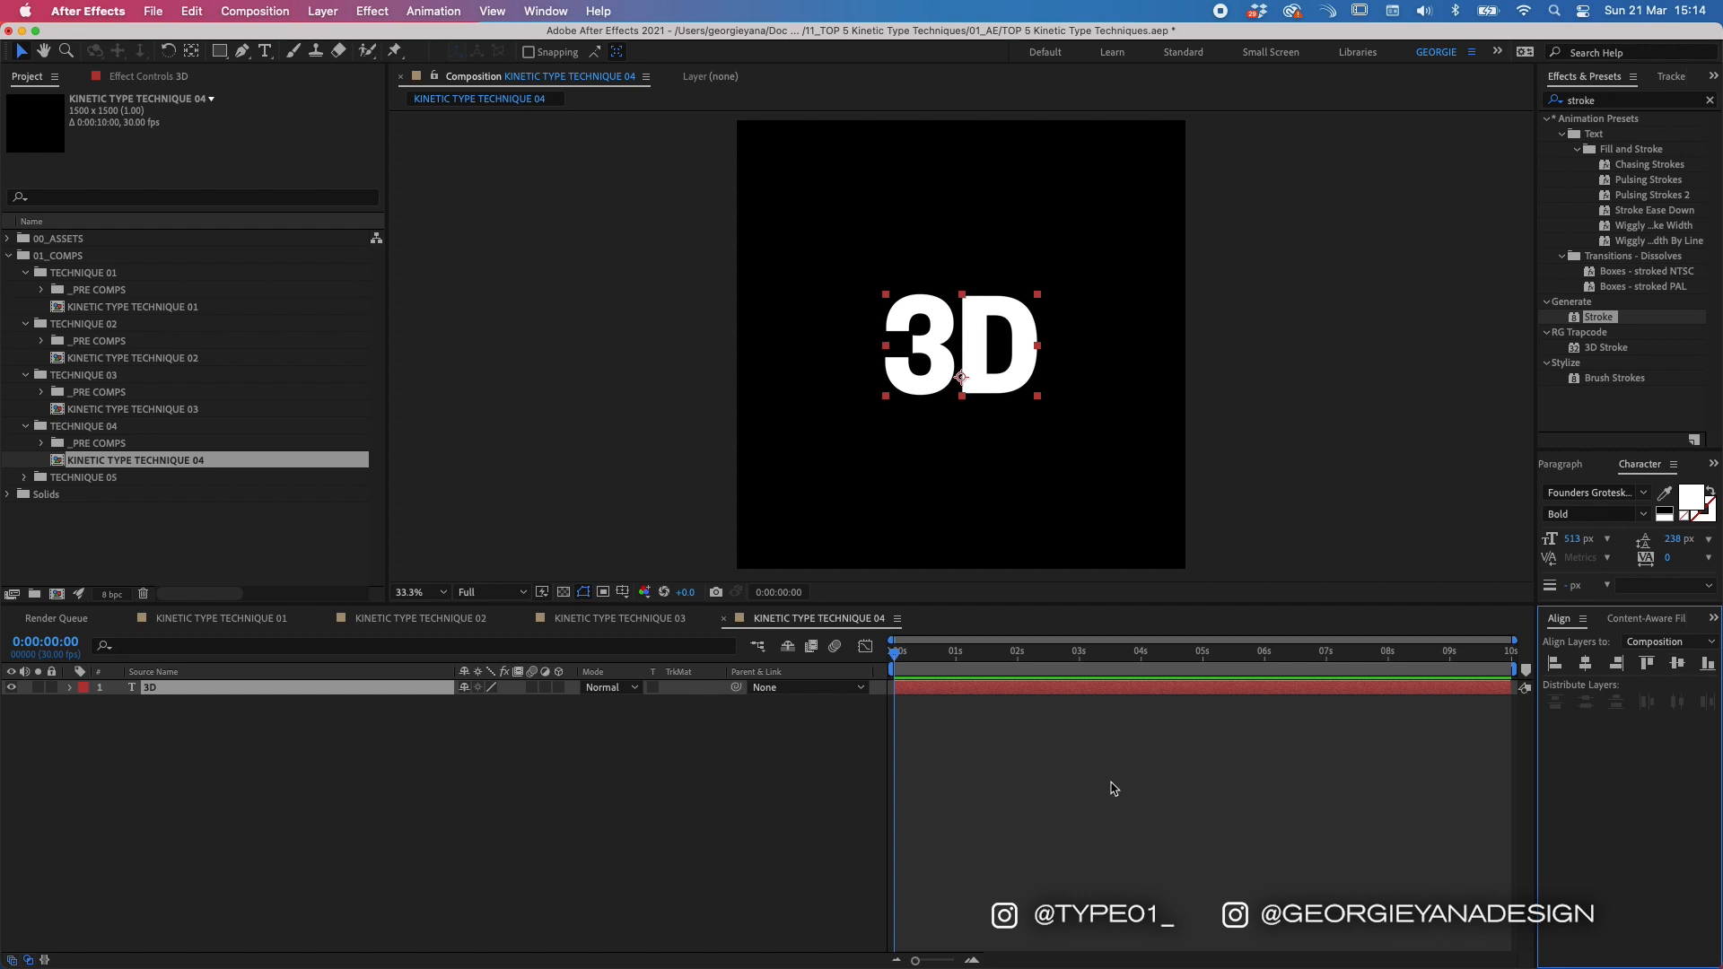
Step: Move the 3D text layer's anchor point up to the center of the letters
key("y")
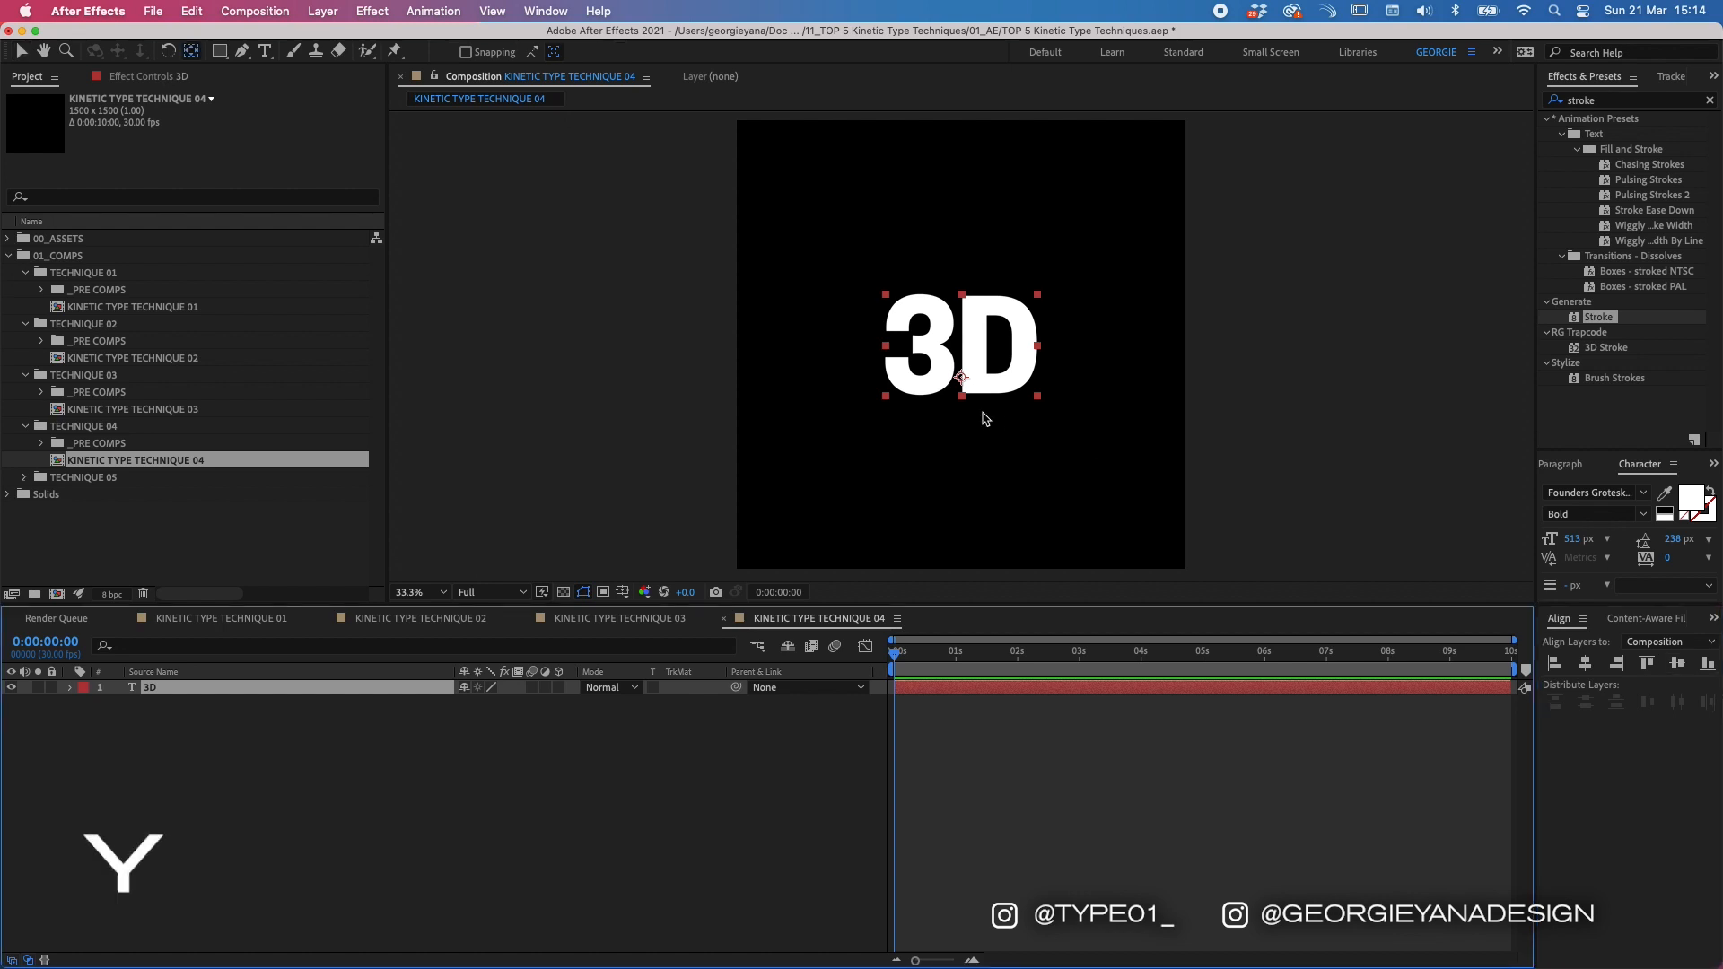
left_click_drag(961, 378, 961, 346)
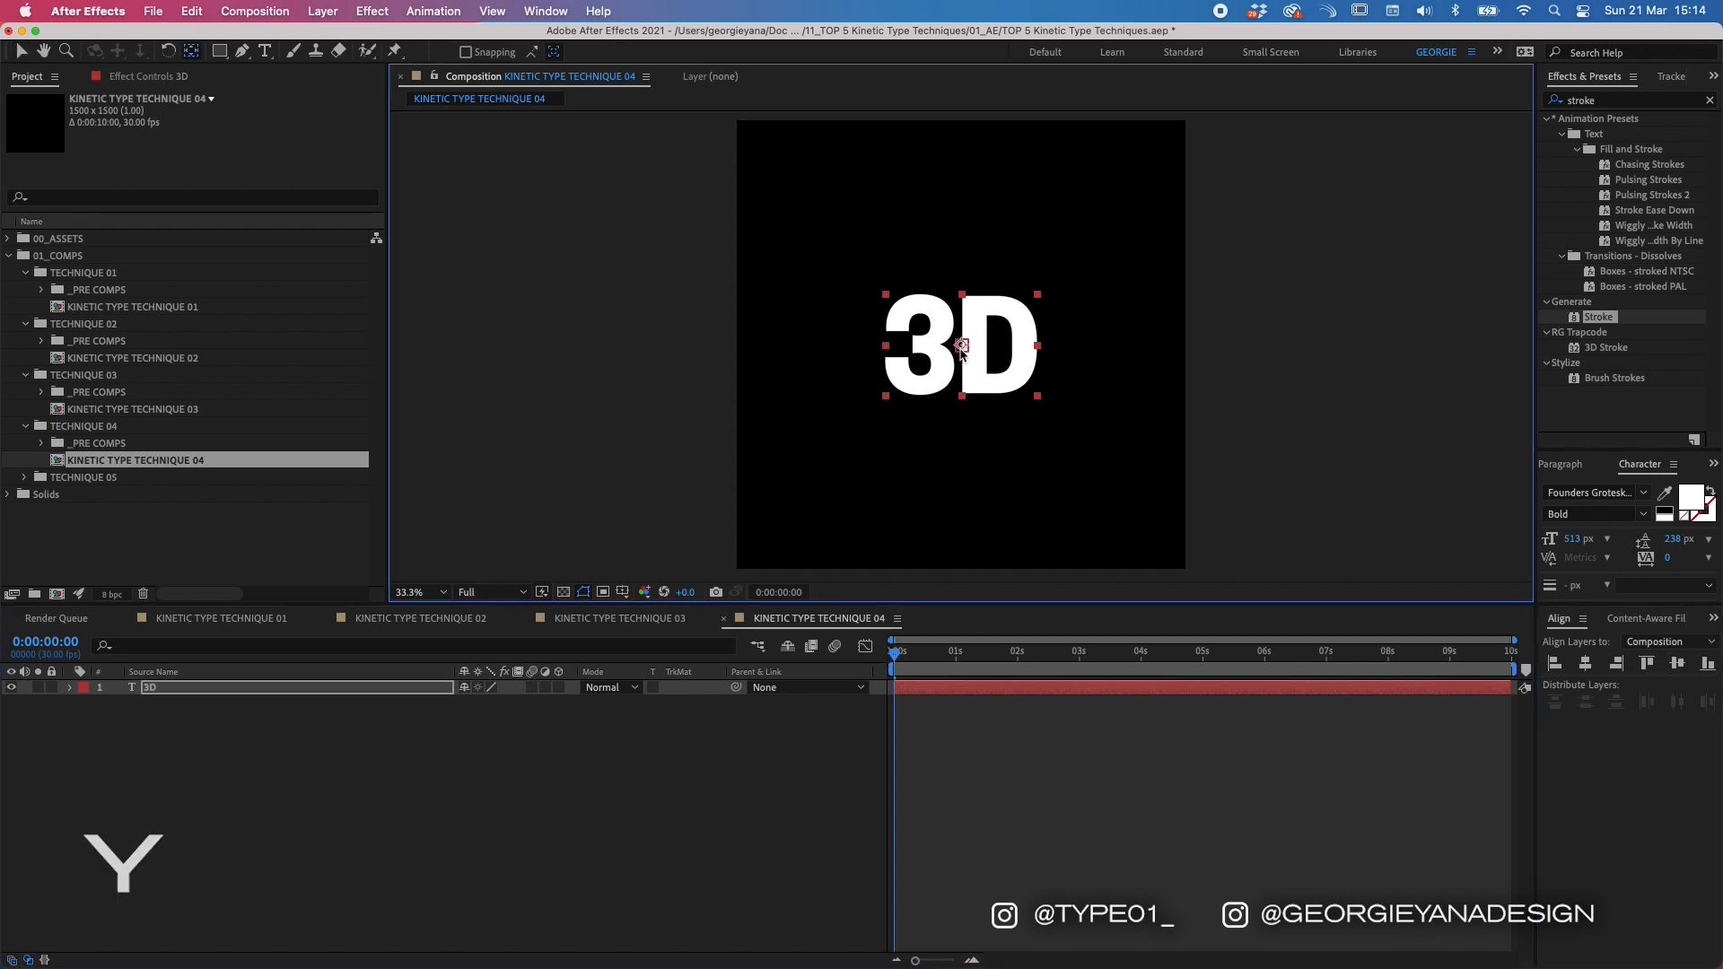
key("v")
Step: Make the 3D text a three-dimensional layer and change the composition's renderer to CINEMA 4D
left_click(945, 689)
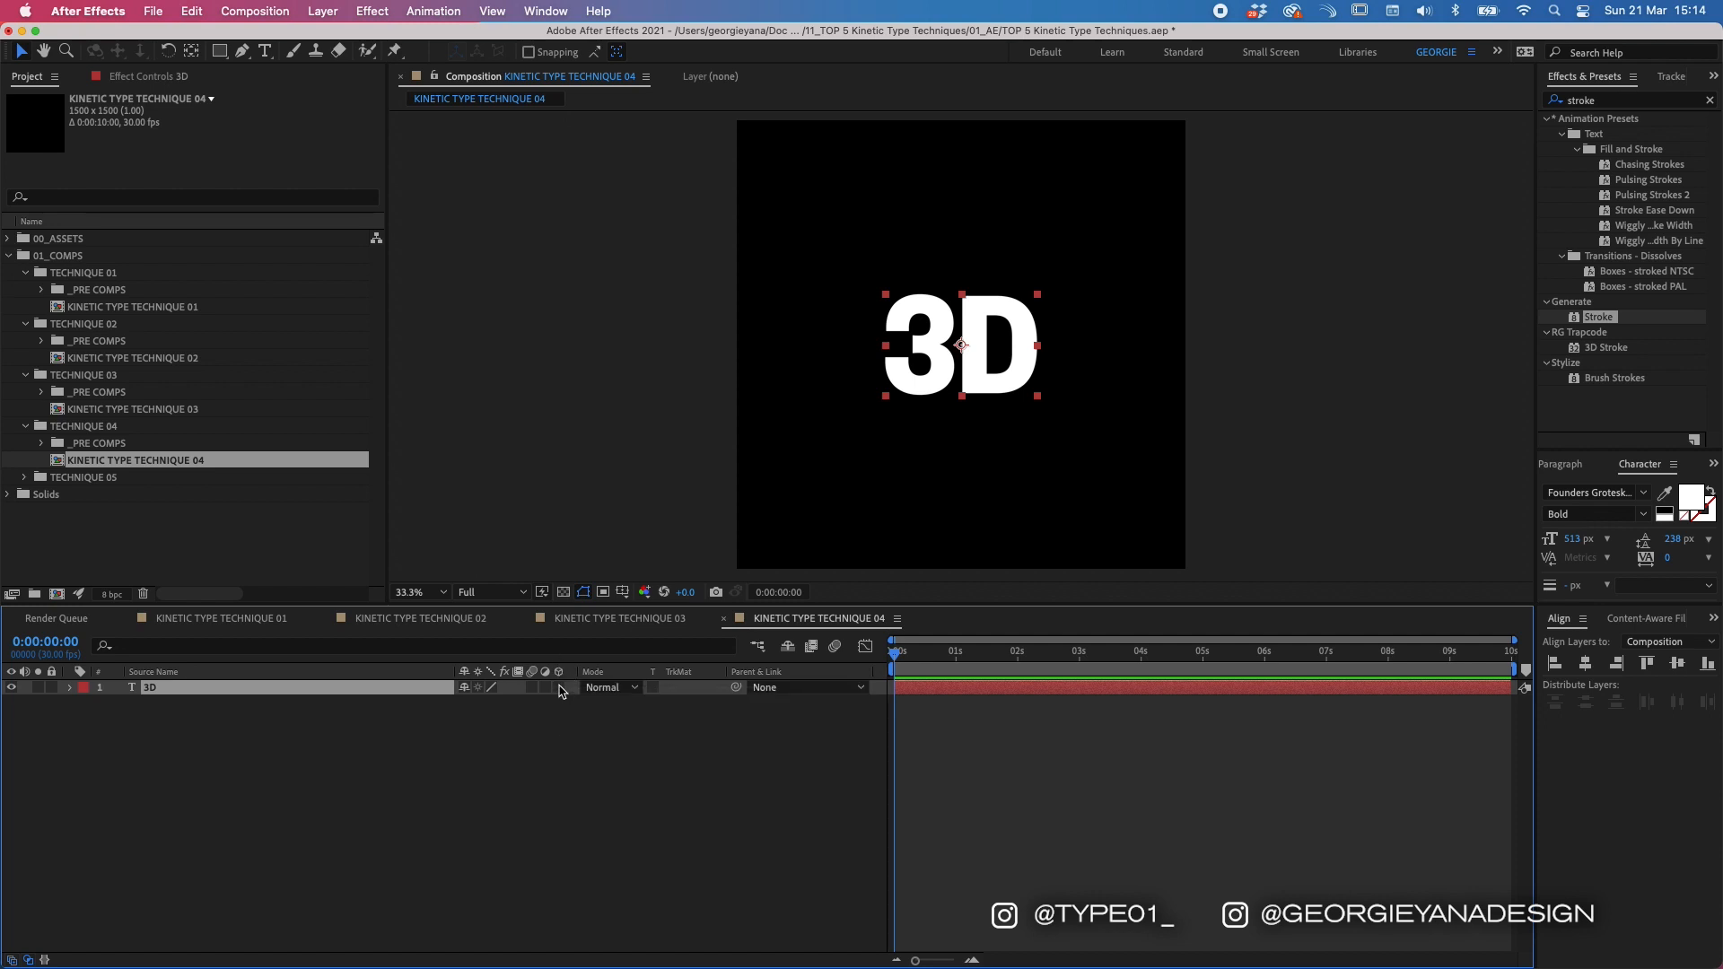
left_click(560, 689)
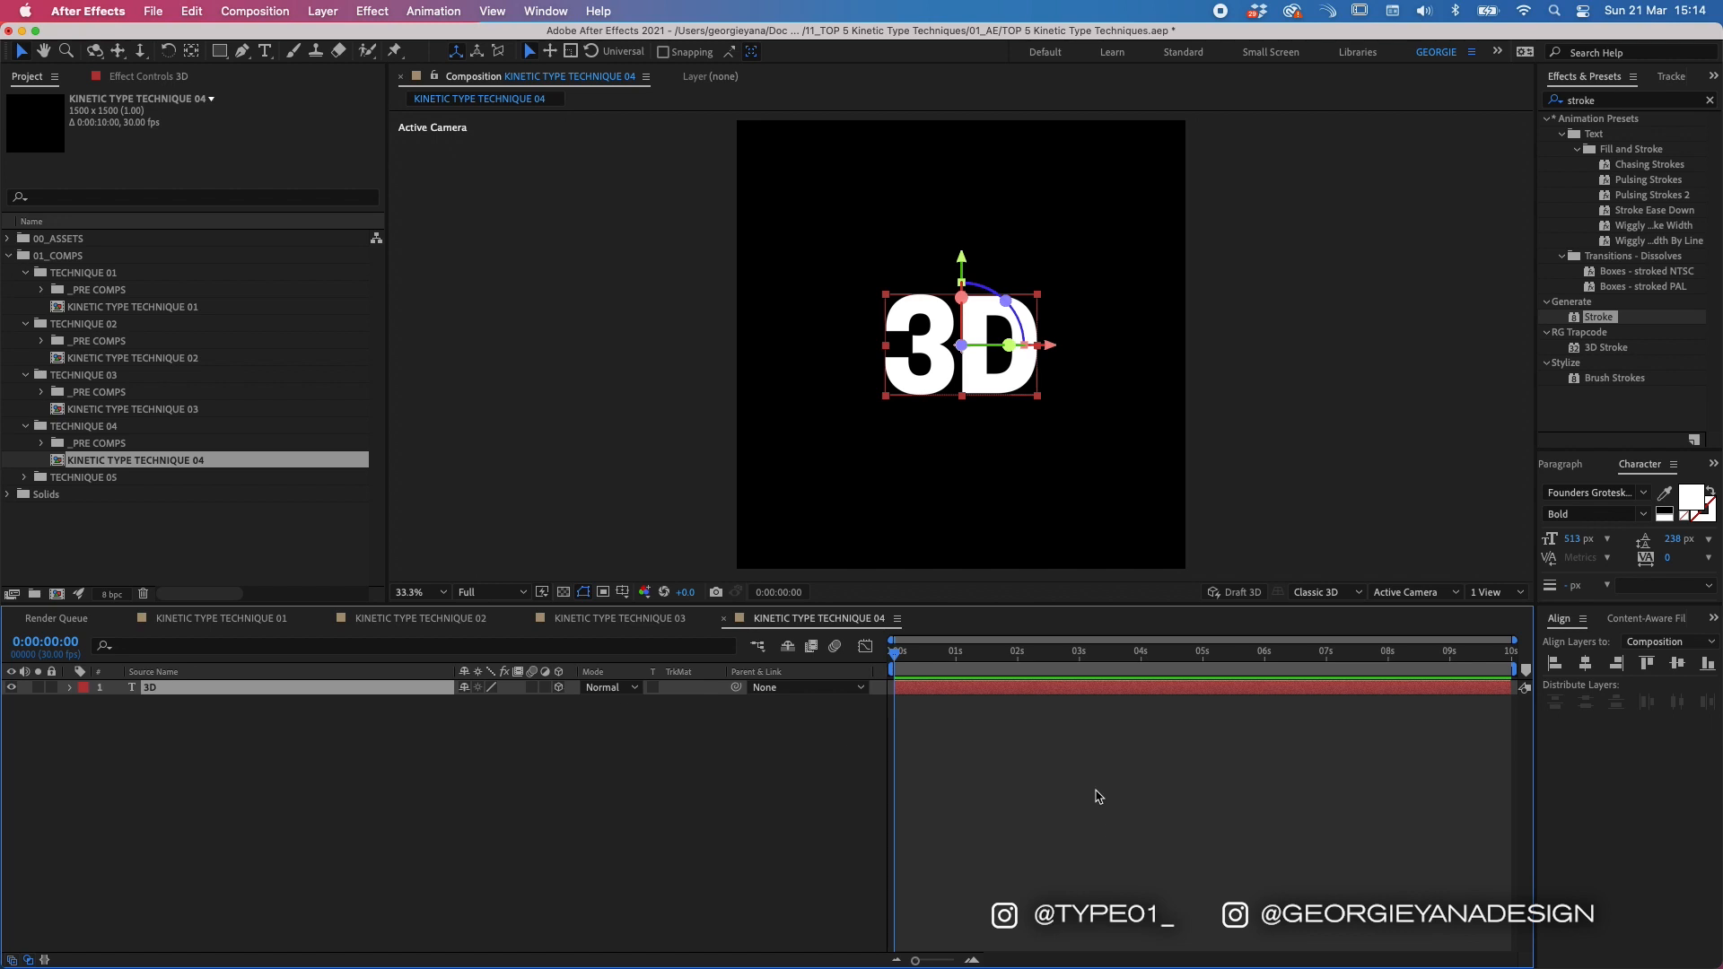
left_click(70, 687)
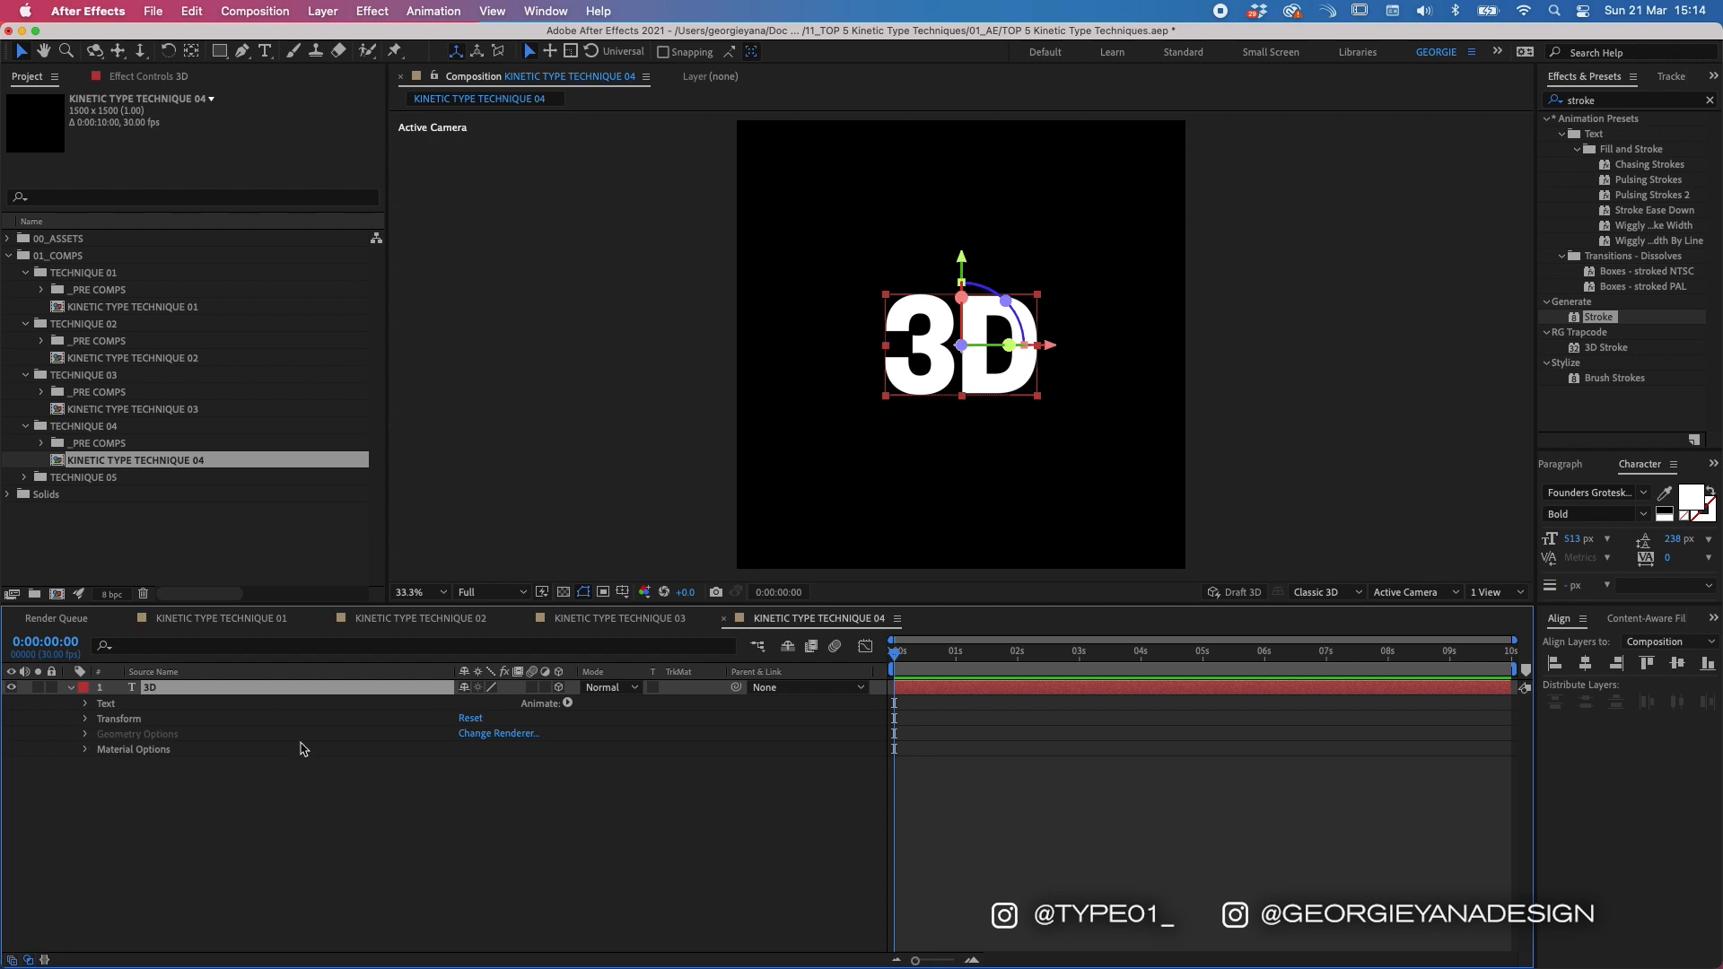
left_click(511, 734)
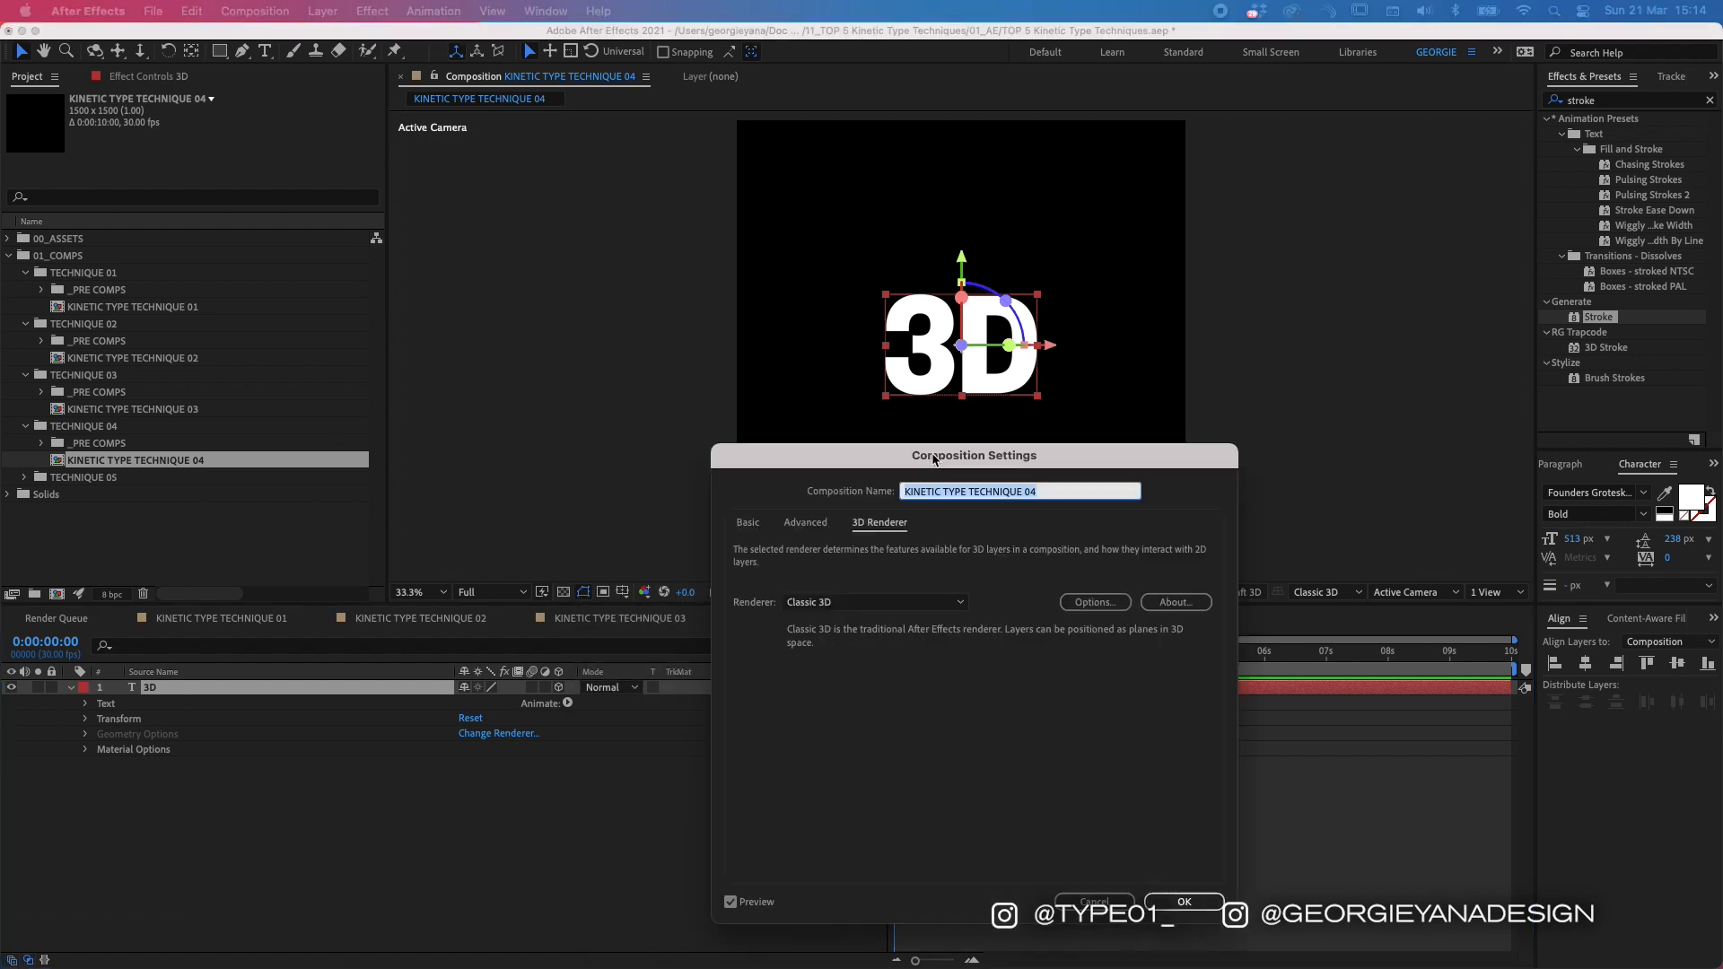
left_click(494, 496)
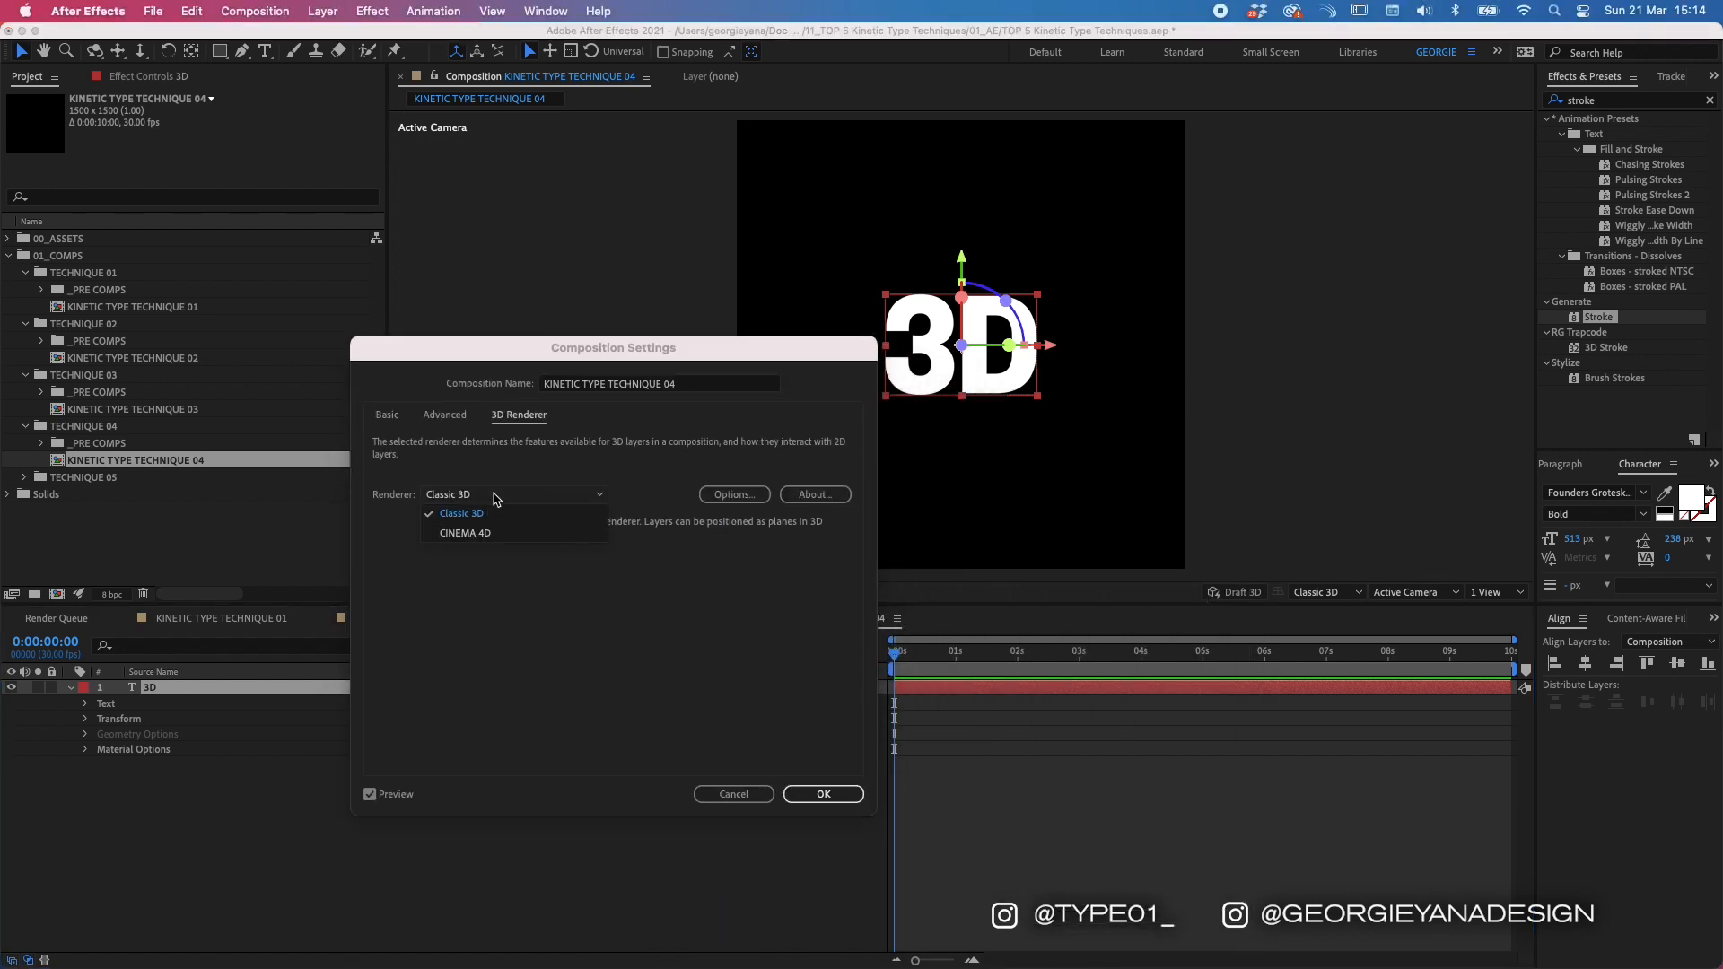
left_click(482, 534)
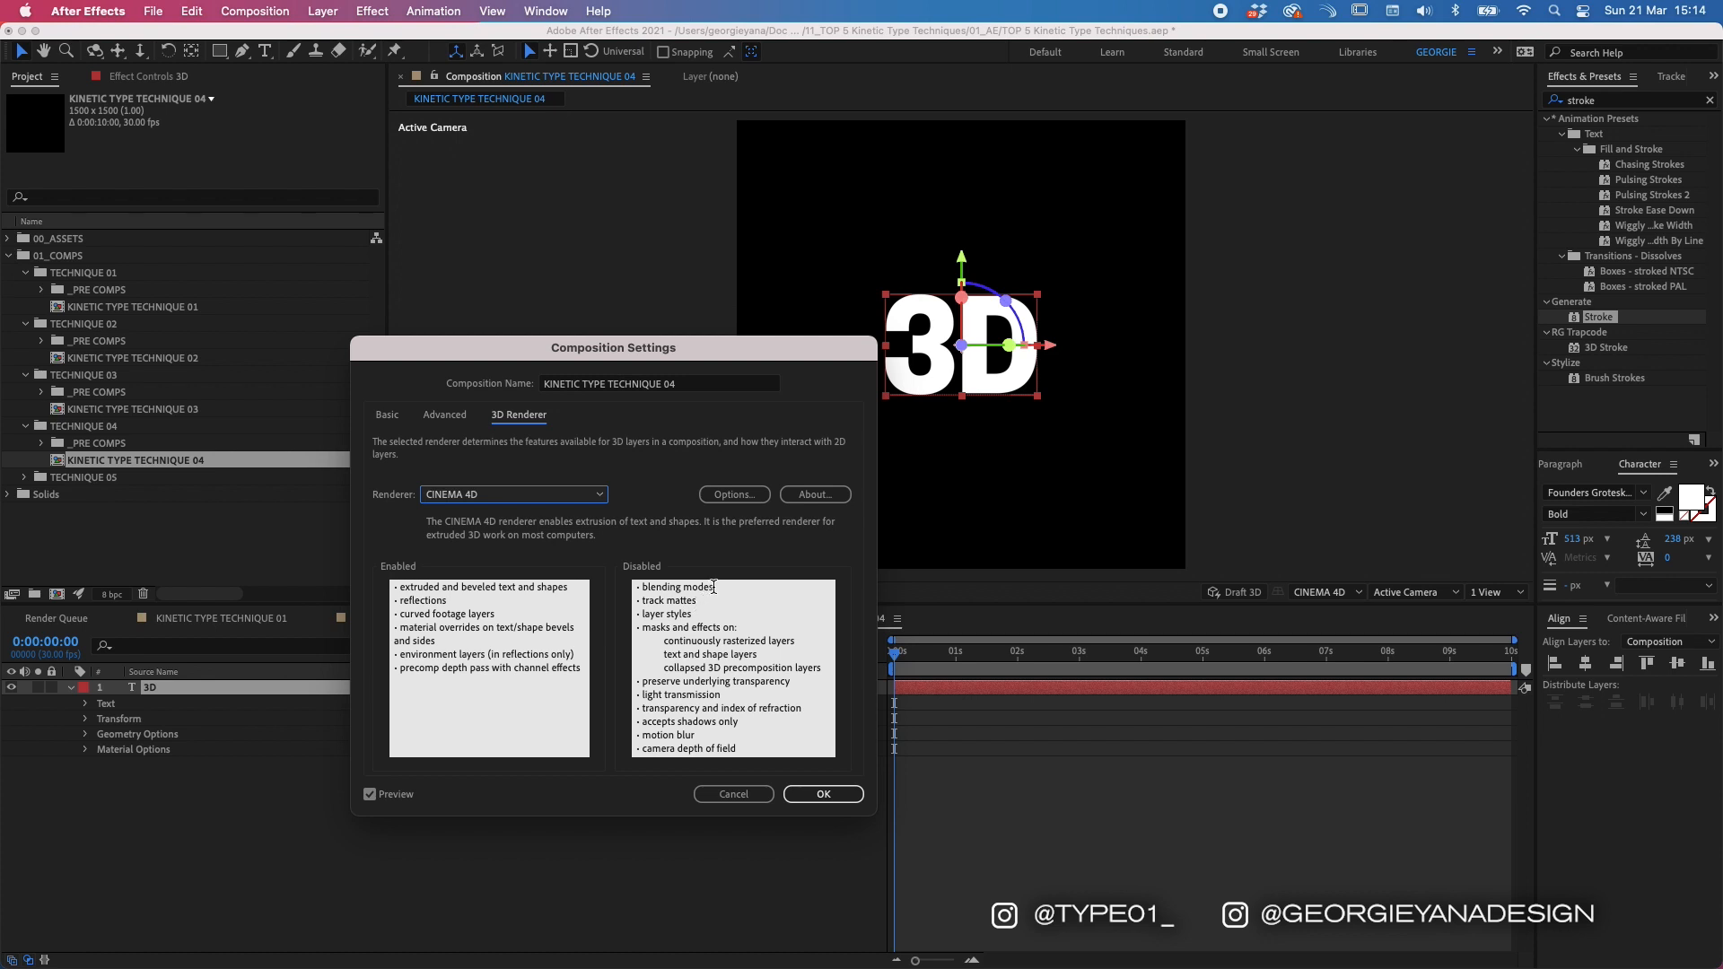
left_click(571, 498)
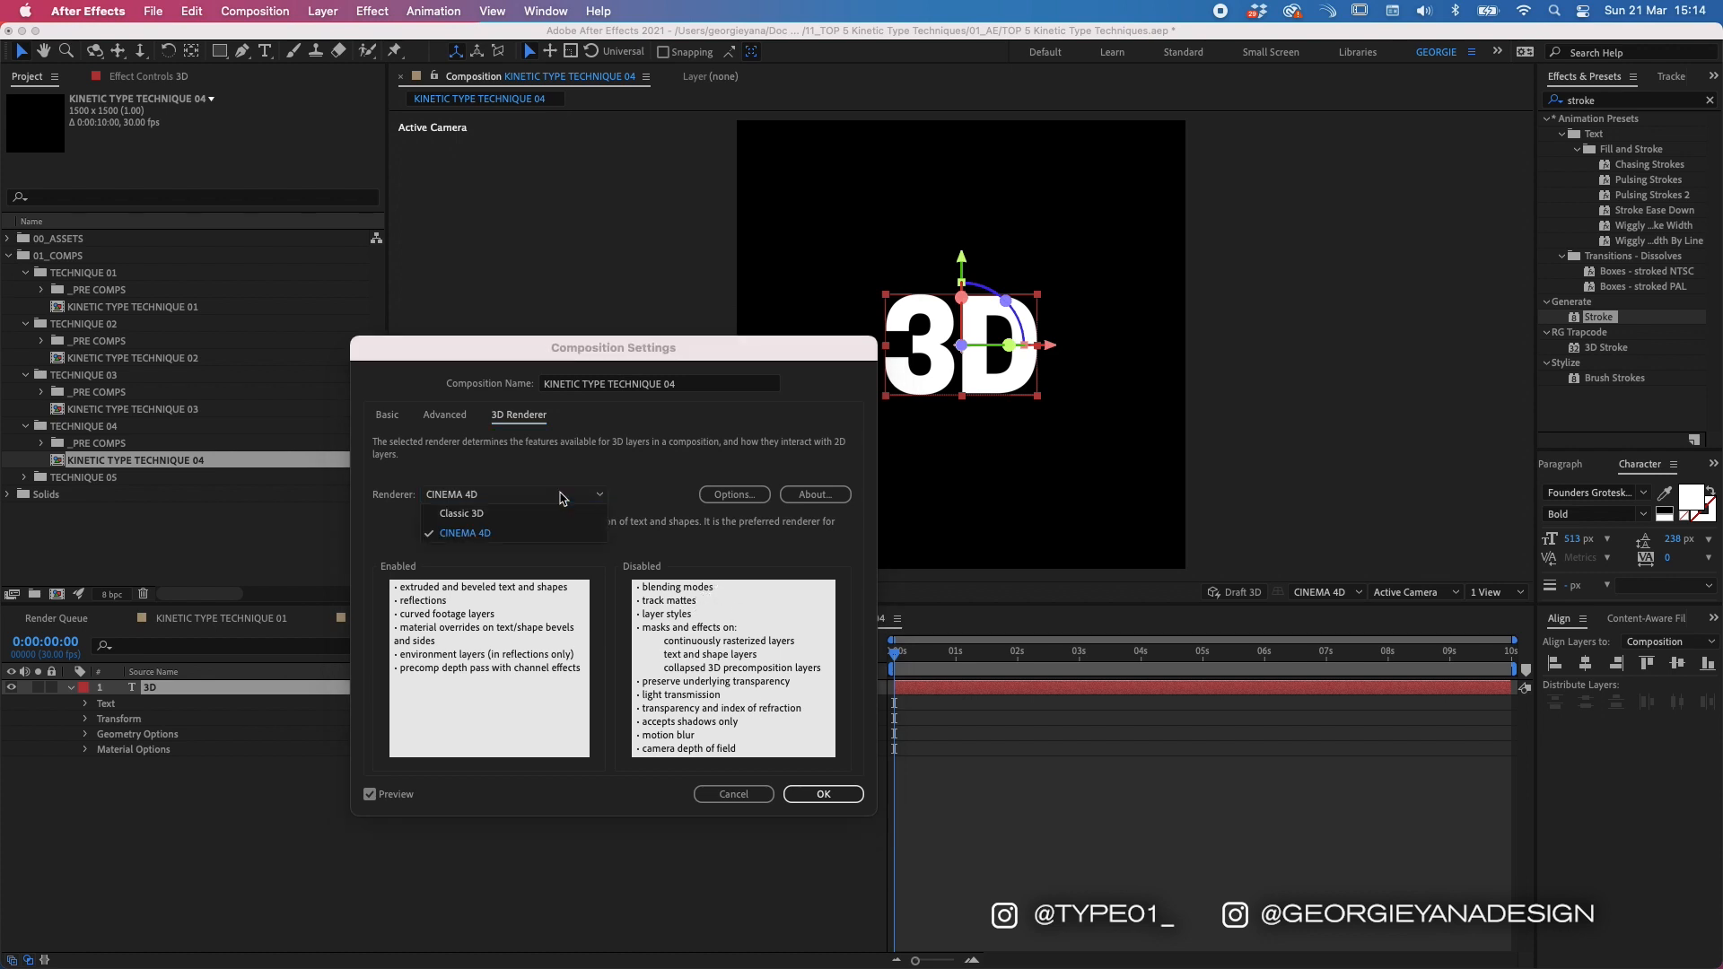
left_click(523, 515)
left_click(494, 496)
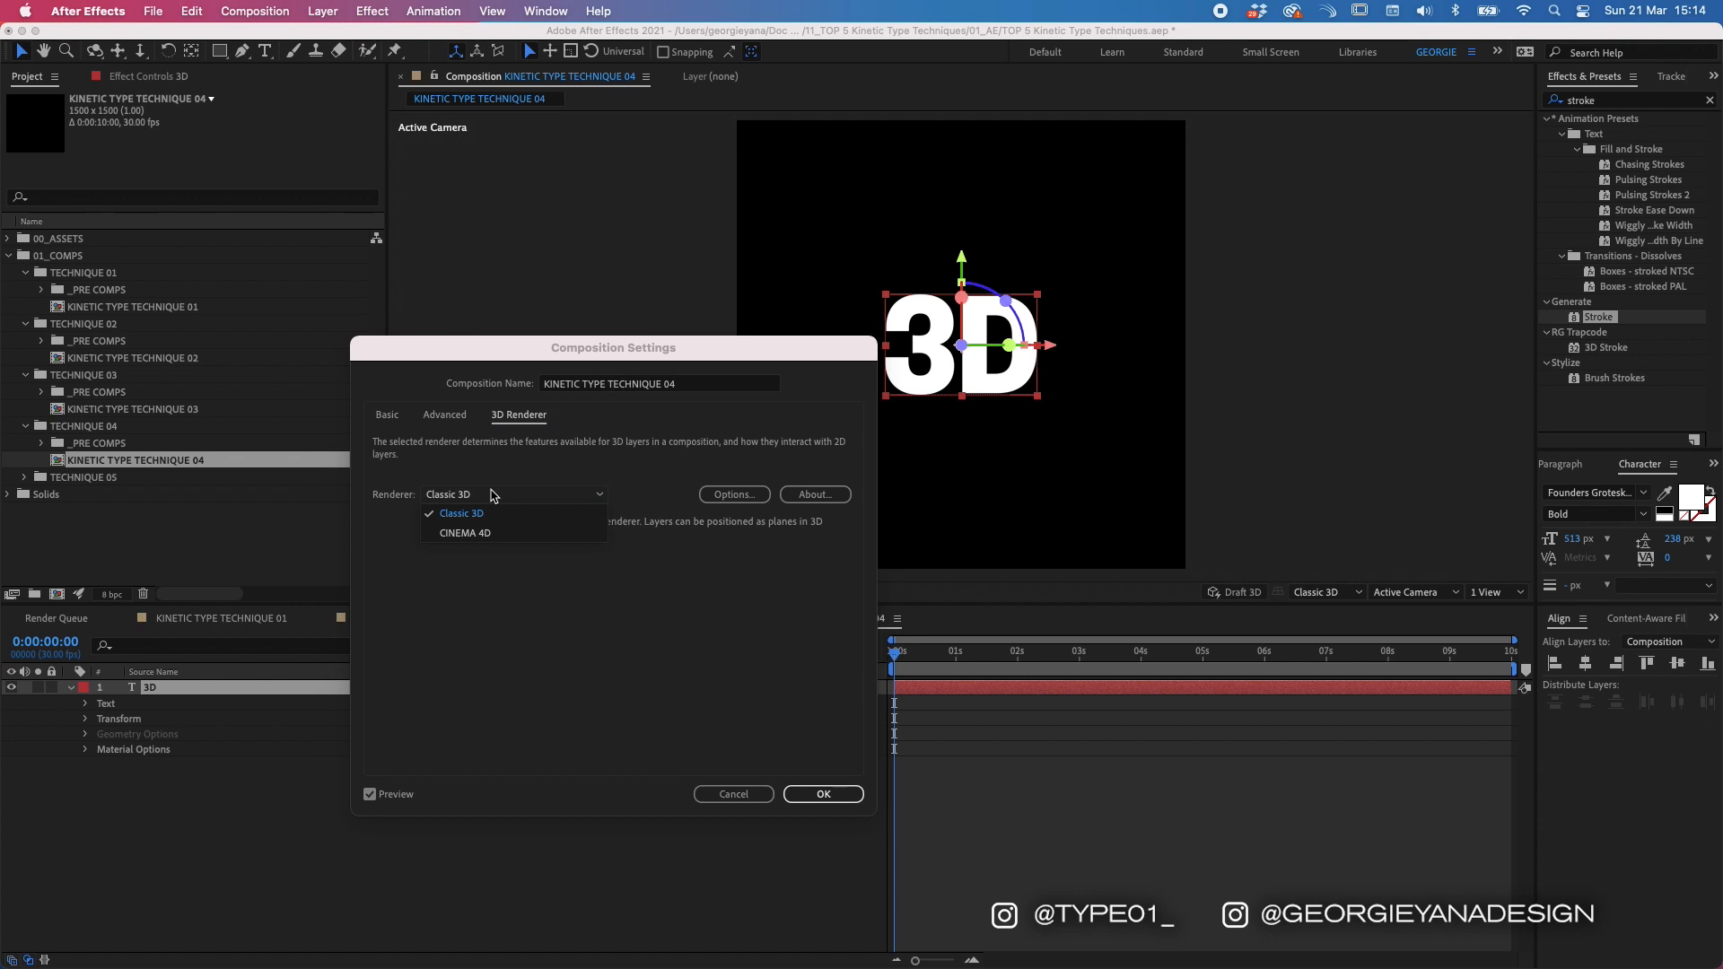
left_click(478, 541)
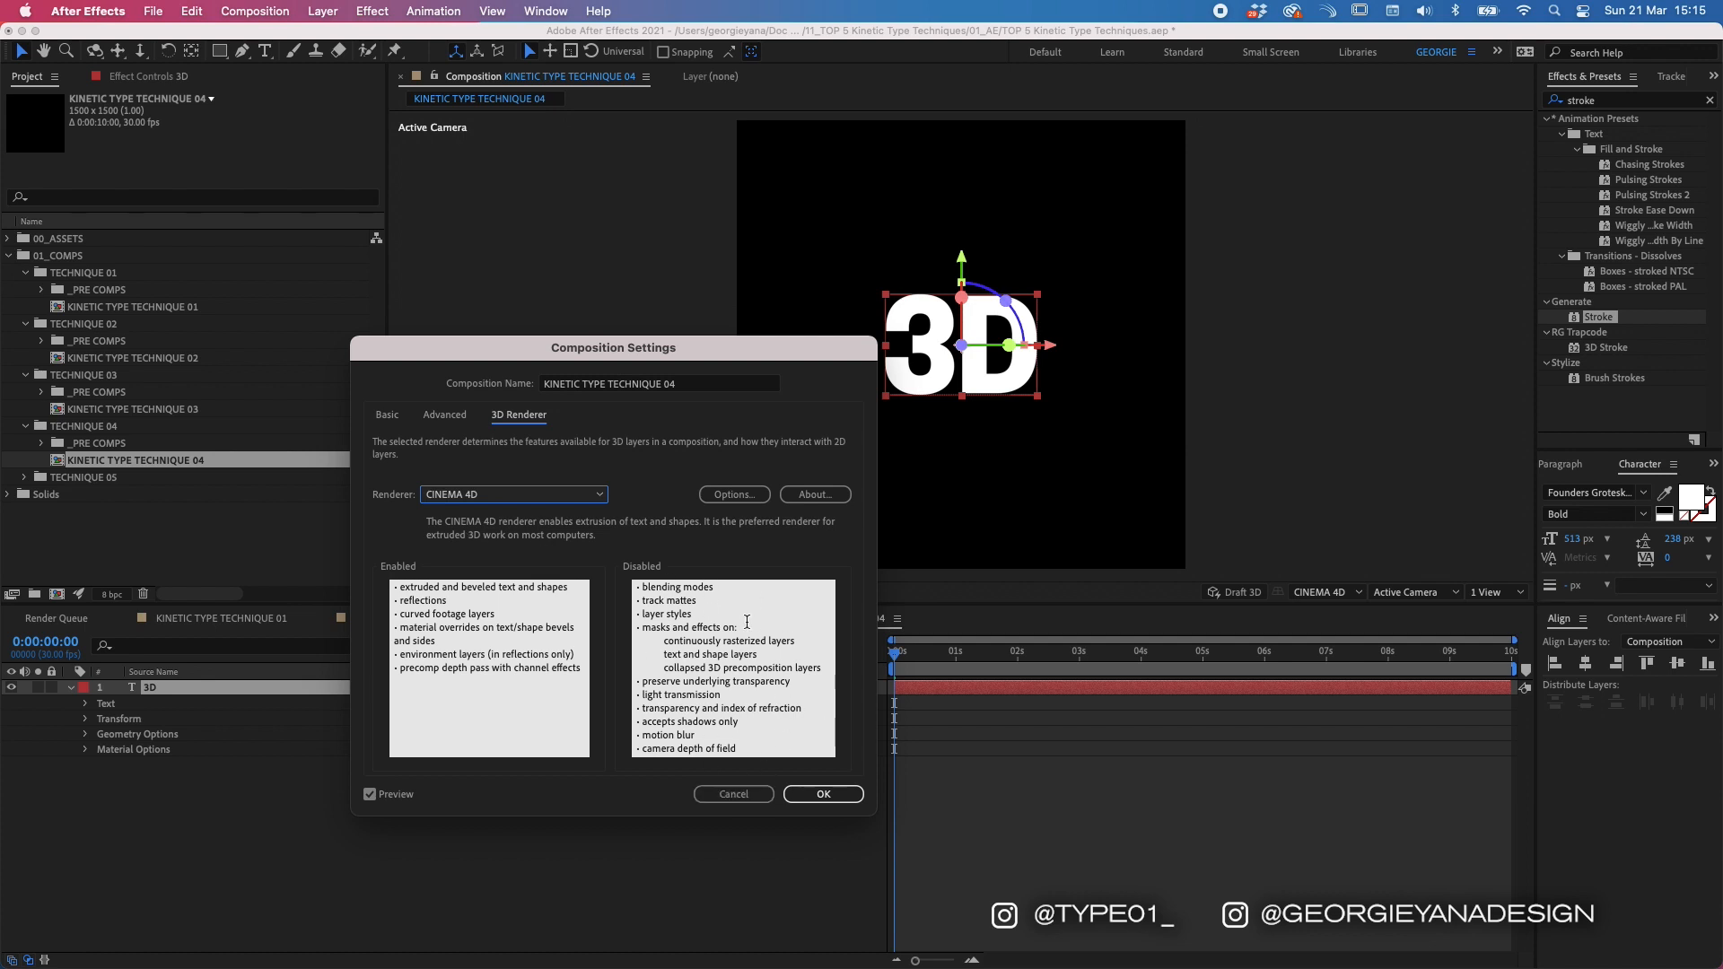
left_click(835, 794)
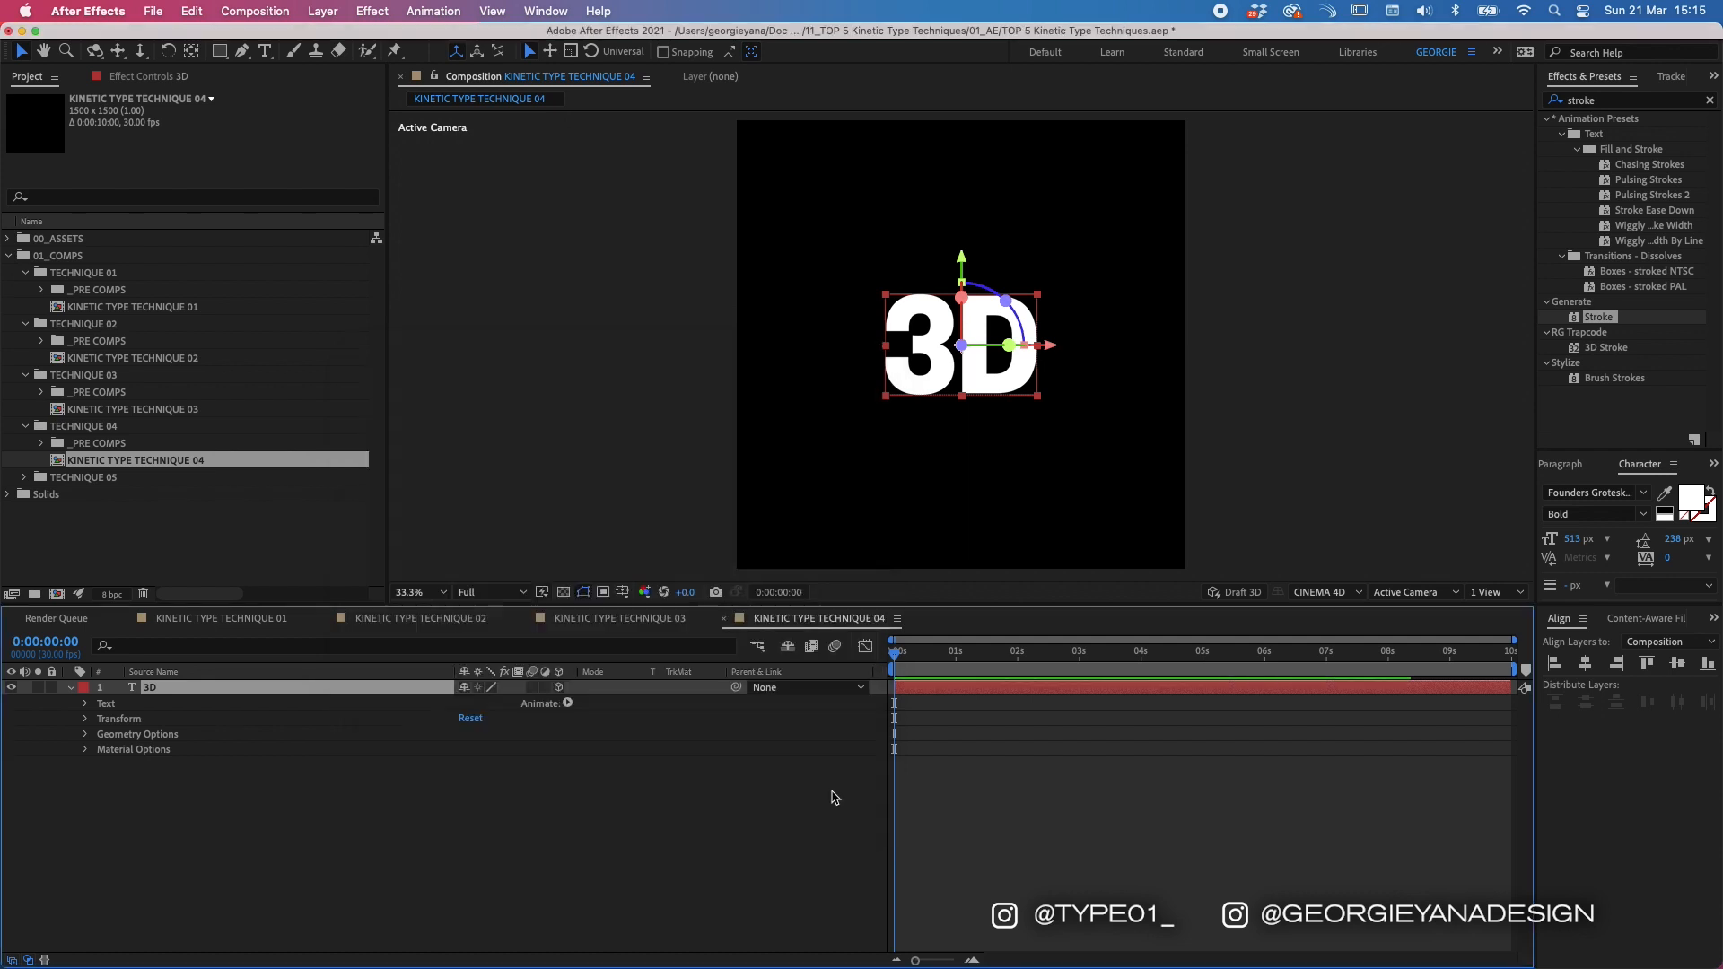
Step: Keyframe the 3D layer's X Rotation from -90° at 0:00:00:00 to 0° at 0:00:00:24
left_click(87, 720)
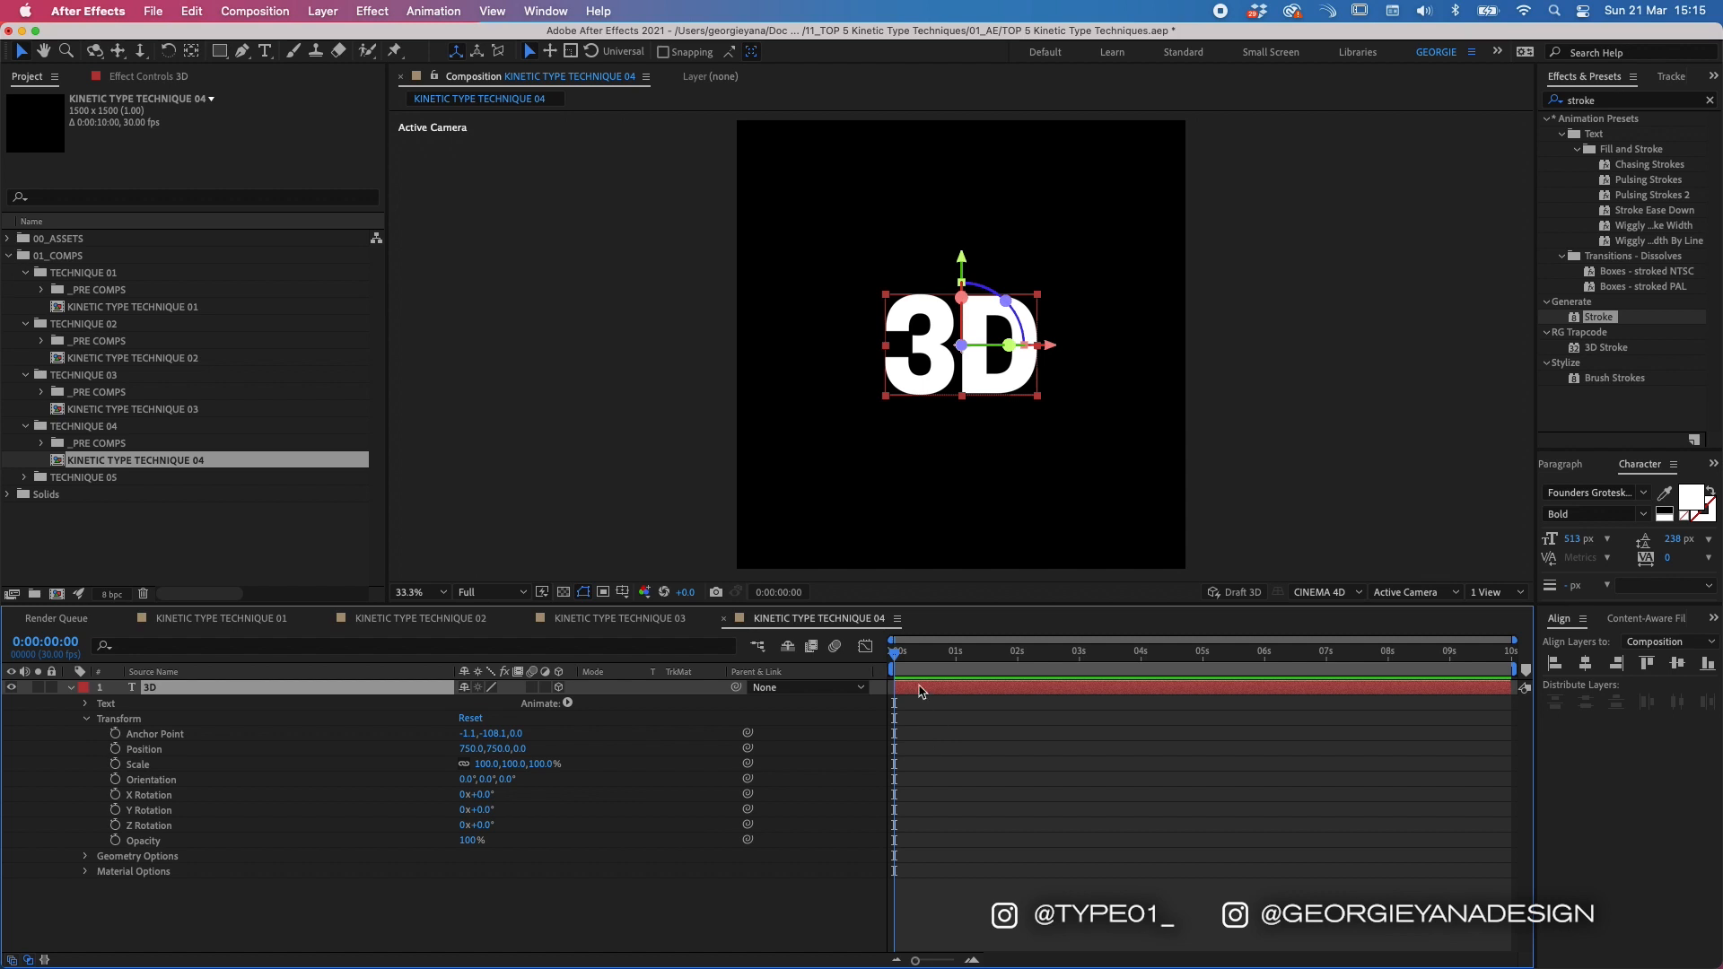
left_click_drag(900, 661, 943, 653)
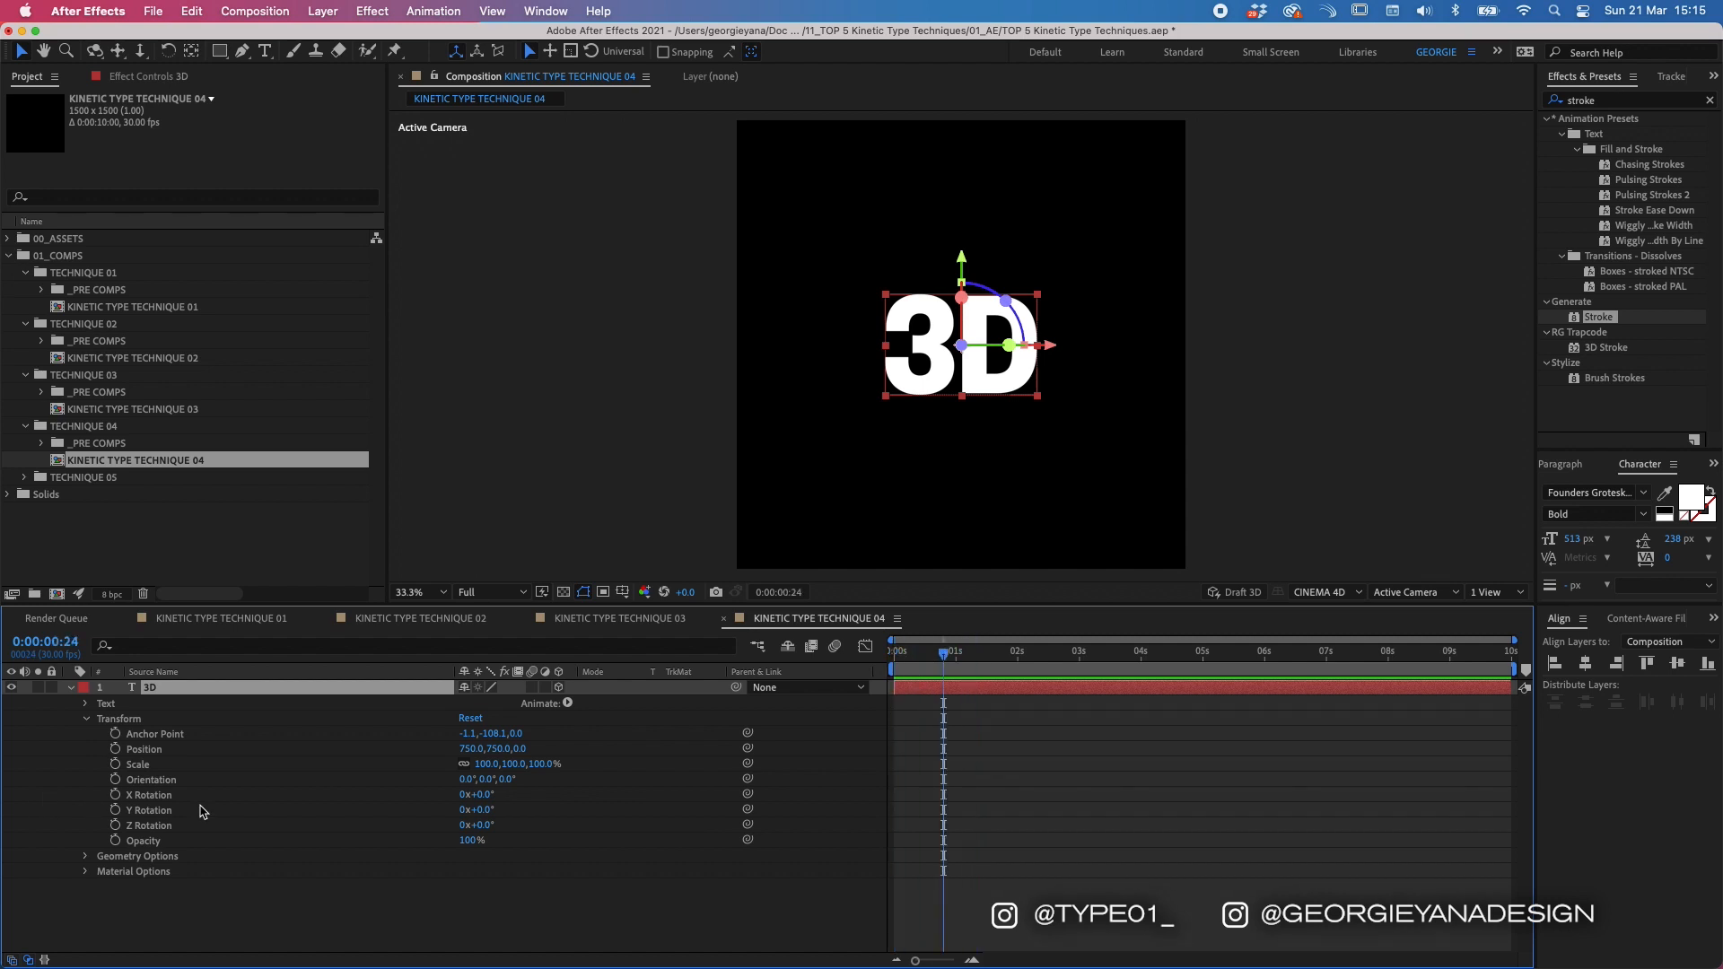
left_click(115, 794)
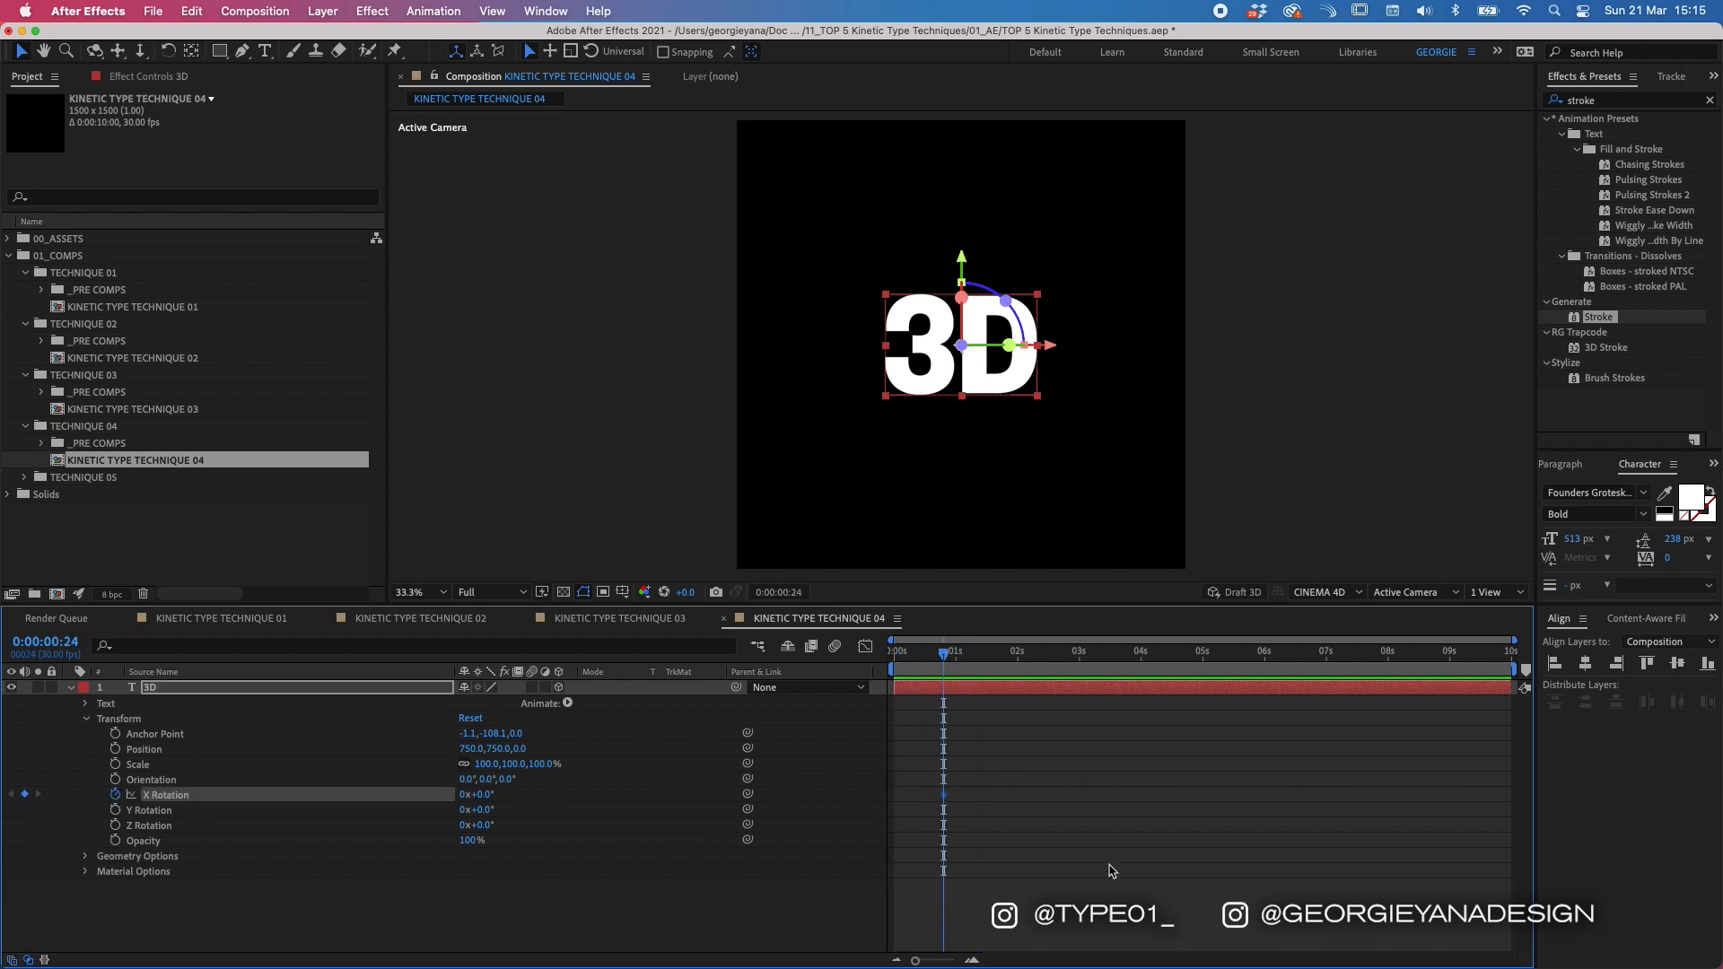
left_click_drag(943, 653, 895, 653)
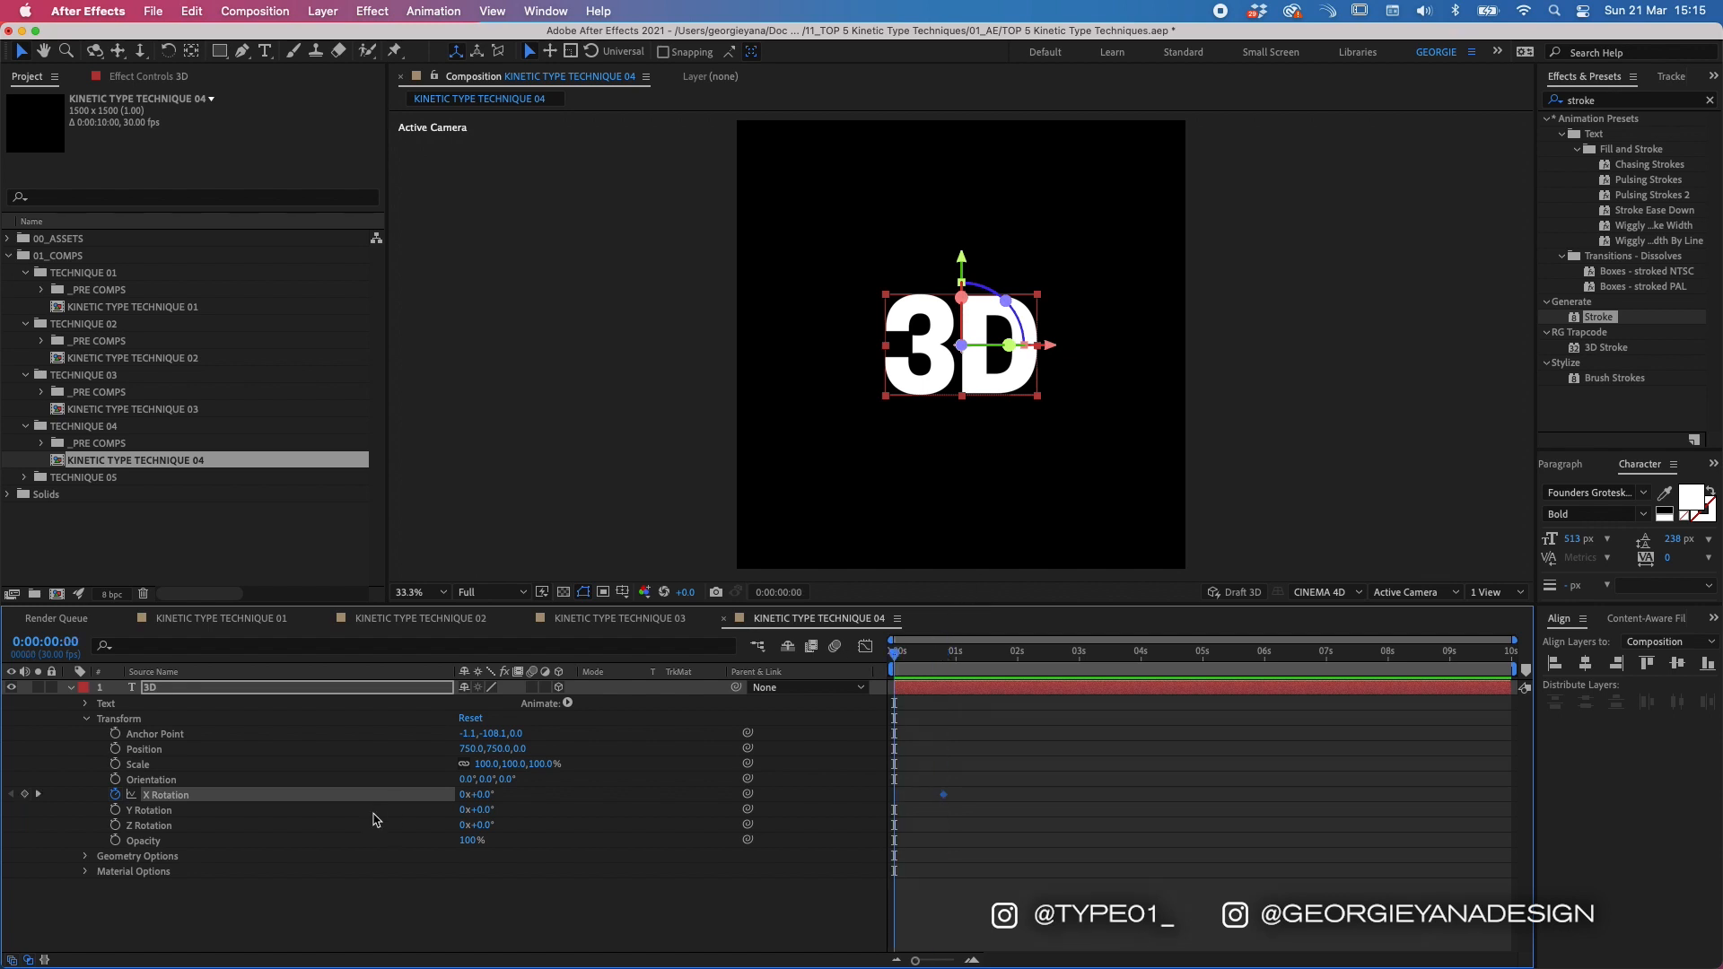
left_click_drag(487, 797, 408, 799)
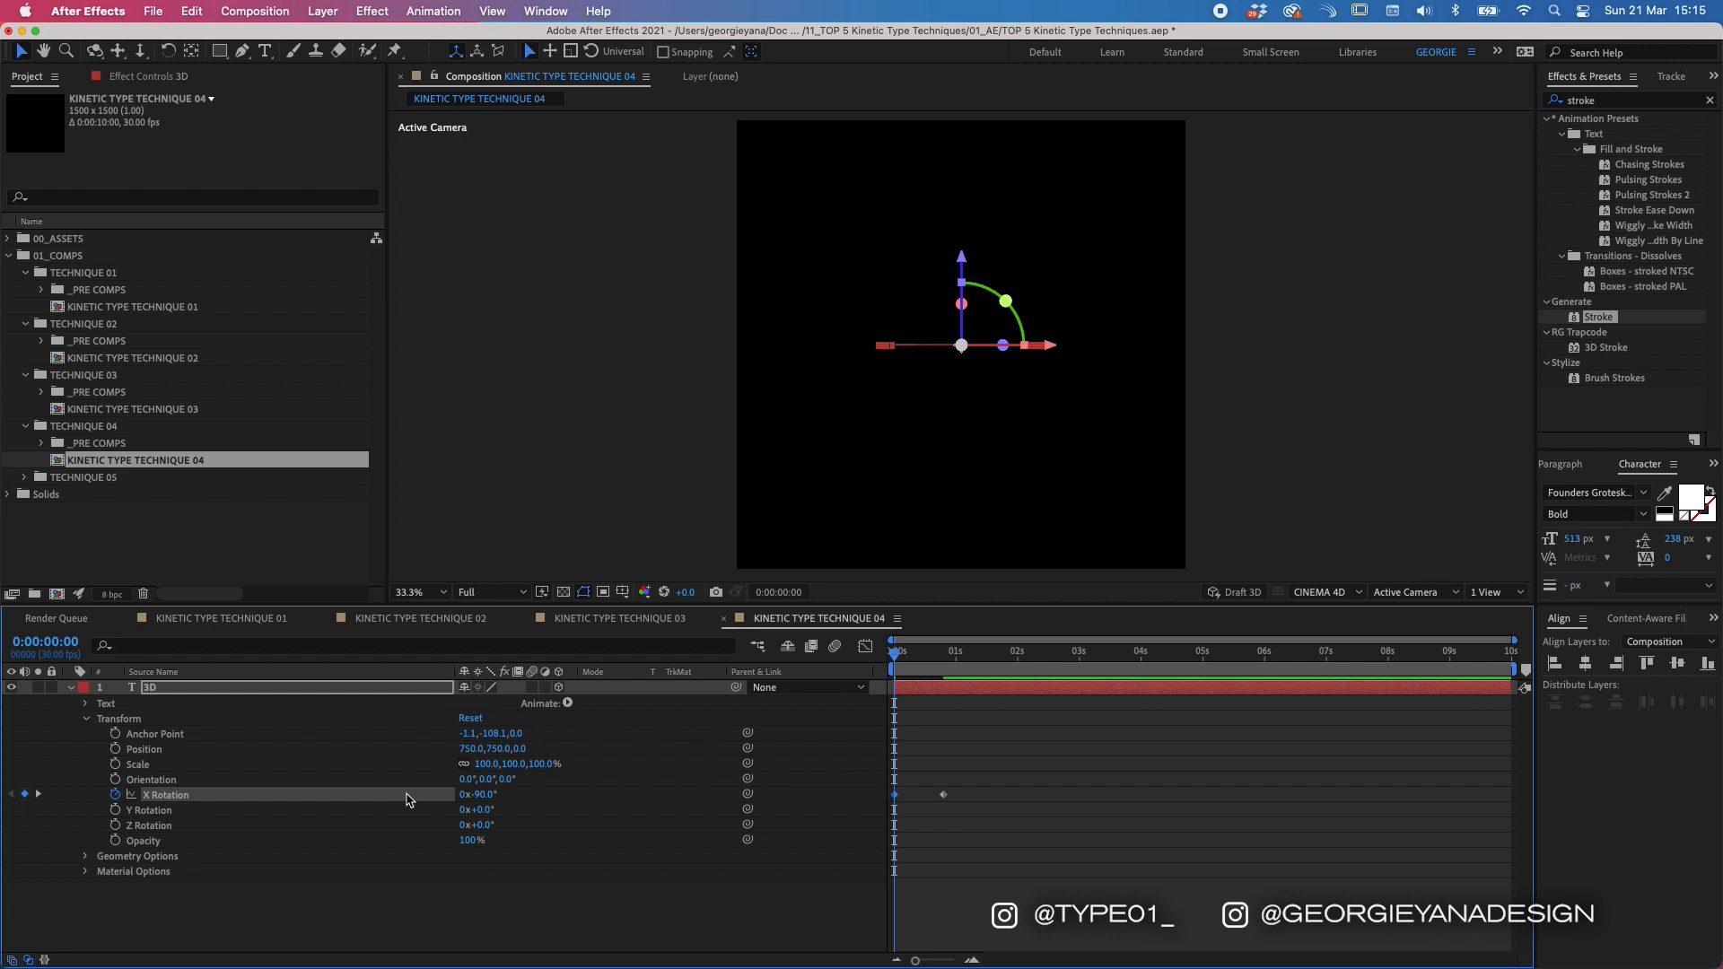
Step: Hold X Rotation at 0° at 0:00:02:01, keyframe it to 90° at 0:00:02:20, and cut the layer off after that keyframe
left_click_drag(935, 650, 1021, 656)
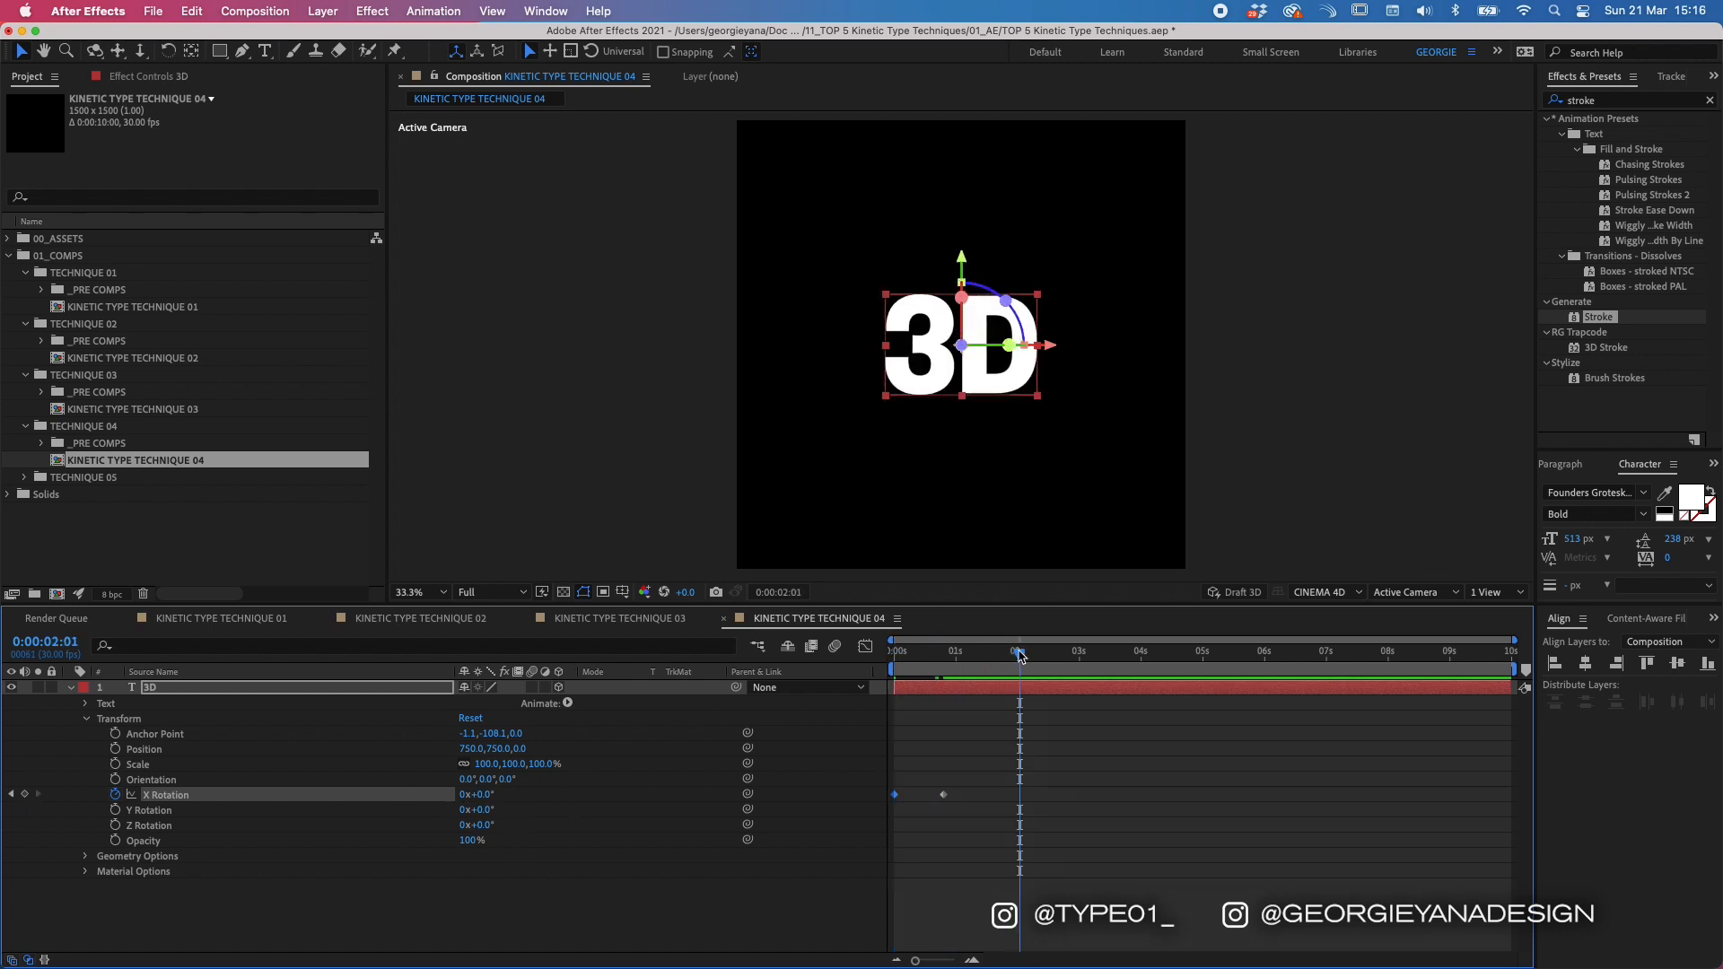
left_click(24, 794)
left_click_drag(1020, 653, 1070, 653)
left_click(483, 794)
type("90")
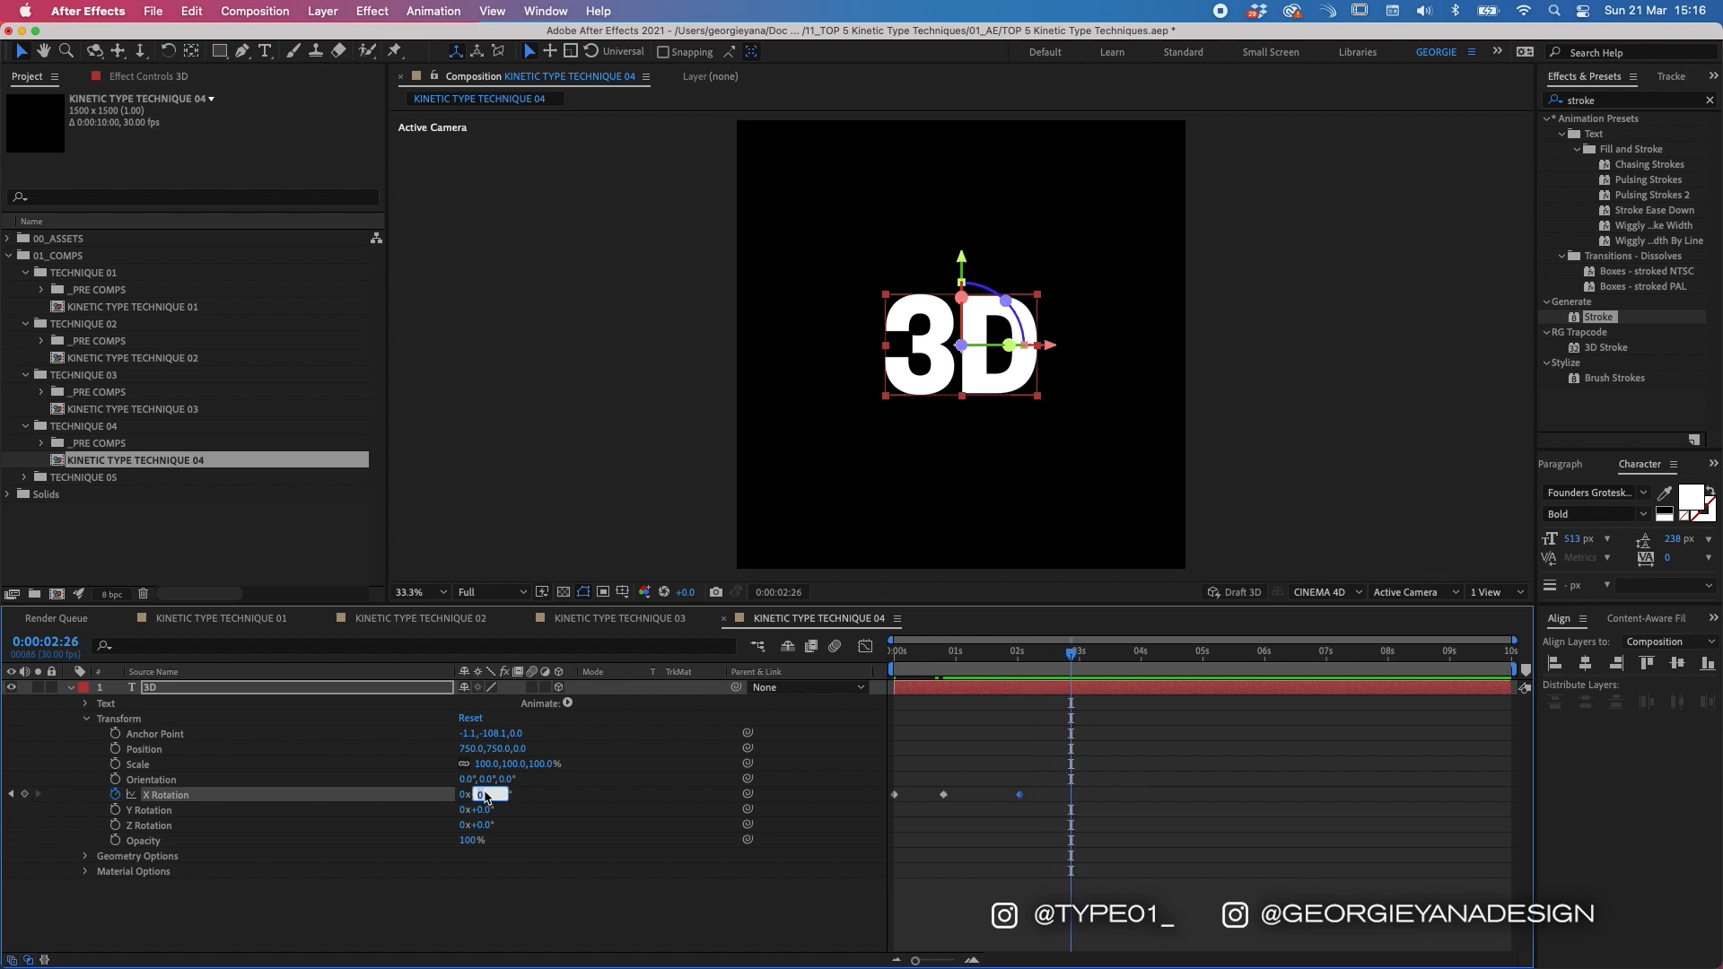
key("Return")
left_click_drag(1071, 794, 1058, 794)
left_click_drag(1070, 652, 1058, 652)
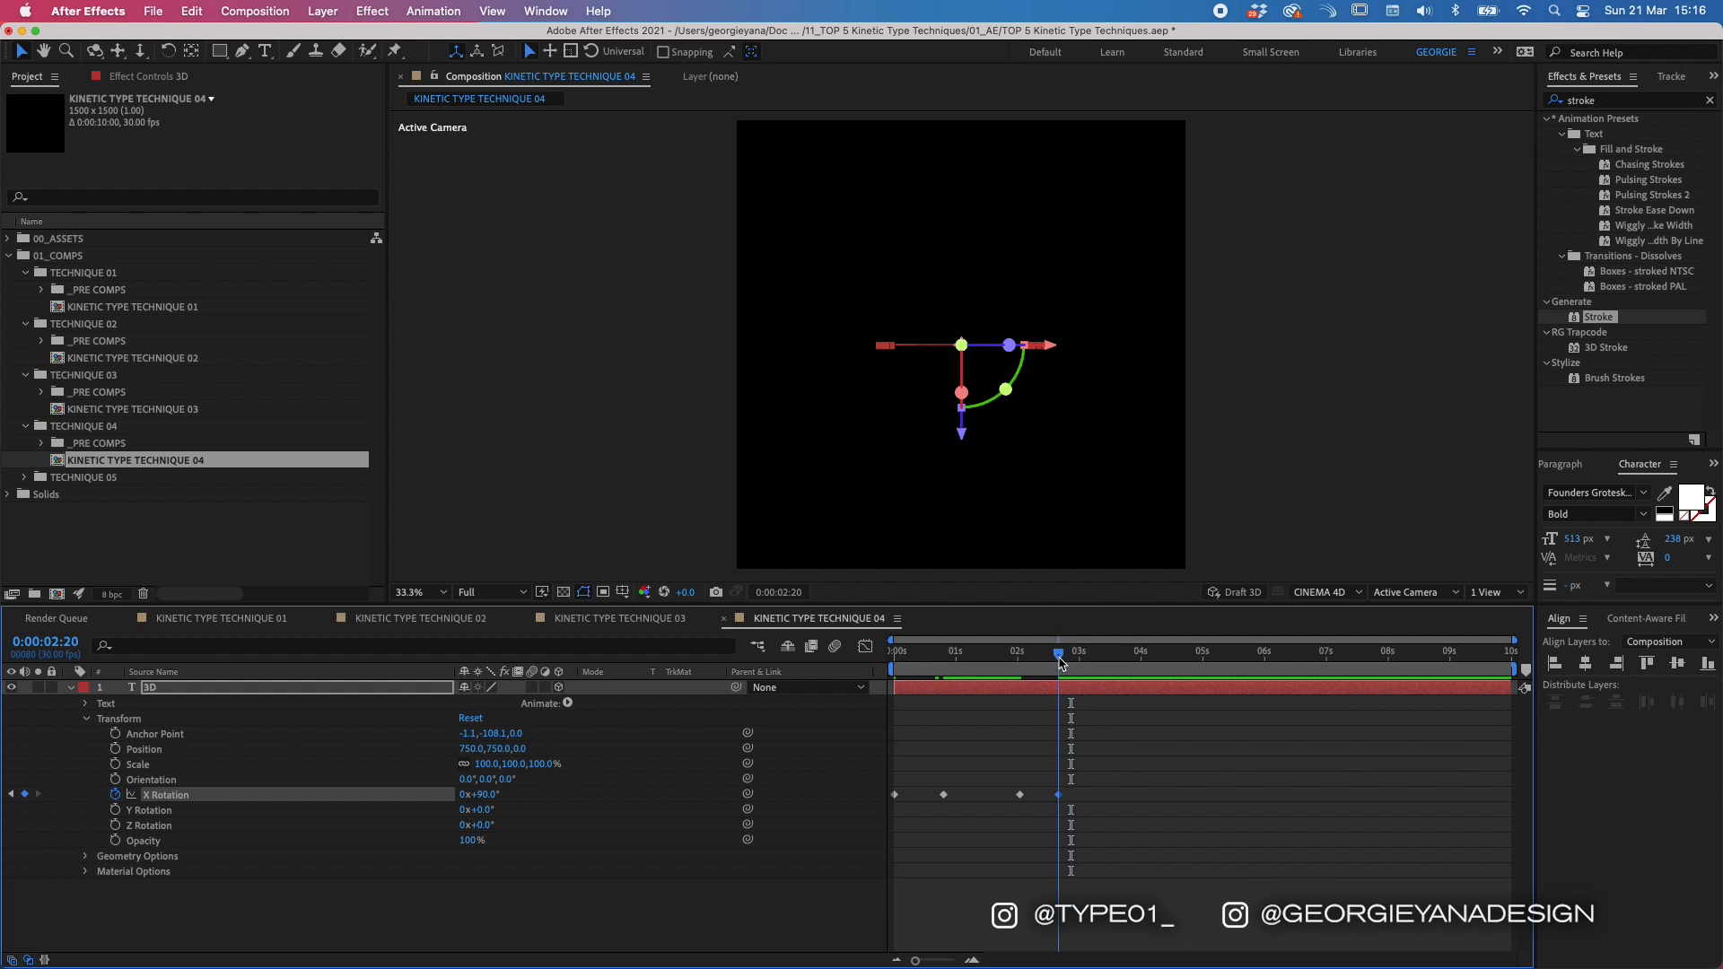
key("alt+bracketright")
Step: Shift the second X Rotation keyframe slightly earlier and shape the speed graph so the first flip decelerates sharply and the last one accelerates sharply
left_click_drag(943, 794, 927, 794)
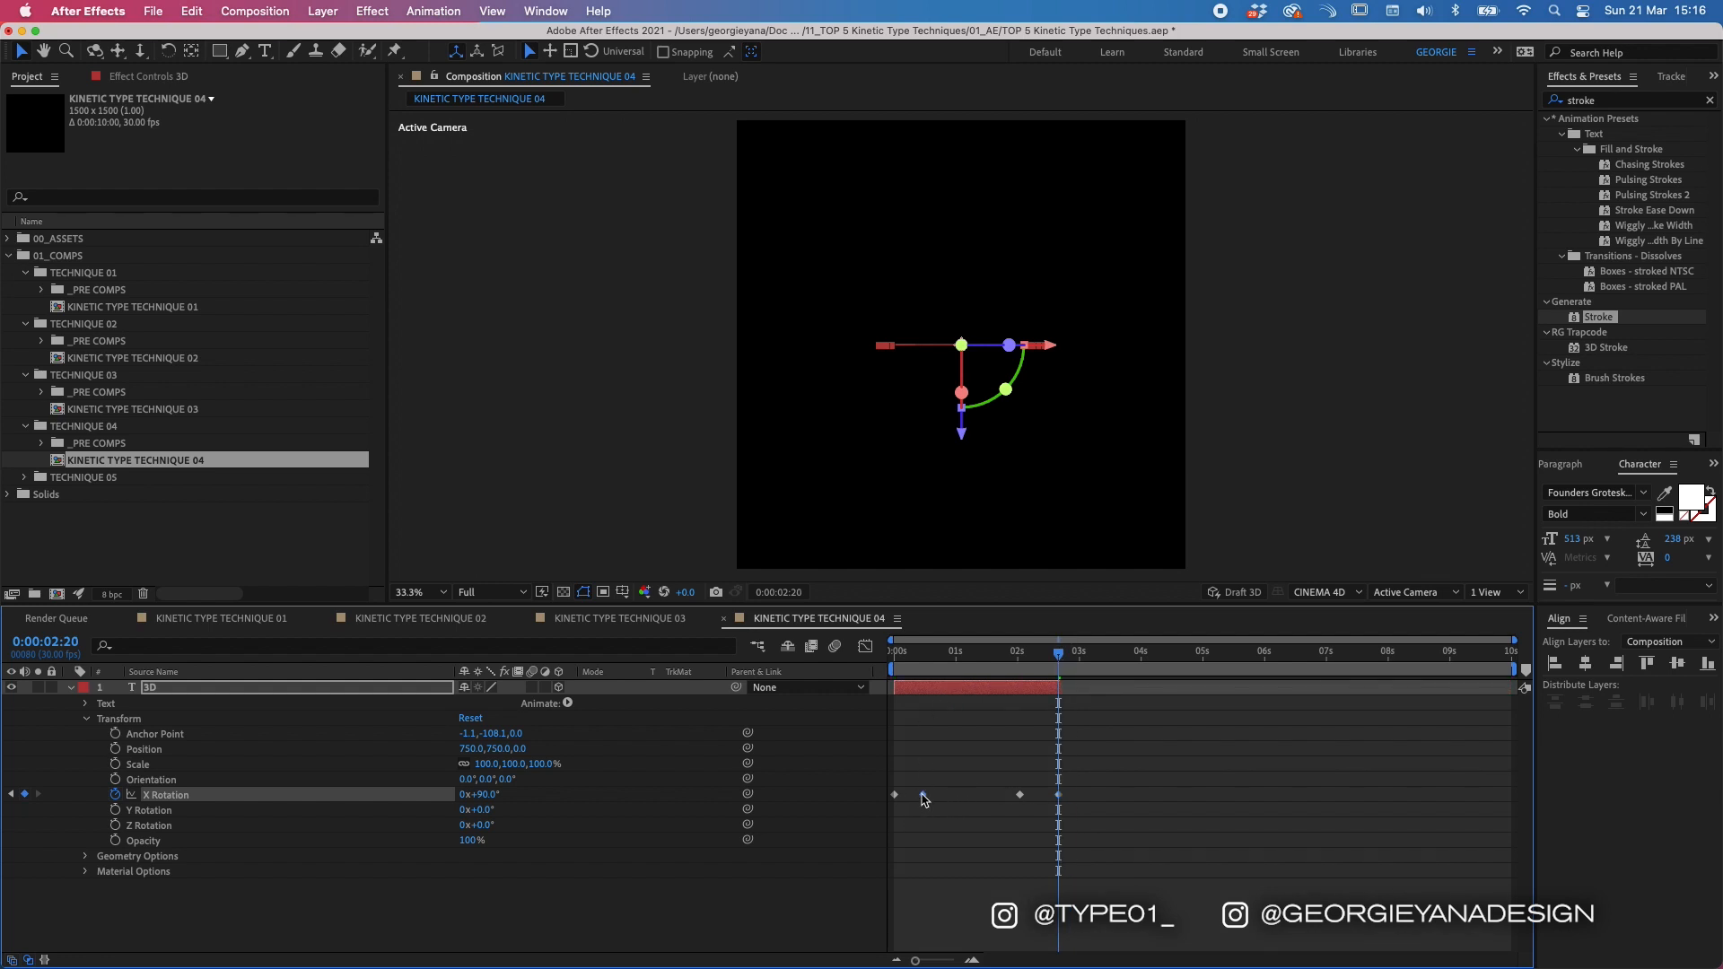
key("shift+F3")
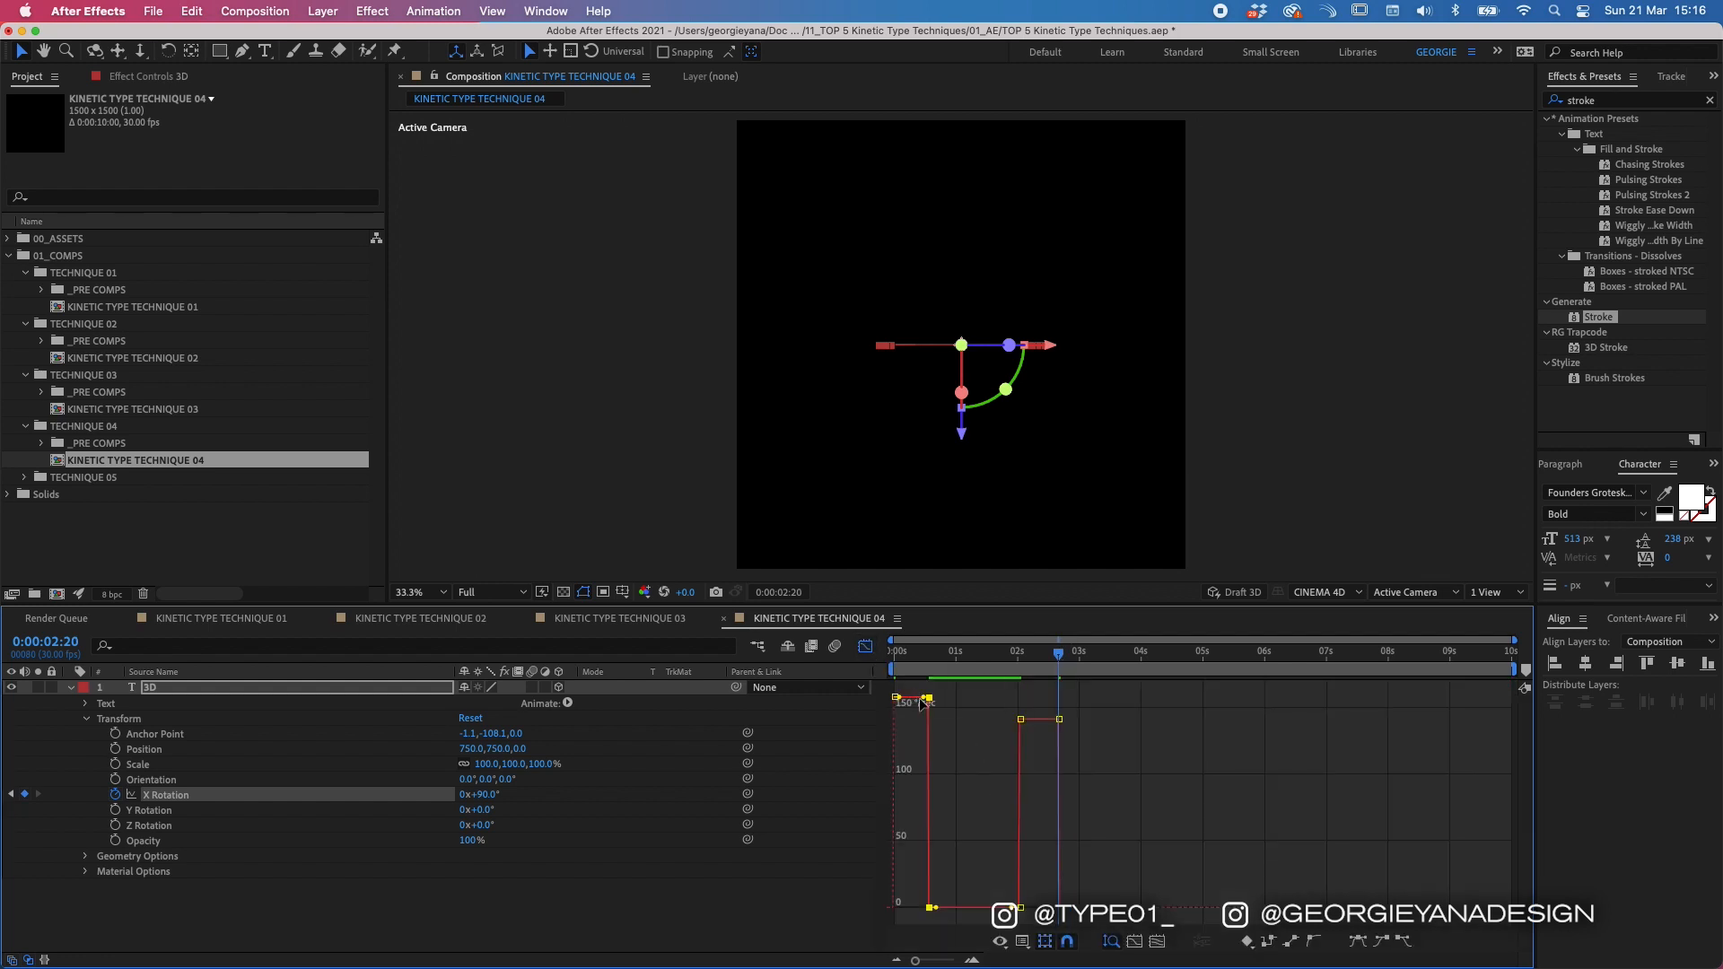
left_click_drag(923, 700, 875, 908)
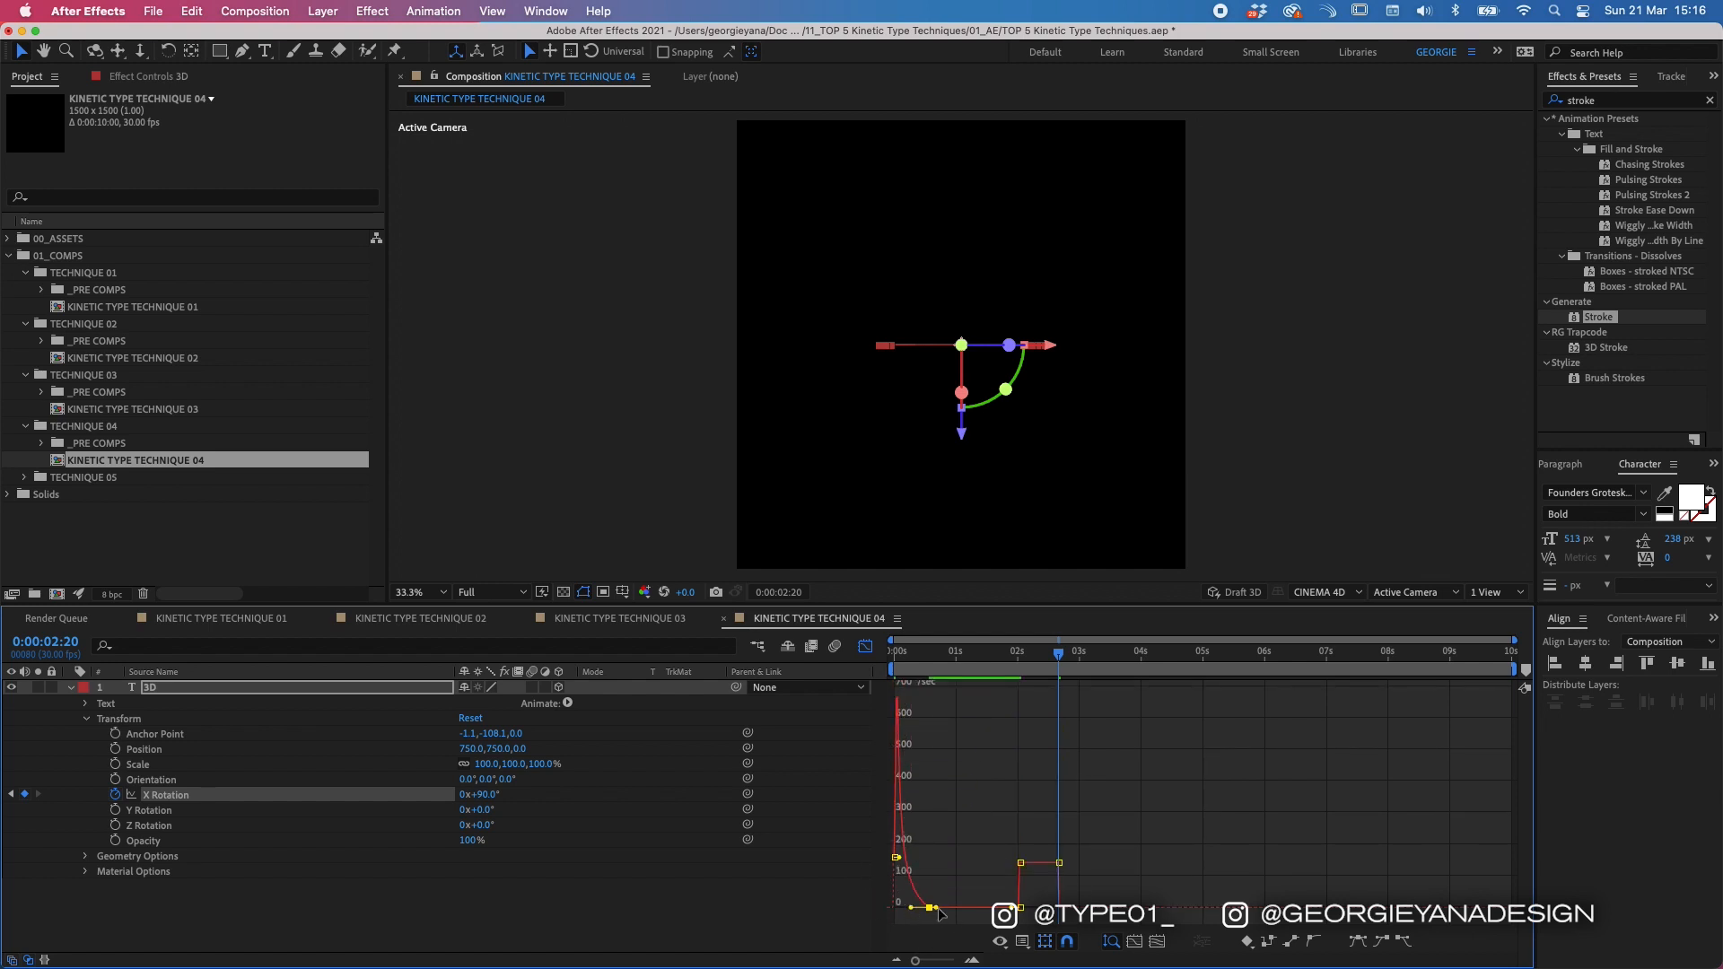
left_click(1025, 865)
left_click_drag(1023, 863, 1136, 877)
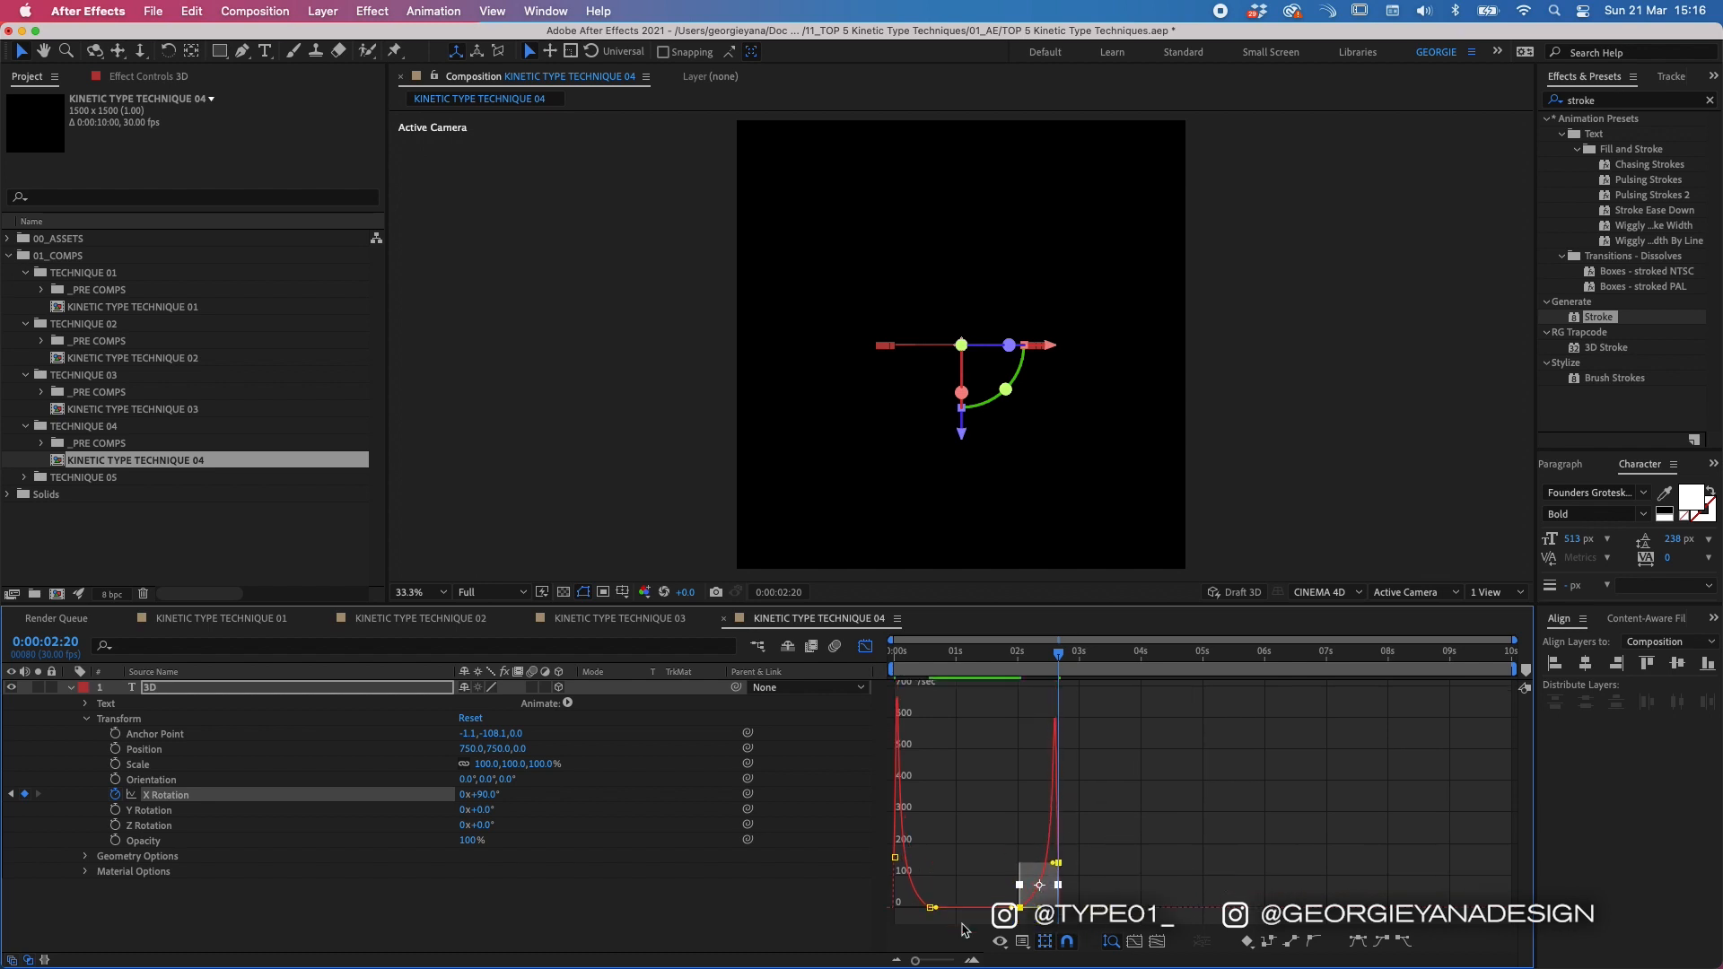
left_click(865, 646)
Step: Preview the 3D text's flip animation from the start
left_click_drag(952, 662, 757, 660)
left_click(928, 854)
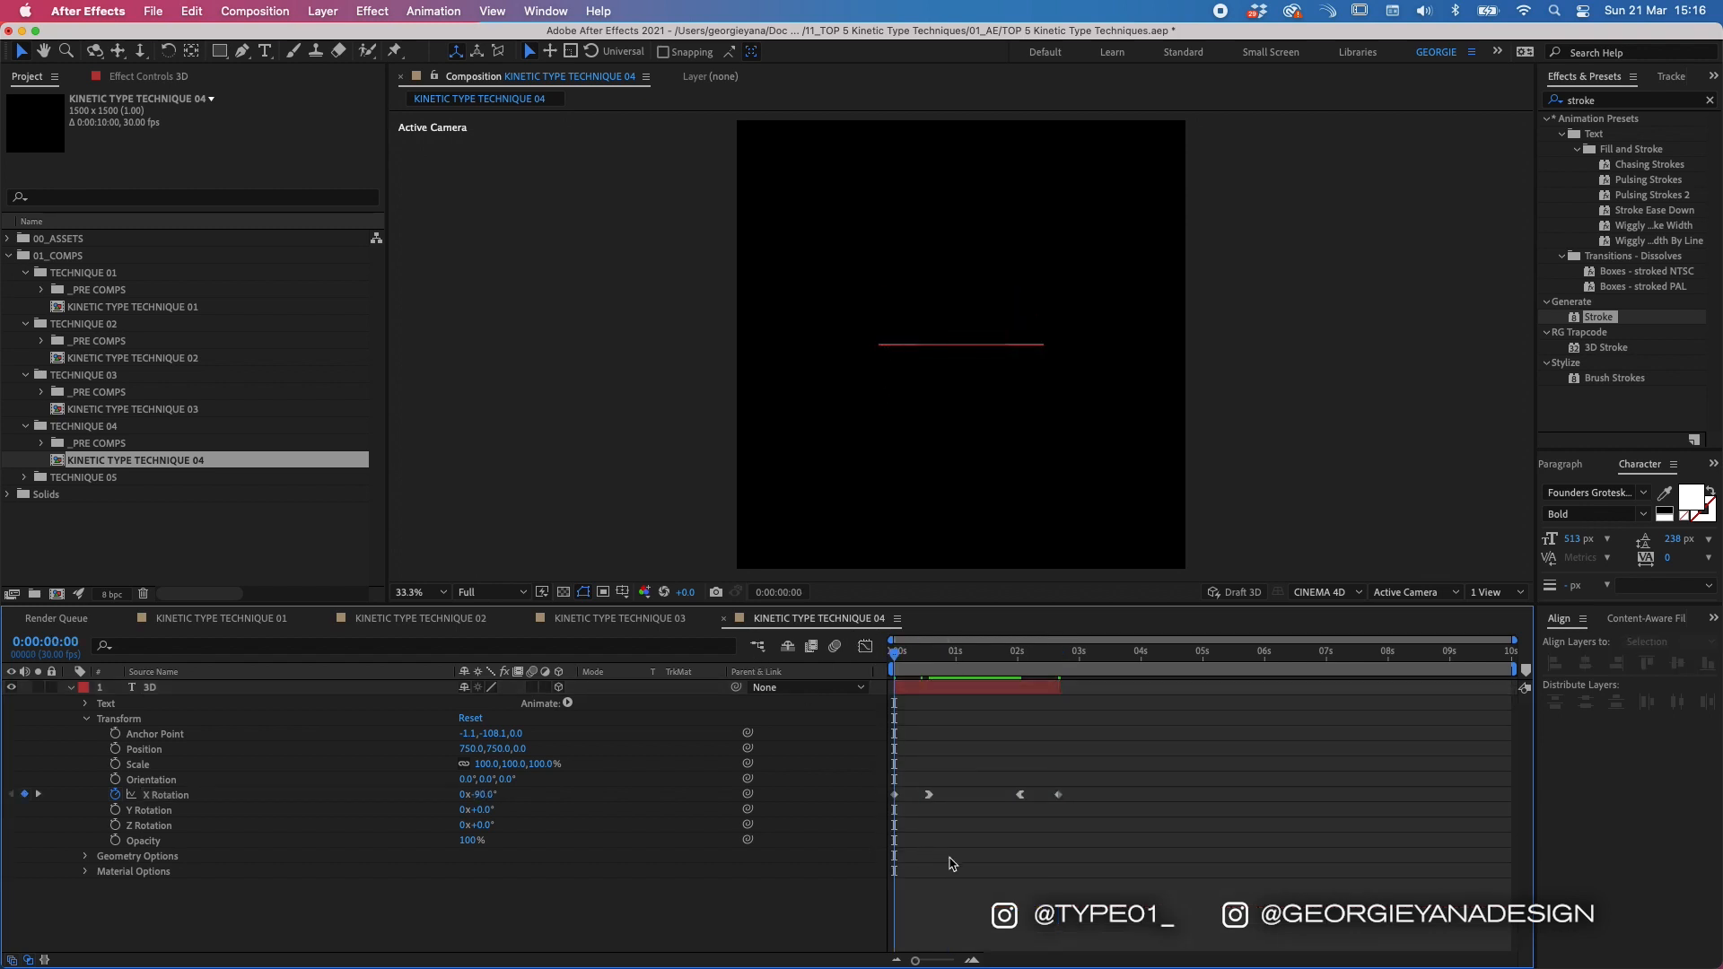
key("space")
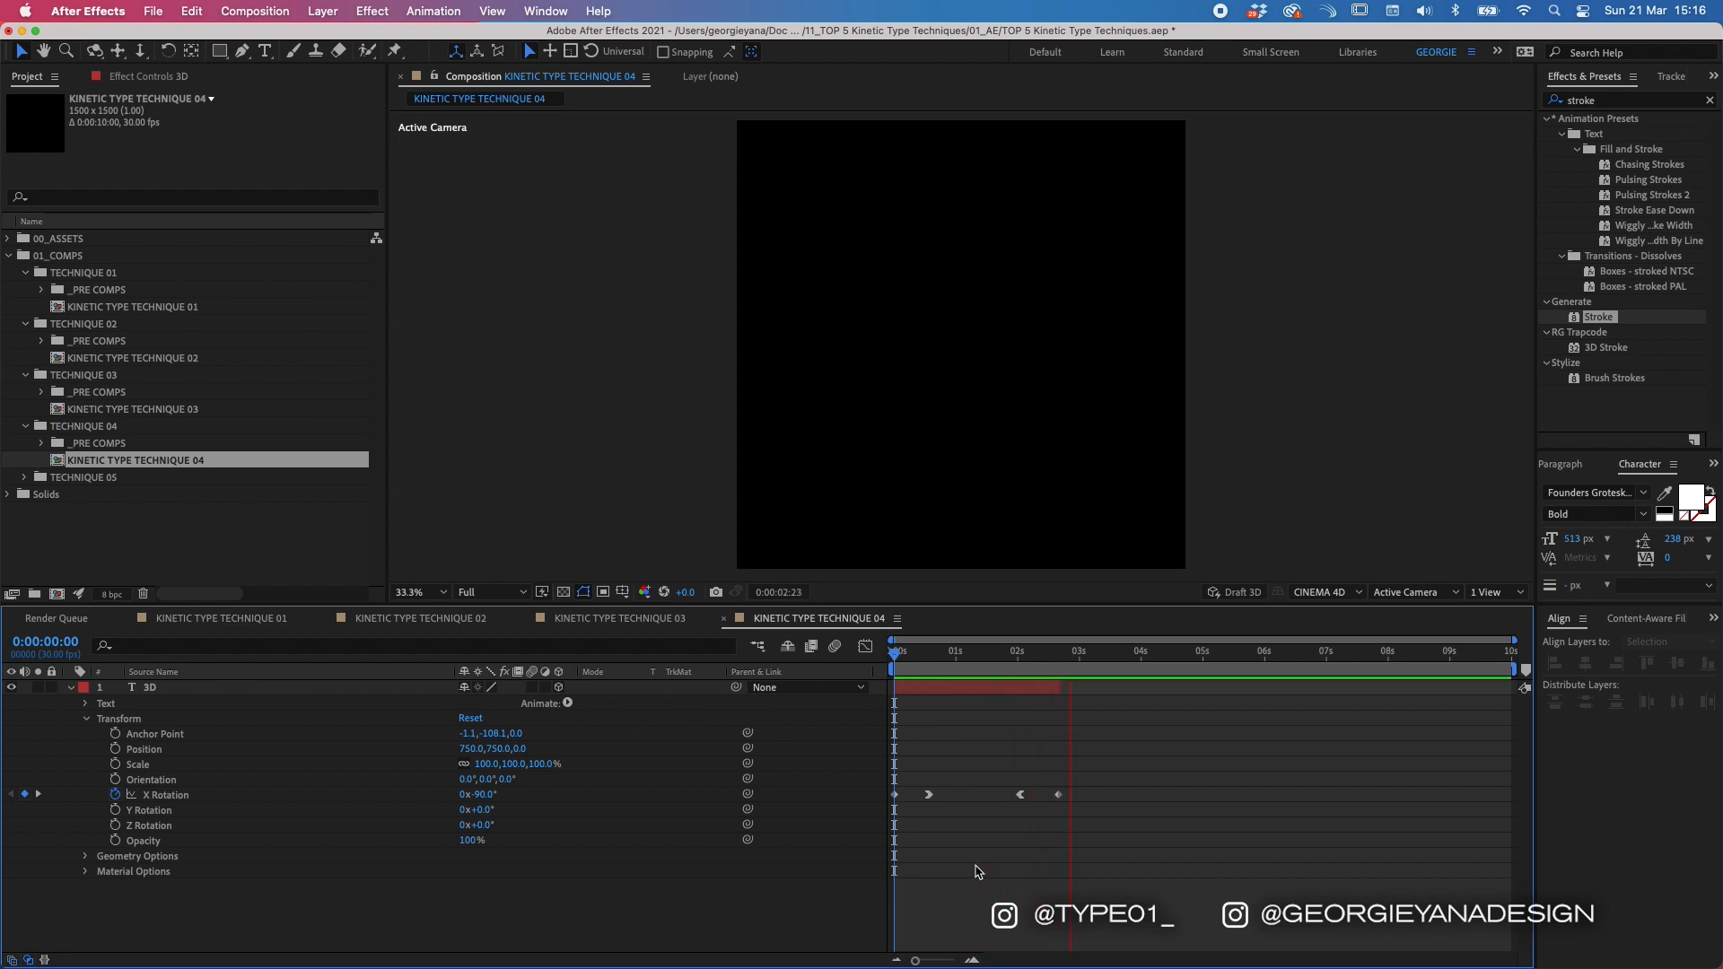
Step: Trim the extra frame off the 3D layer so it ends exactly on the last rotation keyframe at 0:00:02:20
left_click_drag(1032, 652, 1061, 652)
left_click(1059, 689)
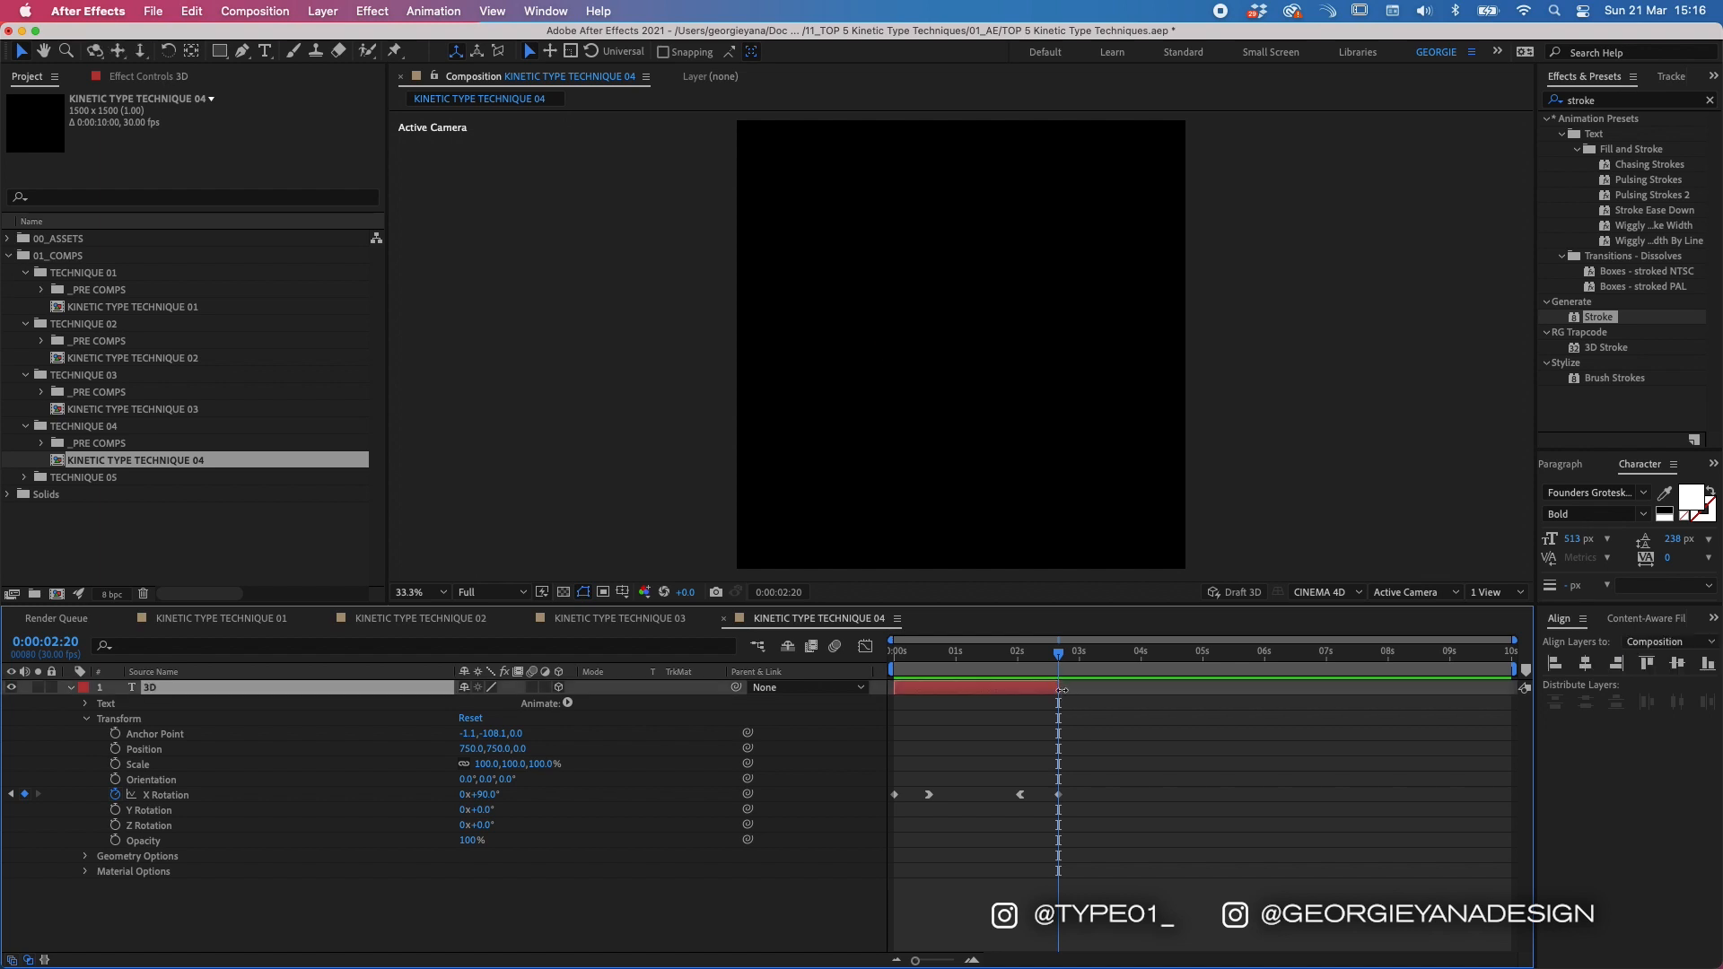
key("Home")
left_click(981, 872)
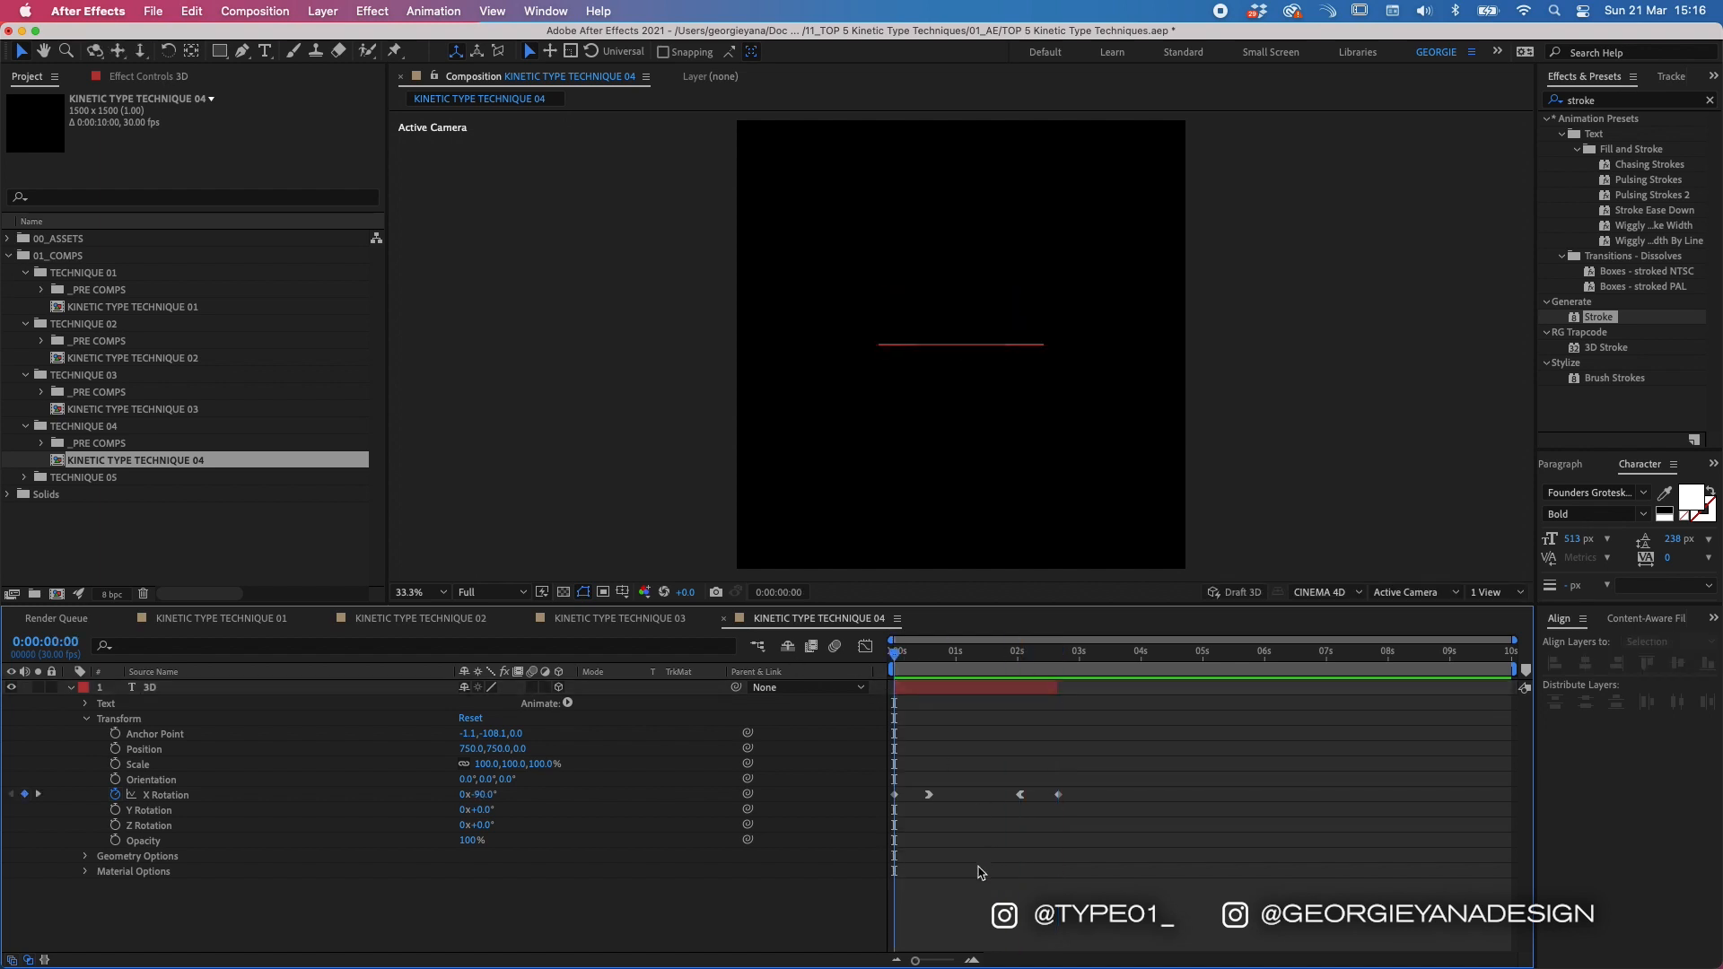
Step: Duplicate the 3D layer and start the copy at 0:00:02:20, directly after the original
left_click_drag(1025, 653, 1059, 652)
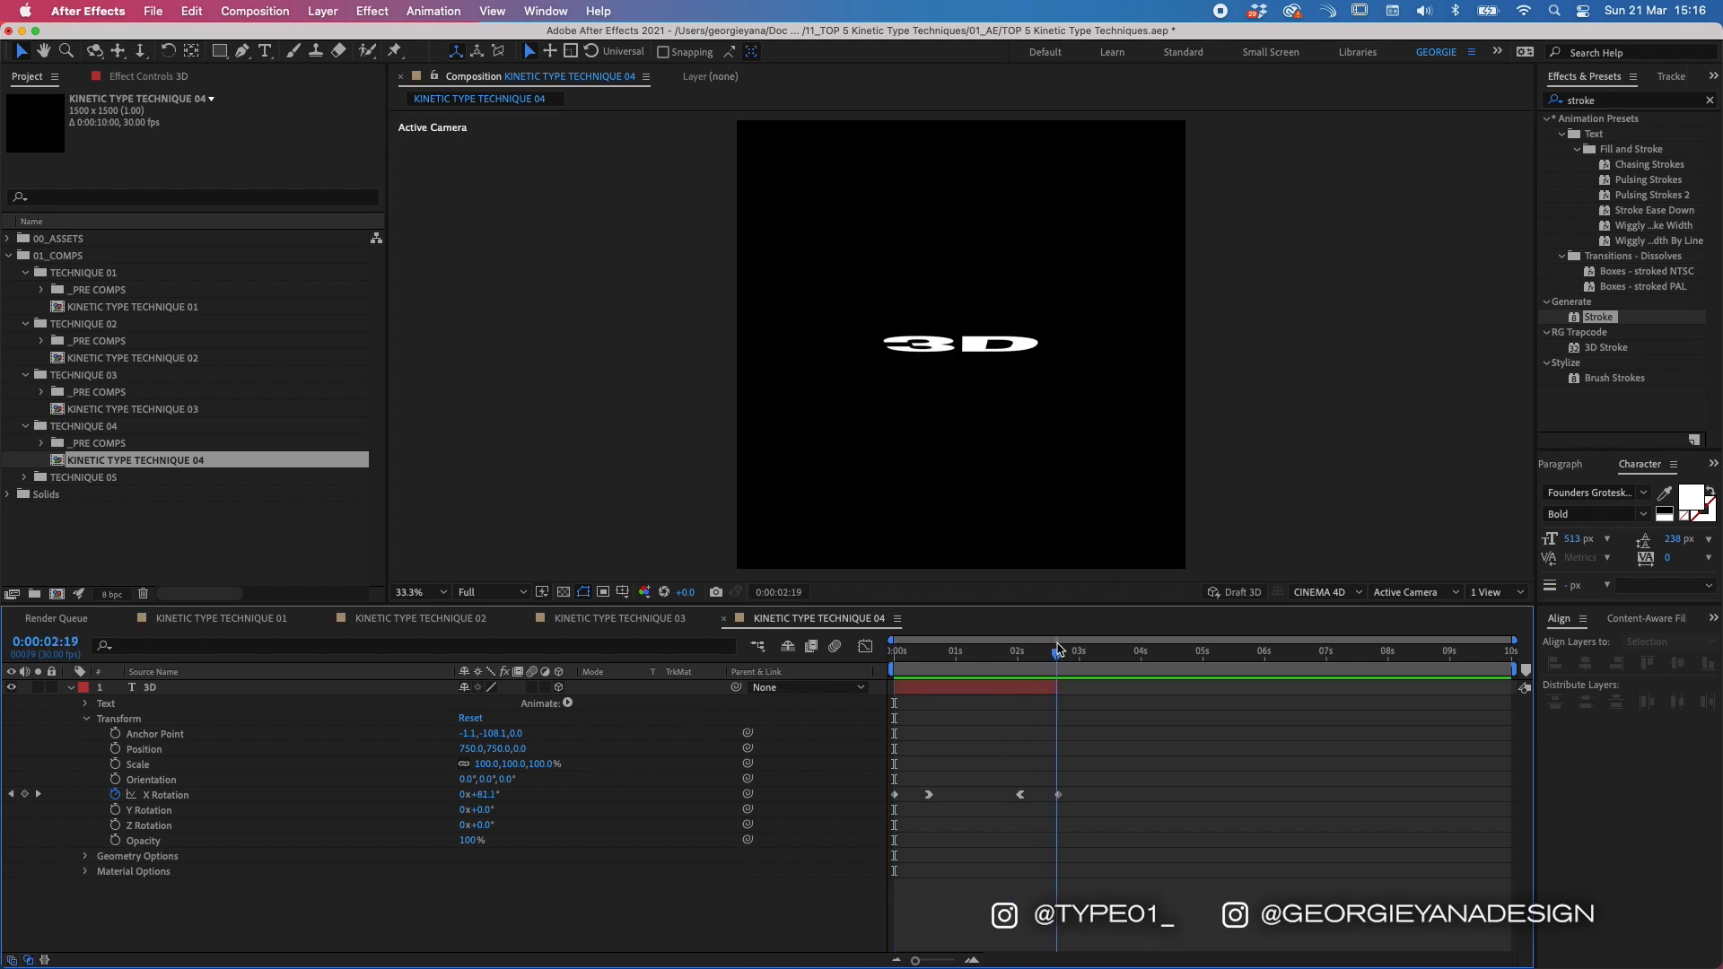
left_click(1020, 689)
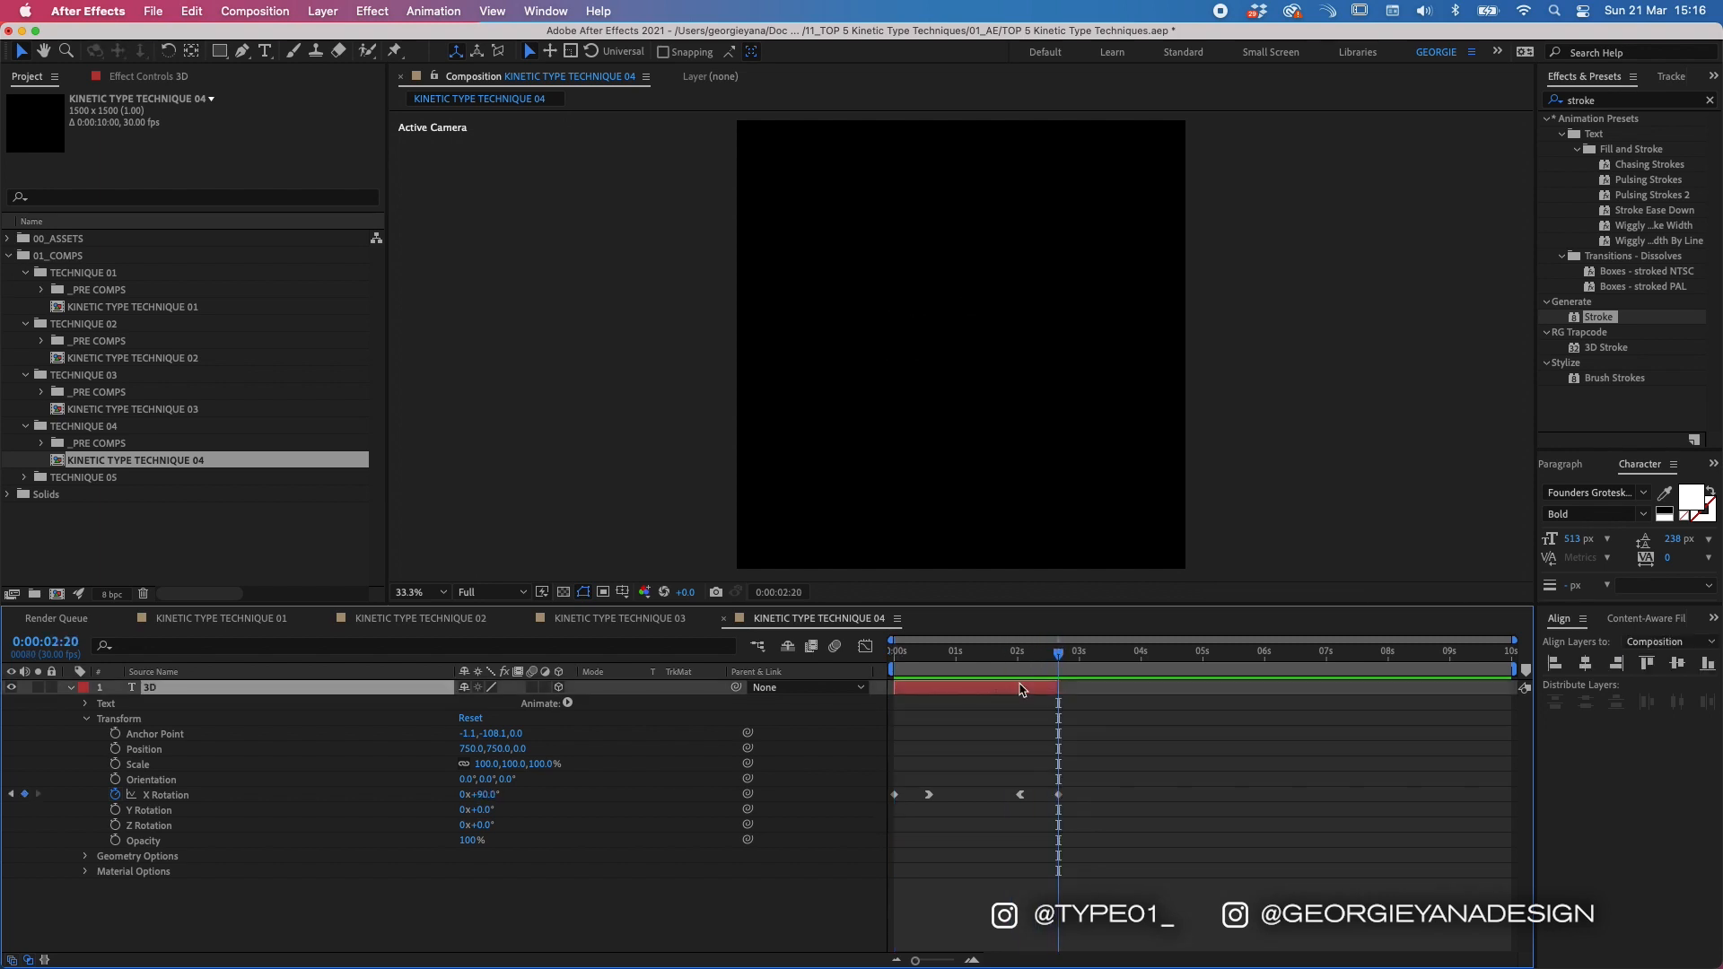
key("super+d")
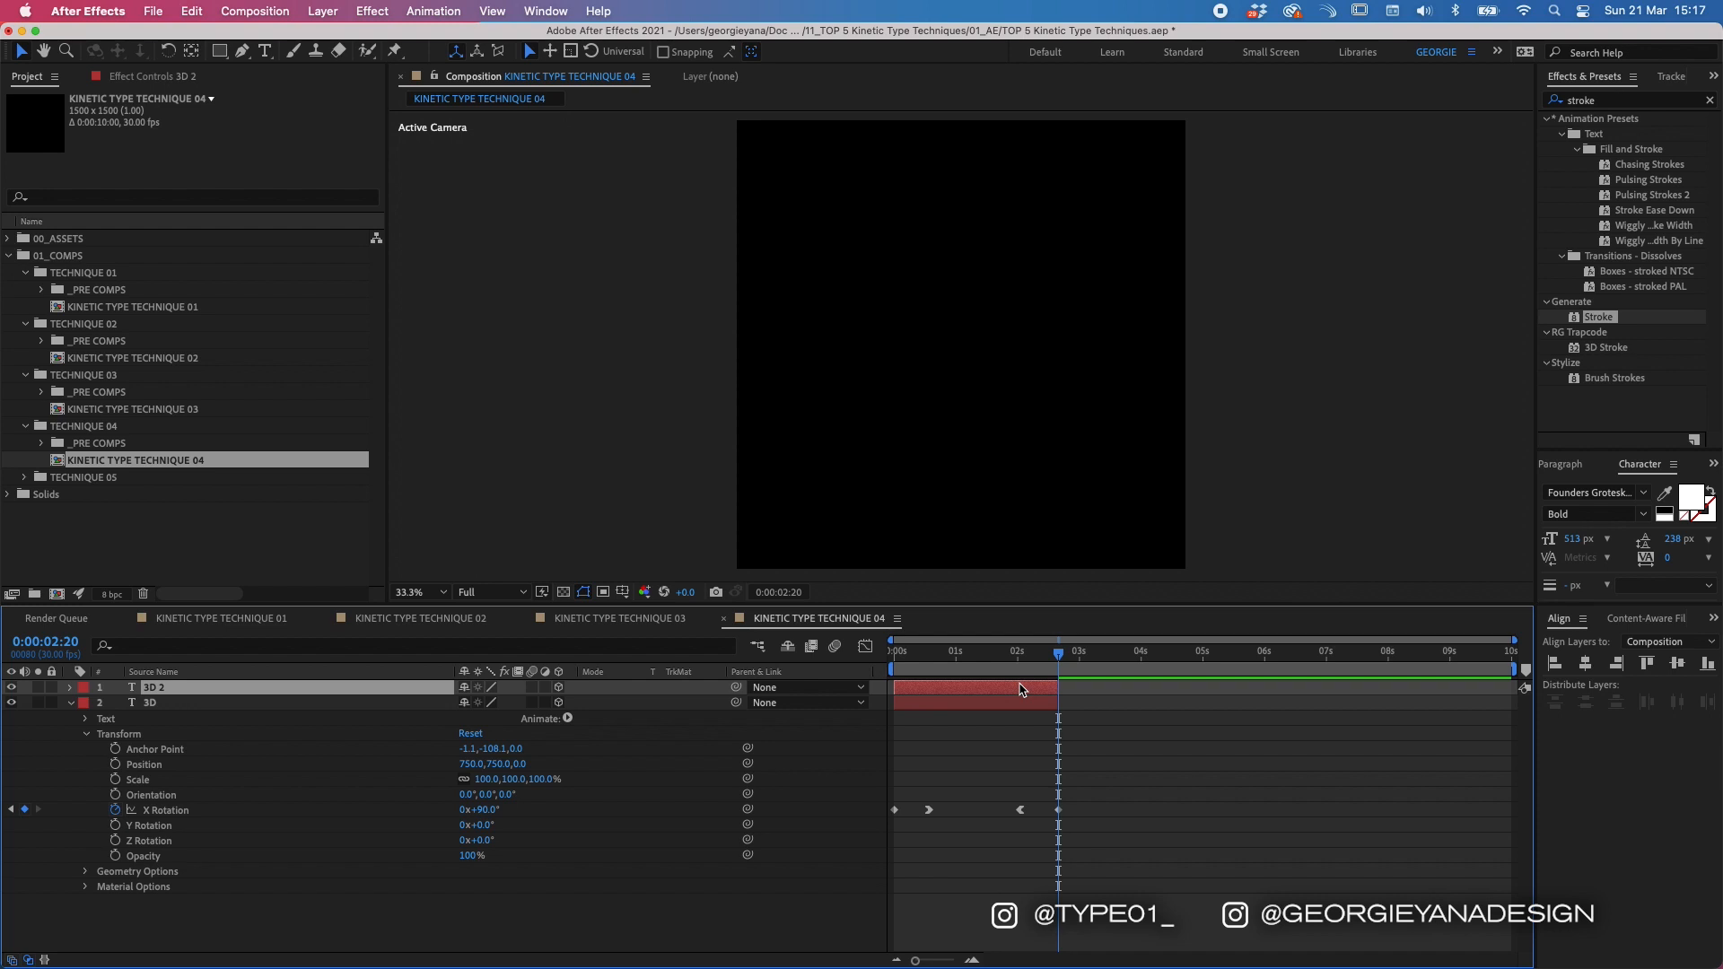
key("bracketleft")
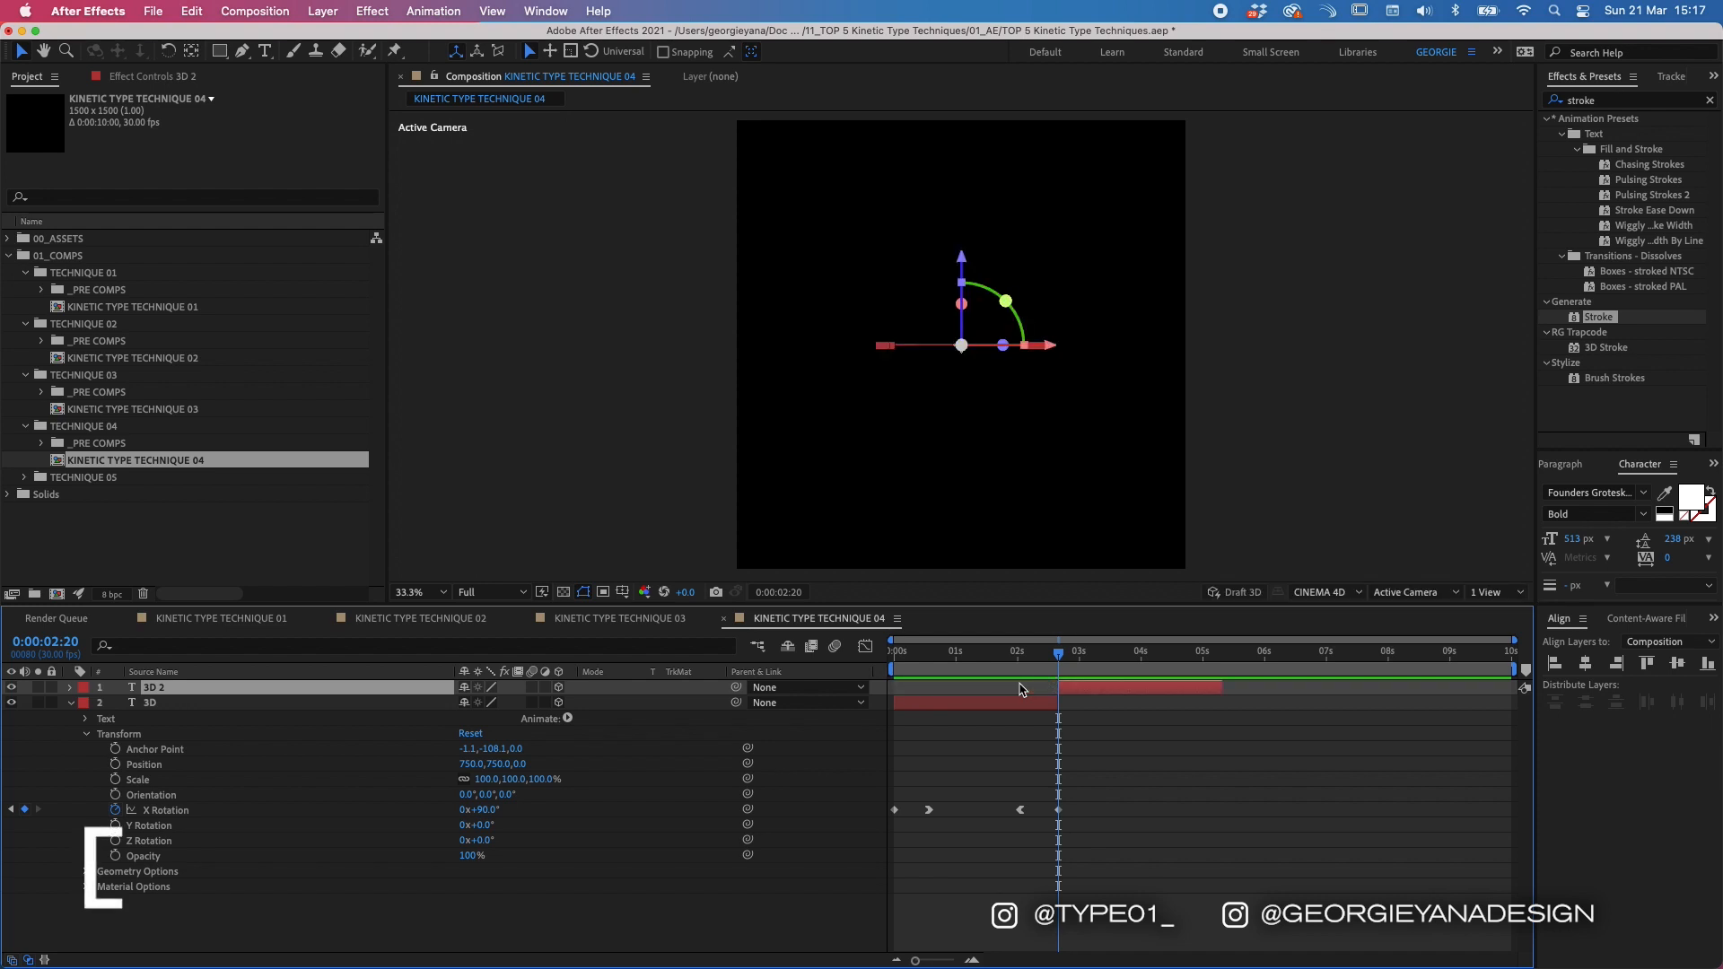
Step: Change the duplicated layer's text to 2D
left_click_drag(1059, 652, 1126, 652)
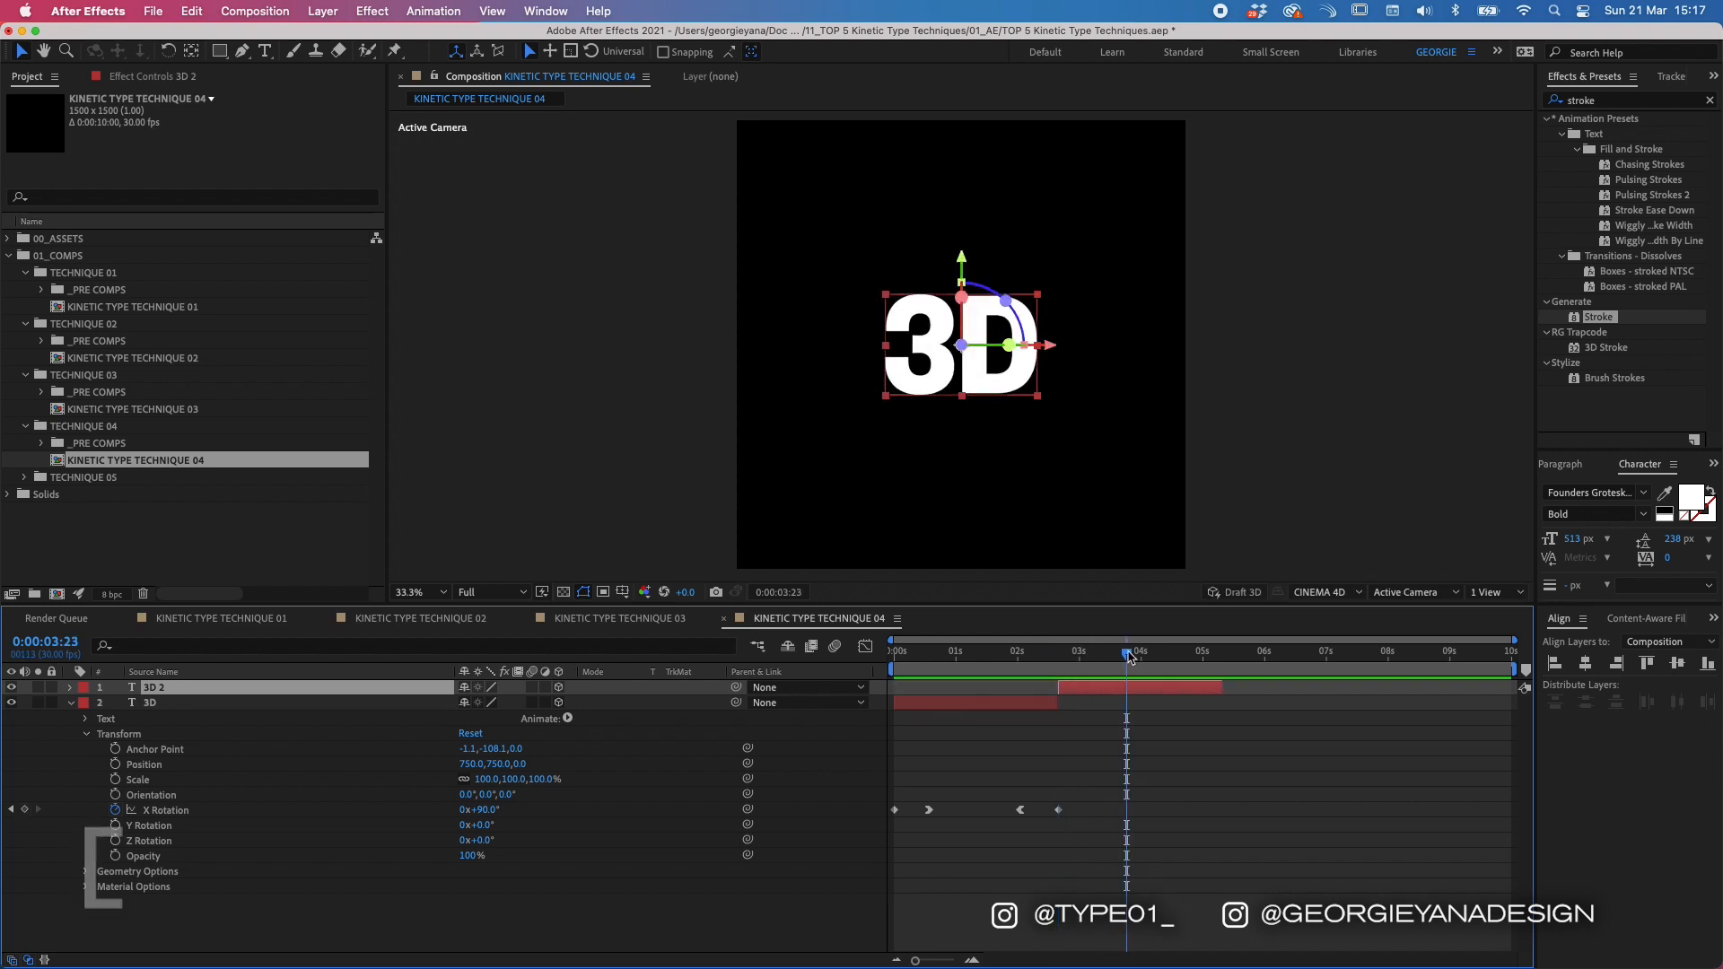
left_click(1154, 718)
left_click(1155, 687)
key("ctrl+t")
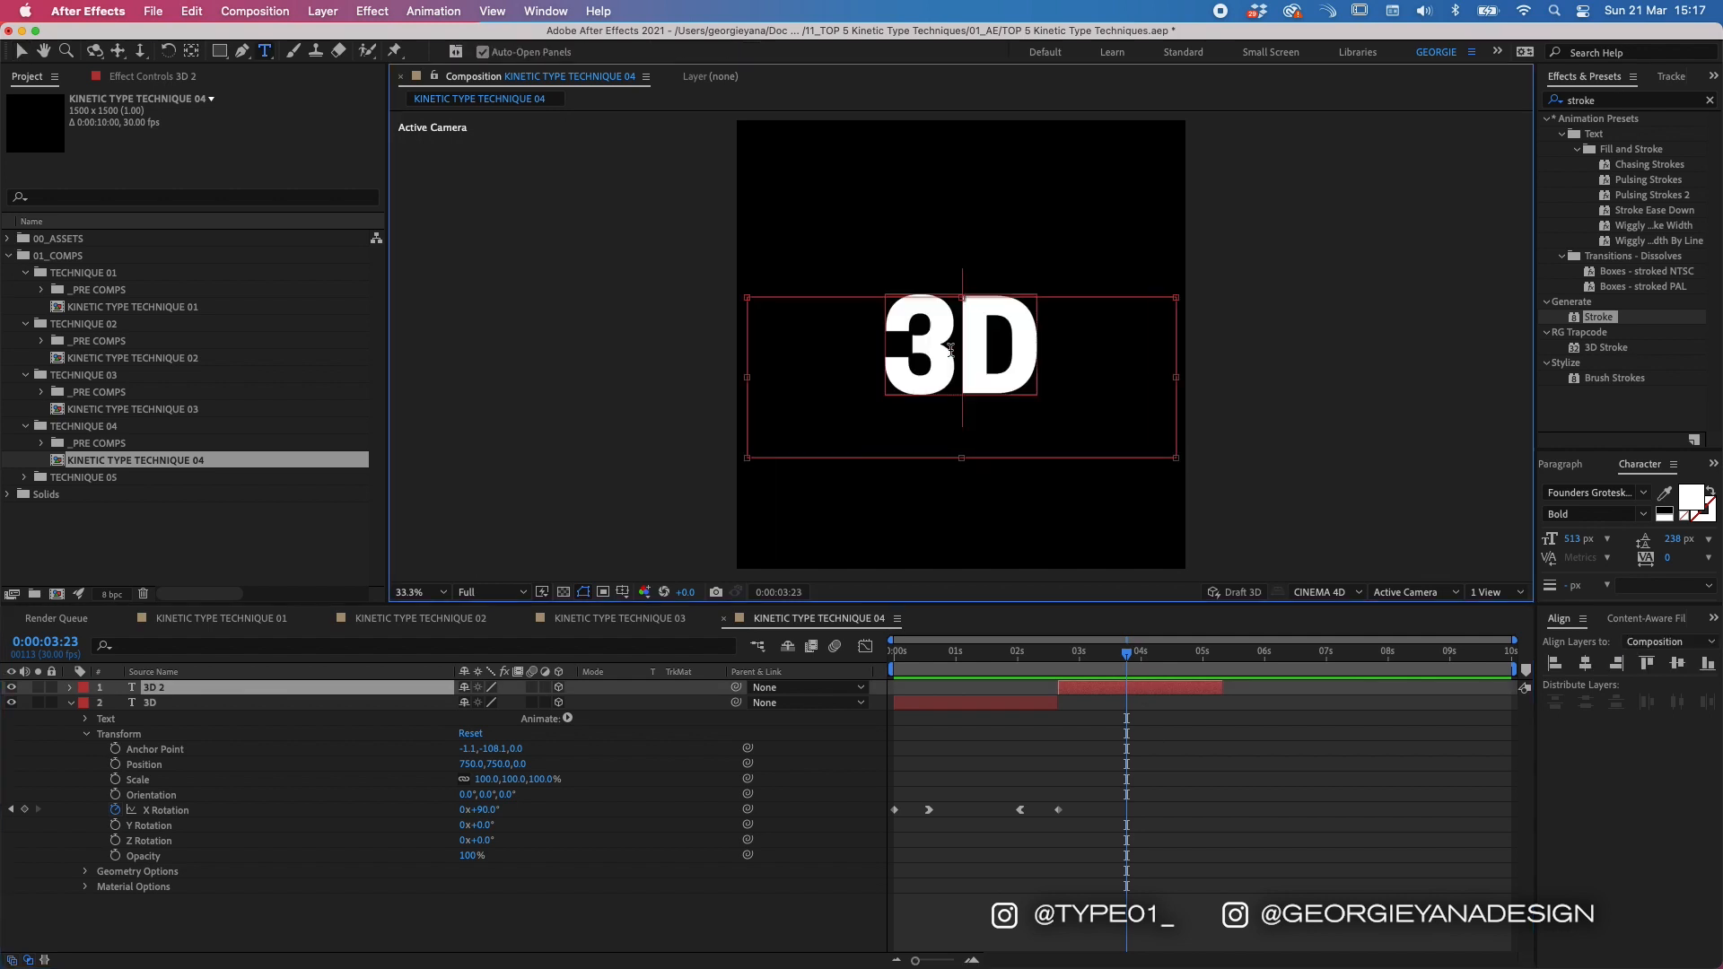
type("2")
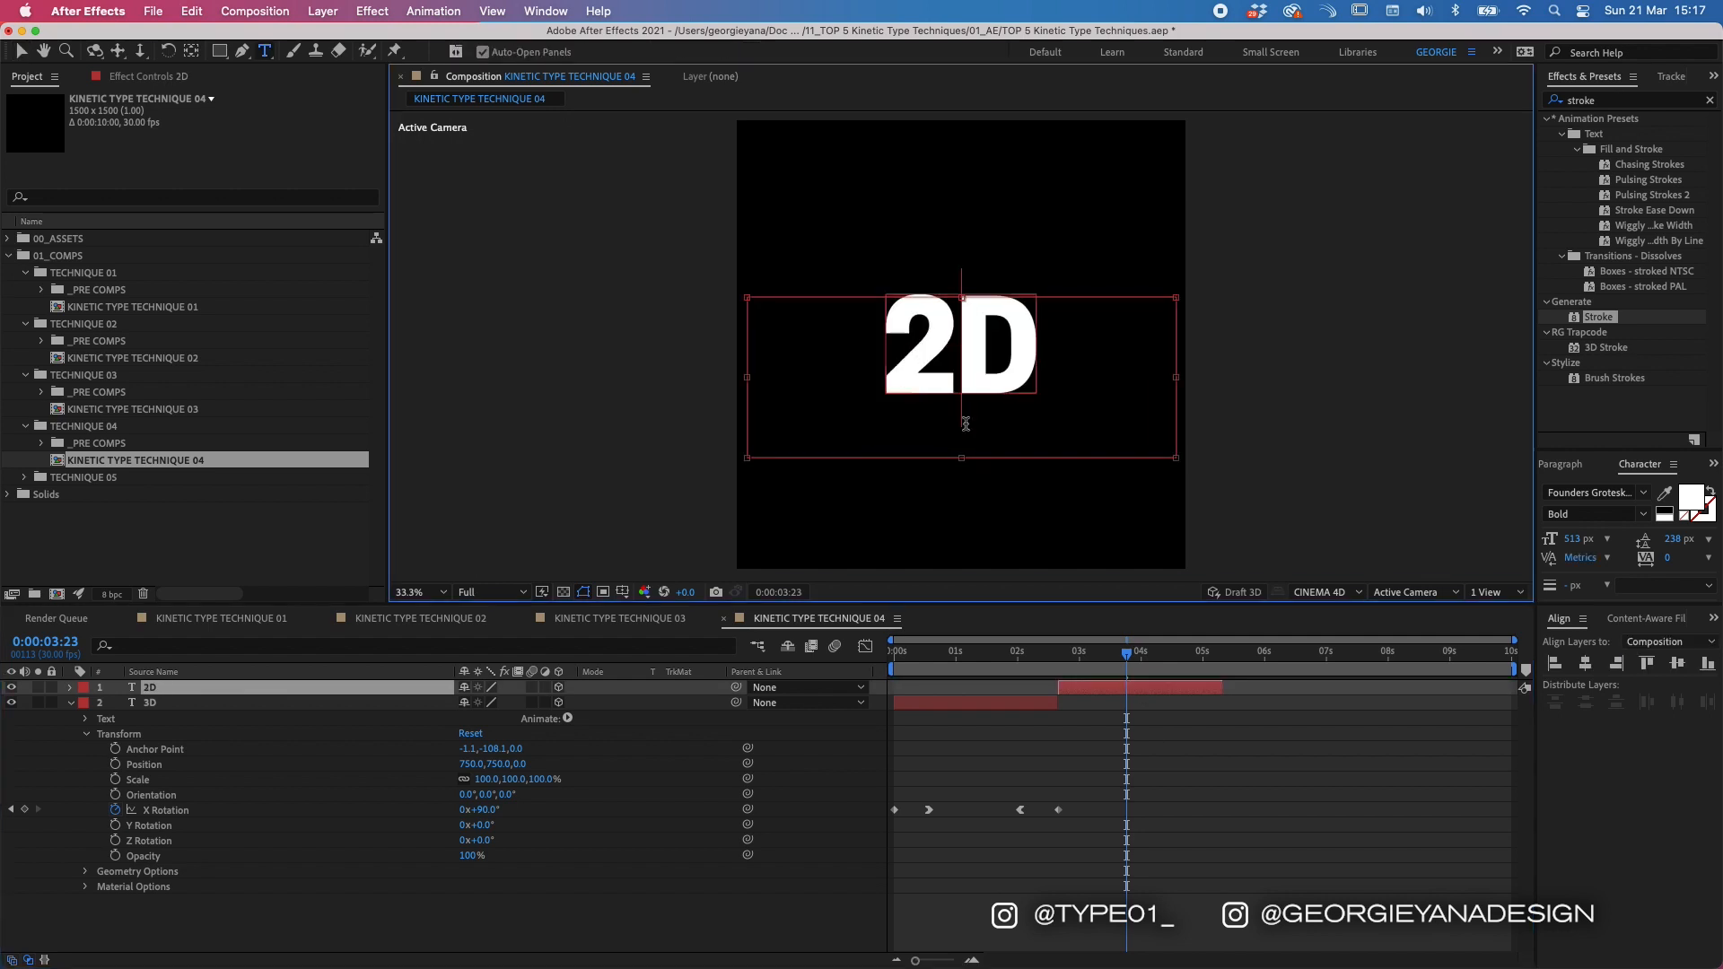
Step: End the work area at the 2D layer's end, around 0:00:05:09, and preview the flip from 3D to 2D
left_click(1227, 656)
left_click(1222, 655)
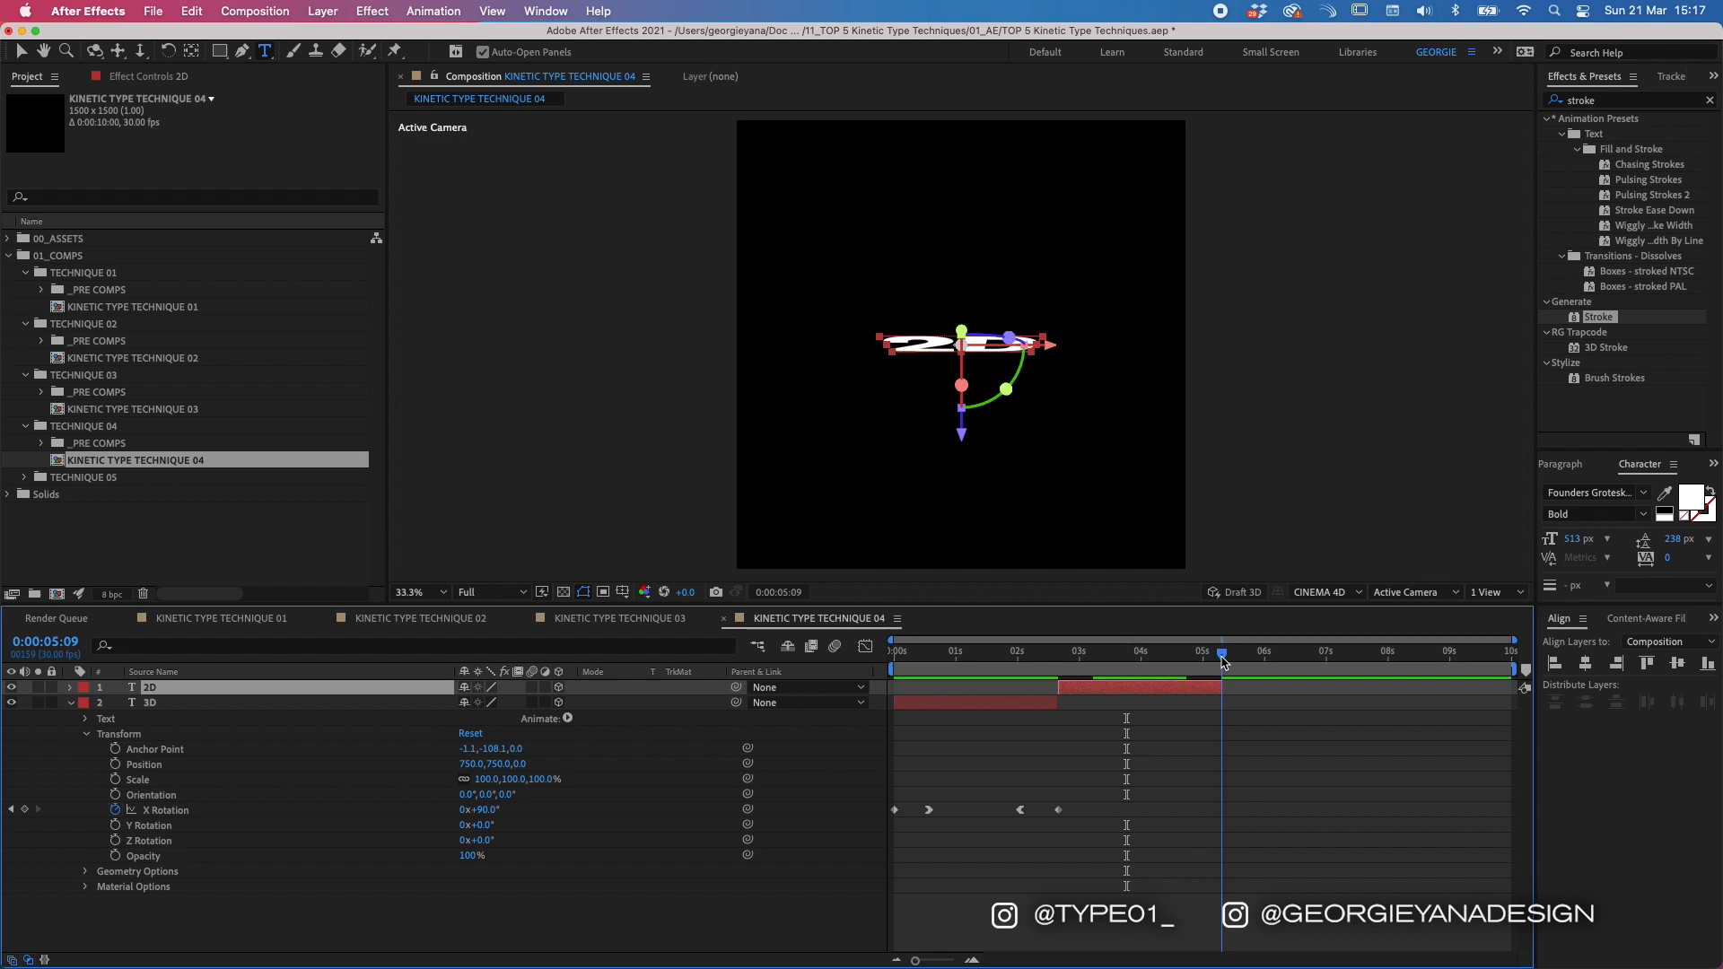
left_click_drag(1222, 661, 1221, 661)
left_click_drag(1093, 654, 611, 655)
left_click(1032, 878)
key("space")
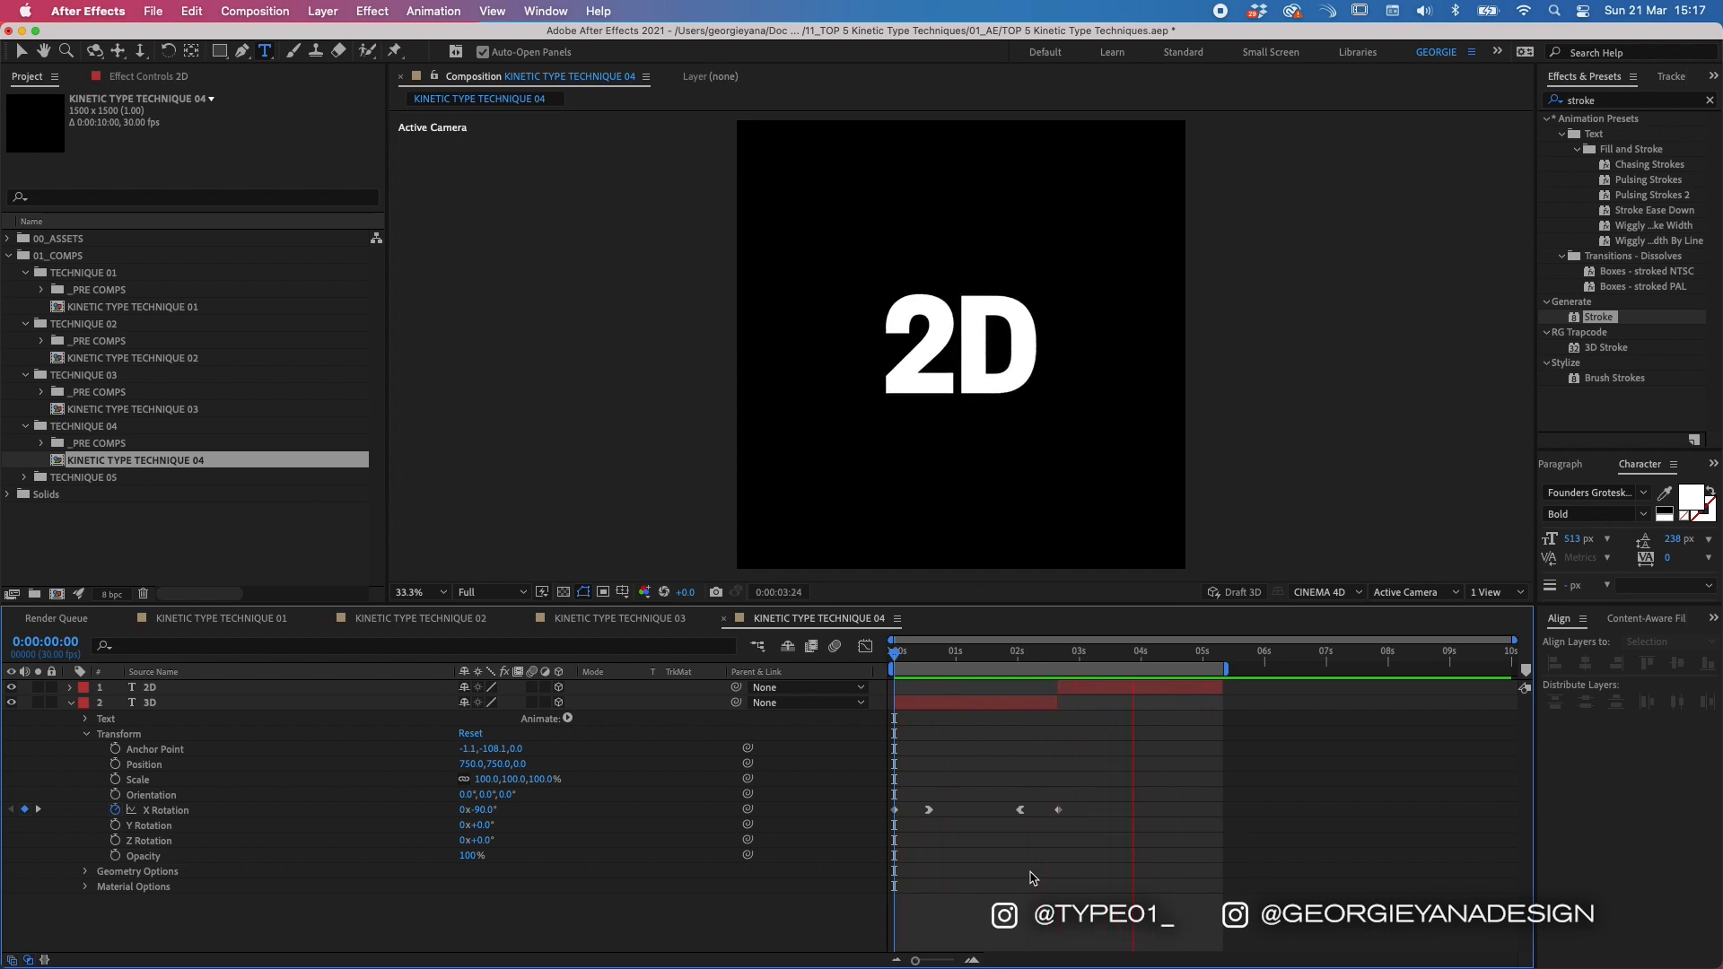
Step: Set the 3D layer's Extrusion Depth to 100 in its Geometry Options
left_click(986, 652)
left_click(975, 706)
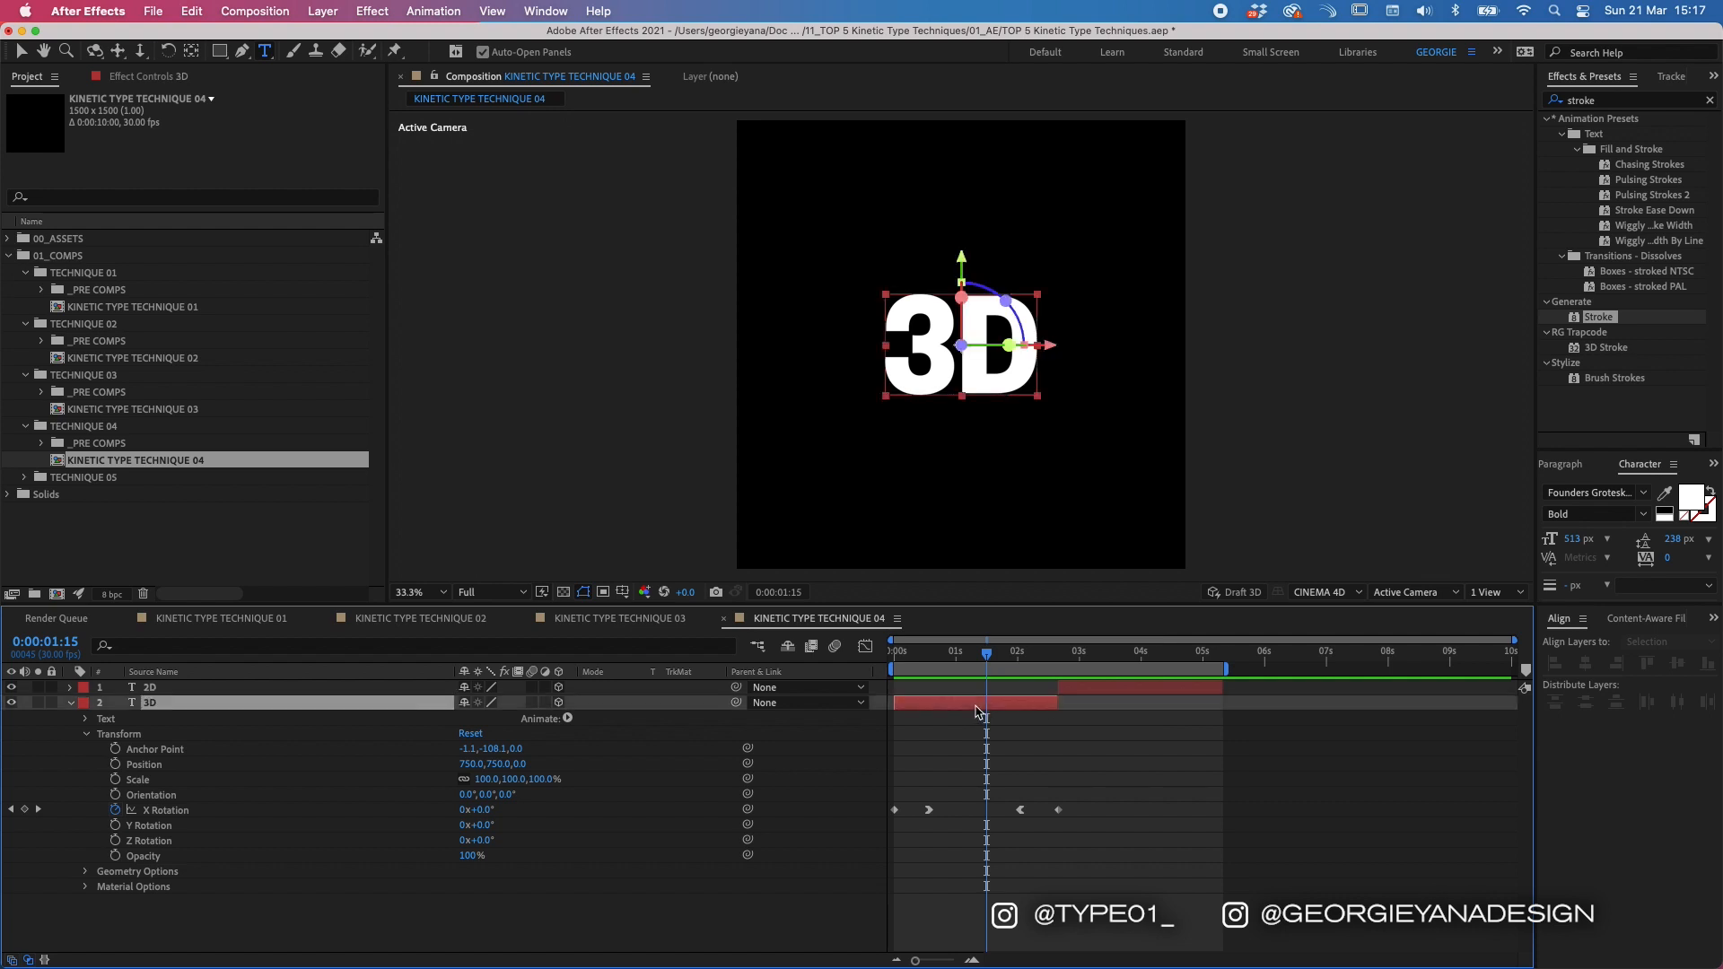
left_click(86, 735)
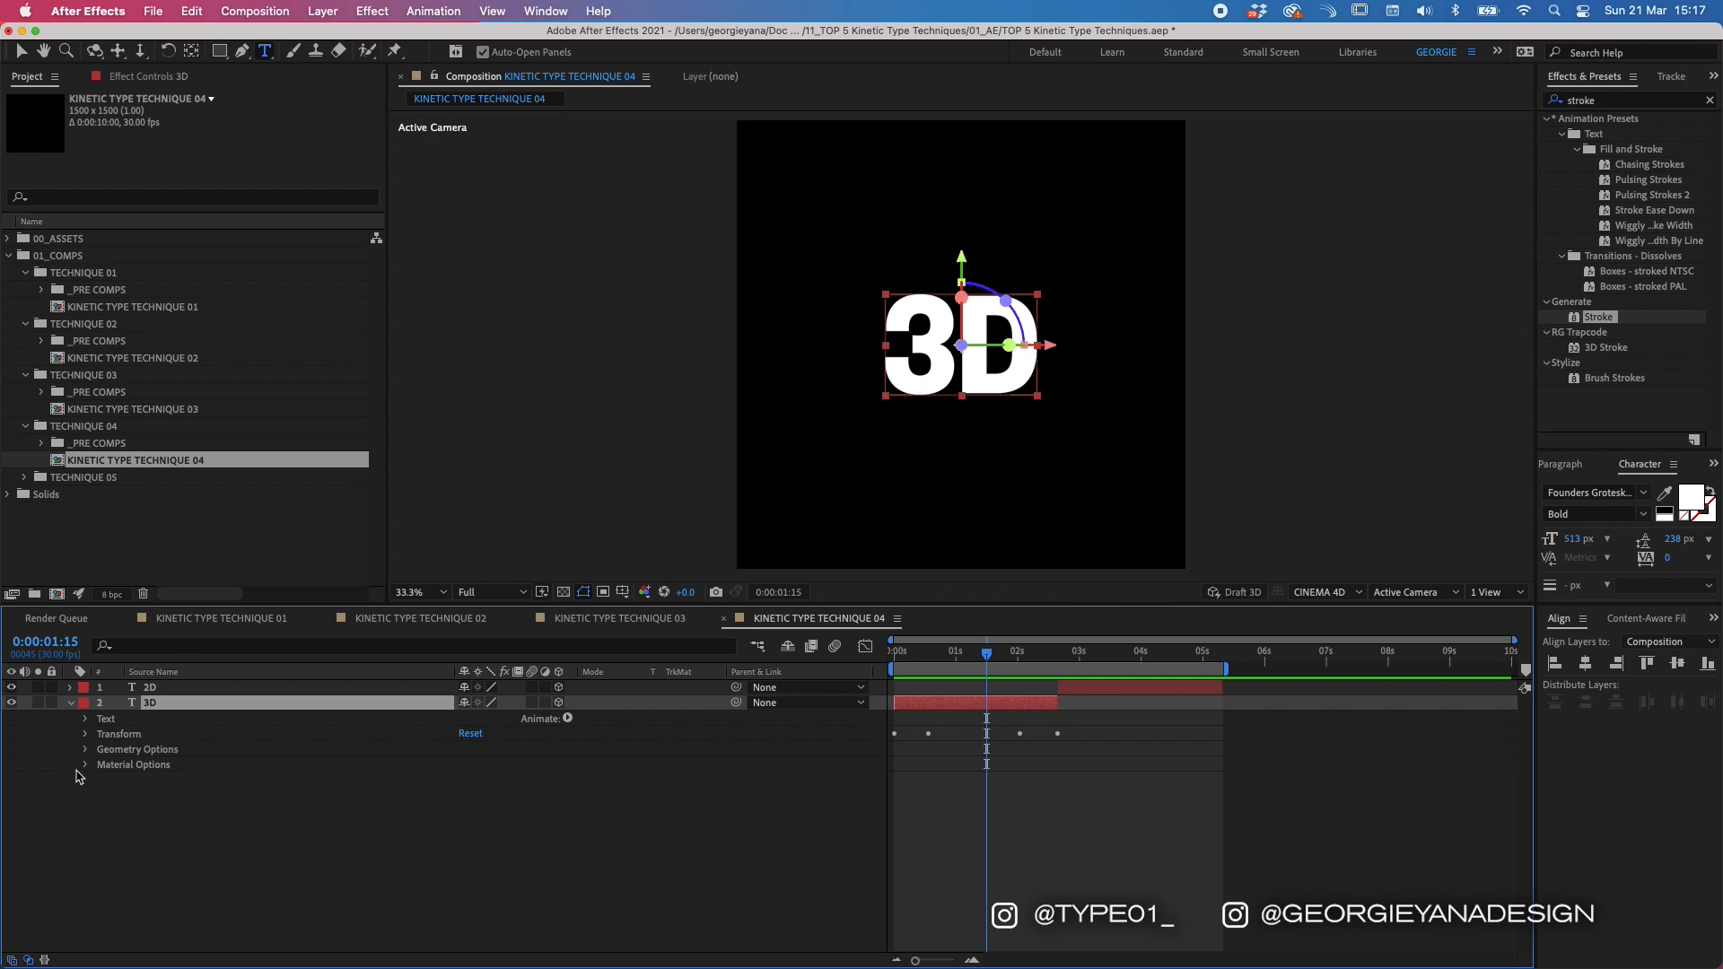
left_click(86, 751)
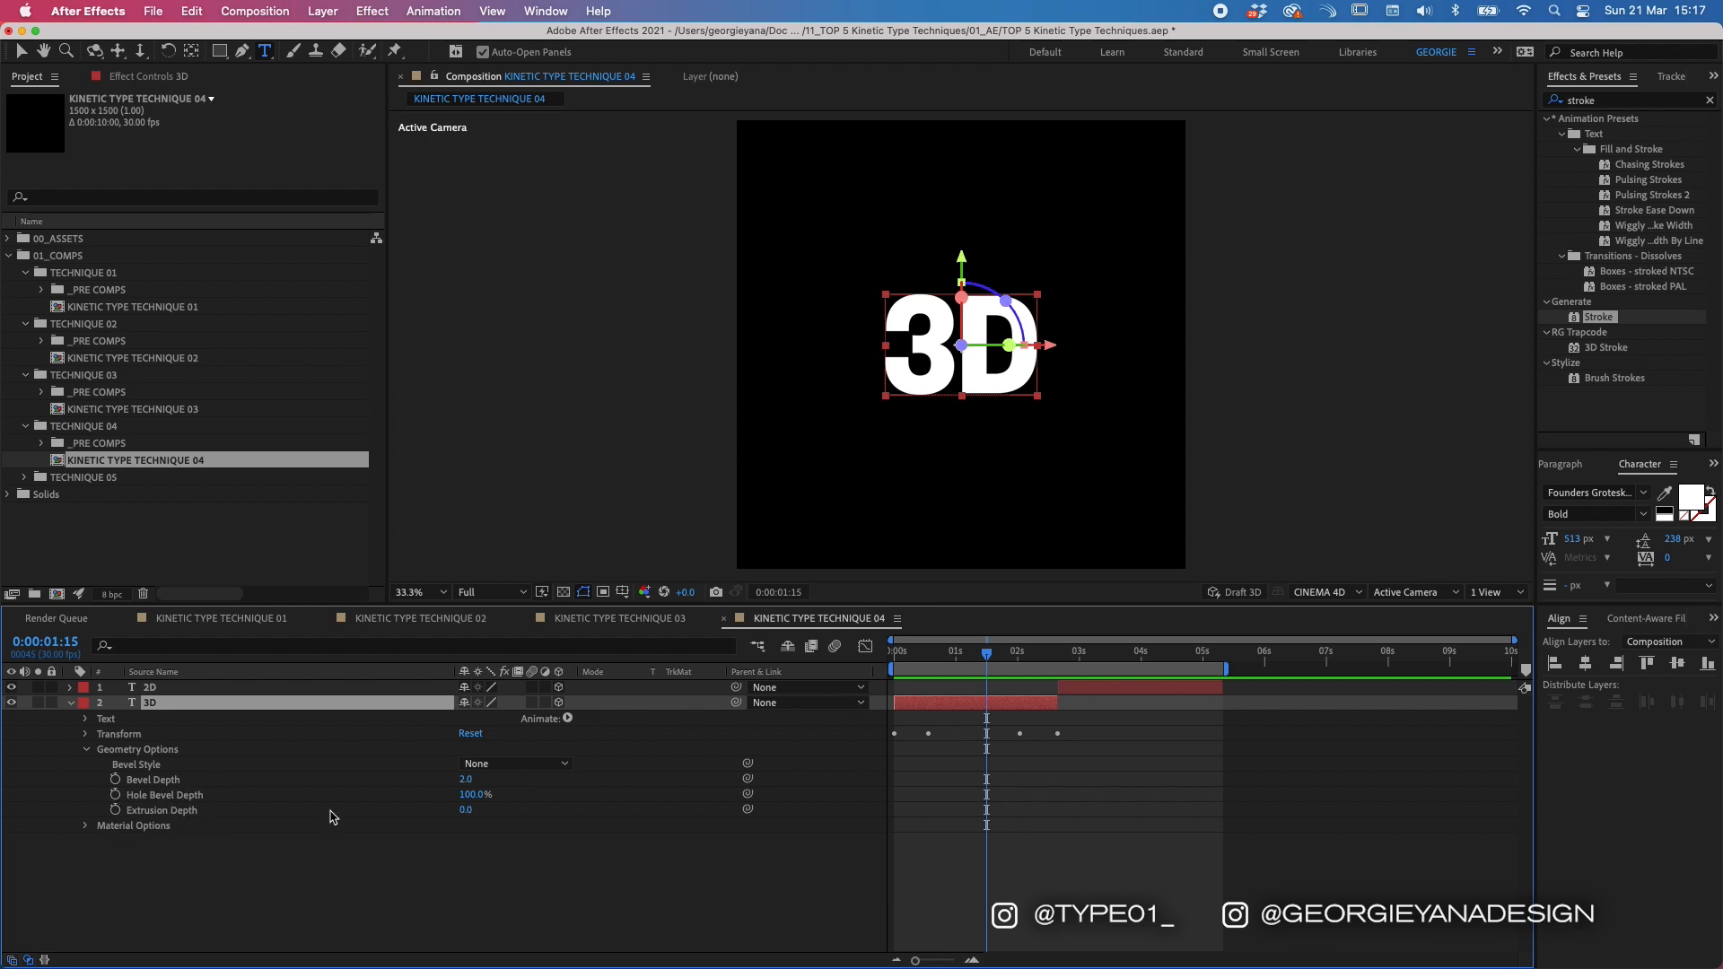
left_click(465, 810)
type("20")
key("Return")
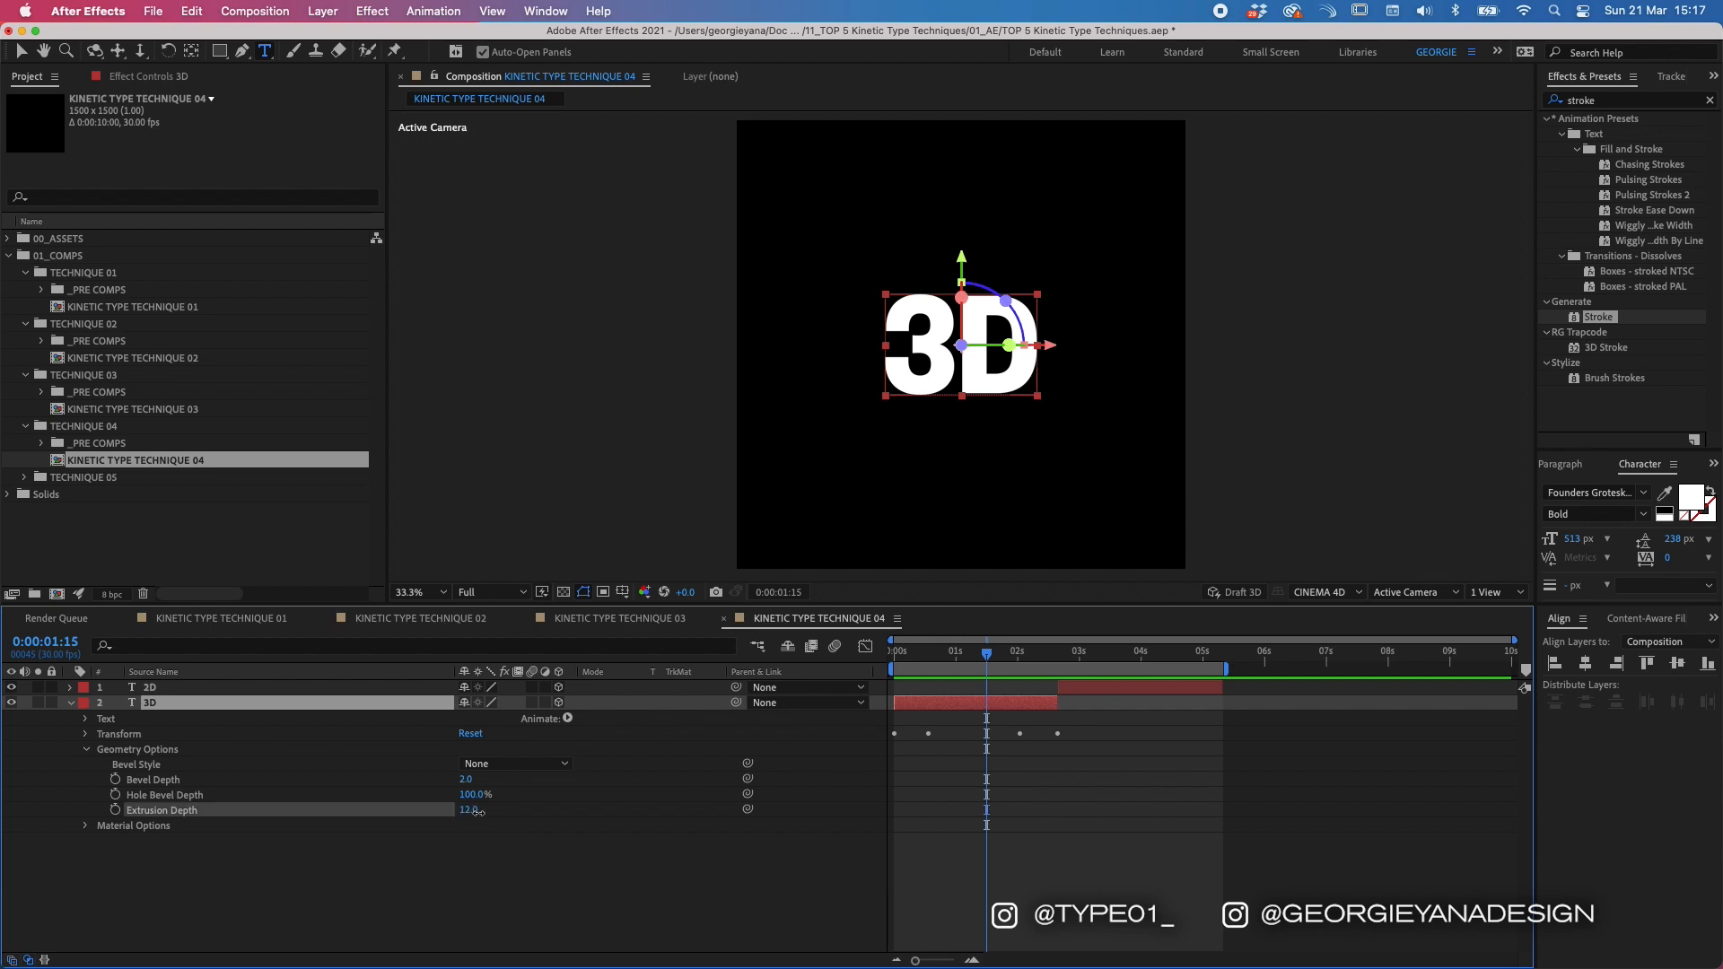
left_click(468, 810)
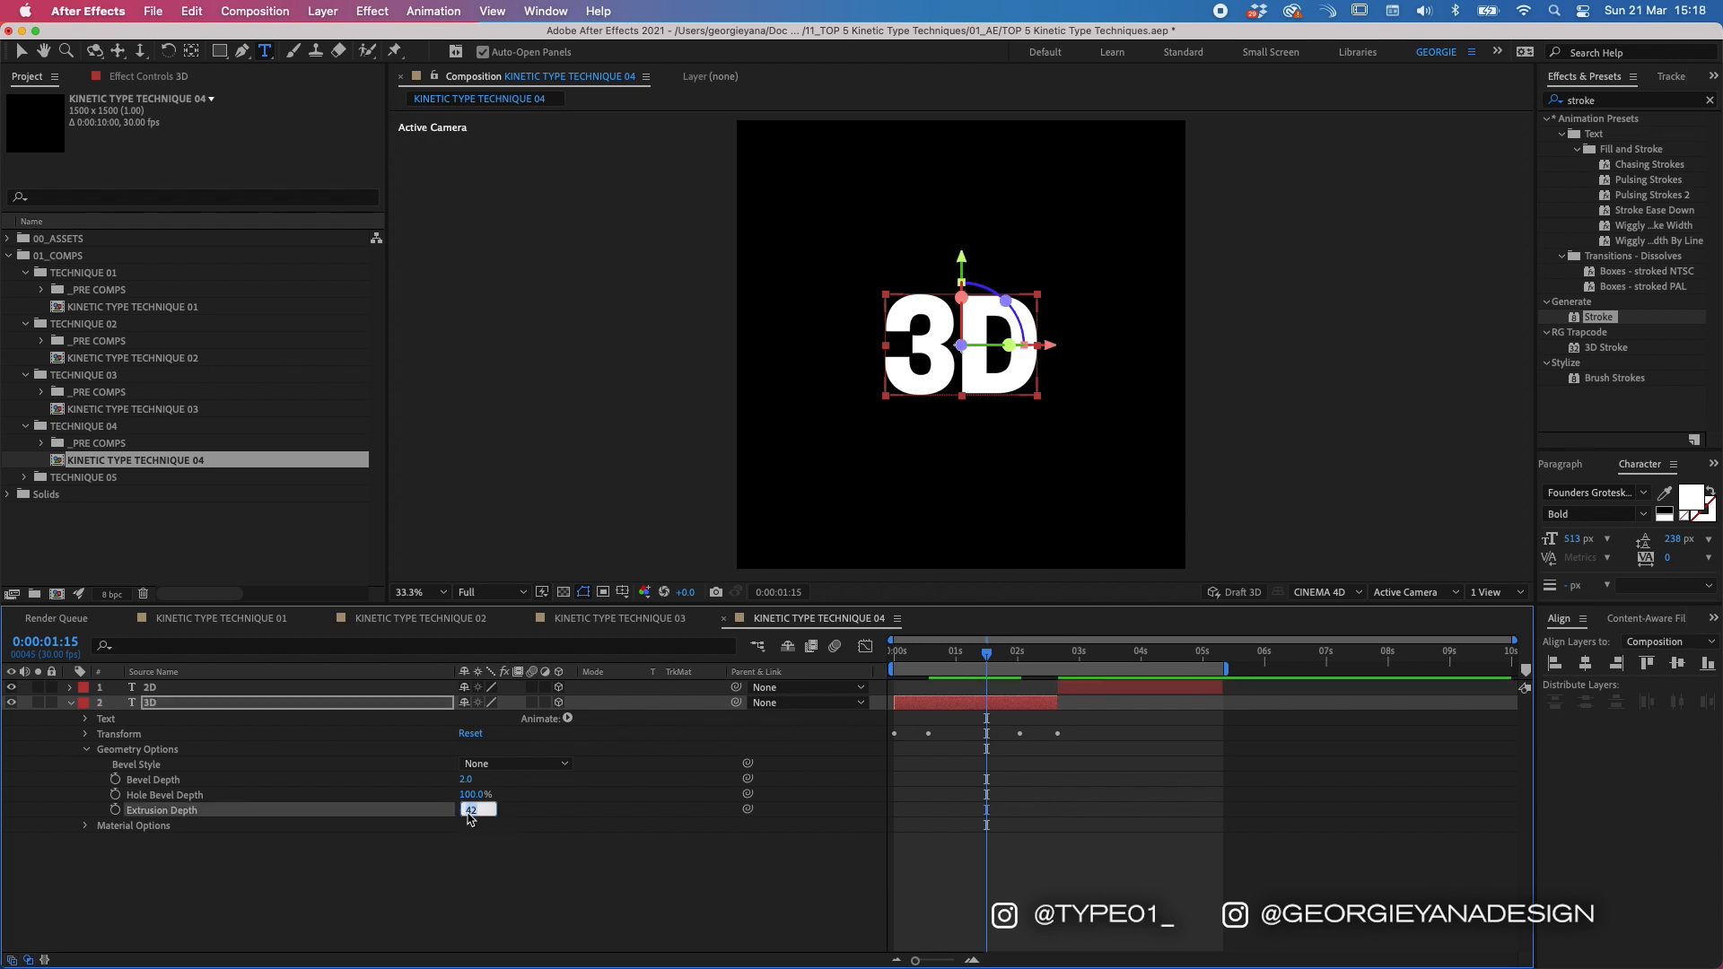
type("100")
key("Return")
key("v")
Step: Reset the 3D layer's Extrusion Depth to 0 for comparison and restore it to 100
left_click(469, 810)
type("0")
key("Return")
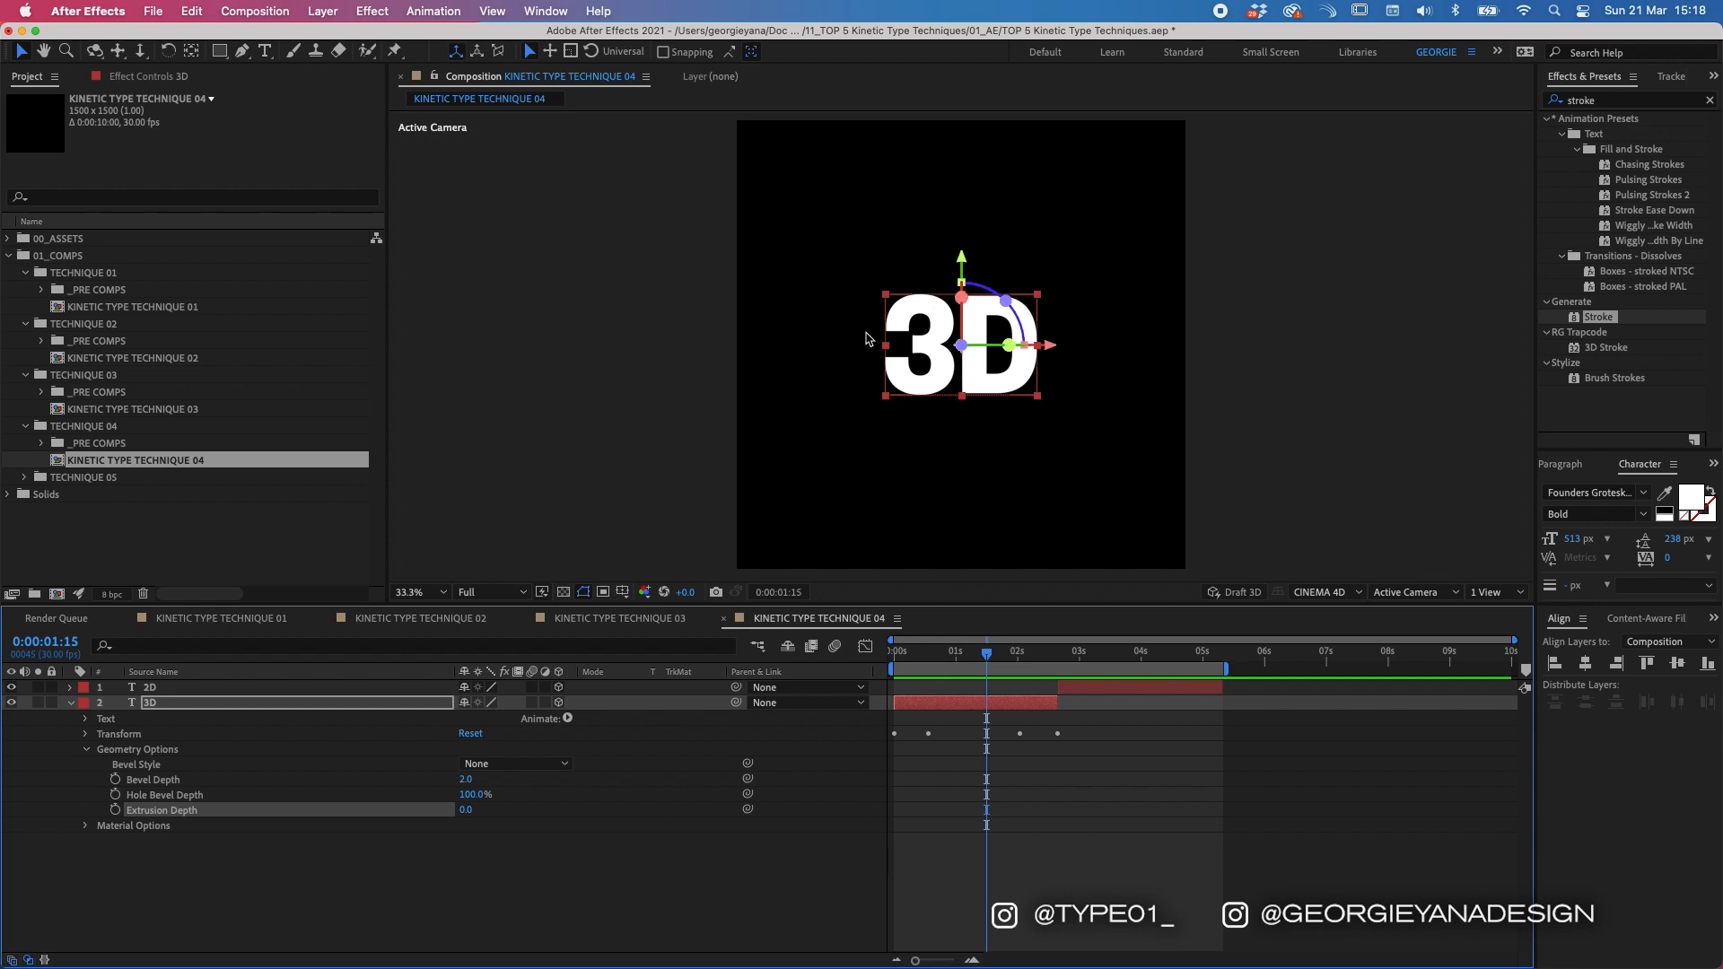
left_click(467, 810)
type("100")
key("Return")
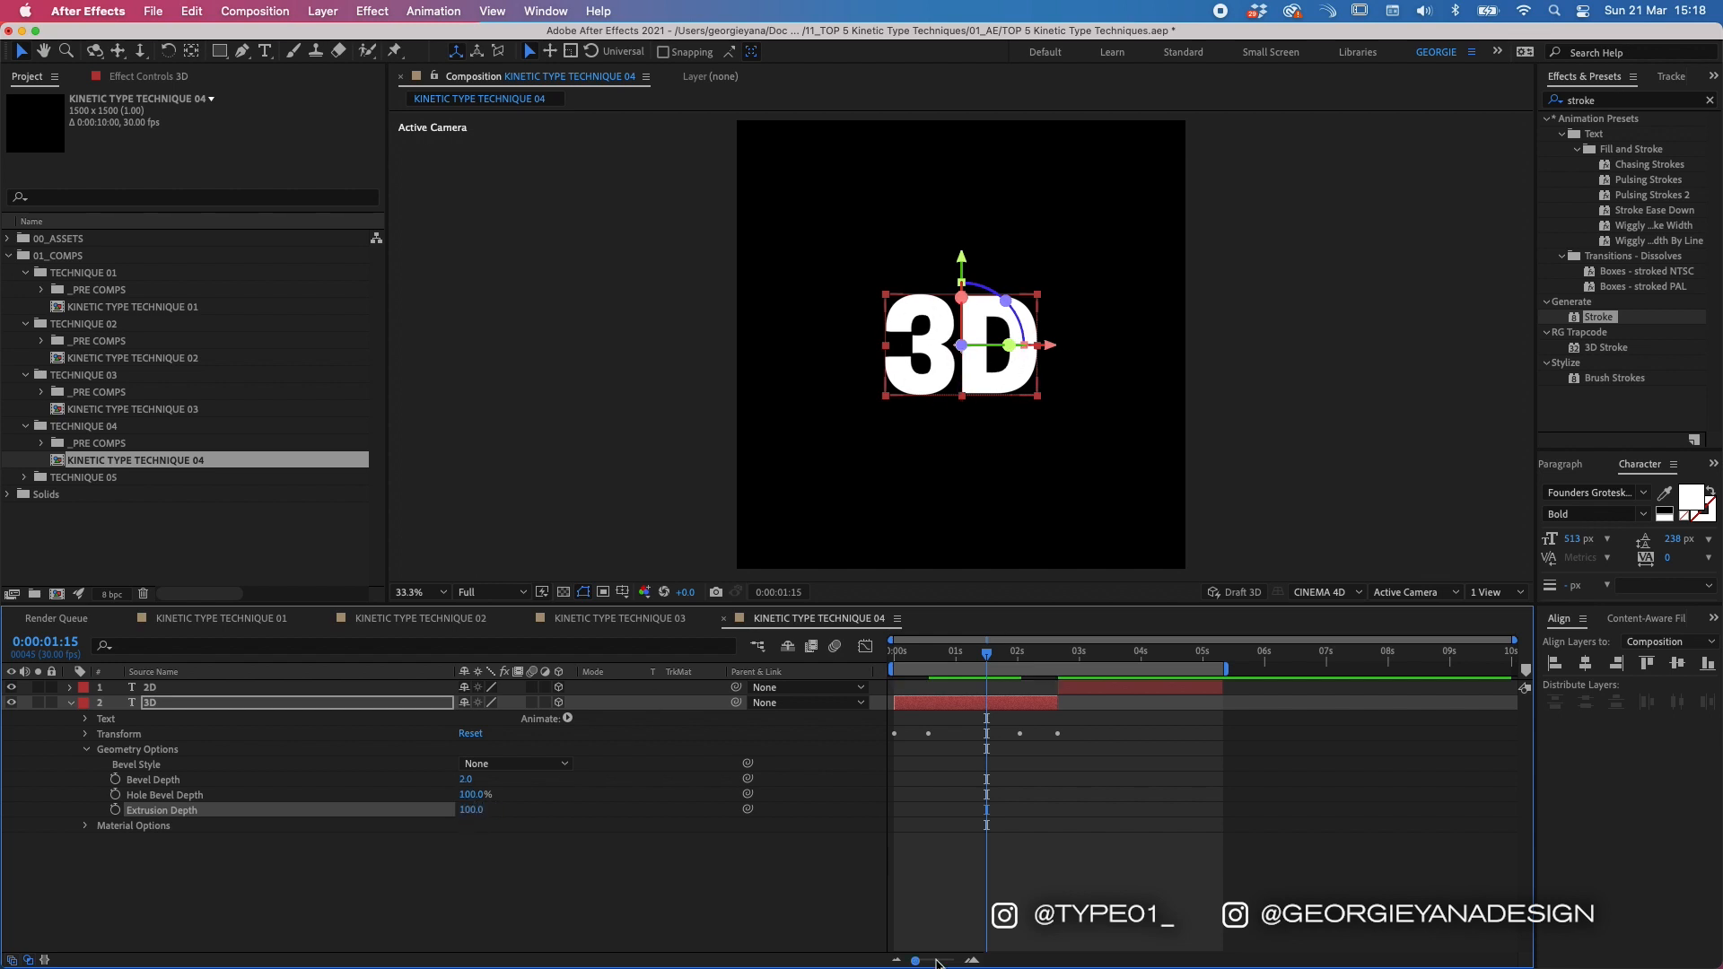
Step: Reveal the 3D layer's rotation properties and set its Y Rotation to 52° to expose the extruded sides
left_click(956, 824)
left_click(1016, 655)
left_click_drag(1014, 663, 974, 662)
left_click(974, 702)
key("r")
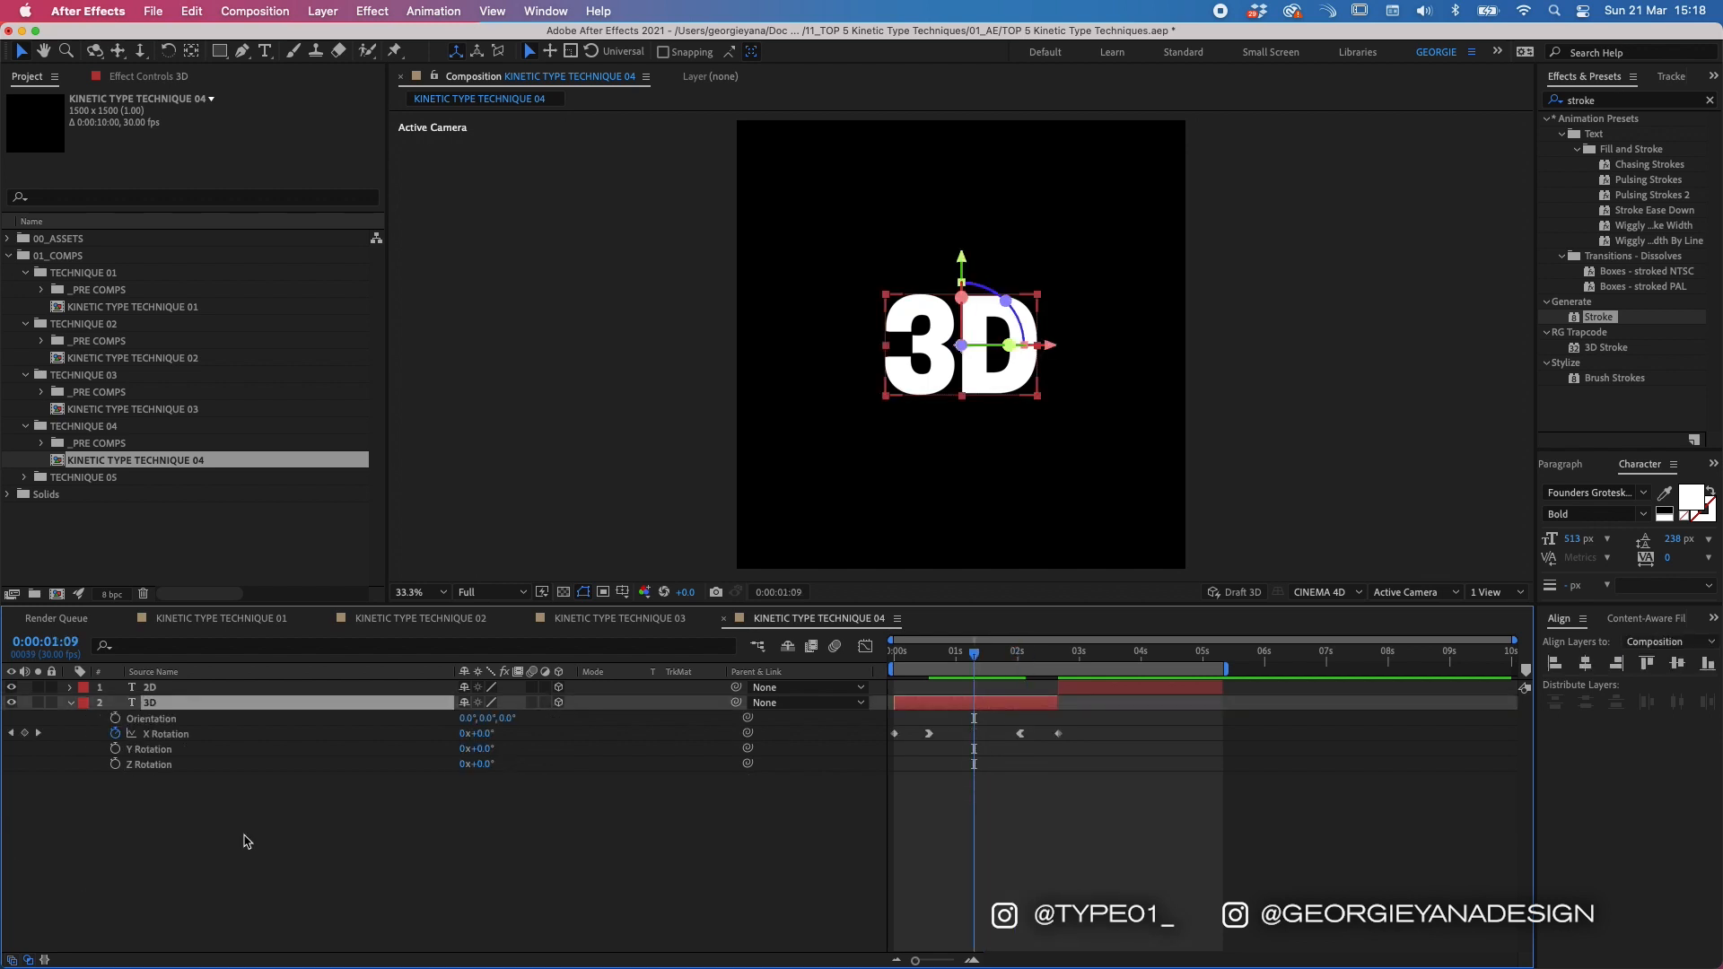
left_click_drag(482, 748, 520, 746)
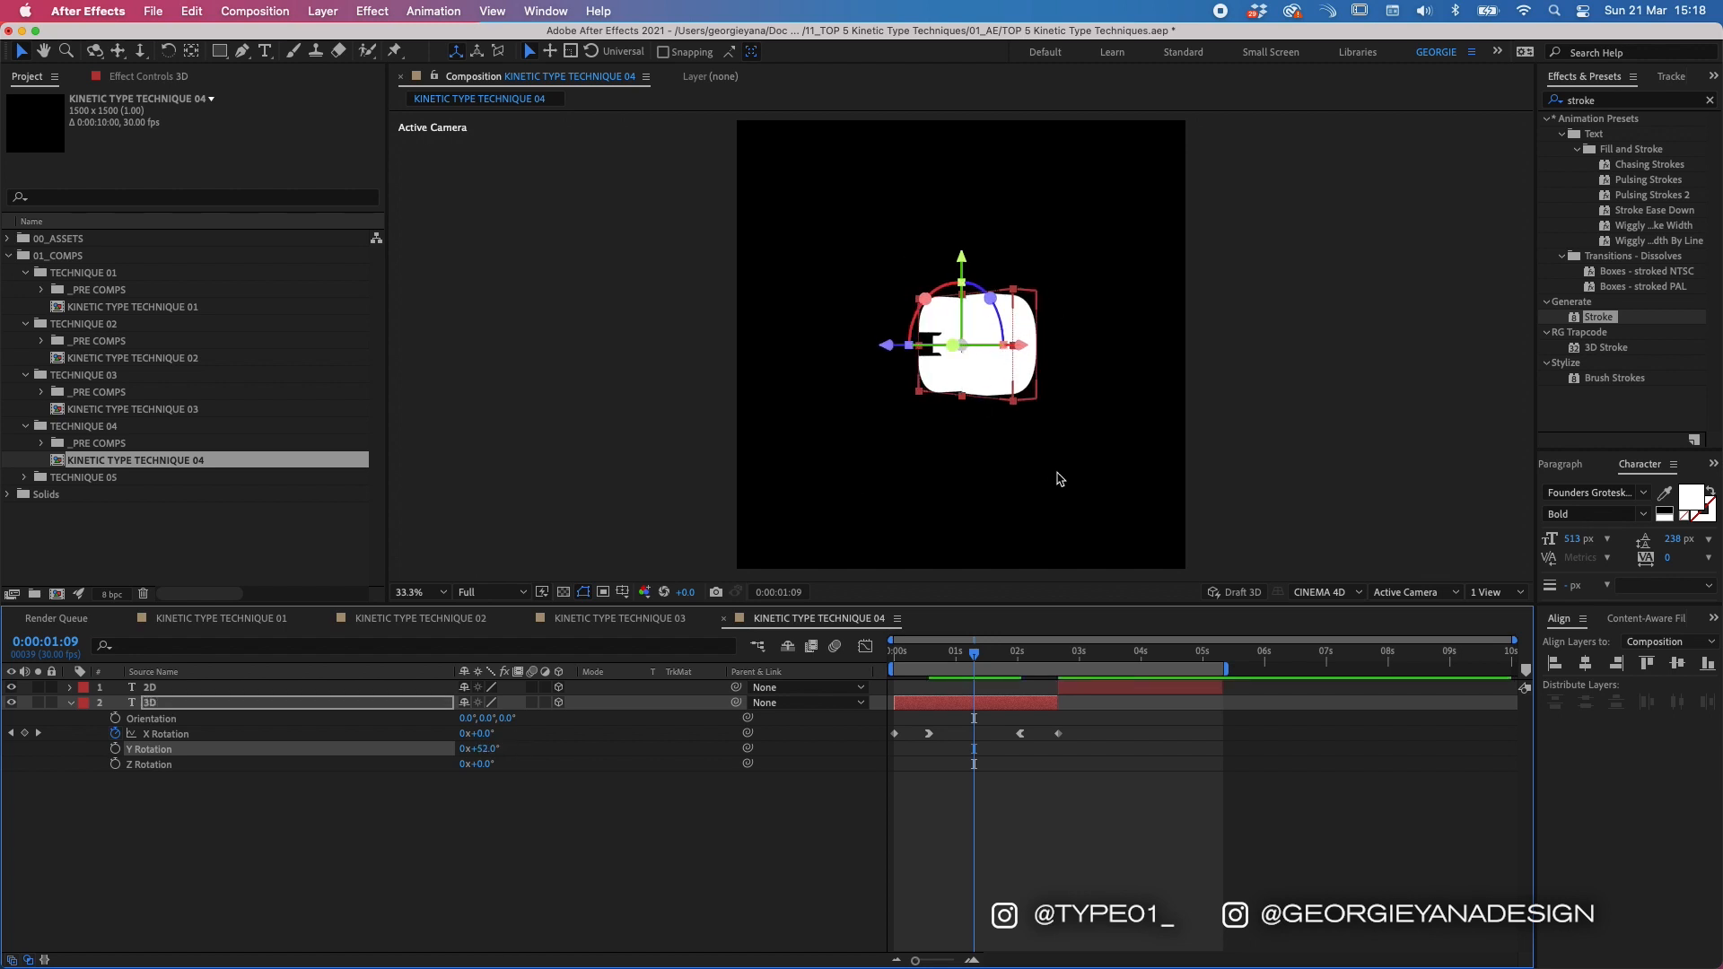
left_click(1040, 749)
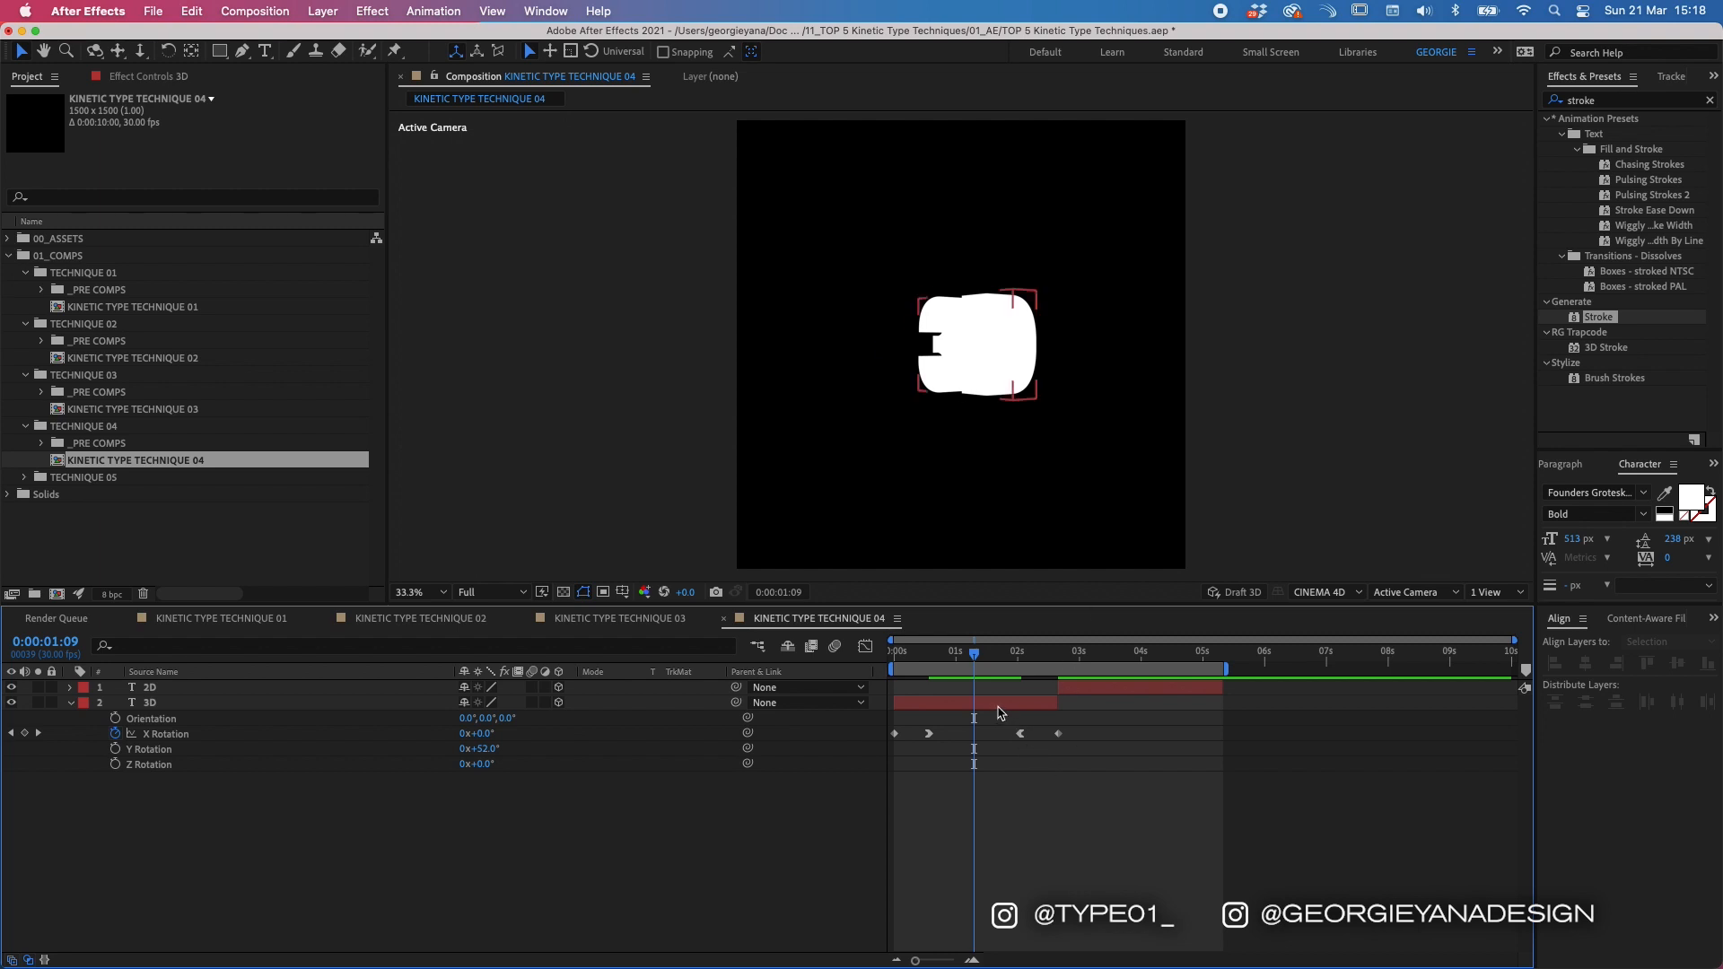
Step: Add a Side Color RGB animator to the 3D text layer
left_click(999, 706)
left_click(65, 704)
left_click(64, 704)
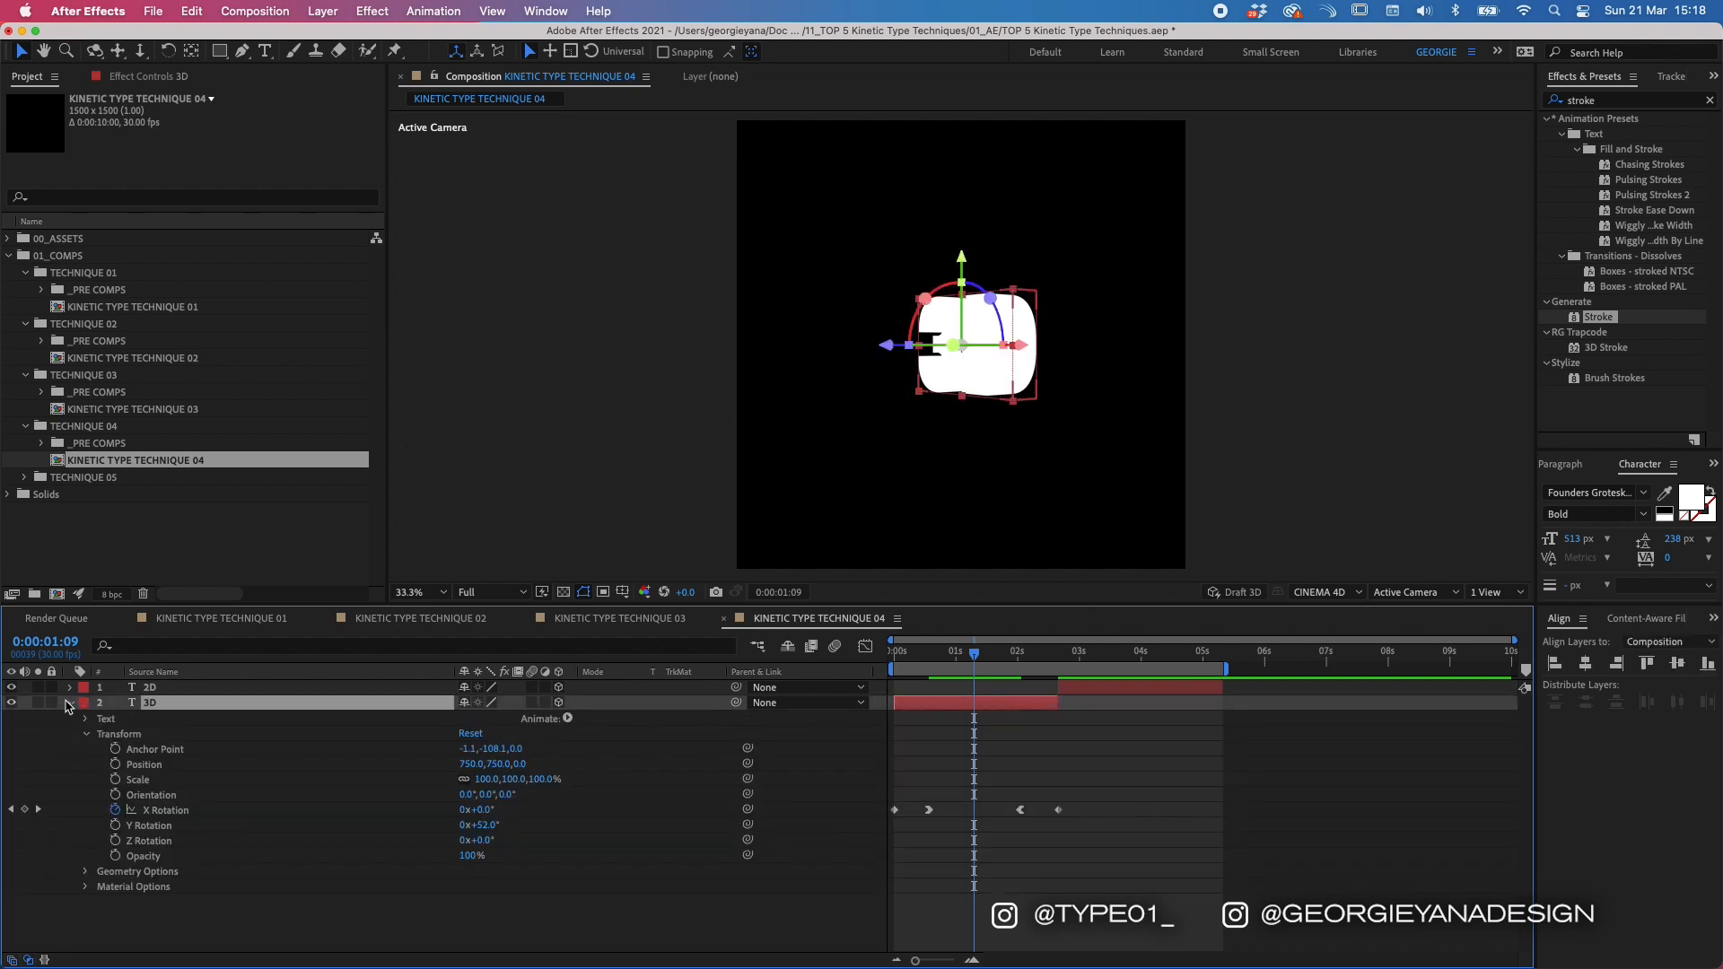
left_click(568, 719)
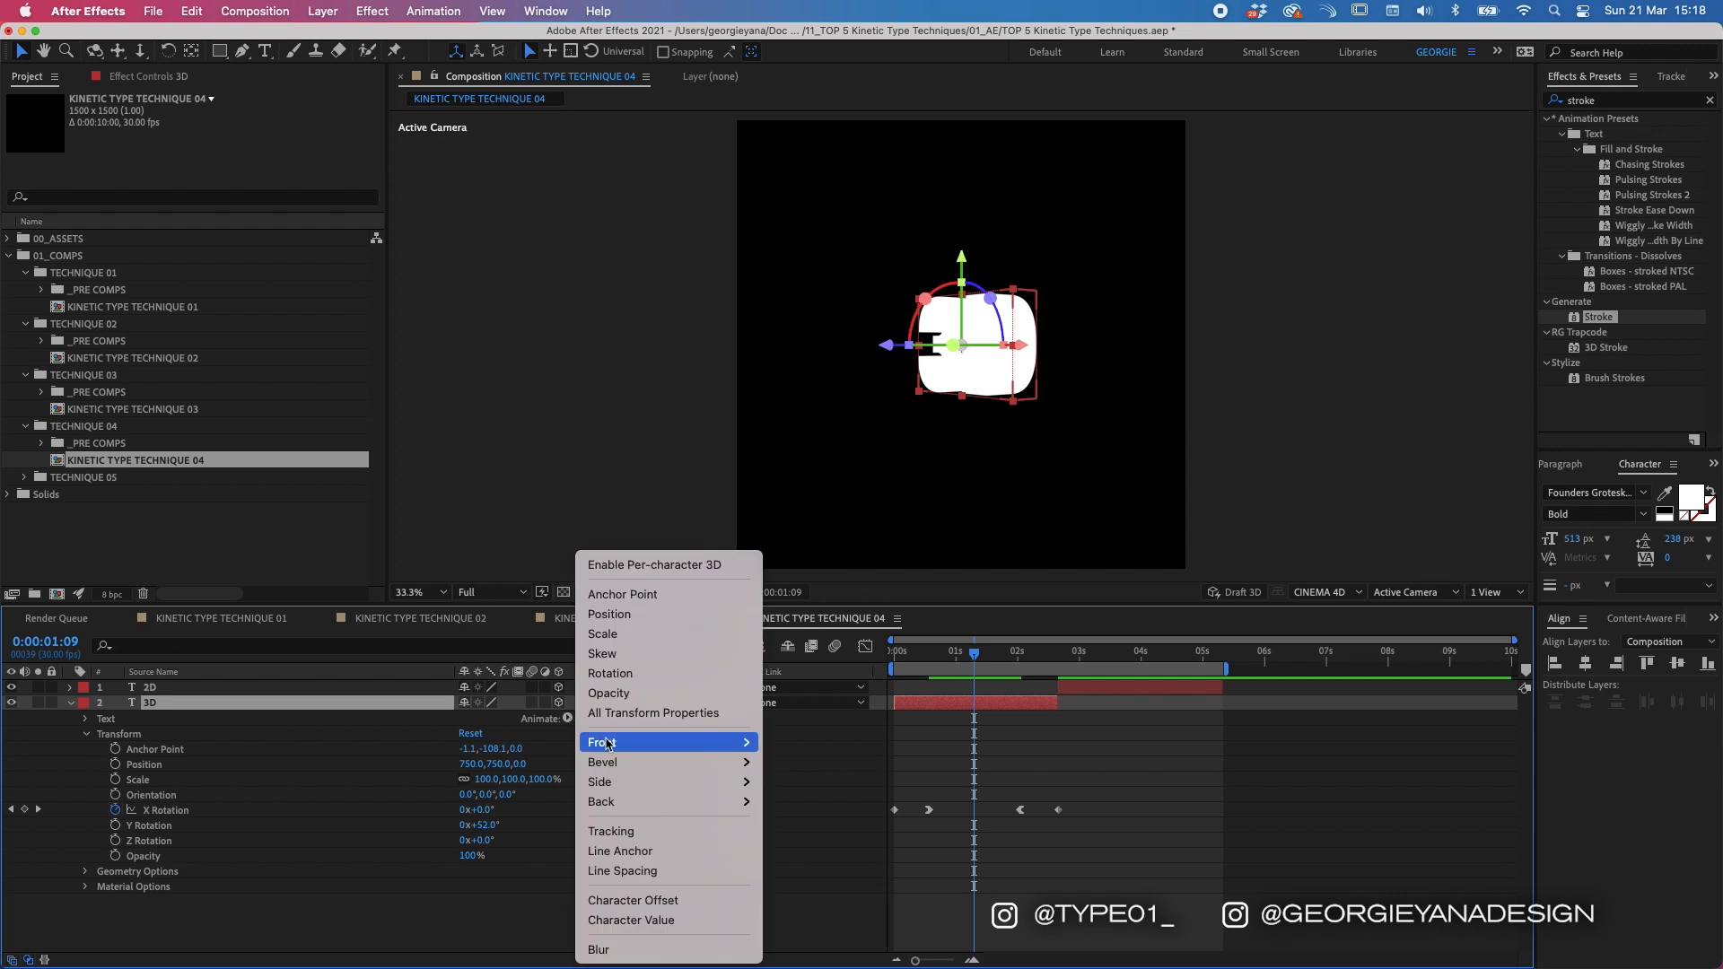
mouse_move(606, 744)
mouse_move(621, 781)
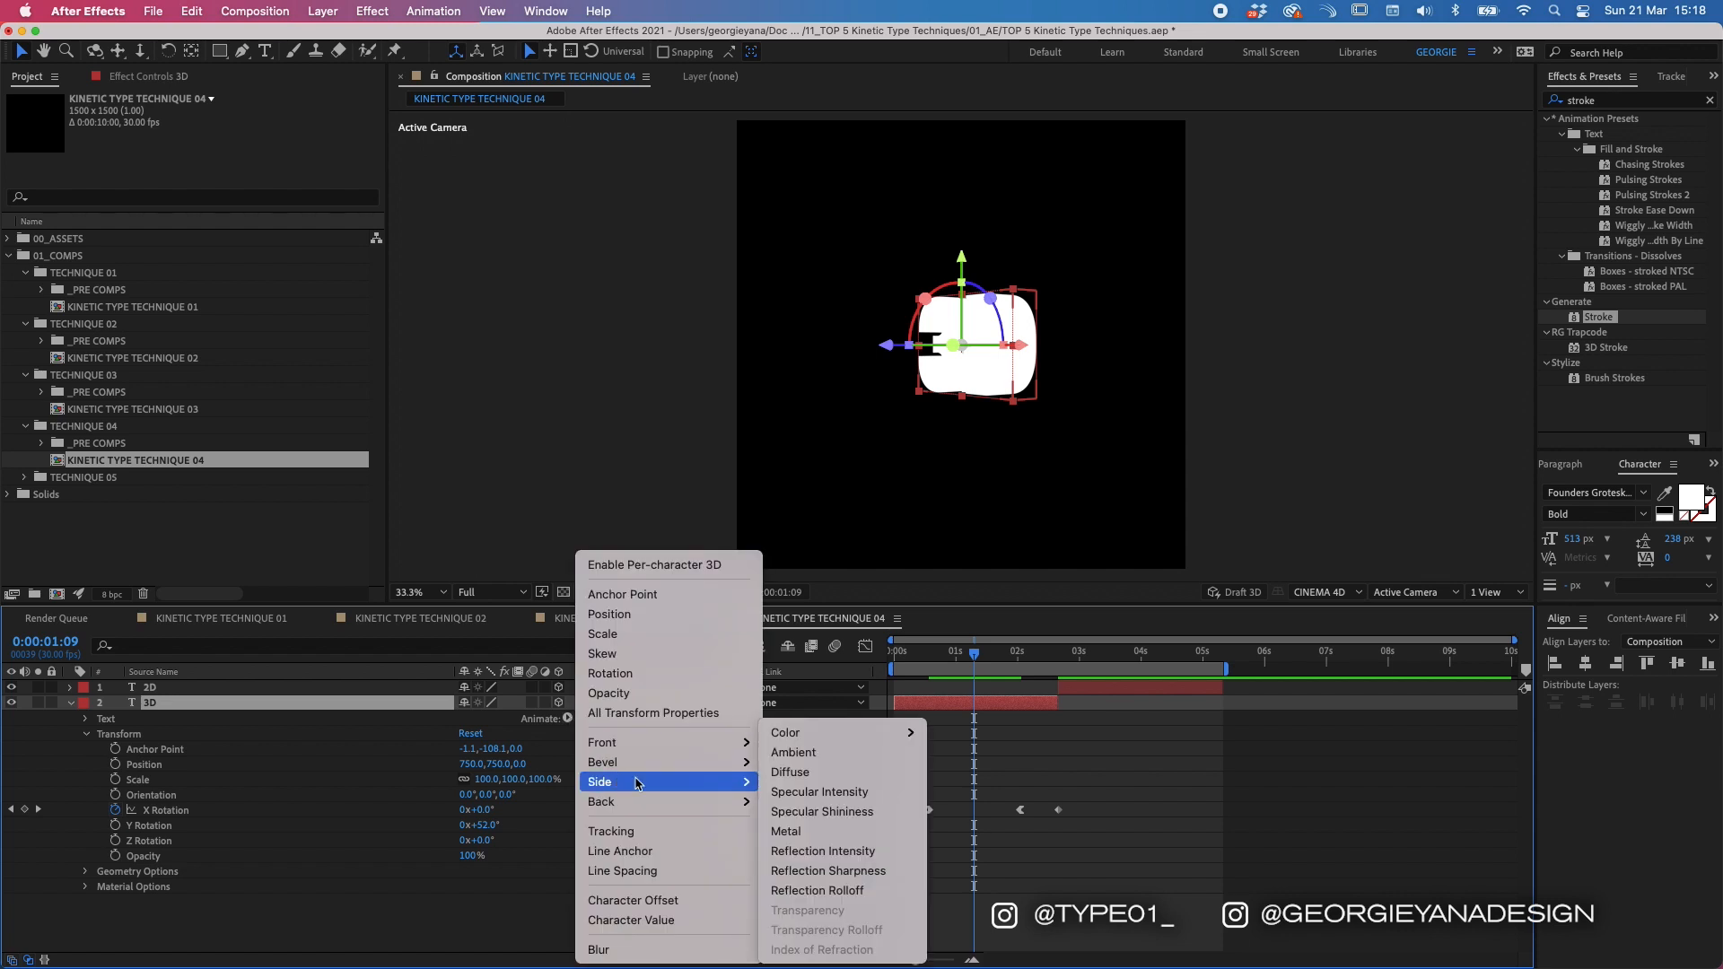
mouse_move(820, 734)
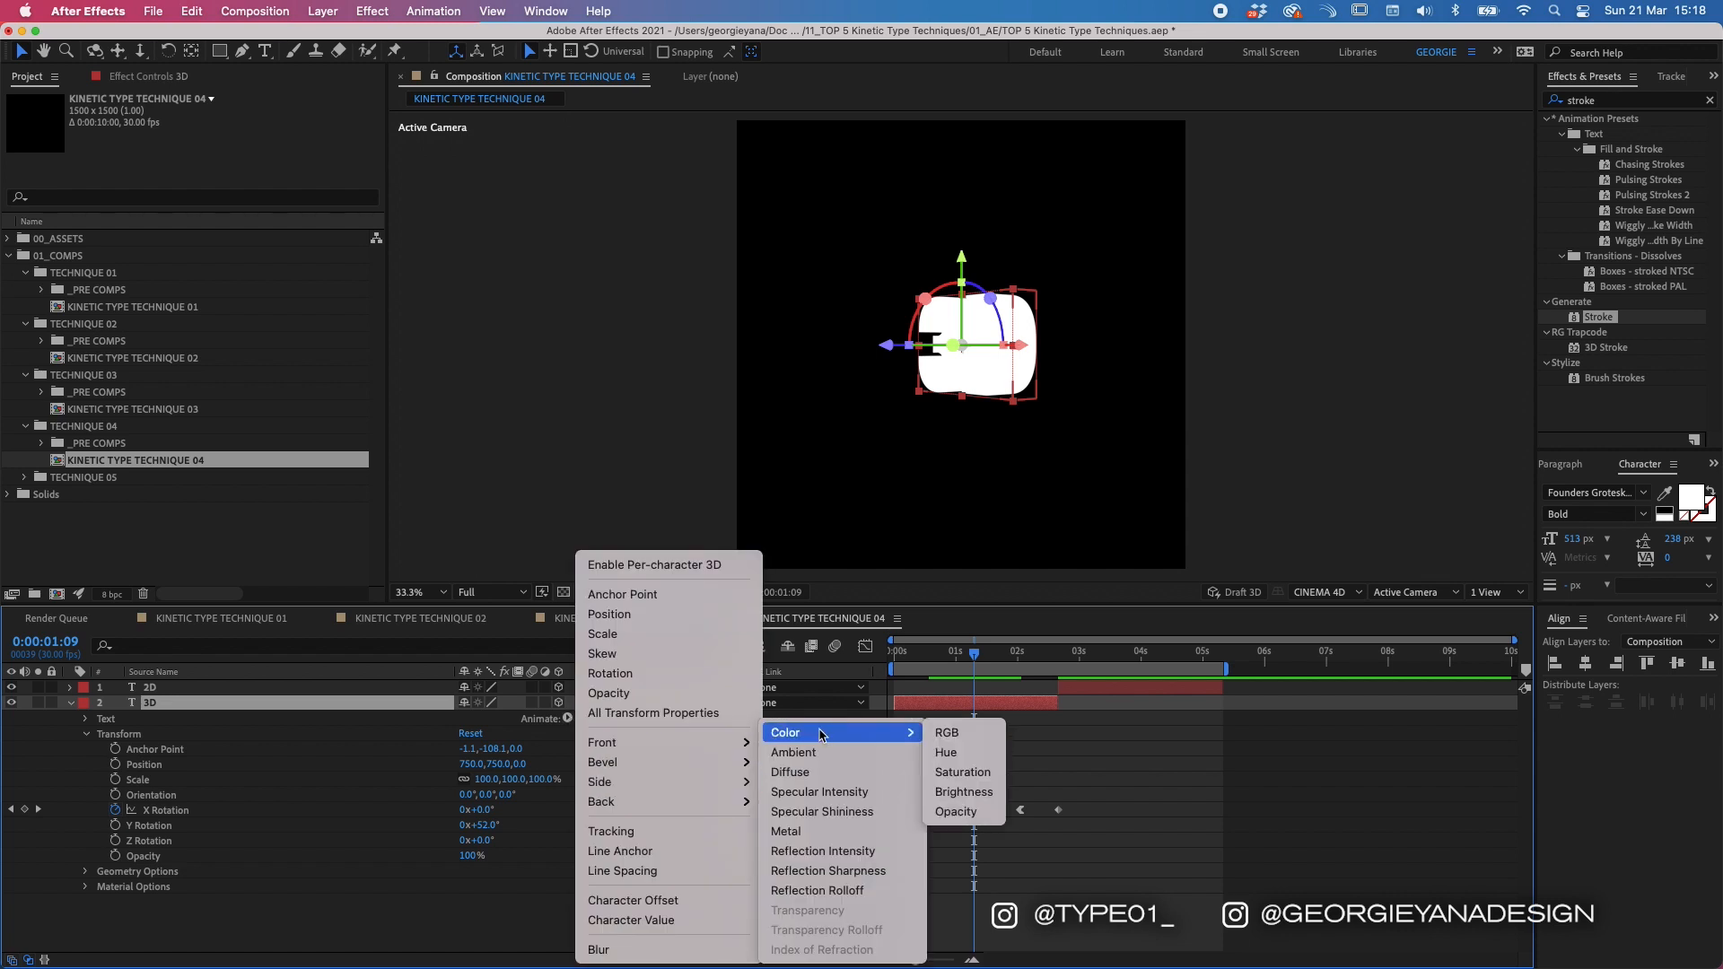
left_click(963, 733)
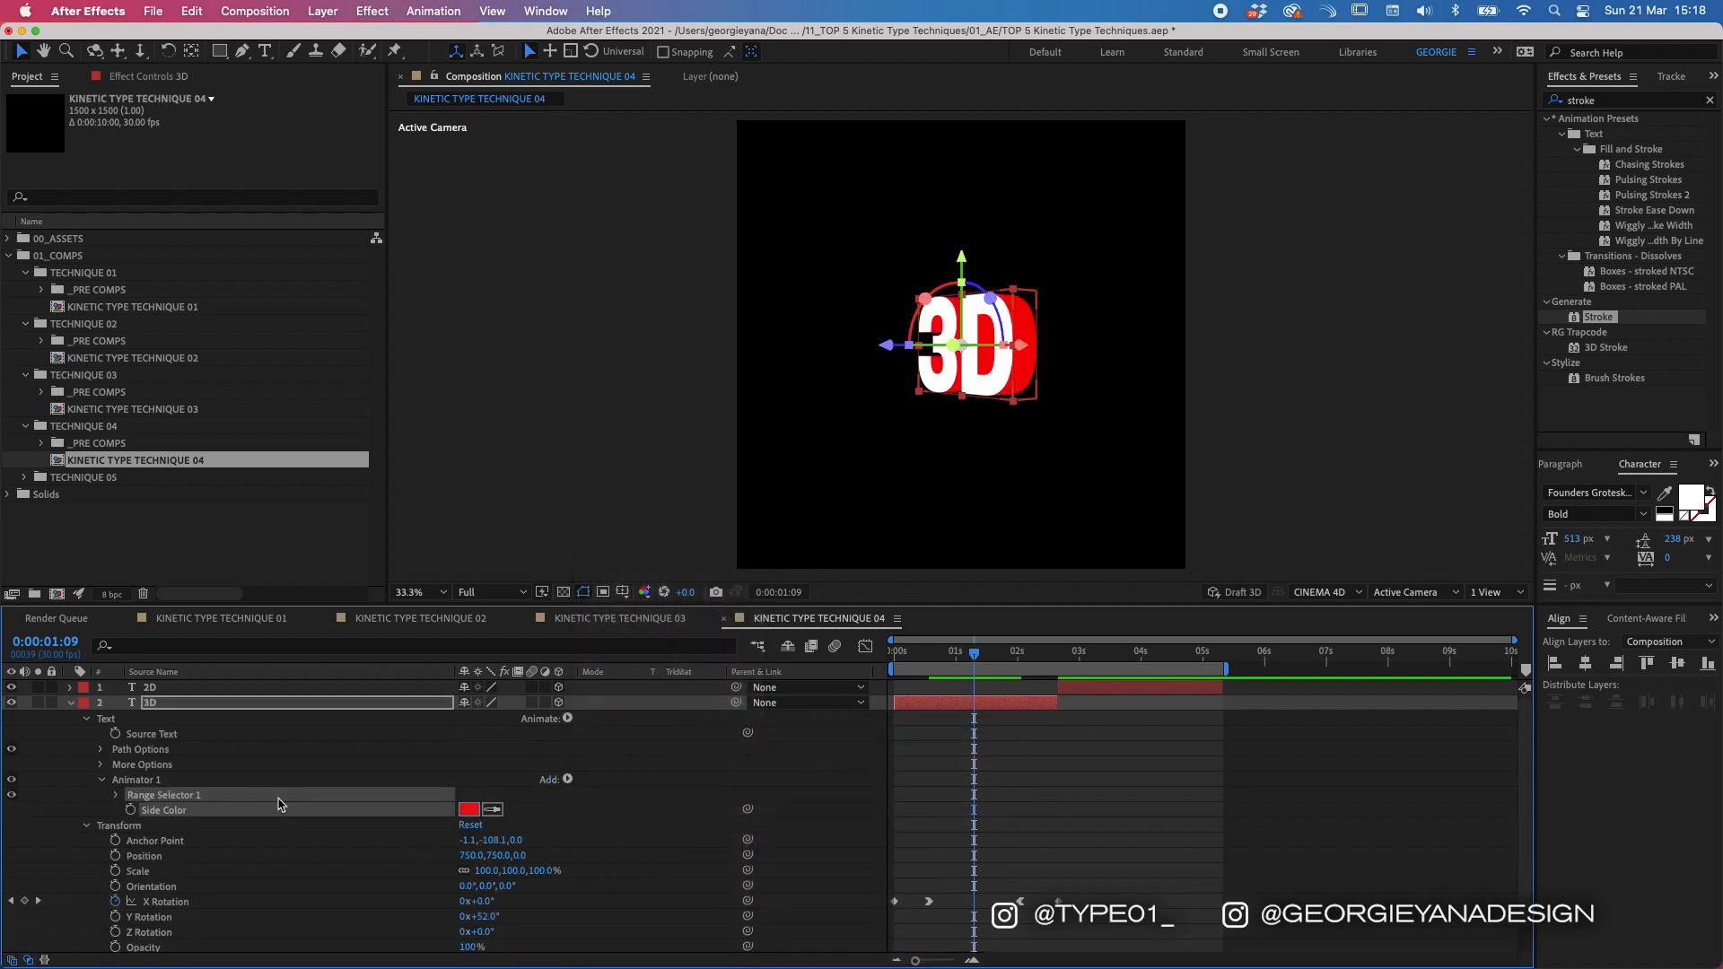
Step: Set the 3D text animator's Side Color to light grey with R, G and B all at 230
left_click(137, 780)
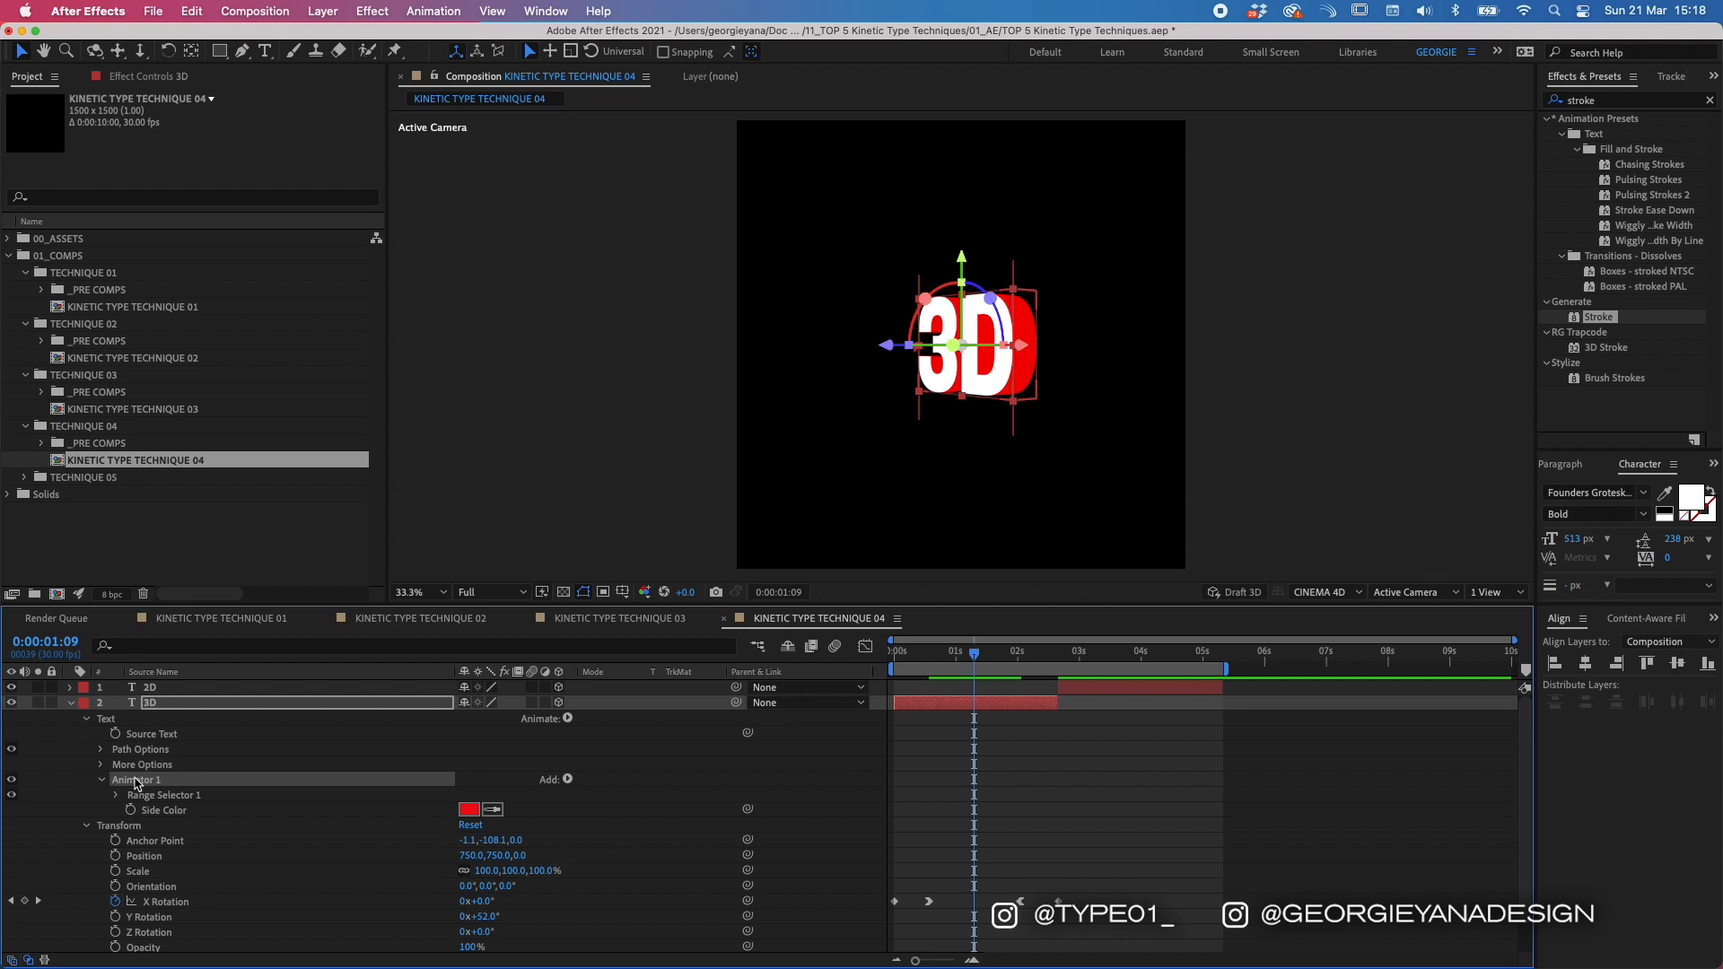
left_click(115, 795)
left_click(115, 794)
left_click(469, 810)
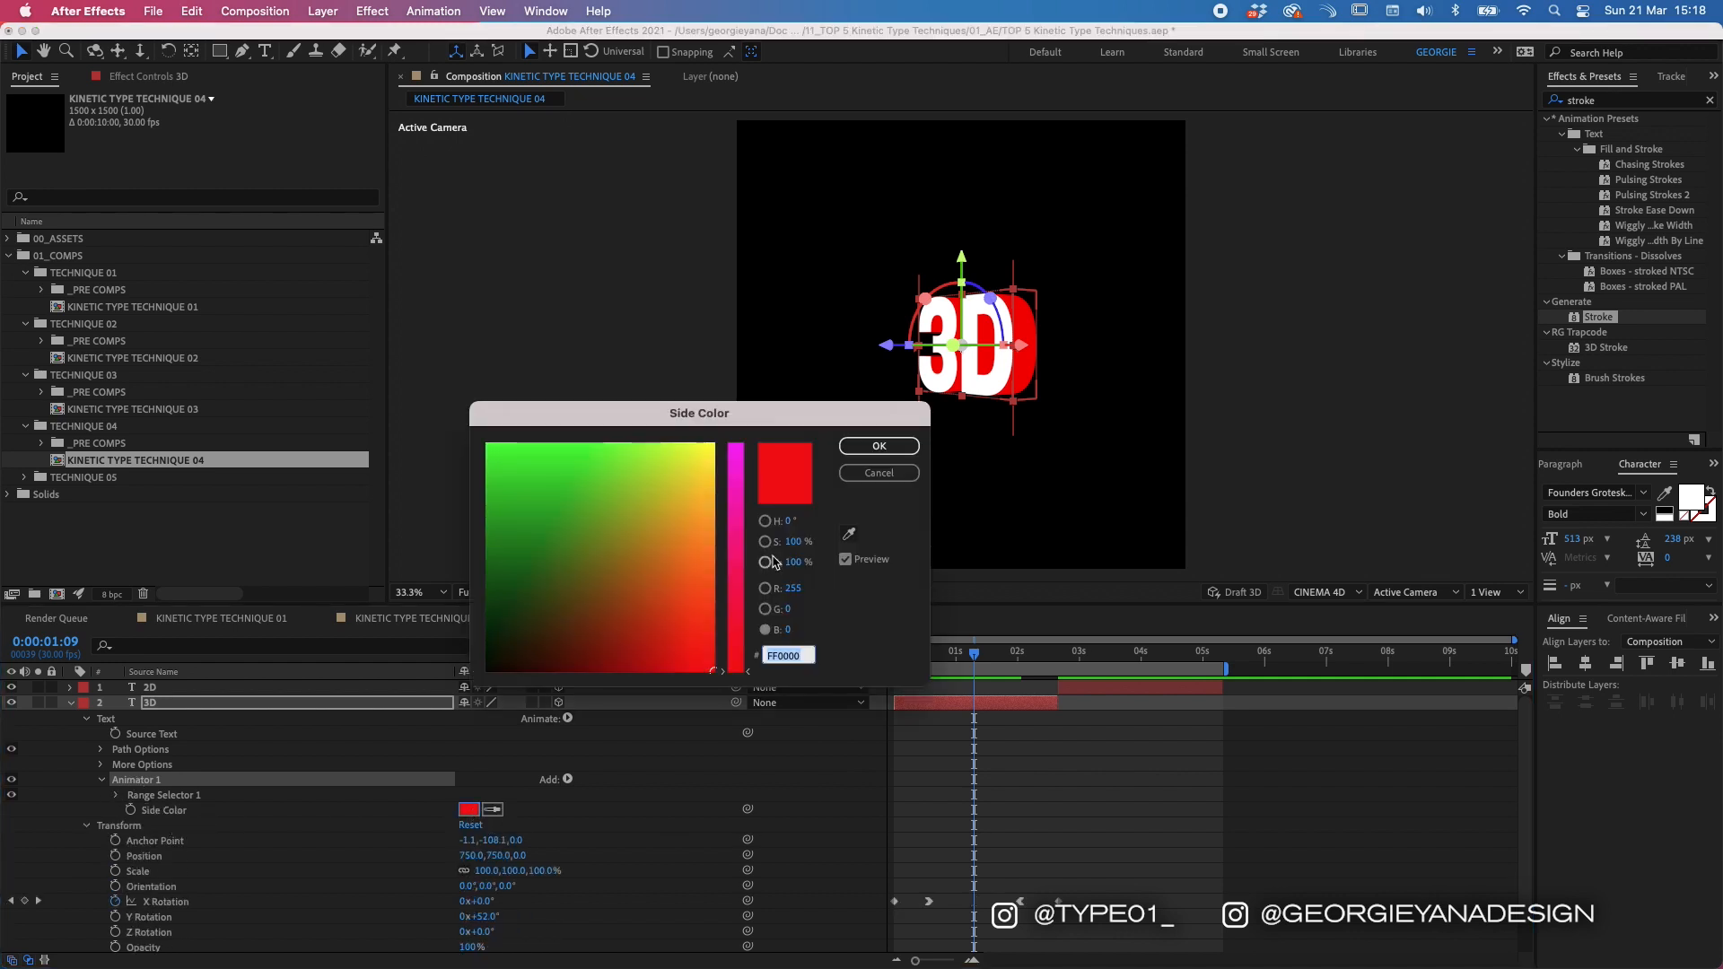
left_click_drag(736, 584, 718, 464)
left_click(795, 589)
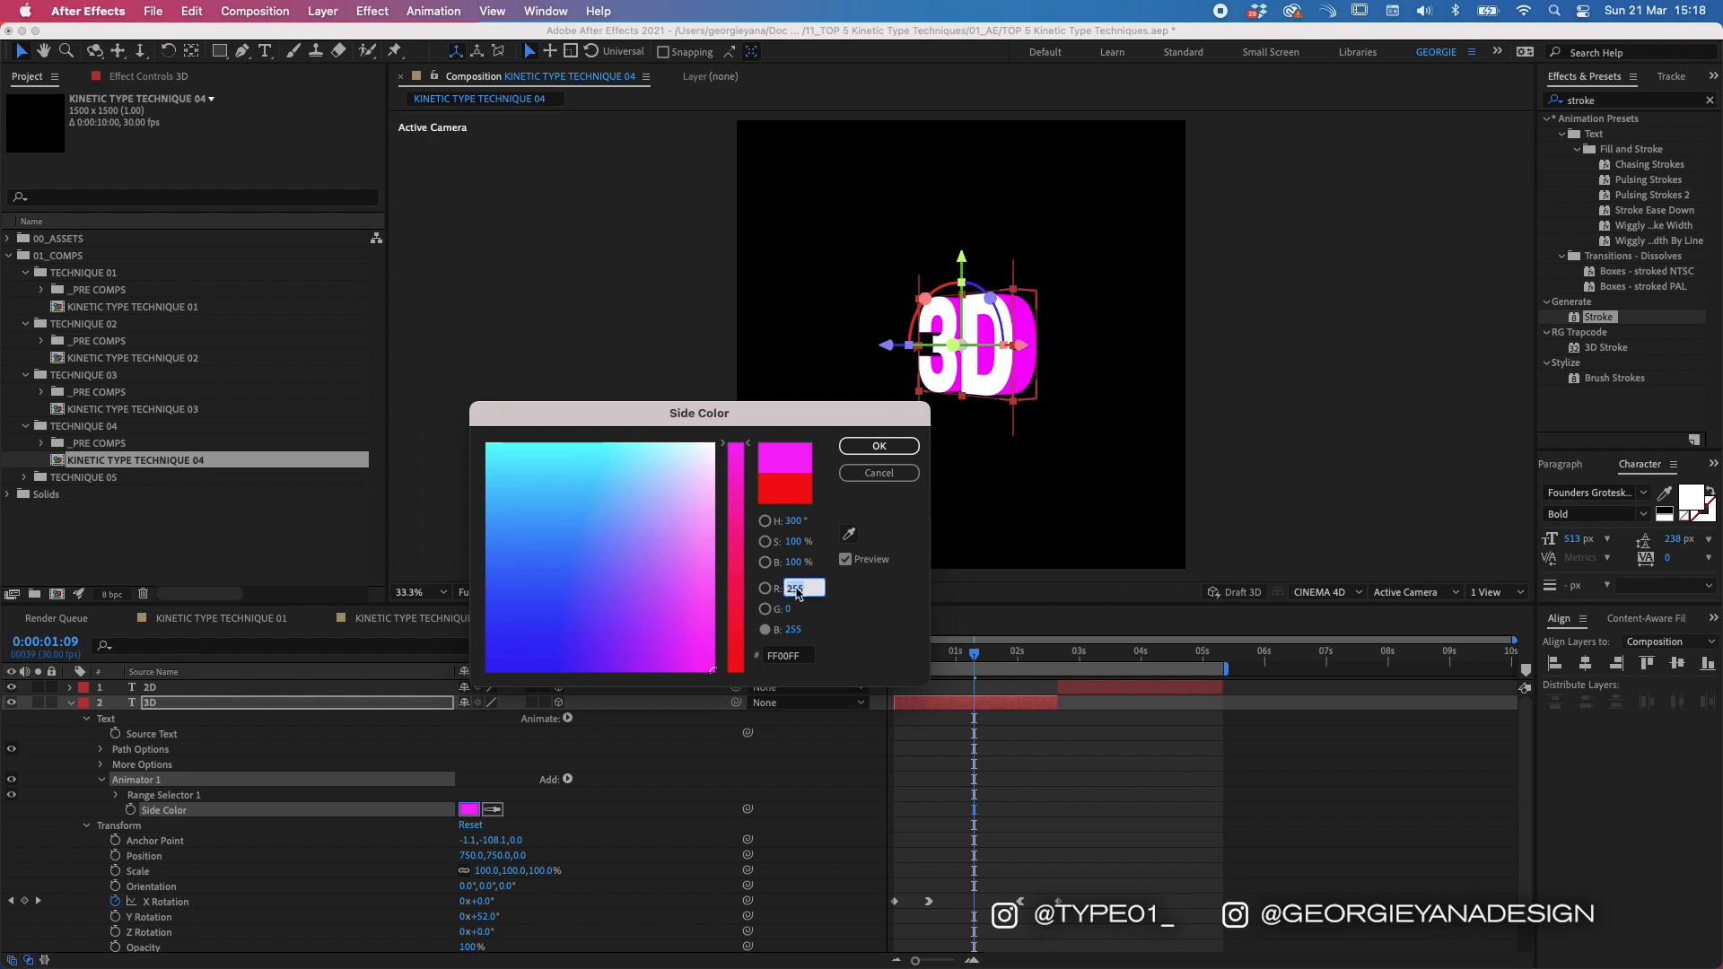
type("230")
key("Tab")
type("230")
key("Tab")
type("230")
key("Return")
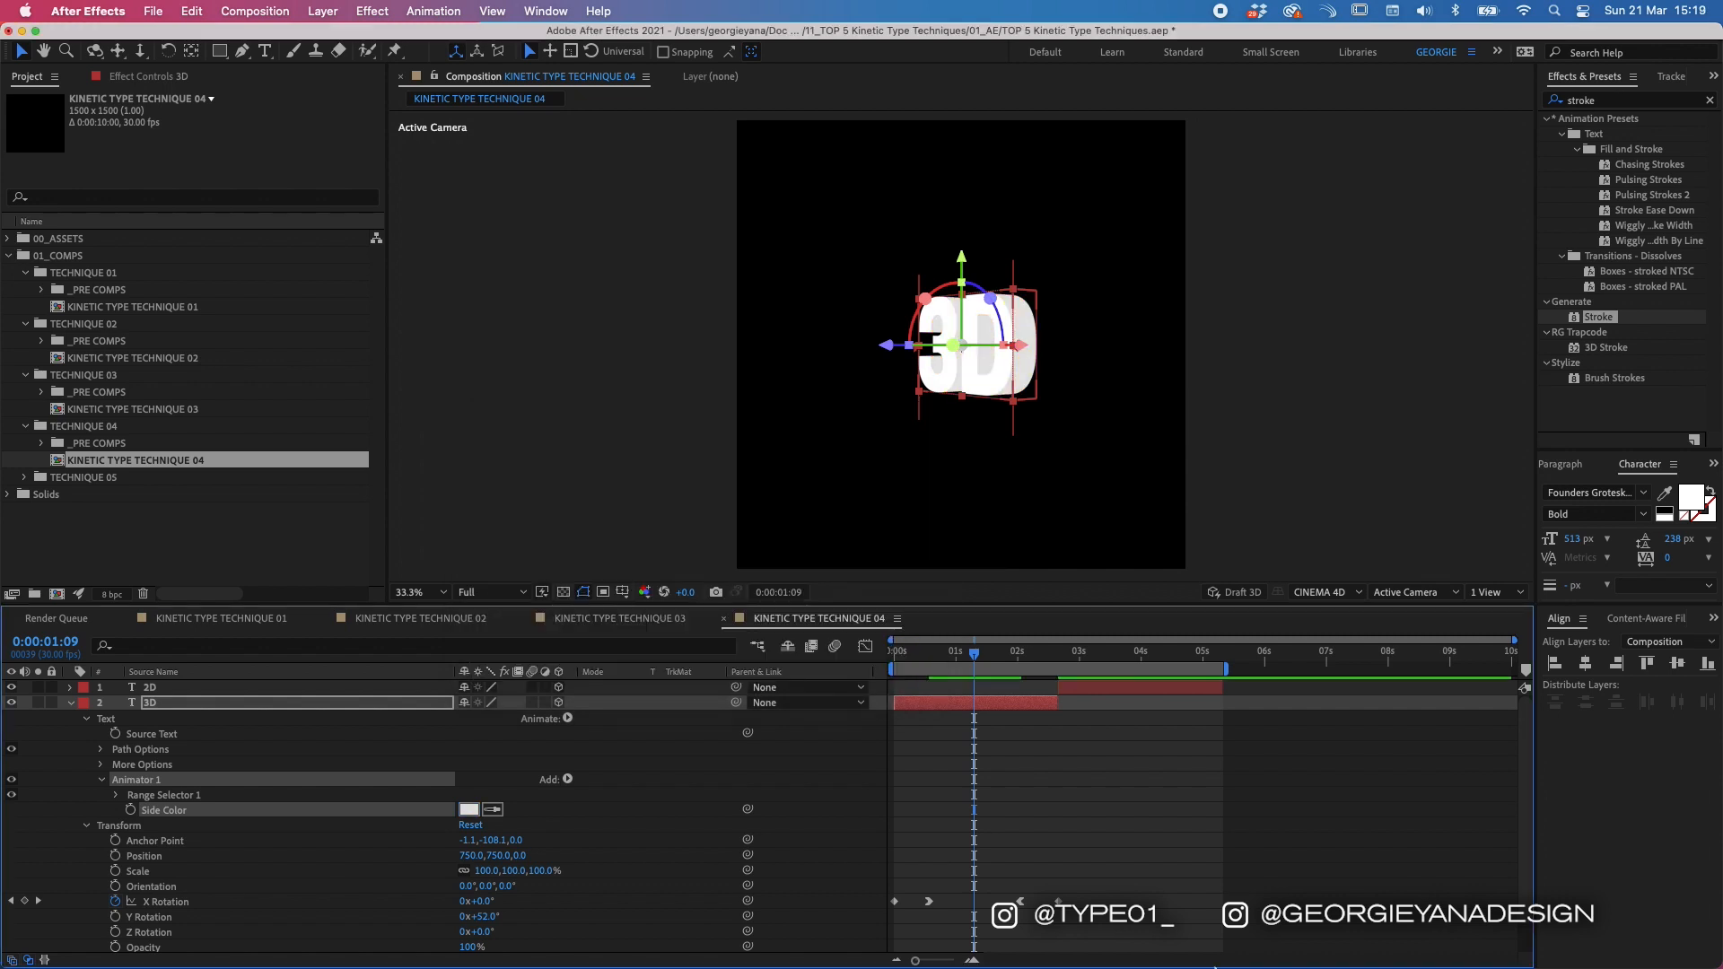
left_click(1078, 825)
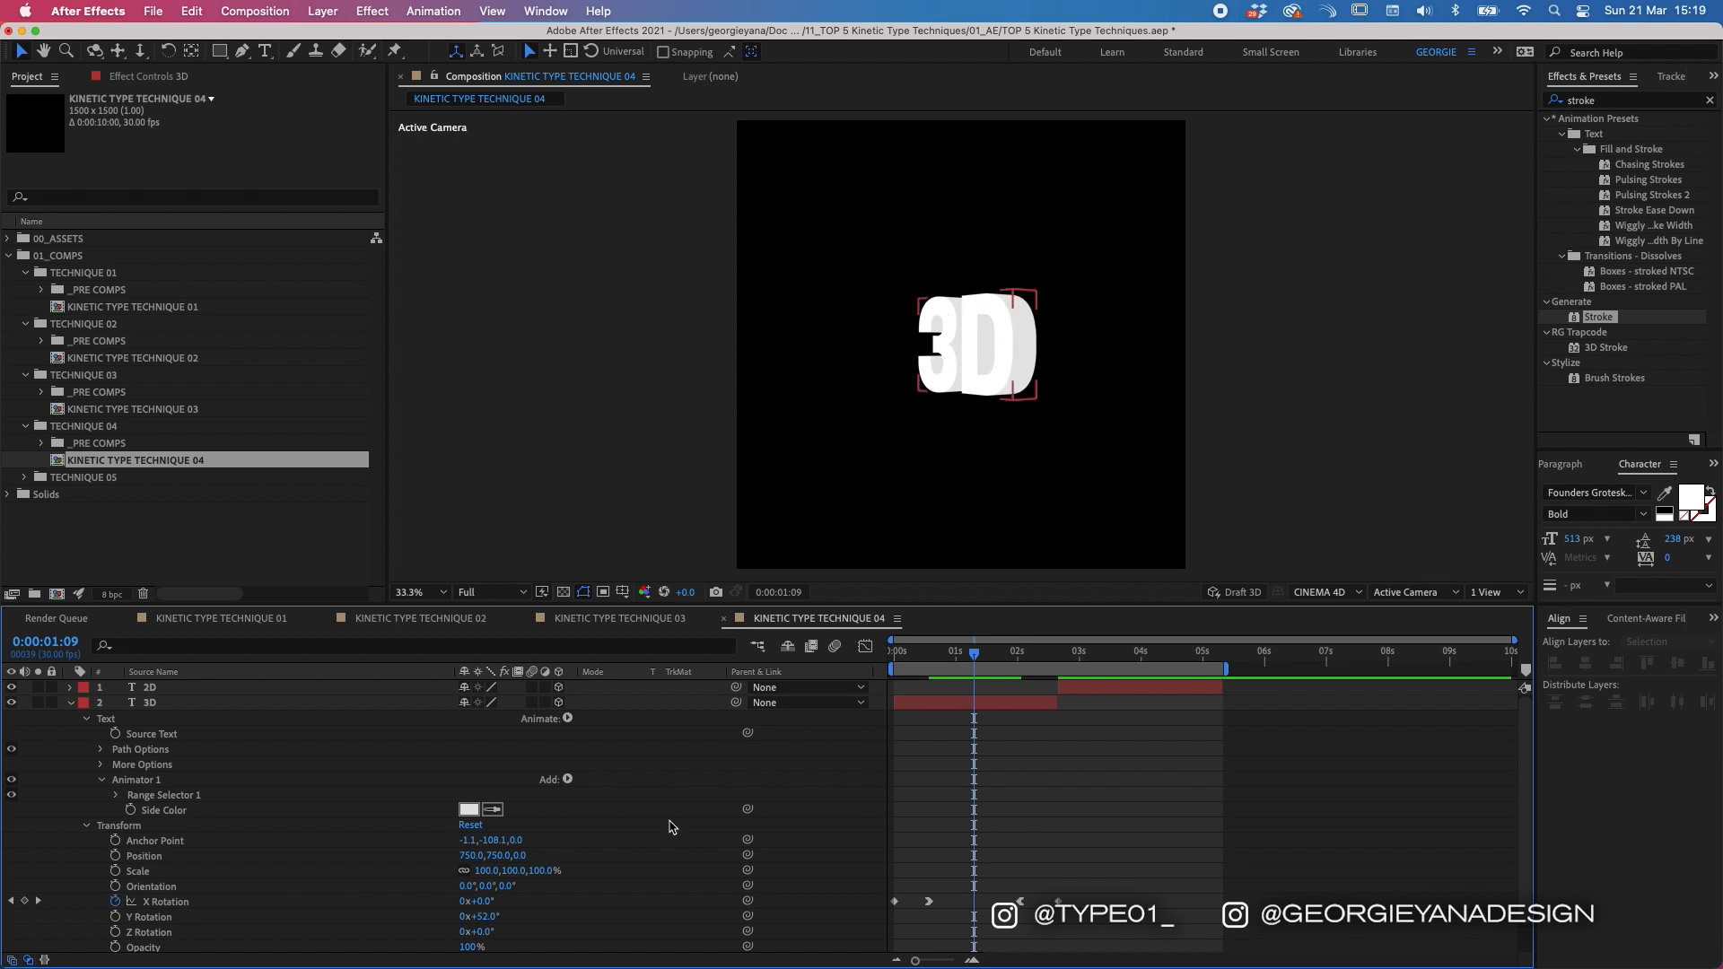
Step: Look through the Side material properties available for animating the 3D text layer
left_click(152, 783)
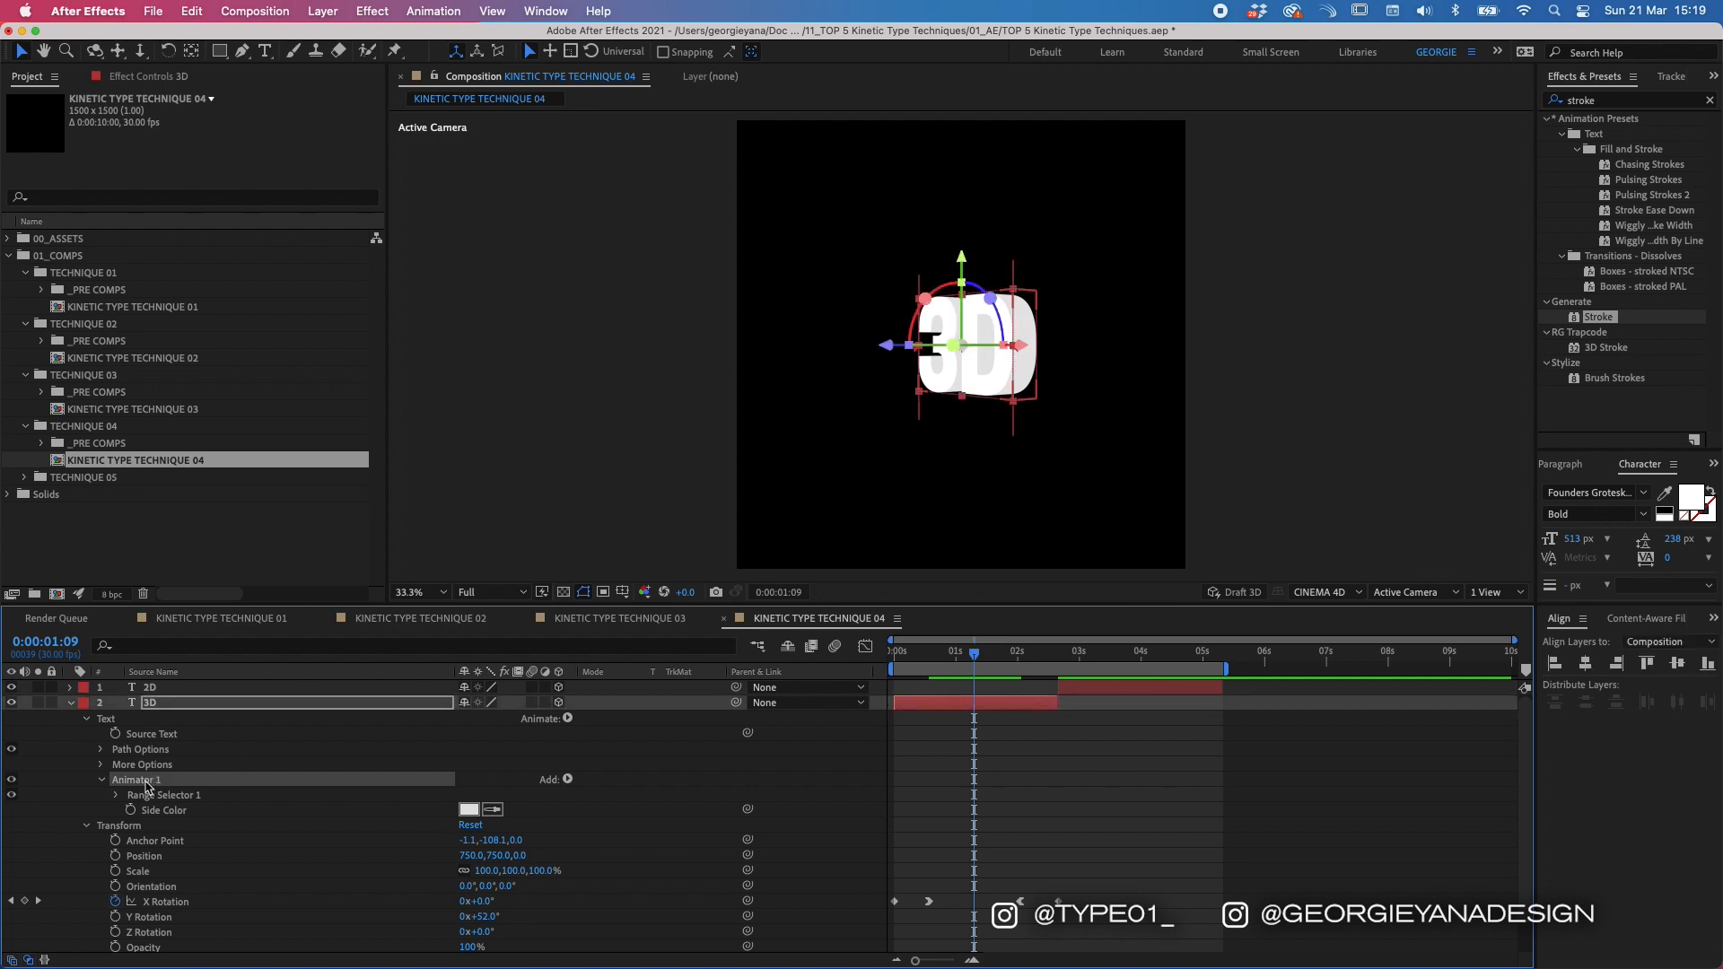
left_click(567, 718)
mouse_move(679, 784)
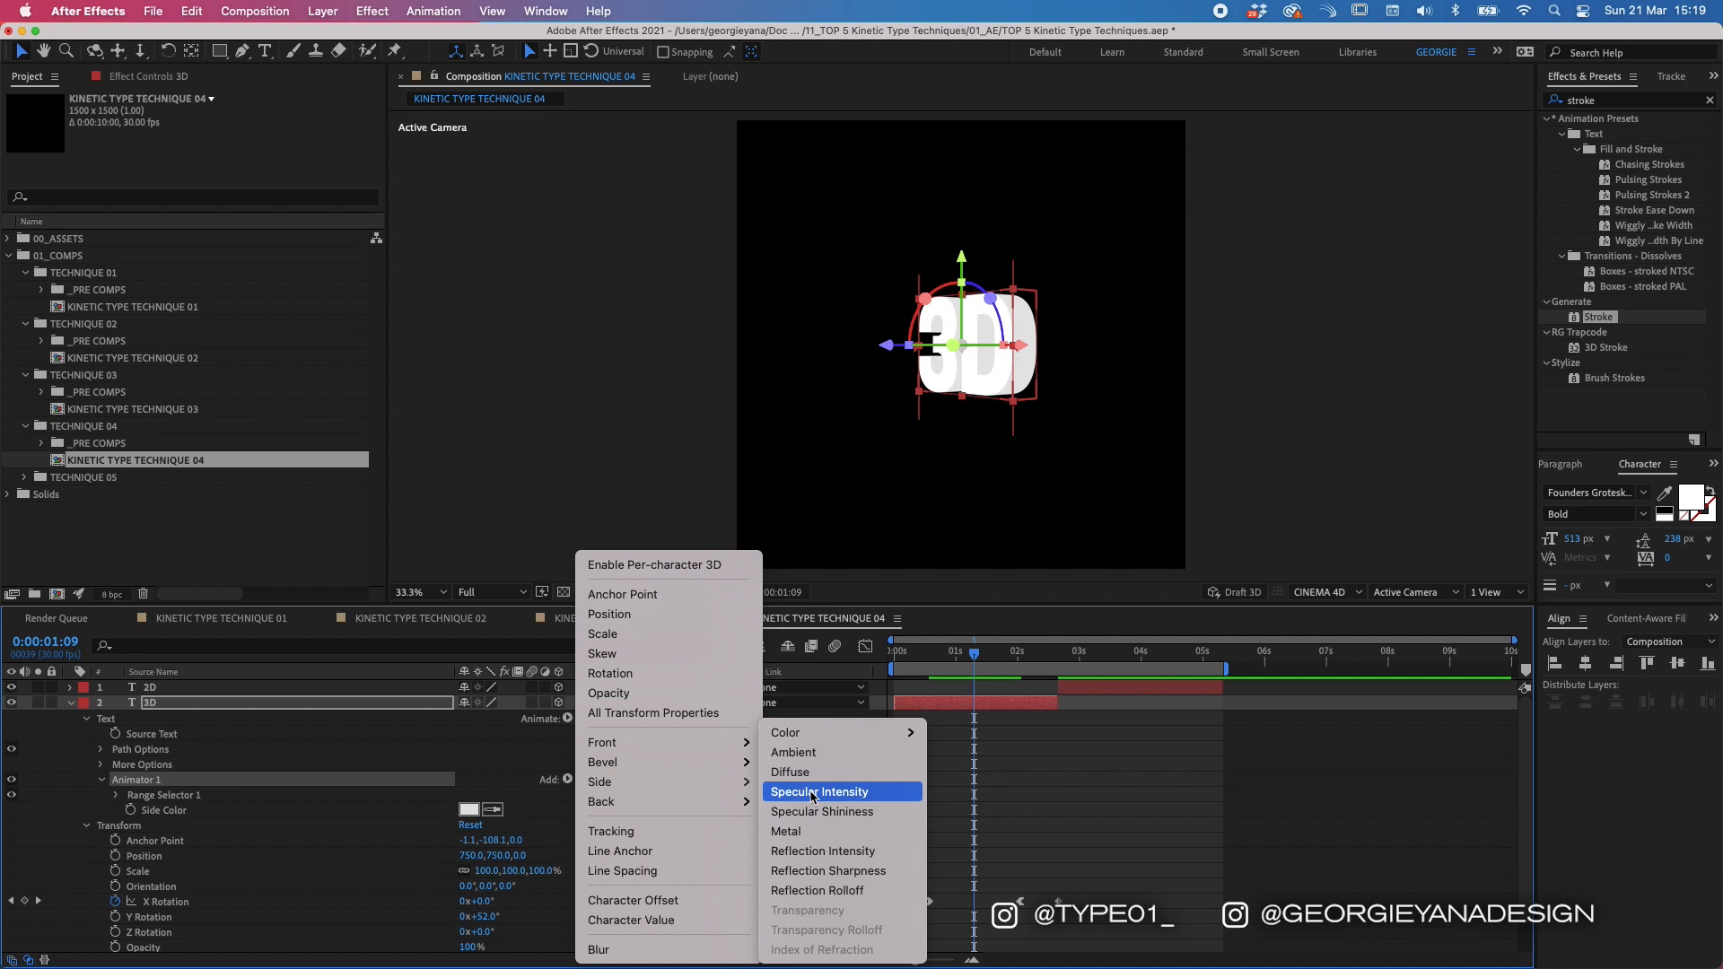
left_click(977, 754)
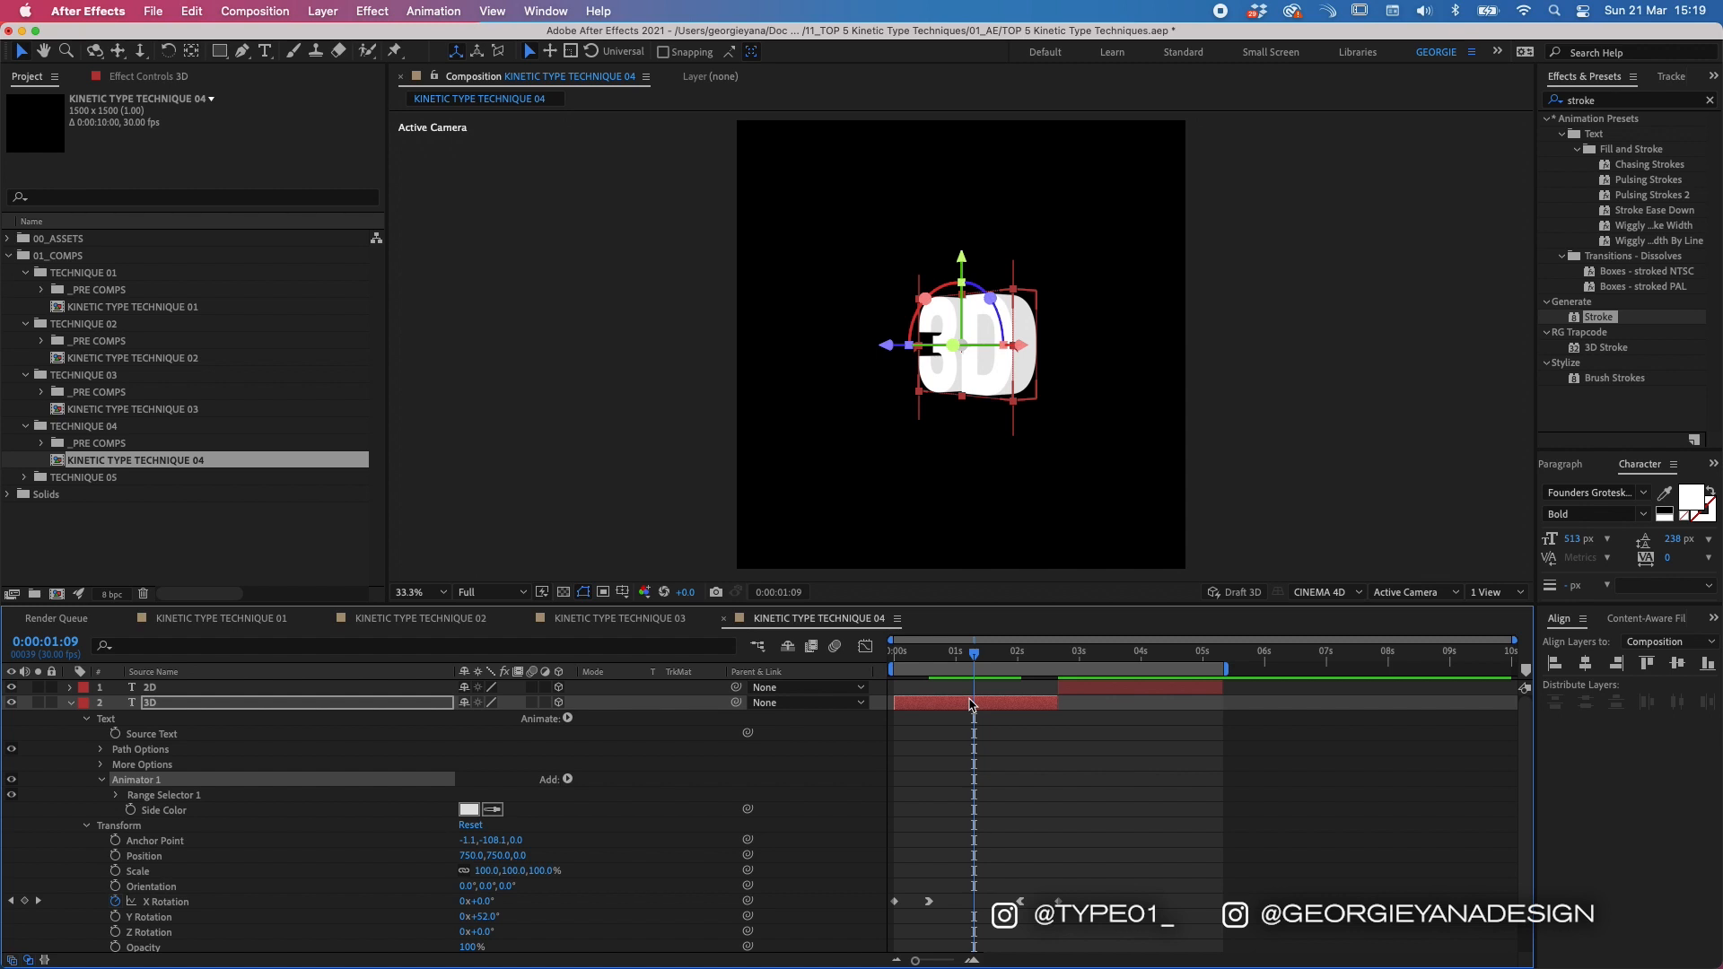
Step: Set the 3D layer's Y Rotation back to 0°
left_click(969, 705)
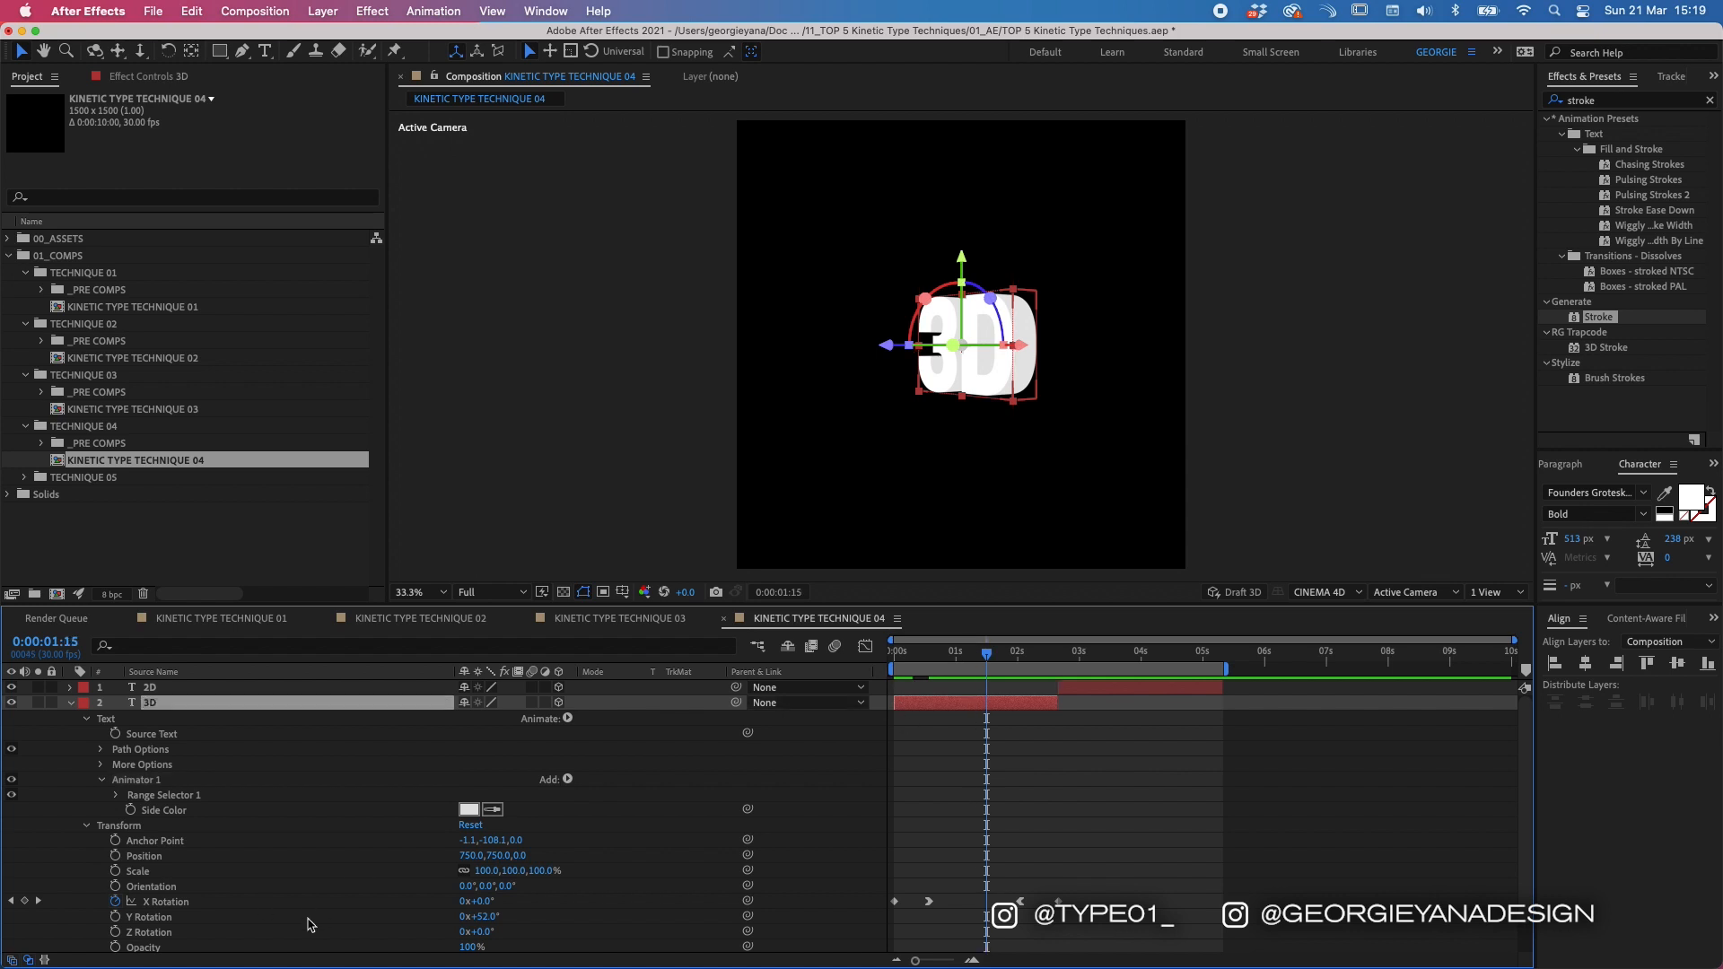
left_click(485, 916)
type("0")
key("Return")
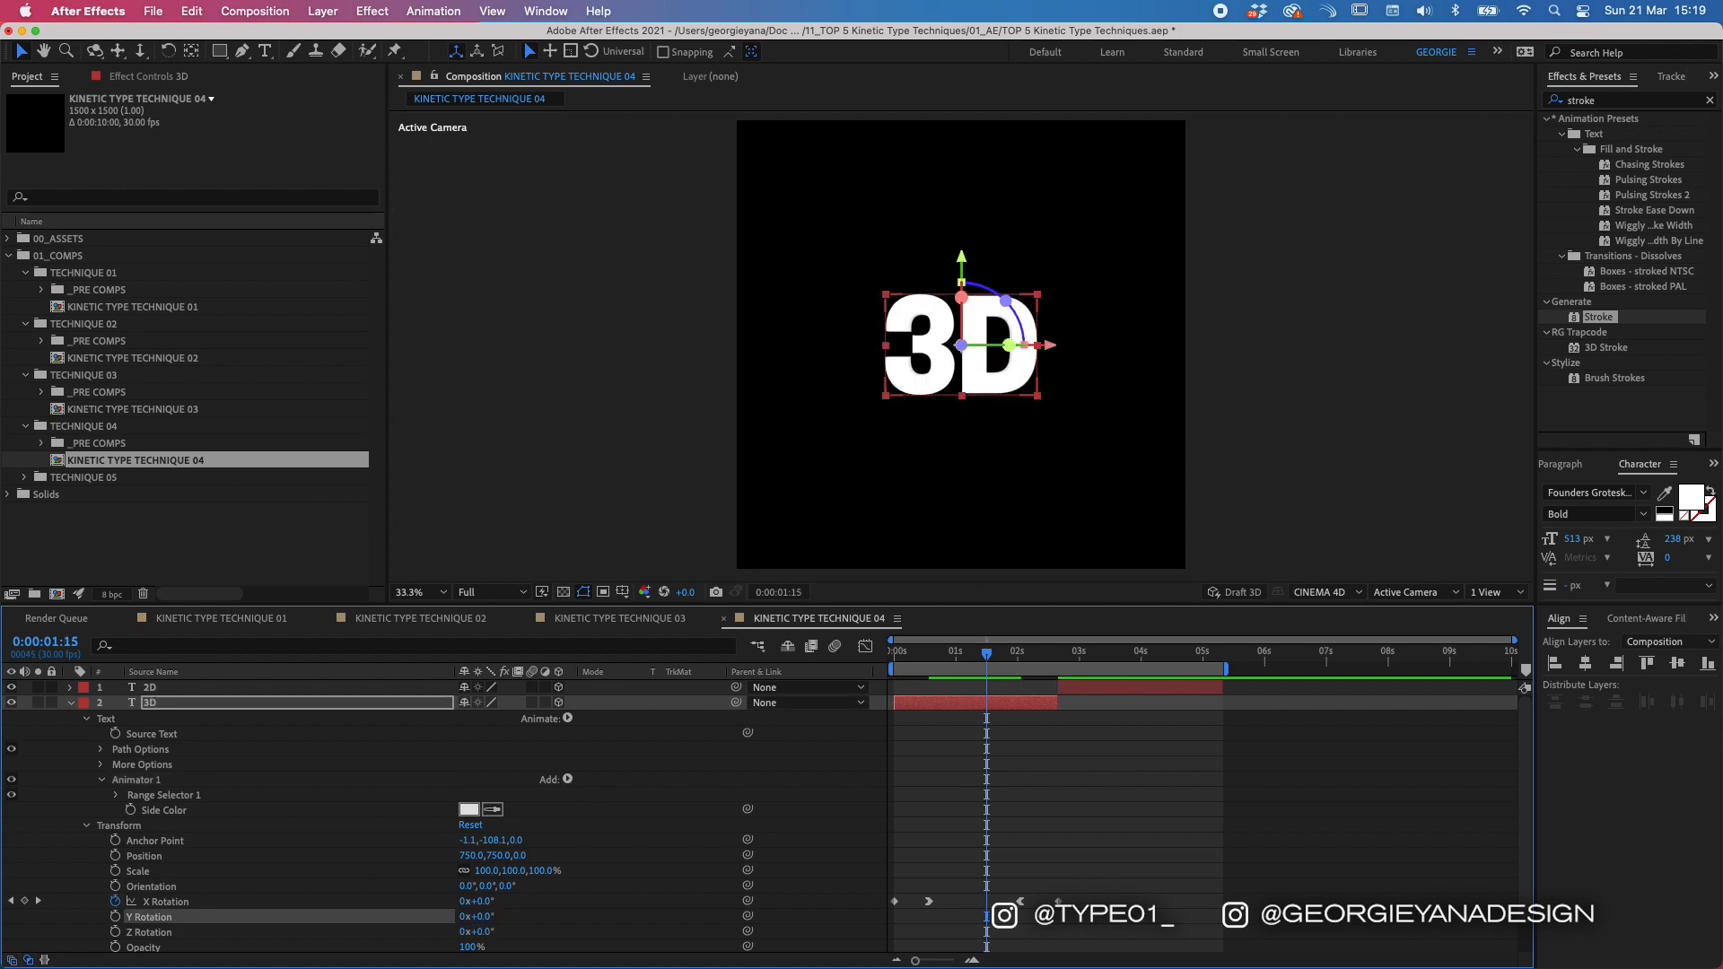
Step: Preview the flip from 3D to 2D with the grey extruded sides
key("F2")
left_click(1001, 655)
key("space")
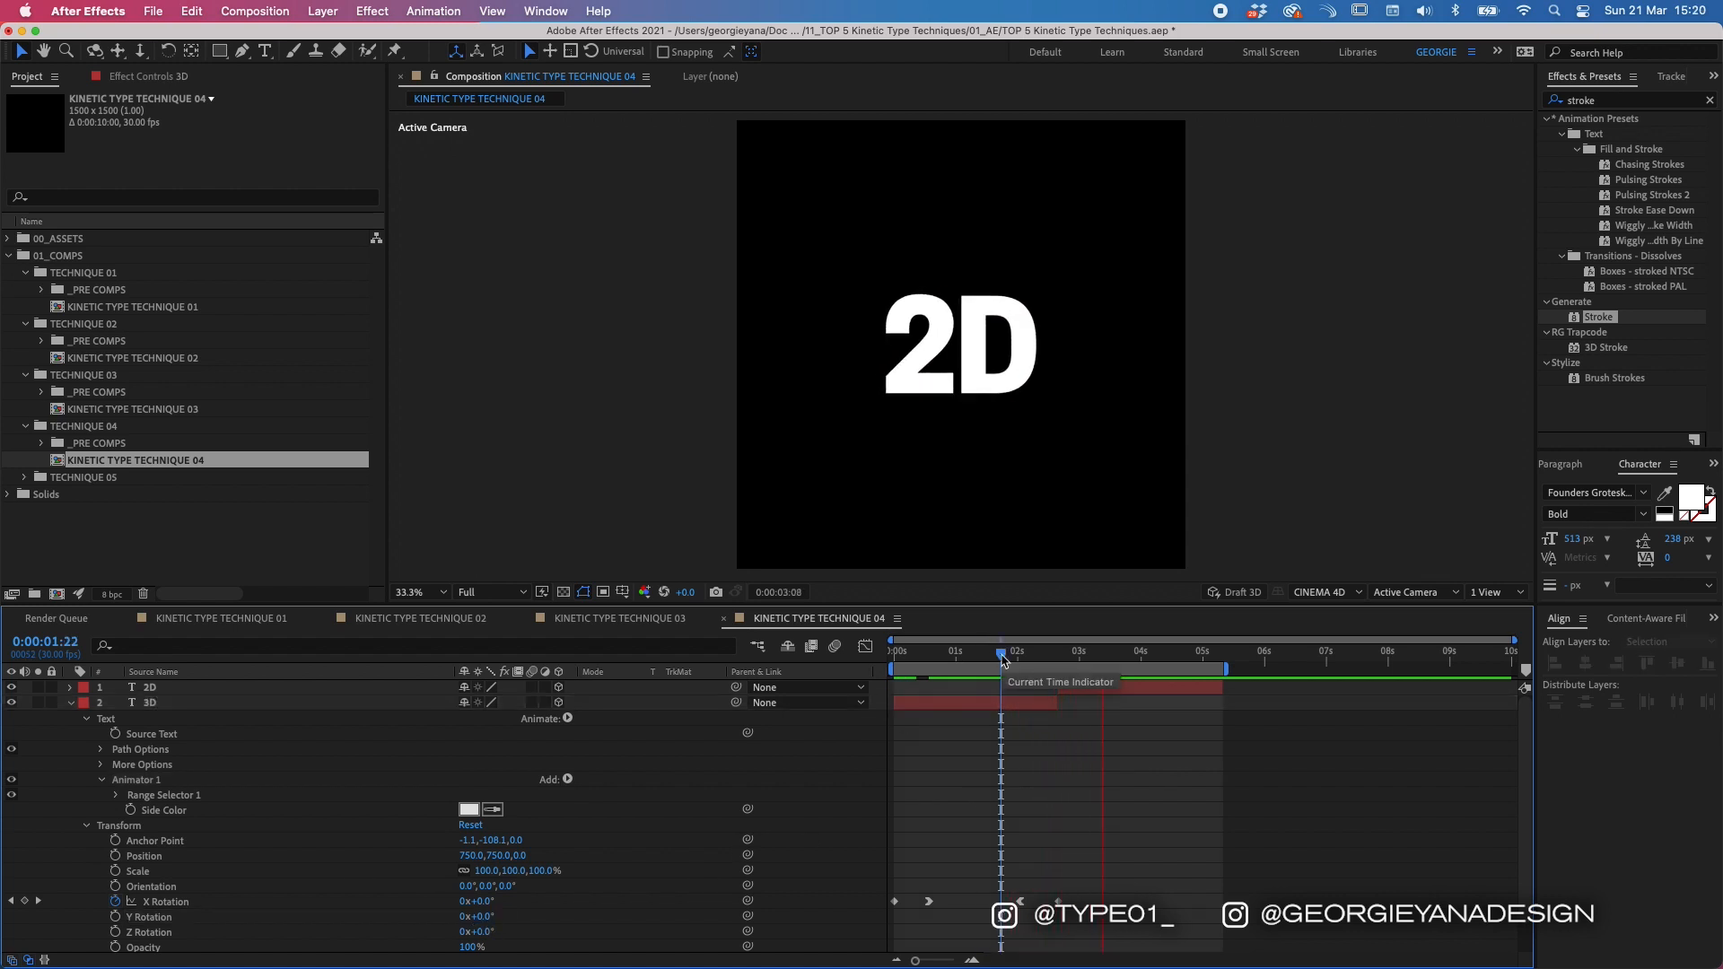
left_click_drag(1003, 659, 1015, 654)
key("space")
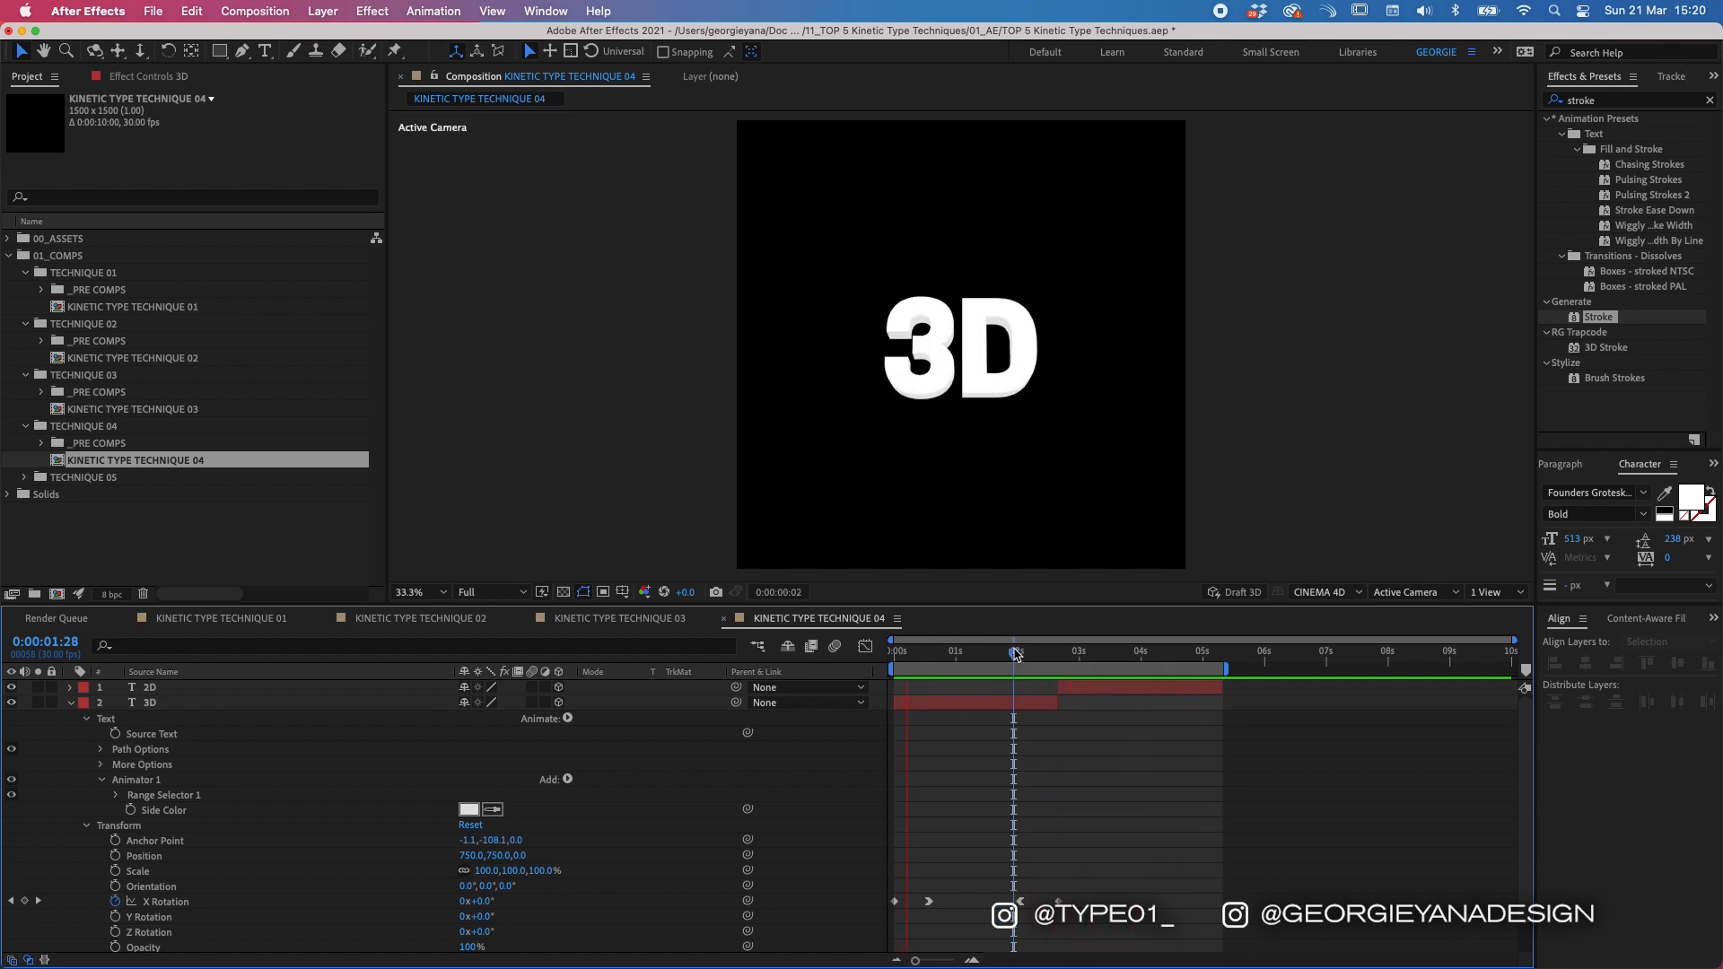
Step: At 0:00:02:20, set the 3D layer's Anchor Point Z value to 50 to centre the extrusion on its rotation axis
left_click_drag(1014, 654, 1060, 659)
left_click(1028, 704)
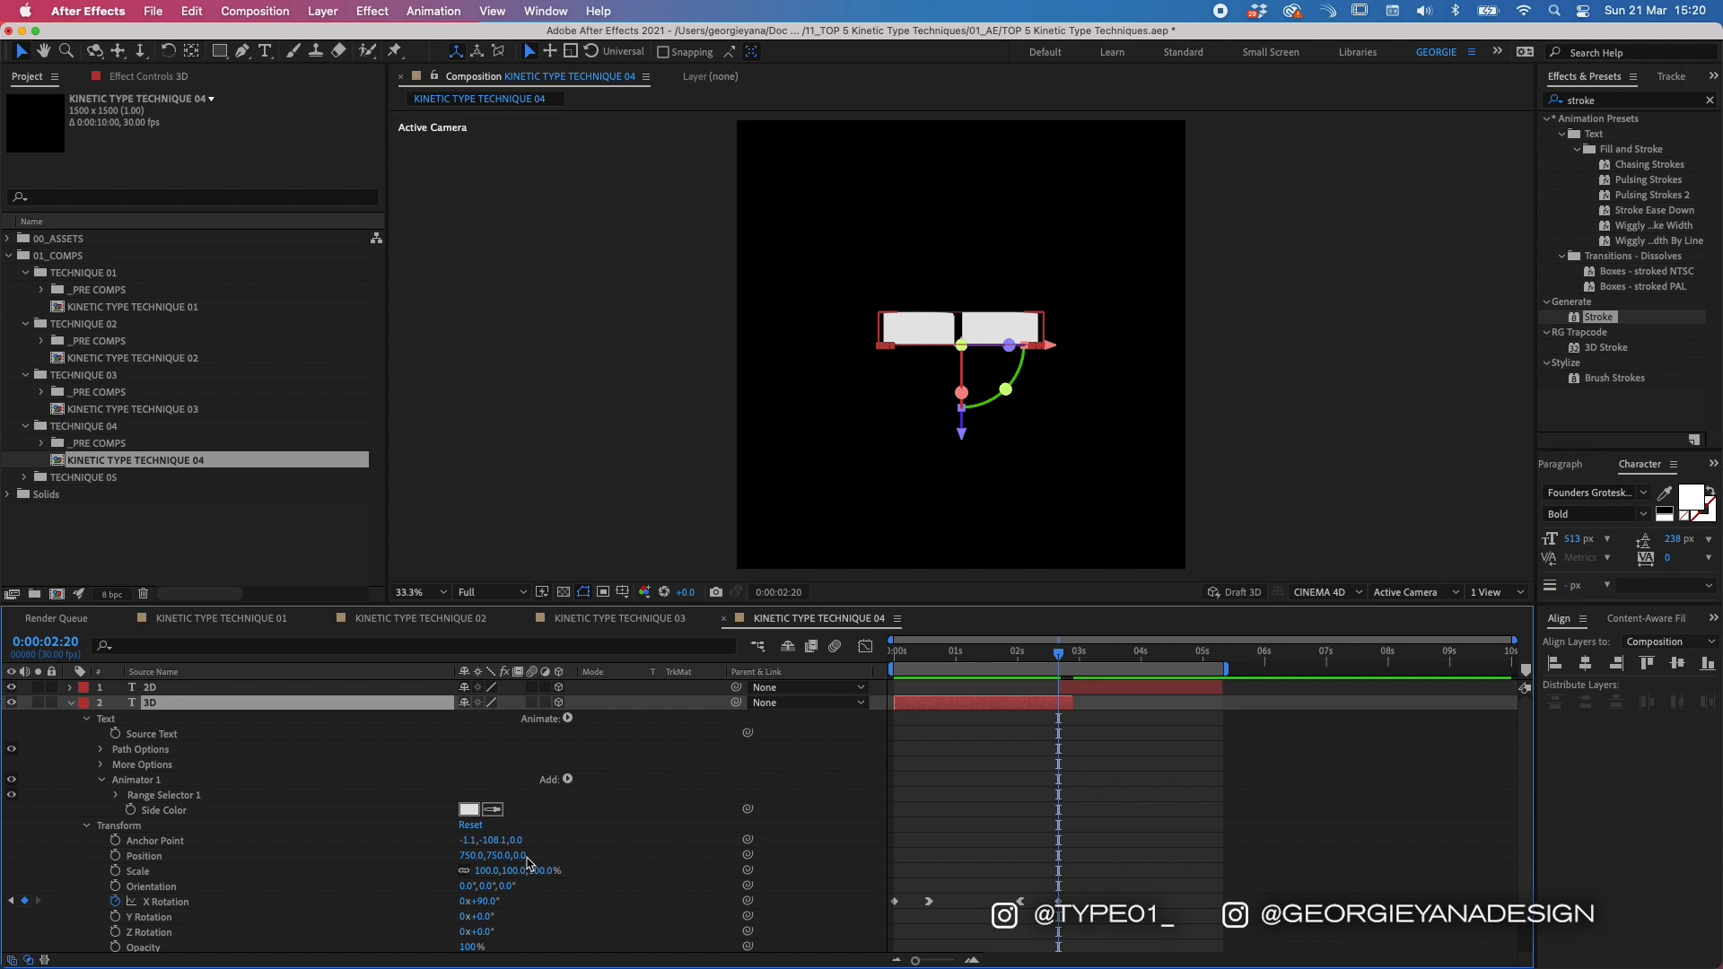
mouse_move(520, 840)
left_mouse_down()
mouse_move(554, 836)
mouse_move(525, 840)
left_mouse_up()
left_click(524, 841)
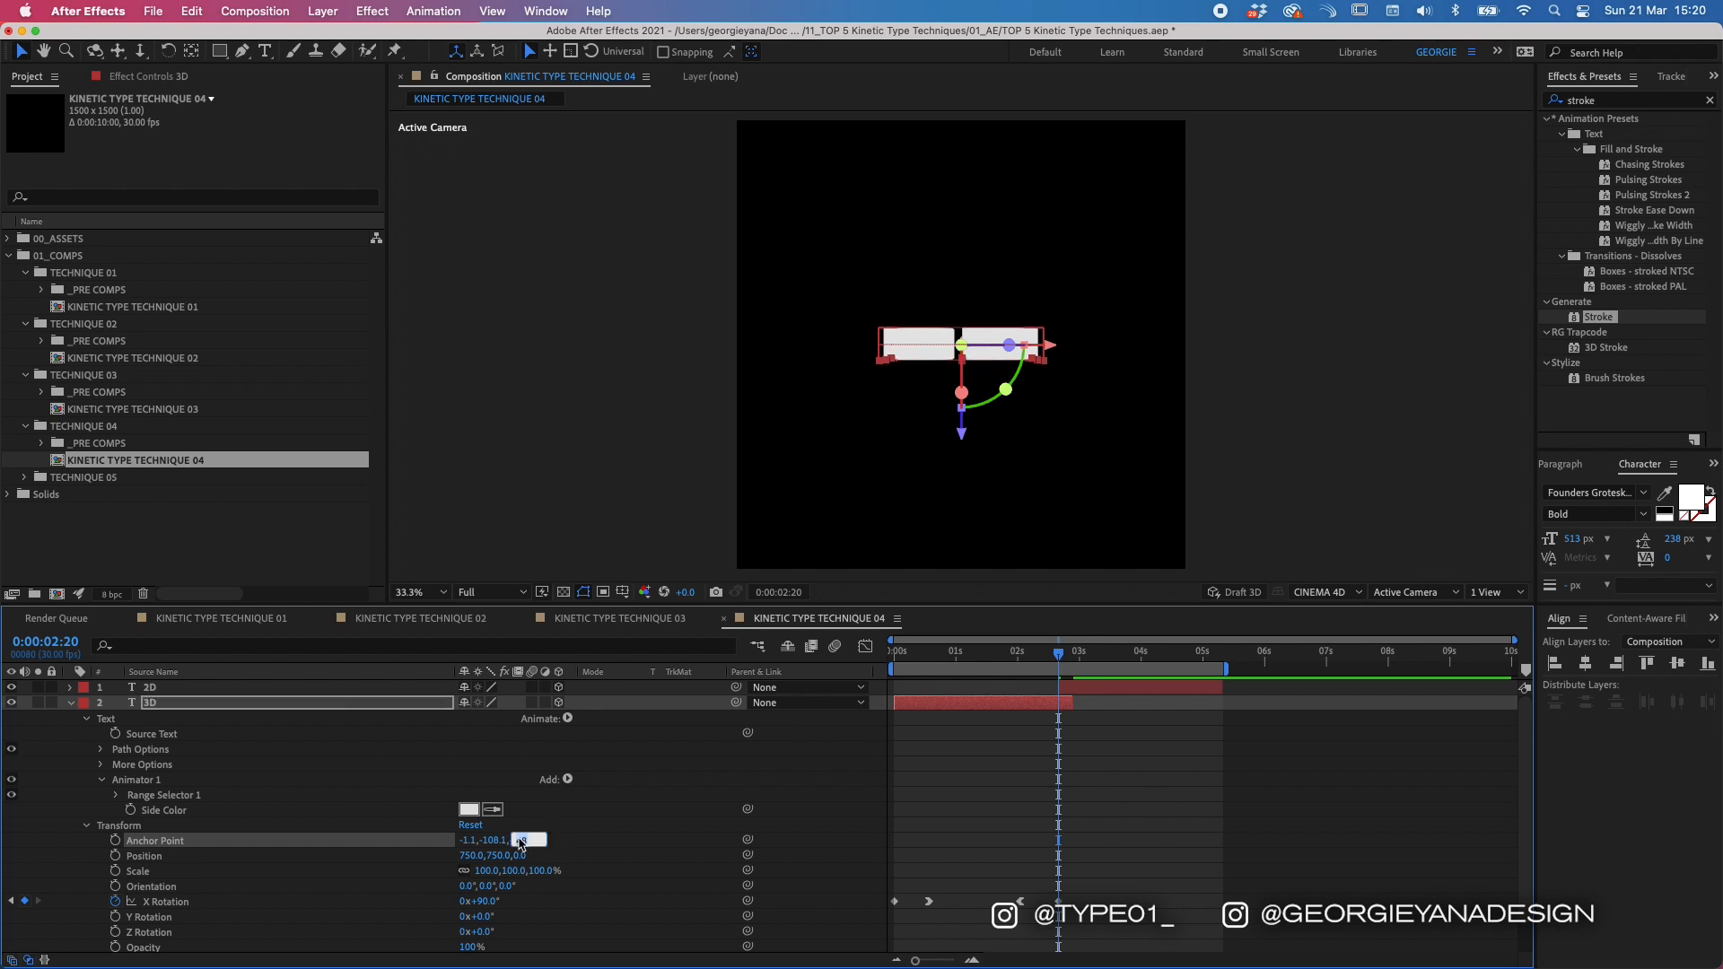
type("50")
key("Return")
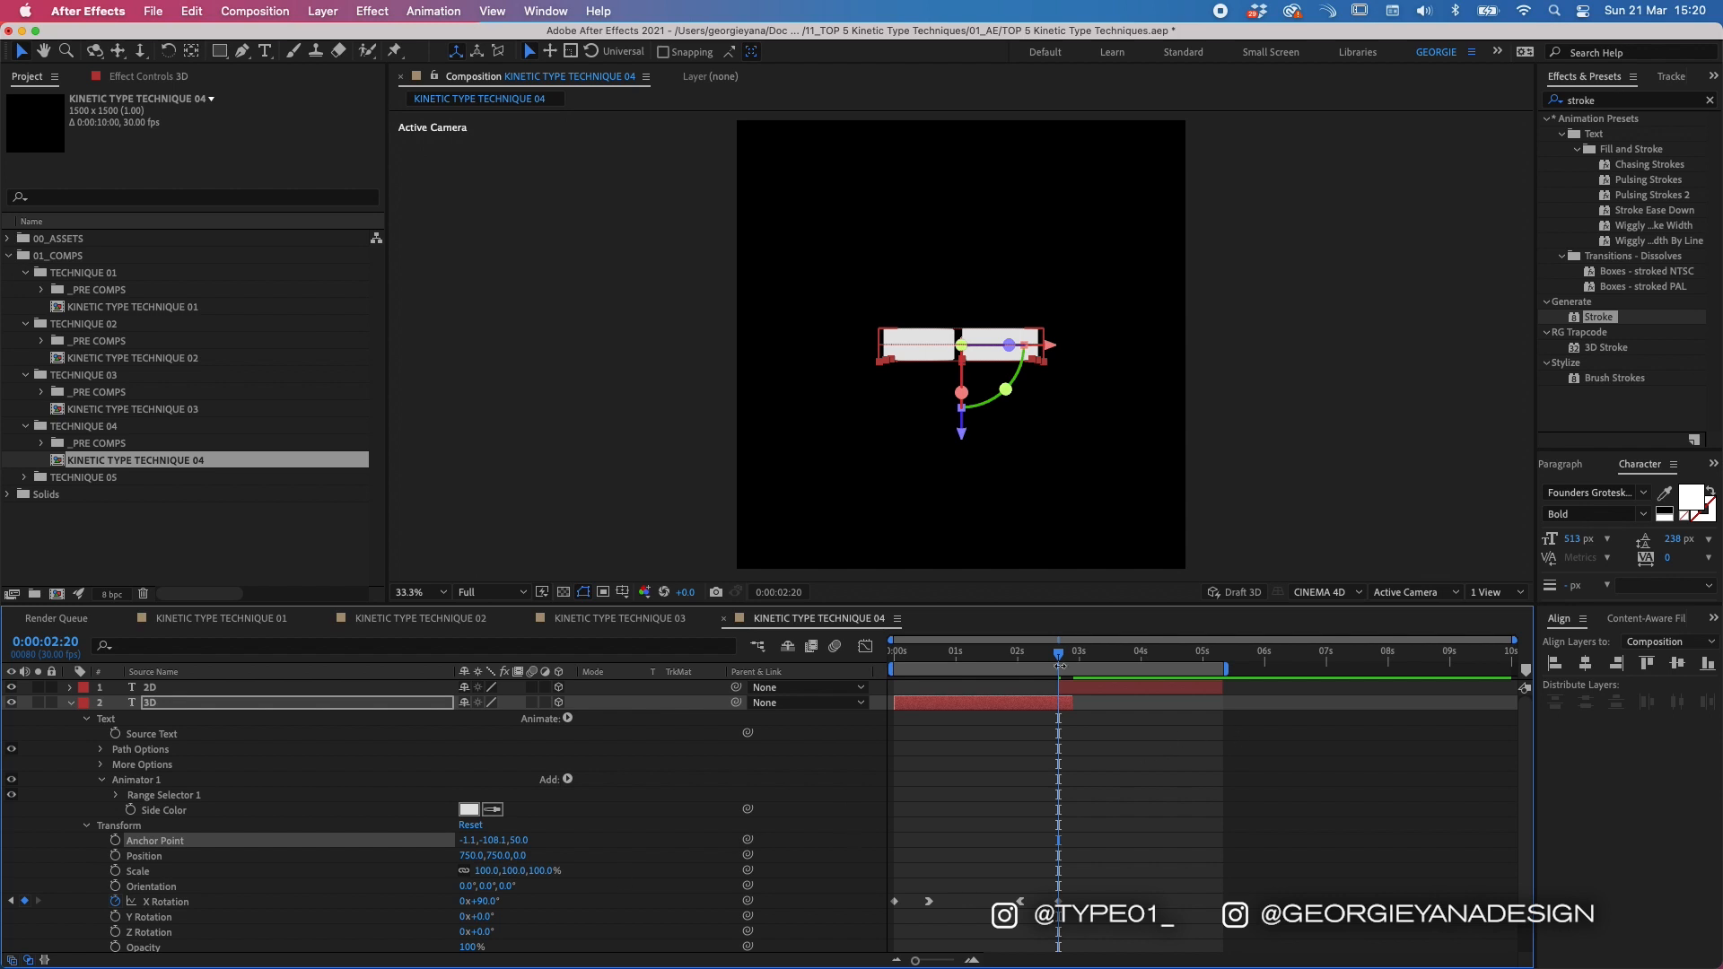
Step: Preview the flip with the 3D layer rotating about its re-centred anchor point
left_click_drag(1059, 657, 1011, 656)
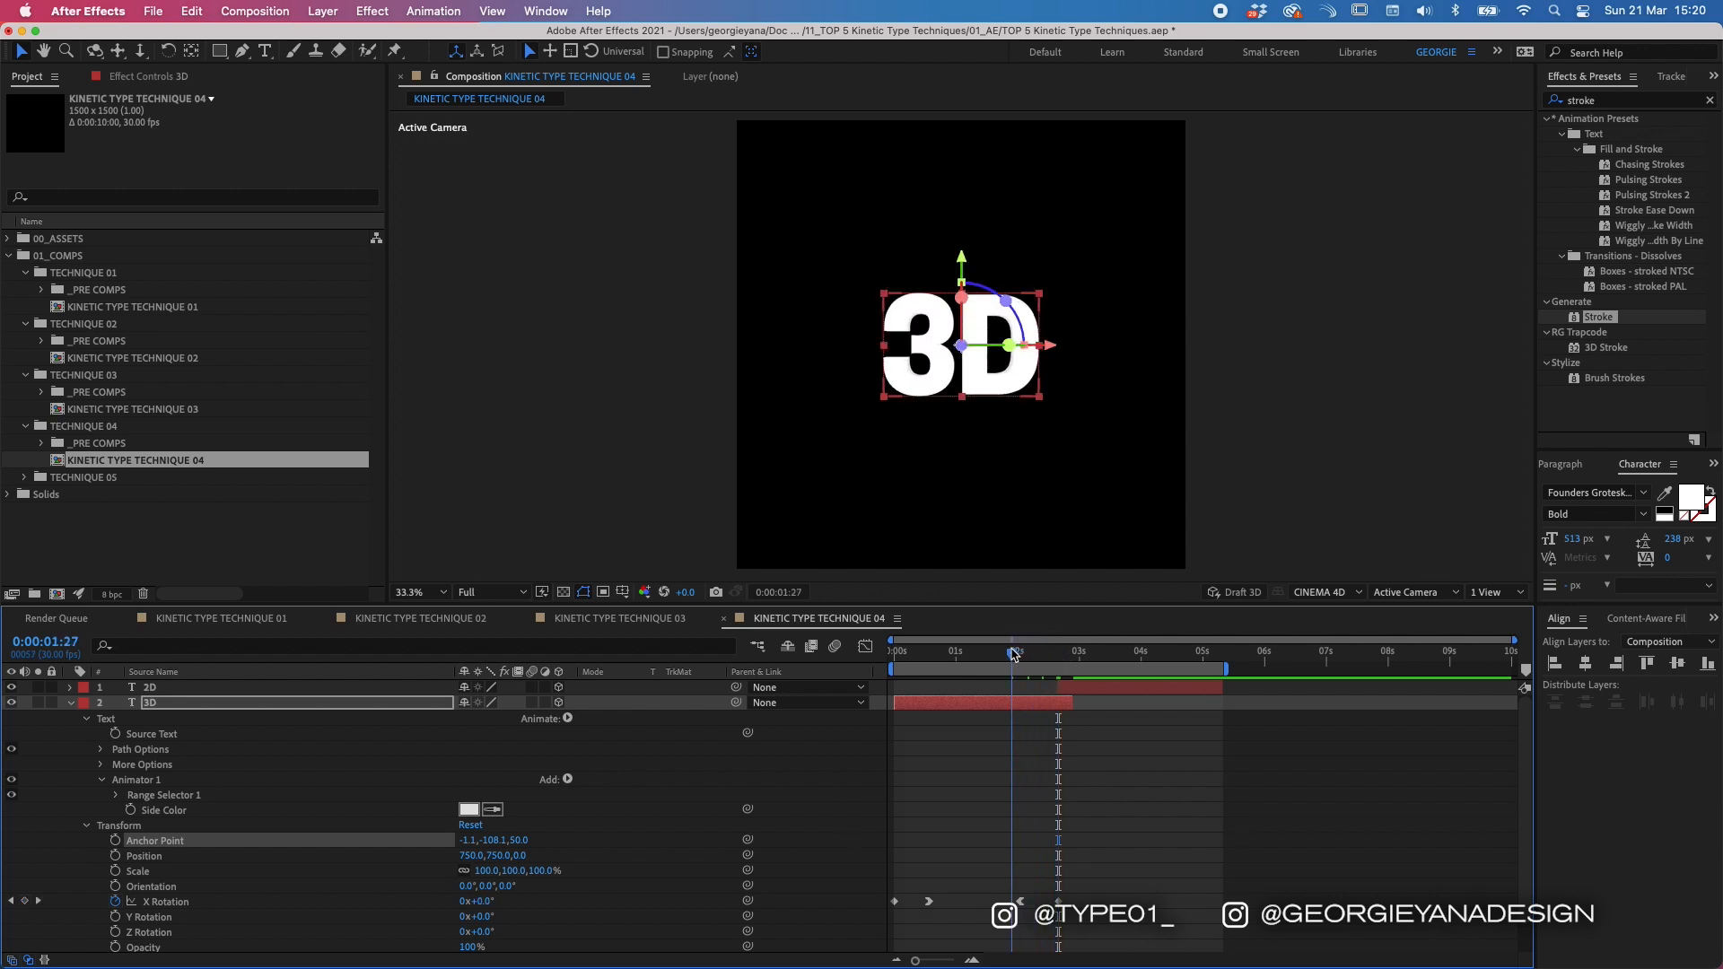
left_click(1096, 752)
key("space")
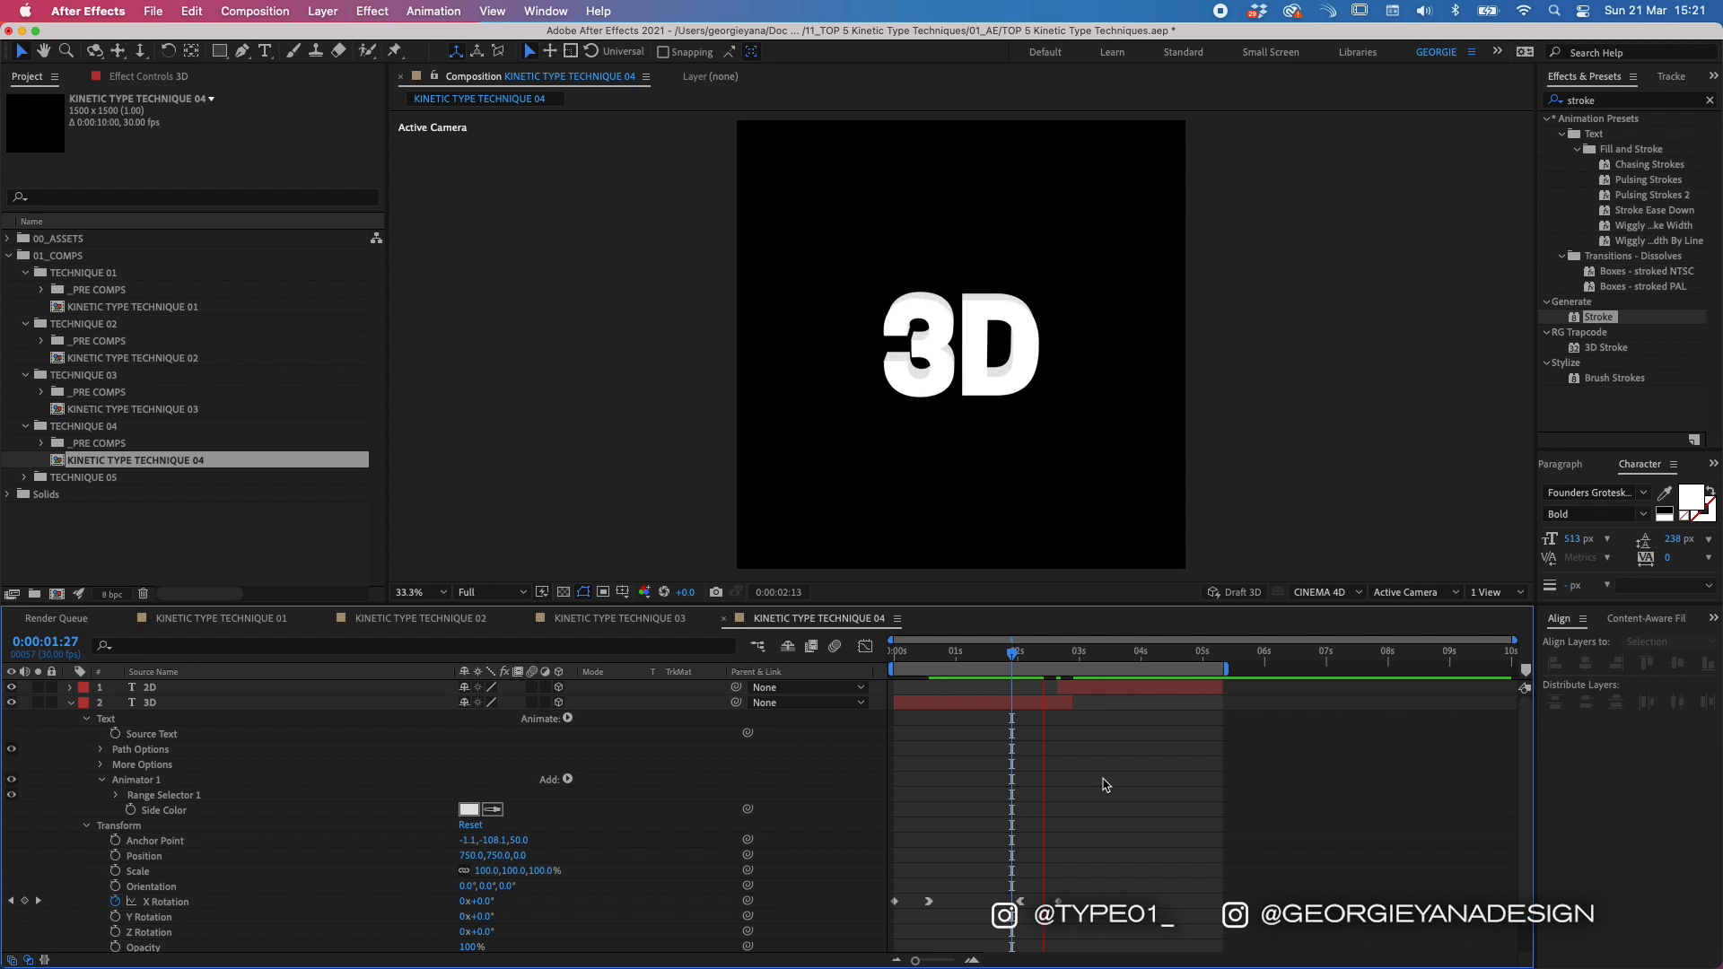
left_click(1019, 658)
key("space")
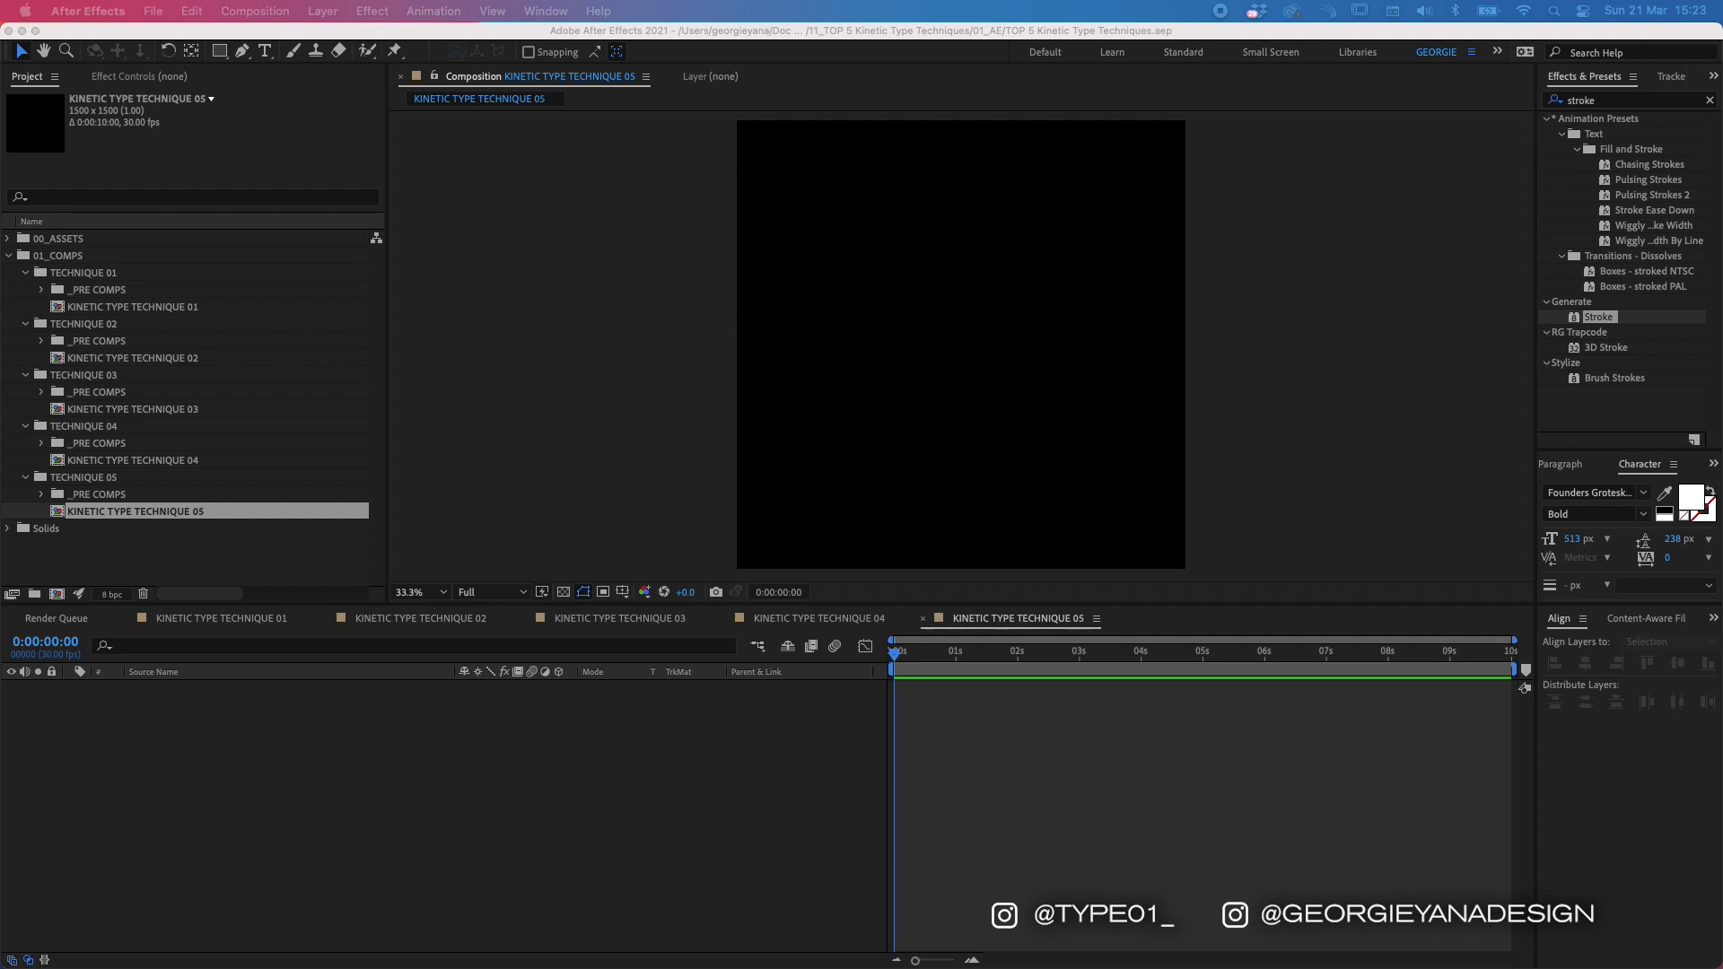
Step: Create a text layer reading "JUMP" in the KINETIC TYPE TECHNIQUE 05 composition
left_click(687, 391)
key("super+t")
left_click_drag(754, 305, 1181, 406)
type("JUMP")
left_click(940, 689)
key("v")
left_click(977, 779)
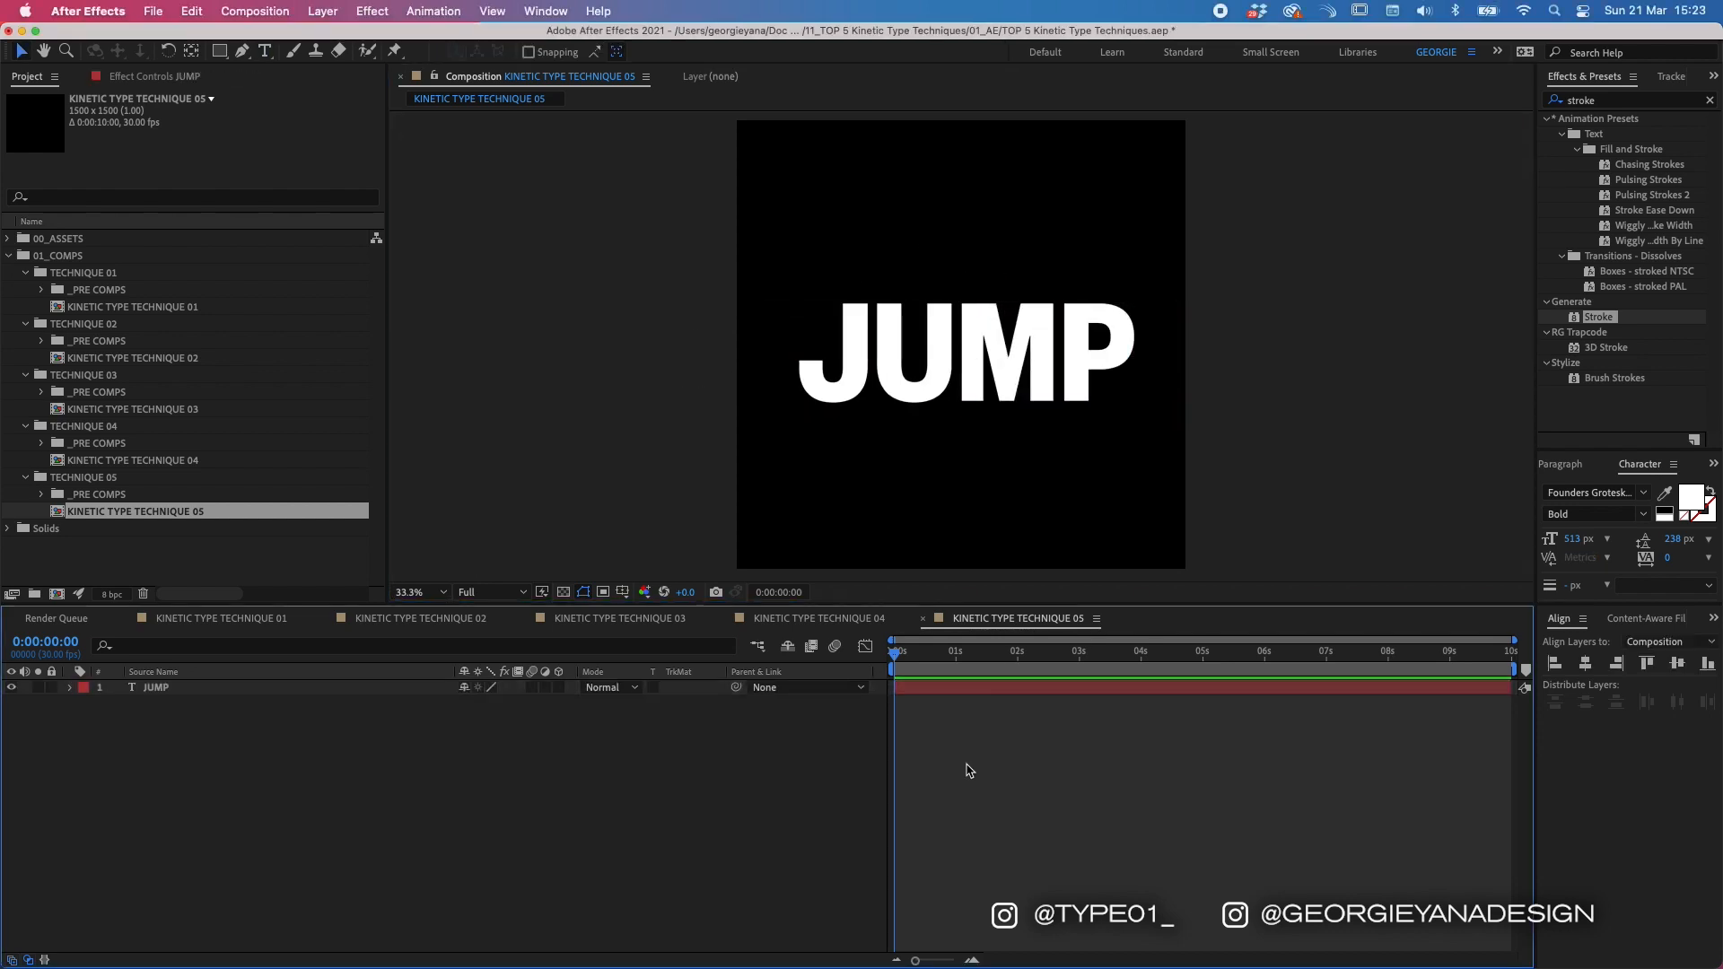
Step: Centre the JUMP text layer horizontally and vertically in the composition
left_click(991, 687)
left_click(1585, 663)
left_click(1677, 663)
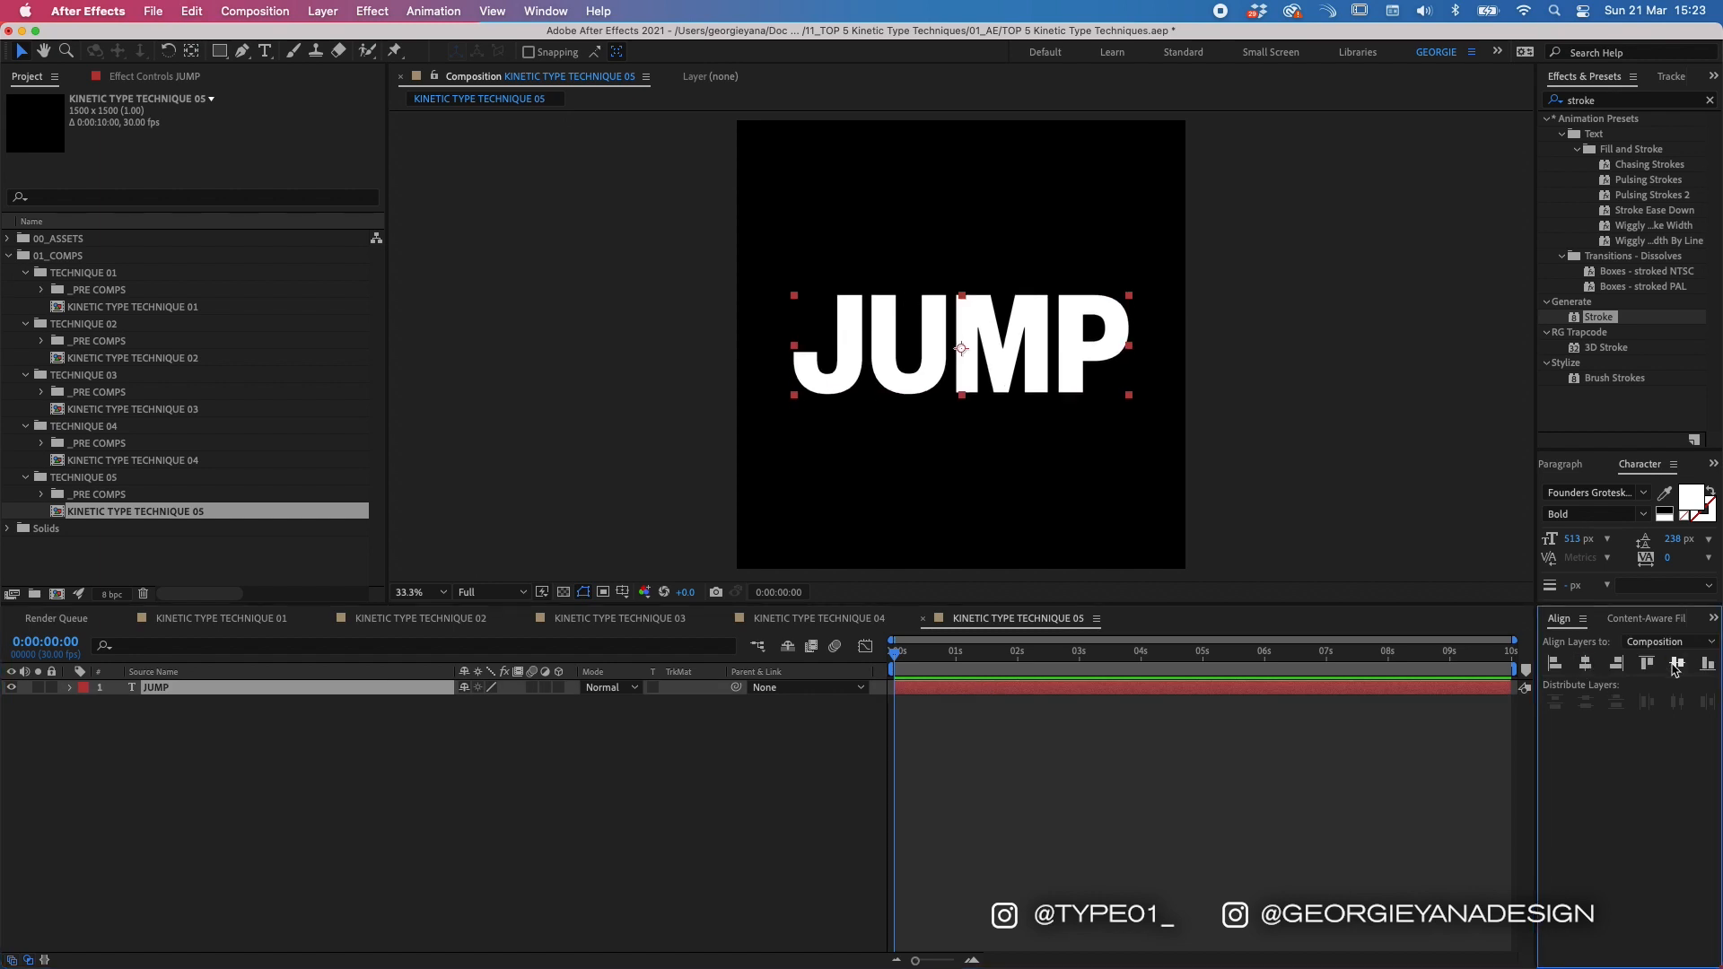
left_click(1026, 740)
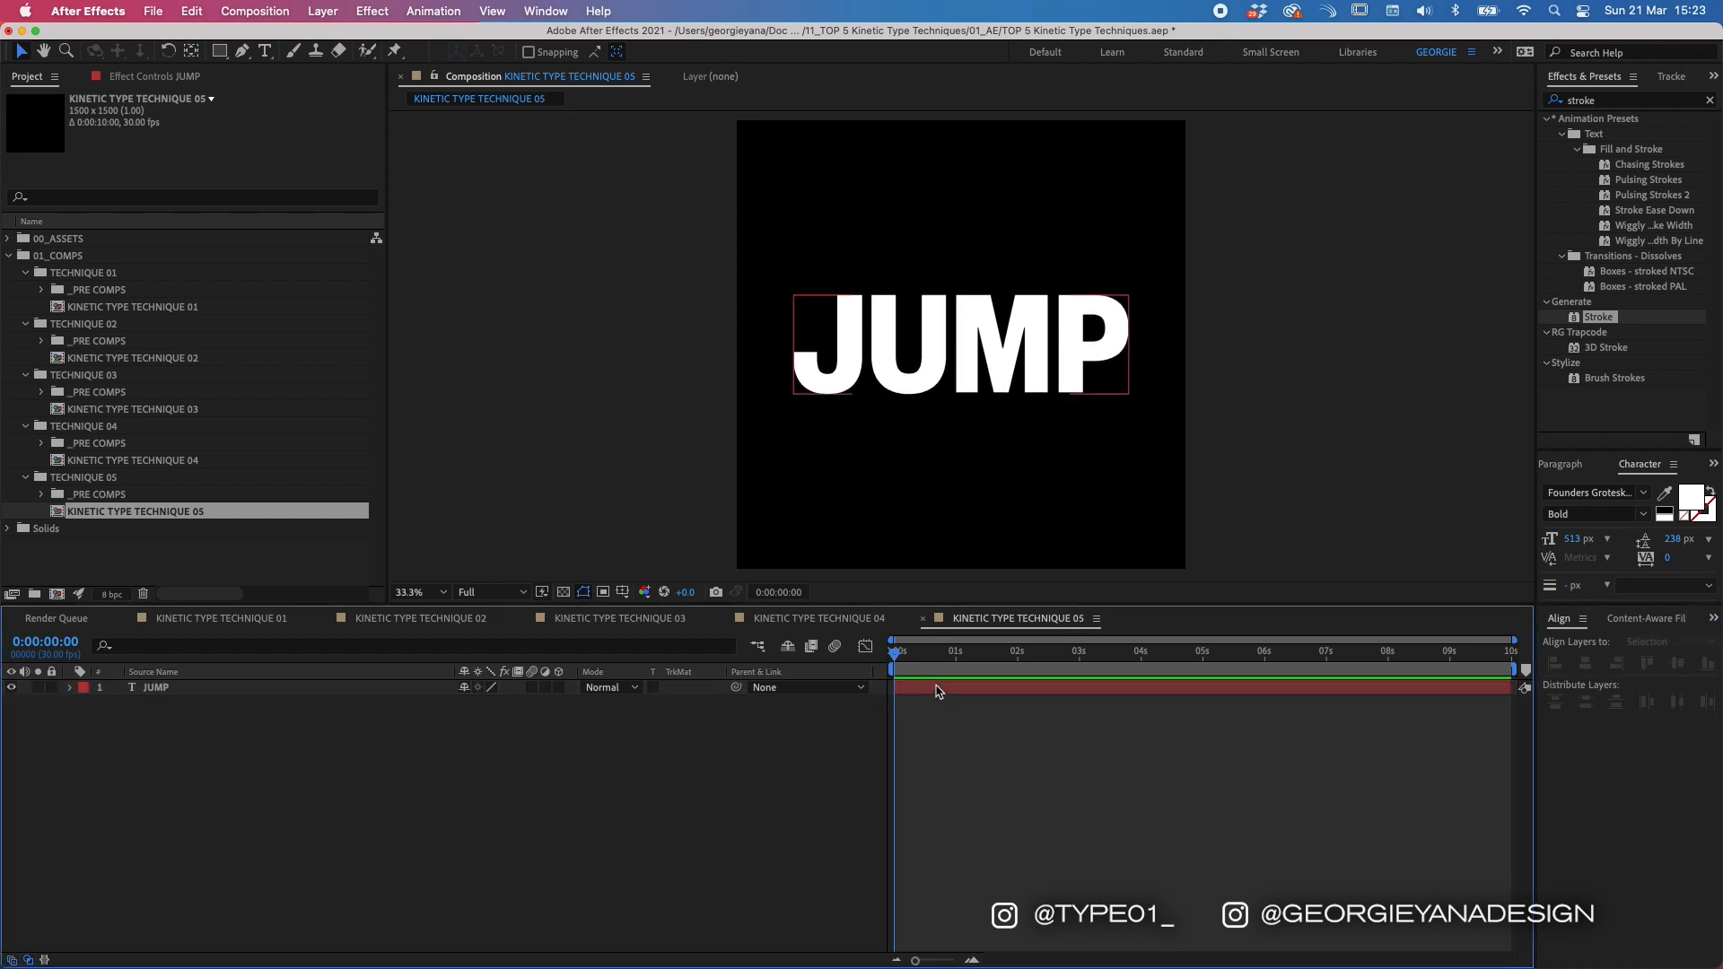
Step: Try the Rectangle tool with the JUMP layer selected so it draws a mask, and undo that mask
left_click(220, 51)
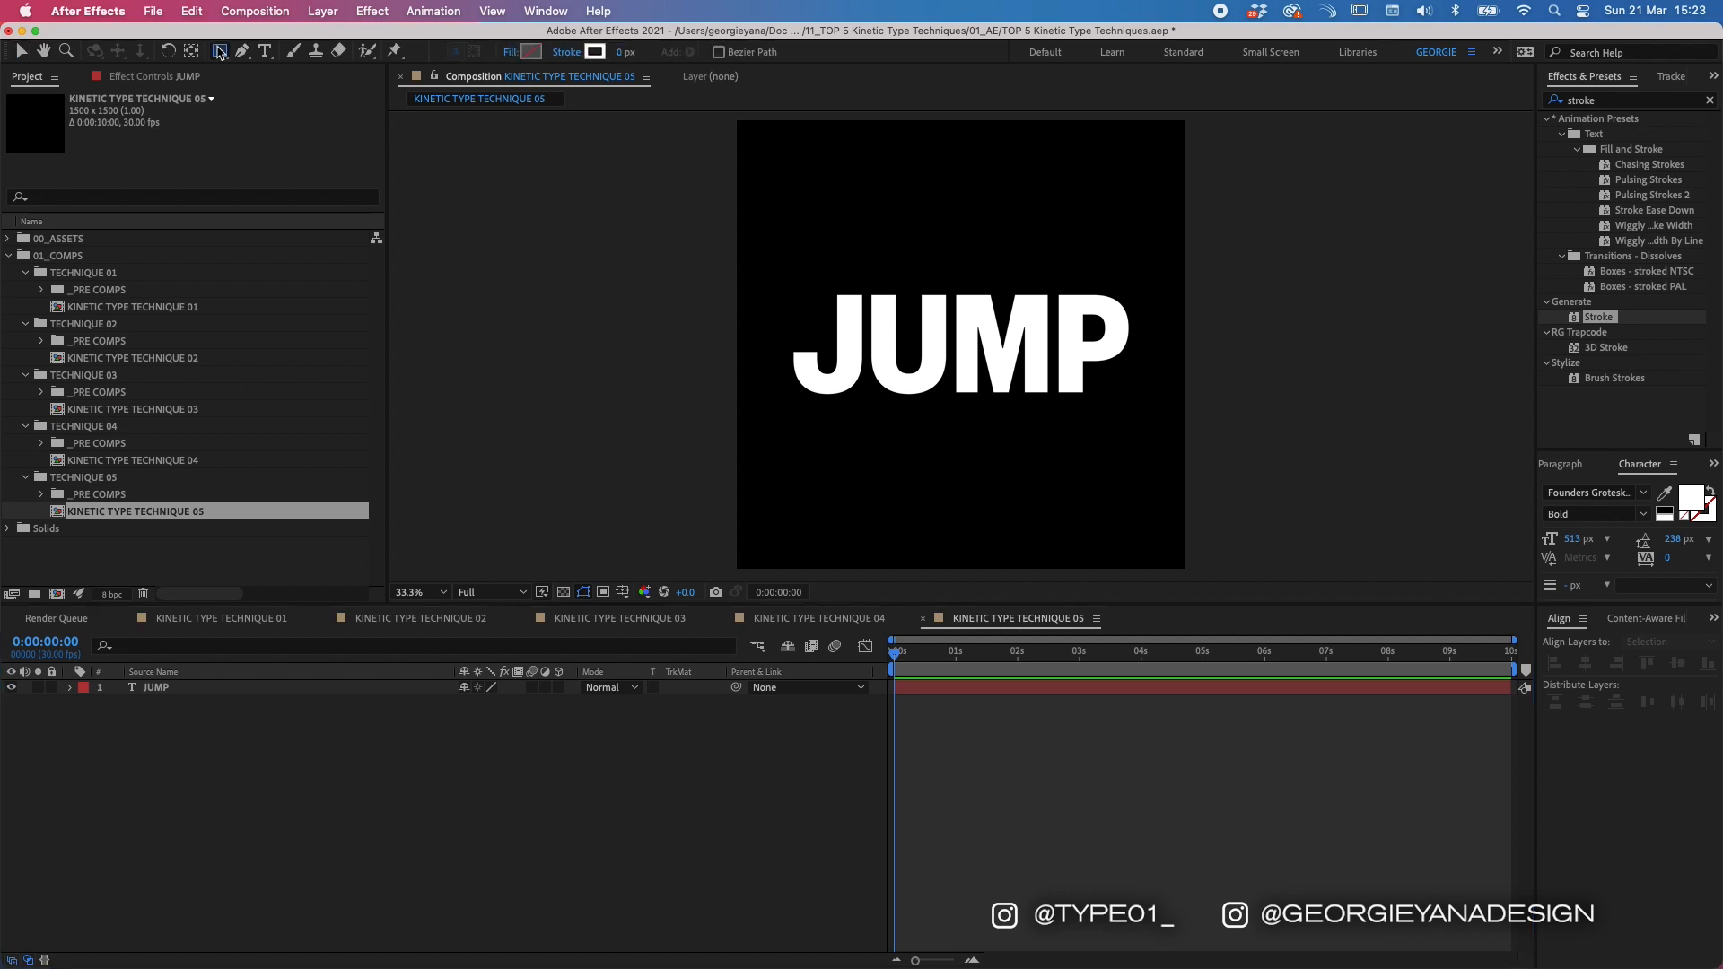
left_click(977, 689)
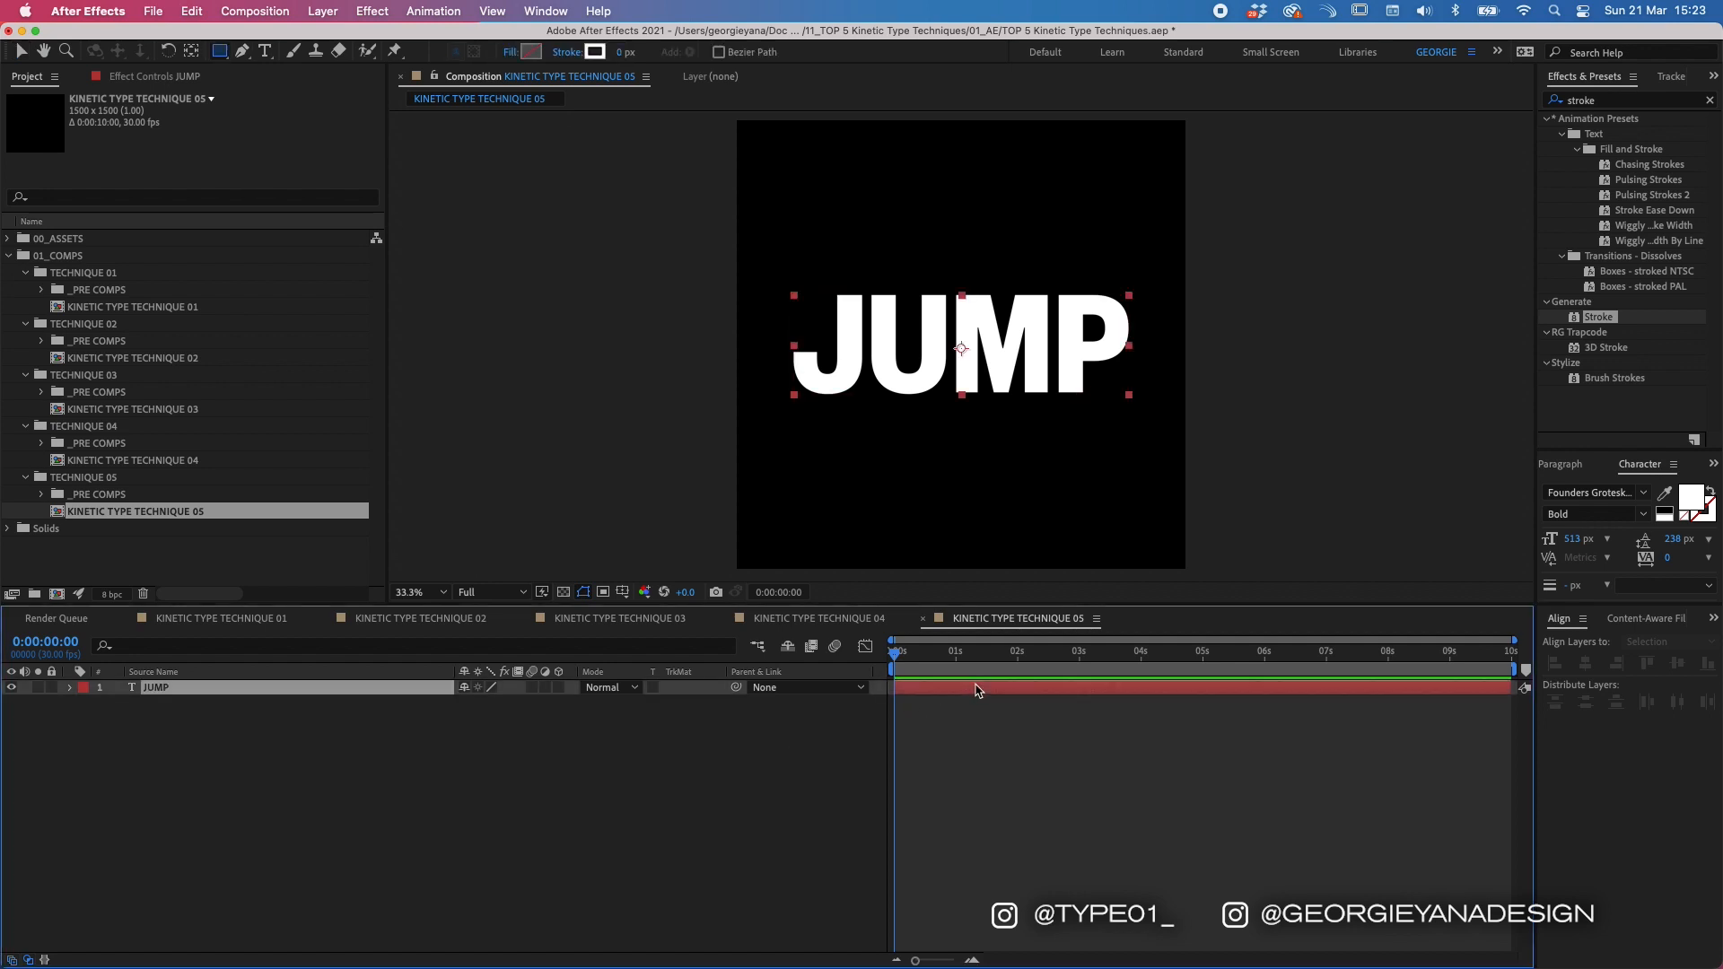
left_click_drag(820, 310, 1274, 447)
key("super+z")
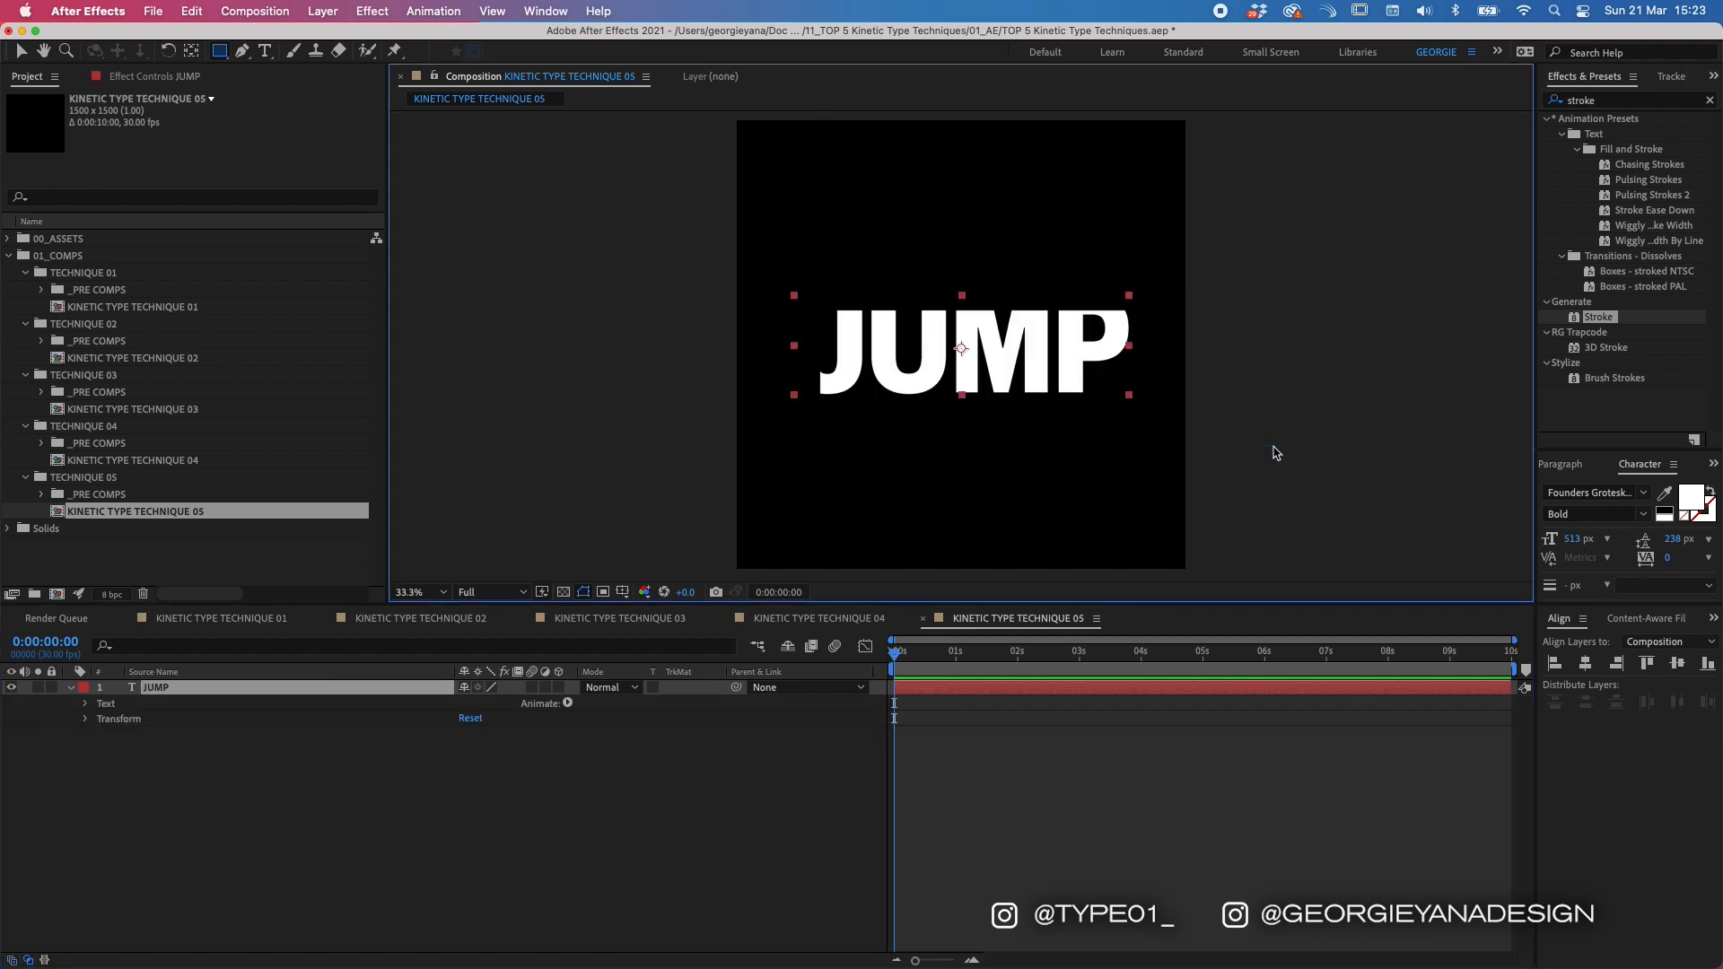
Step: With no layer selected, draw a rectangle shape covering the word JUMP and fill it with blue 0000FF
left_click(1054, 752)
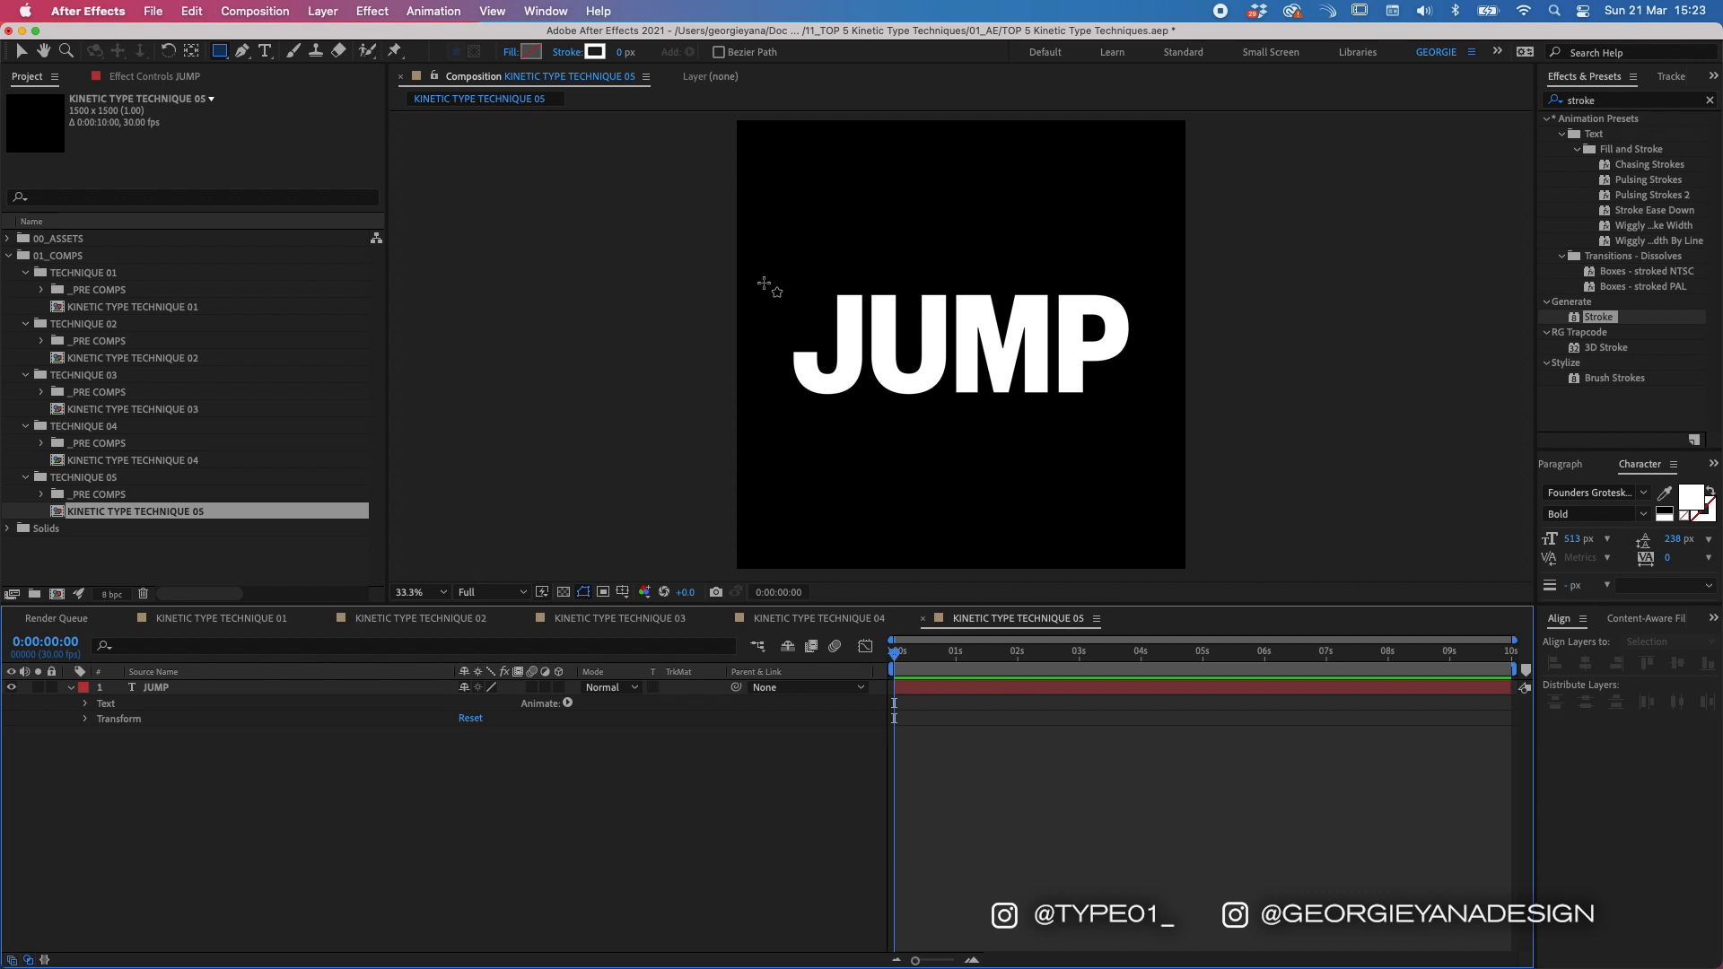
mouse_move(755, 285)
left_mouse_down()
mouse_move(1020, 305)
mouse_move(1172, 408)
left_mouse_up()
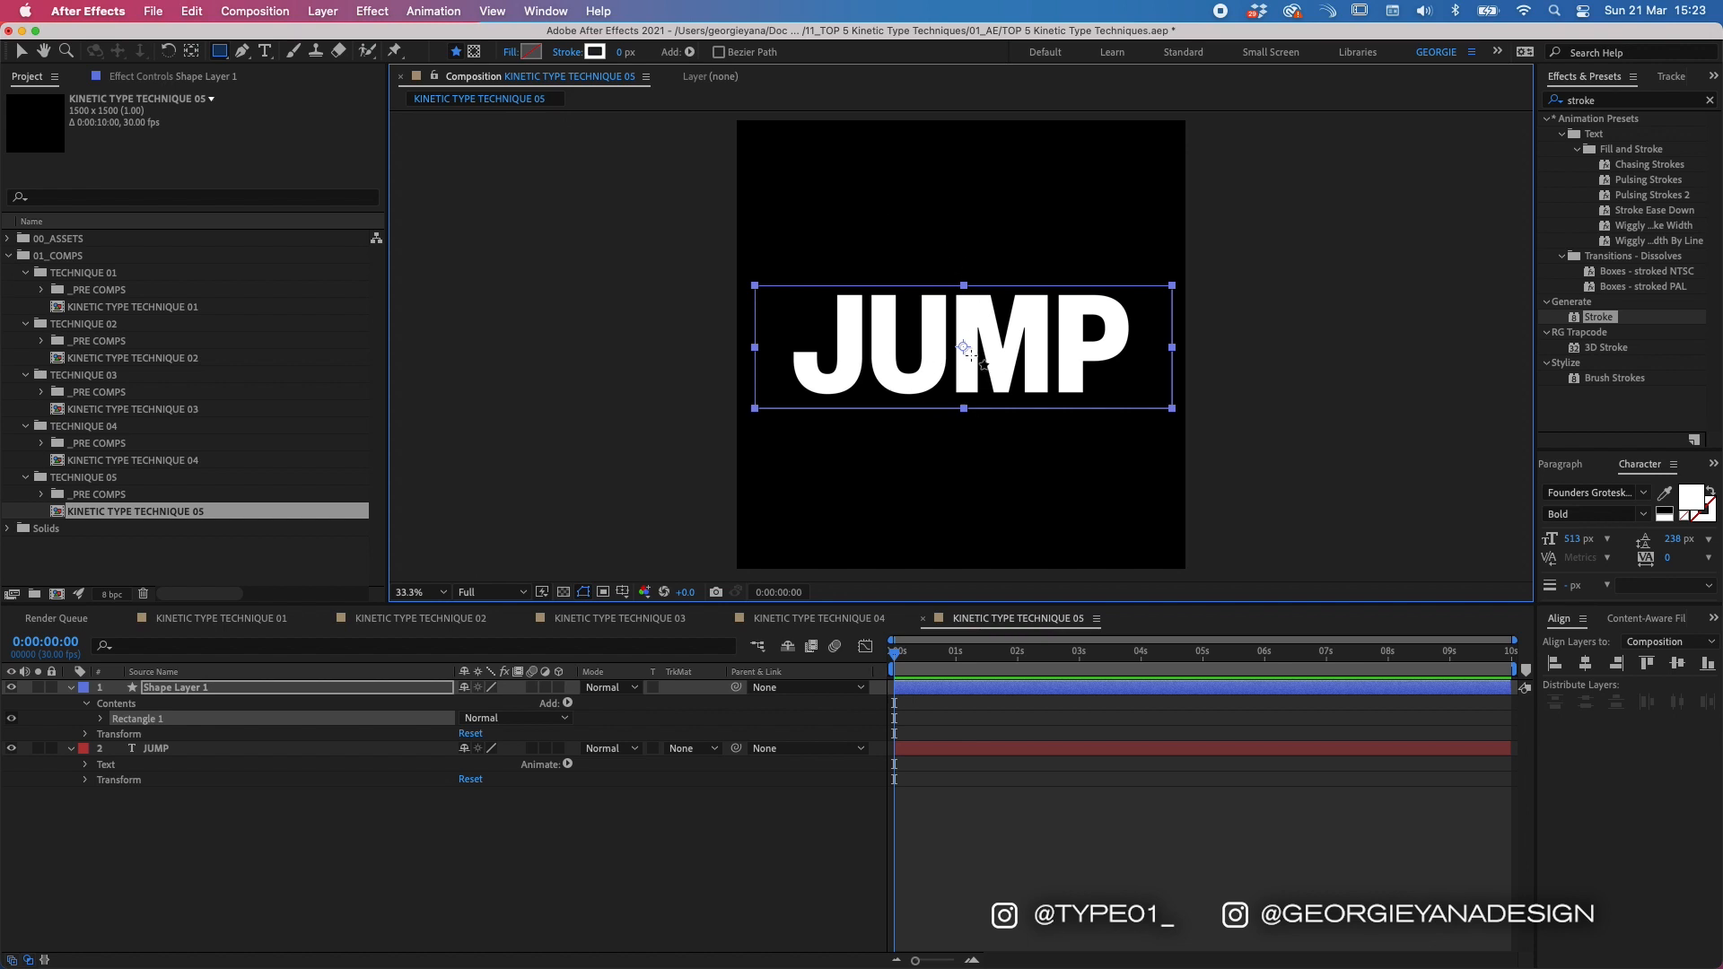
left_click(530, 52)
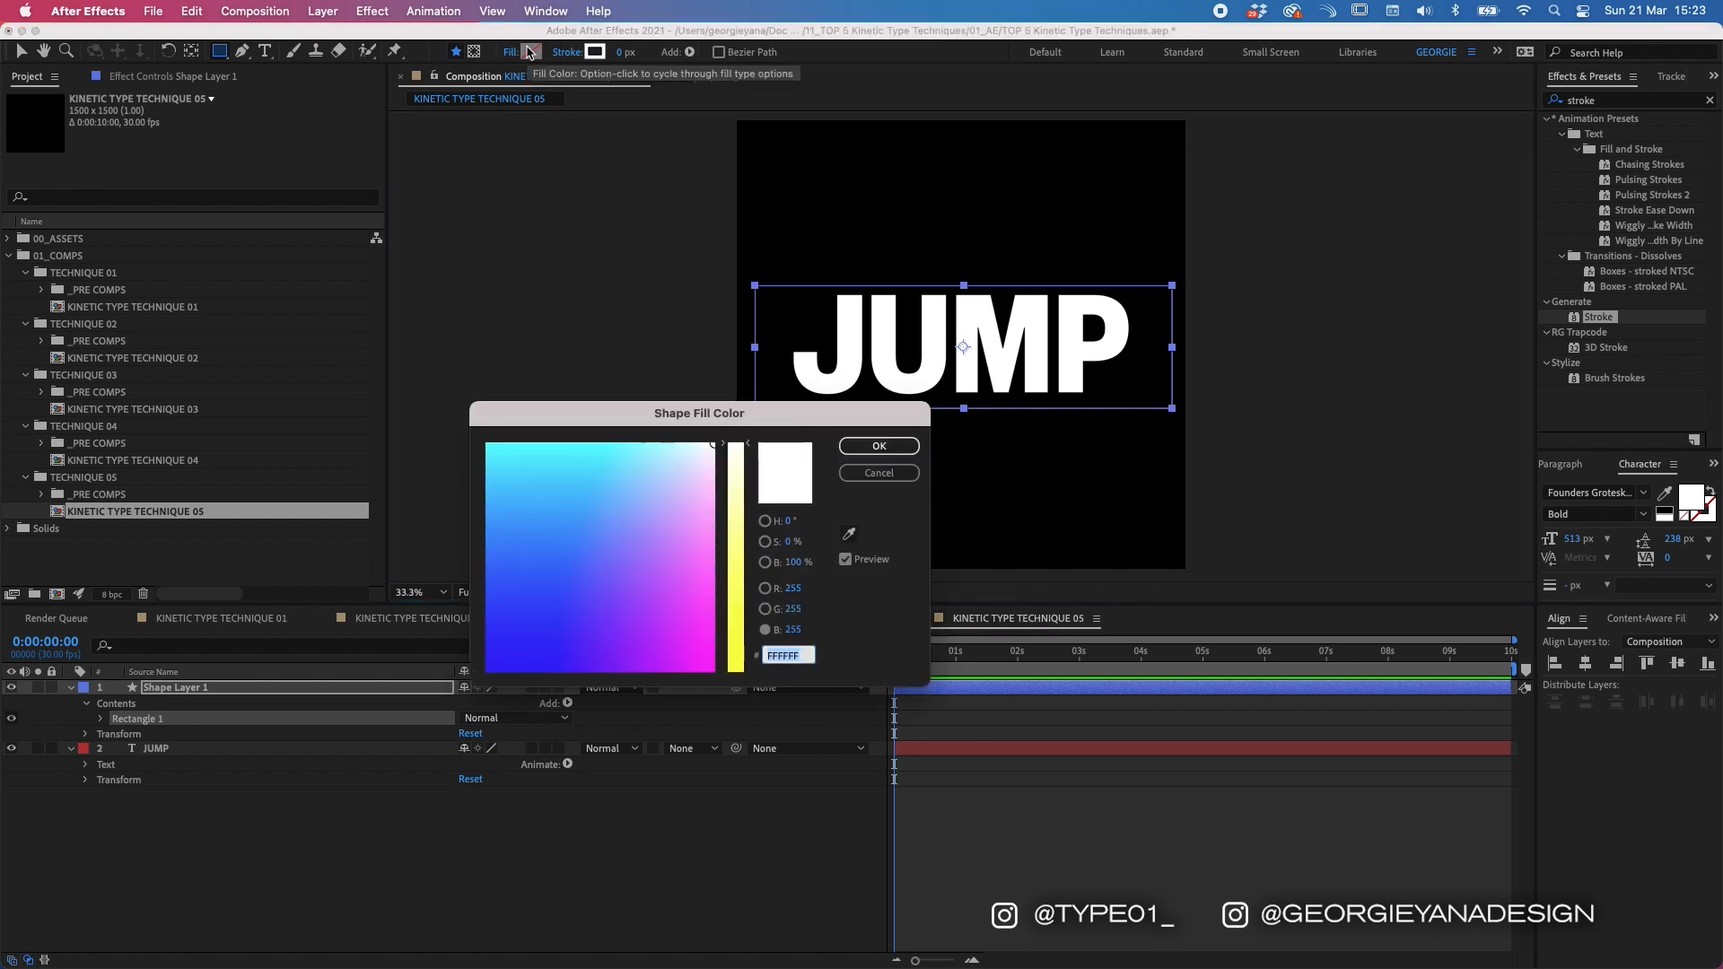
left_click(596, 476)
left_click_drag(596, 476, 486, 669)
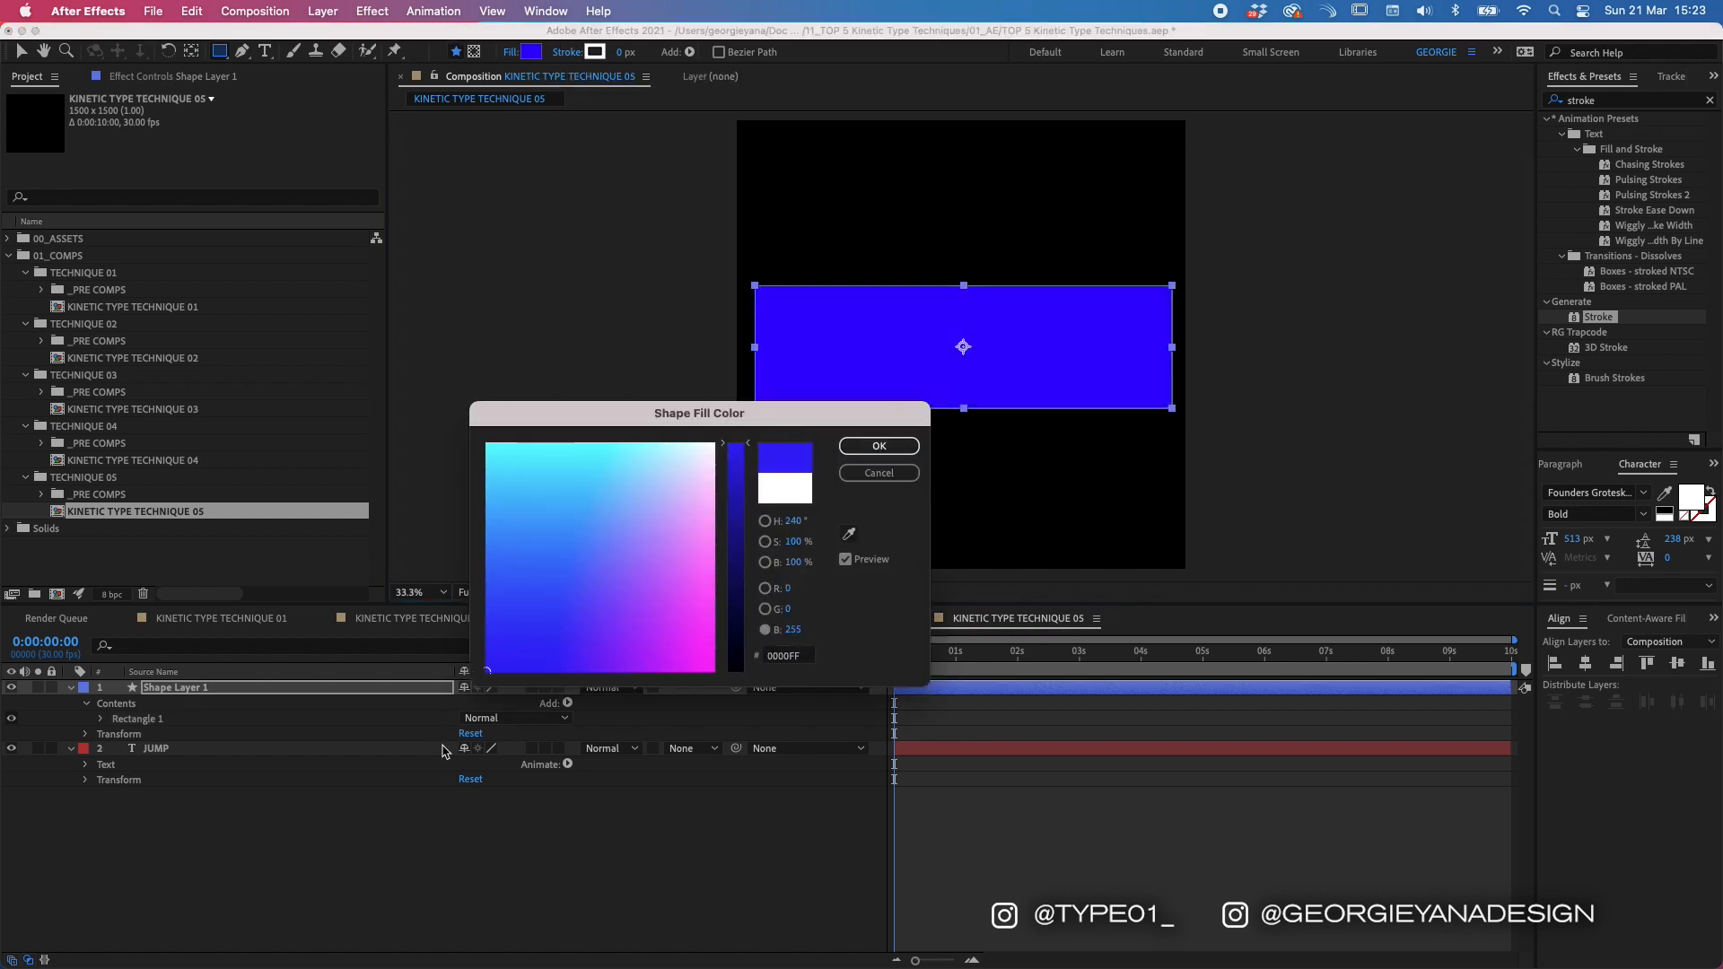
left_click(879, 447)
key("v")
Step: Set the JUMP layer's track matte to Alpha Matte "Shape Layer 1"
left_click(927, 750)
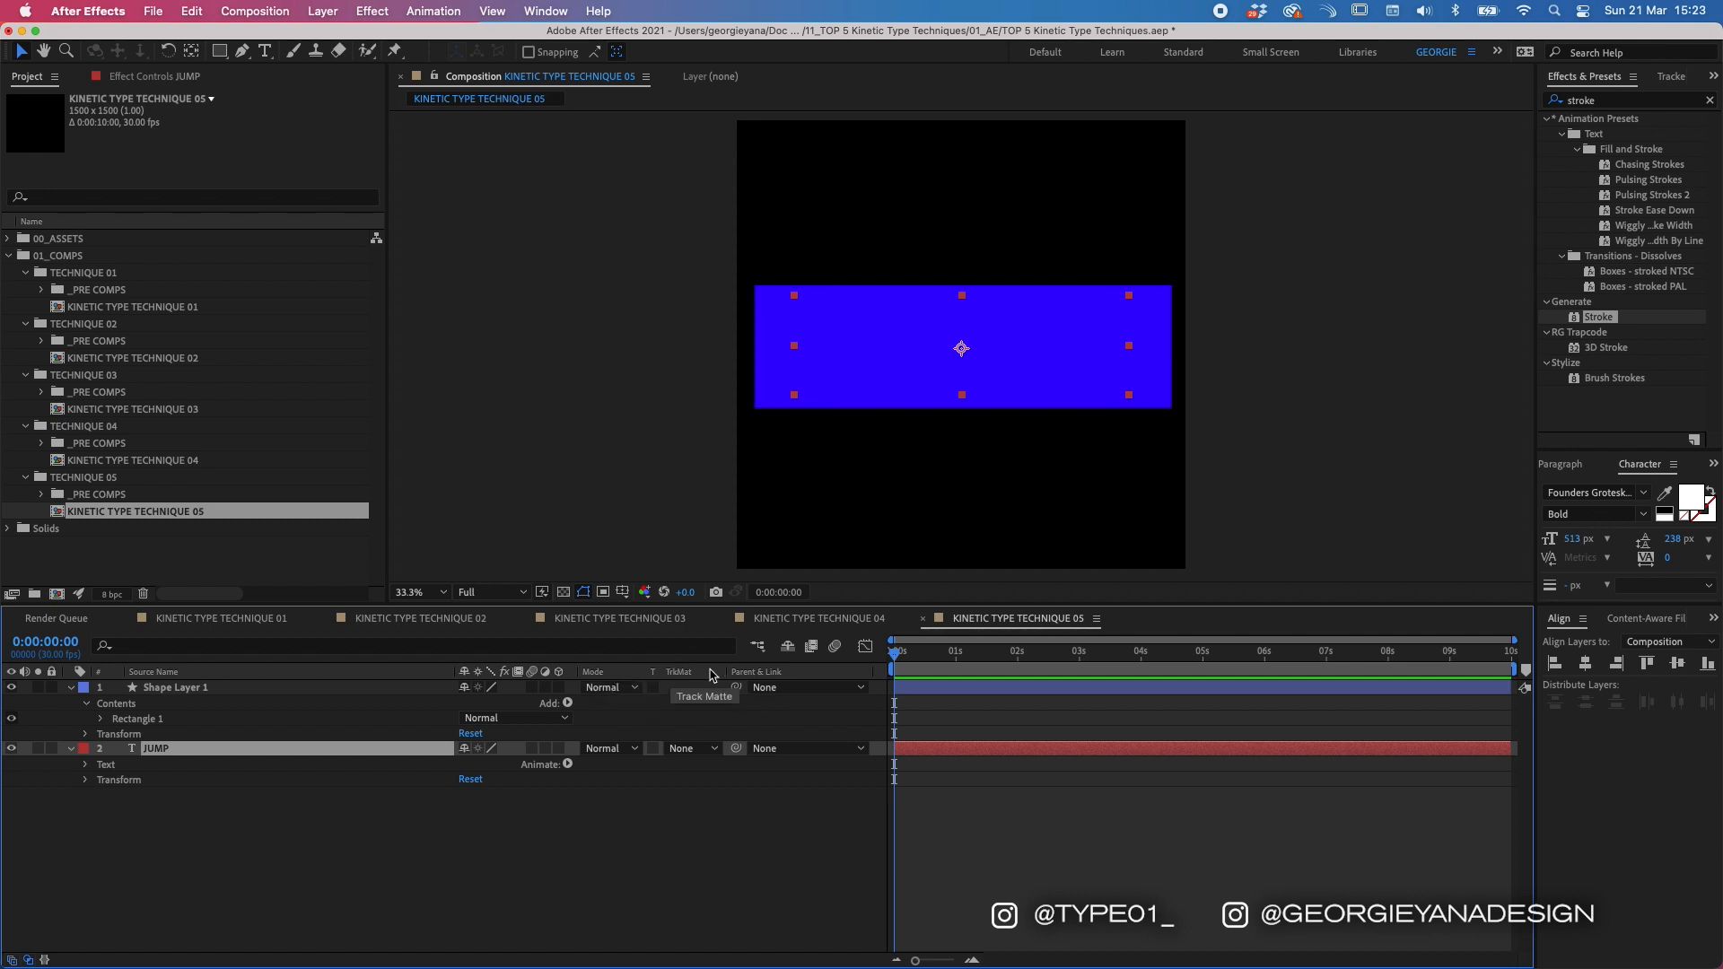
right_click(879, 677)
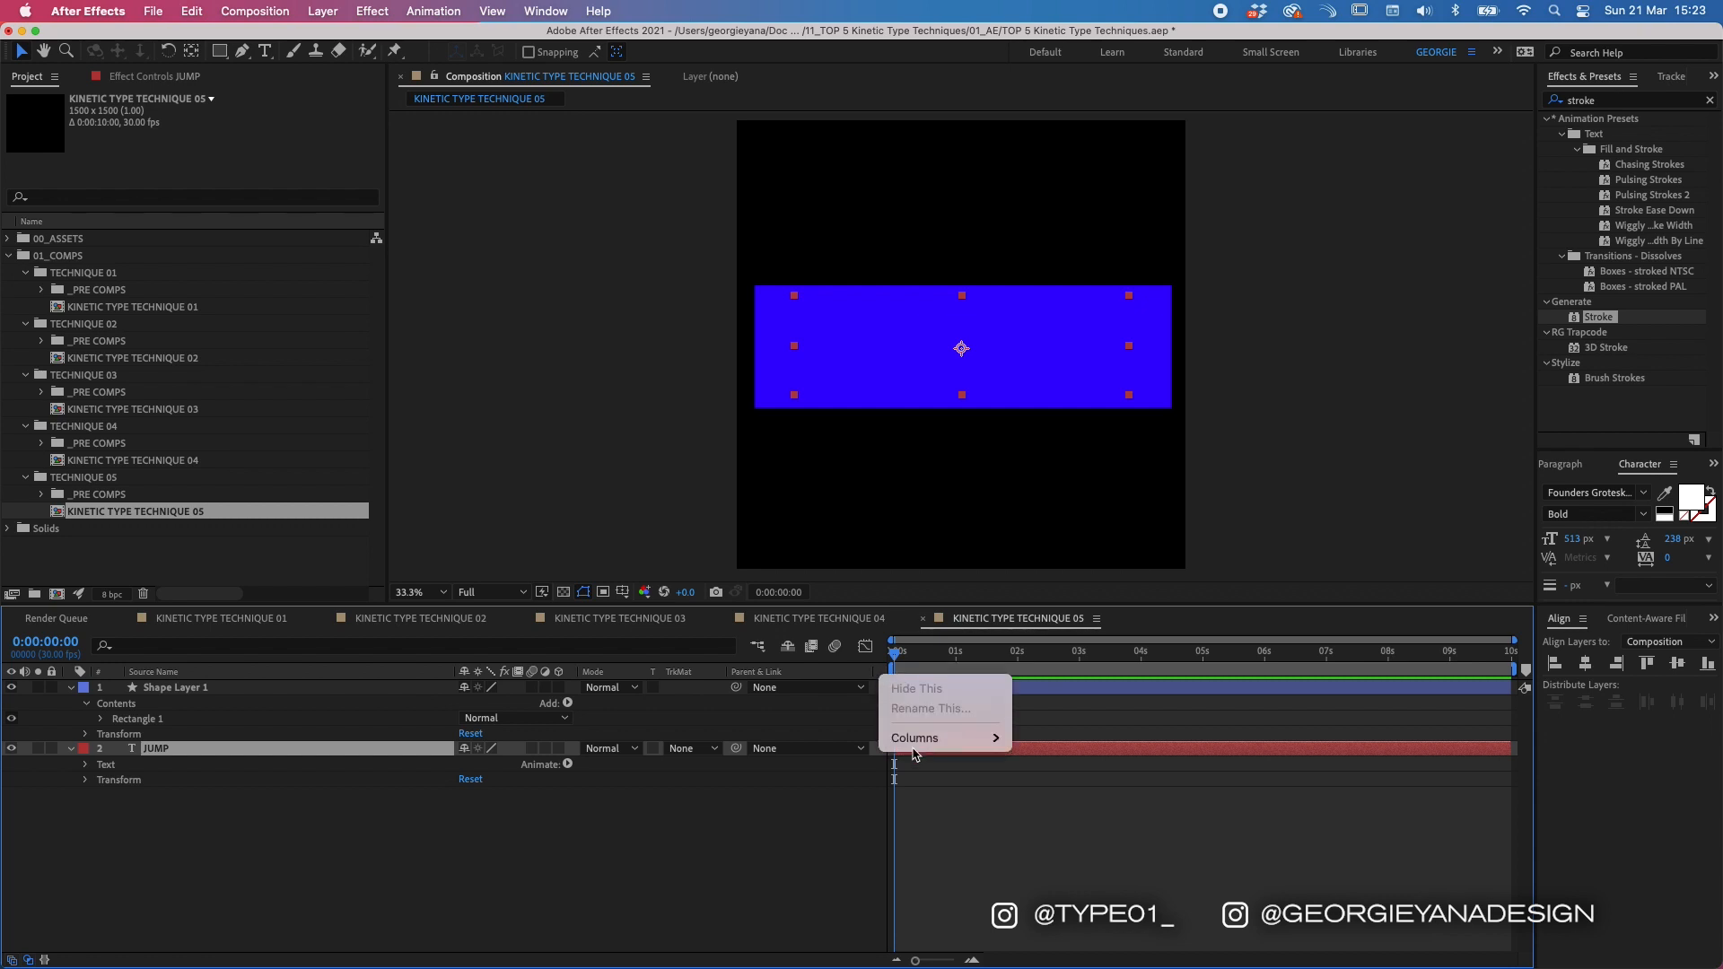
mouse_move(924, 737)
left_click(666, 852)
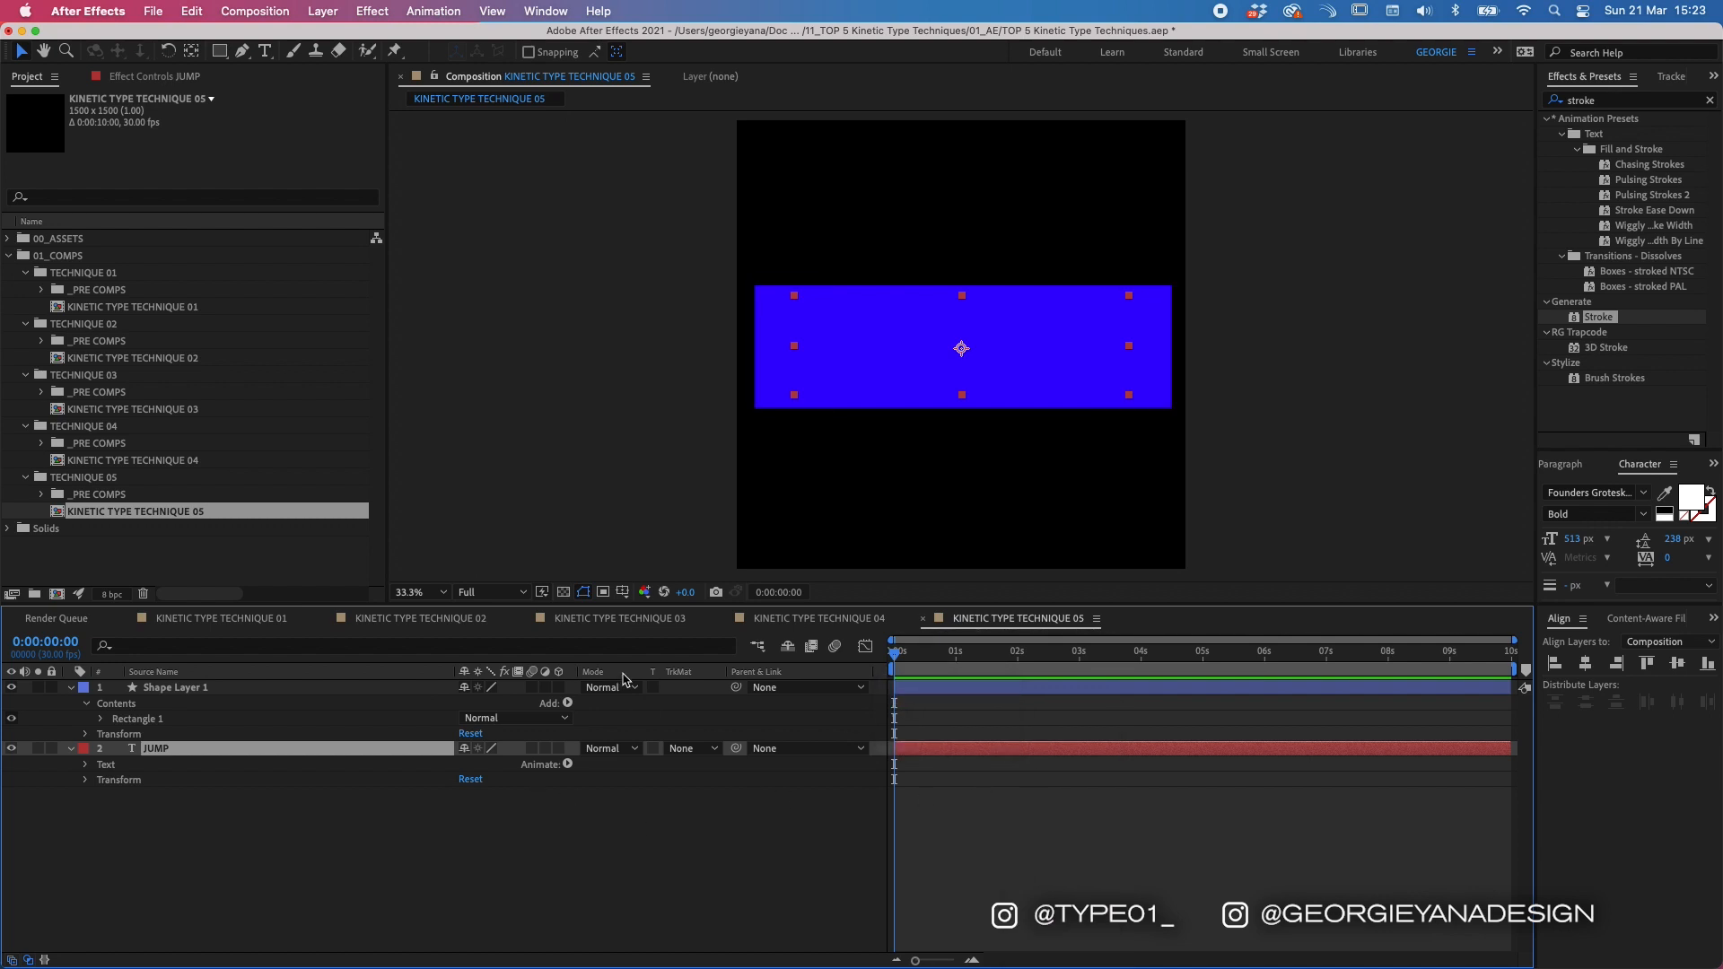
left_click(698, 750)
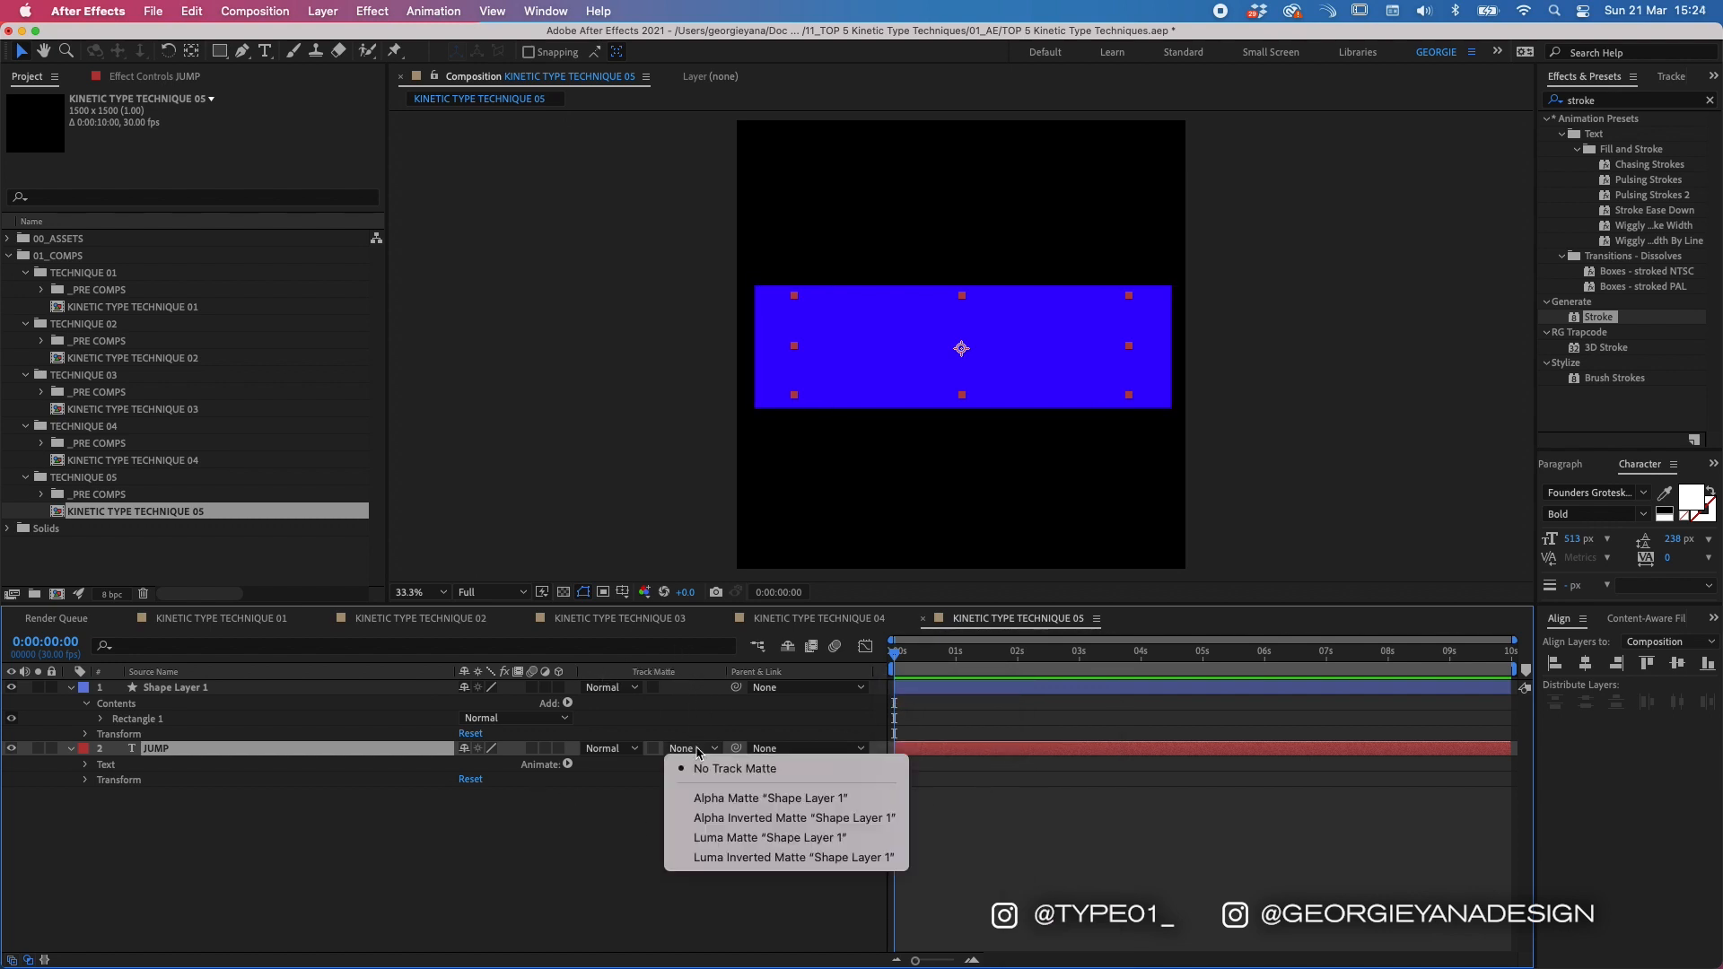
left_click(759, 799)
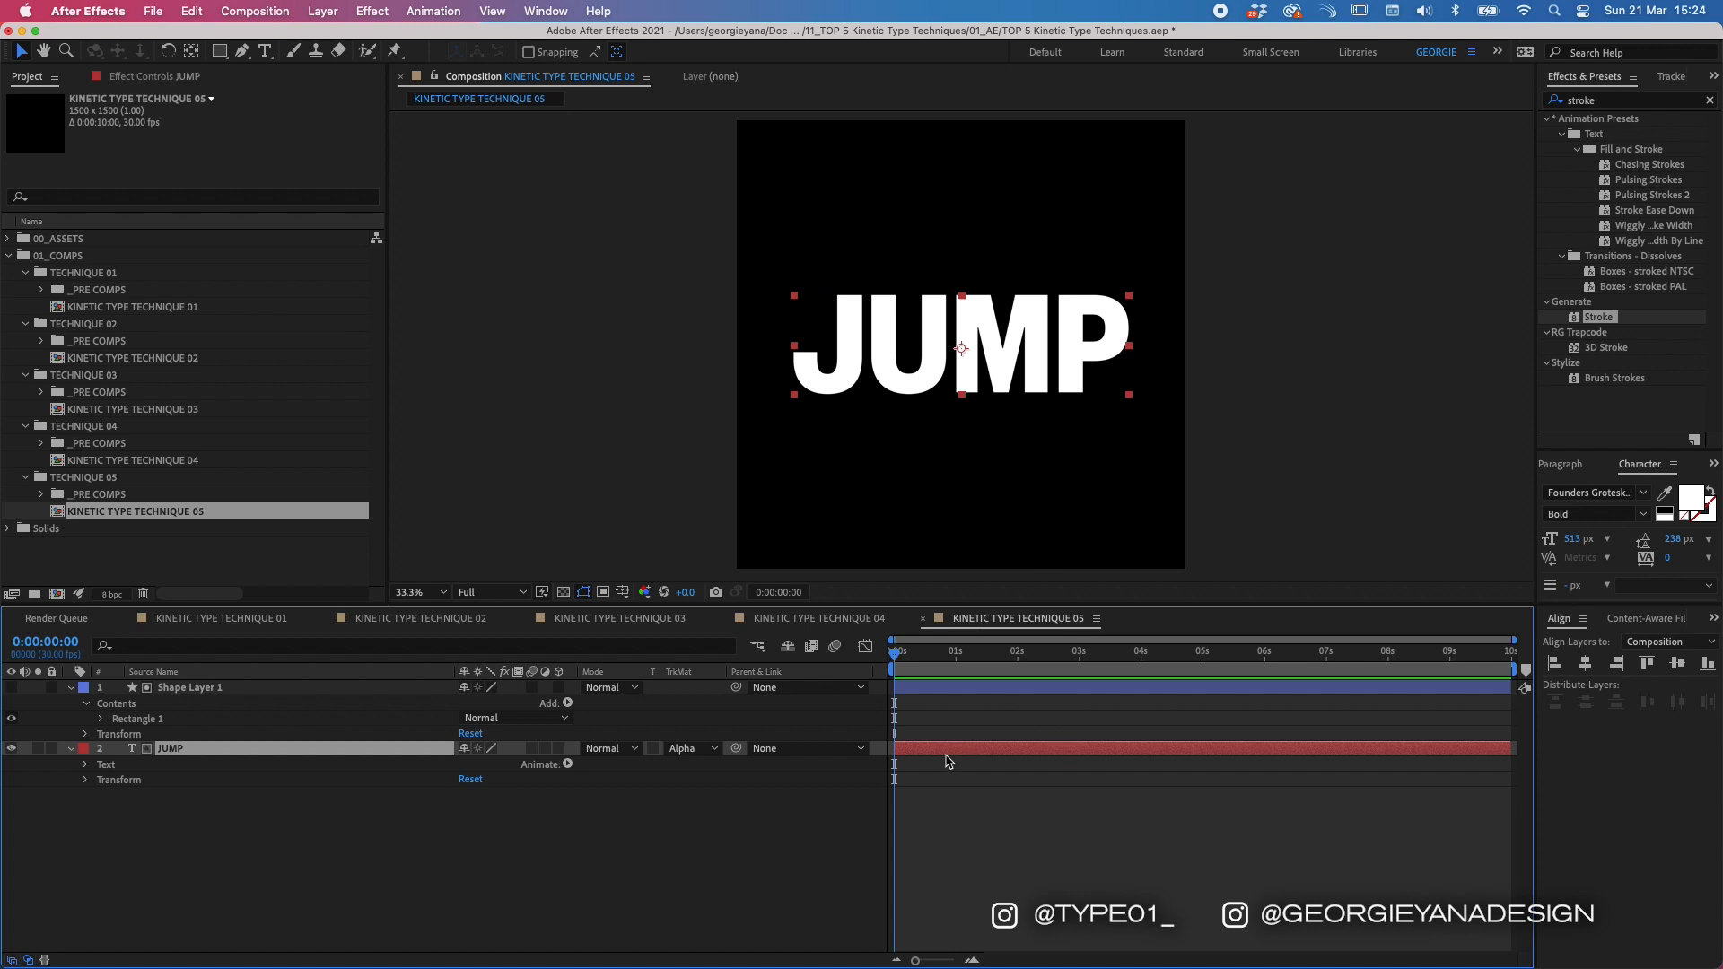
Step: Try moving the JUMP text down past the lower edge of the rectangle matte to test the matte
left_click_drag(1018, 340, 1036, 394)
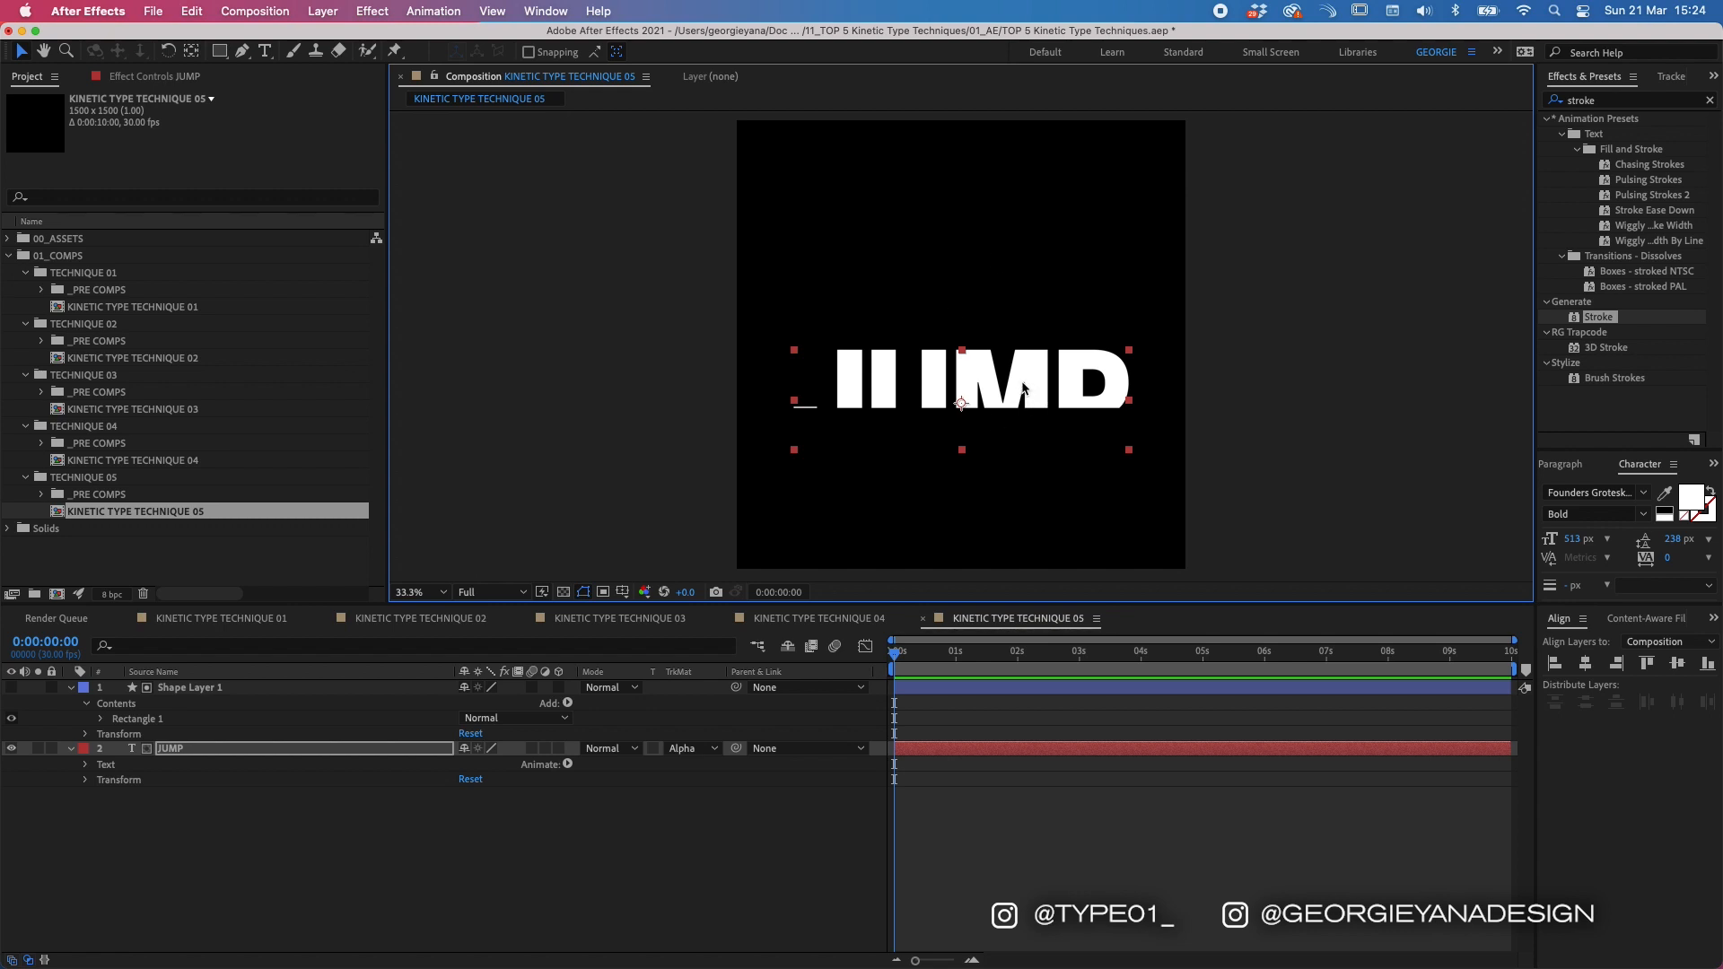
left_click_drag(1020, 382, 1035, 445)
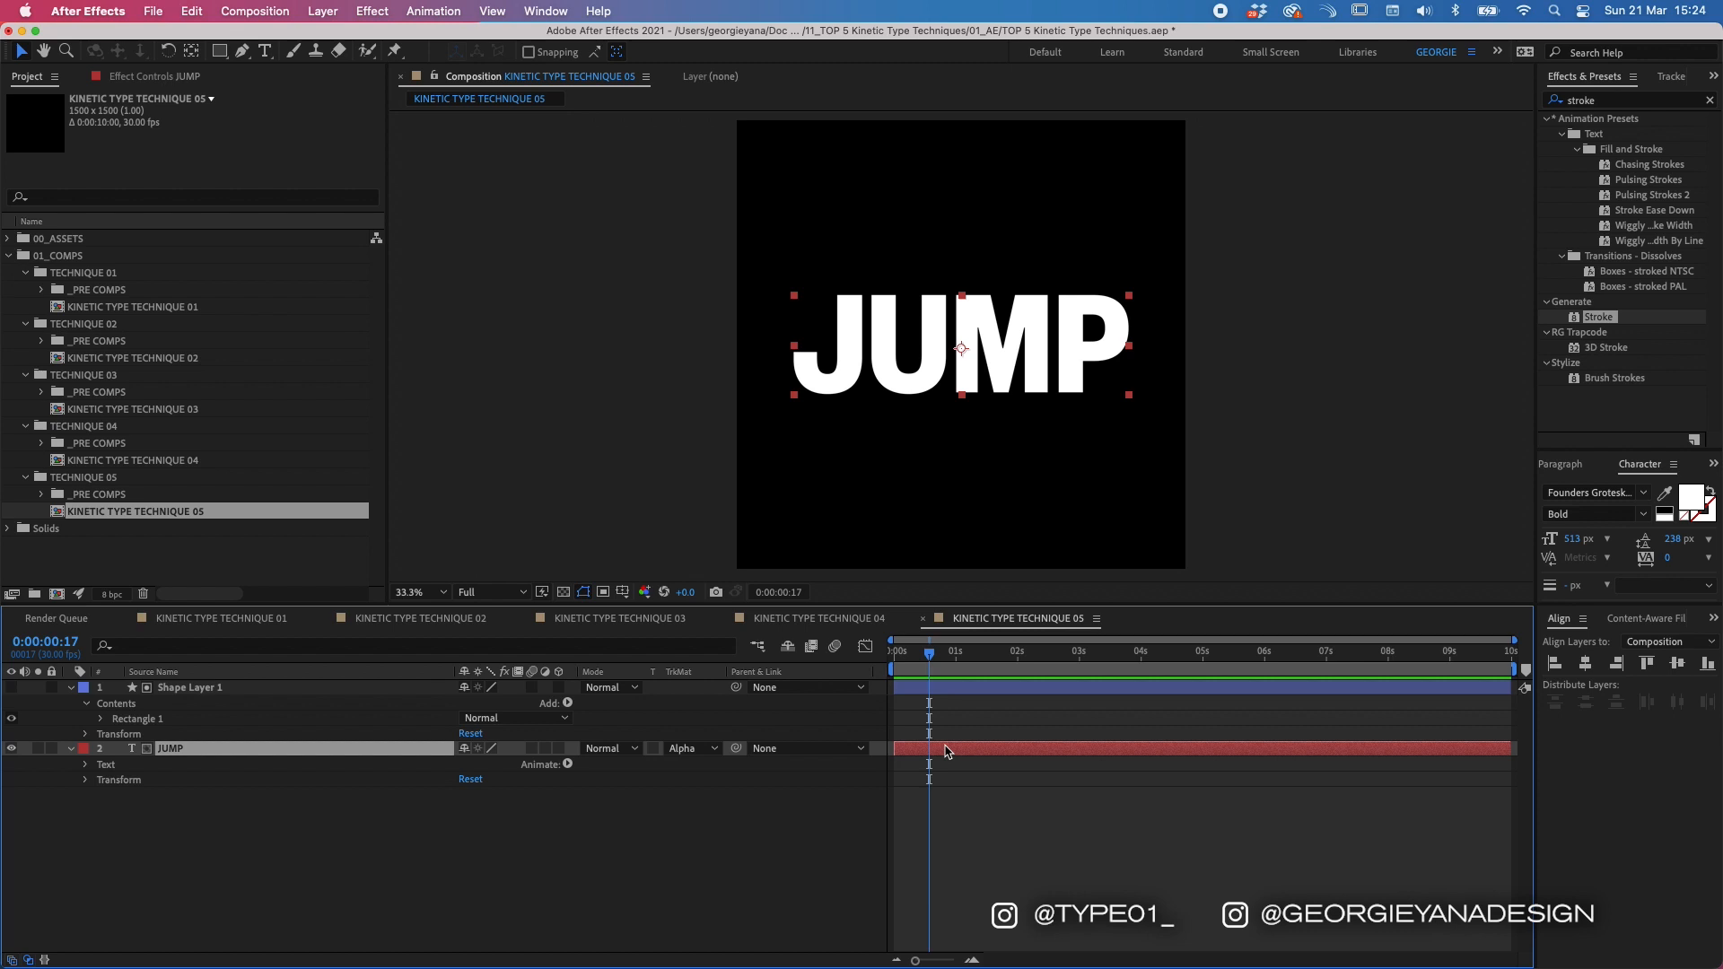
Step: Keyframe JUMP's centred Position at 0:00:00:17 and move the text straight down below the matte at 0:00:00:00
key("alt+p")
key("Home")
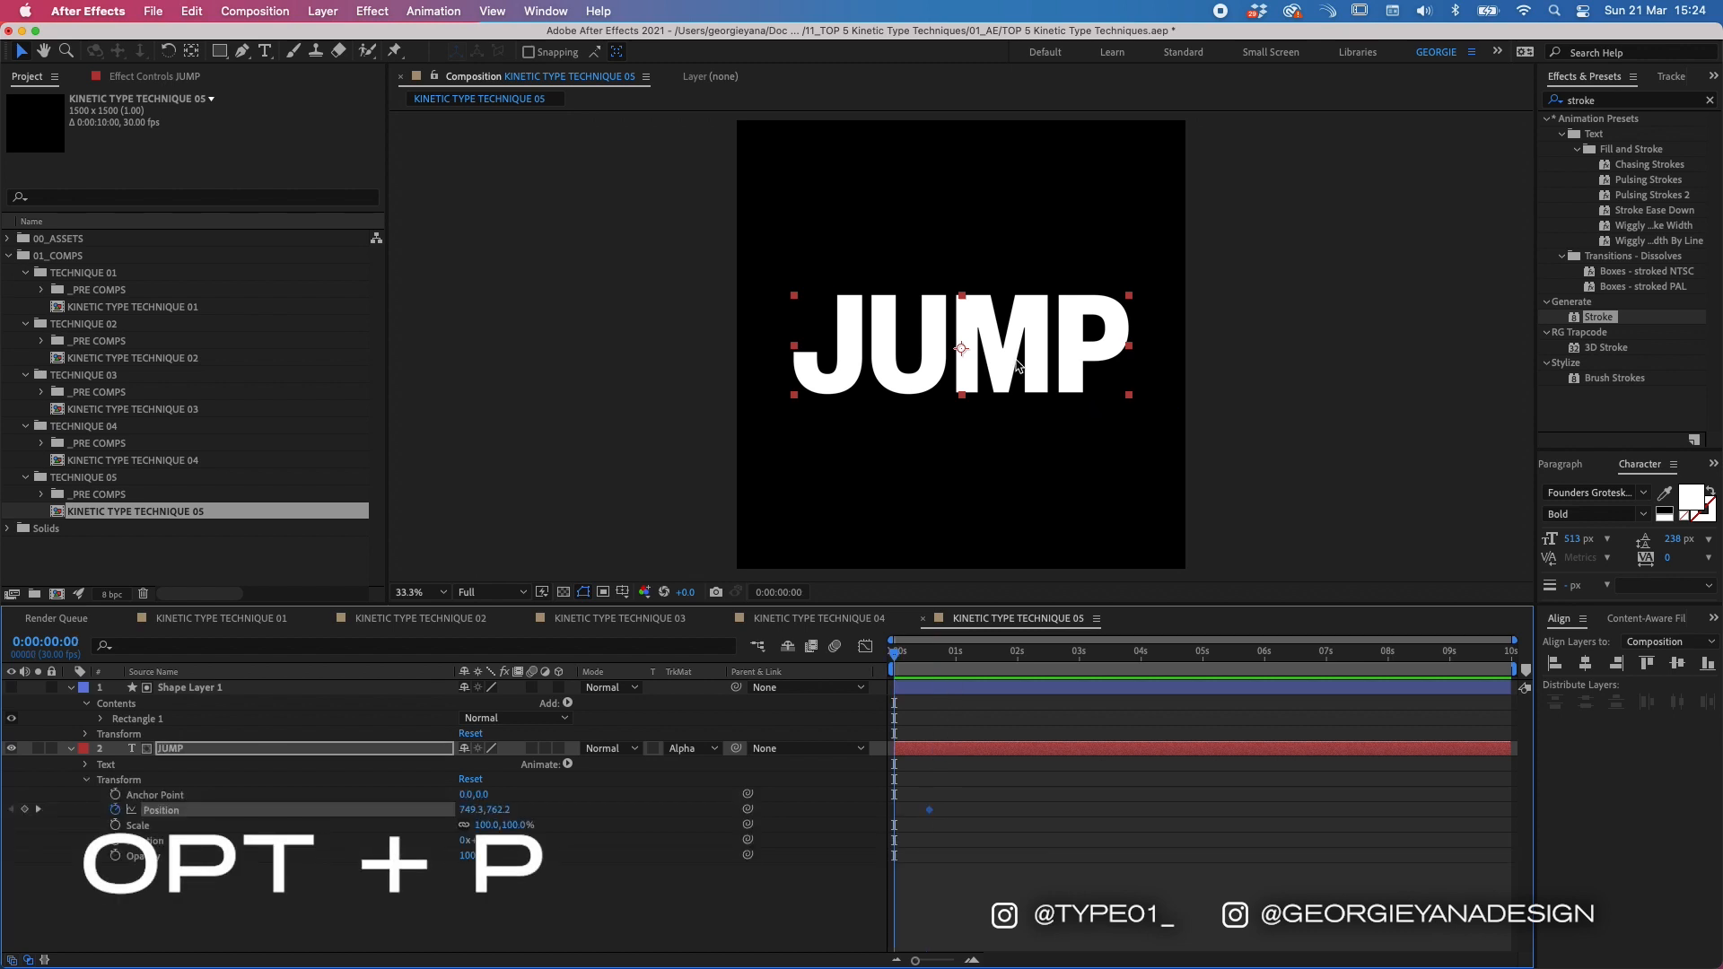
left_click_drag(1017, 332, 1012, 445)
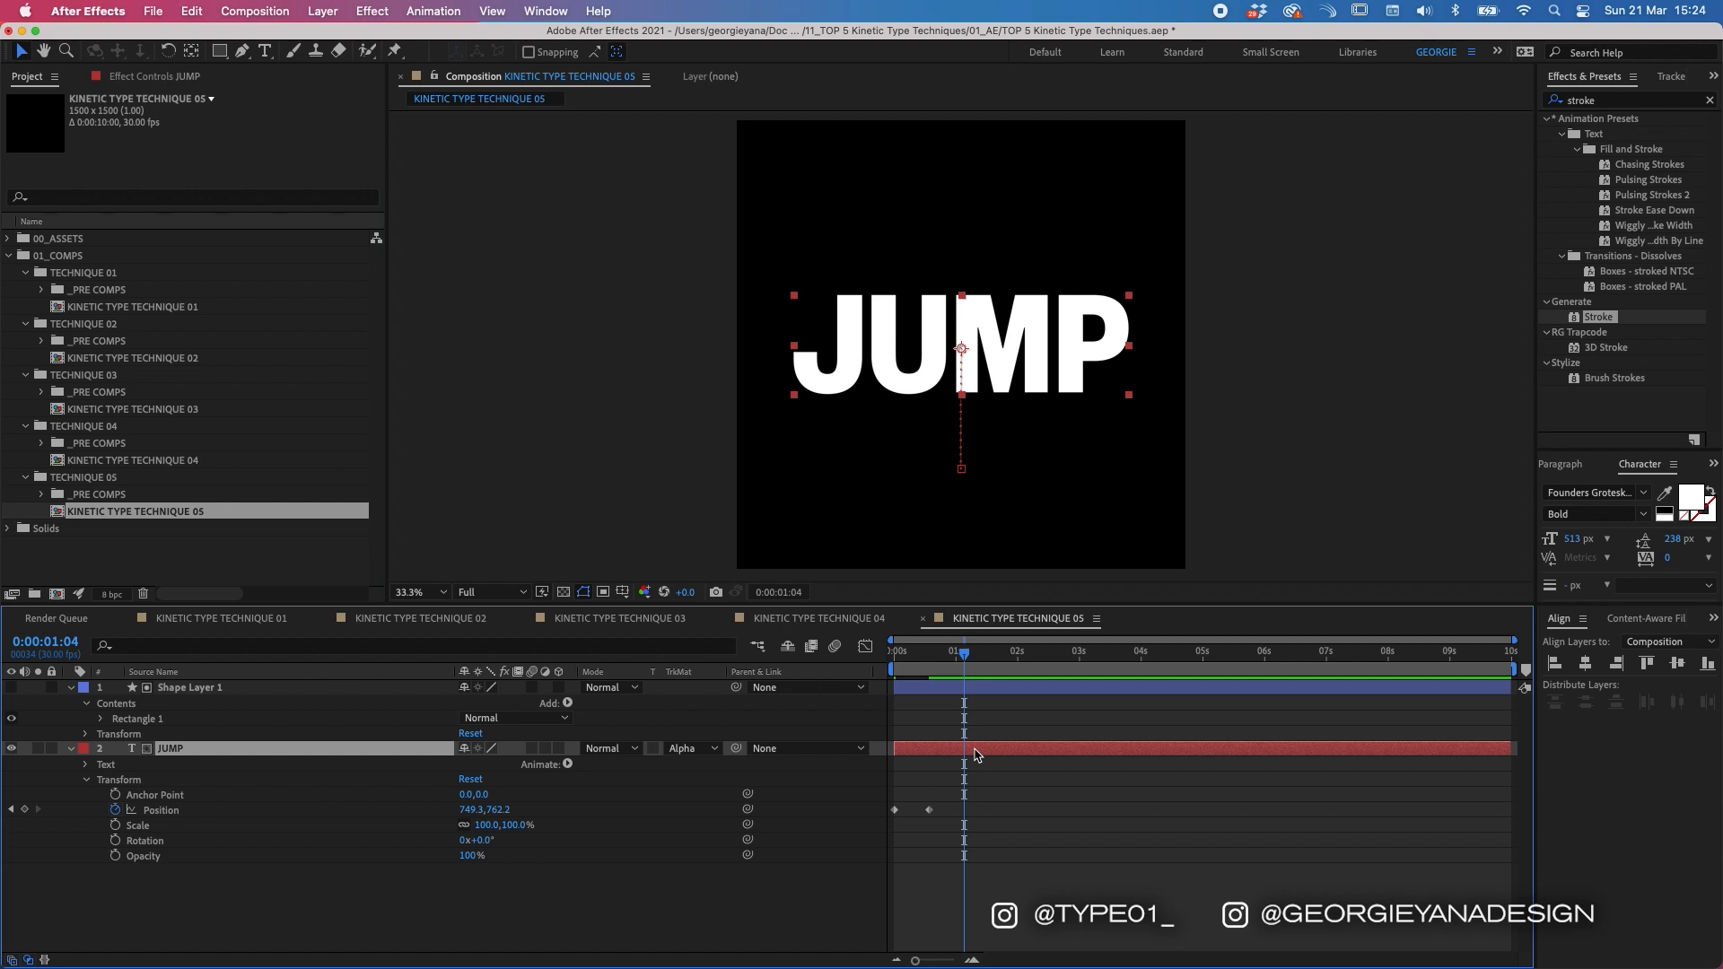
Step: Animate JUMP's upward exit from a Position keyframe at 0:00:01:04 to 749.3, 363.2 at 0:00:01:18, and trim the layer's end there
key("alt+p")
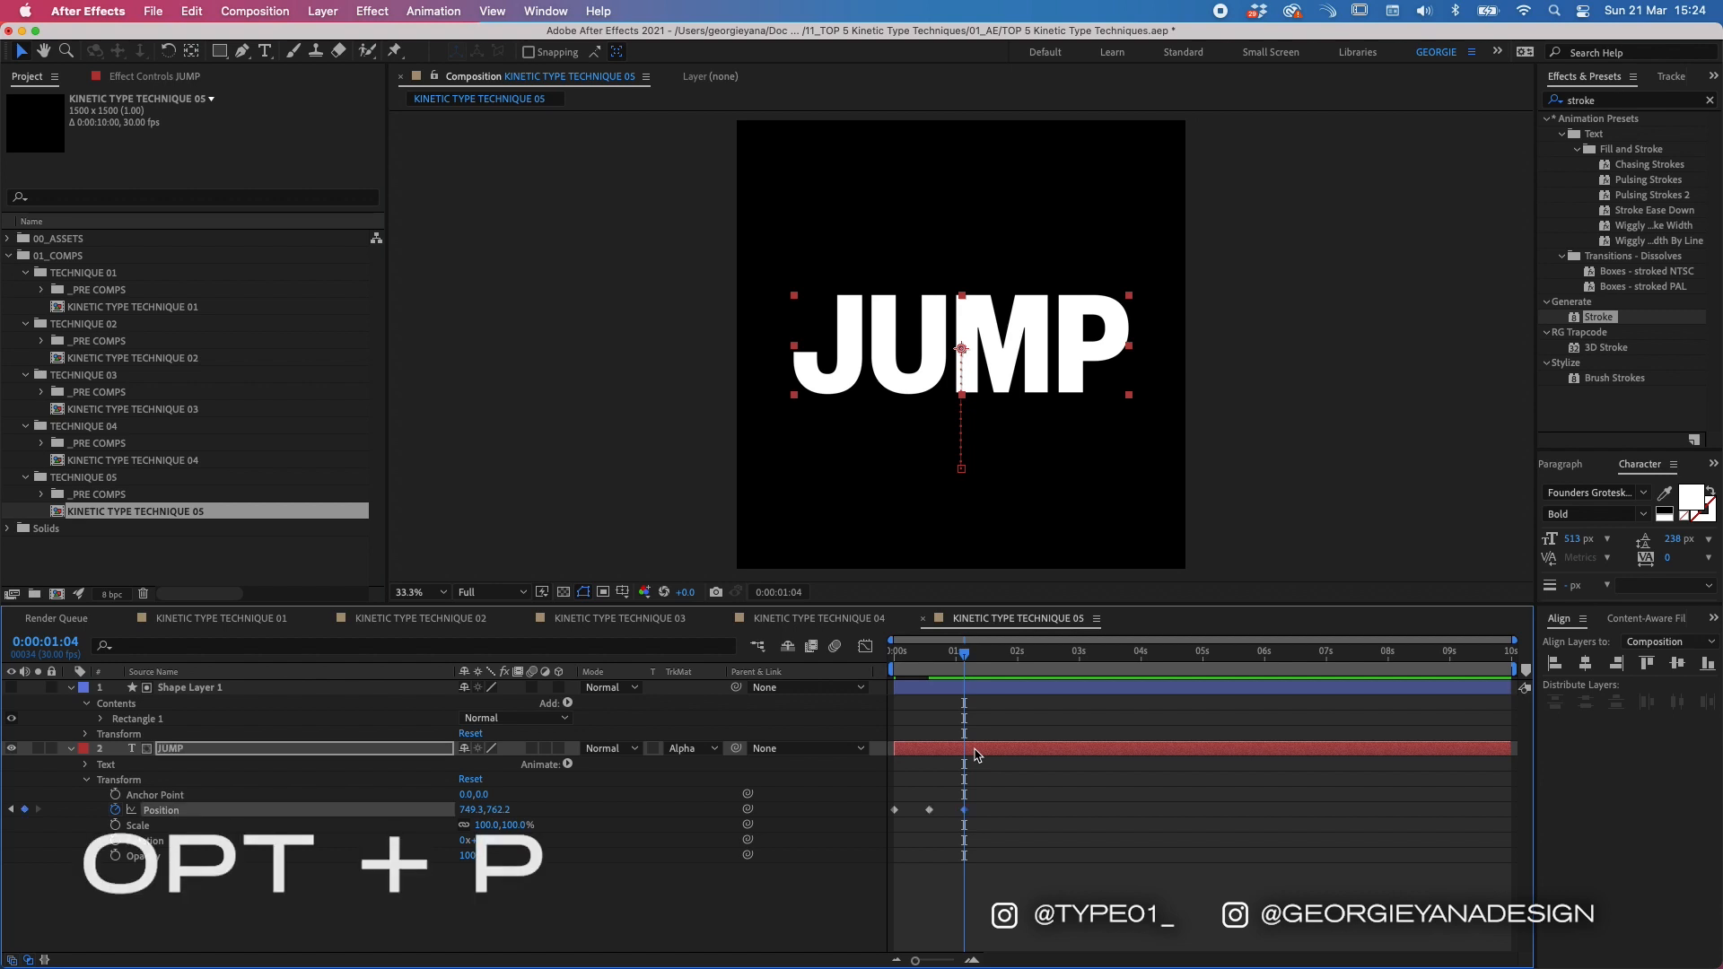
left_click(973, 655)
left_click_drag(976, 659, 993, 657)
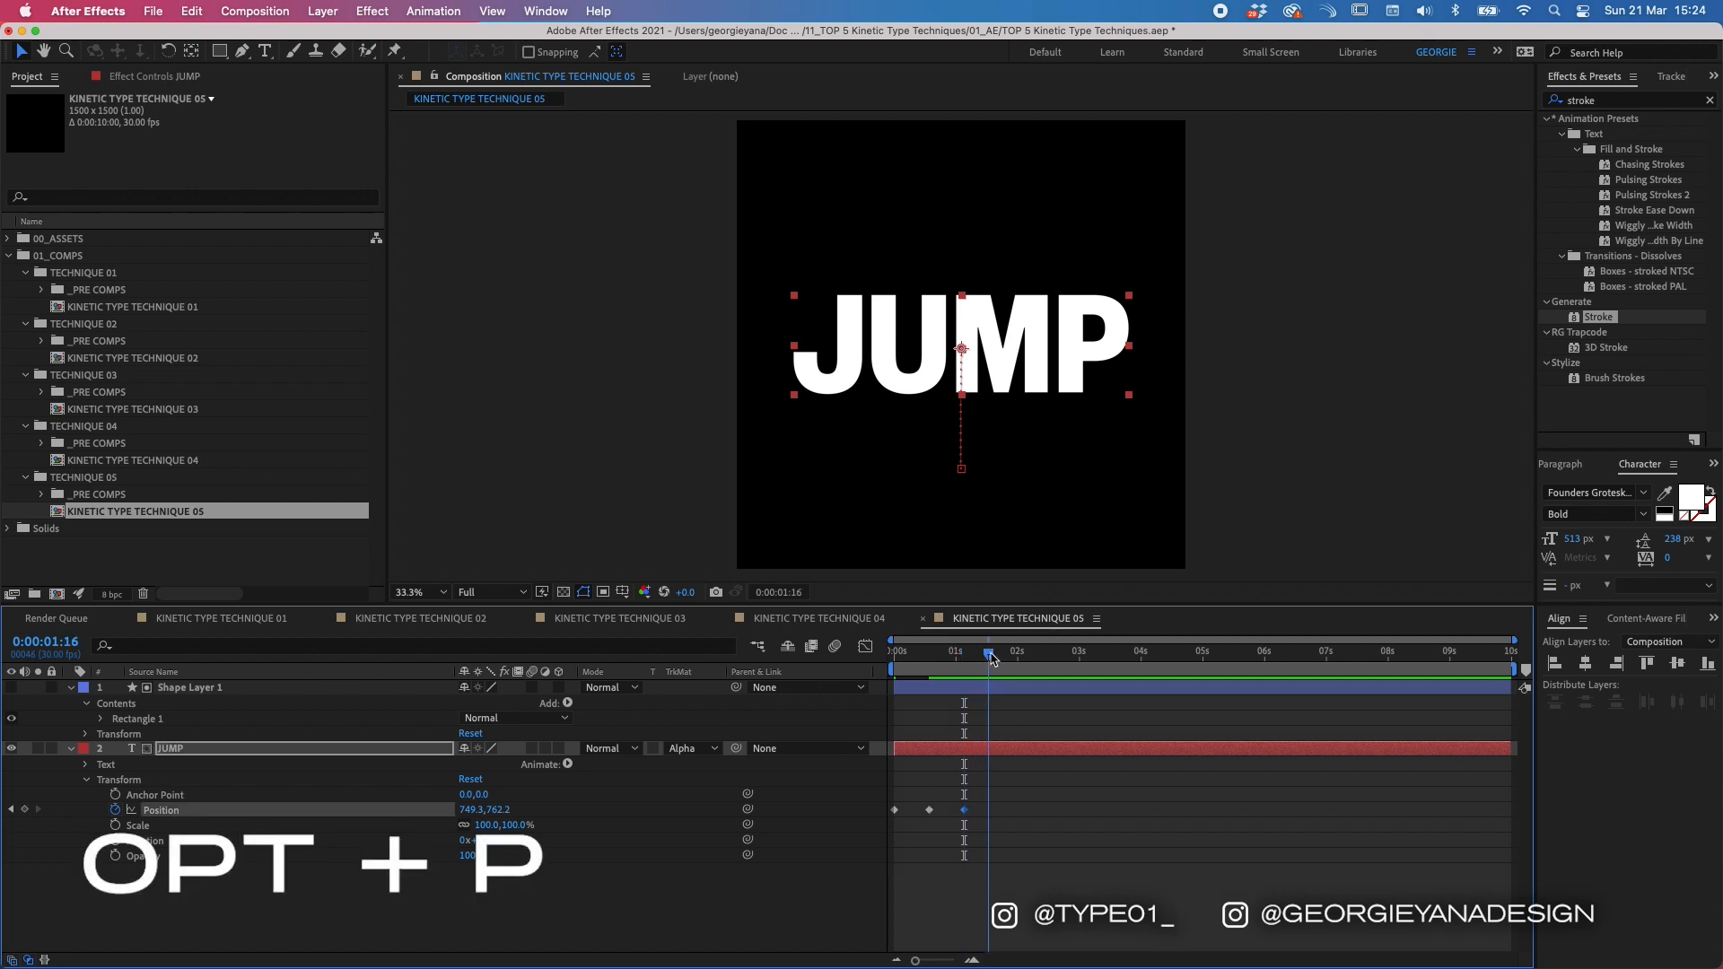
left_click_drag(997, 382, 1023, 255)
left_click(1038, 752)
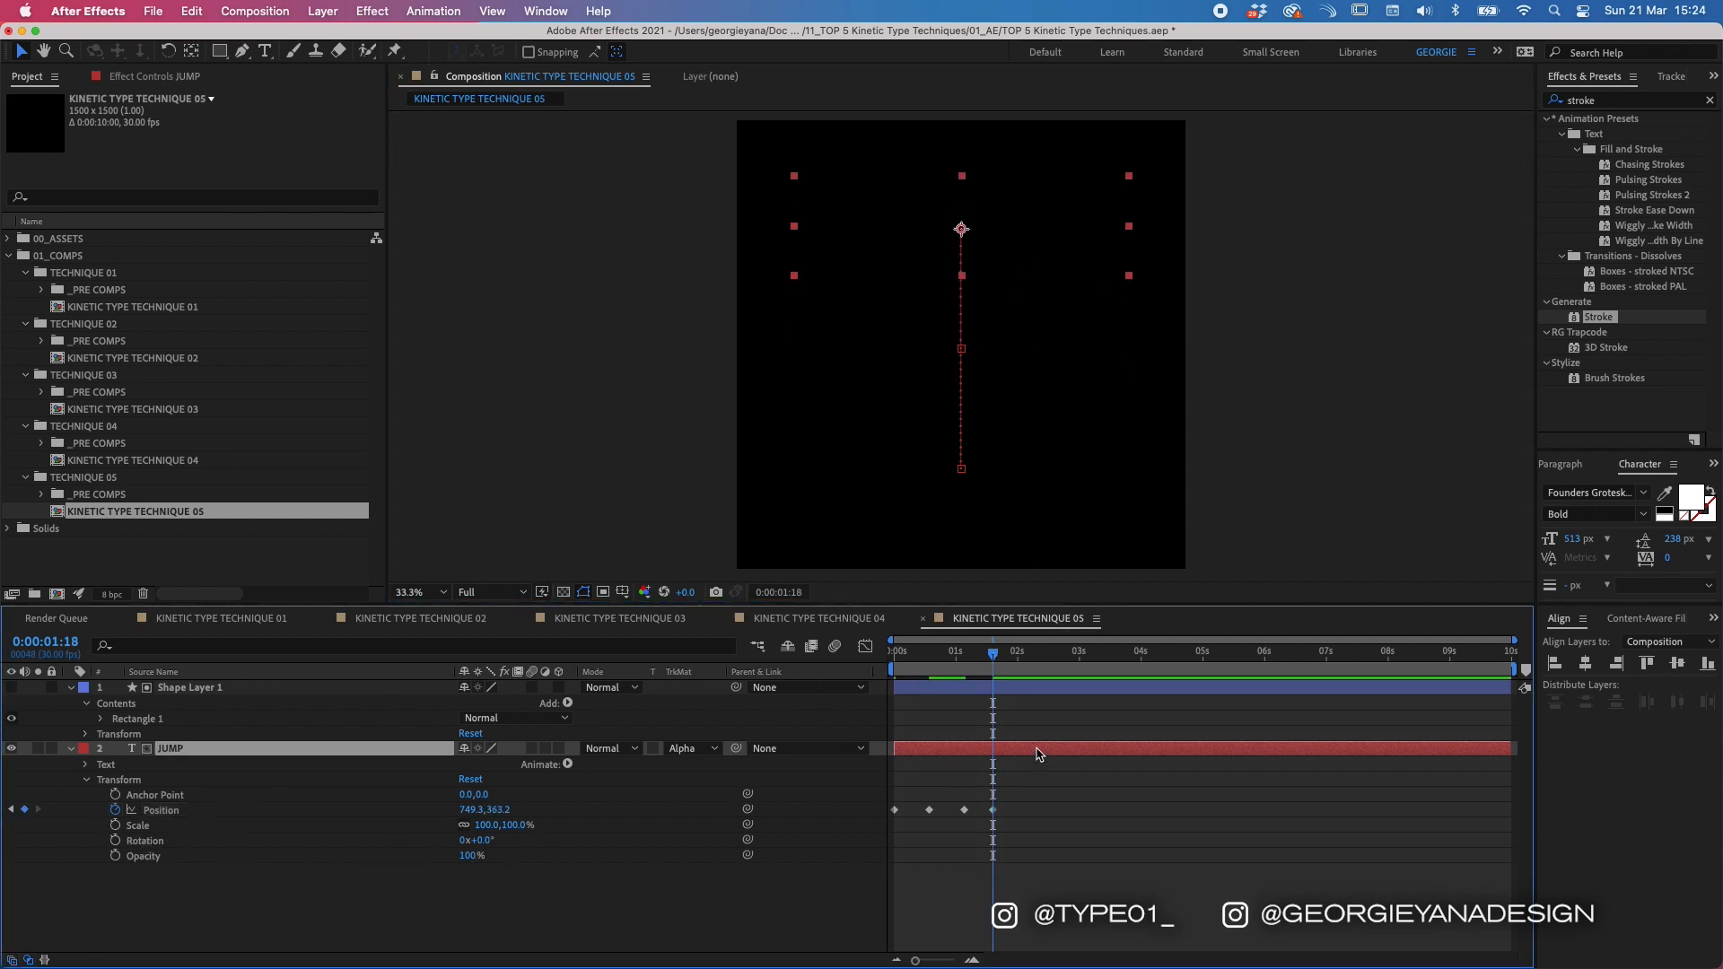
key("alt+bracketright")
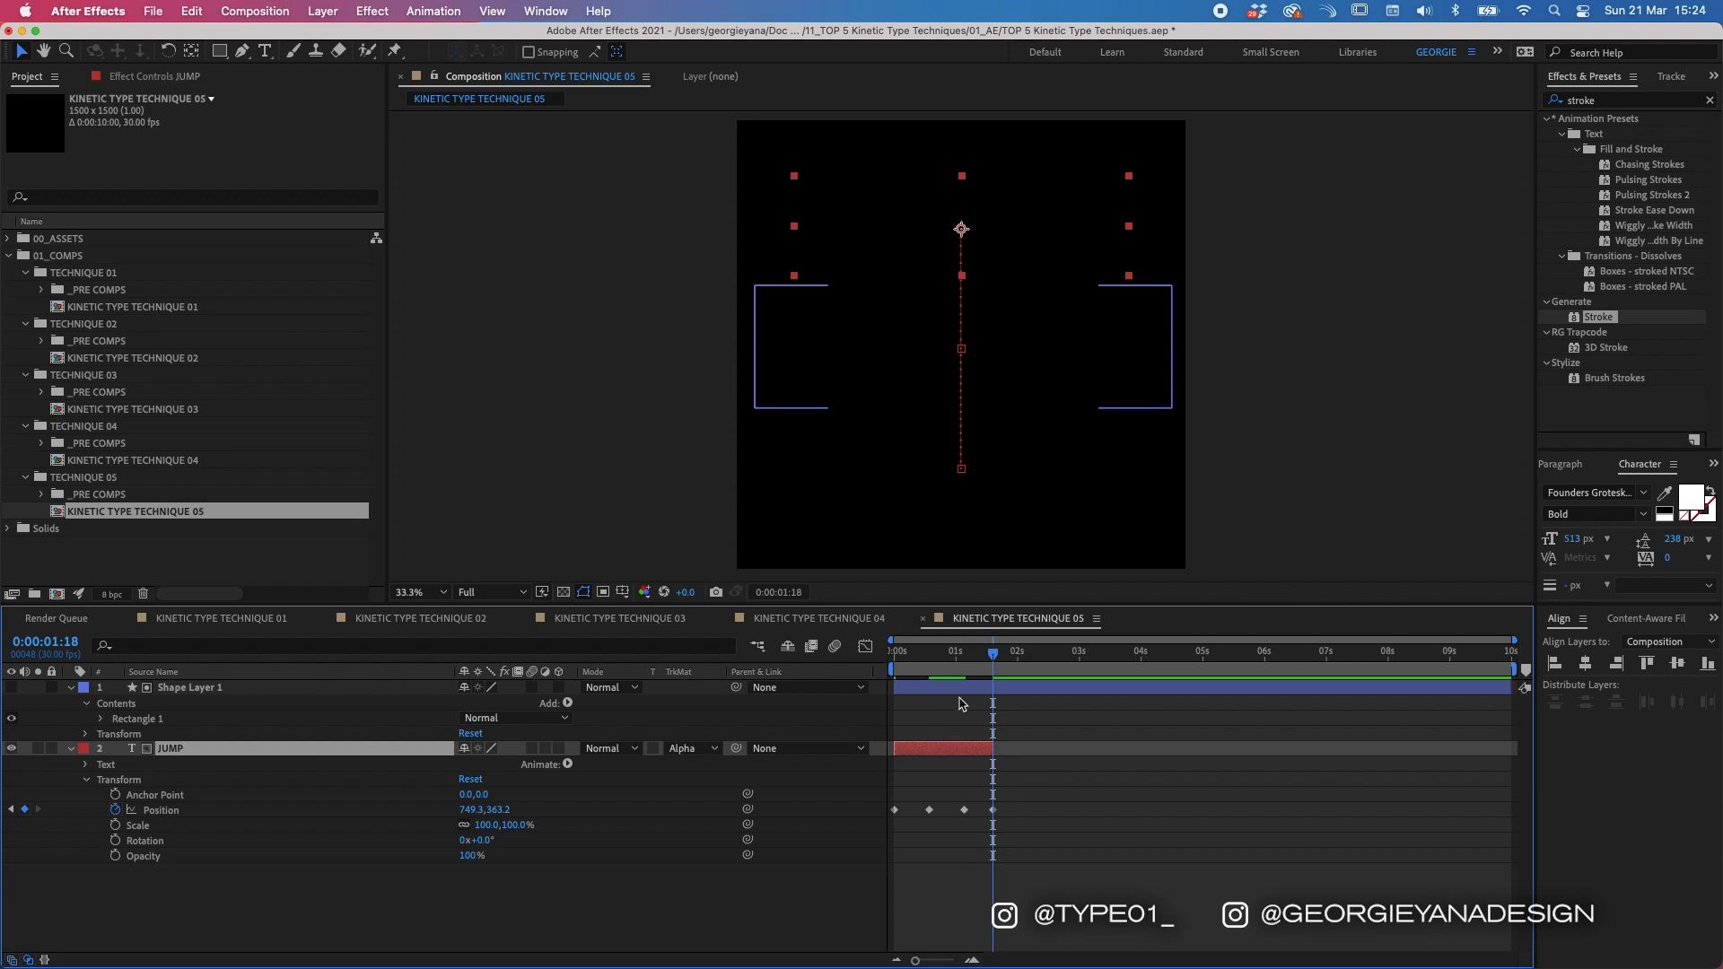
Step: Reshape the Position speed graph so JUMP starts fast and eases into the centre, and eases out of the hold into its exit
left_click_drag(1009, 798, 985, 821)
left_click(865, 647)
key("=")
scroll(960, 723, "left", 3)
left_click(894, 733)
left_click_drag(966, 734, 848, 901)
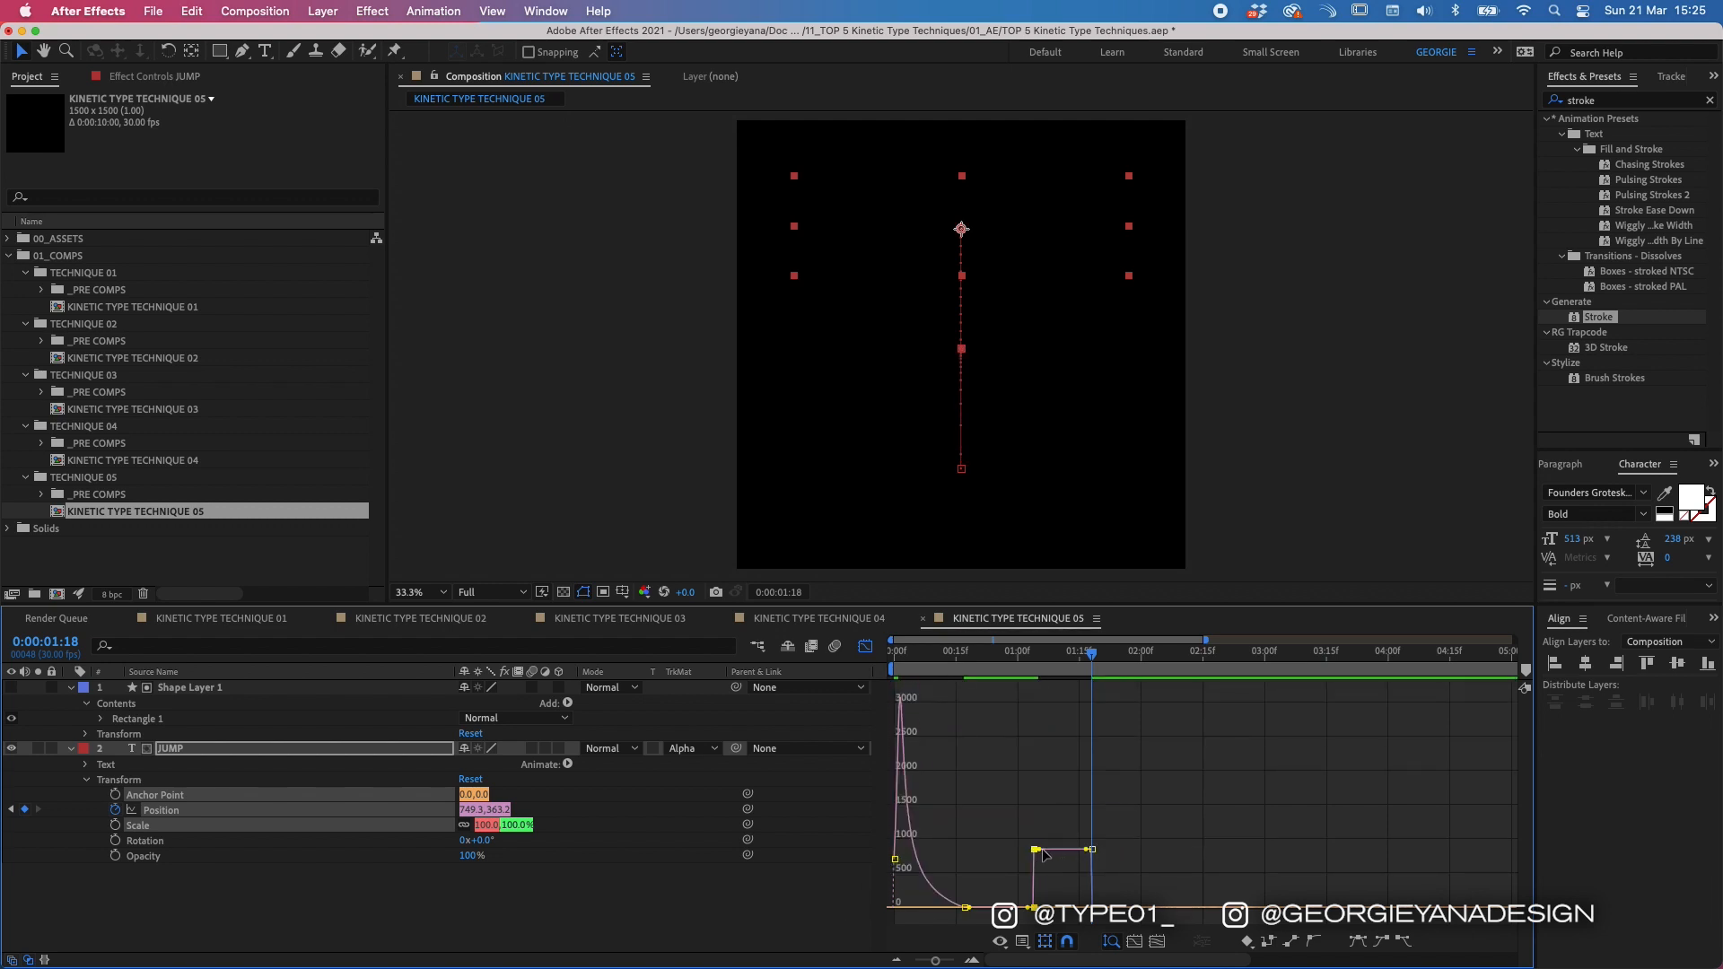
left_click(864, 645)
Step: Preview the JUMP reveal and exit from the start of the composition
key("Home")
left_click(929, 915)
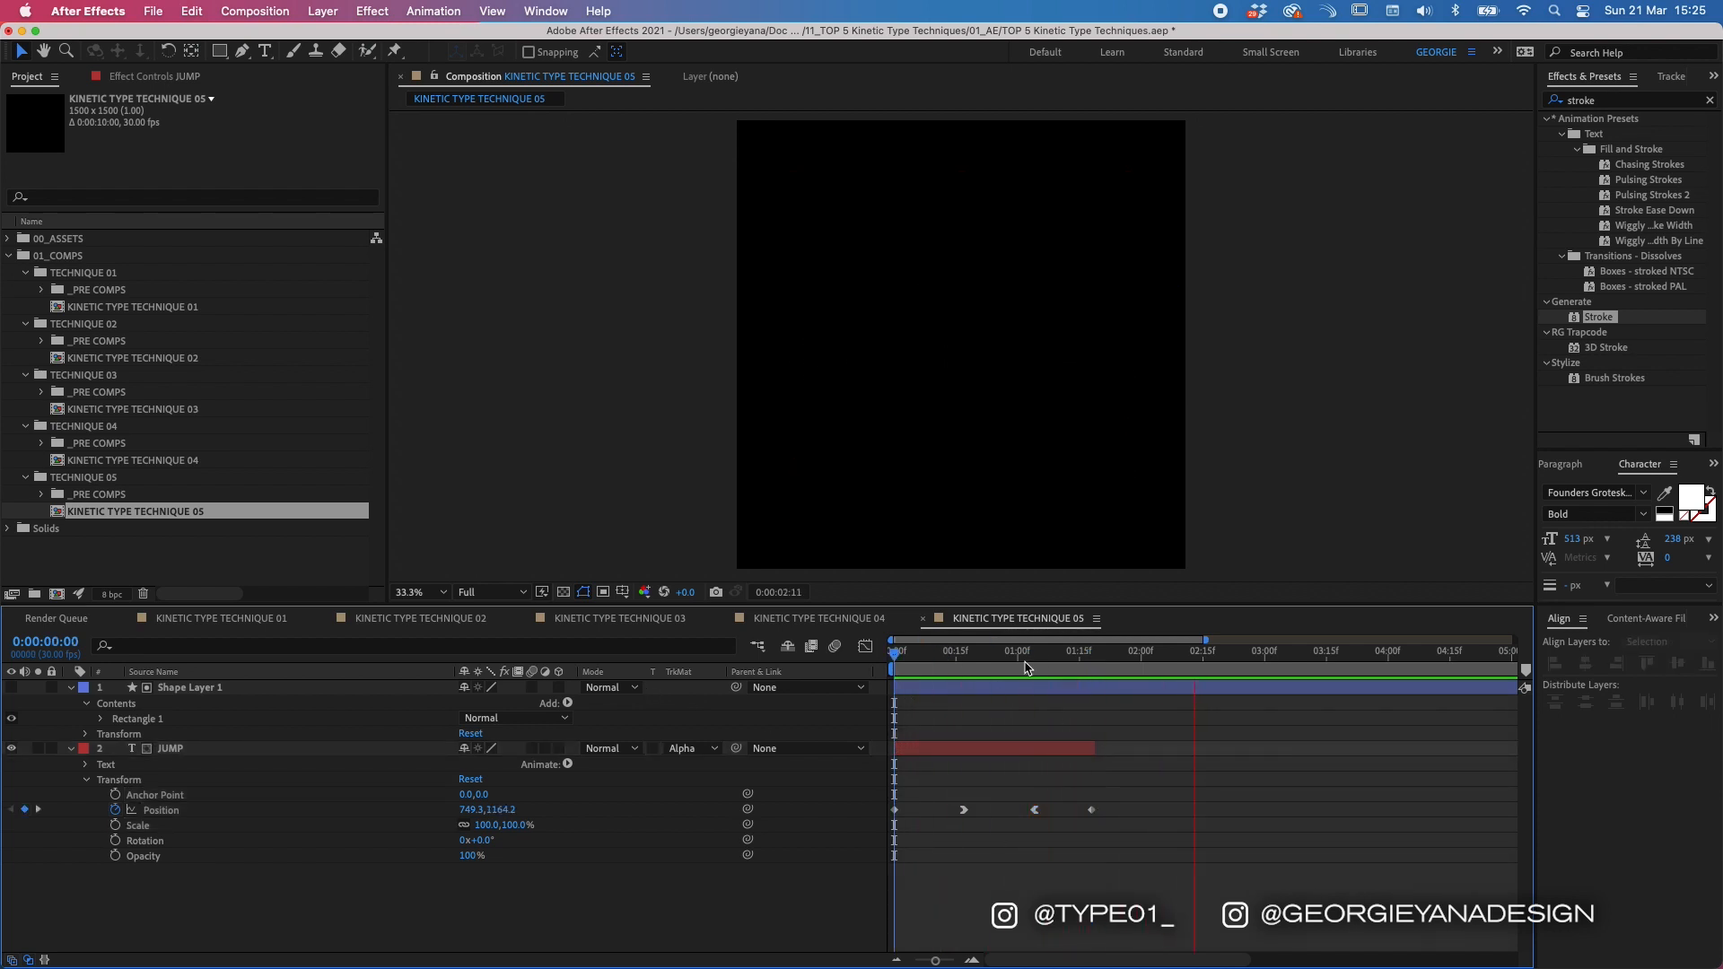
left_click(968, 660)
left_click_drag(968, 661, 963, 661)
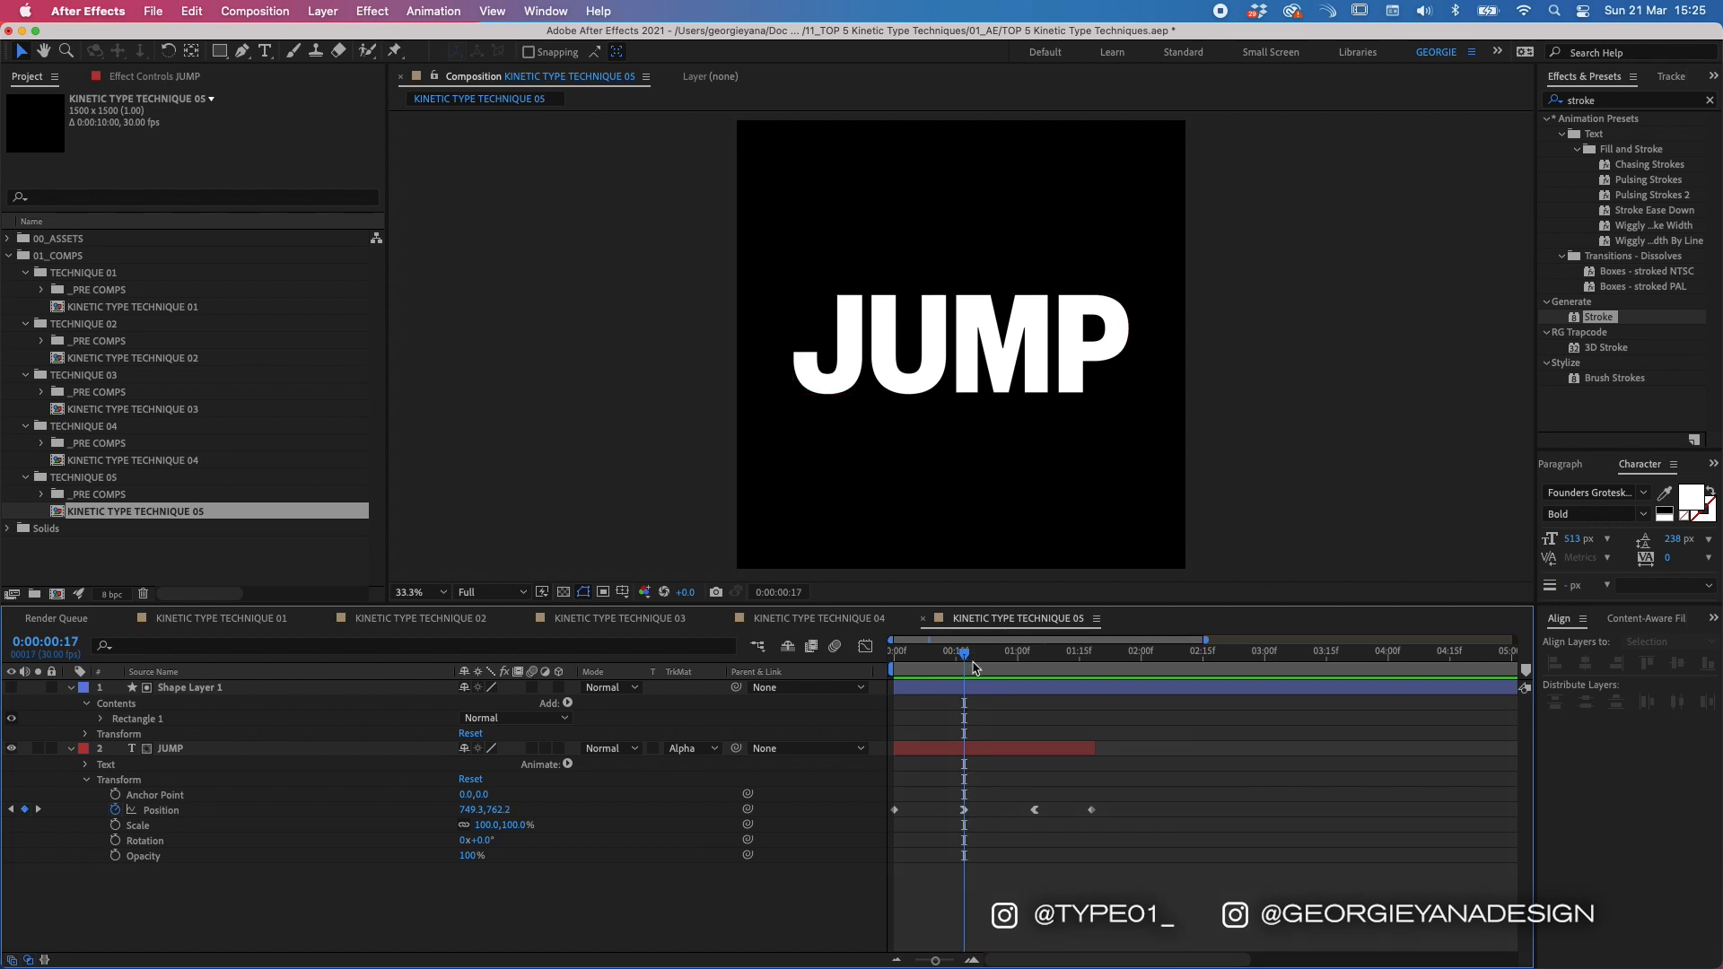
key("Home")
key("space")
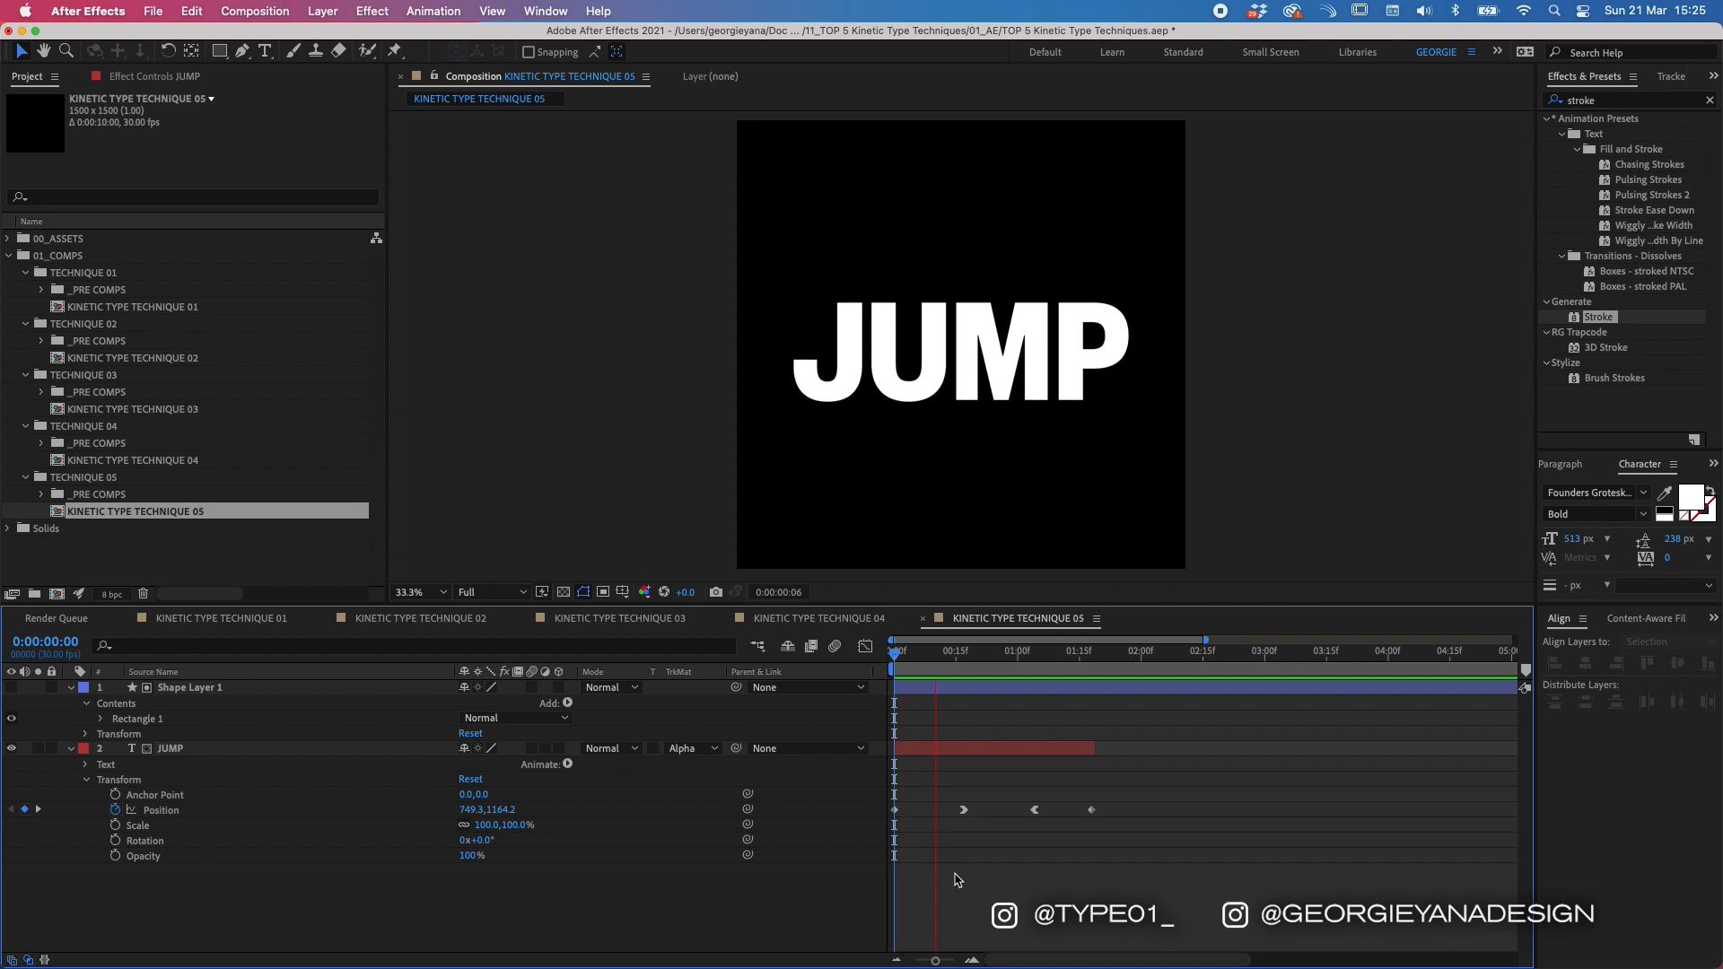
key("space")
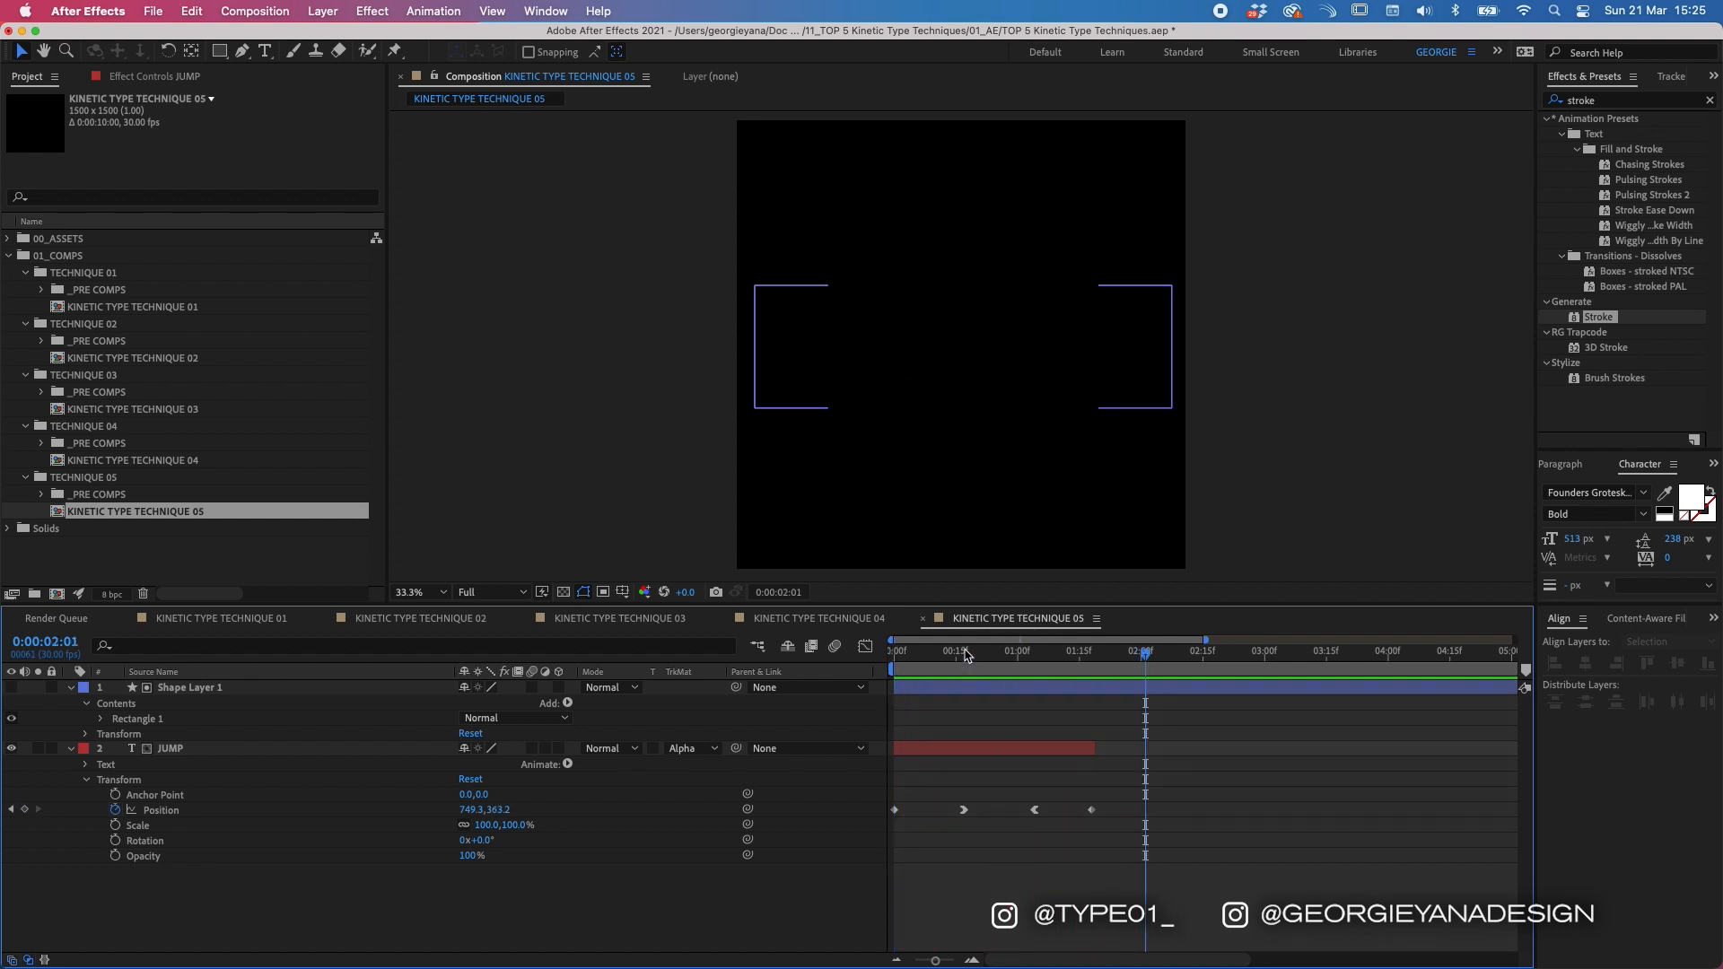
Step: Move JUMP's arrival Position keyframe earlier to 0:00:00:14 and set the current time to 0:00:00:19
left_click(964, 655)
left_click_drag(965, 807, 951, 809)
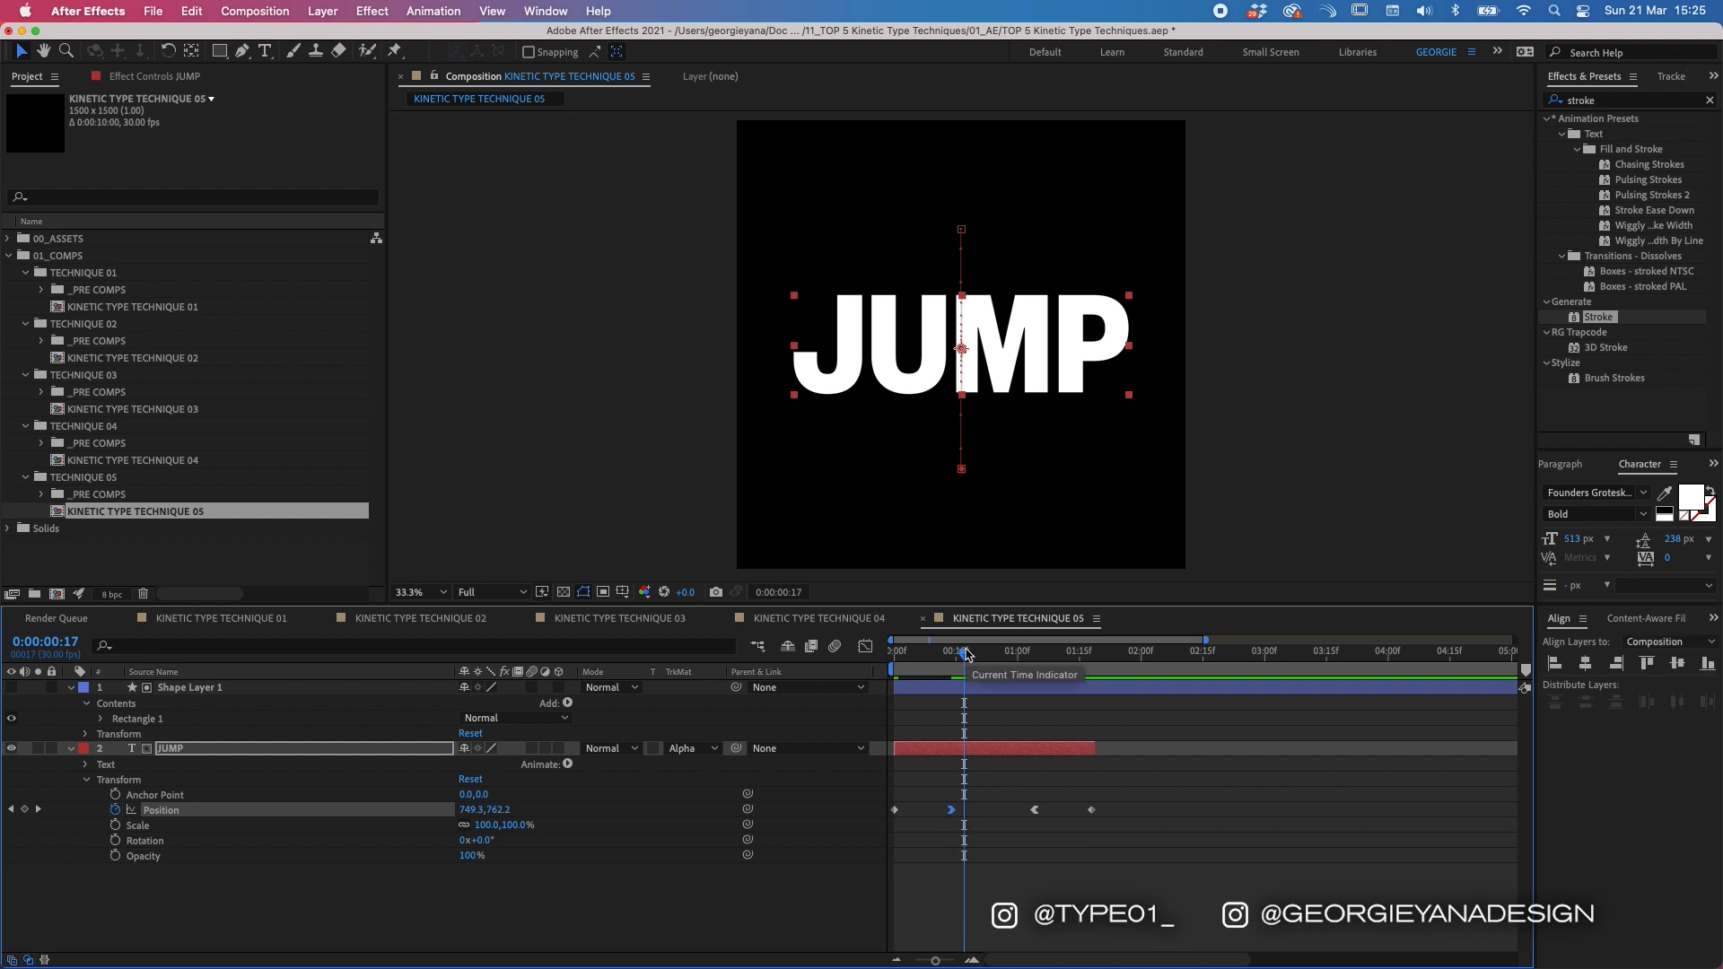
left_click(973, 660)
Step: Centre the rectangle matte vertically in the composition and make it slightly taller around the JUMP text
left_click(998, 693)
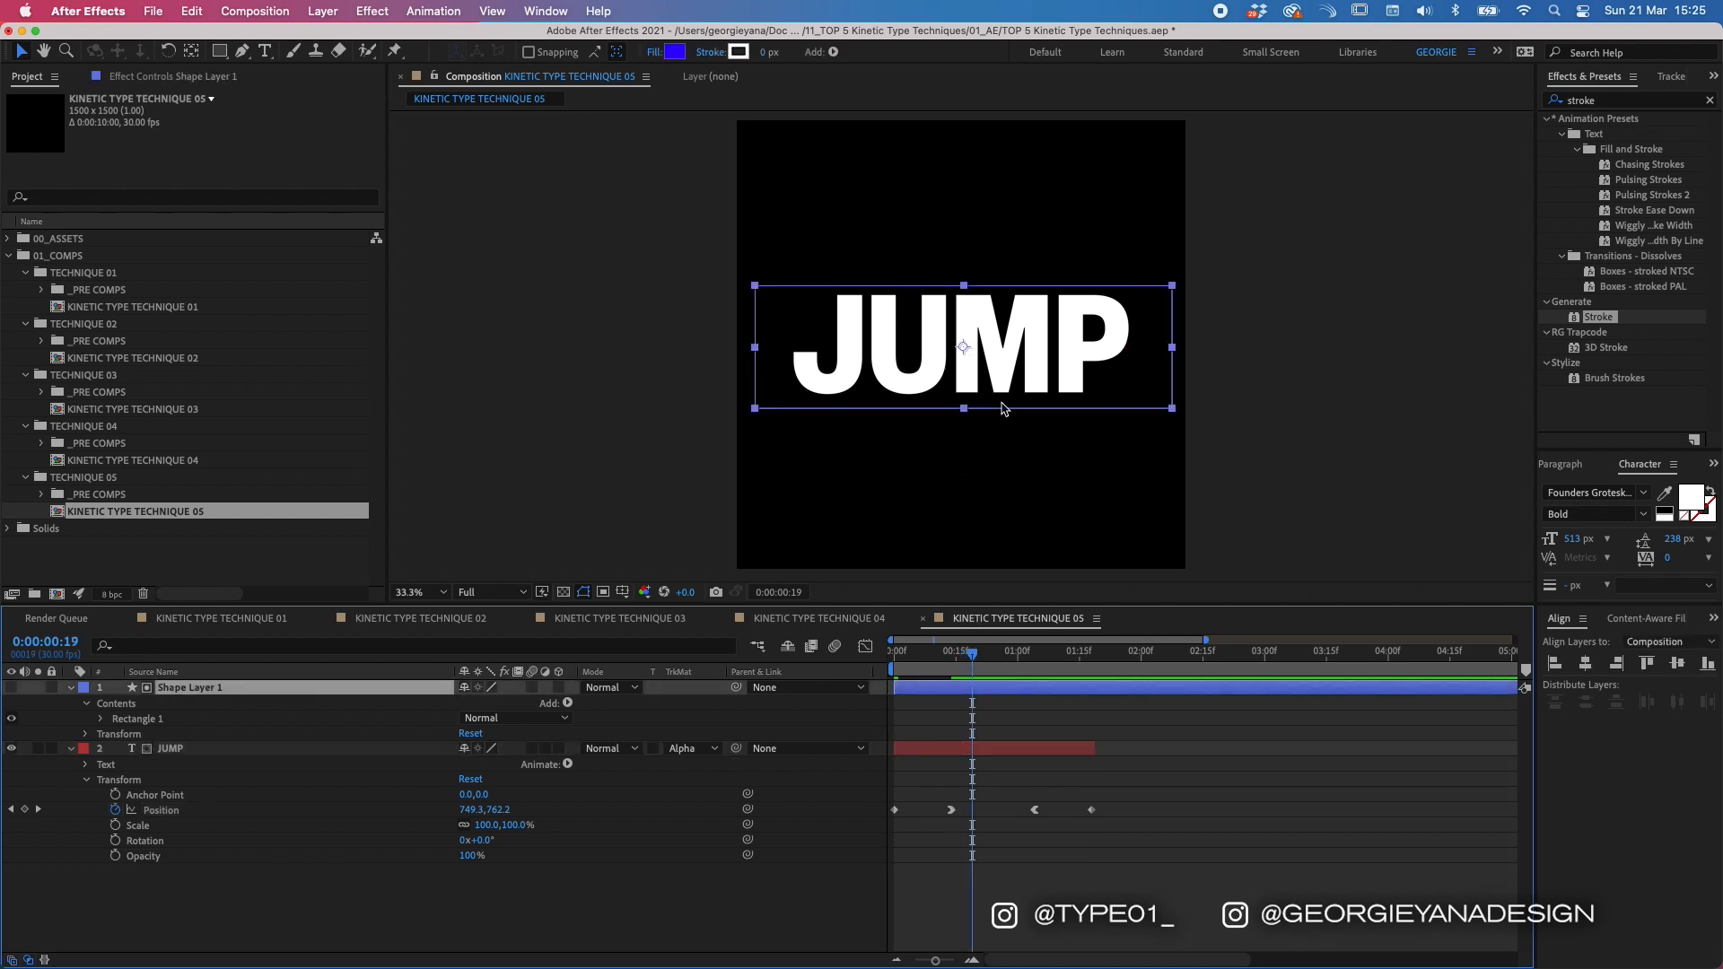
left_click_drag(1006, 399, 1007, 398)
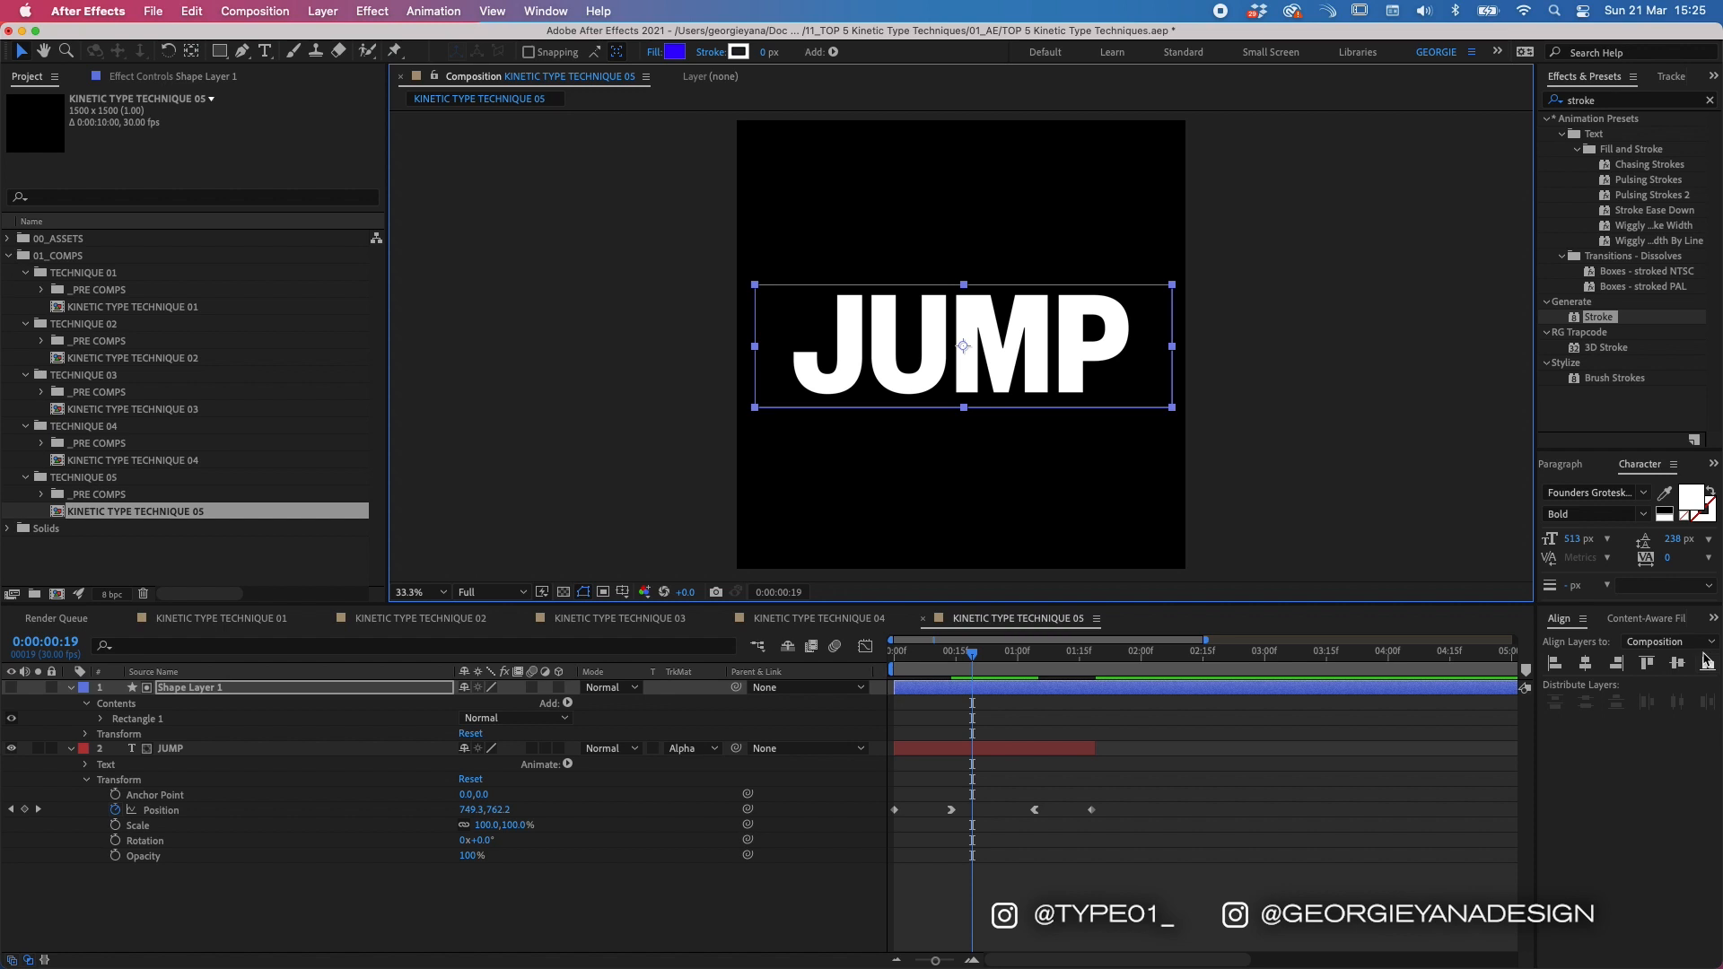
left_click(1677, 663)
left_click_drag(964, 408, 967, 413)
Step: Add a JUMP Position keyframe at 0:00:00:19 and raise the text to 749.3, 714.2 at 0:00:00:14 to create an overshoot
left_click(969, 750)
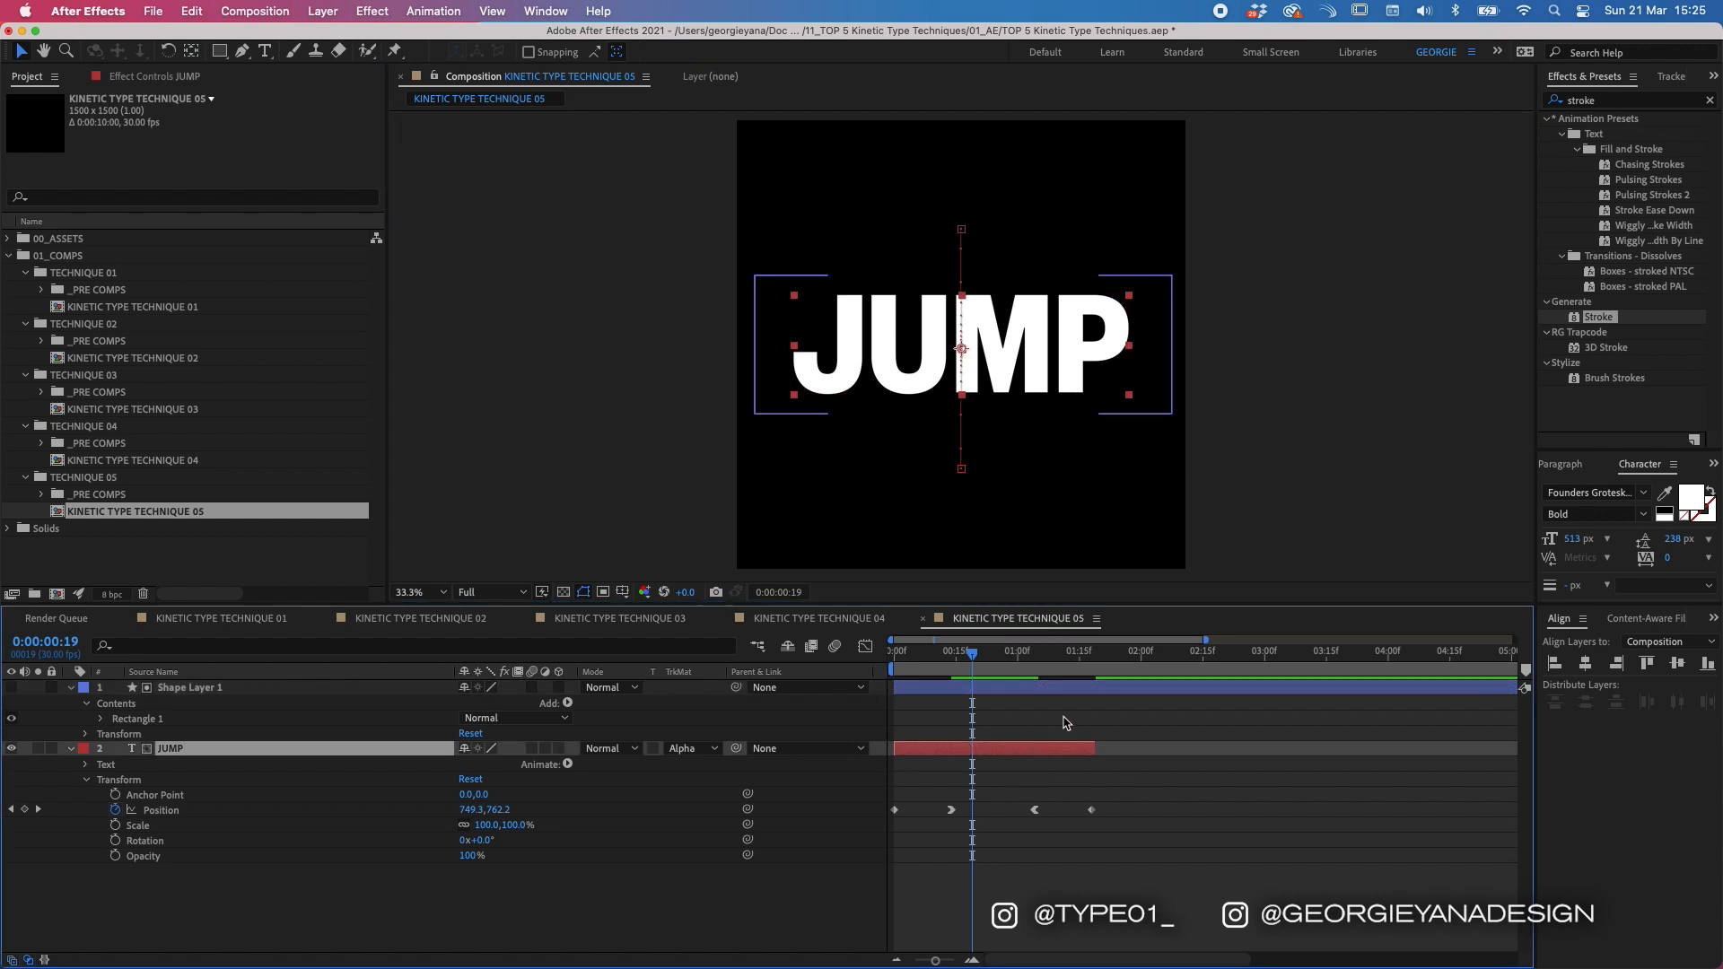
left_click(350, 810)
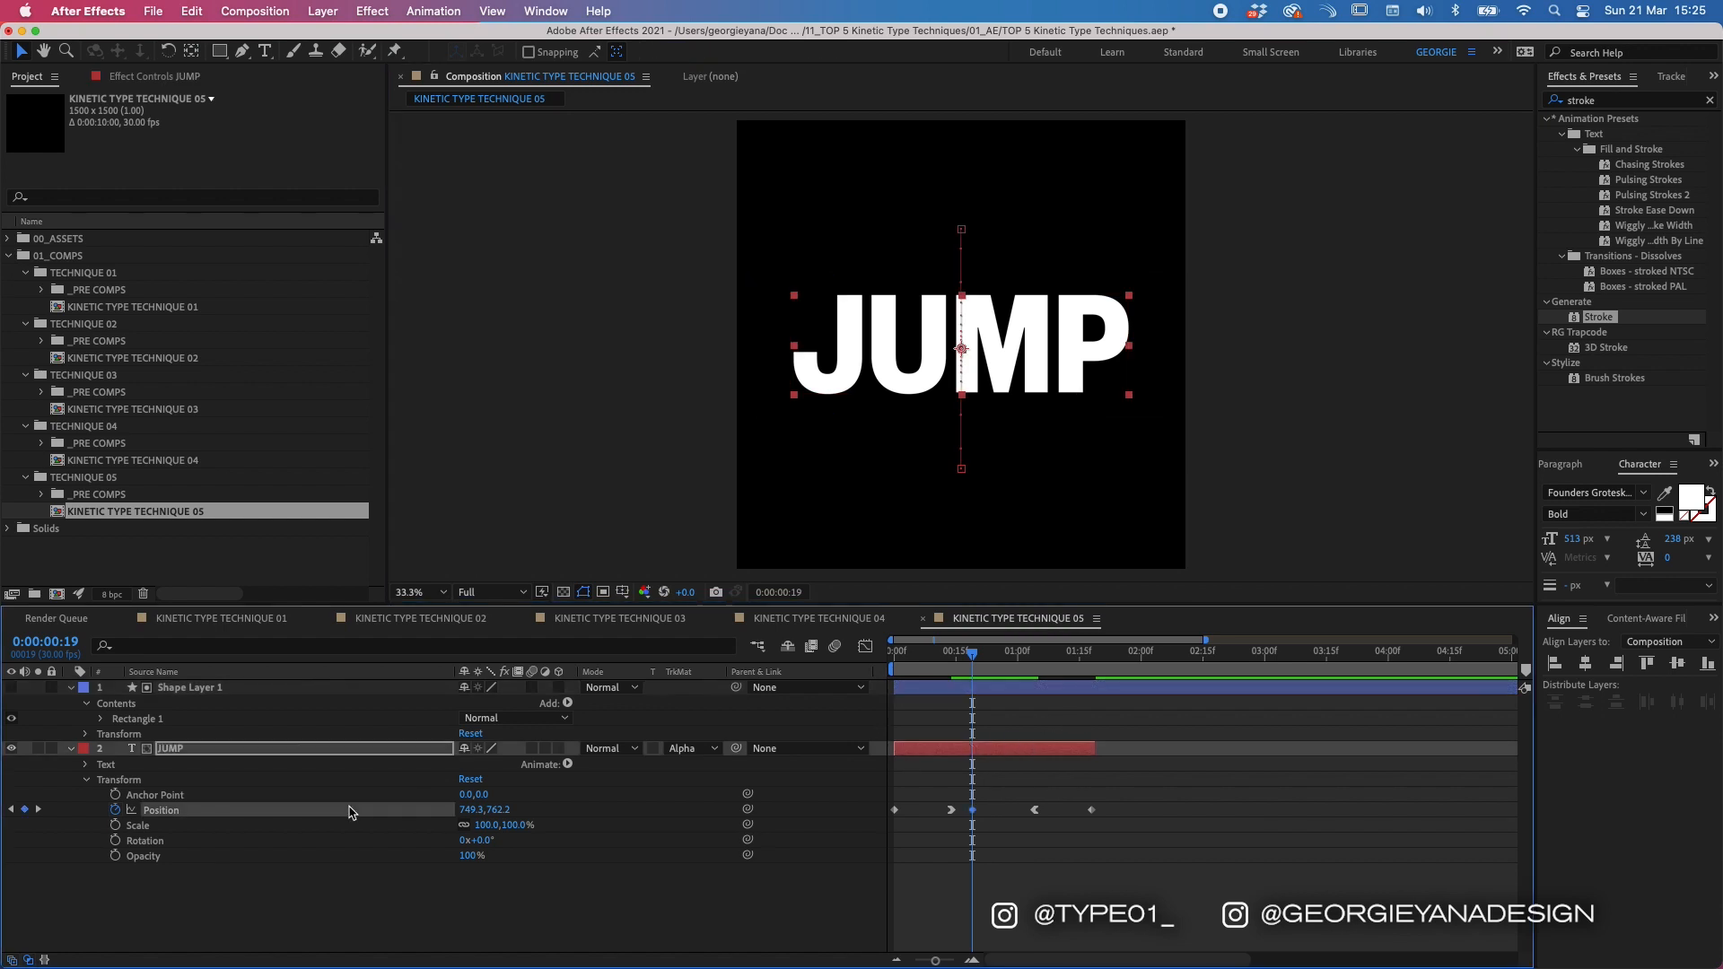
left_click_drag(958, 655, 952, 655)
left_click_drag(1015, 371, 1014, 356)
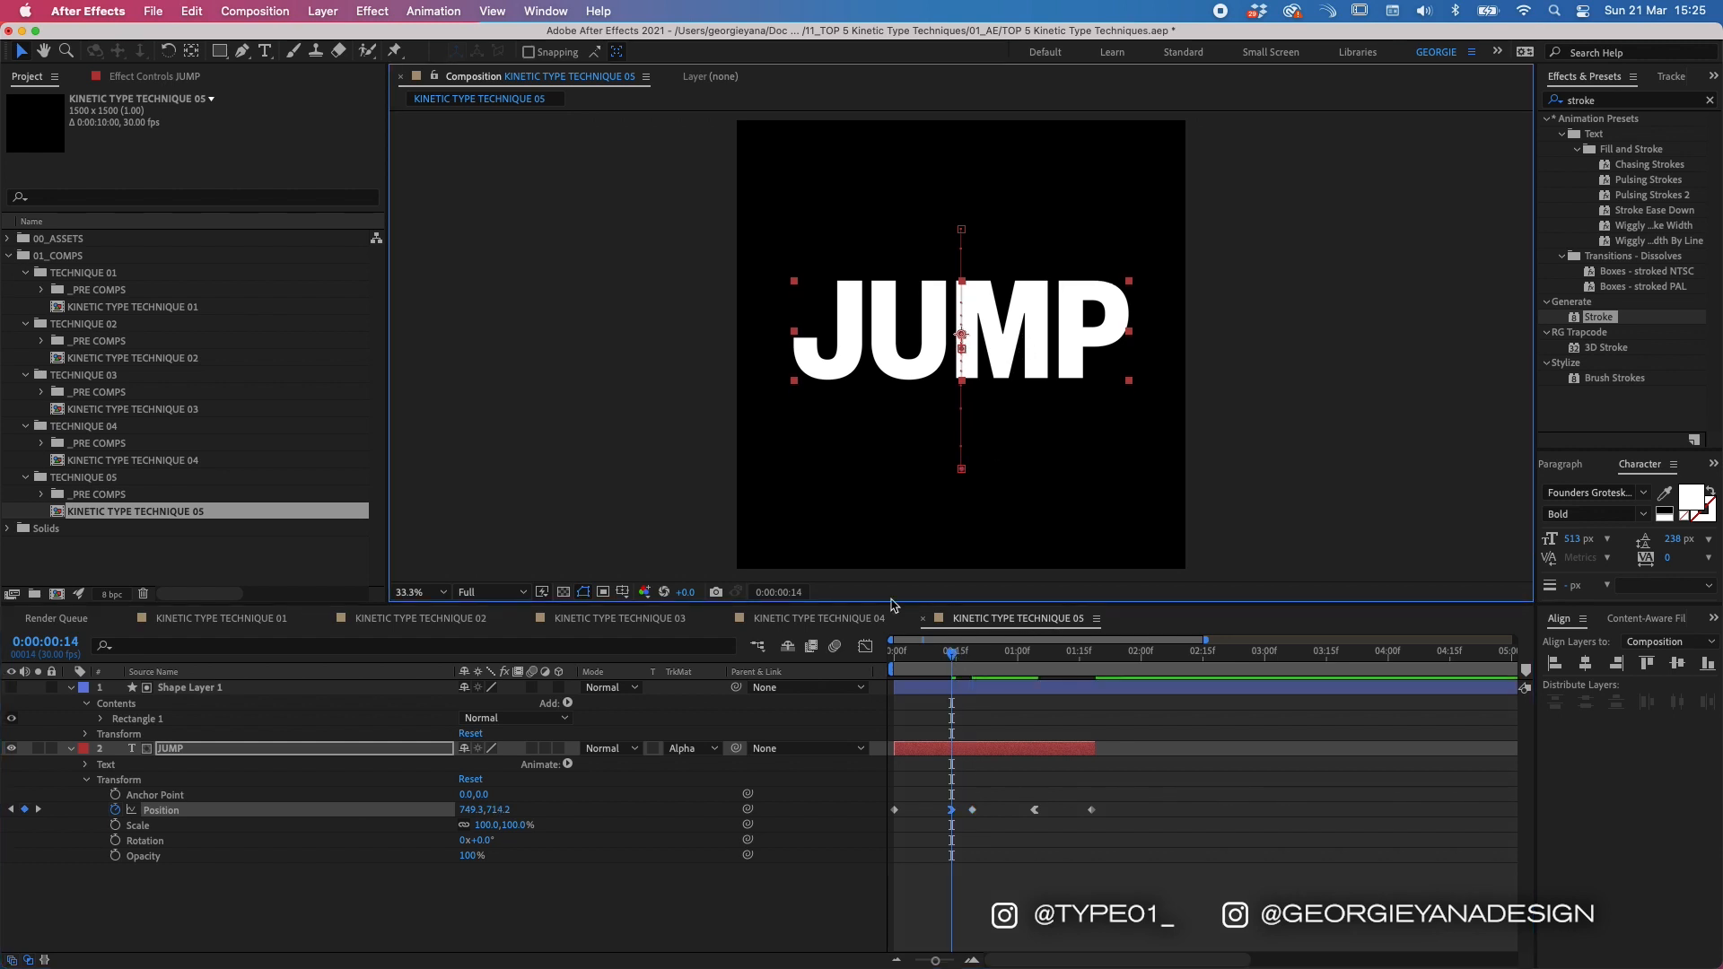
Step: Ease the speed out of JUMP's overshoot keyframe in the graph and preview the animation from the start
left_click(865, 647)
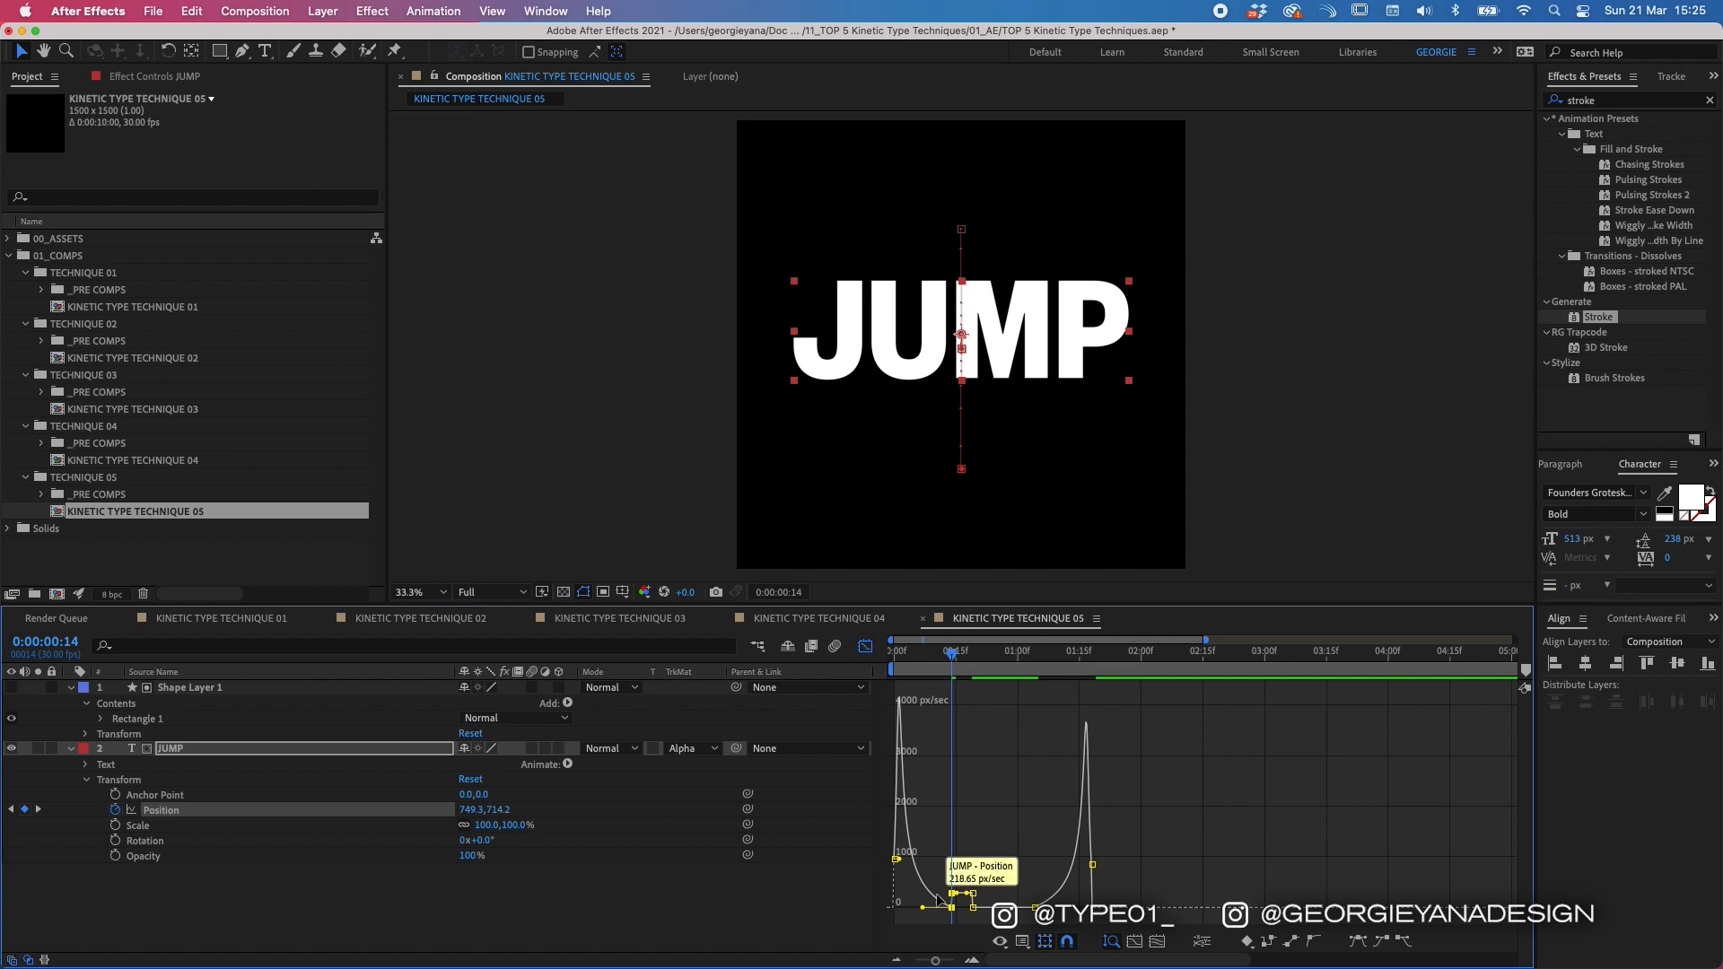
left_click_drag(957, 896, 991, 910)
left_click(865, 646)
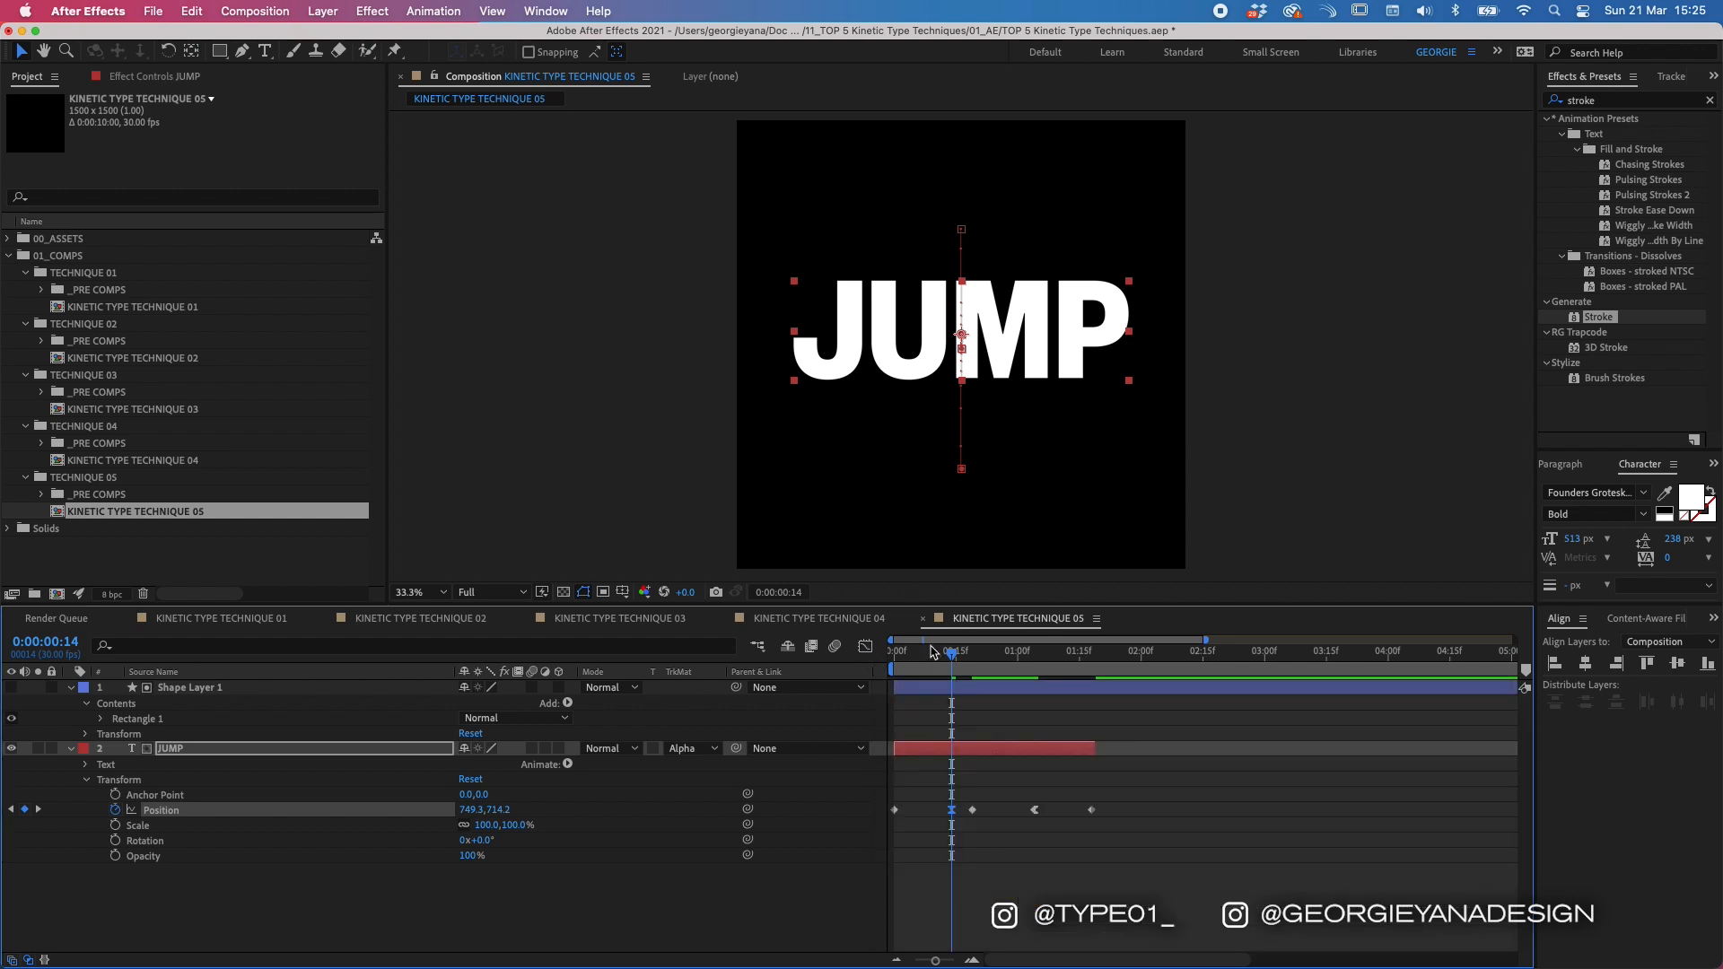
left_click_drag(930, 652, 805, 651)
left_click(996, 891)
key("space")
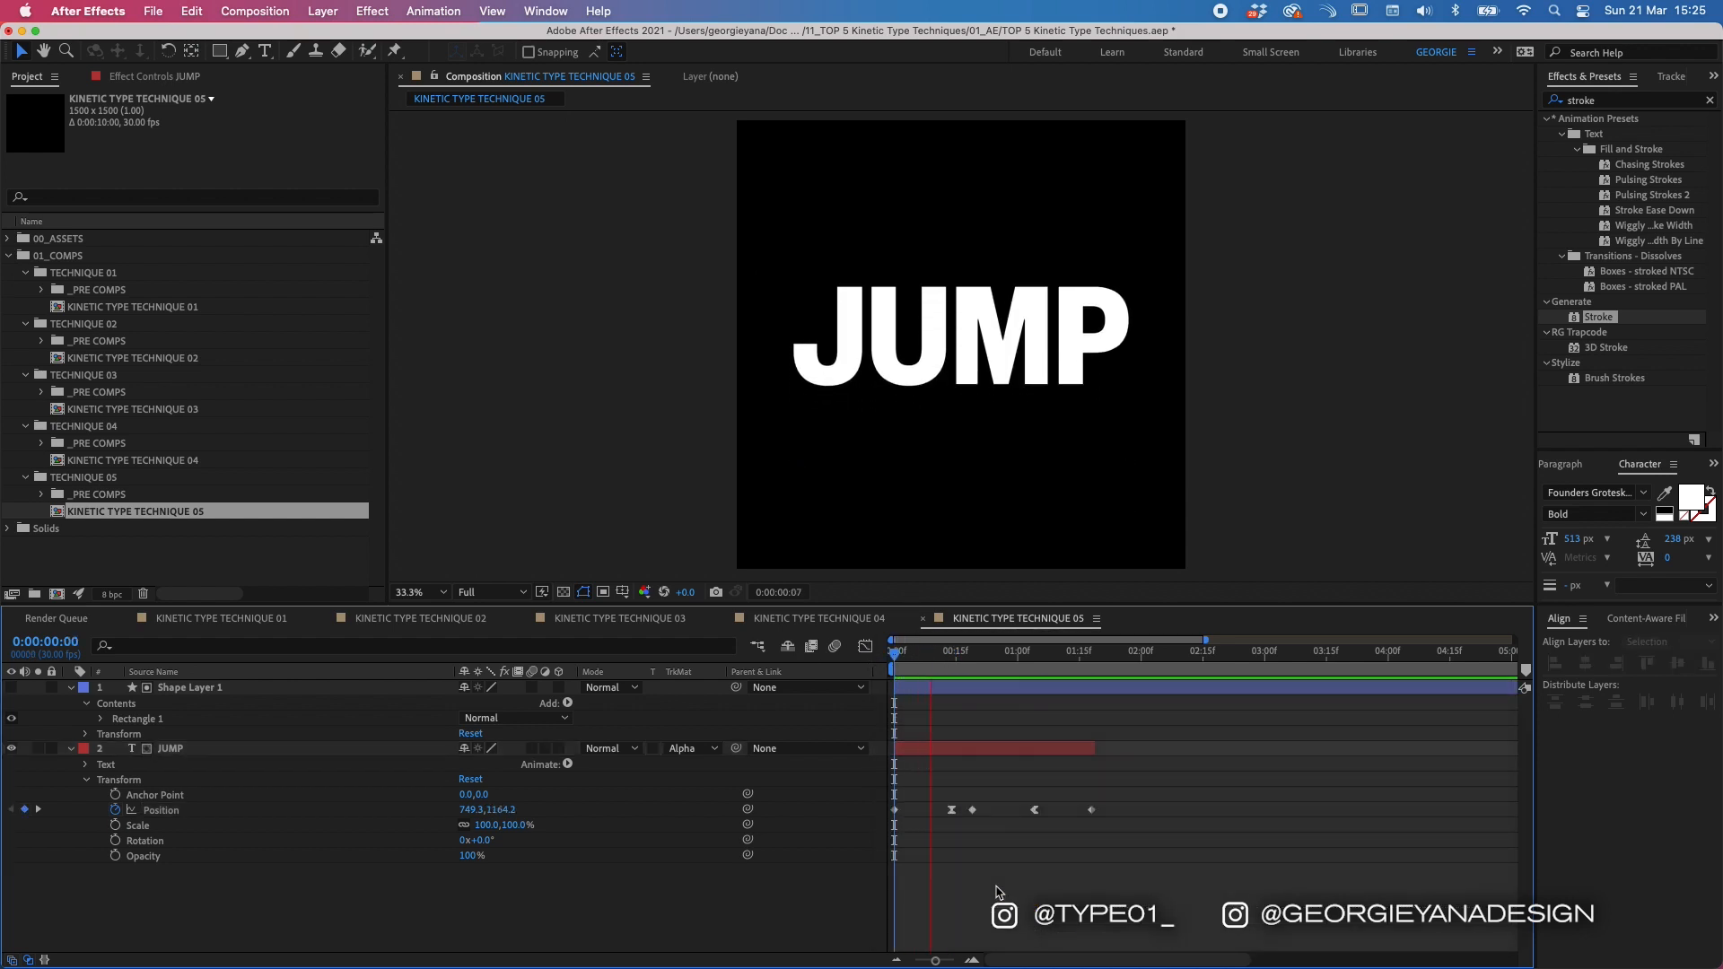
key("space")
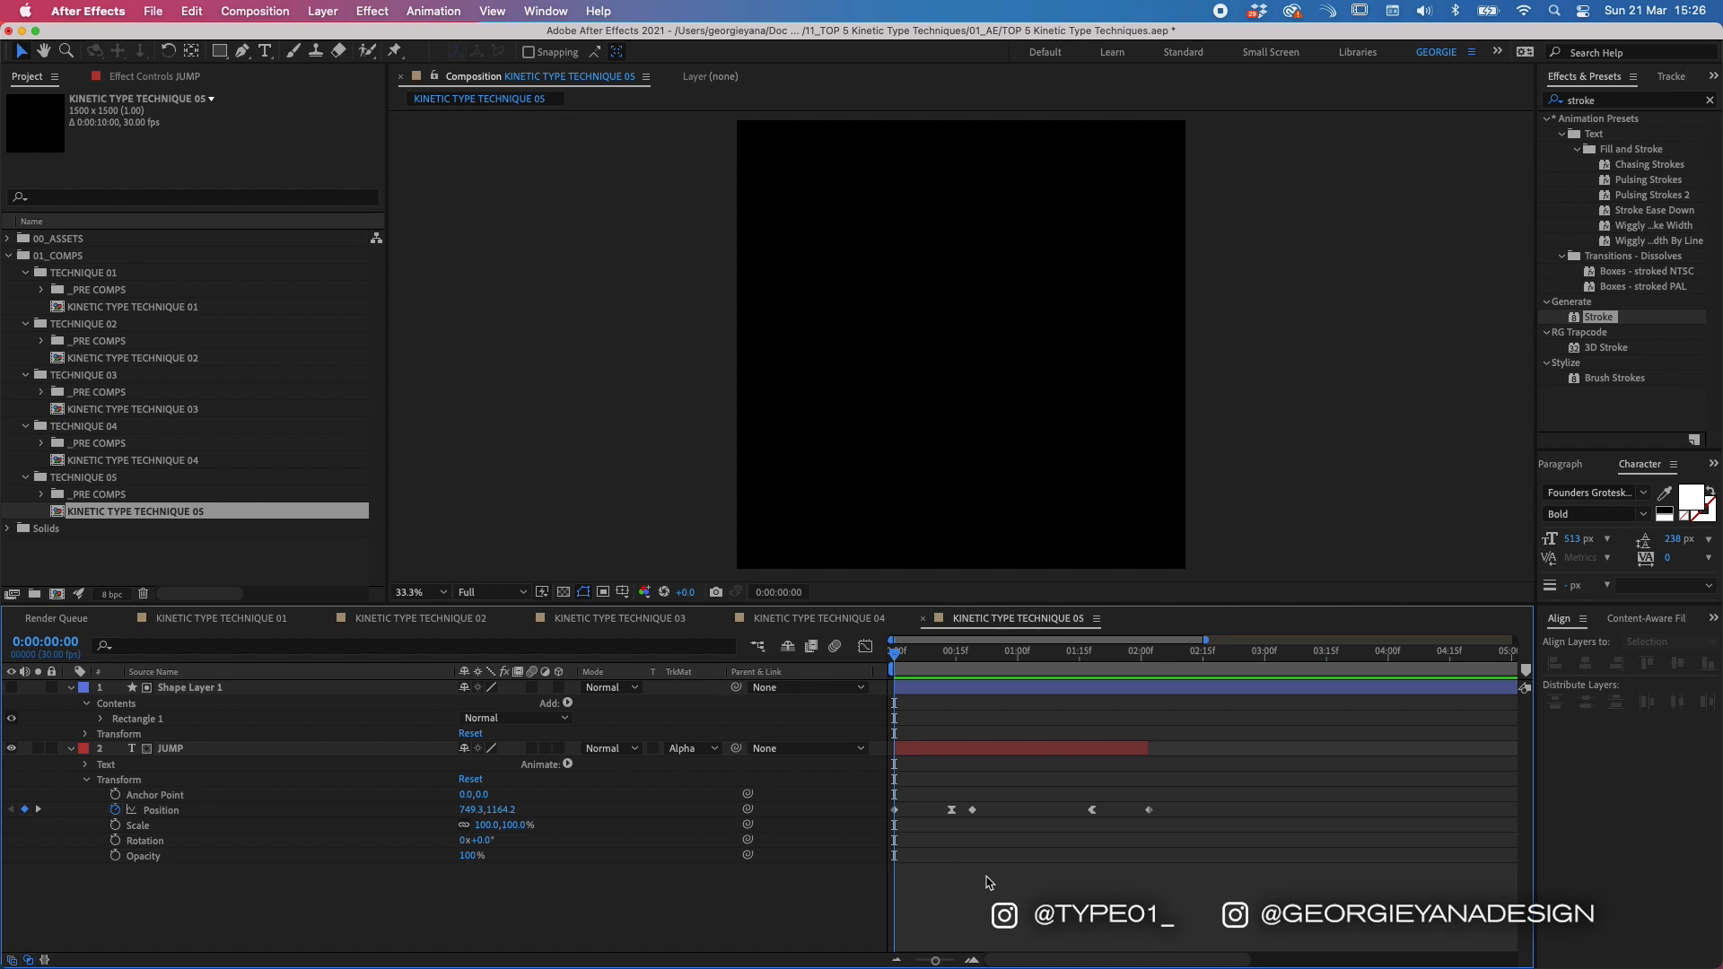
Step: Move the keyframe where JUMP settles after the overshoot slightly later and preview the timing
left_click_drag(972, 810, 982, 814)
left_click(966, 893)
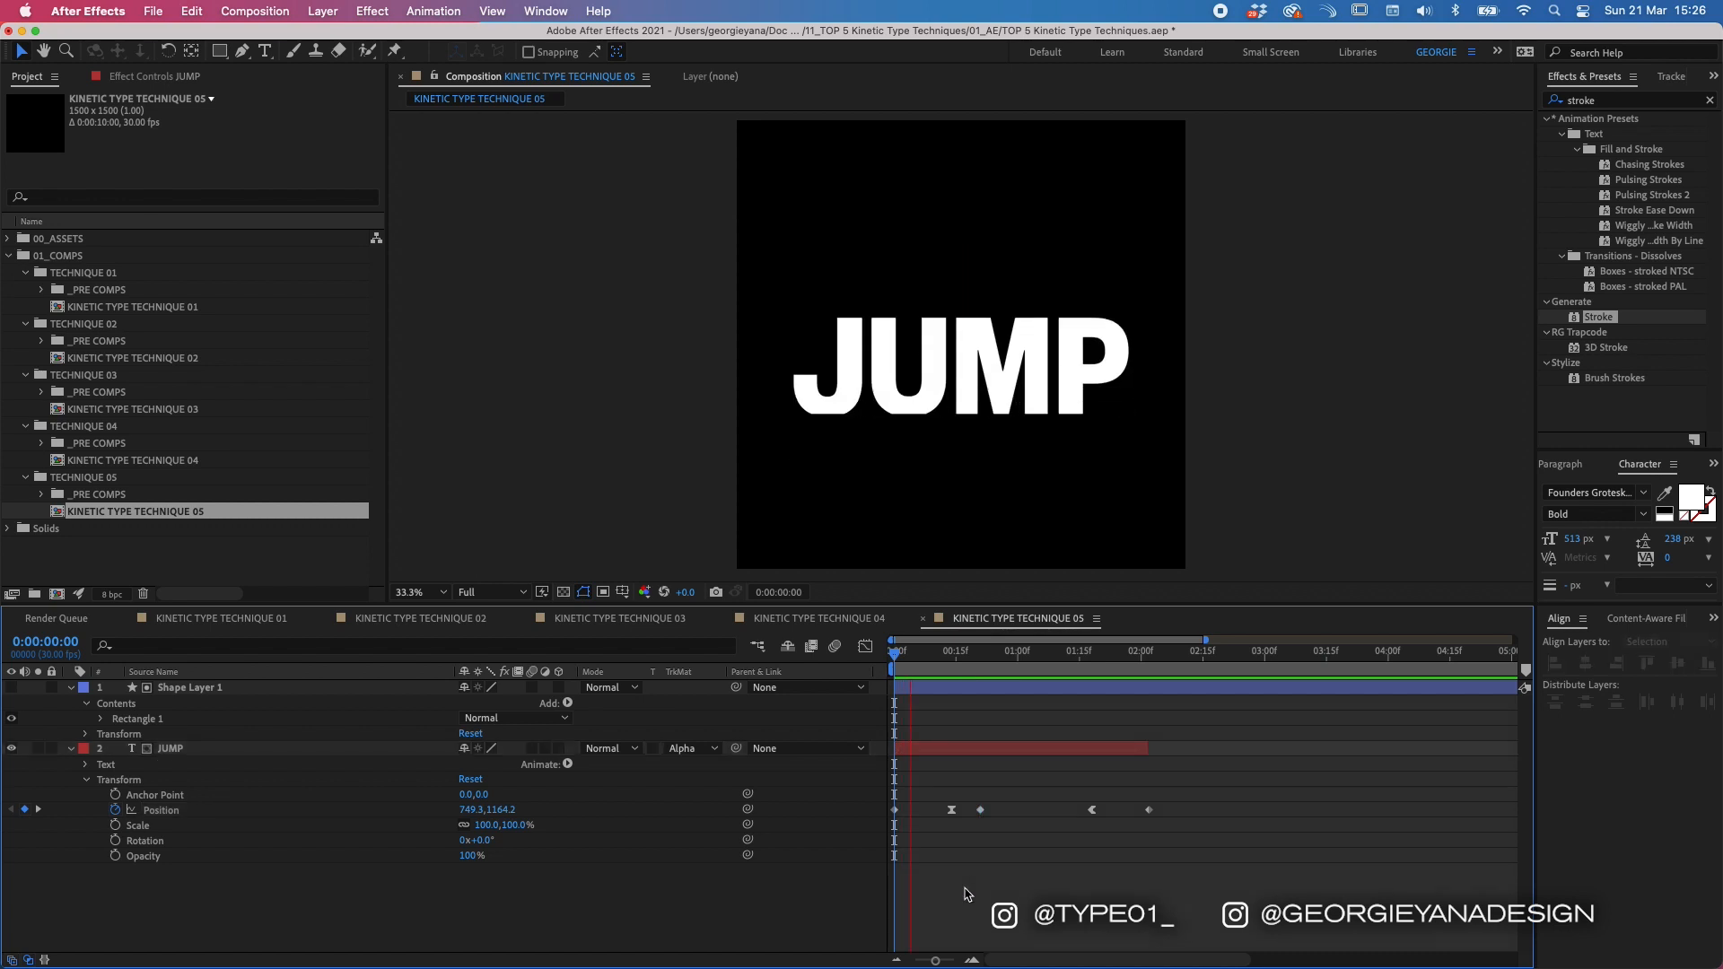
key("space")
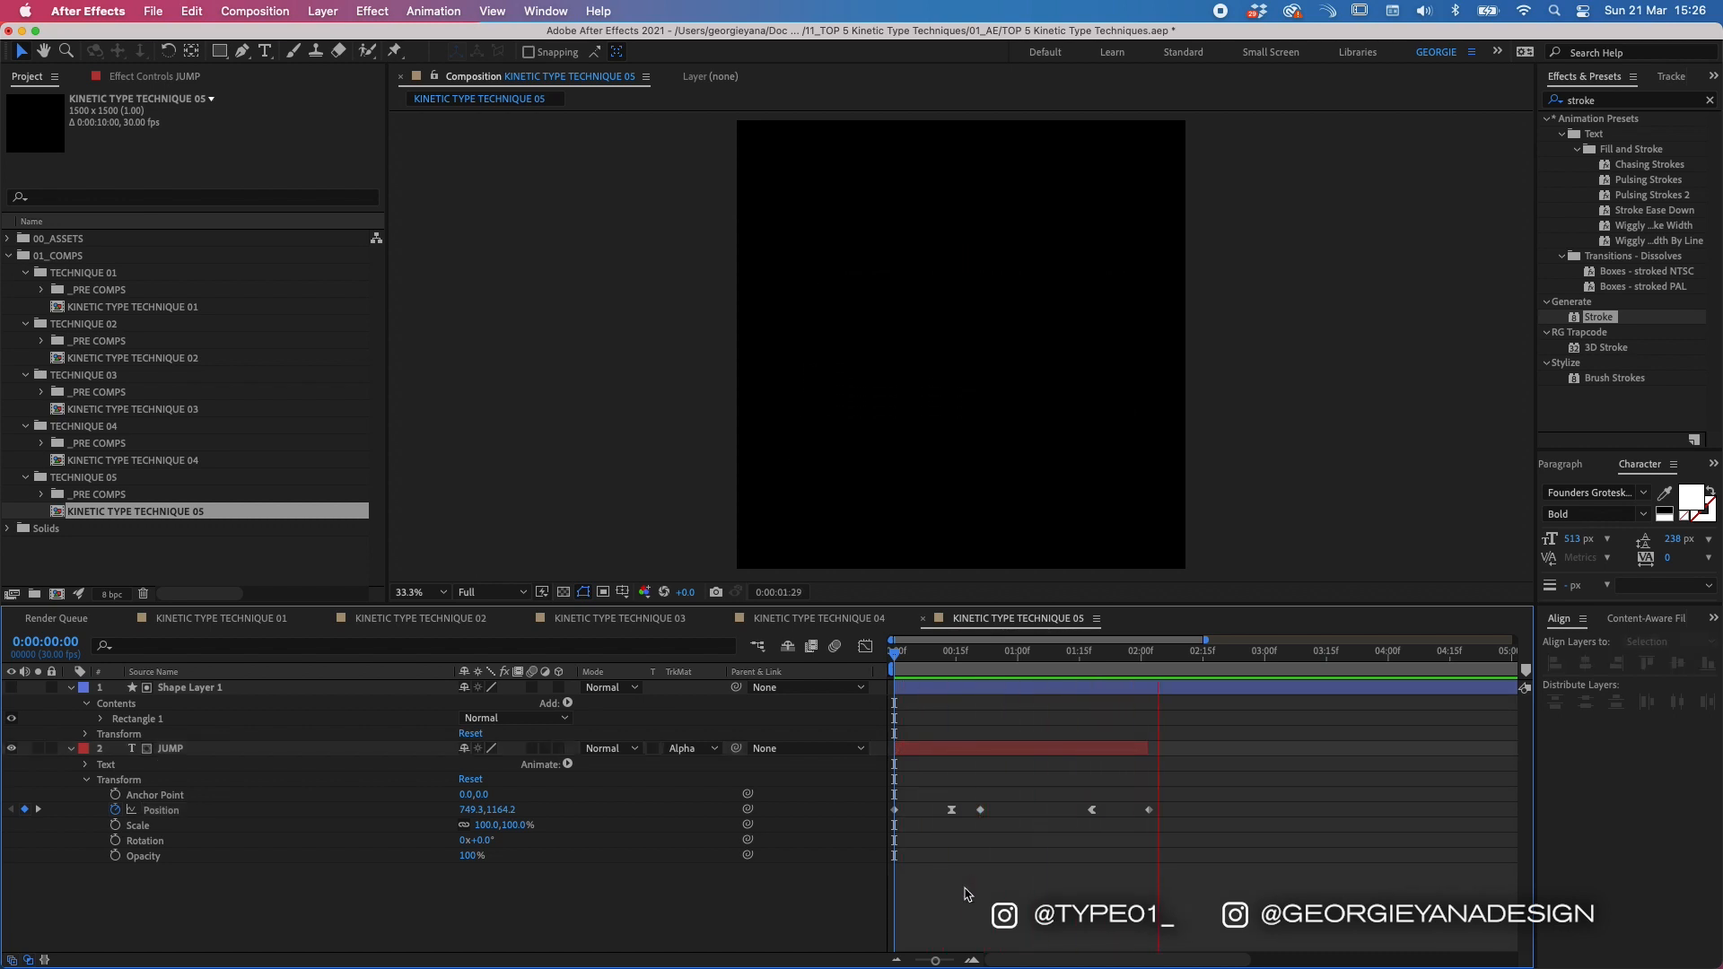
key("space")
Step: Extend the end of the JUMP layer to cover its last keyframe at 0:00:02:02 and trim the rectangle matte layer to match
left_click_drag(908, 653, 1149, 653)
left_click_drag(1147, 749, 1153, 748)
left_click(1161, 693)
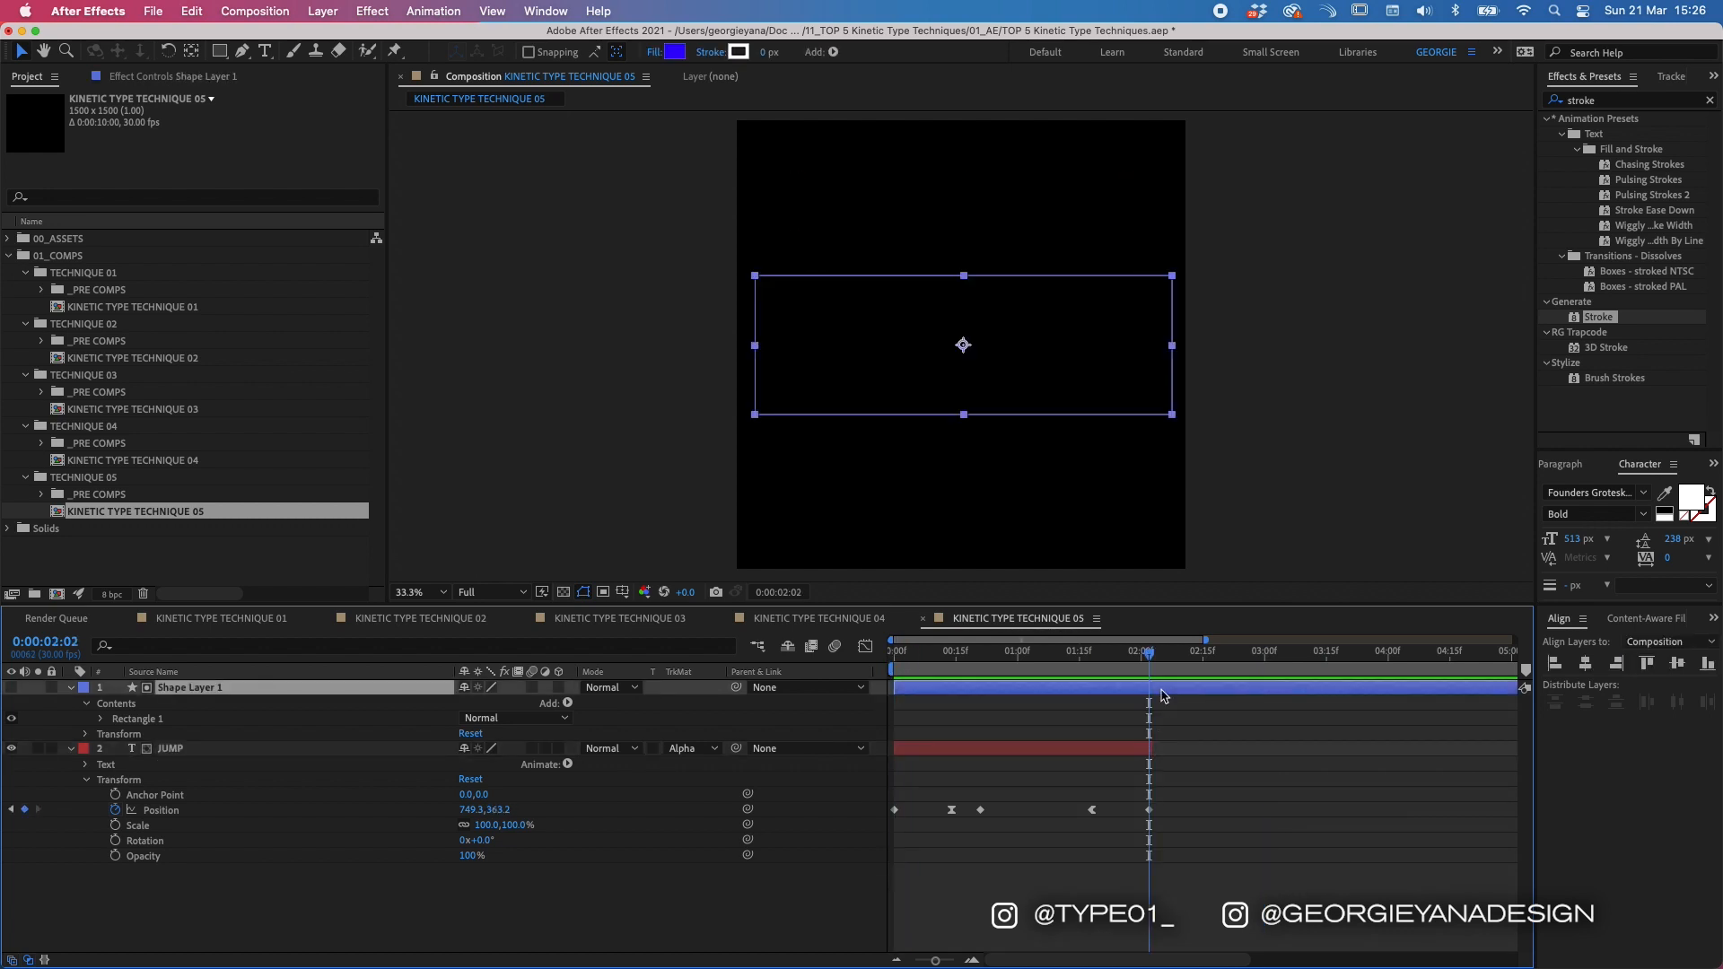
key("alt+]")
Step: At 0:00:01:03, draw a rectangular mask on the JUMP layer around only the letter J
left_click(1032, 649)
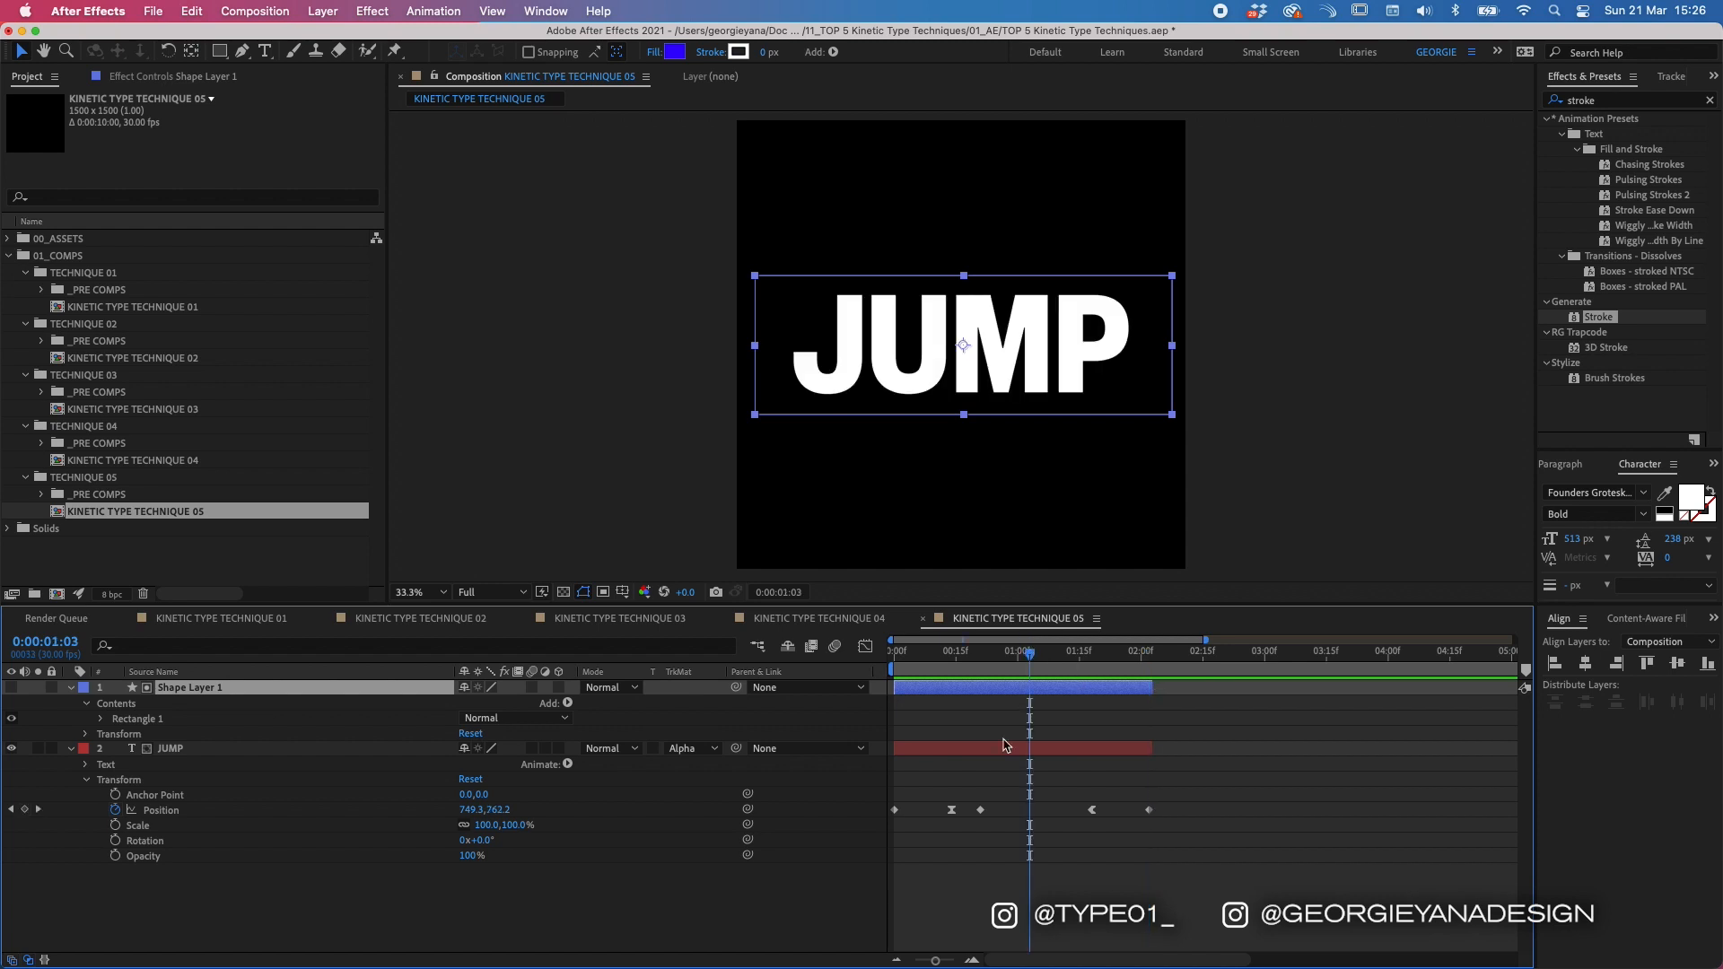
left_click(1016, 753)
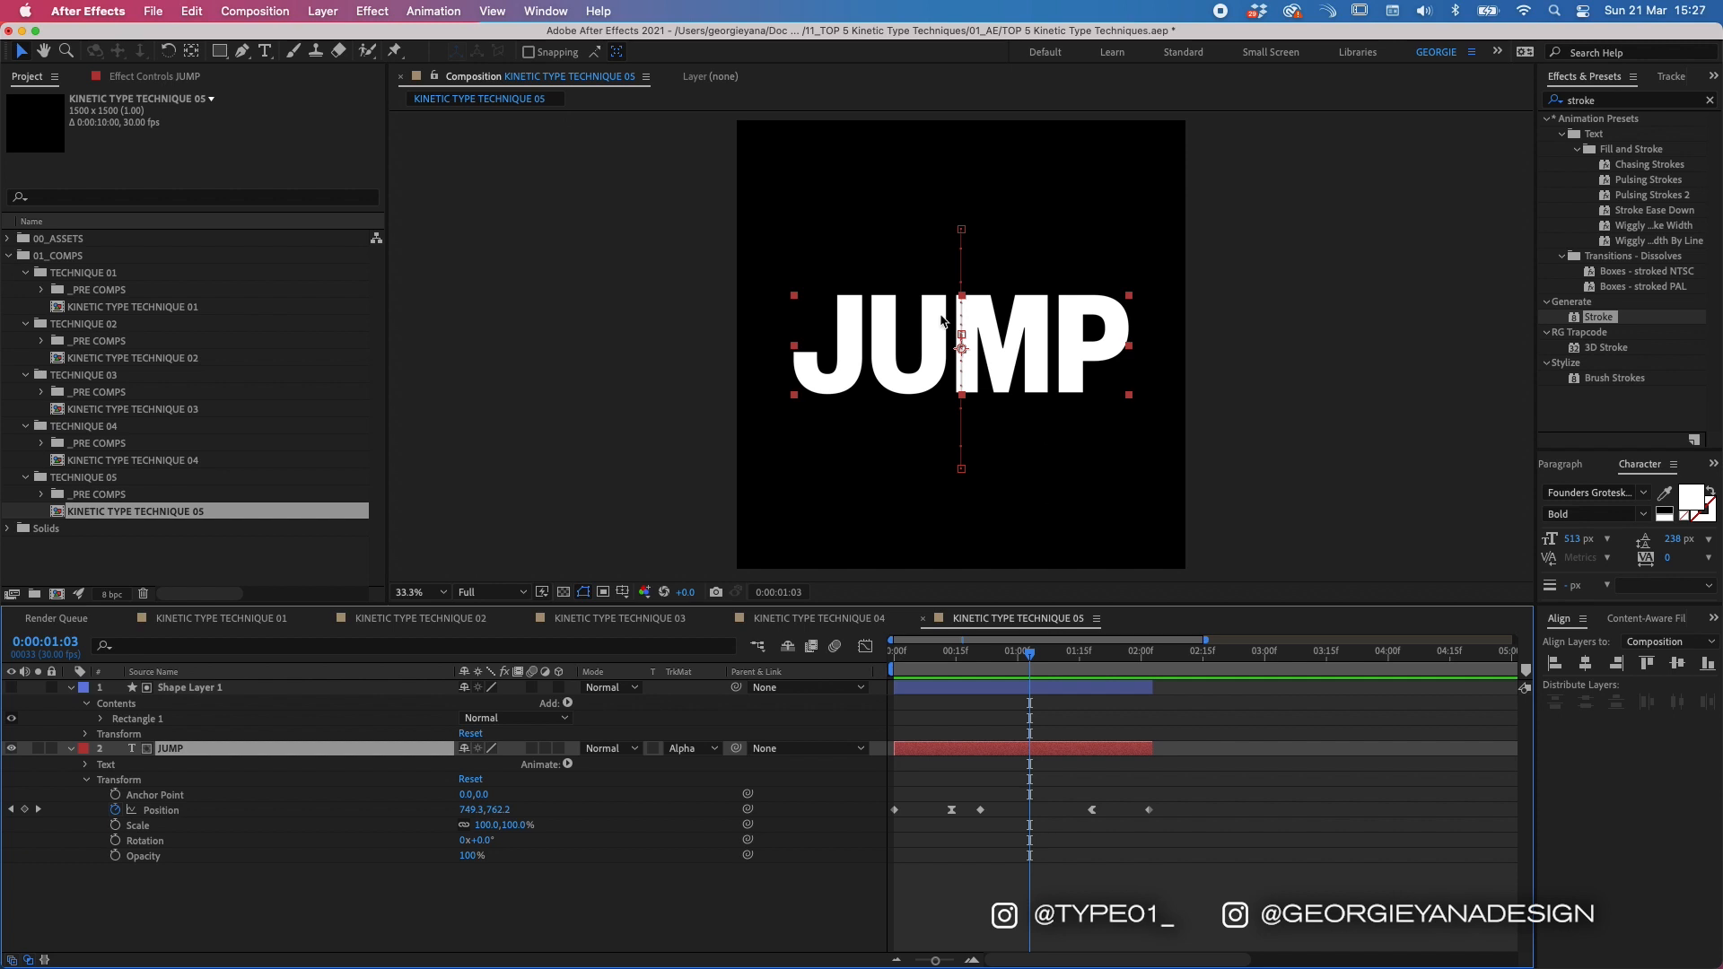
key("q")
left_click_drag(782, 284, 870, 401)
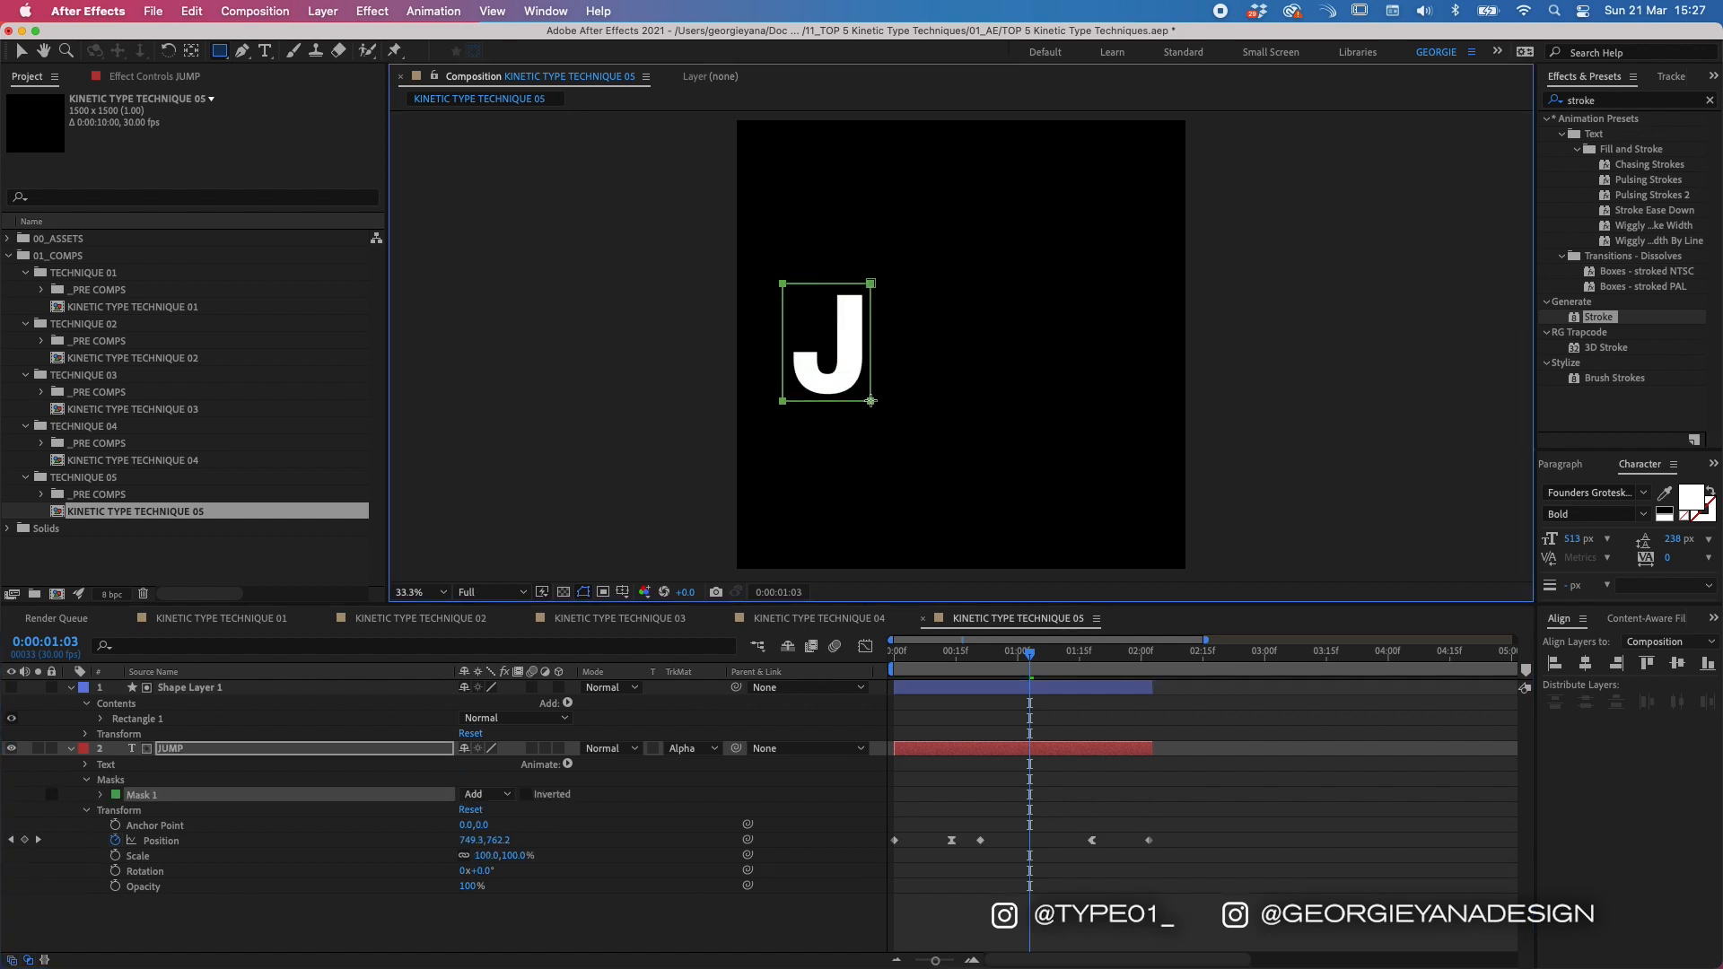
key("v")
left_click(1000, 752)
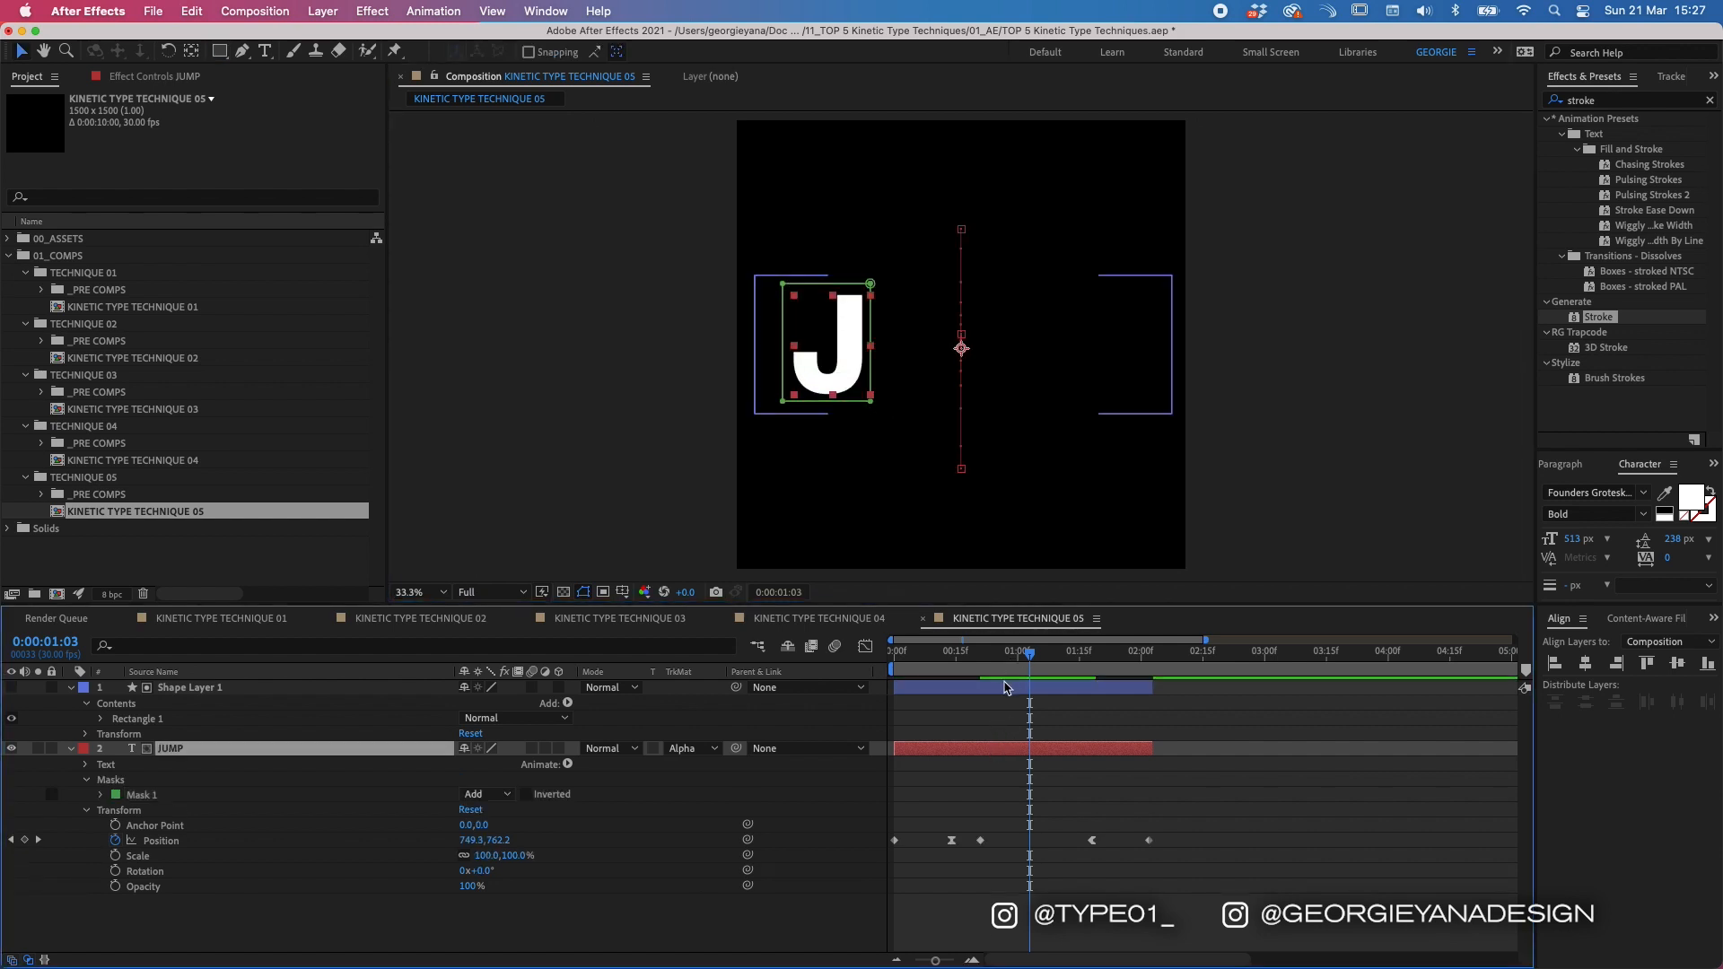
Step: Duplicate the JUMP layer together with its rectangle matte and offset the copies about 4 frames later in the timeline
left_click(1007, 689)
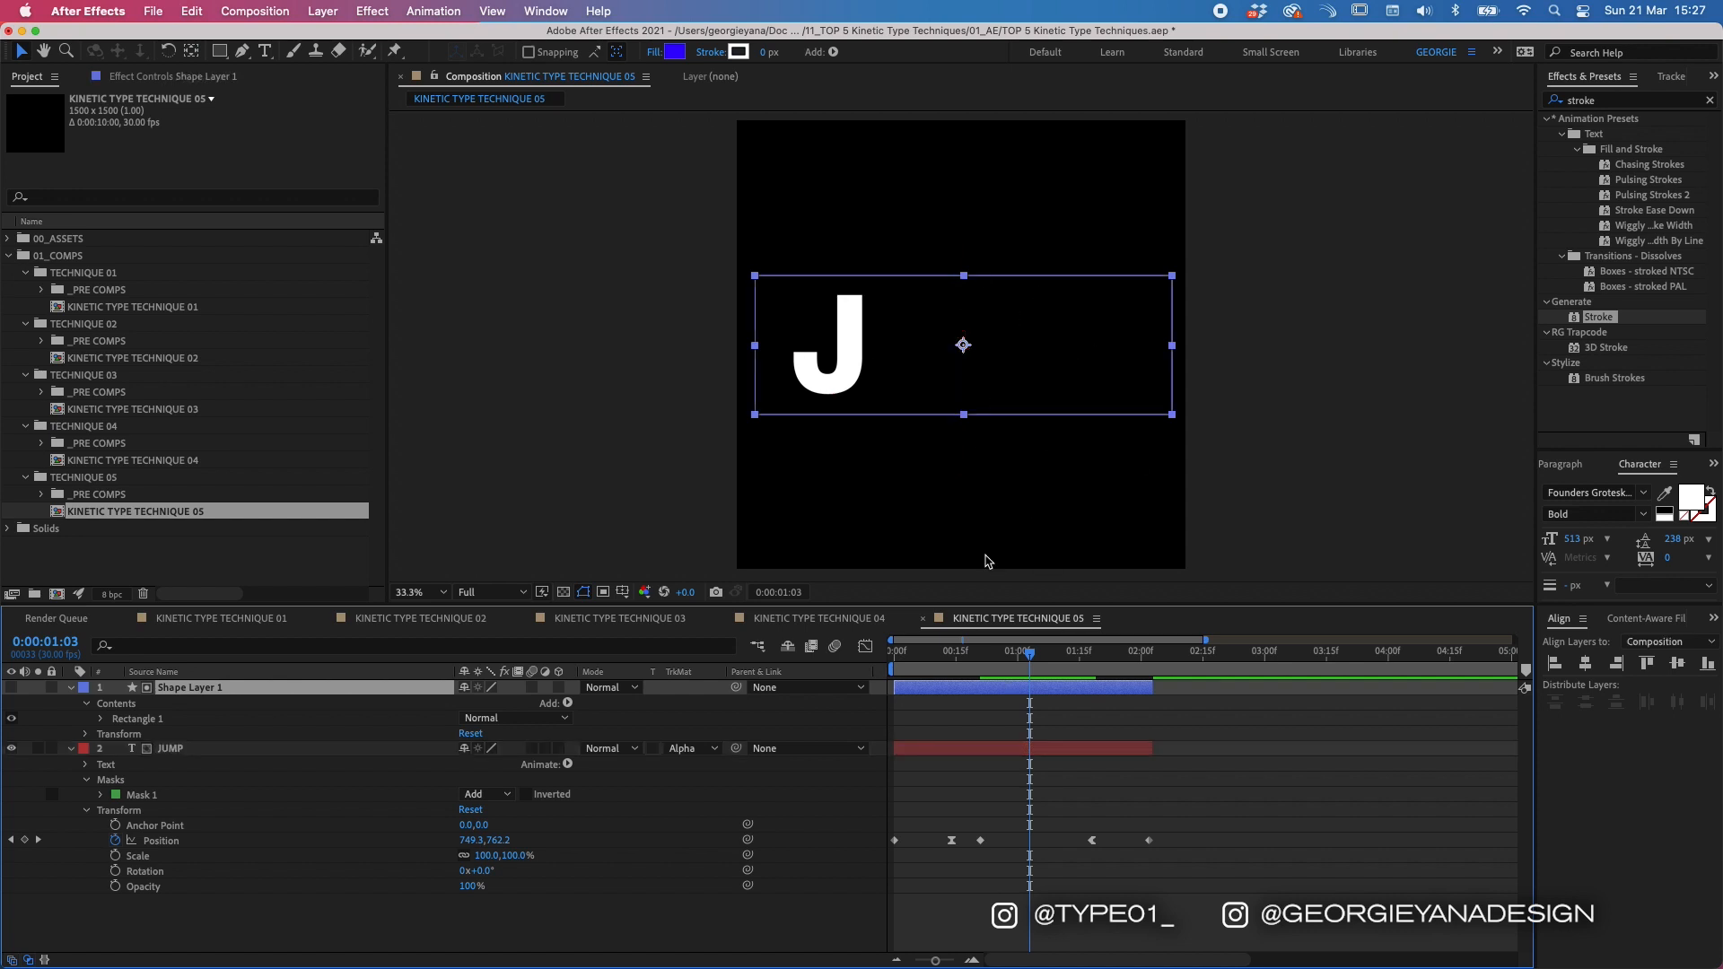
left_click(1039, 752, "shift")
key("super+d")
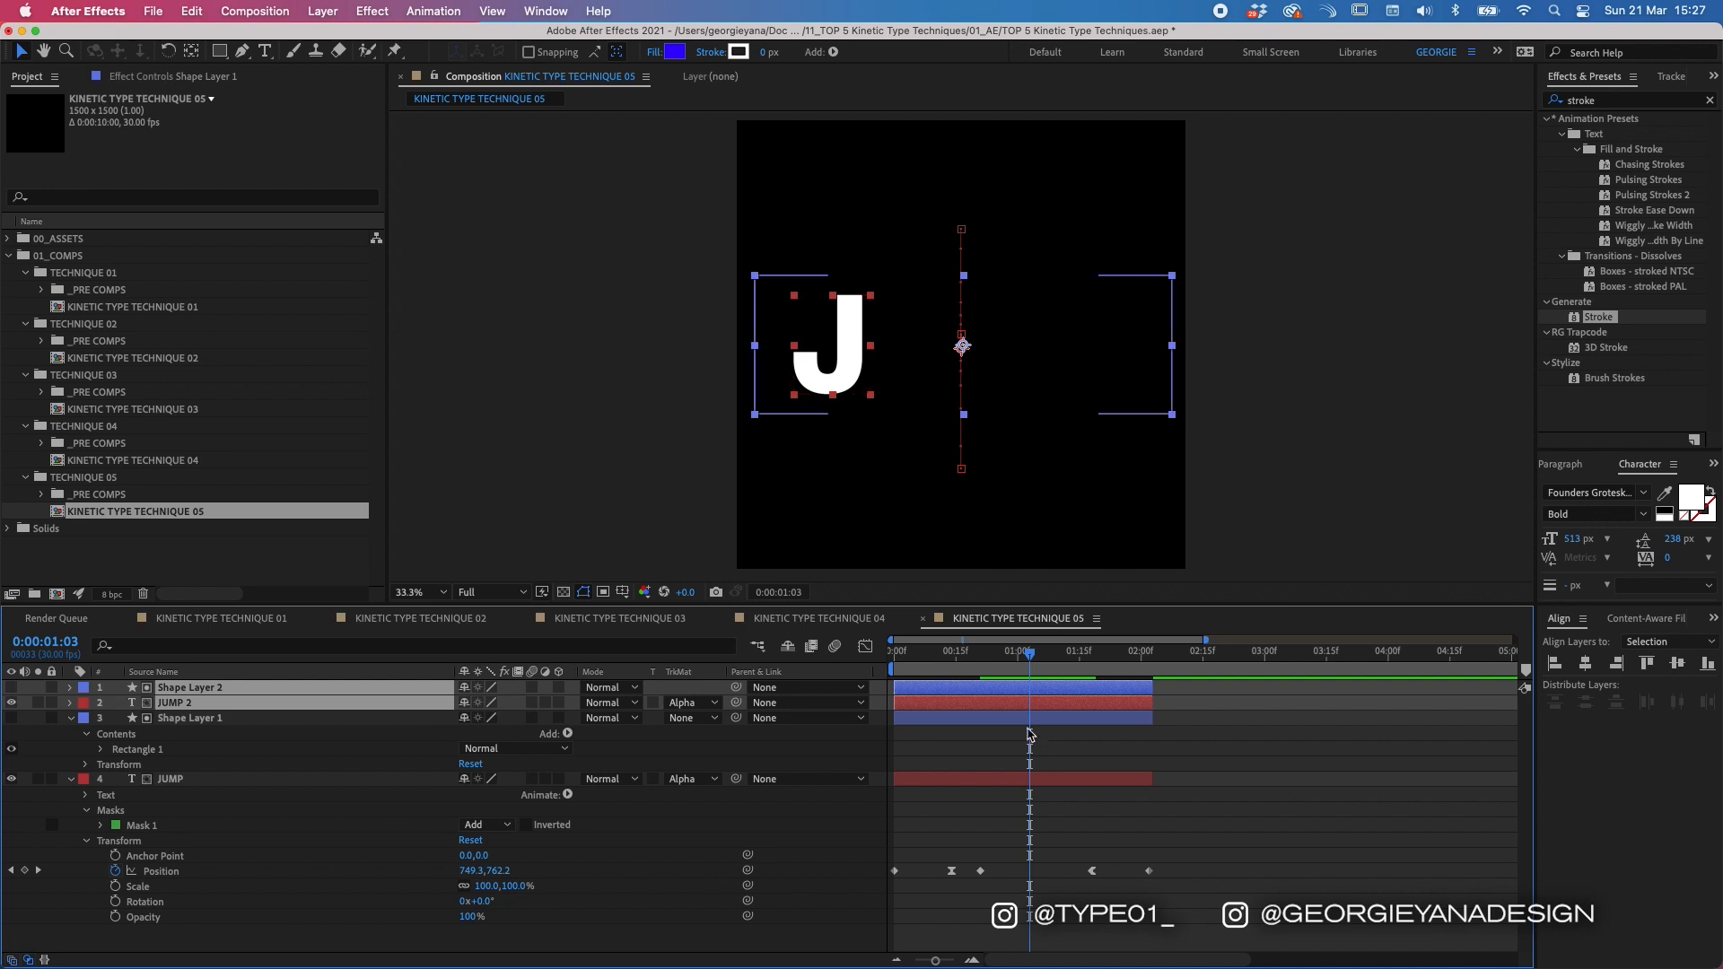
left_click_drag(975, 709, 991, 704)
left_click(1007, 759)
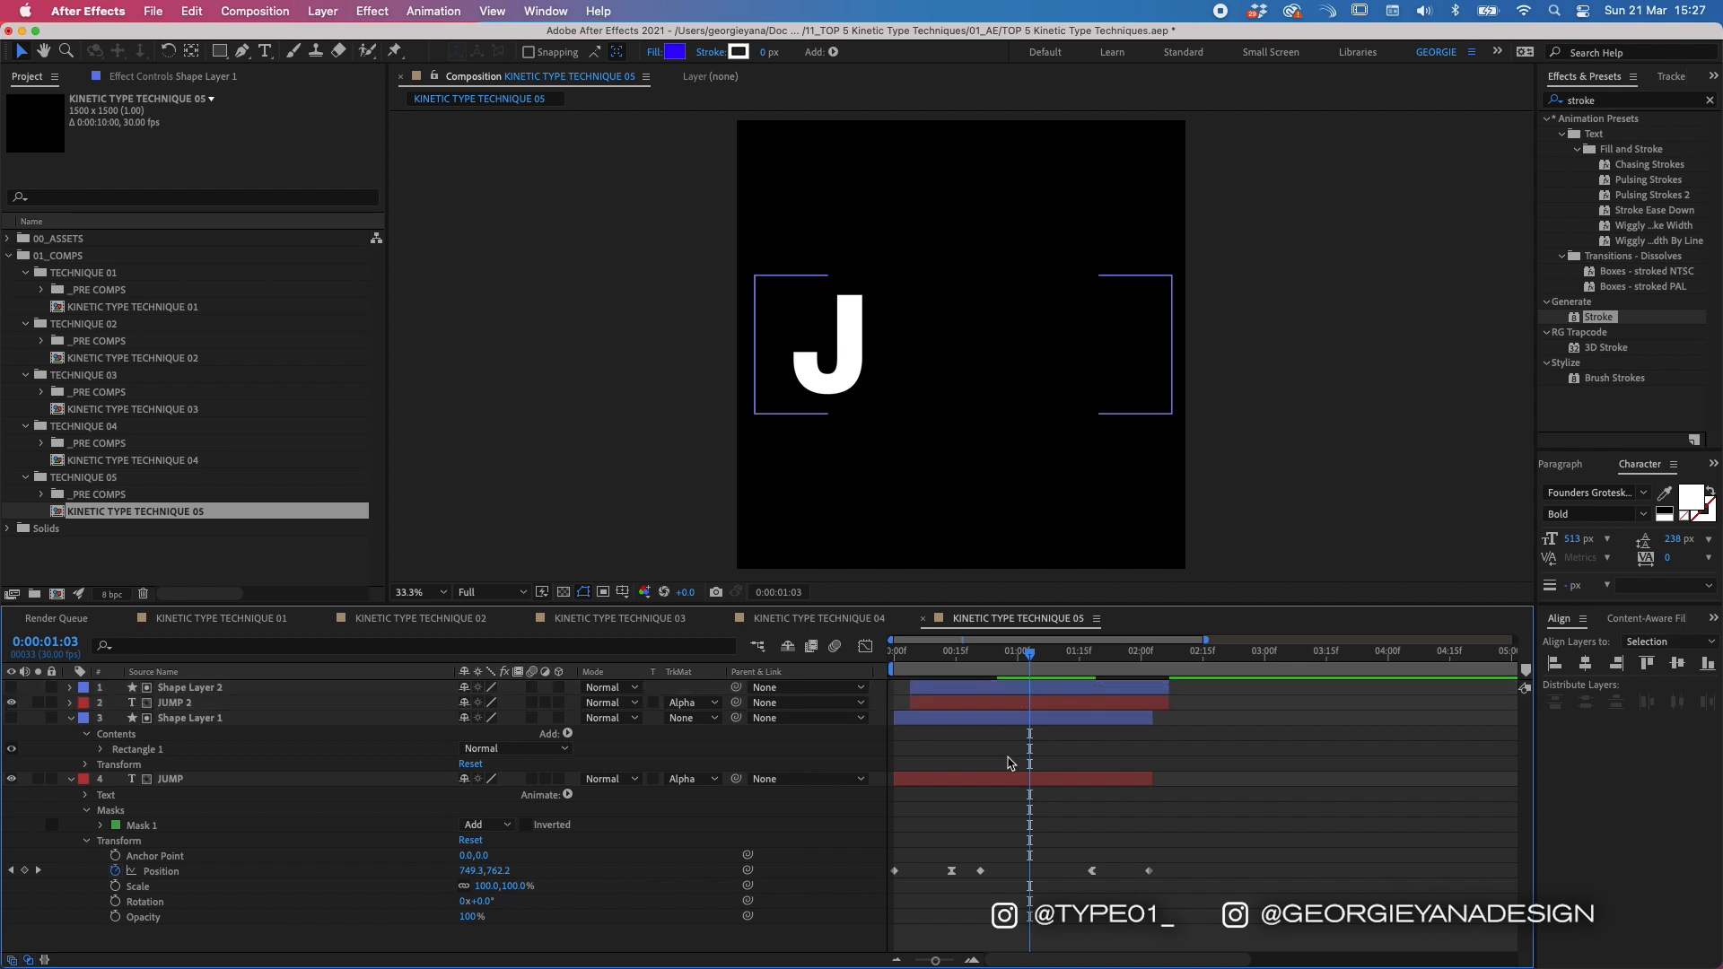
Step: Move the mask on the JUMP 2 layer across so it reveals only the letter U
left_click(996, 702)
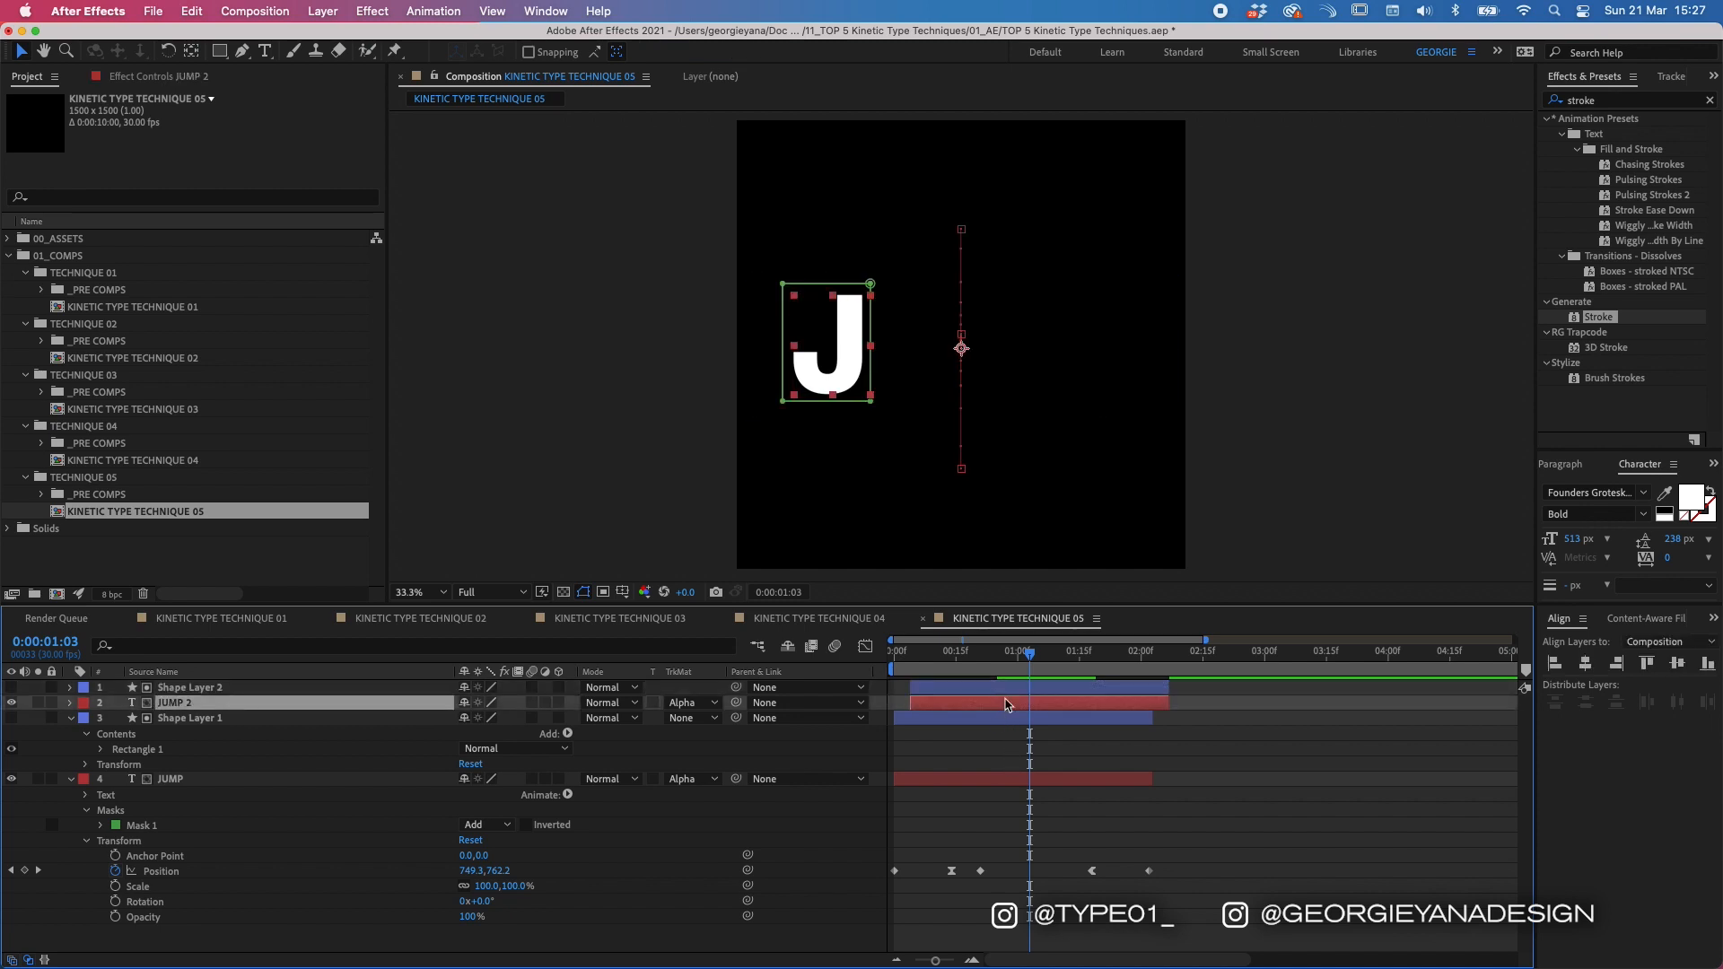
left_click(870, 373)
left_click_drag(850, 387, 933, 384)
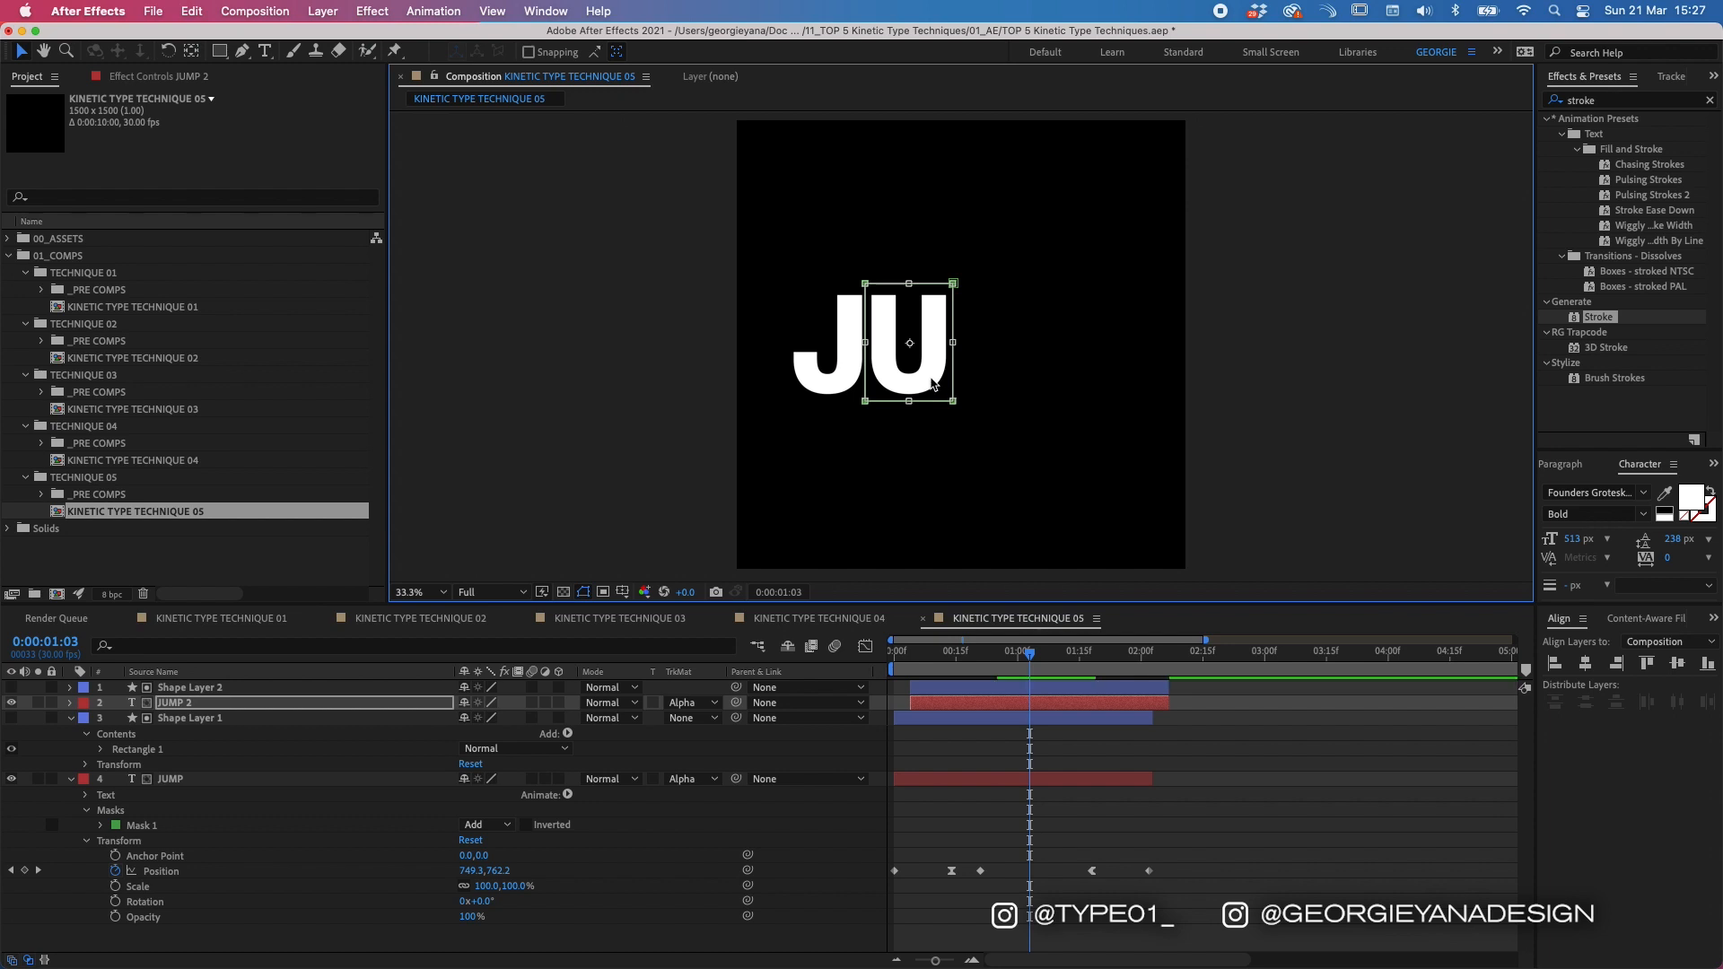
Step: Duplicate JUMP 2 together with its matte, Shape Layer 2, and offset the new pair about 4 frames later
left_click(978, 703)
left_click(976, 688, "shift")
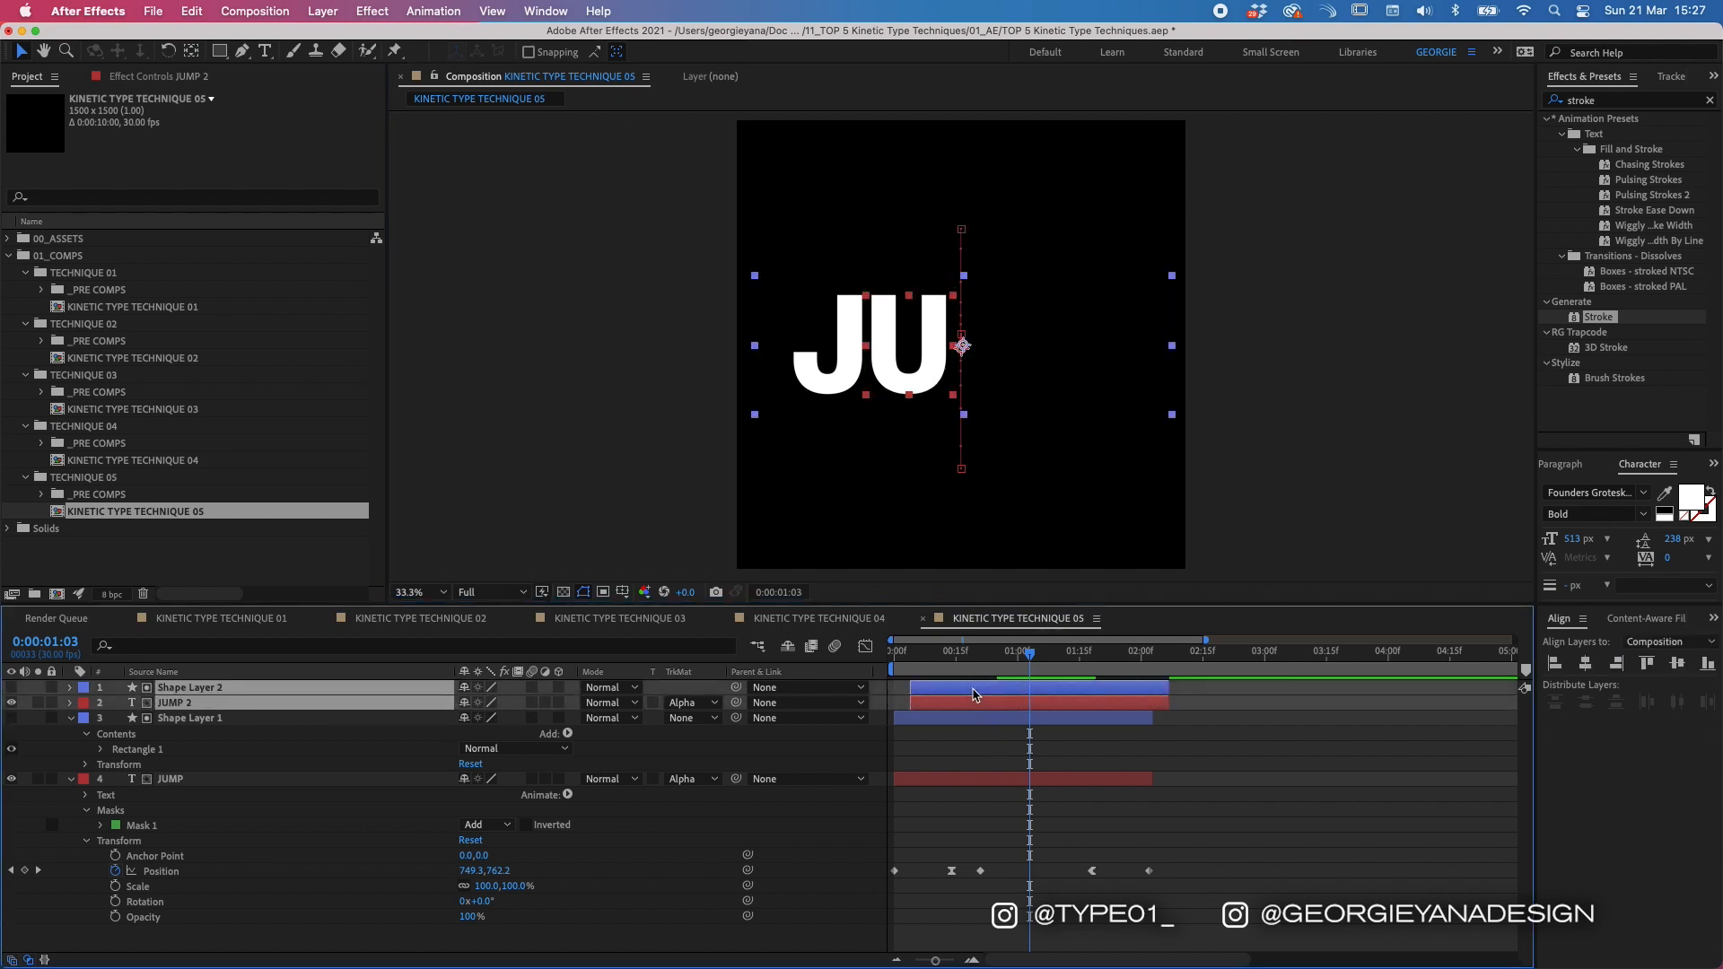
key("super+d")
left_click_drag(933, 705, 948, 705)
key("space")
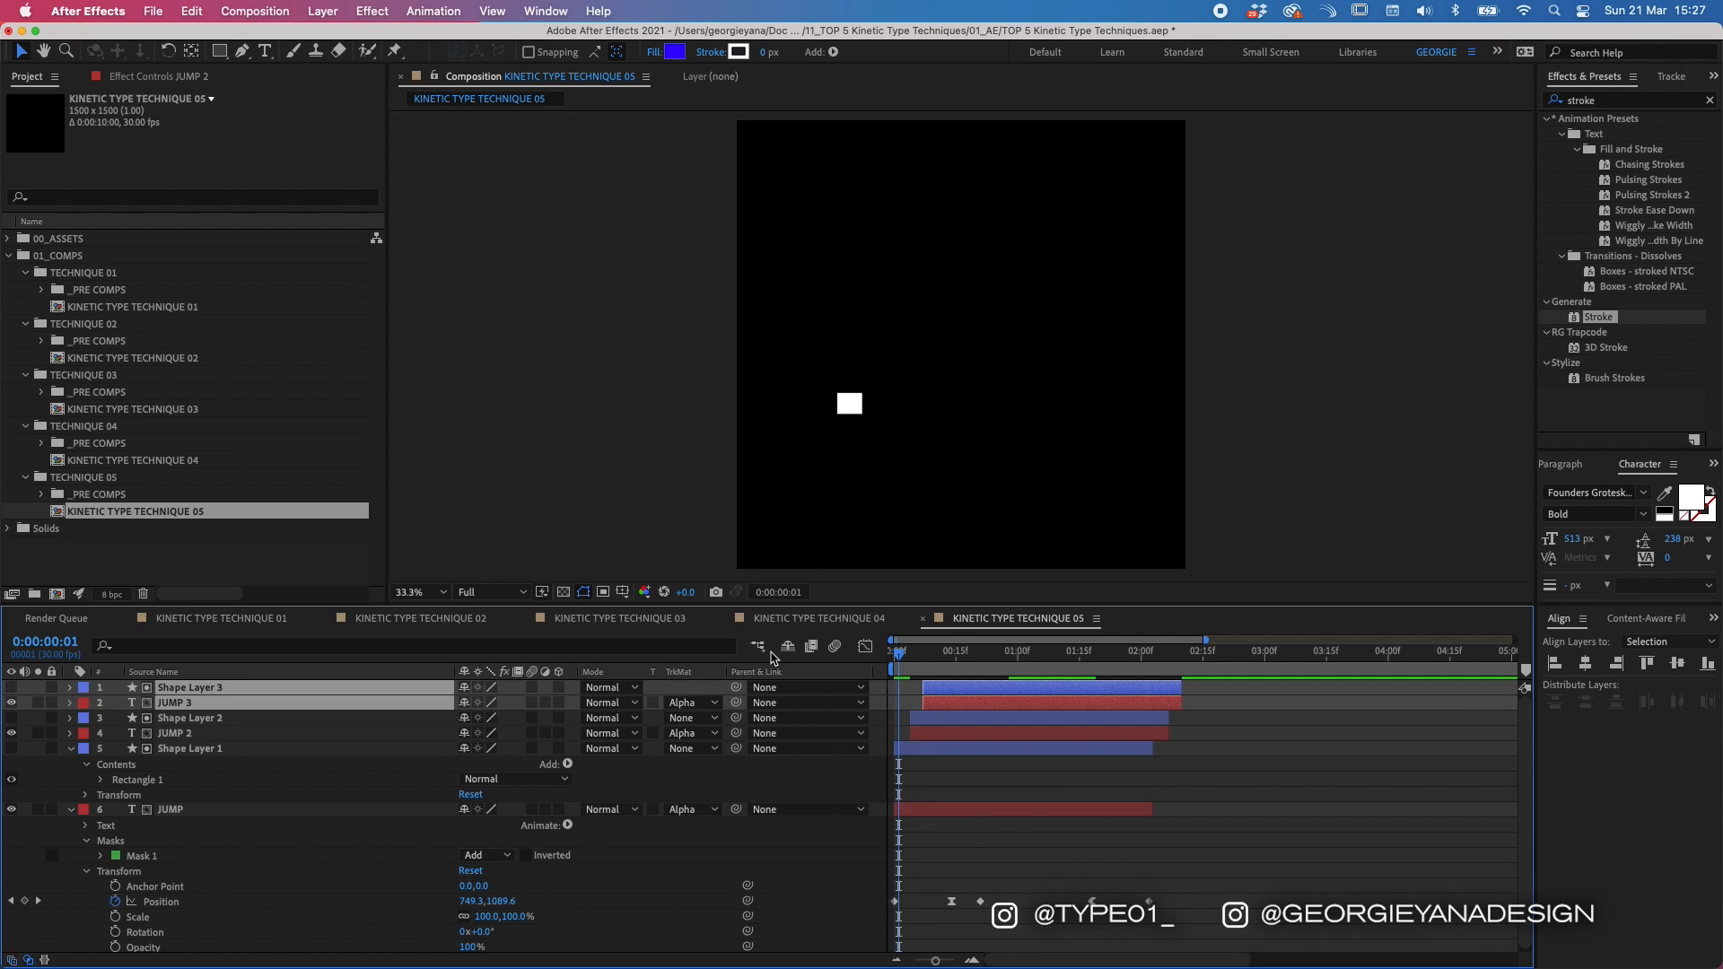
key("F2")
Step: At 0:00:01:06, move the mask on the JUMP 3 layer over the letter M and widen it to fit
left_click(1041, 654)
left_click(1042, 702)
double_click(953, 382)
left_click_drag(922, 382, 1052, 343)
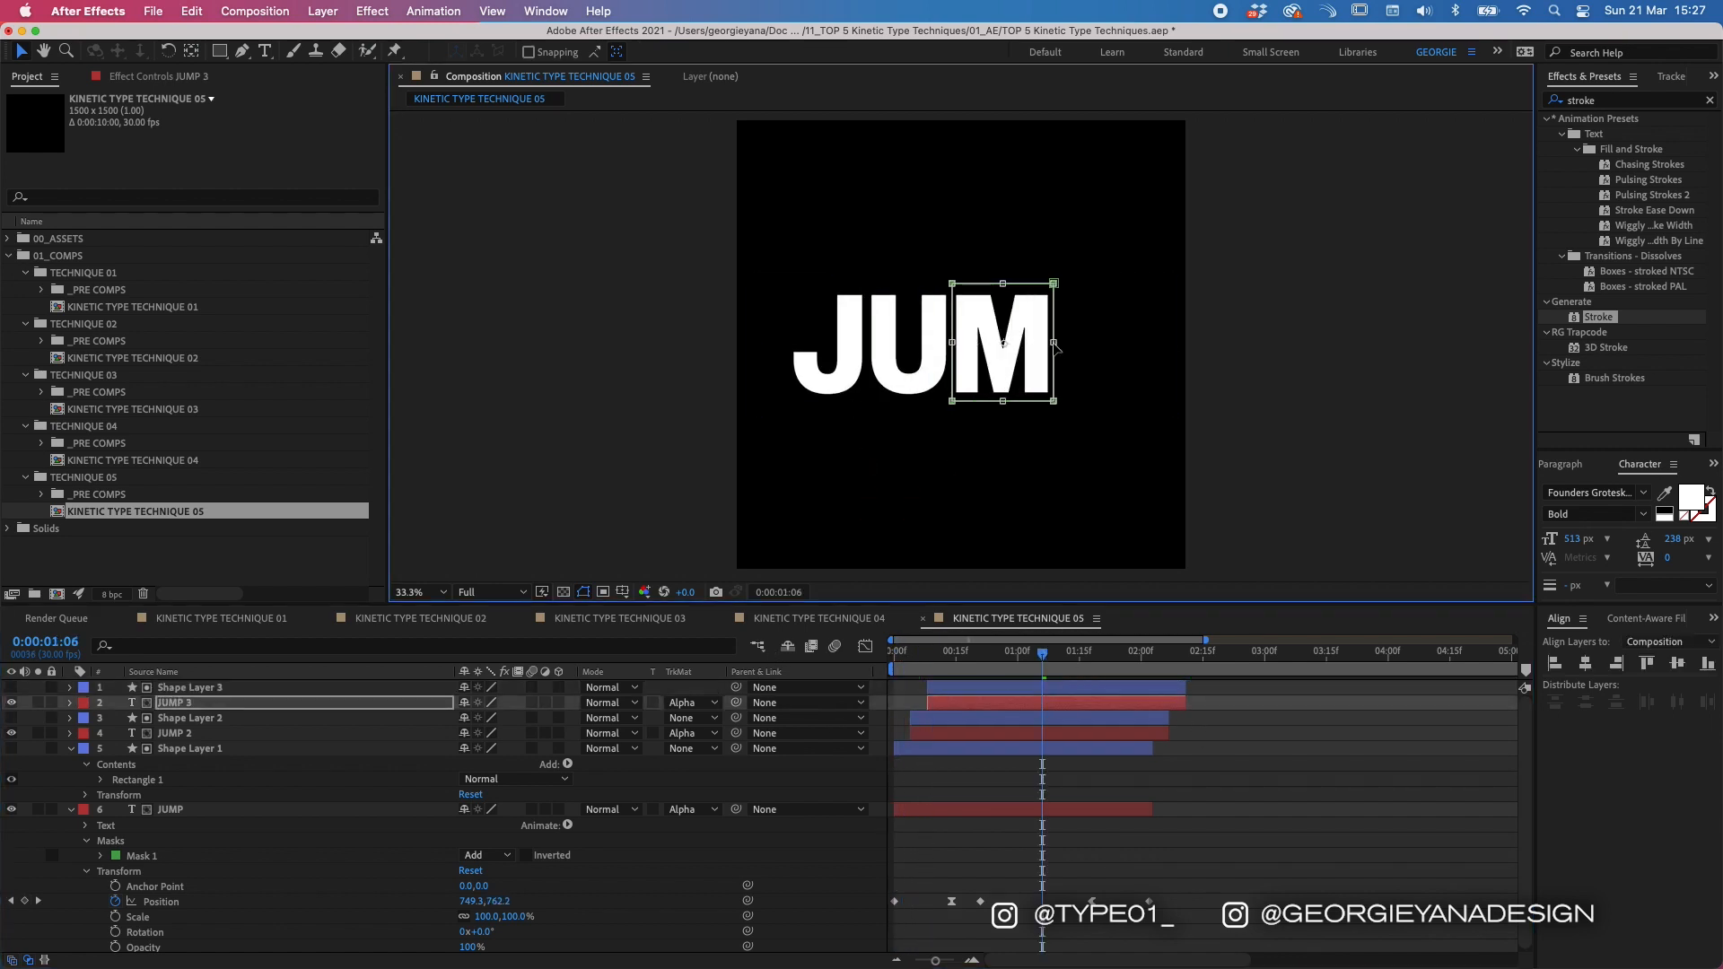
Step: Duplicate JUMP 3 together with its matte, Shape Layer 3, and start the new pair 4 frames later
left_click(1041, 687, "shift")
key("super+d")
key("i")
key("Page_Down")
key("Page_Down")
key("Page_Down")
key("Page_Down")
key("[")
Step: At 0:00:01:08, move the mask on the JUMP 4 layer over the letter P and narrow it to fit
left_click_drag(1094, 653, 1049, 653)
left_click(1050, 702)
double_click(1032, 401)
left_click_drag(1032, 401, 1133, 401)
left_click_drag(1154, 343, 1134, 343)
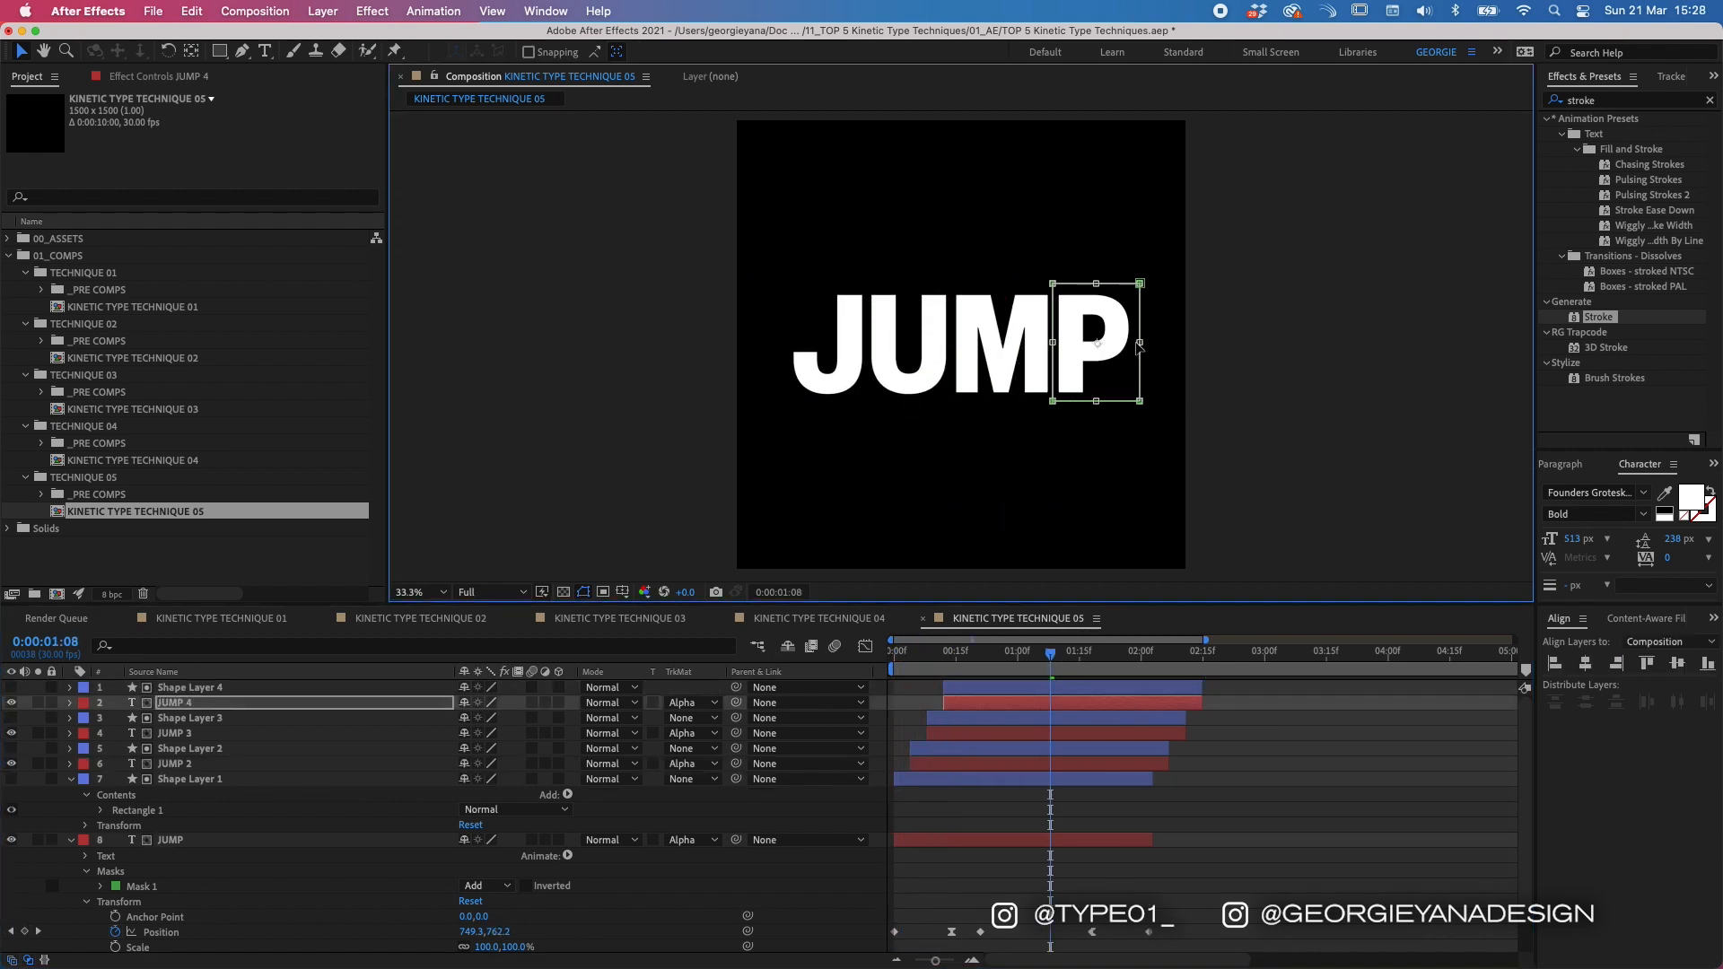
Step: Deselect the layers and collapse all their expanded properties in the timeline
key("F2")
key("u")
key("u")
Step: Preview the staggered JUMP letter animation from the start, and park the current time at 0:00:01:04
left_click(894, 653)
key("space")
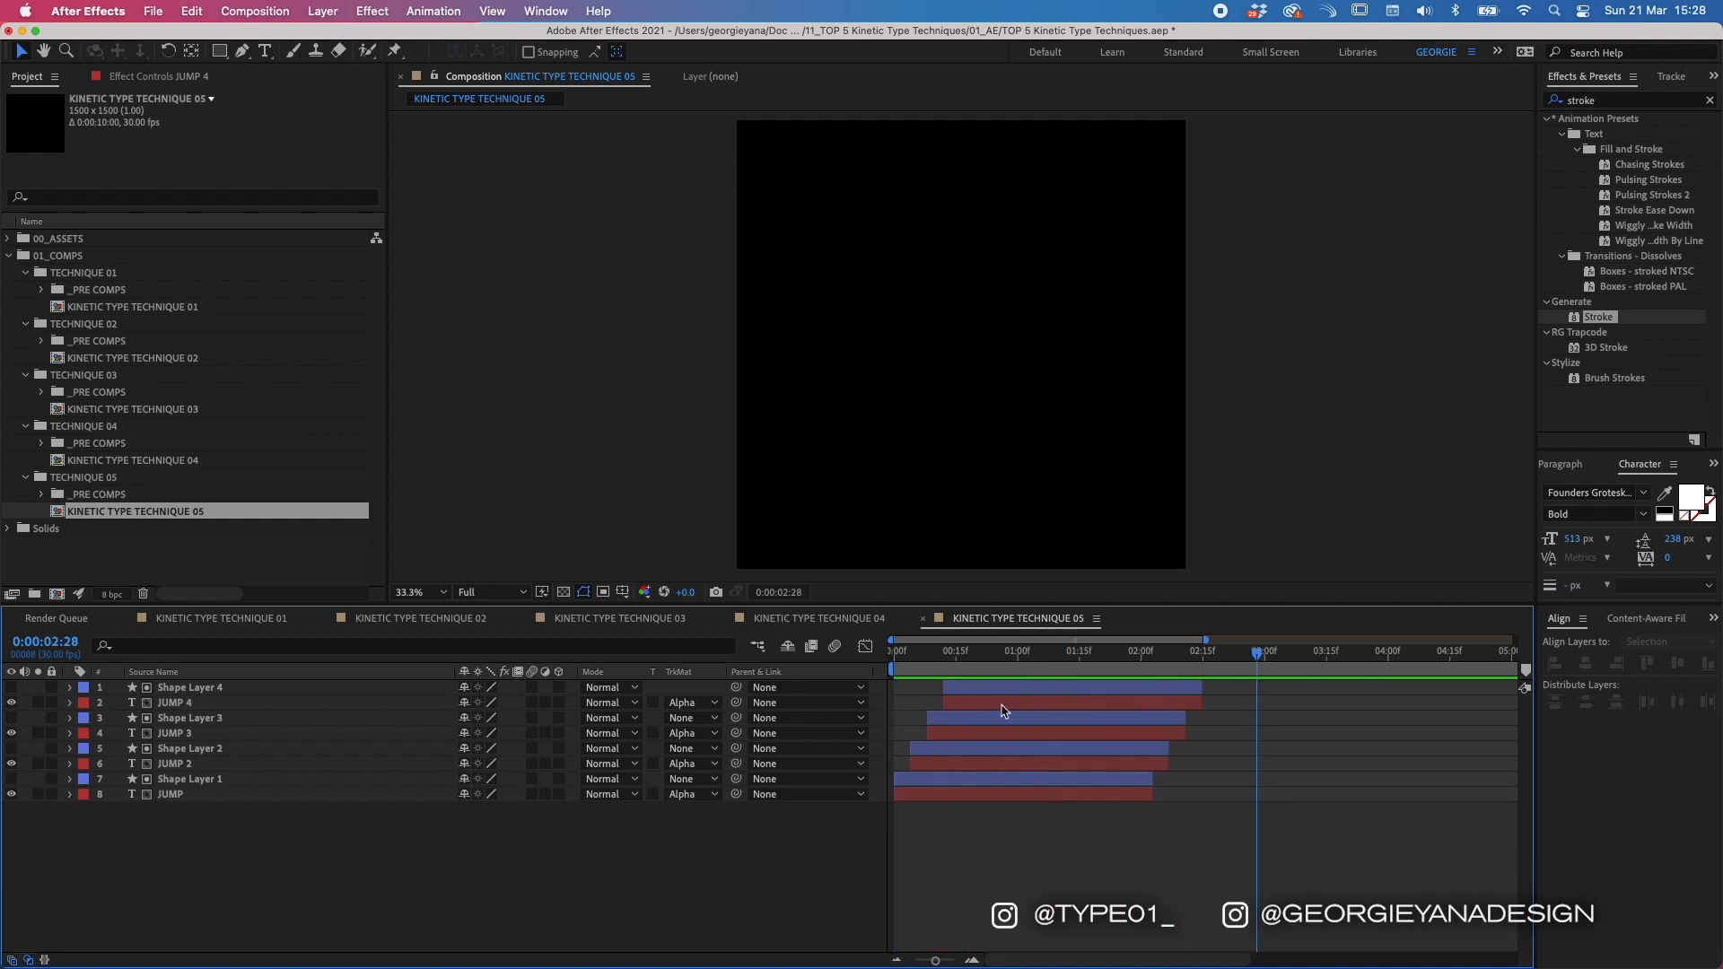
key("space")
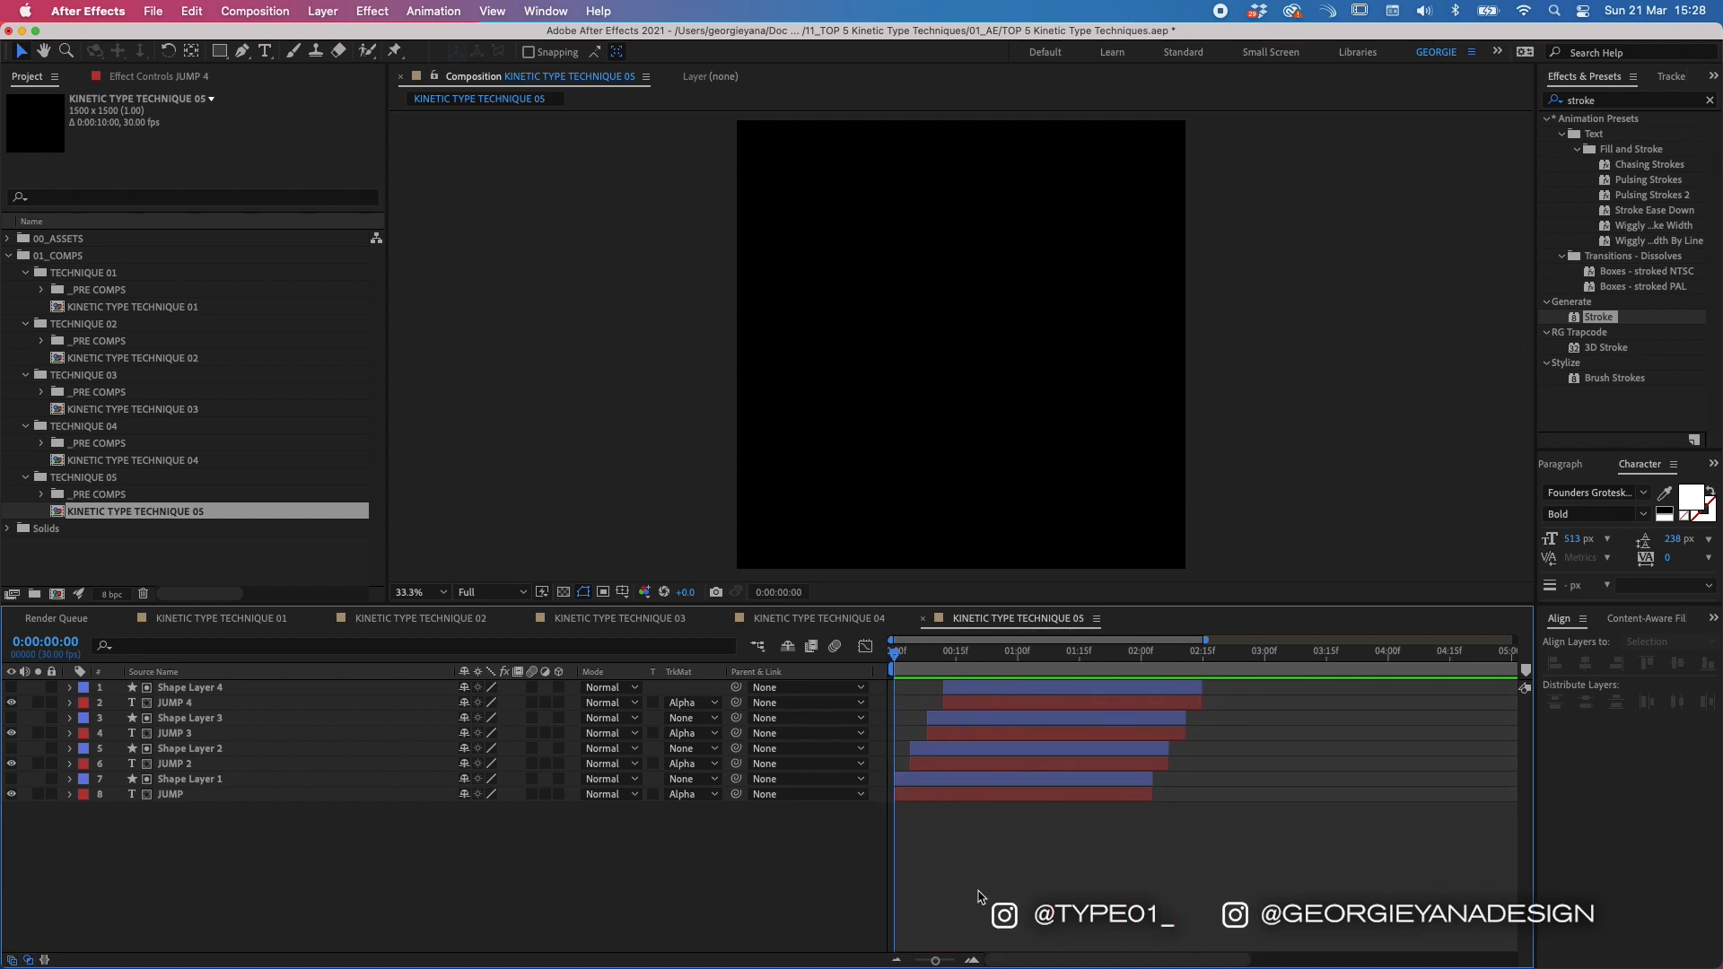
key("space")
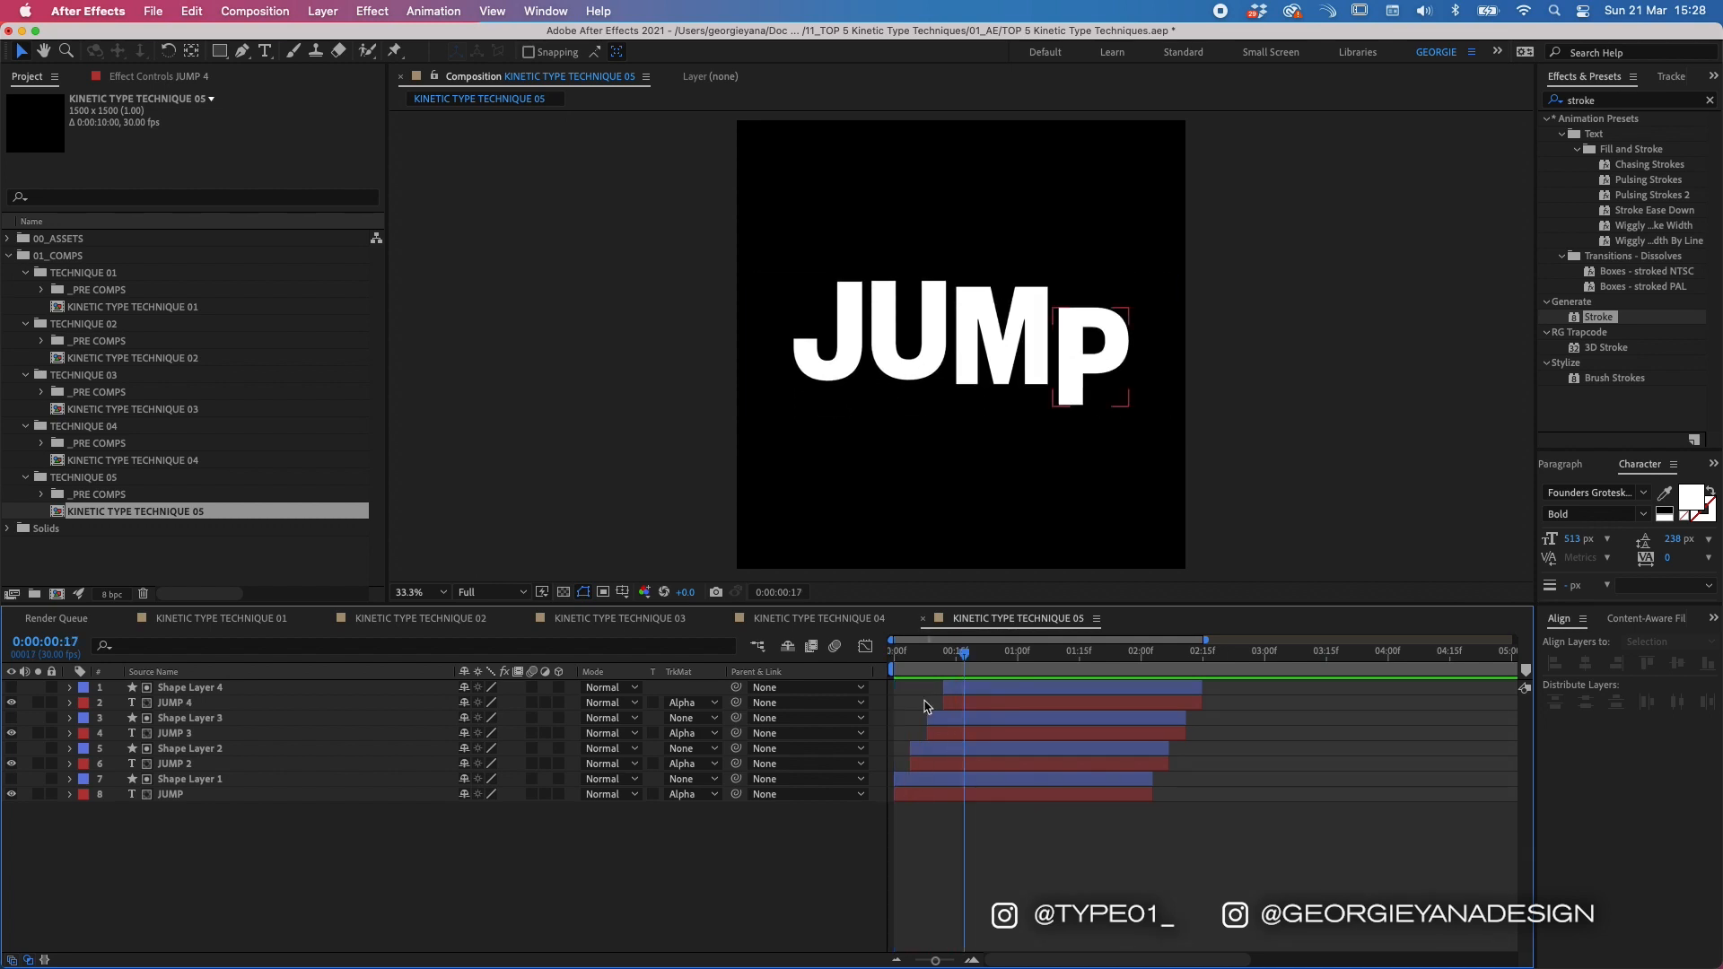
key("space")
key("space")
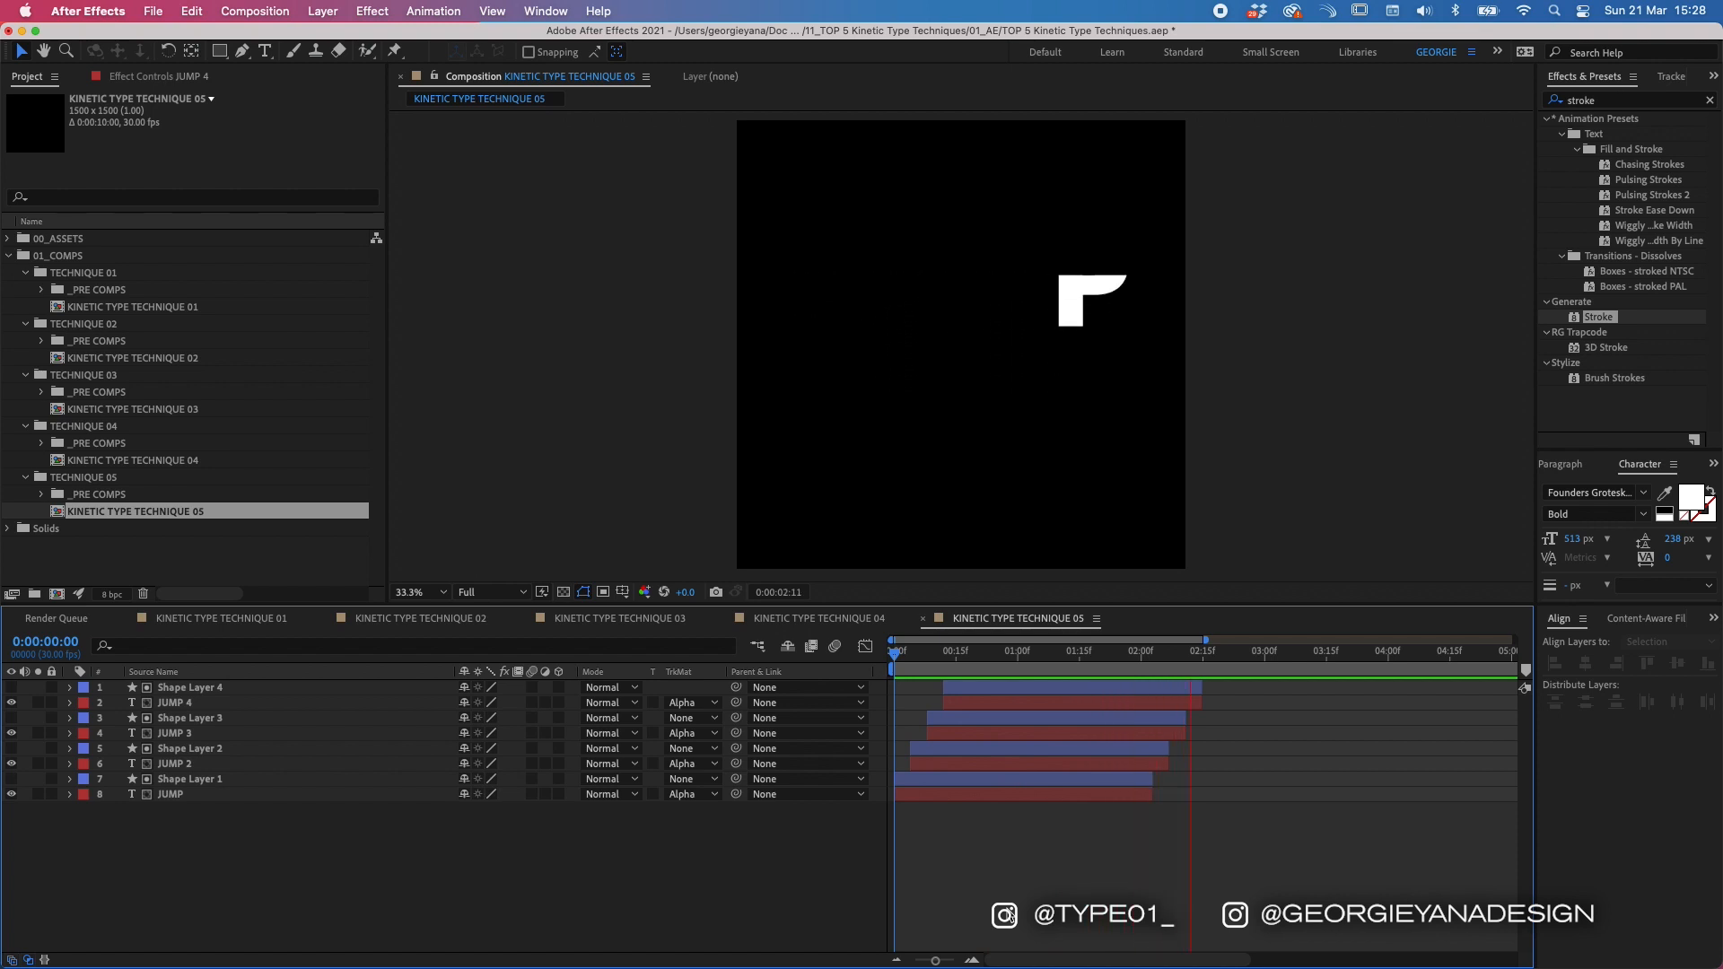
key("space")
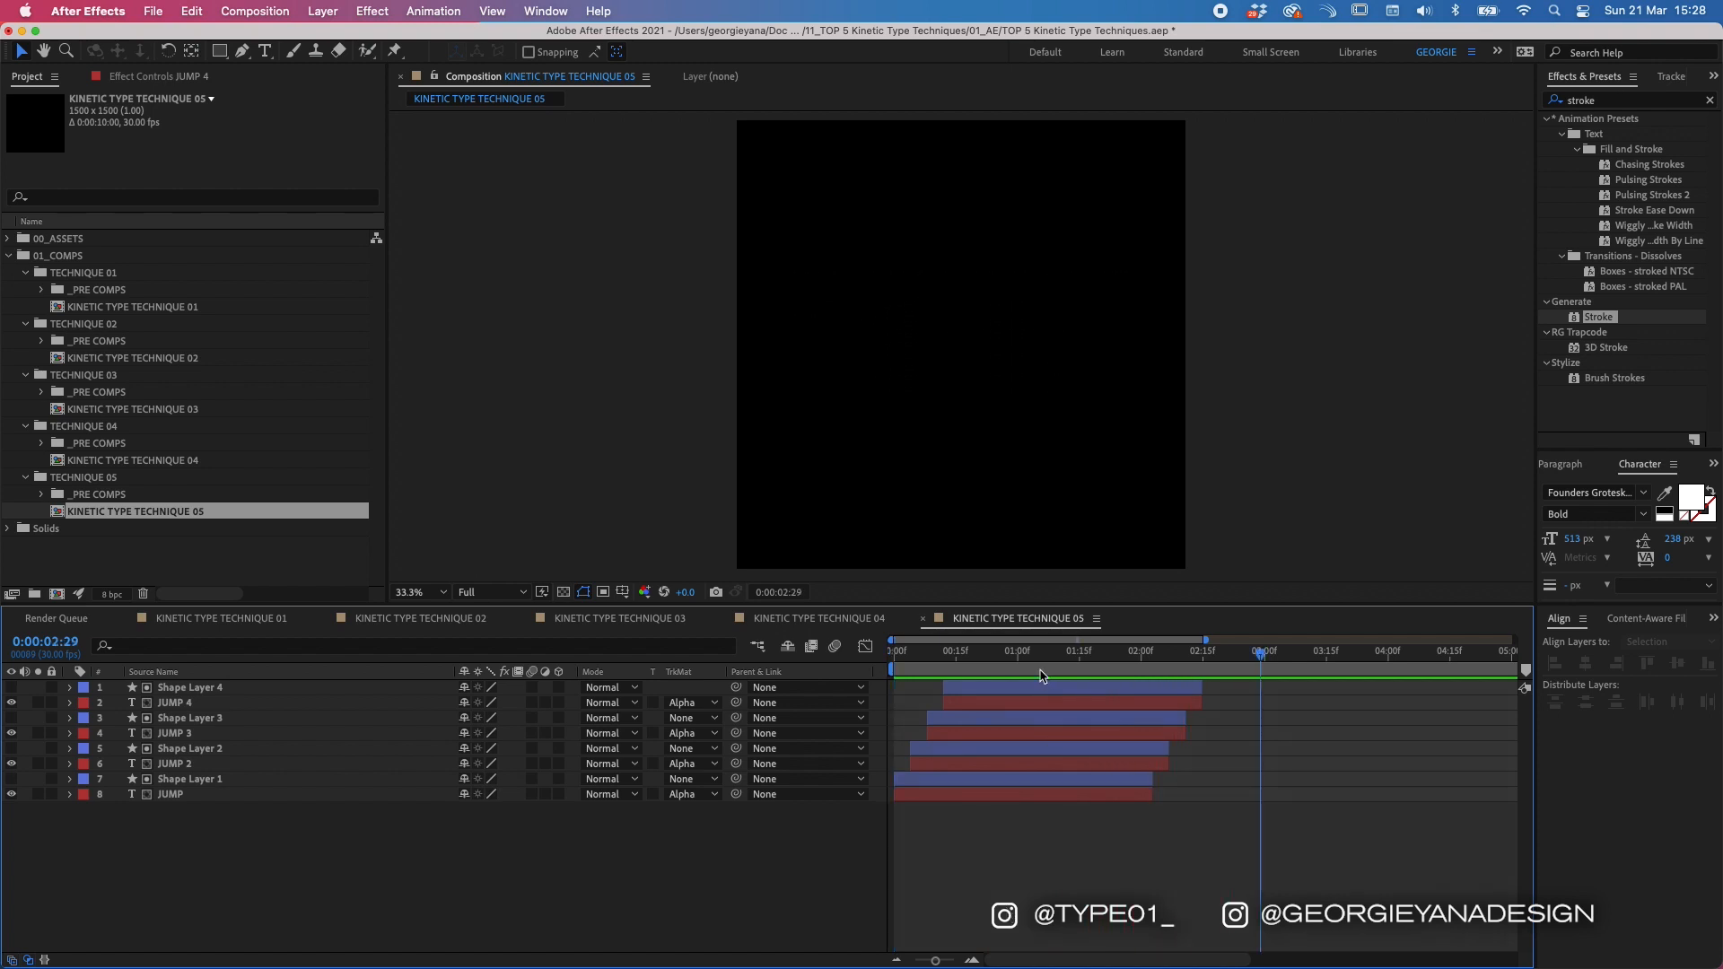
left_click(1034, 662)
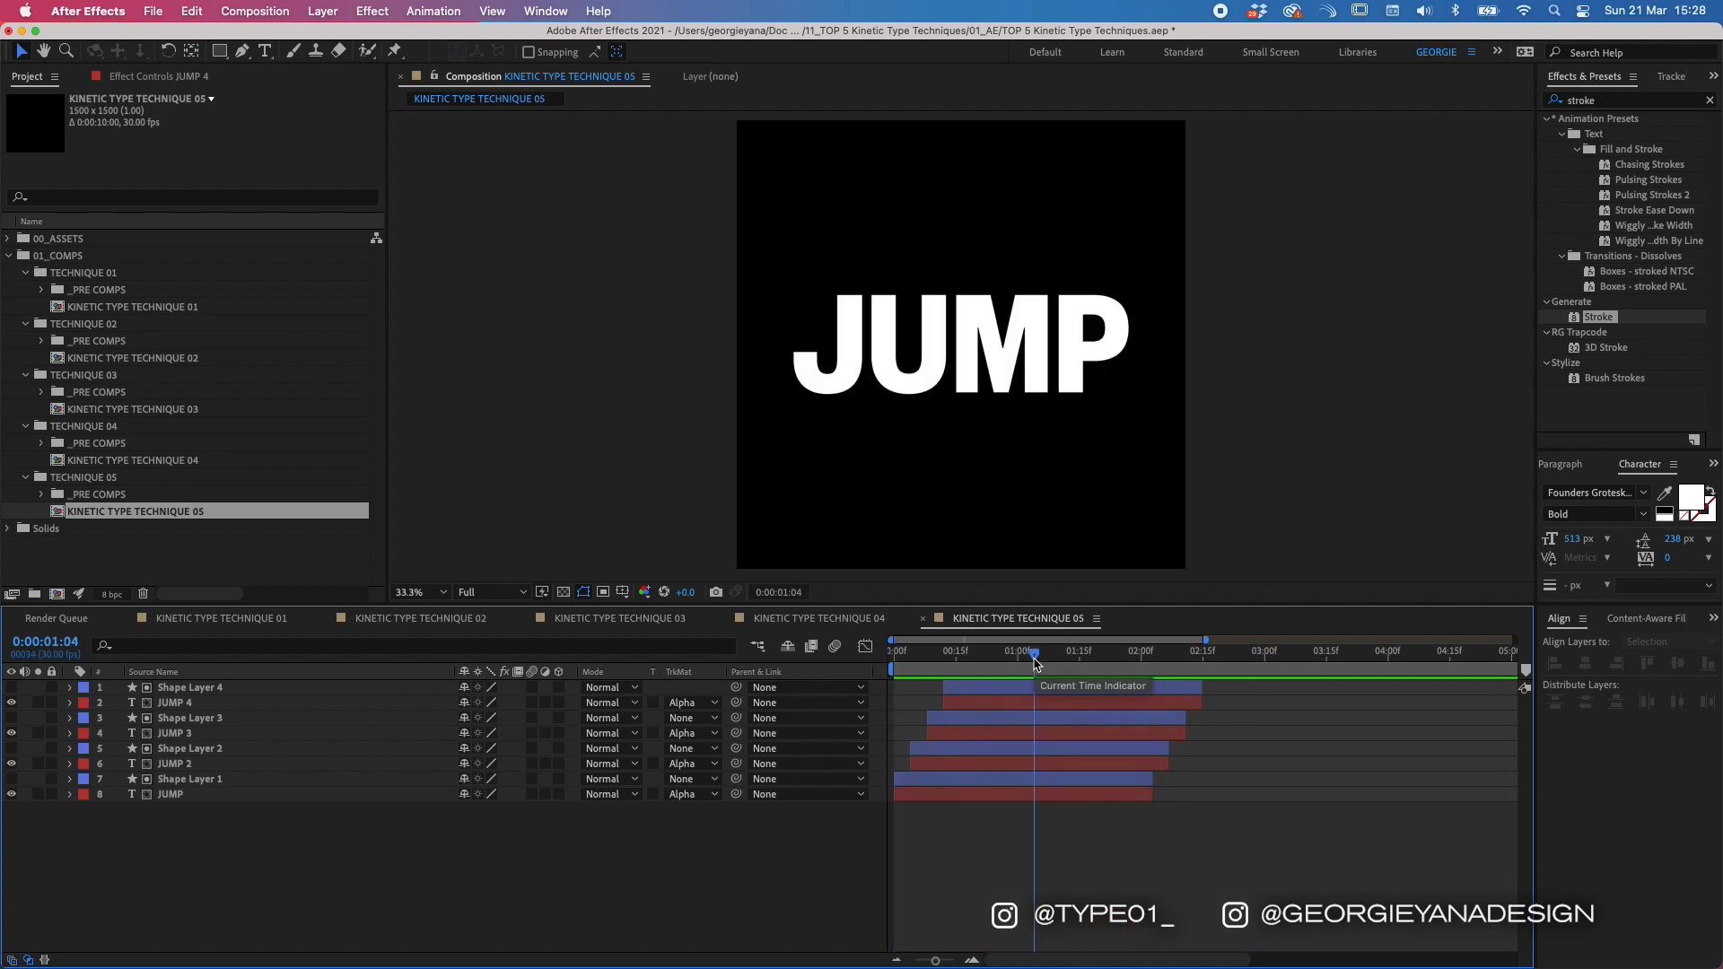